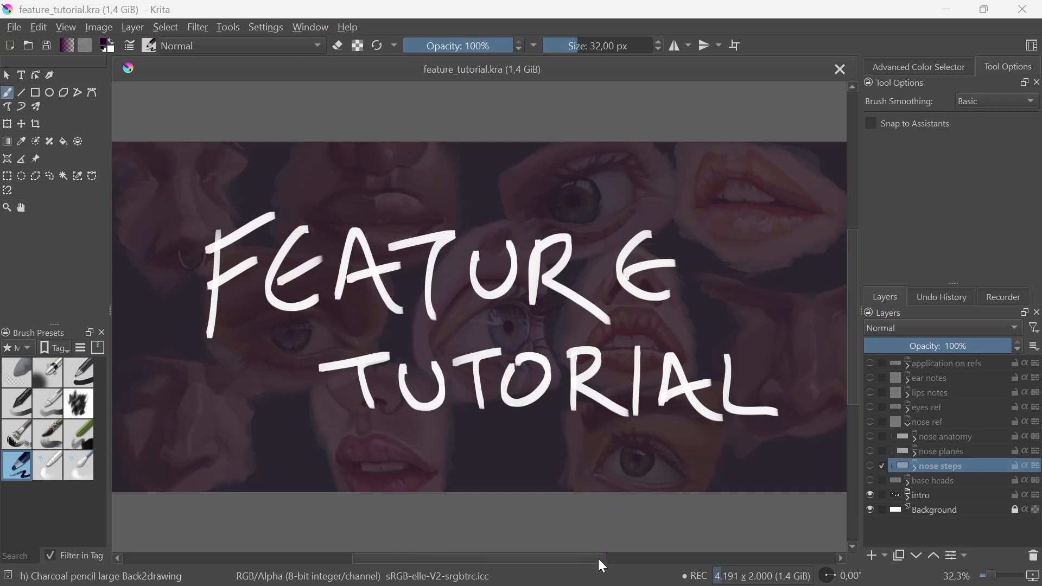
Step: Show the base heads group, hide the intro group, and frame all three heads on the canvas
click(869, 481)
click(870, 495)
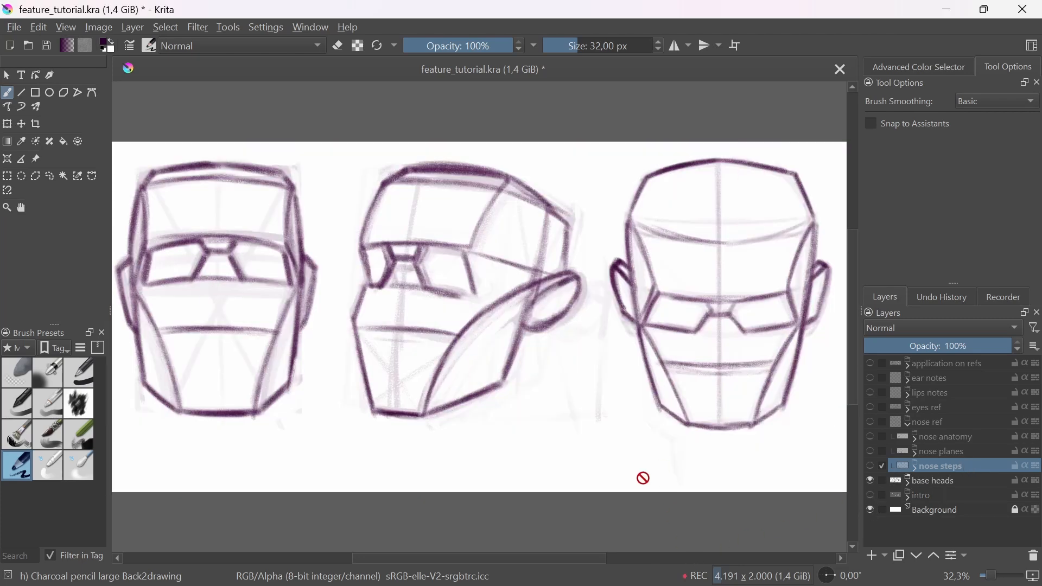
drag(703, 373, 649, 472)
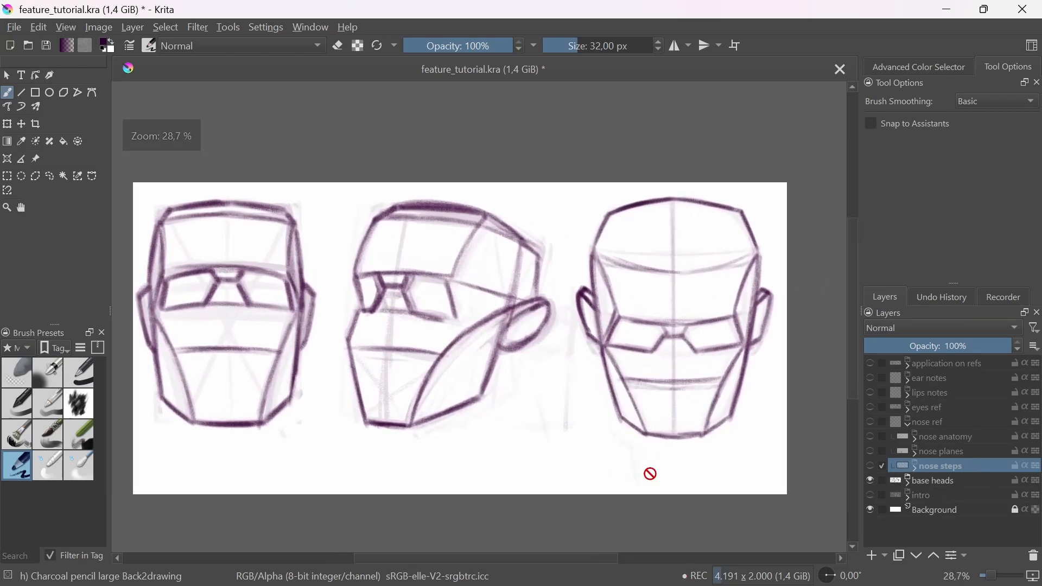
drag(685, 439, 709, 410)
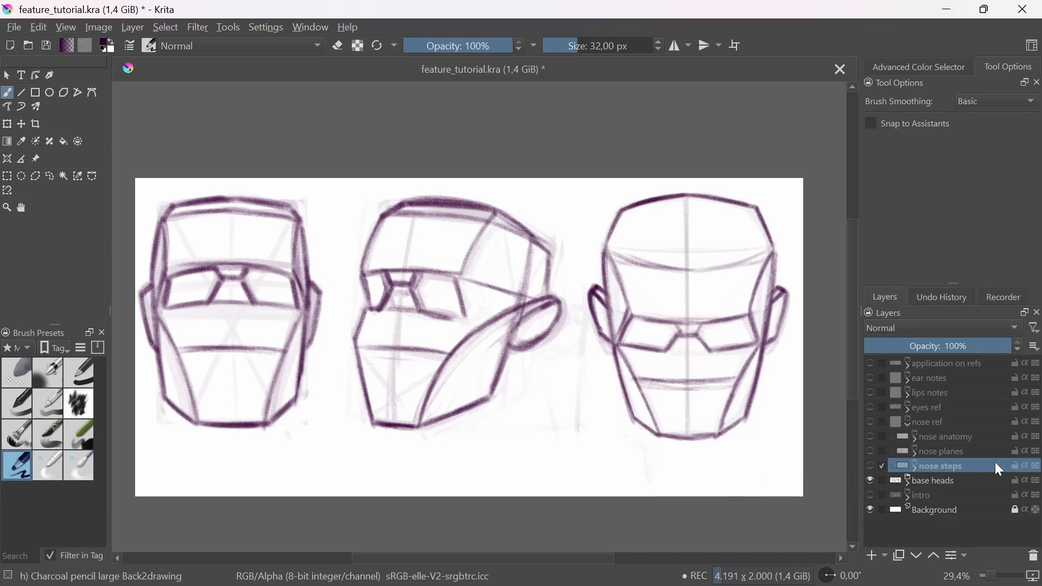
Step: Compare the Group 68 and Group 69 head drawings inside the base heads group
click(908, 482)
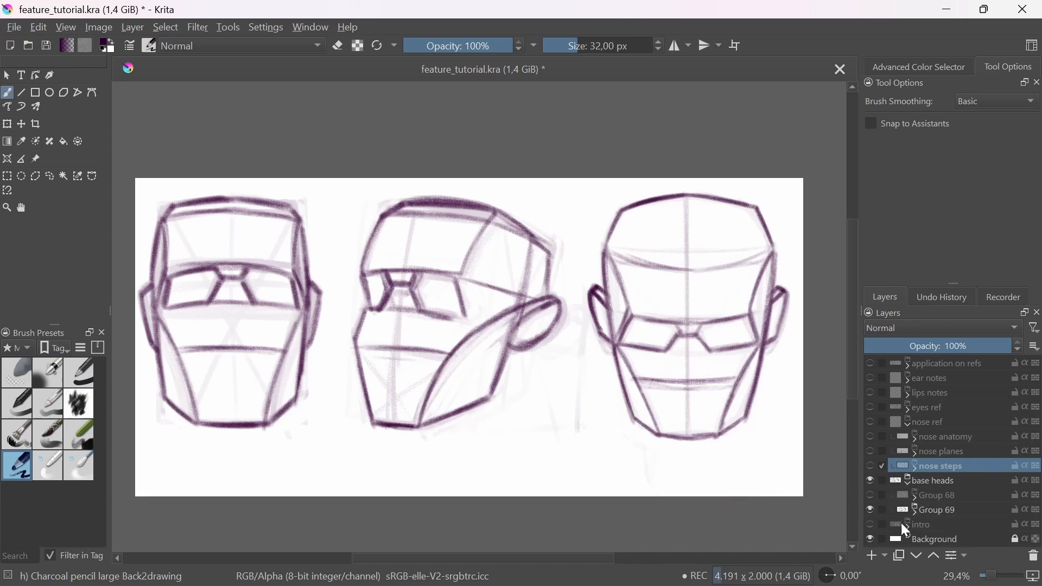
click(870, 495)
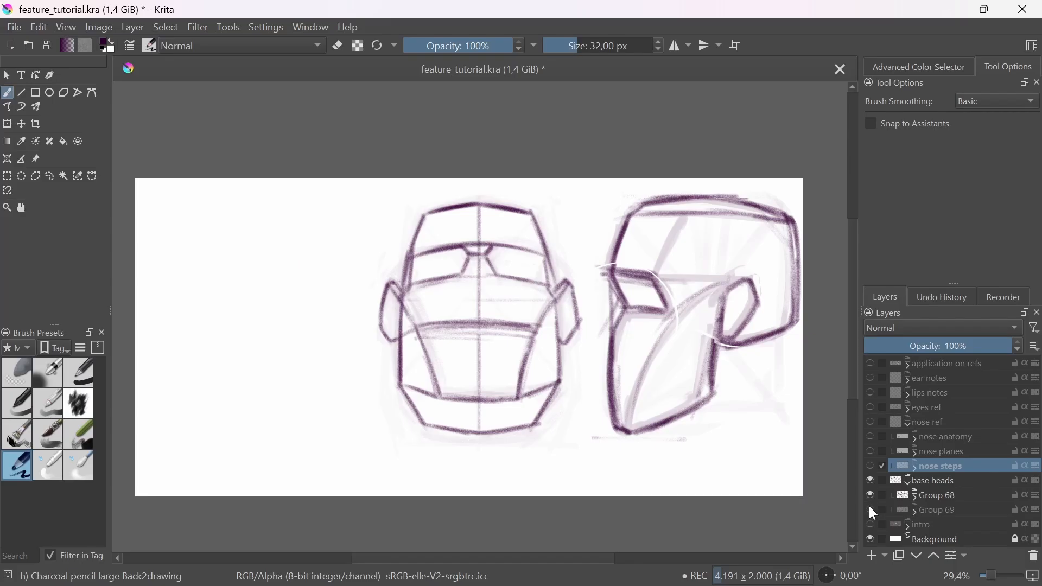
click(870, 496)
click(871, 510)
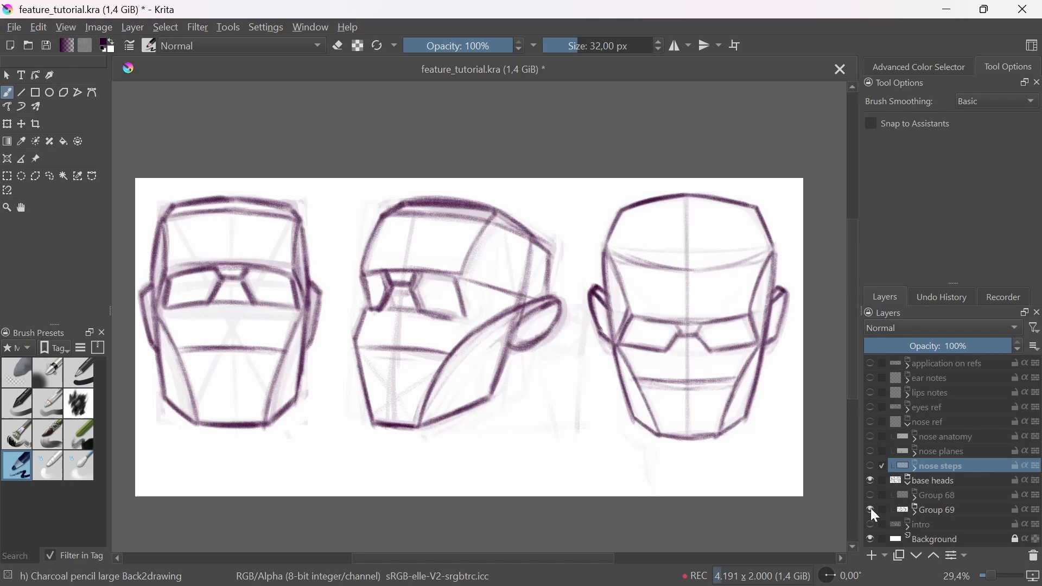
click(910, 481)
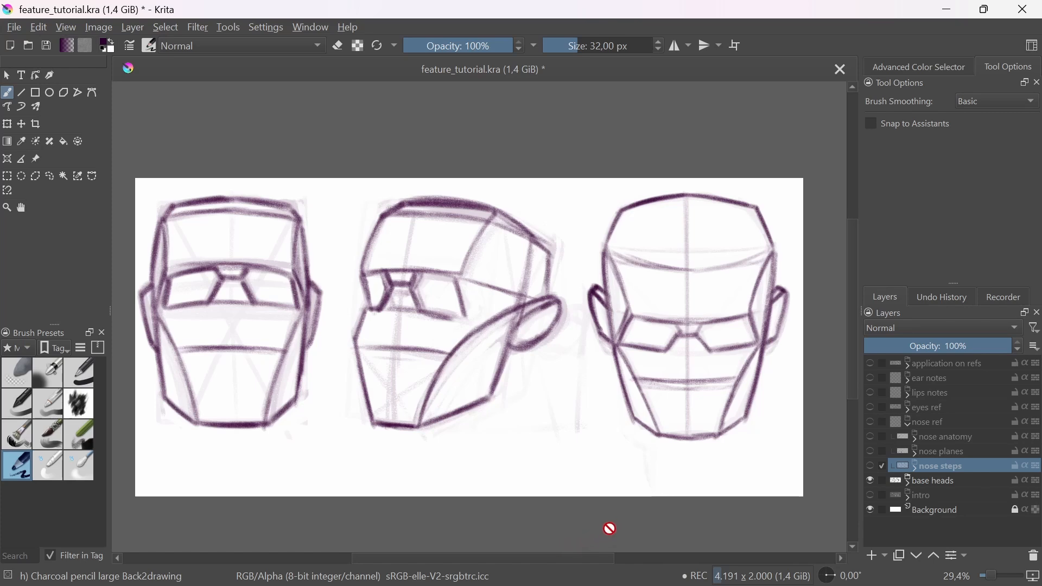
Step: Hide the base heads group and show the nose steps drawings inside the nose ref group
click(871, 481)
click(871, 466)
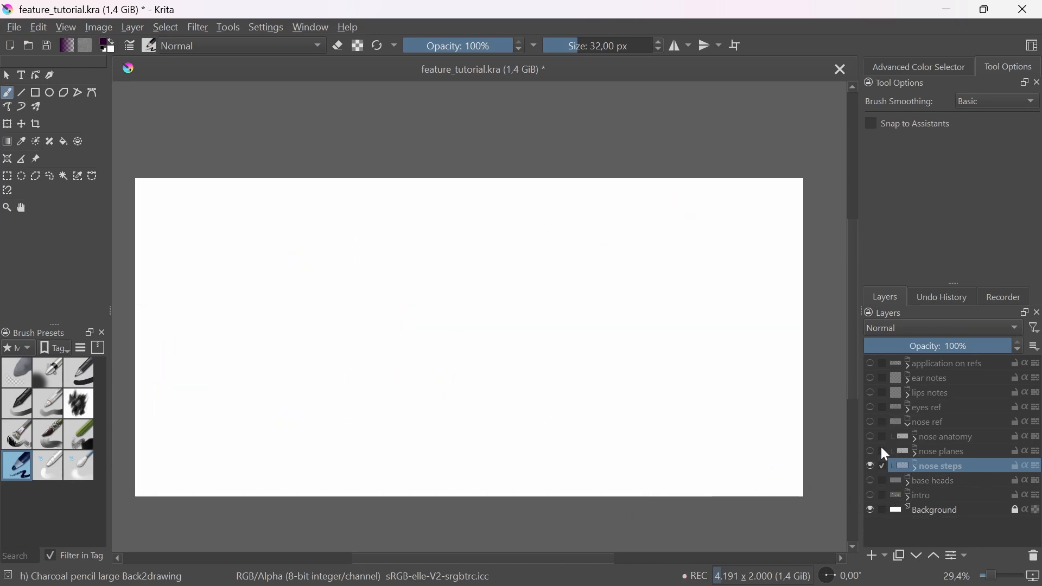
click(870, 423)
drag(638, 438, 672, 407)
scroll(579, 416, up, 2)
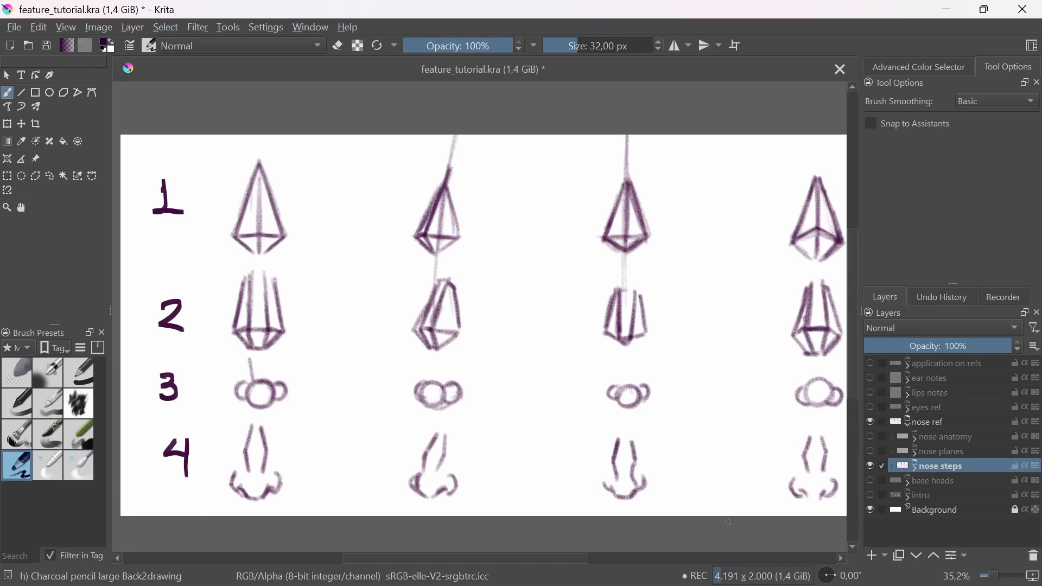
Step: Copy the first column of nose steps using a freehand selection, and switch visibility from nose ref to base heads
click(49, 176)
mouse_move(228, 531)
mouse_down()
mouse_move(214, 412)
mouse_move(337, 251)
mouse_move(287, 516)
mouse_up()
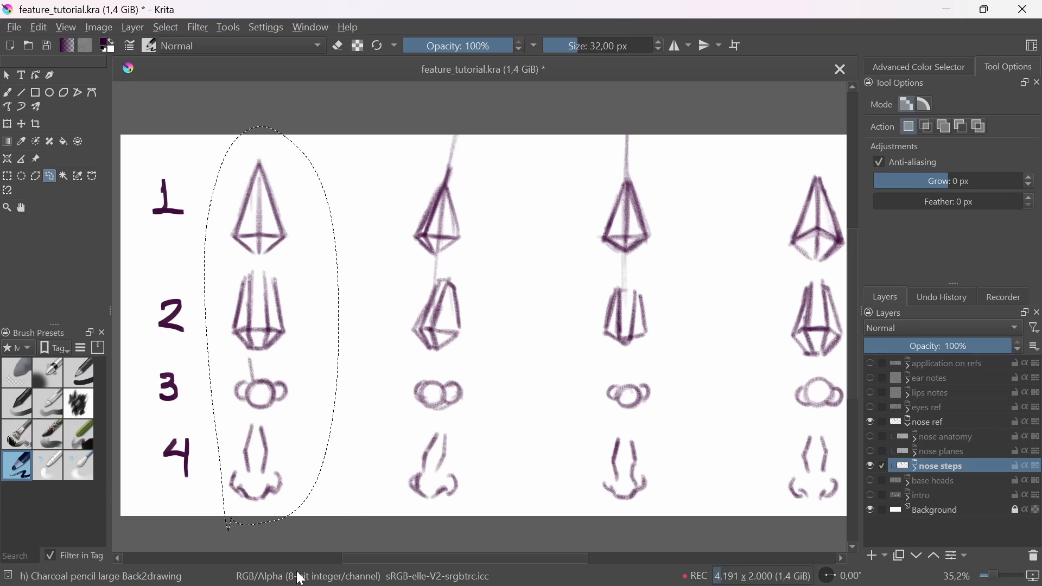
click(921, 422)
click(872, 423)
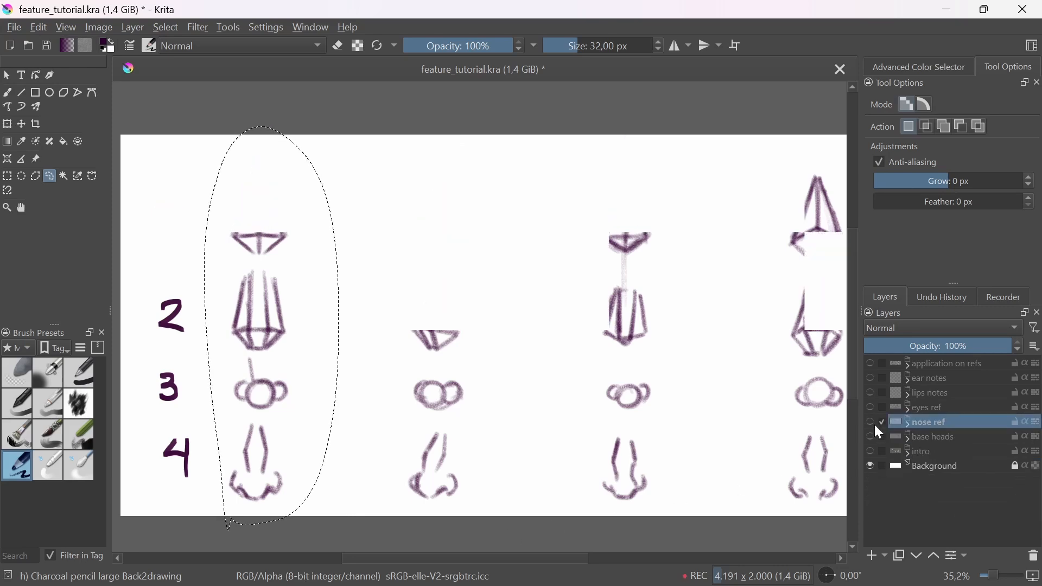
click(882, 437)
click(872, 437)
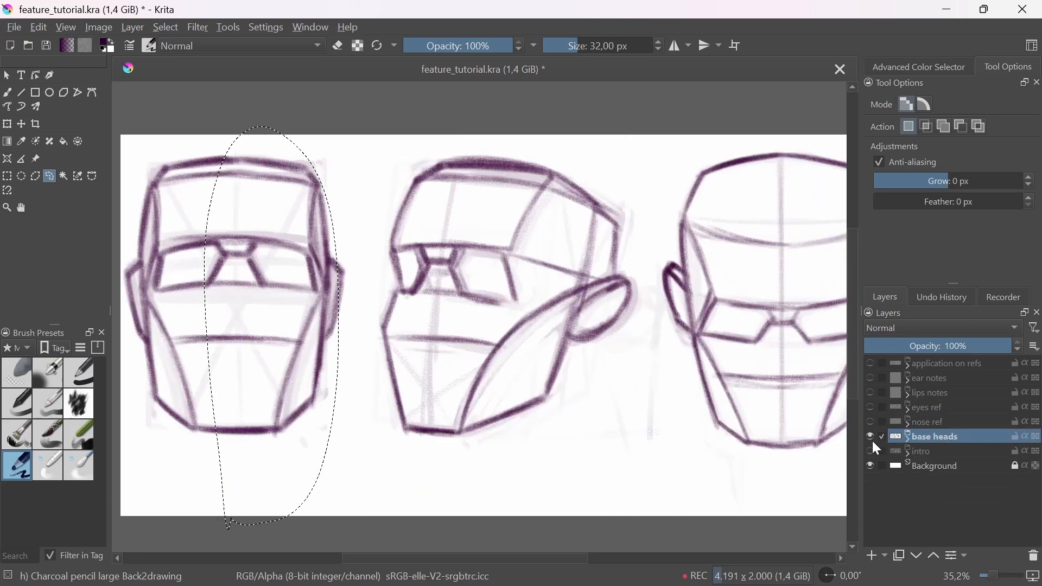
Step: Add a paint layer above Group 68 in the base heads group and paste the copied nose steps
click(908, 439)
click(940, 453)
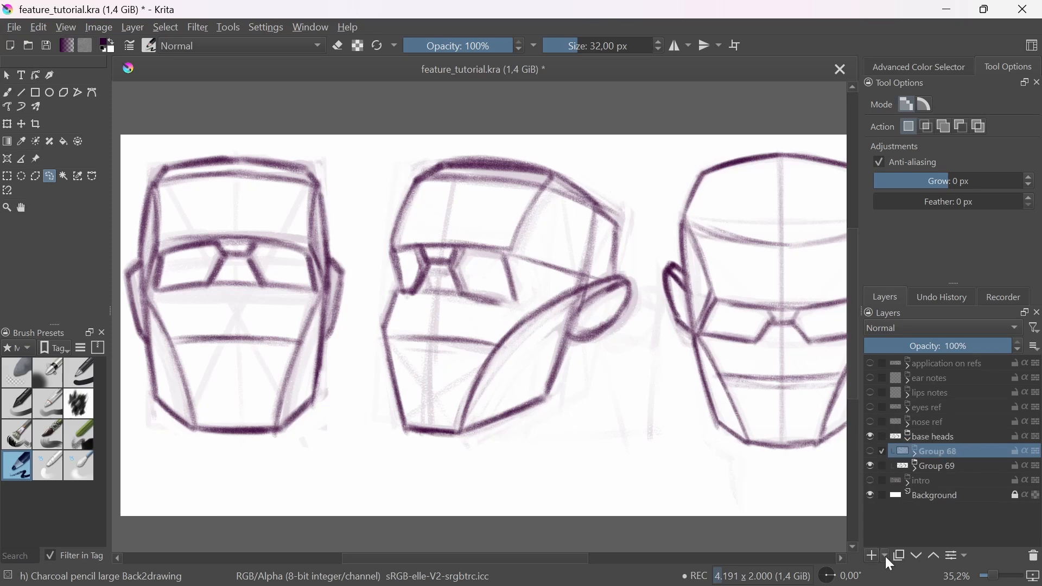
click(872, 556)
key(ctrl+v)
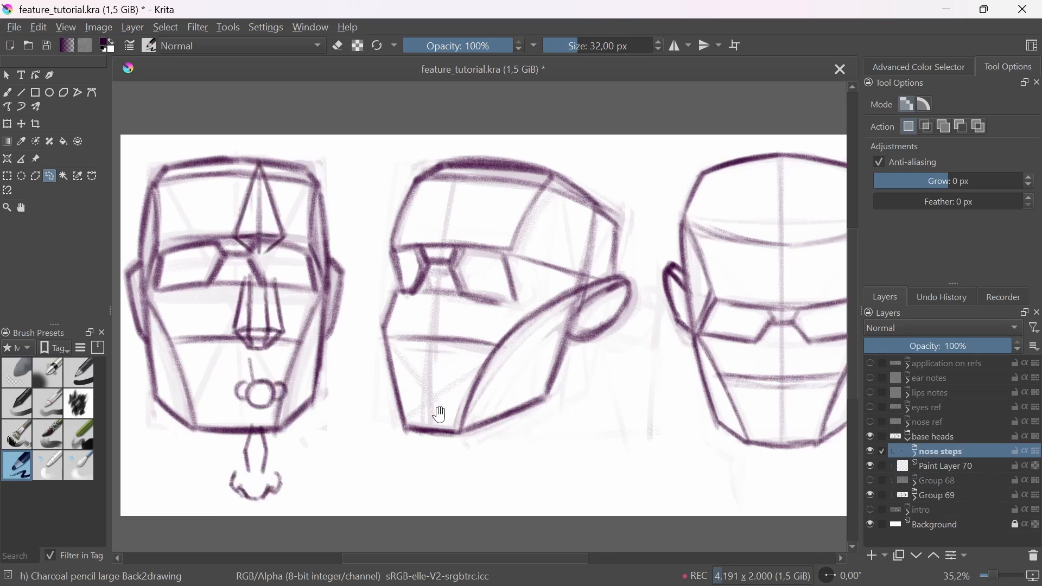
Step: Scale down the pasted nose steps column and place it between the first two heads
drag(439, 415, 461, 413)
key(ctrl+t)
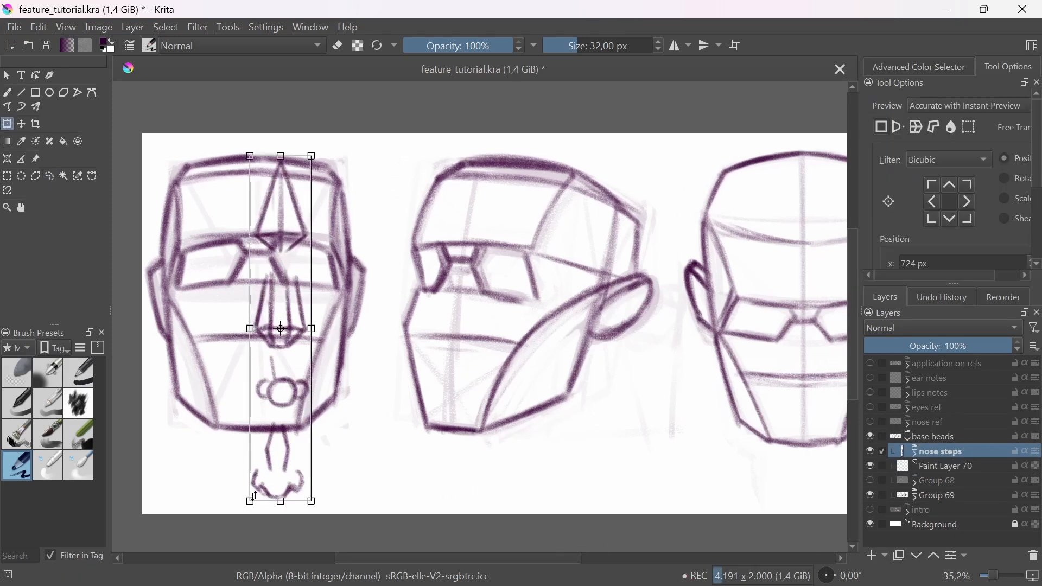
mouse_move(284, 418)
mouse_down()
mouse_move(284, 391)
mouse_move(336, 391)
mouse_move(395, 369)
mouse_up()
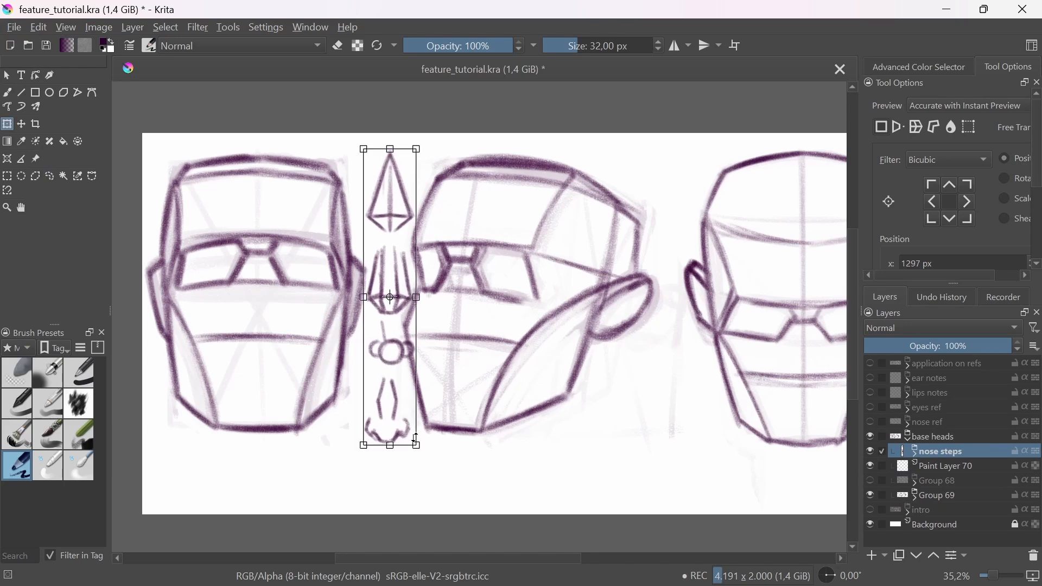
drag(415, 443, 403, 369)
drag(383, 343, 387, 393)
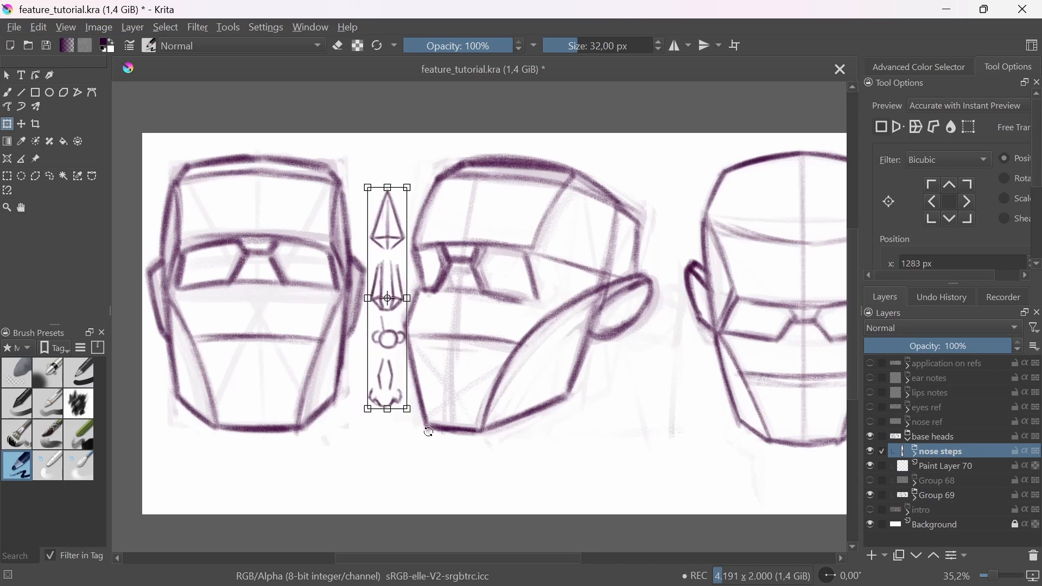
key(b)
Step: Move Paint Layer 70 above the nose steps layer and keep it active for drawing
click(934, 469)
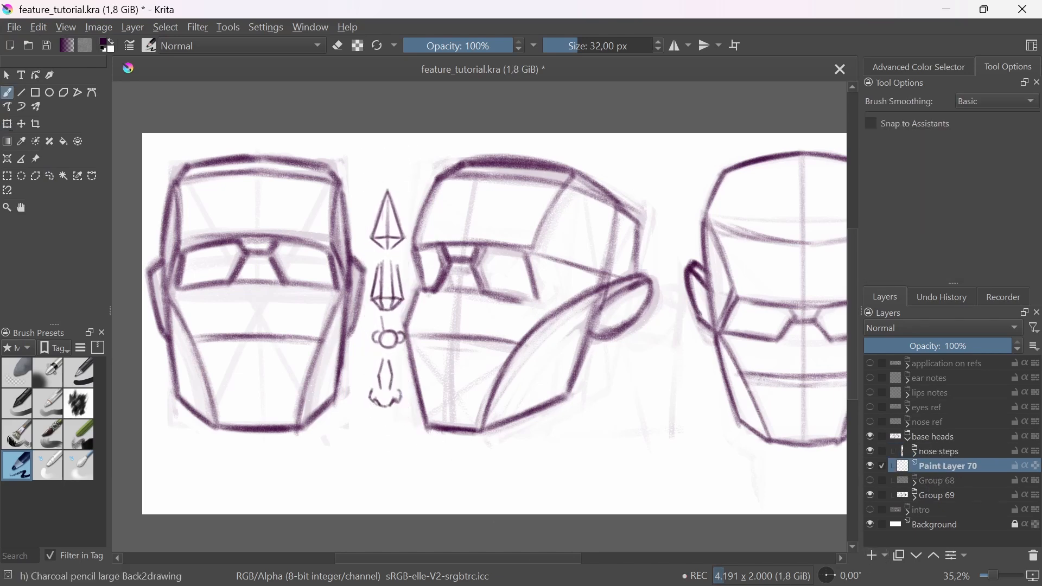
drag(503, 464, 513, 460)
key(ctrl+Page_Up)
drag(594, 436, 612, 444)
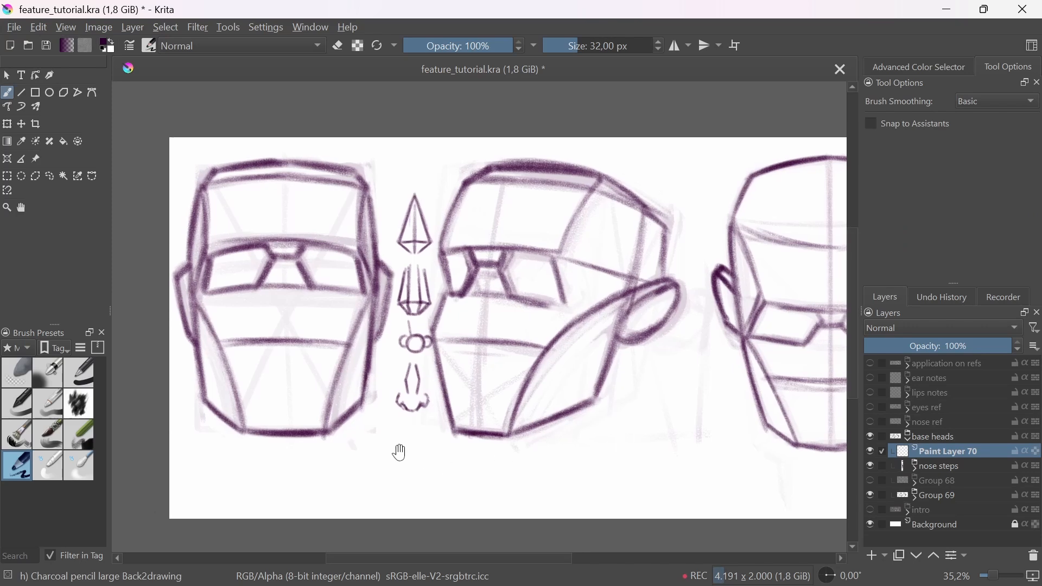
drag(405, 421, 414, 438)
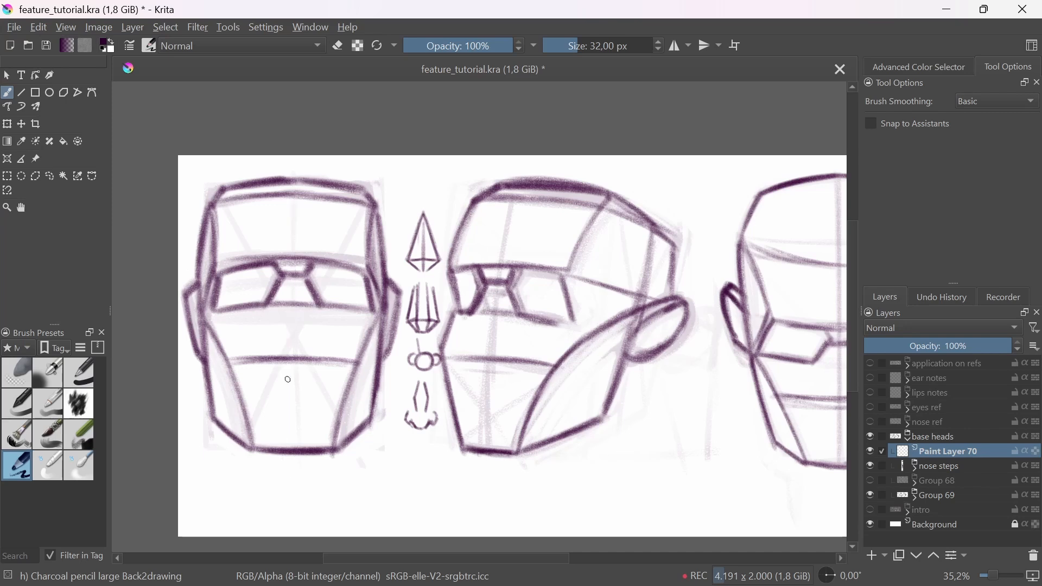
Step: Draw a straight vertical centre line down the front-facing head on Paint Layer 70
drag(298, 157, 296, 494)
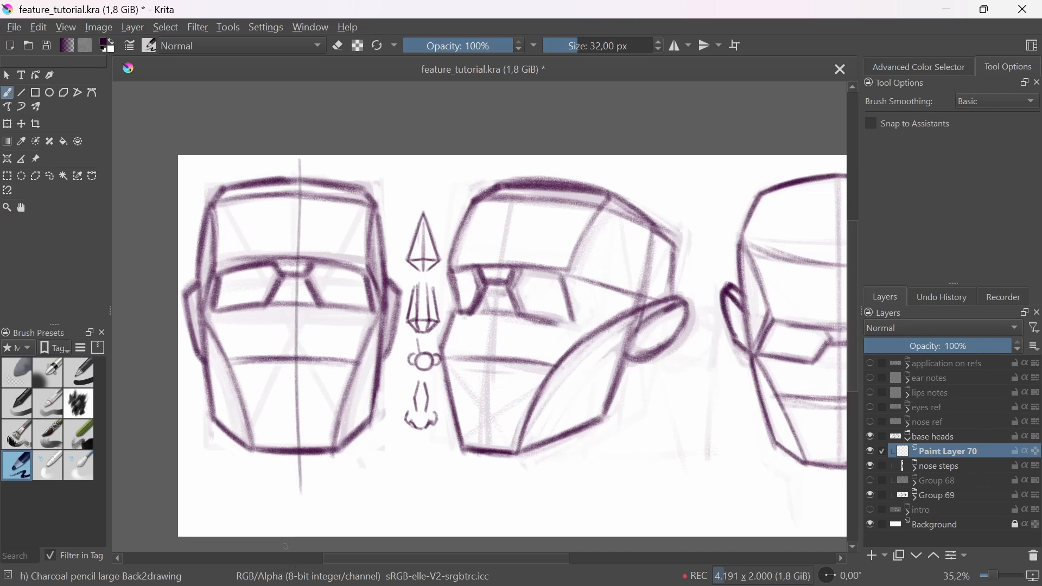
key(ctrl+z)
drag(296, 155, 293, 476)
key(ctrl+z)
mouse_move(293, 157)
mouse_down()
mouse_move(285, 521)
mouse_move(295, 157)
mouse_move(295, 475)
mouse_up()
key(ctrl+z)
key(v)
key(b)
drag(378, 439, 412, 440)
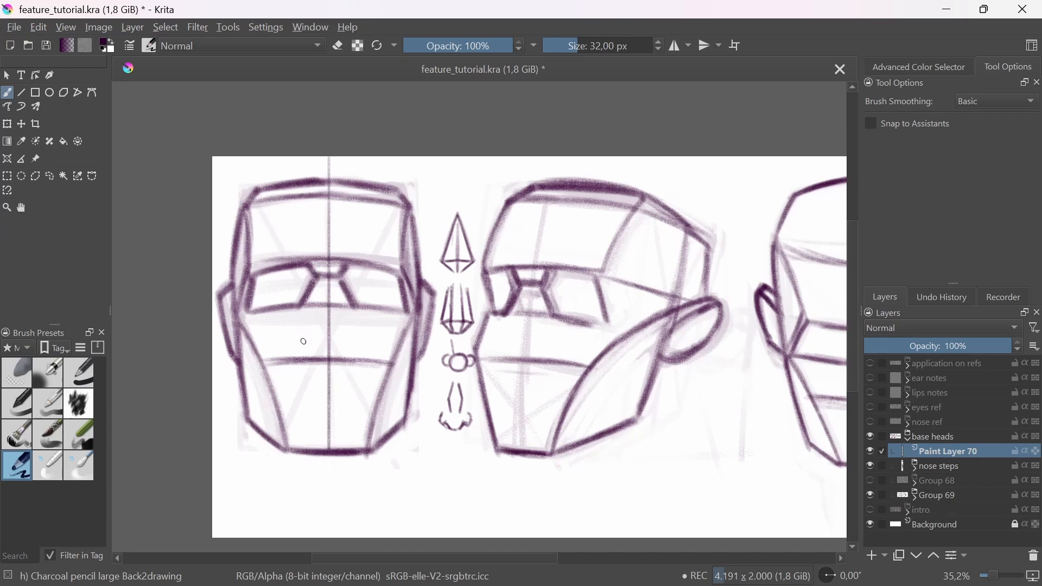
Step: Sketch the two sloping nose sides from the brow centre on the front head and show the Advanced Color Selector
drag(331, 261, 309, 316)
drag(329, 263, 305, 331)
mouse_move(323, 282)
mouse_down()
mouse_move(303, 331)
mouse_move(352, 332)
mouse_move(302, 325)
mouse_up()
drag(326, 262, 299, 337)
key(ctrl+z)
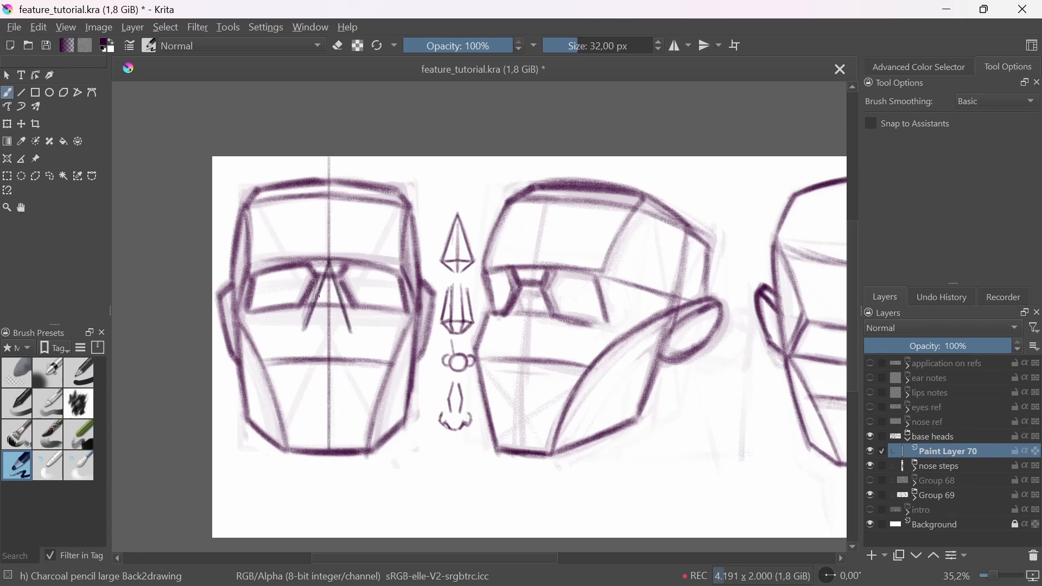
drag(329, 263, 305, 331)
click(921, 67)
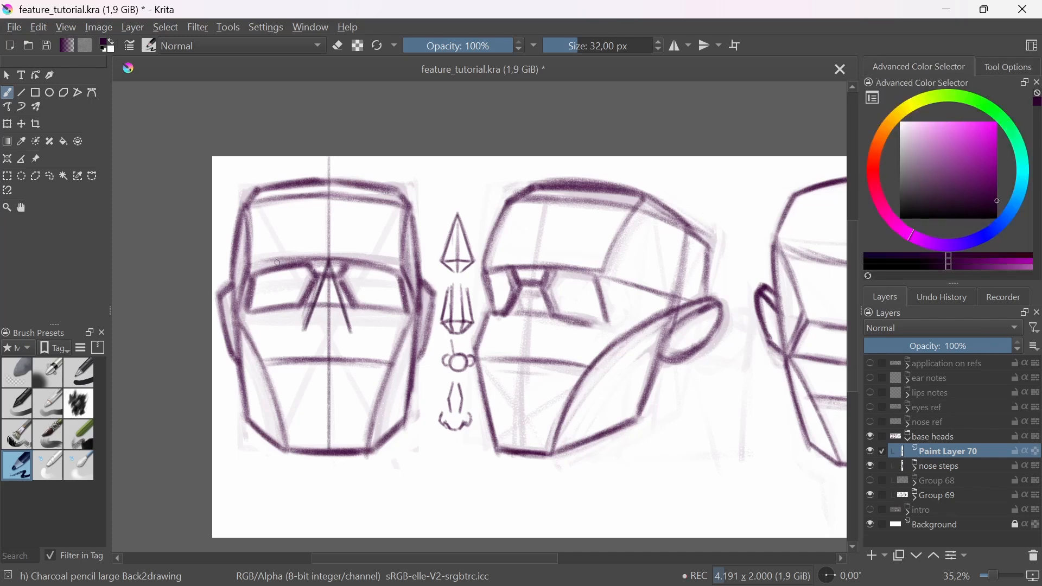
mouse_move(272, 226)
mouse_down()
mouse_move(280, 254)
mouse_move(284, 240)
mouse_up()
mouse_move(384, 219)
mouse_down()
mouse_move(374, 255)
mouse_move(380, 248)
mouse_up()
key(ctrl+z)
key(ctrl+z)
key(ctrl+z)
key(ctrl+z)
Step: Complete the pyramid-shaped nose on the front head by extending its sides and drawing the angled underside
mouse_move(343, 305)
mouse_down()
mouse_move(353, 340)
mouse_move(313, 316)
mouse_move(302, 337)
mouse_move(331, 341)
mouse_move(345, 312)
mouse_move(354, 342)
mouse_up()
mouse_move(303, 342)
mouse_down()
mouse_move(354, 342)
mouse_move(302, 344)
mouse_move(348, 348)
mouse_move(329, 358)
mouse_up()
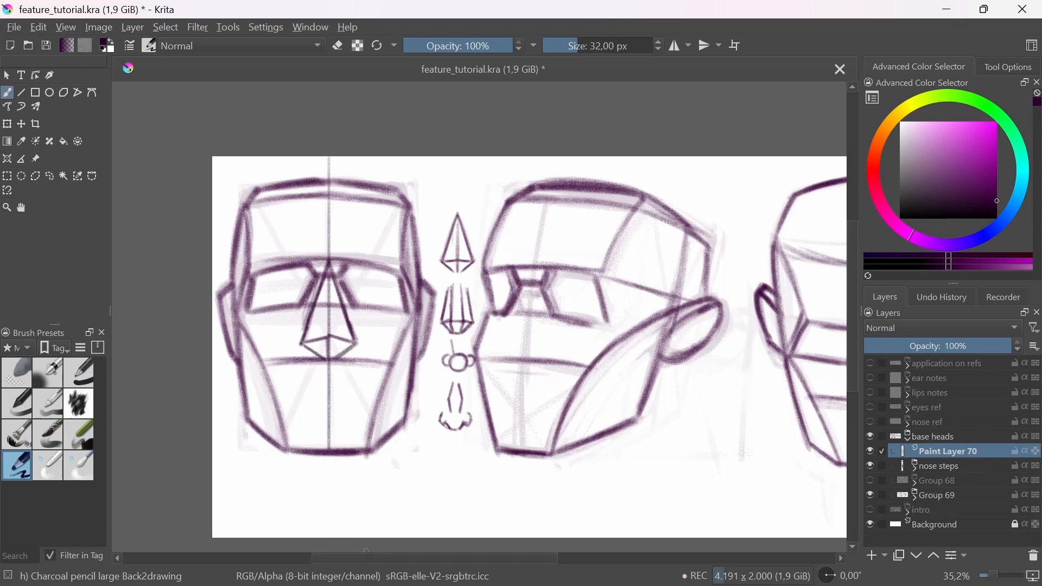
Step: Lower the opacity of Group 69 to 58%
click(938, 469)
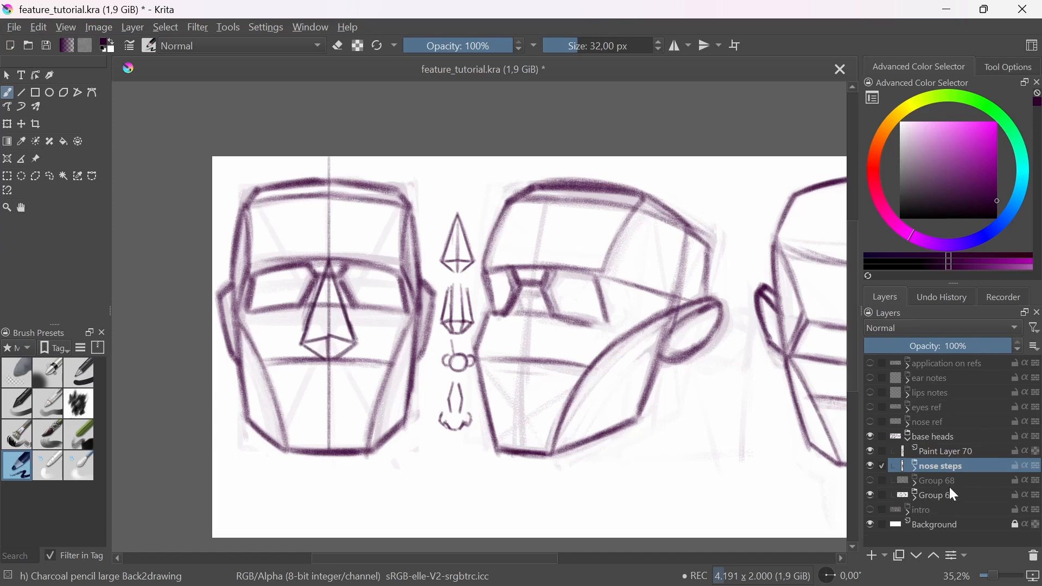
click(947, 454)
click(945, 468)
click(939, 497)
click(949, 347)
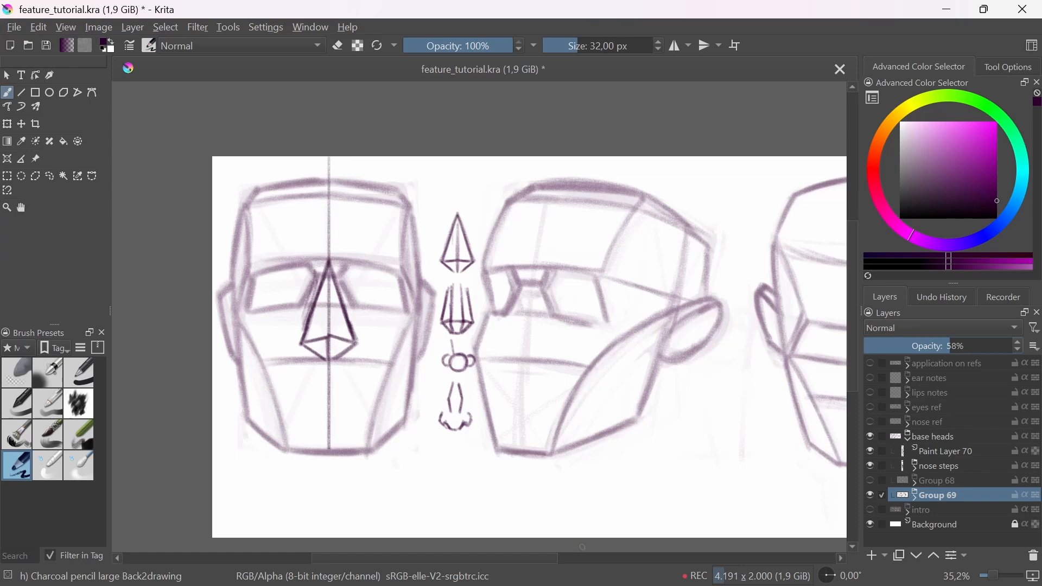
Step: Fade the nose pyramid on Paint Layer 70 with the Eraser Soft brush at 60% opacity
scroll(339, 309, up, 1)
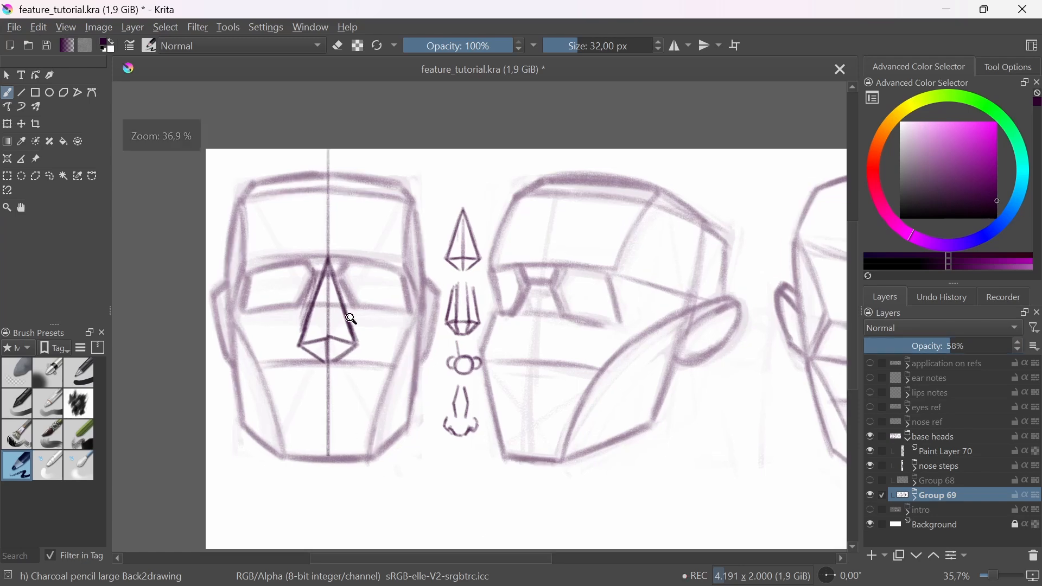
click(932, 449)
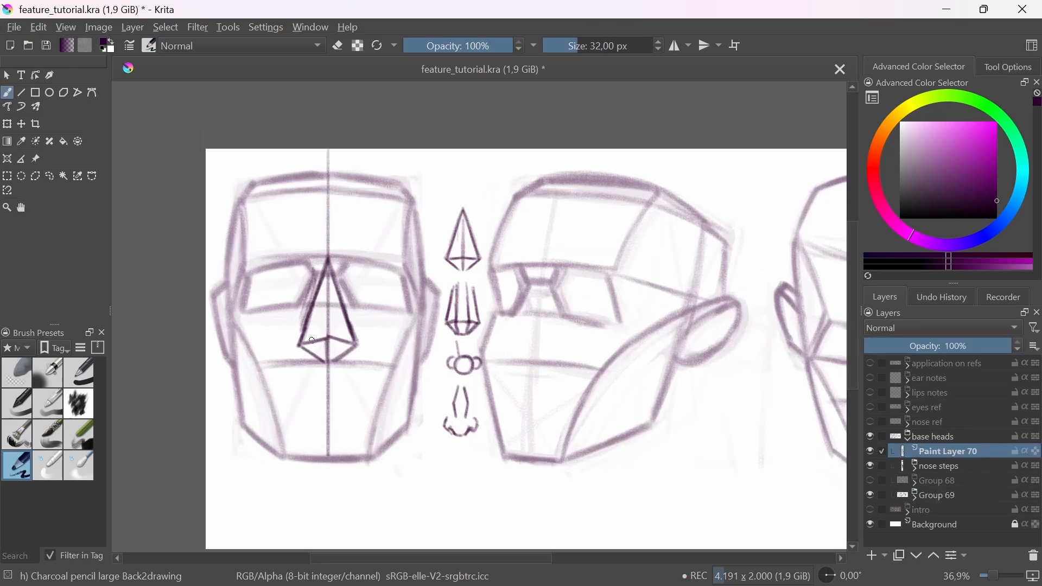
mouse_move(312, 341)
mouse_down()
mouse_move(332, 345)
mouse_move(318, 298)
mouse_up()
click(25, 377)
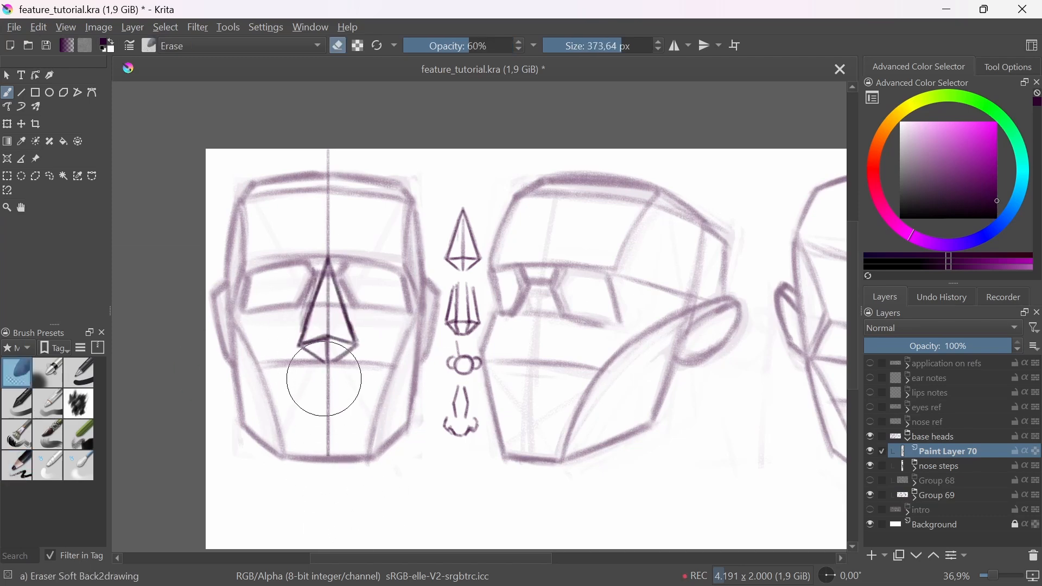
mouse_move(325, 378)
mouse_down()
mouse_move(322, 290)
mouse_move(355, 304)
mouse_up()
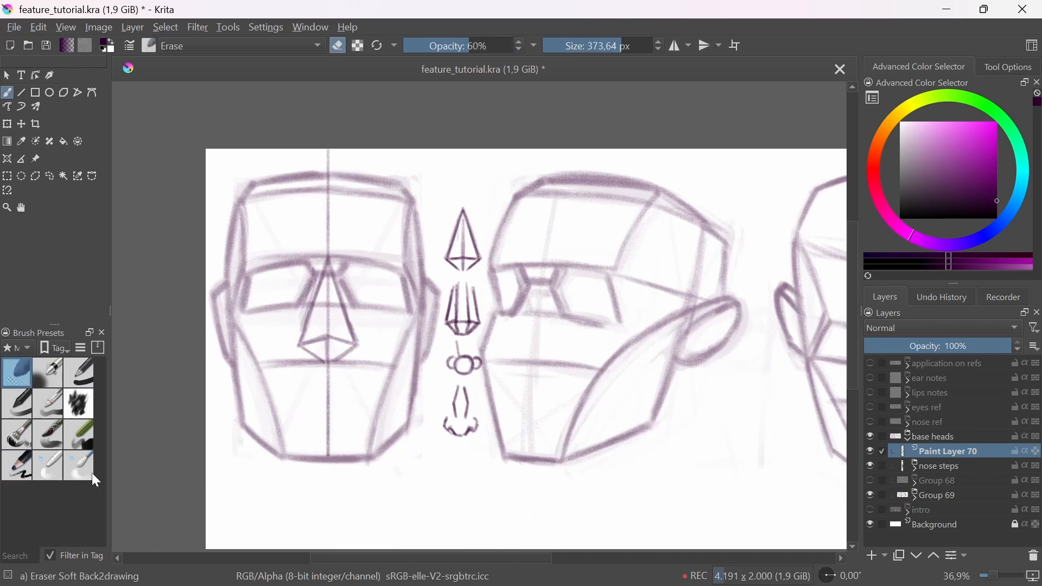
Step: Draw the small wedge plane between the brows of the front head with the large charcoal pencil
click(31, 468)
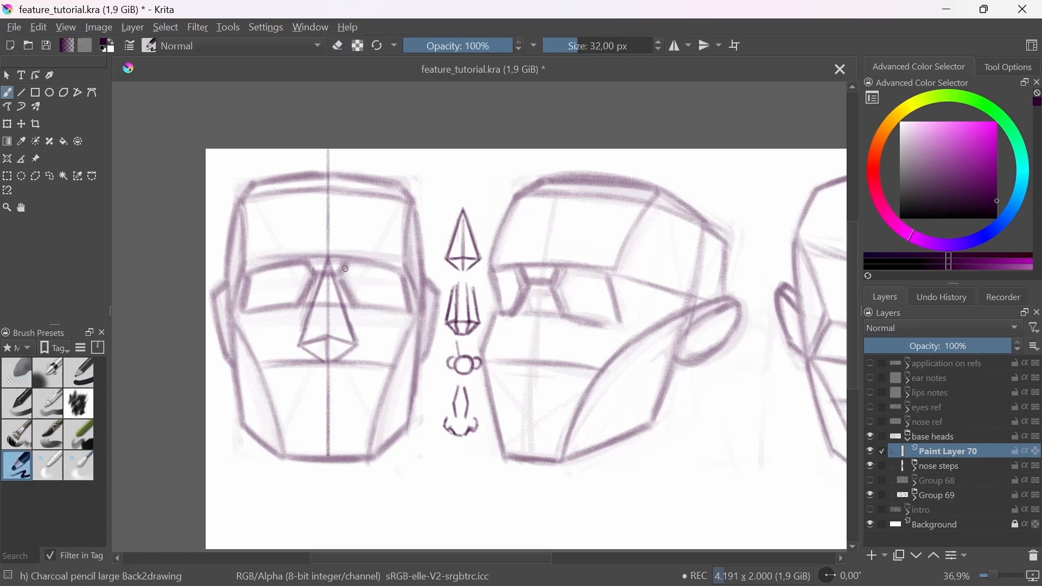
click(322, 368)
mouse_move(319, 276)
mouse_down()
mouse_move(346, 266)
mouse_move(312, 271)
mouse_move(322, 257)
mouse_move(306, 257)
mouse_move(351, 259)
mouse_up()
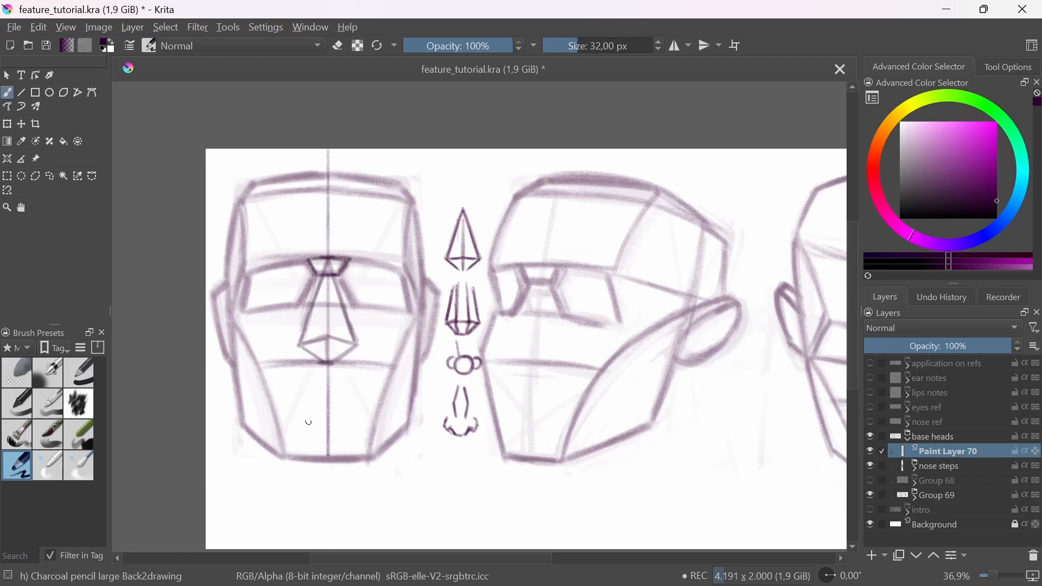
Step: Draw the nose's front, side and underside planes below the brow wedge on the front head
drag(311, 273, 300, 344)
drag(318, 274, 296, 344)
mouse_move(344, 273)
mouse_down()
mouse_move(360, 346)
mouse_move(318, 338)
mouse_move(341, 340)
mouse_up()
mouse_move(320, 275)
mouse_down()
mouse_move(319, 329)
mouse_move(335, 295)
mouse_move(337, 334)
mouse_up()
mouse_move(339, 290)
mouse_down()
mouse_move(340, 339)
mouse_move(318, 339)
mouse_move(338, 344)
mouse_up()
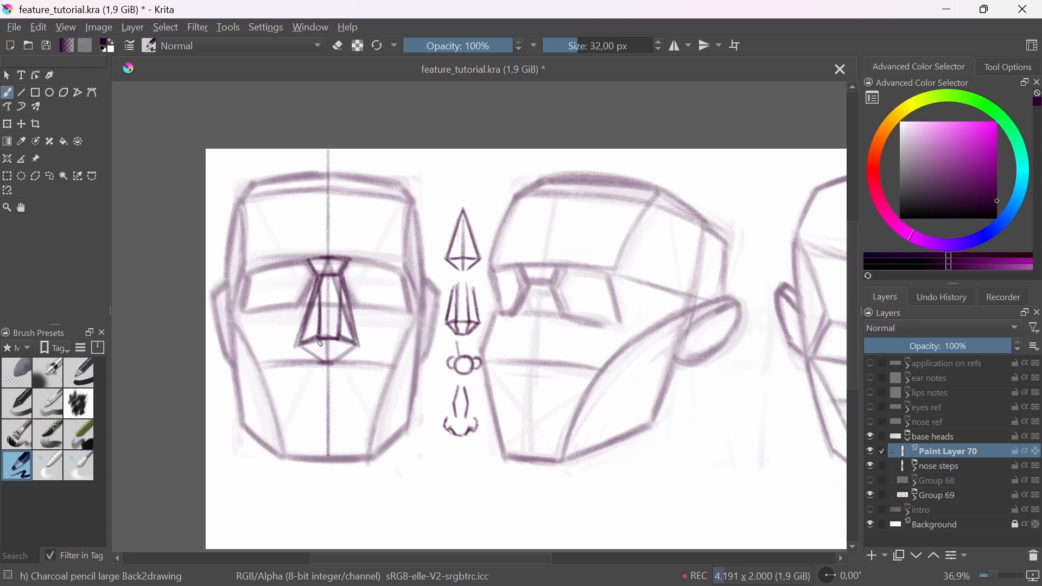
mouse_move(321, 342)
mouse_down()
mouse_move(320, 347)
mouse_move(324, 365)
mouse_move(347, 350)
mouse_move(315, 375)
mouse_move(299, 343)
mouse_move(322, 361)
mouse_up()
Step: Number the nose's left side, front and right side planes 1, 2 and 3
mouse_move(294, 285)
mouse_down()
mouse_move(291, 303)
mouse_move(337, 298)
mouse_up()
mouse_move(358, 287)
mouse_down()
mouse_move(371, 298)
mouse_move(357, 308)
mouse_up()
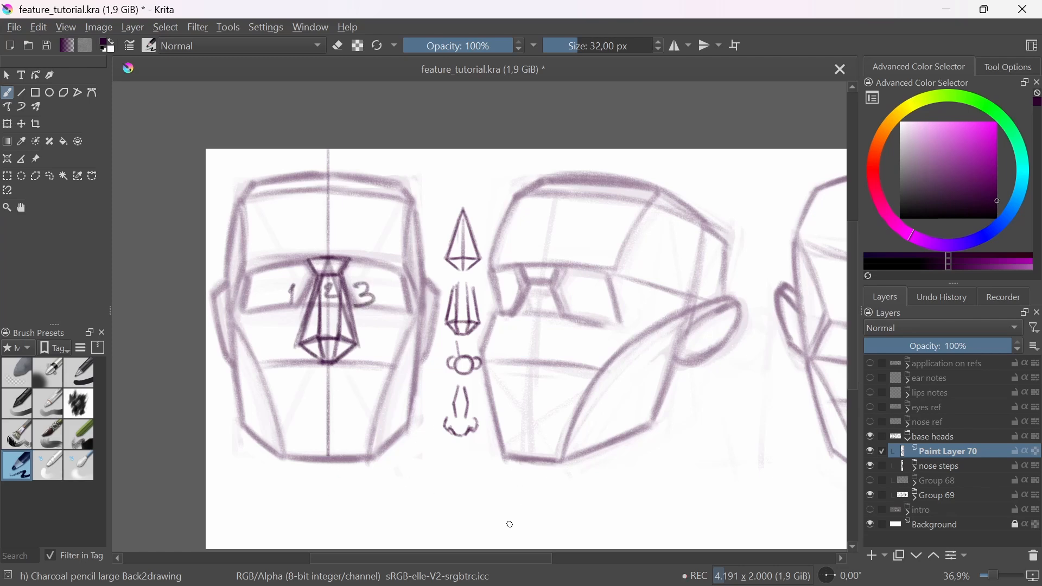
Step: Fade the front head's nose planes with the Eraser Soft brush and draw the nose-tip ball with two nostril circles using the large charcoal pencil
click(26, 361)
drag(309, 360, 360, 267)
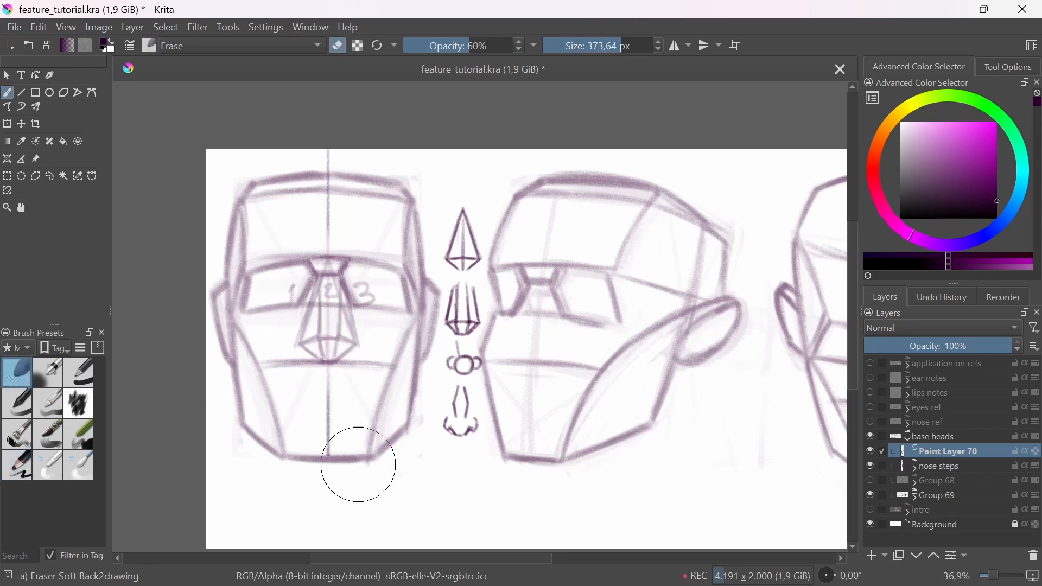
click(21, 468)
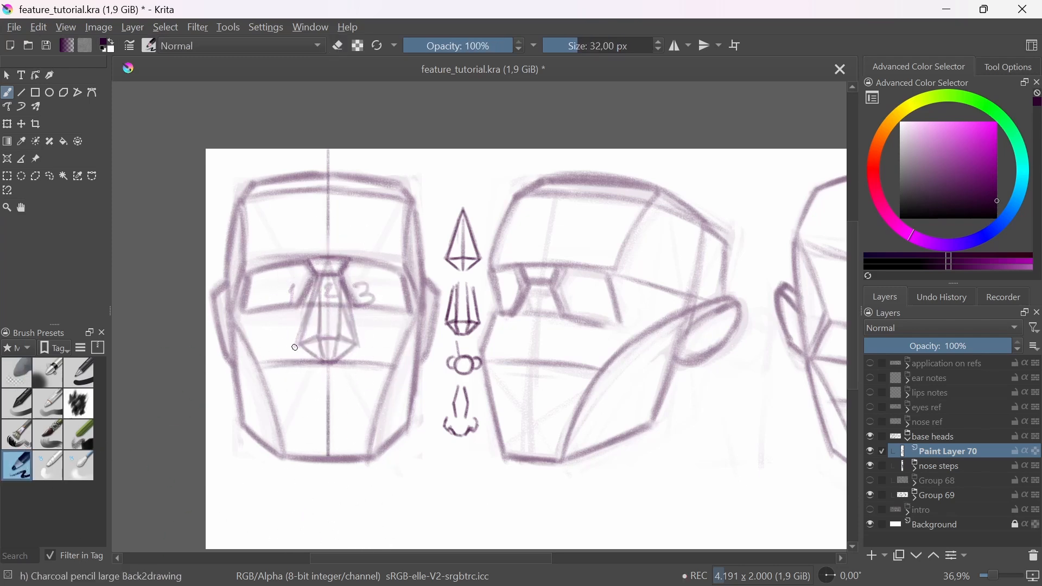
mouse_move(310, 337)
mouse_down()
mouse_move(299, 348)
mouse_move(318, 339)
mouse_move(308, 332)
mouse_move(338, 347)
mouse_move(339, 337)
mouse_move(334, 354)
mouse_move(312, 343)
mouse_move(324, 355)
mouse_move(334, 324)
mouse_move(315, 338)
mouse_move(339, 326)
mouse_up()
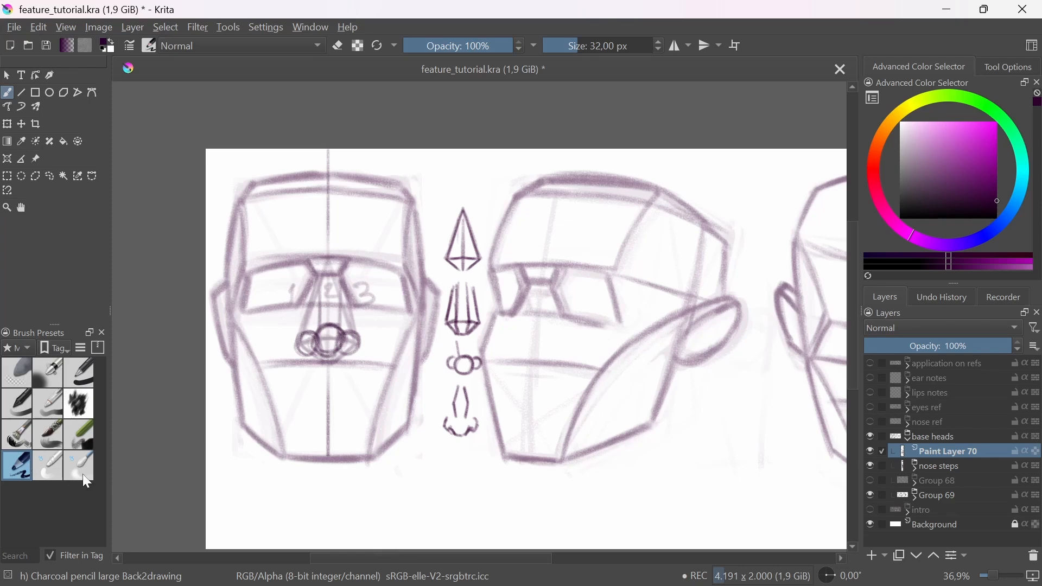
Step: Fade the nose circles and pencil the bridge contours and outer nostril wings over them on the front head
click(21, 367)
mouse_move(303, 337)
mouse_down()
mouse_move(317, 269)
mouse_move(324, 352)
mouse_move(348, 326)
mouse_move(310, 267)
mouse_up()
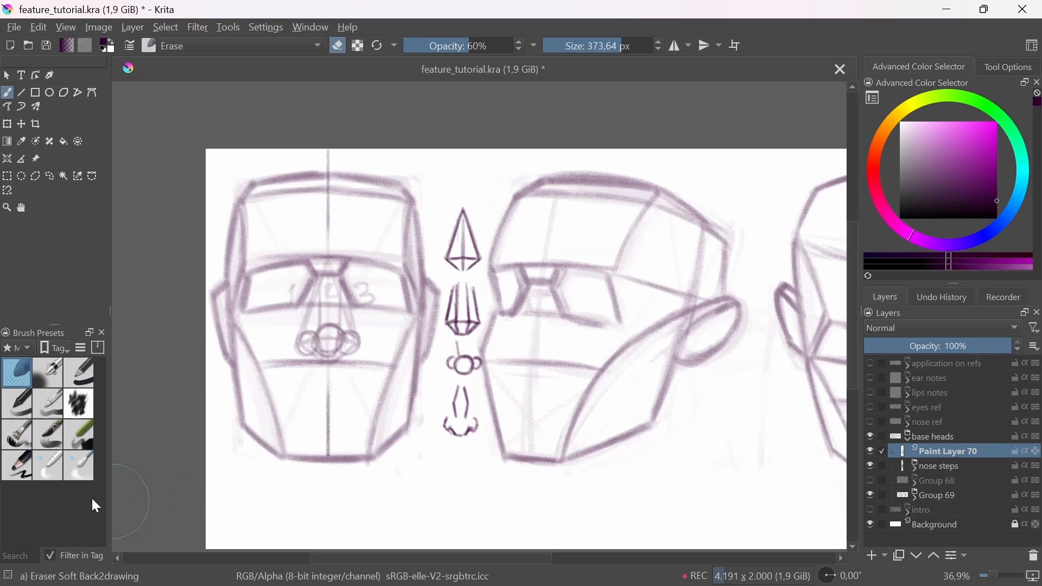
click(18, 466)
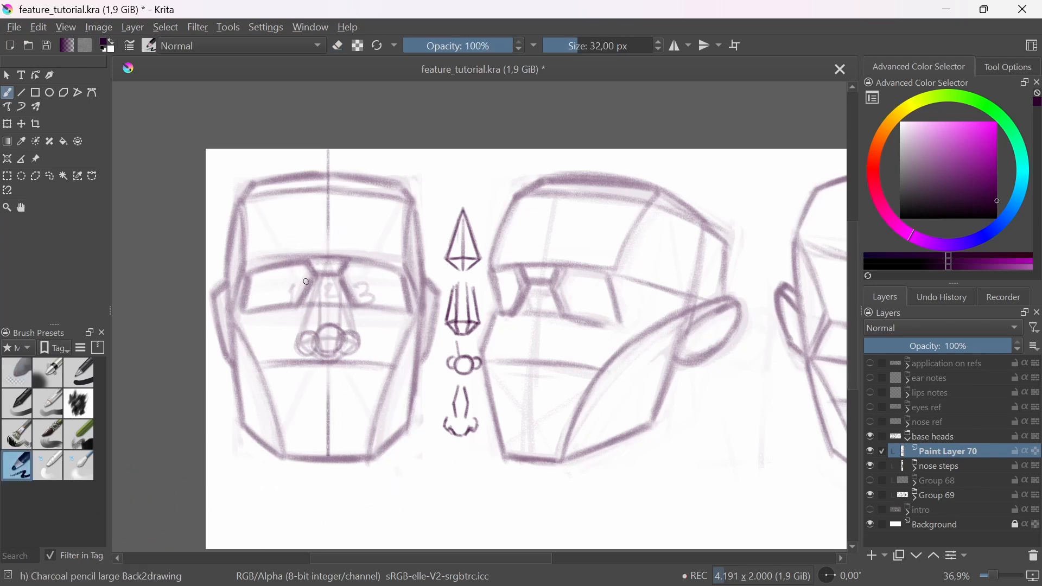
mouse_move(305, 262)
mouse_down()
mouse_move(318, 283)
mouse_move(346, 277)
mouse_move(317, 301)
mouse_move(318, 314)
mouse_move(344, 312)
mouse_up()
mouse_move(299, 351)
mouse_down()
mouse_move(305, 335)
mouse_move(298, 347)
mouse_move(323, 356)
mouse_move(362, 338)
mouse_move(352, 355)
mouse_move(360, 335)
mouse_up()
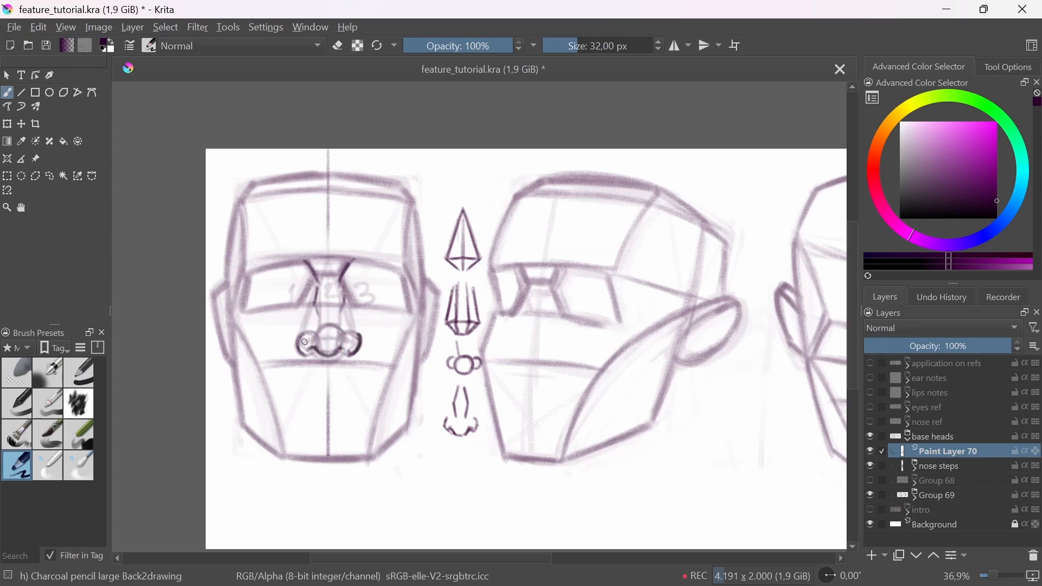
mouse_move(342, 294)
mouse_down()
mouse_move(344, 312)
mouse_move(316, 301)
mouse_move(315, 317)
mouse_up()
Step: Fade the front head's nose lines and redraw the underside, both nostril wings and the sides of the bridge with the charcoal pencil
click(20, 381)
mouse_move(325, 347)
mouse_down()
mouse_move(303, 251)
mouse_move(344, 284)
mouse_move(331, 358)
mouse_move(313, 340)
mouse_move(318, 361)
mouse_move(324, 351)
mouse_move(388, 360)
mouse_move(416, 340)
mouse_move(395, 368)
mouse_up()
click(25, 470)
drag(410, 326, 417, 343)
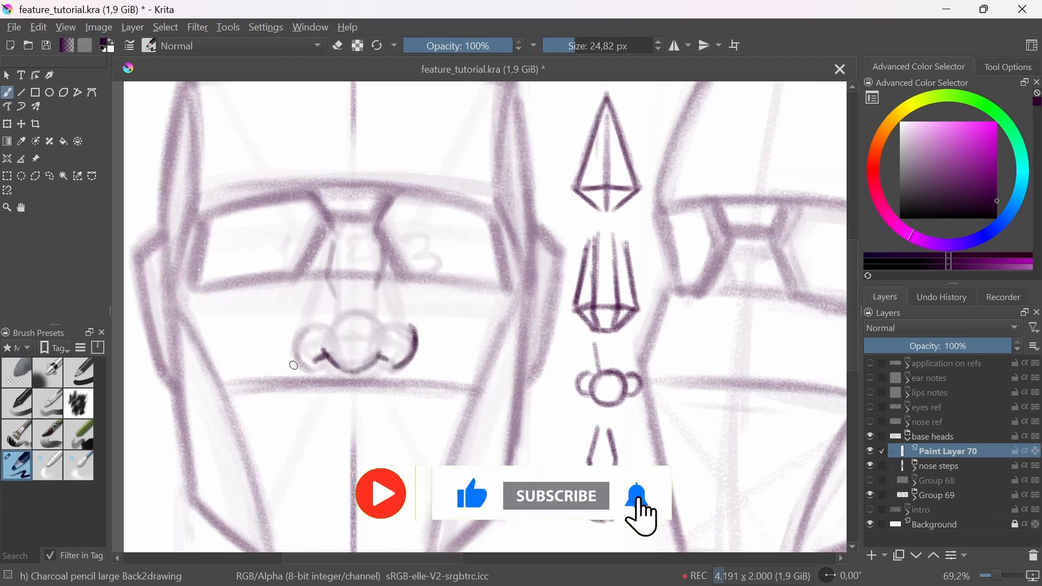
drag(314, 368, 297, 337)
drag(335, 242, 336, 294)
mouse_move(380, 239)
mouse_down()
mouse_move(386, 289)
mouse_move(376, 296)
mouse_up()
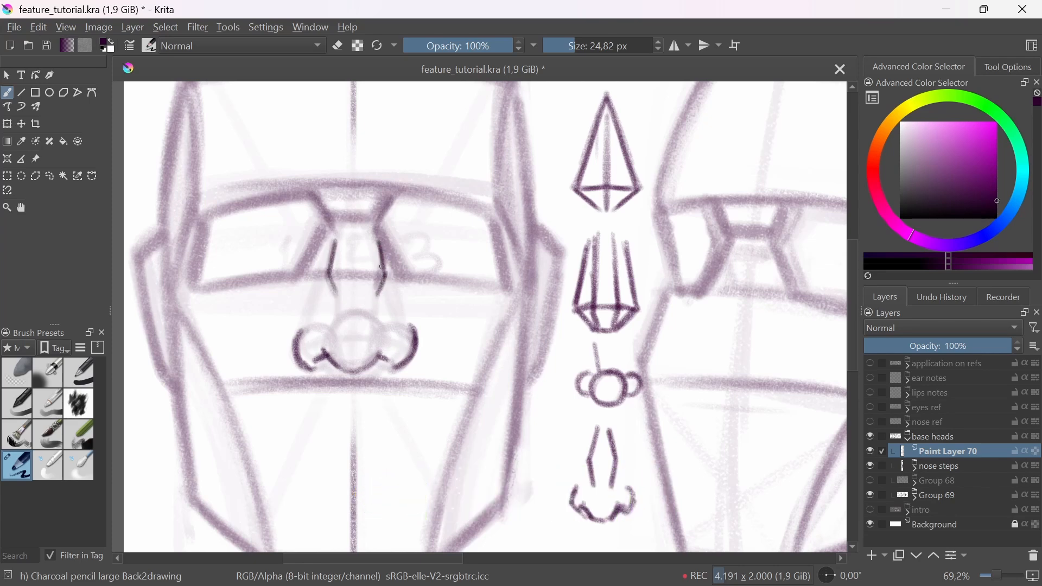
Step: Darken the curves that run from the brow wedge into both sides of the front head's nose bridge
mouse_move(396, 237)
mouse_down()
mouse_move(393, 263)
mouse_move(377, 253)
mouse_move(372, 261)
mouse_move(389, 226)
mouse_up()
key(e)
key(e)
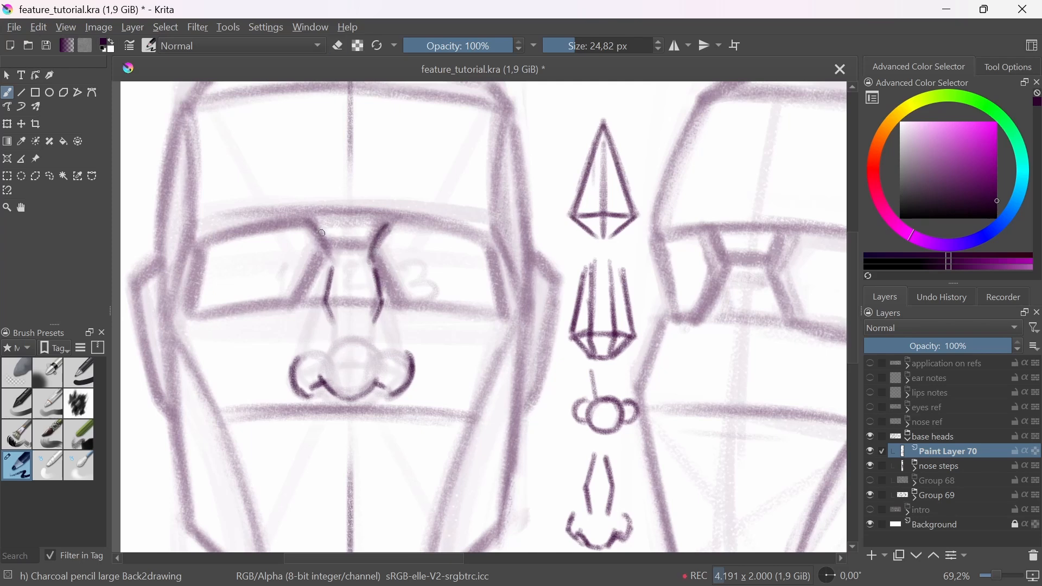
drag(320, 230, 332, 264)
mouse_move(320, 227)
mouse_down()
mouse_move(336, 258)
mouse_move(337, 309)
mouse_up()
key(e)
drag(410, 391, 482, 454)
mouse_move(395, 356)
mouse_down()
mouse_move(435, 334)
mouse_move(389, 342)
mouse_up()
drag(425, 438, 434, 396)
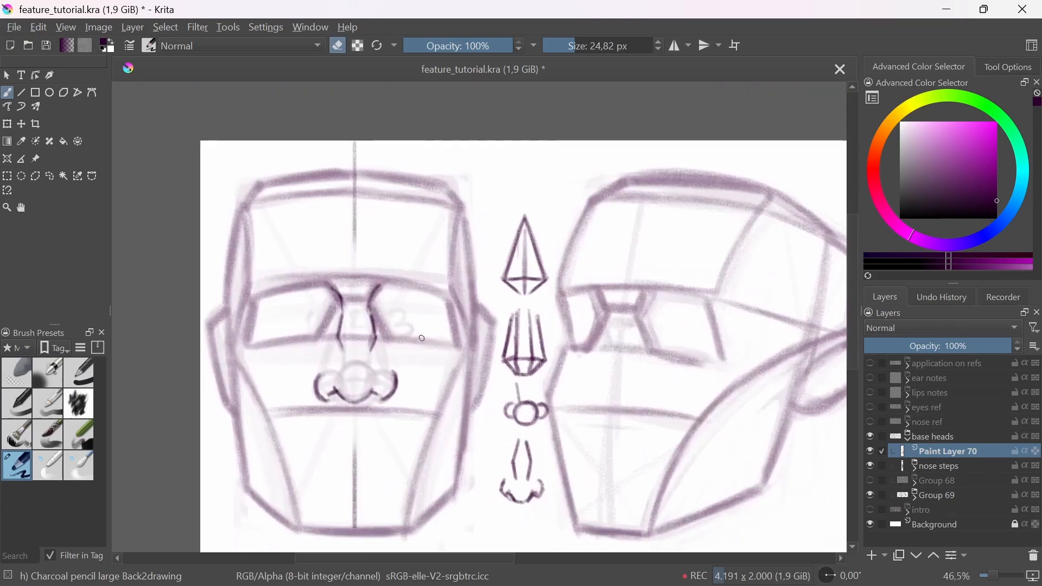
key(e)
drag(412, 295, 404, 335)
mouse_move(269, 303)
mouse_down()
mouse_move(266, 331)
mouse_move(264, 304)
mouse_up()
key(ctrl+z)
key(ctrl+z)
Step: Draw the slanted nose-bridge line from the brow down and outward on the three-quarter head
drag(588, 434, 527, 381)
drag(528, 382, 537, 386)
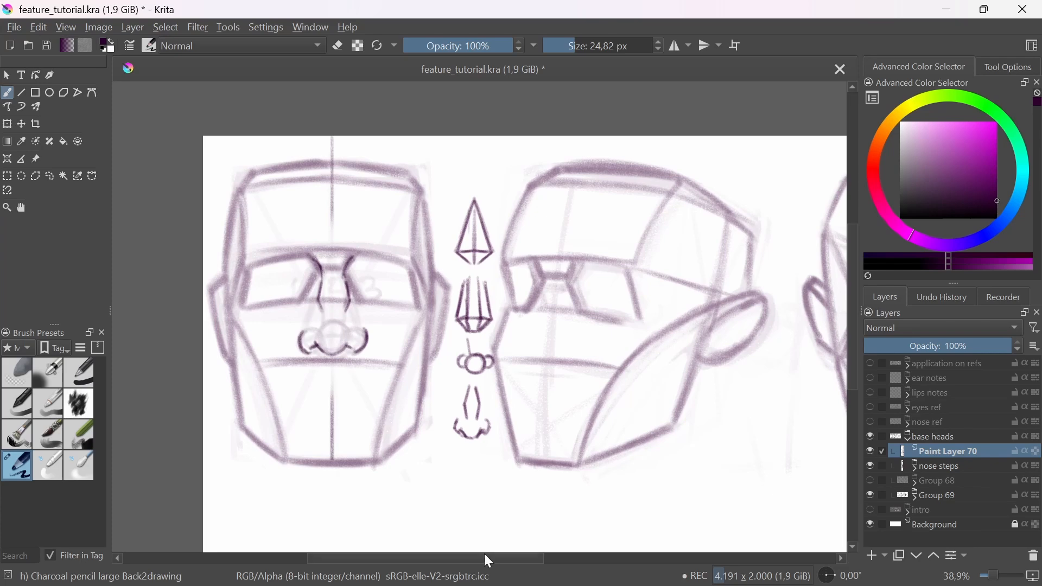
mouse_move(661, 419)
mouse_down()
mouse_move(600, 423)
mouse_move(658, 432)
mouse_up()
drag(447, 313, 456, 307)
drag(475, 256, 451, 342)
key(ctrl+z)
drag(476, 257, 436, 382)
Step: Draw the curved vertical centre line from the forehead to the chin on the three-quarter head
drag(511, 127, 455, 476)
drag(482, 225, 455, 535)
drag(510, 151, 460, 398)
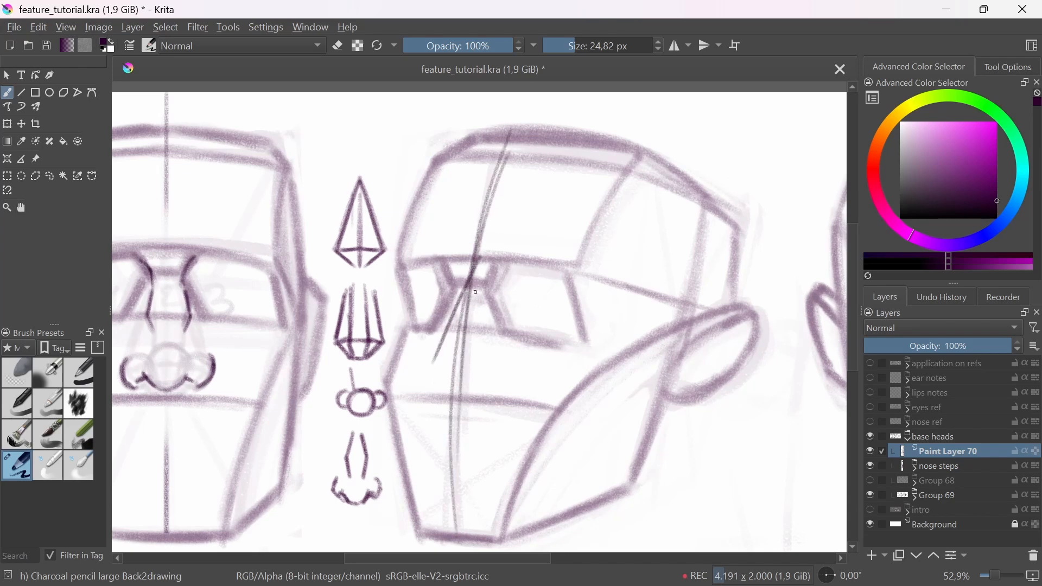
drag(519, 132, 478, 257)
drag(521, 129, 462, 411)
drag(470, 333, 459, 511)
drag(470, 310, 456, 530)
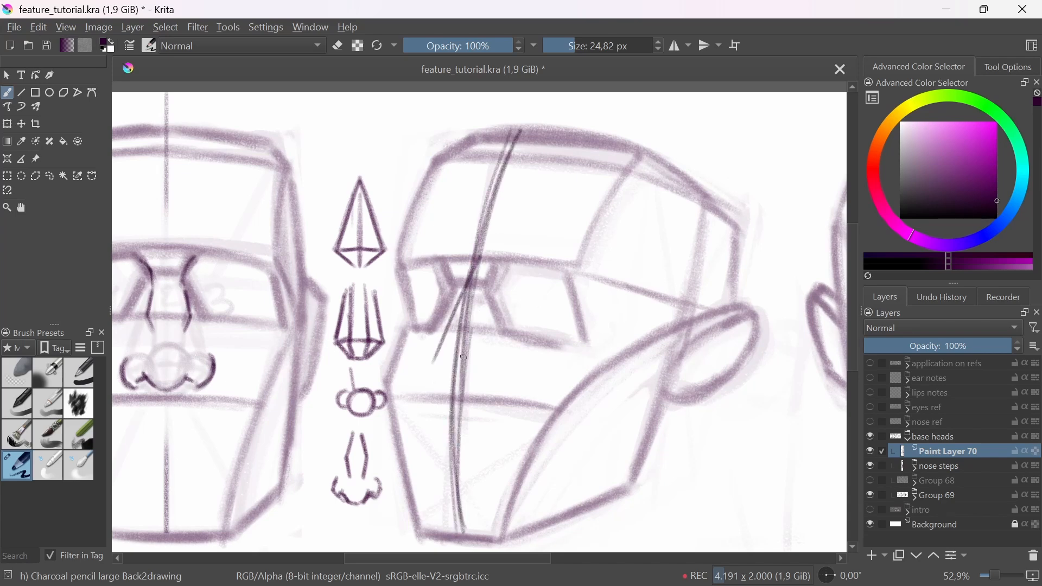
drag(517, 131, 461, 350)
Step: Fade the three-quarter head's centre line with the Eraser Soft brush and redraw the slanted nose-bridge line with the charcoal pencil
click(16, 374)
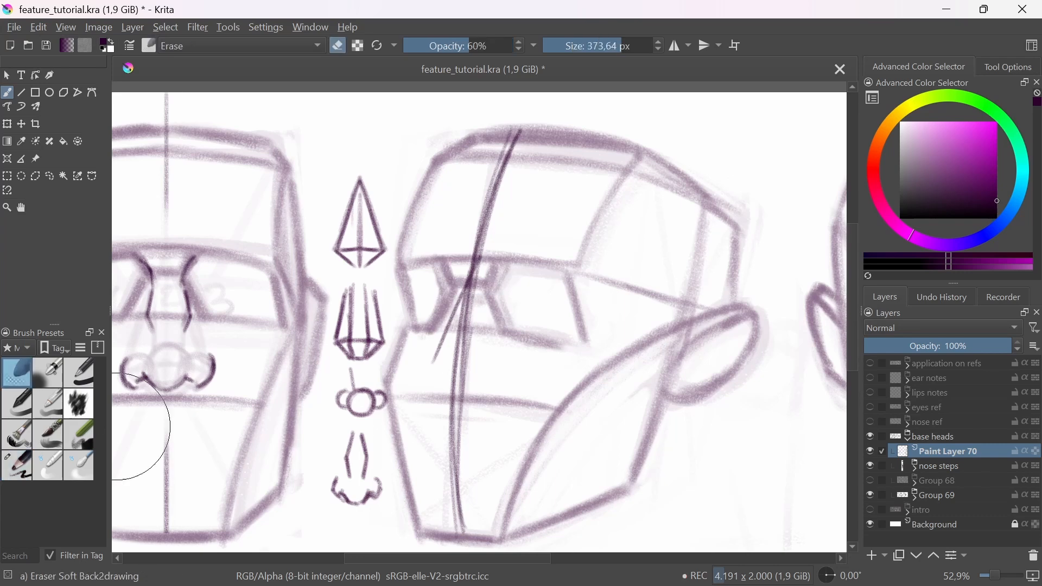
drag(465, 426, 456, 533)
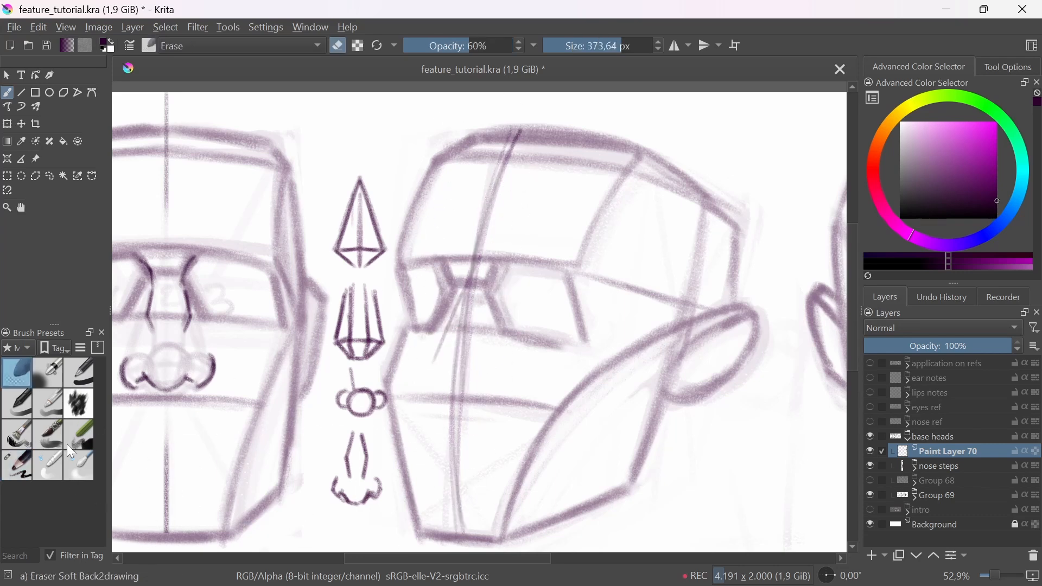
click(24, 464)
drag(478, 258, 426, 373)
drag(464, 291, 422, 370)
drag(472, 267, 423, 373)
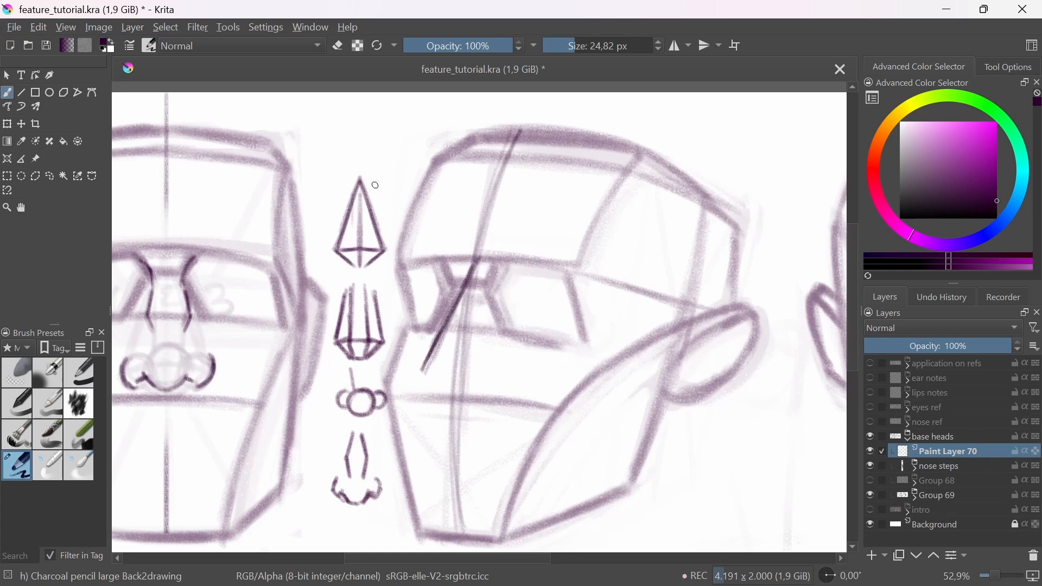
drag(365, 209, 387, 175)
mouse_move(491, 298)
mouse_down()
mouse_move(459, 327)
mouse_move(475, 320)
mouse_up()
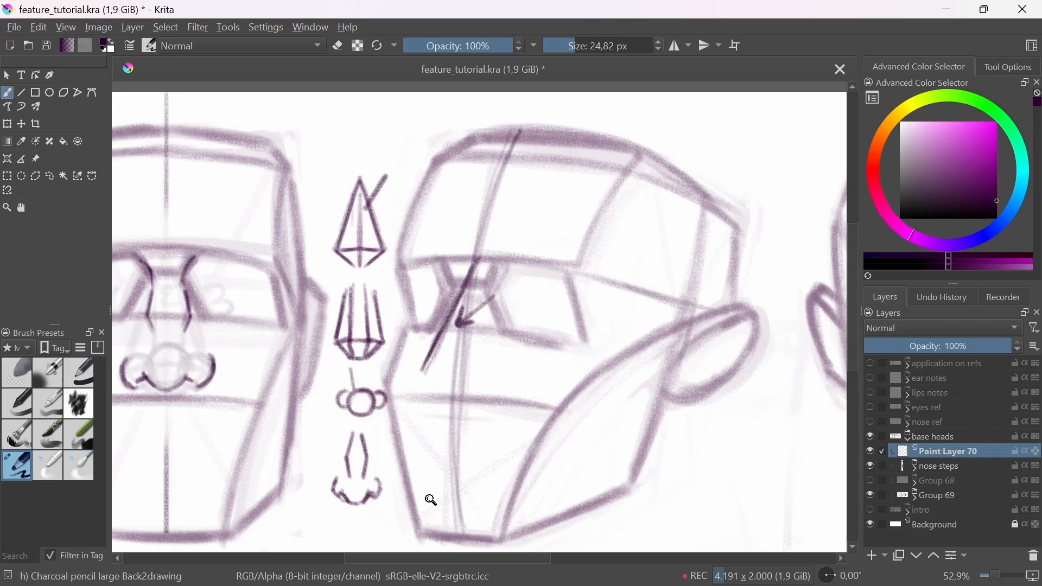
key(ctrl+z)
key(ctrl+z)
key(ctrl+z)
key(ctrl+z)
key(ctrl+z)
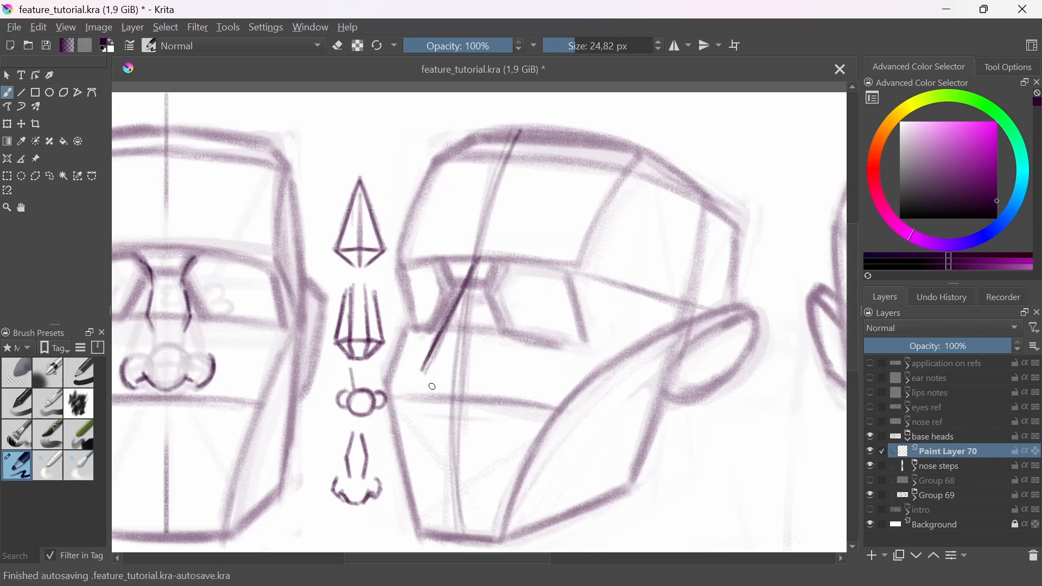
Step: Complete the nose pyramid on the three-quarter head with its underside, near side edge and base line
mouse_move(427, 373)
mouse_down()
mouse_move(459, 399)
mouse_move(427, 373)
mouse_up()
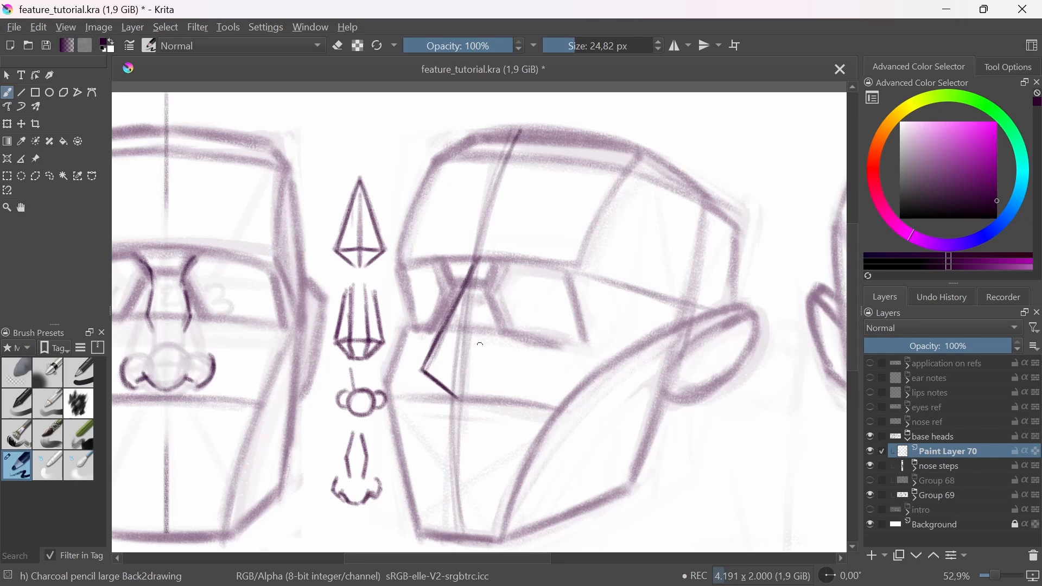
mouse_move(479, 263)
mouse_down()
mouse_move(487, 374)
mouse_move(476, 357)
mouse_move(491, 375)
mouse_up()
drag(421, 372, 492, 375)
drag(478, 265, 487, 375)
mouse_move(477, 305)
mouse_down()
mouse_move(487, 371)
mouse_move(460, 399)
mouse_up()
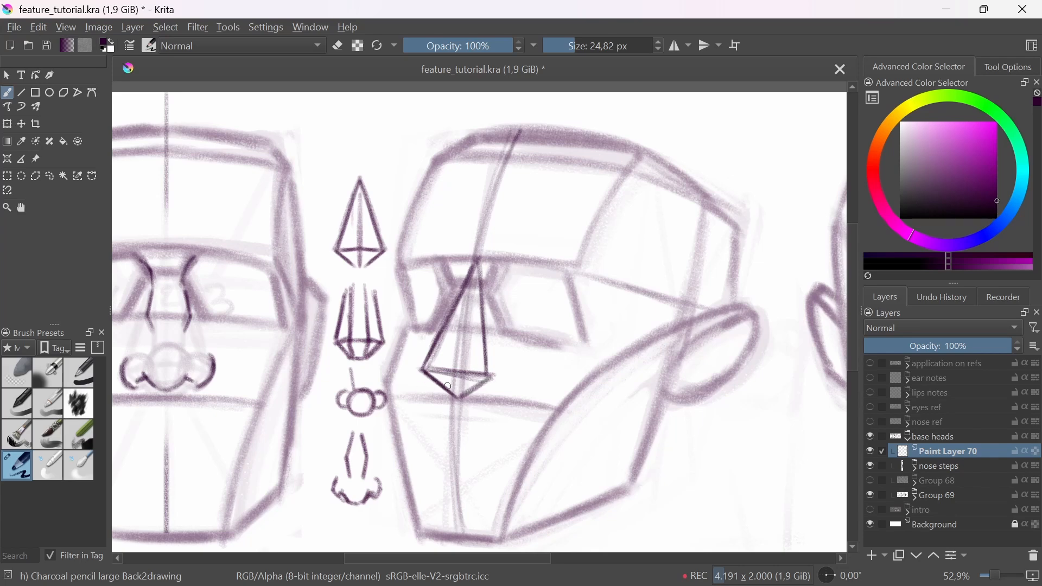
drag(475, 267, 437, 364)
mouse_move(467, 292)
mouse_down()
mouse_move(438, 365)
mouse_move(456, 393)
mouse_up()
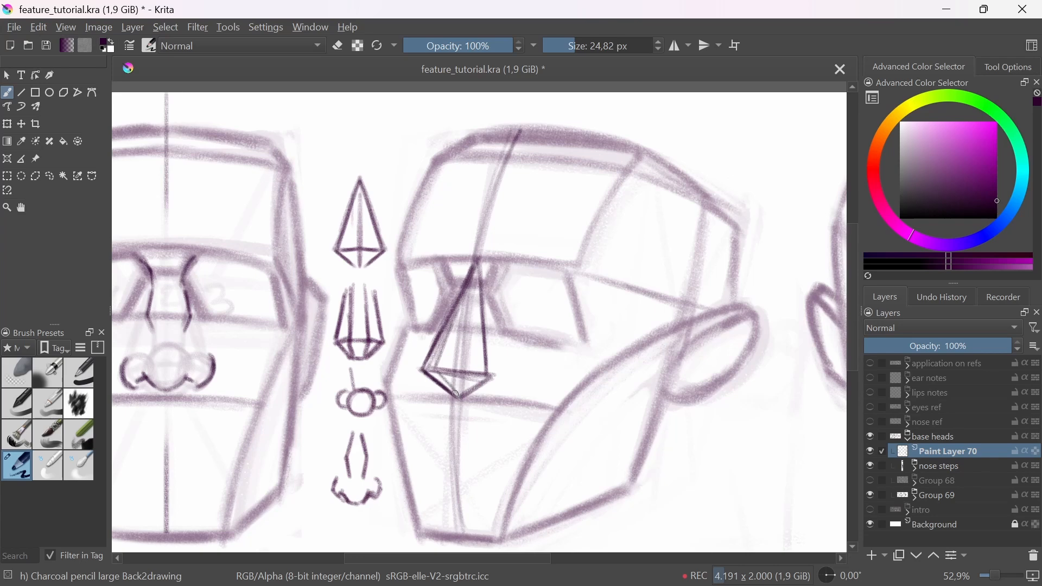
Step: Sketch a small turned nose pyramid with a curved arrow on the side of the three-quarter head and fade it with the Eraser Soft brush
mouse_move(654, 169)
mouse_down()
mouse_move(620, 267)
mouse_move(602, 264)
mouse_move(616, 308)
mouse_up()
drag(620, 266, 622, 301)
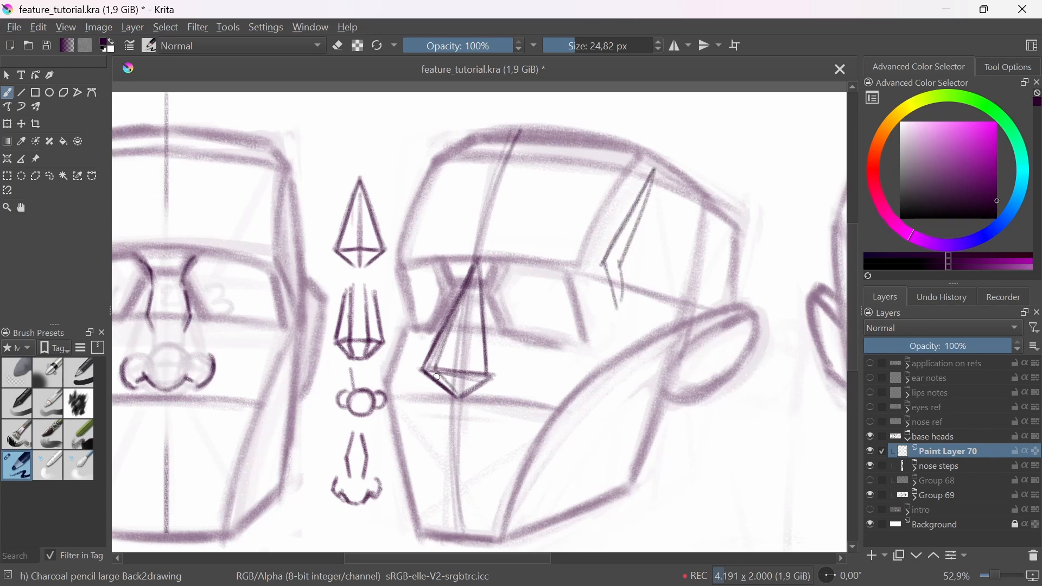
mouse_move(437, 377)
mouse_down()
mouse_move(459, 399)
mouse_move(460, 316)
mouse_move(480, 267)
mouse_move(433, 370)
mouse_up()
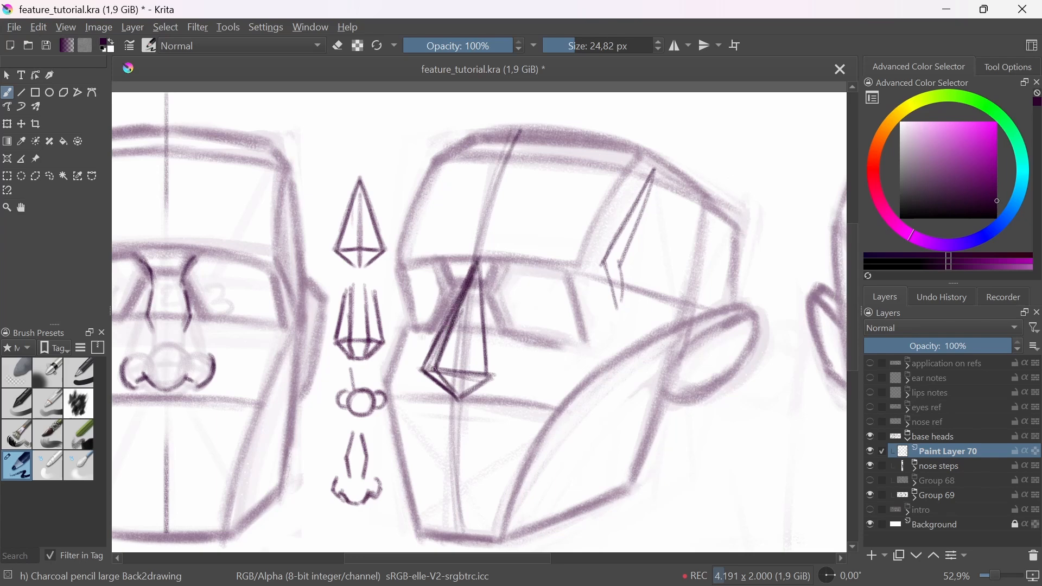
mouse_move(602, 264)
mouse_down()
mouse_move(645, 271)
mouse_move(624, 305)
mouse_up()
drag(653, 170, 646, 272)
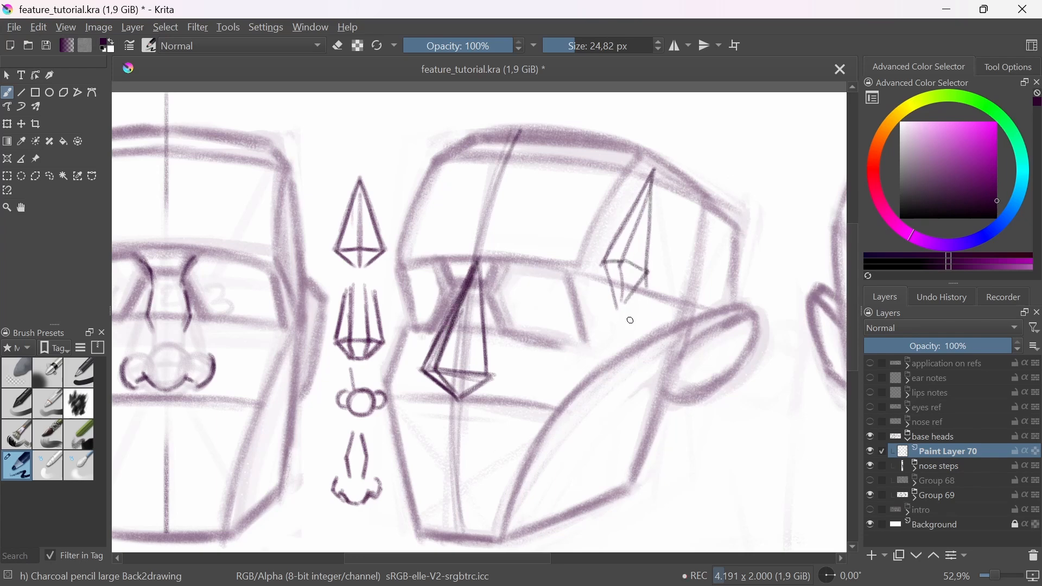
mouse_move(665, 319)
mouse_down()
mouse_move(613, 300)
mouse_move(598, 316)
mouse_up()
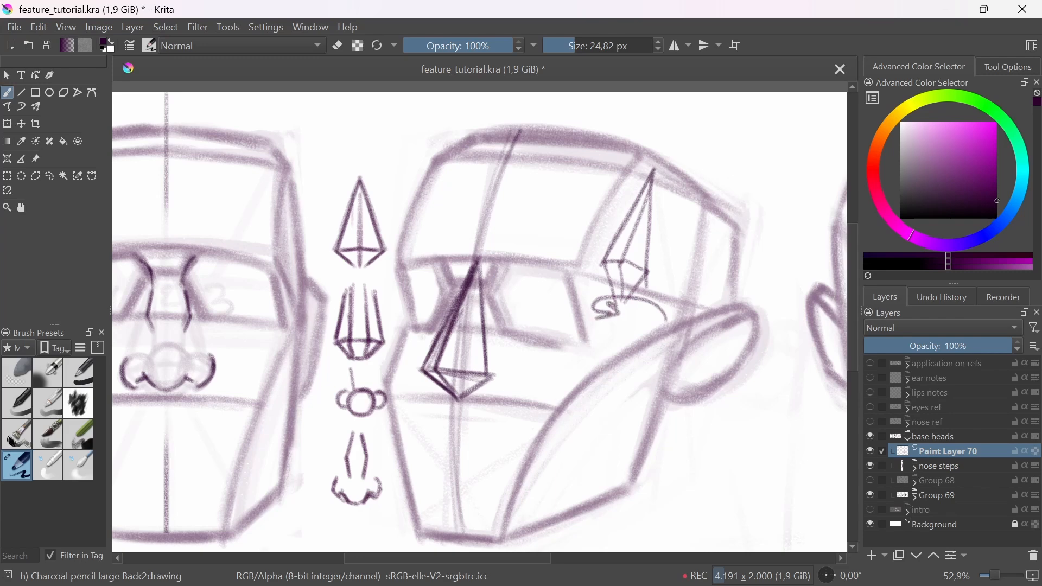
click(17, 373)
mouse_move(614, 265)
mouse_down()
mouse_move(649, 254)
mouse_move(619, 321)
mouse_up()
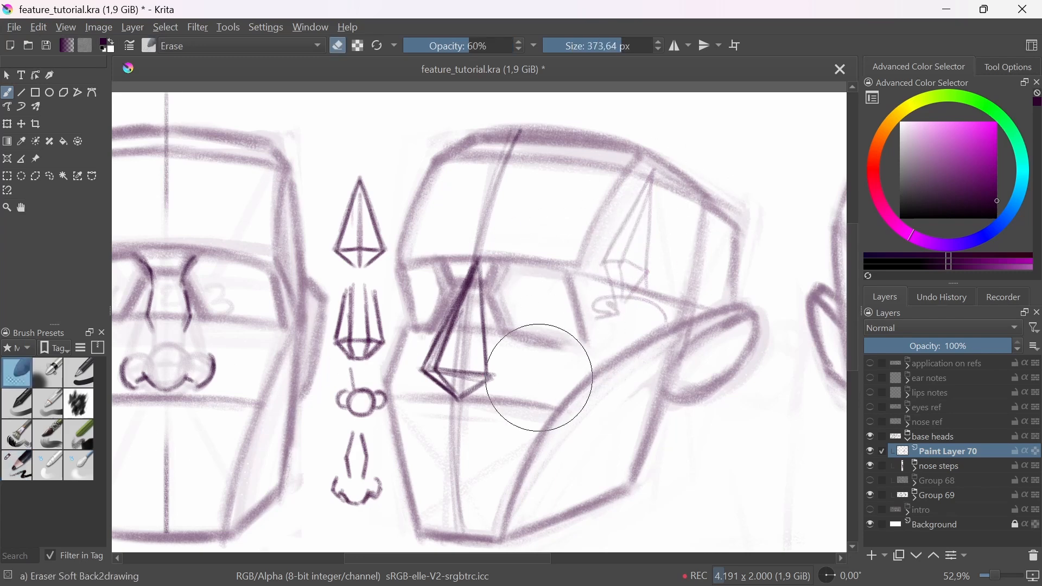
click(30, 467)
drag(613, 162, 599, 309)
mouse_move(610, 163)
mouse_down()
mouse_move(570, 282)
mouse_move(655, 308)
mouse_up()
mouse_move(561, 296)
mouse_down()
mouse_move(648, 283)
mouse_move(651, 294)
mouse_up()
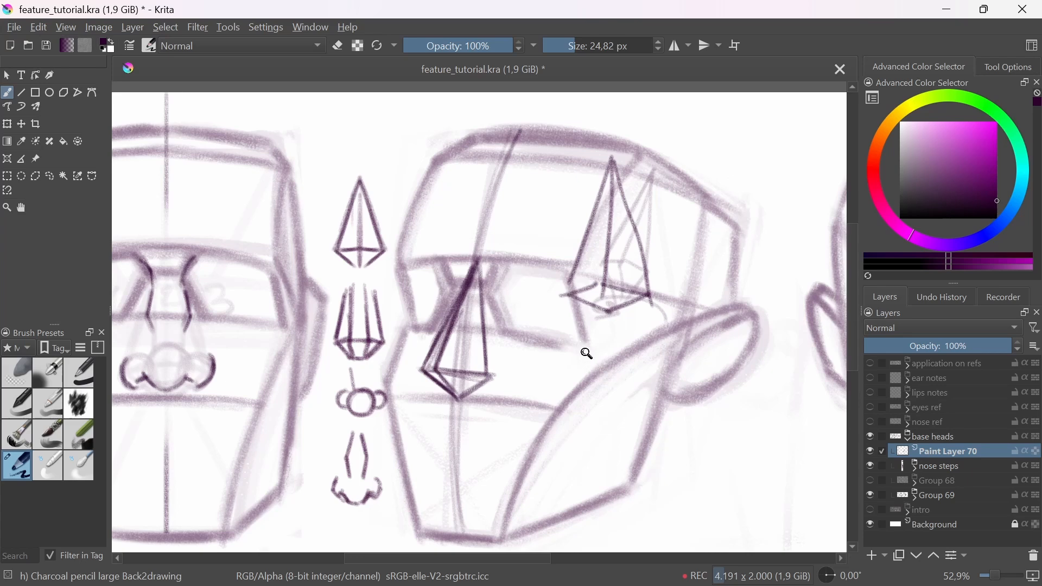
key(ctrl+z)
key(ctrl+z)
key(ctrl+z)
key(ctrl+z)
key(ctrl+z)
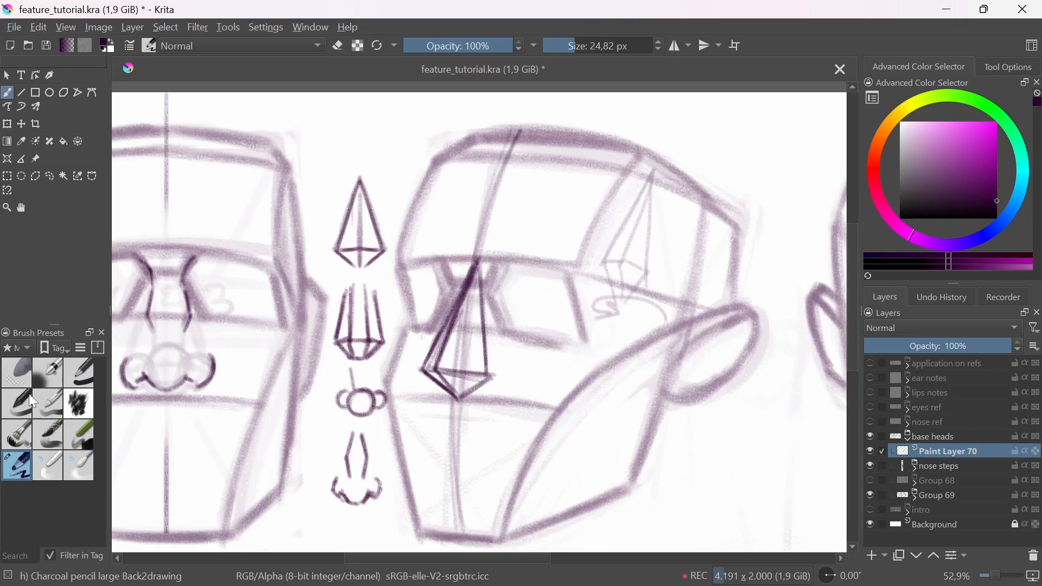
Step: Fade the small side sketch further and draw a larger front-facing pyramid over it with the charcoal pencil
click(17, 372)
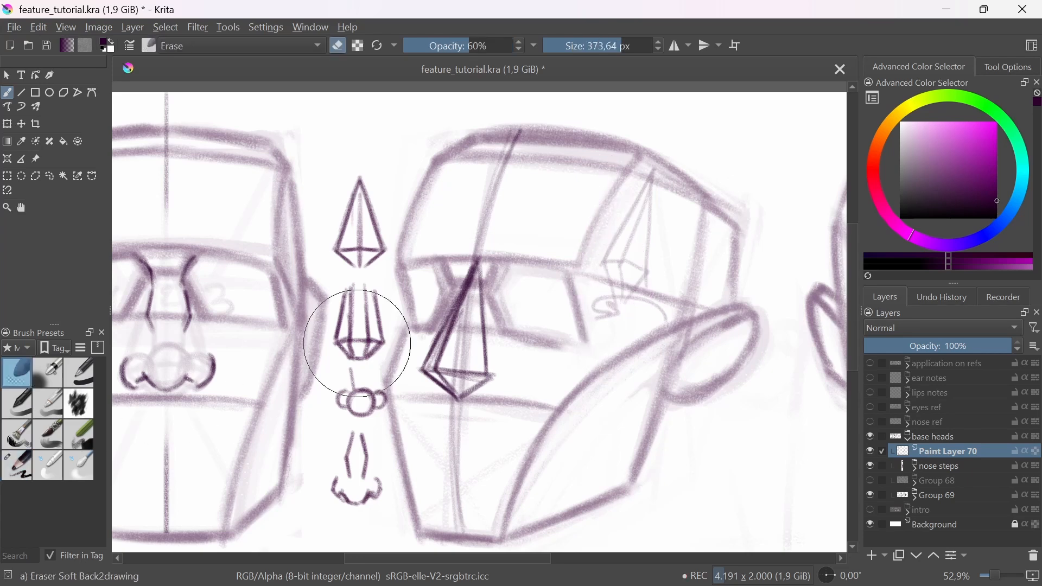
click(24, 467)
mouse_move(618, 160)
mouse_down()
mouse_move(608, 307)
mouse_move(565, 305)
mouse_move(646, 305)
mouse_up()
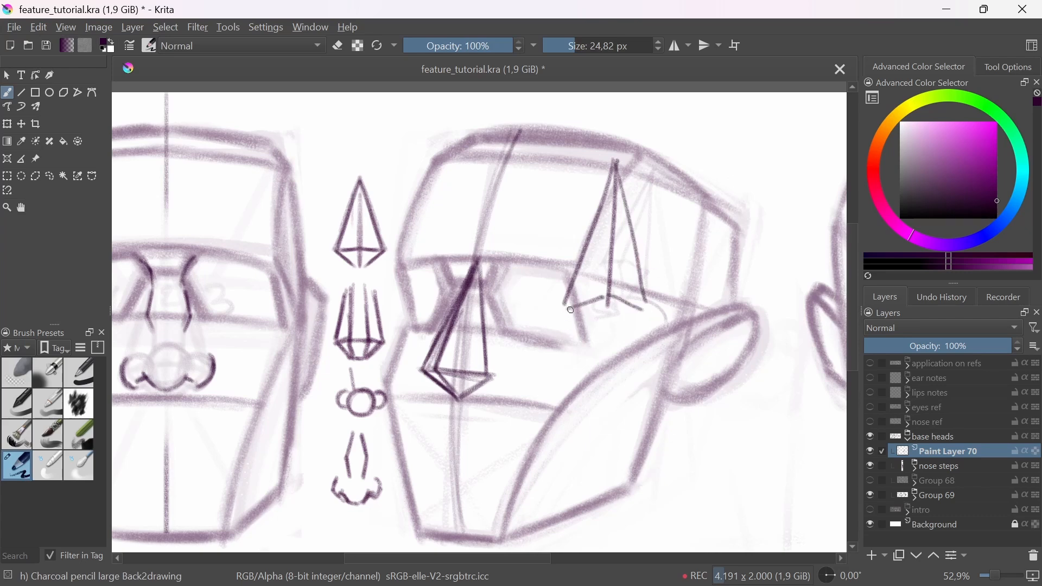
drag(569, 307, 612, 331)
mouse_move(646, 307)
mouse_down()
mouse_move(612, 335)
mouse_move(606, 295)
mouse_up()
Step: Undo the example pyramid's base strokes, redraw its underside and add curved rotation arrows across it
key(ctrl+z)
key(ctrl+z)
key(ctrl+z)
key(ctrl+z)
key(ctrl+z)
key(ctrl+z)
mouse_move(565, 304)
mouse_down()
mouse_move(610, 292)
mouse_move(649, 305)
mouse_move(610, 325)
mouse_up()
drag(644, 308, 607, 332)
mouse_move(639, 274)
mouse_down()
mouse_move(547, 258)
mouse_move(596, 280)
mouse_up()
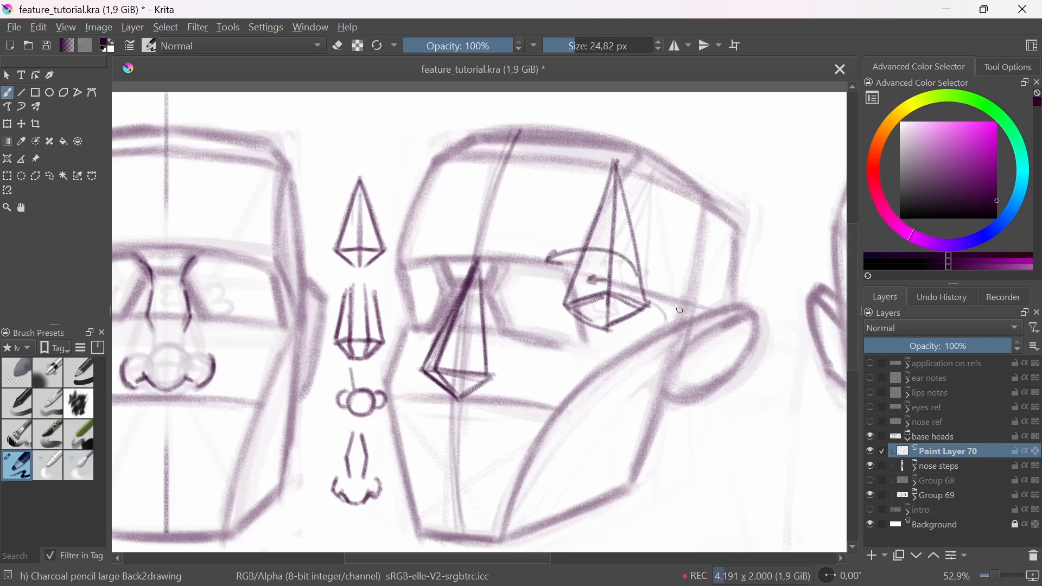
drag(729, 169, 697, 298)
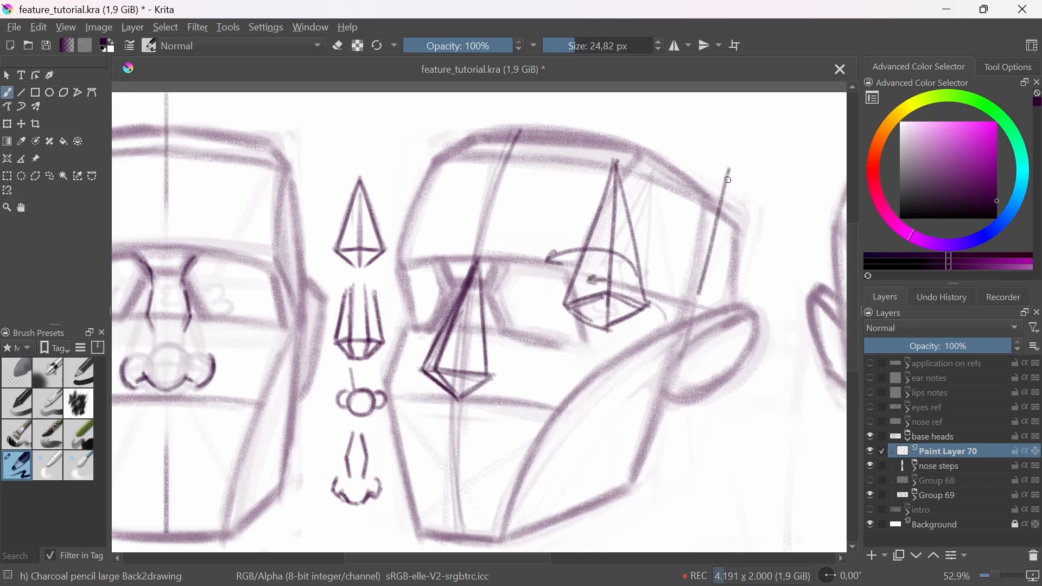
drag(730, 171, 669, 296)
drag(667, 305, 698, 294)
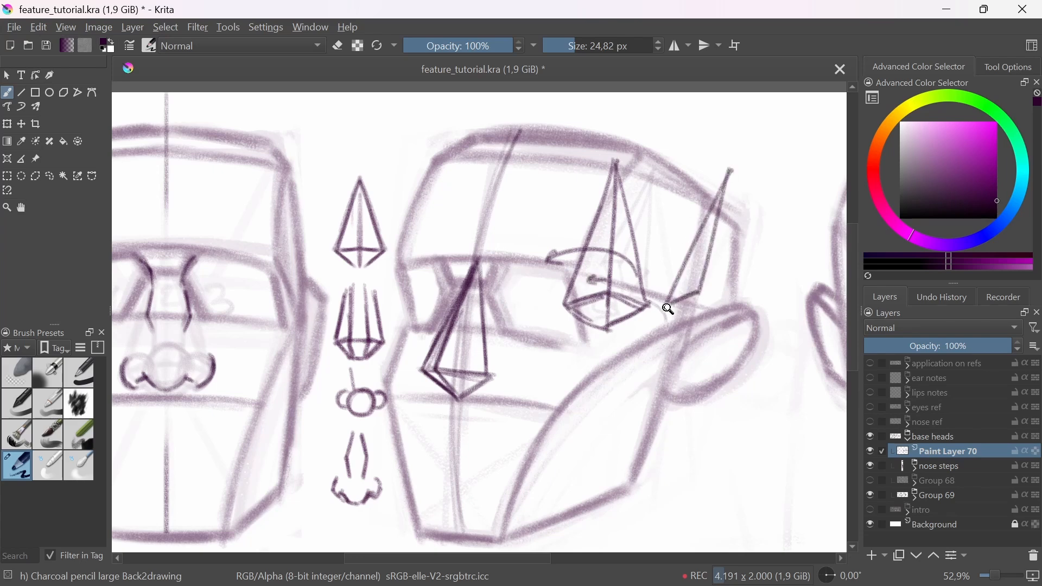
key(ctrl+z)
key(ctrl+z)
key(ctrl+z)
Step: Draw a second, turned example pyramid with its base above the three-quarter head's ear
drag(717, 172, 696, 309)
mouse_move(717, 172)
mouse_down()
mouse_move(671, 304)
mouse_move(701, 295)
mouse_move(745, 245)
mouse_move(763, 295)
mouse_up()
drag(717, 174, 768, 302)
drag(695, 295, 764, 304)
mouse_move(764, 303)
mouse_down()
mouse_move(711, 321)
mouse_move(696, 308)
mouse_move(718, 319)
mouse_move(708, 320)
mouse_up()
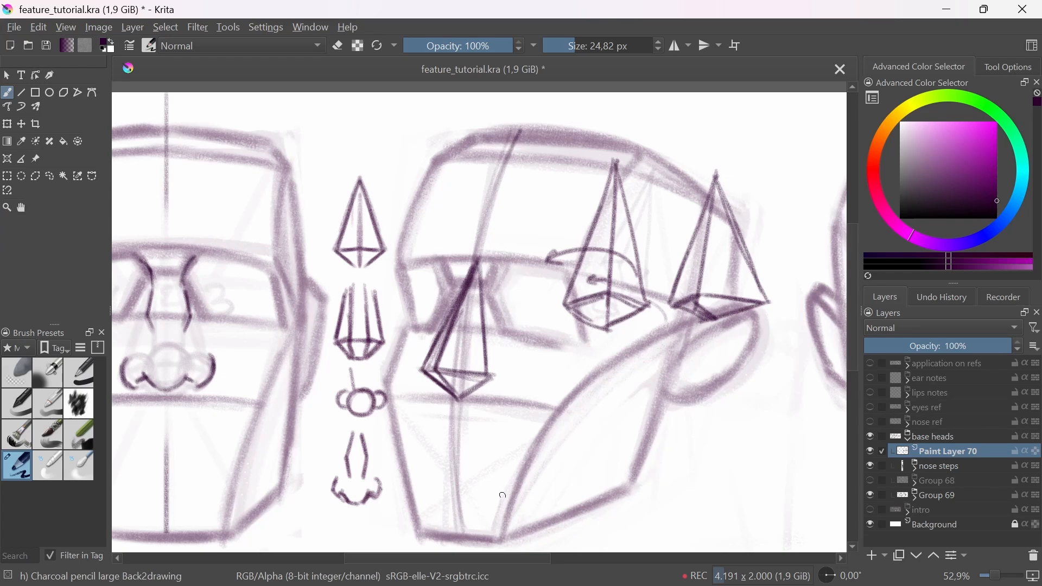
Step: Fade the nose pyramid and both example pyramids with the Eraser Soft brush and switch back to the large charcoal pencil
click(16, 373)
mouse_move(663, 272)
mouse_down()
mouse_move(581, 232)
mouse_move(707, 294)
mouse_move(484, 412)
mouse_move(458, 379)
mouse_move(670, 233)
mouse_move(771, 261)
mouse_move(706, 364)
mouse_up()
click(18, 465)
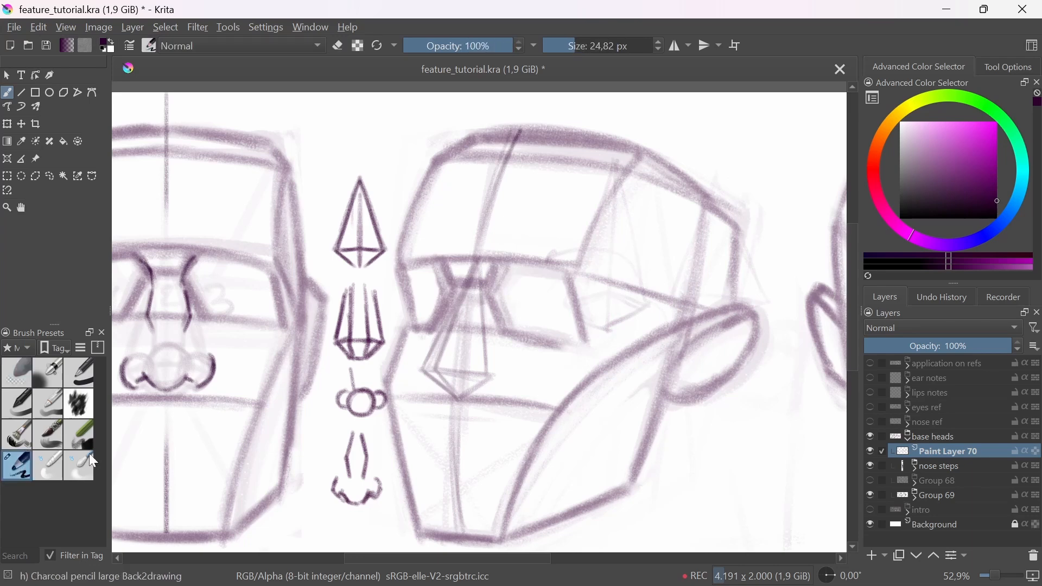
Step: Draw the nose bridge's front and side planes and the wedge between the brows on the three-quarter head
mouse_move(450, 285)
mouse_down()
mouse_move(490, 280)
mouse_move(456, 287)
mouse_move(428, 365)
mouse_up()
mouse_move(482, 285)
mouse_down()
mouse_move(441, 388)
mouse_move(454, 365)
mouse_up()
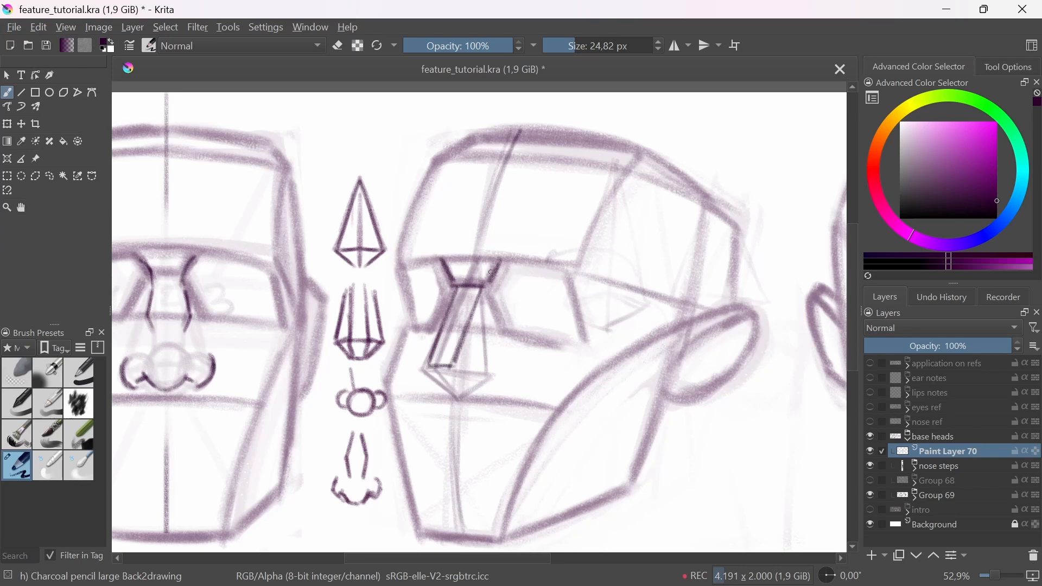
mouse_move(513, 262)
mouse_down()
mouse_move(490, 294)
mouse_move(506, 299)
mouse_move(495, 368)
mouse_up()
mouse_move(444, 260)
mouse_down()
mouse_move(500, 258)
mouse_move(491, 278)
mouse_move(512, 269)
mouse_up()
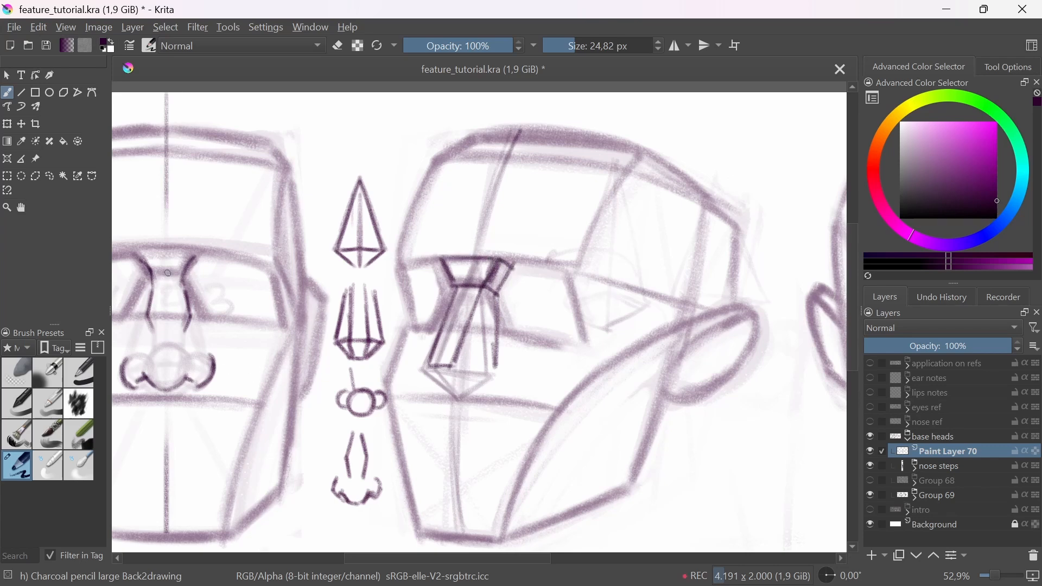
Step: Try marking the wedge between the brows on the front-facing head for comparison and undo the marks
drag(191, 273, 205, 269)
drag(144, 250, 184, 247)
key(ctrl+z)
key(ctrl+z)
drag(261, 376, 400, 393)
drag(273, 265, 339, 265)
mouse_move(340, 263)
mouse_down()
mouse_move(322, 290)
mouse_move(288, 293)
mouse_move(273, 265)
mouse_up()
drag(568, 397, 436, 429)
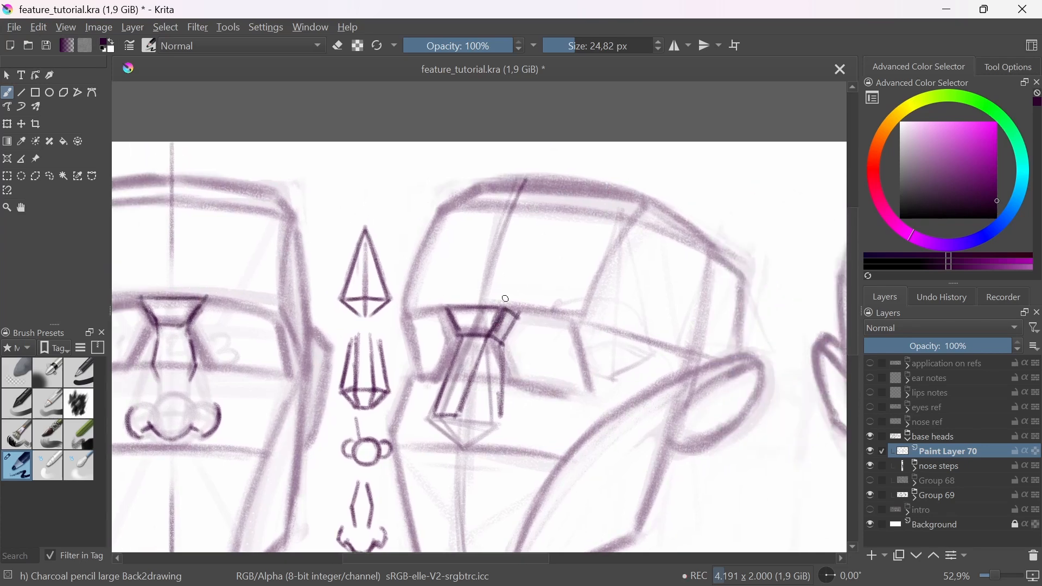
drag(527, 263, 495, 291)
key(ctrl+z)
key(ctrl+z)
key(ctrl+z)
key(ctrl+z)
Step: Draw the underside planes of the three-quarter nose block and reinforce its outer side edges
key(ctrl+z)
drag(530, 406, 537, 378)
mouse_move(464, 388)
mouse_down()
mouse_move(505, 391)
mouse_move(466, 420)
mouse_up()
key(ctrl+z)
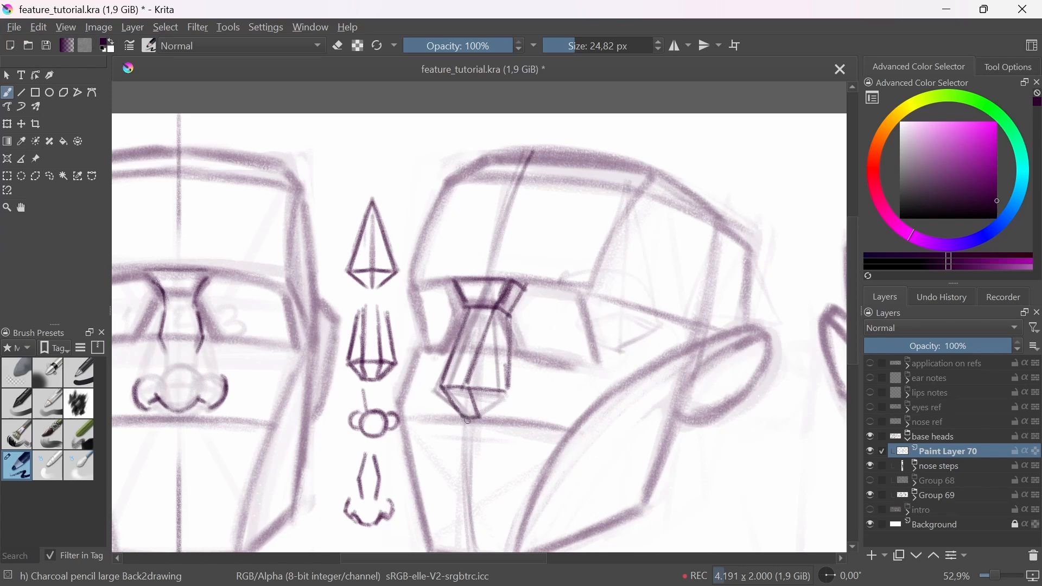
mouse_move(435, 389)
mouse_down()
mouse_move(457, 413)
mouse_move(471, 309)
mouse_up()
drag(510, 397, 478, 420)
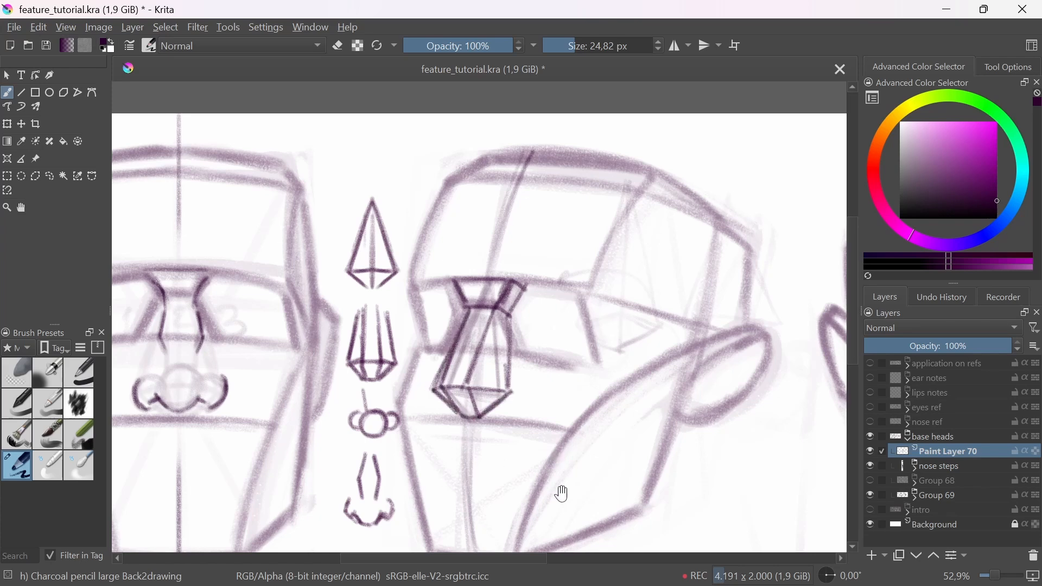
drag(508, 320, 508, 394)
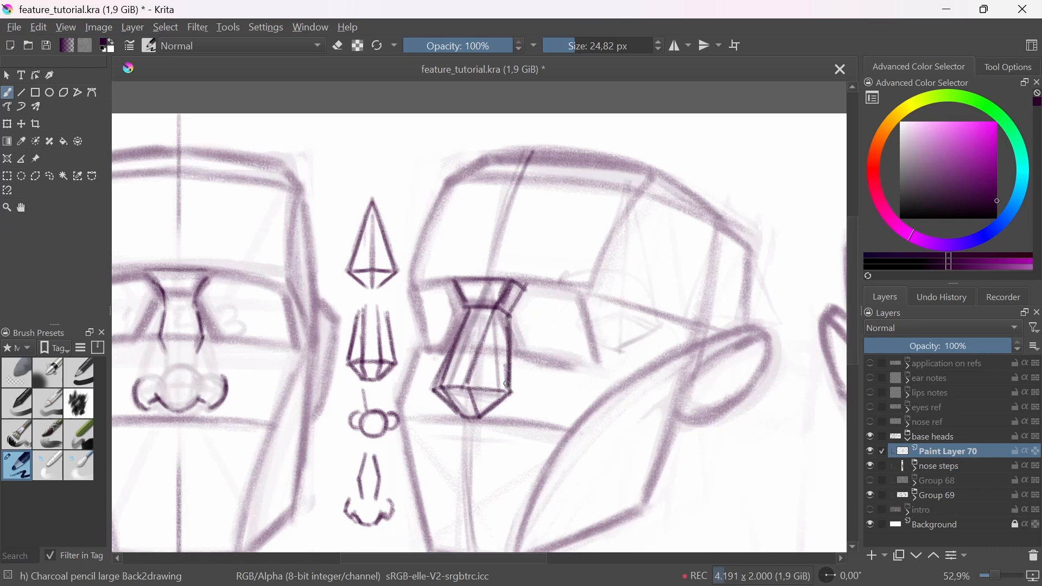
drag(463, 311, 433, 384)
Step: Fade the three-quarter nose block with the Eraser Soft brush and switch back to the large charcoal pencil
click(27, 368)
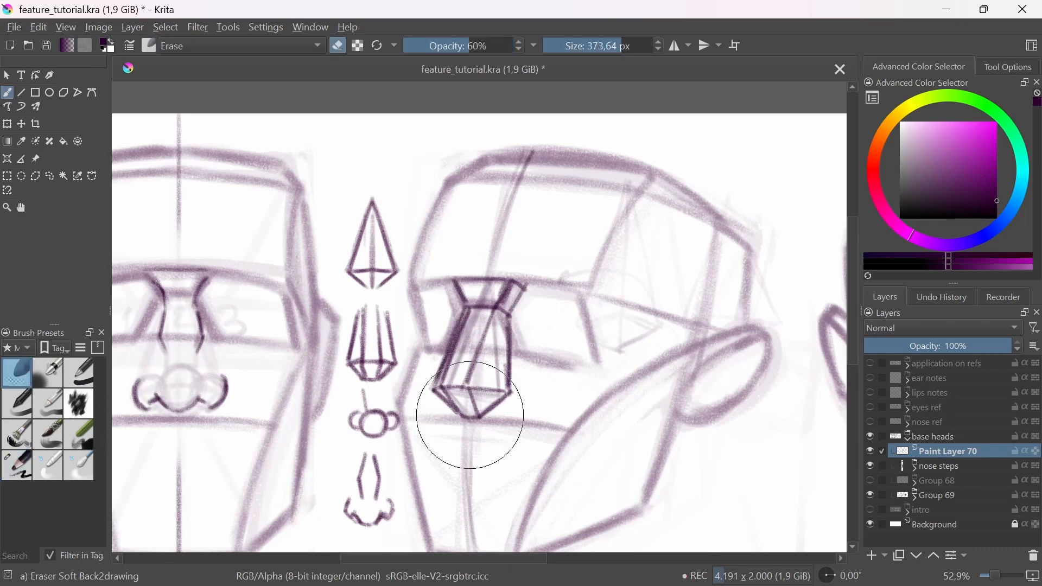
mouse_move(465, 430)
mouse_down()
mouse_move(477, 245)
mouse_move(482, 374)
mouse_up()
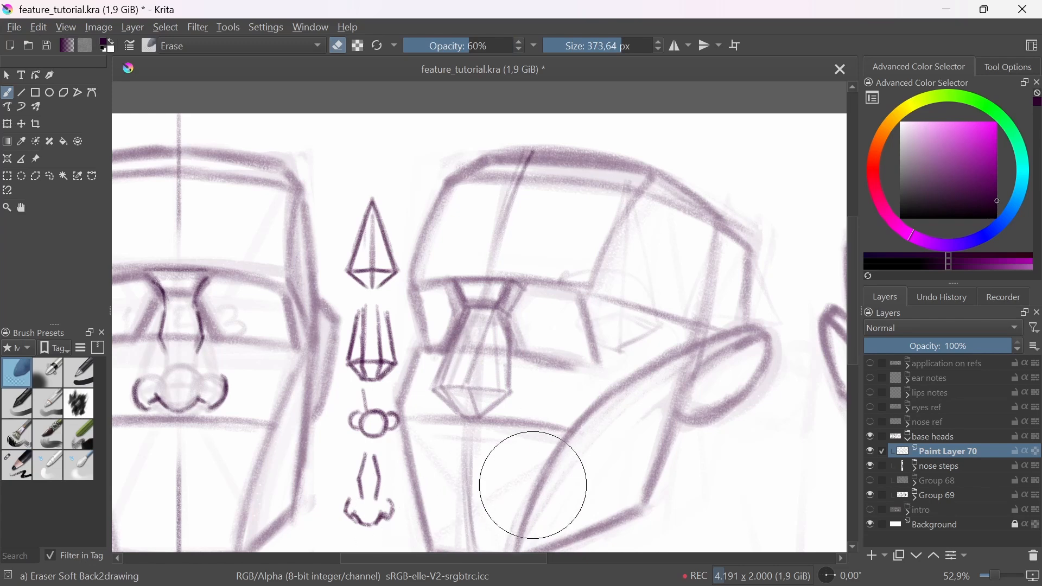
click(16, 465)
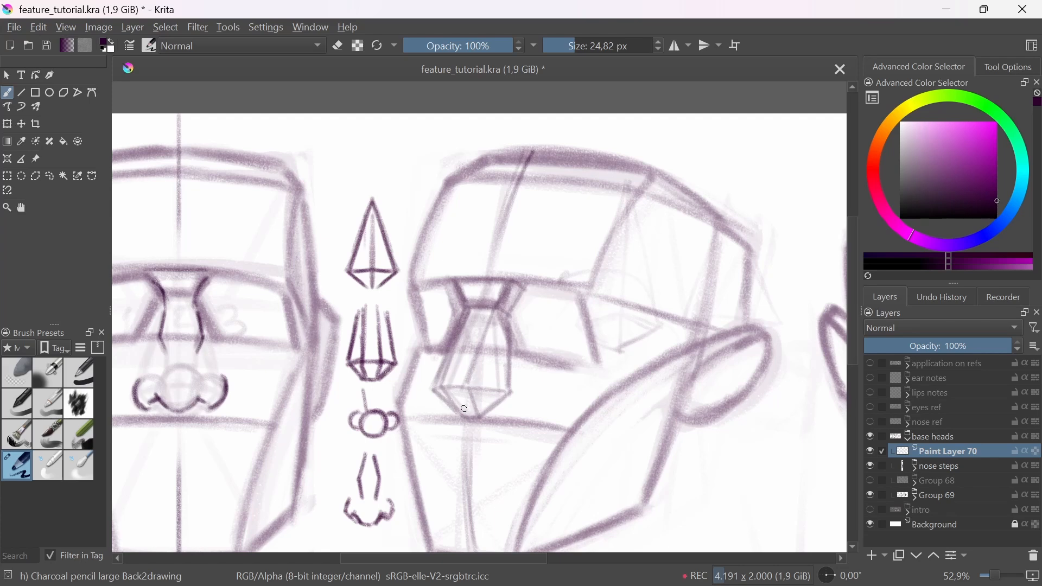
Step: Draw overlapping circles for the nose tip and wings over the three-quarter head's nose base
mouse_move(503, 379)
mouse_down()
mouse_move(497, 380)
mouse_move(442, 380)
mouse_move(455, 378)
mouse_move(461, 400)
mouse_move(438, 406)
mouse_move(444, 388)
mouse_move(452, 409)
mouse_move(467, 398)
mouse_move(454, 389)
mouse_move(471, 365)
mouse_move(483, 401)
mouse_move(436, 384)
mouse_move(450, 414)
mouse_move(438, 347)
mouse_move(411, 405)
mouse_move(472, 426)
mouse_move(500, 370)
mouse_move(429, 354)
mouse_move(408, 411)
mouse_move(470, 433)
mouse_move(509, 396)
mouse_move(485, 431)
mouse_move(461, 439)
mouse_move(420, 364)
mouse_move(440, 444)
mouse_up()
key(ctrl+z)
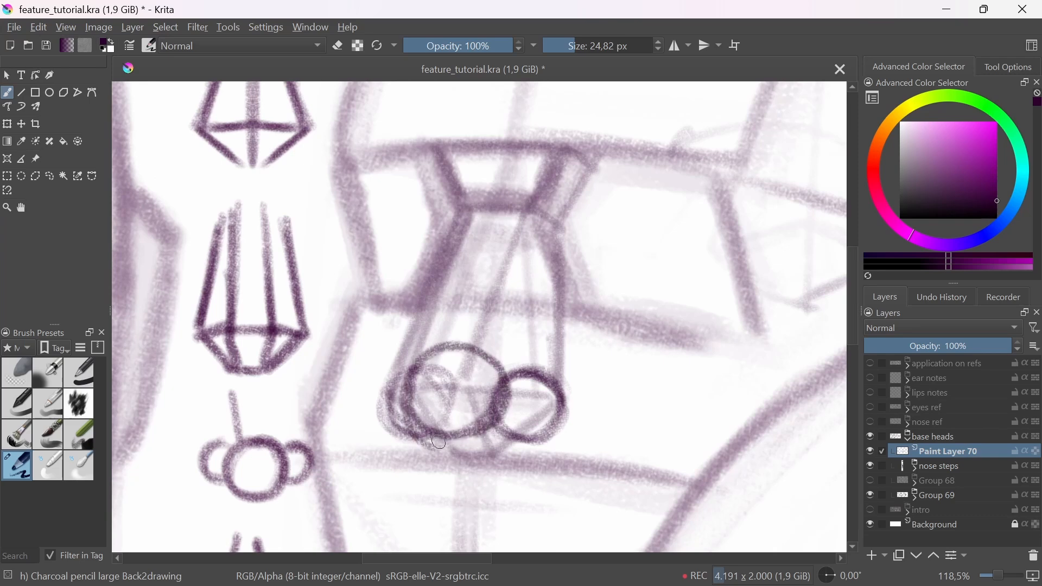
key(ctrl+z)
mouse_move(423, 363)
mouse_down()
mouse_move(442, 436)
mouse_move(414, 406)
mouse_move(440, 432)
mouse_up()
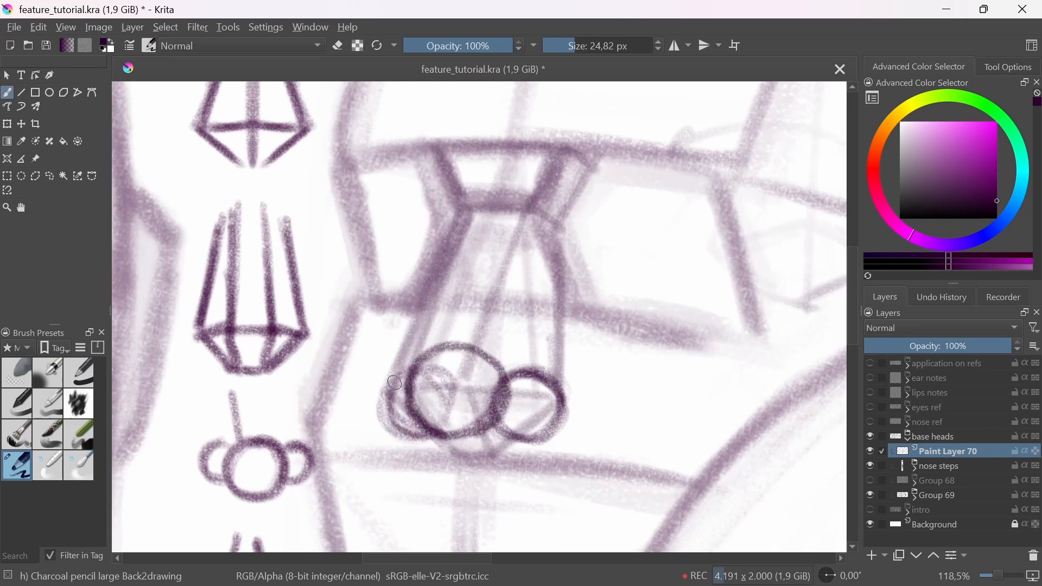
scroll(434, 445, down, 1)
scroll(433, 359, down, 1)
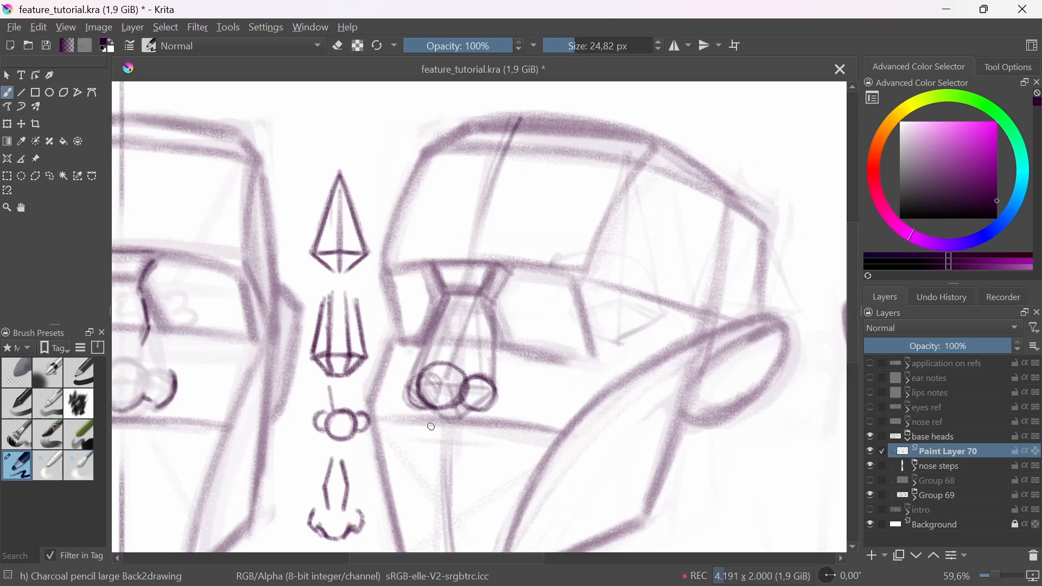
Step: Undo the last circle strokes and redraw the tip ball and far wing of the three-quarter nose
key(ctrl+z)
key(ctrl+z)
key(ctrl+z)
scroll(421, 390, up, 2)
drag(415, 366, 425, 421)
mouse_move(441, 355)
mouse_down()
mouse_move(501, 395)
mouse_move(426, 419)
mouse_move(471, 343)
mouse_move(466, 430)
mouse_move(432, 351)
mouse_move(419, 367)
mouse_up()
drag(482, 359, 491, 455)
drag(508, 451, 501, 476)
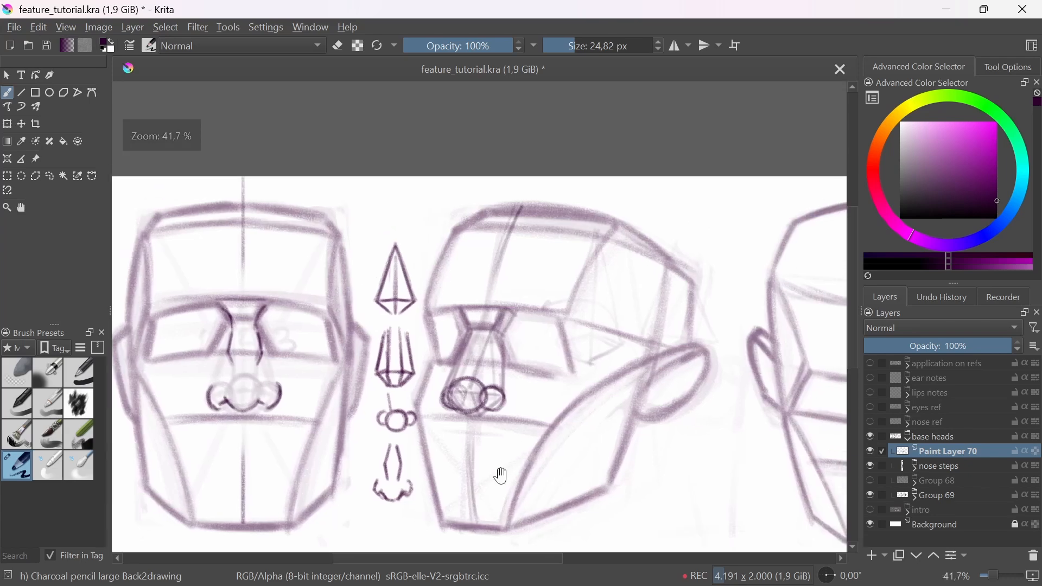
scroll(478, 405, up, 1)
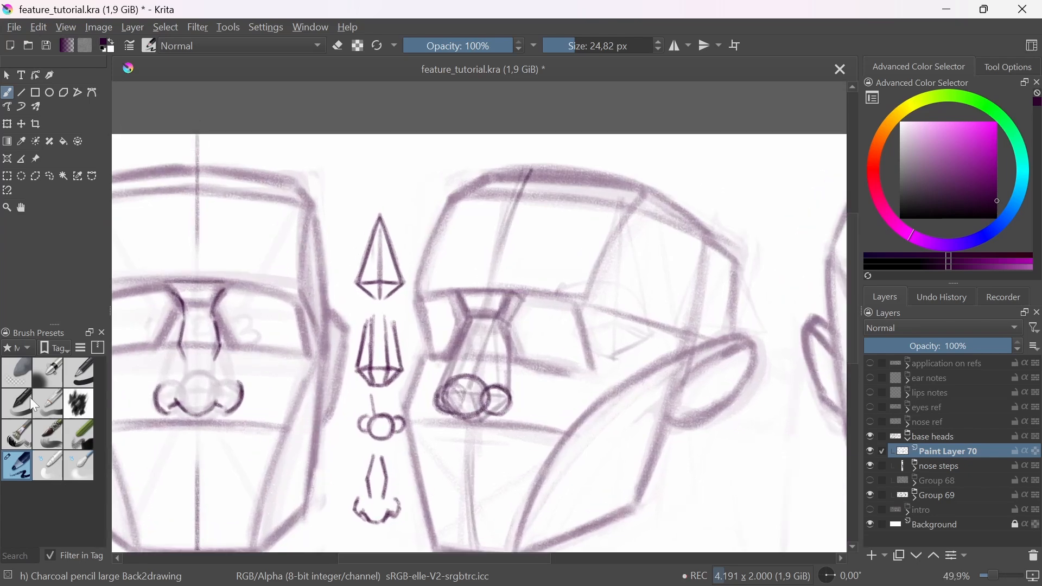
Step: Fade the three-quarter nose circles with the Eraser Soft brush and return to the large charcoal pencil
click(16, 373)
drag(477, 400, 465, 298)
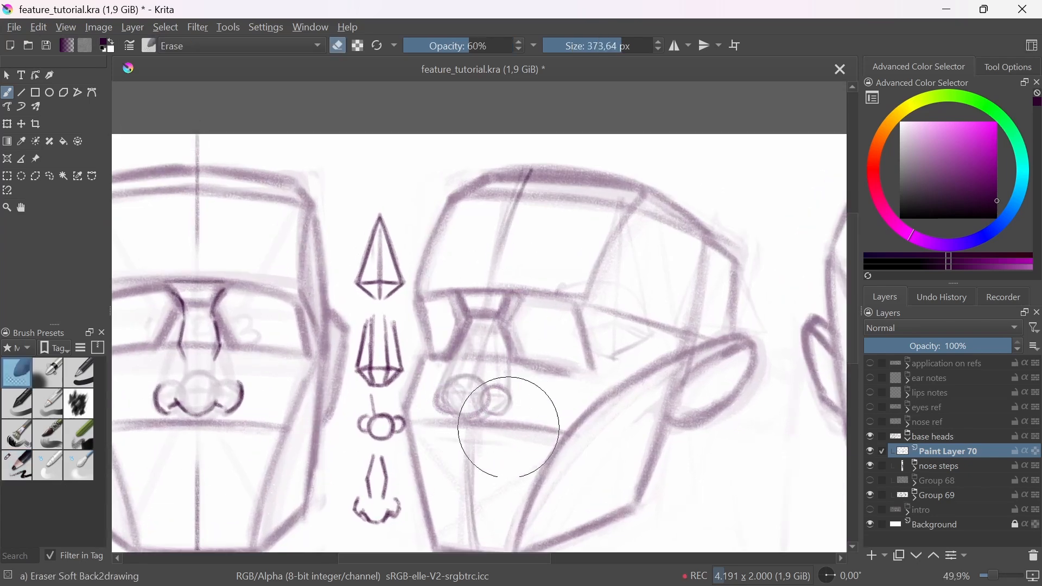
click(27, 458)
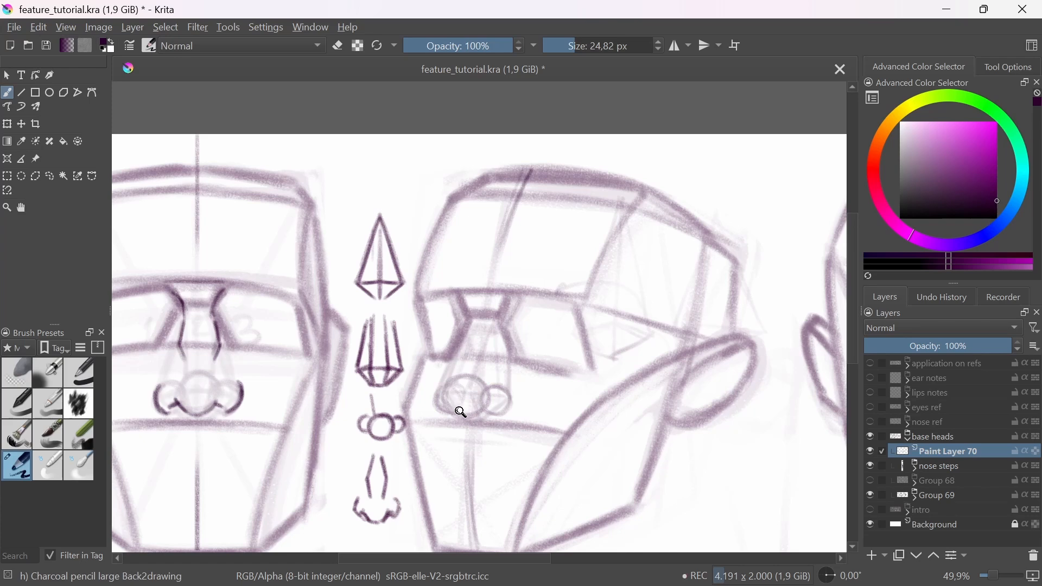
Step: Draw the curved contour lines running from the brows into both sides of the three-quarter nose bridge
scroll(467, 408, up, 1)
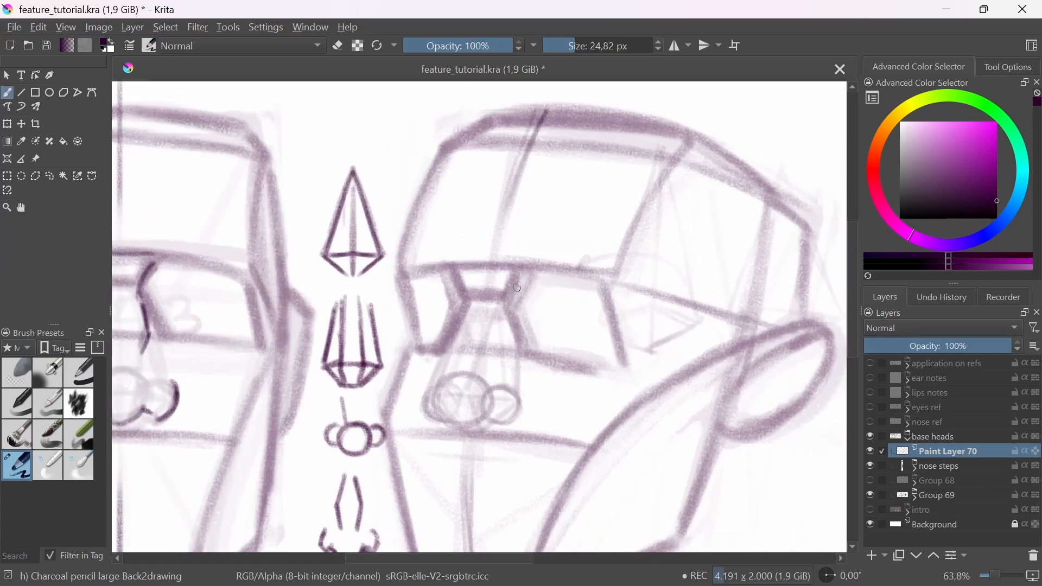
drag(519, 279, 487, 339)
mouse_move(468, 301)
mouse_down()
mouse_move(451, 352)
mouse_move(454, 333)
mouse_up()
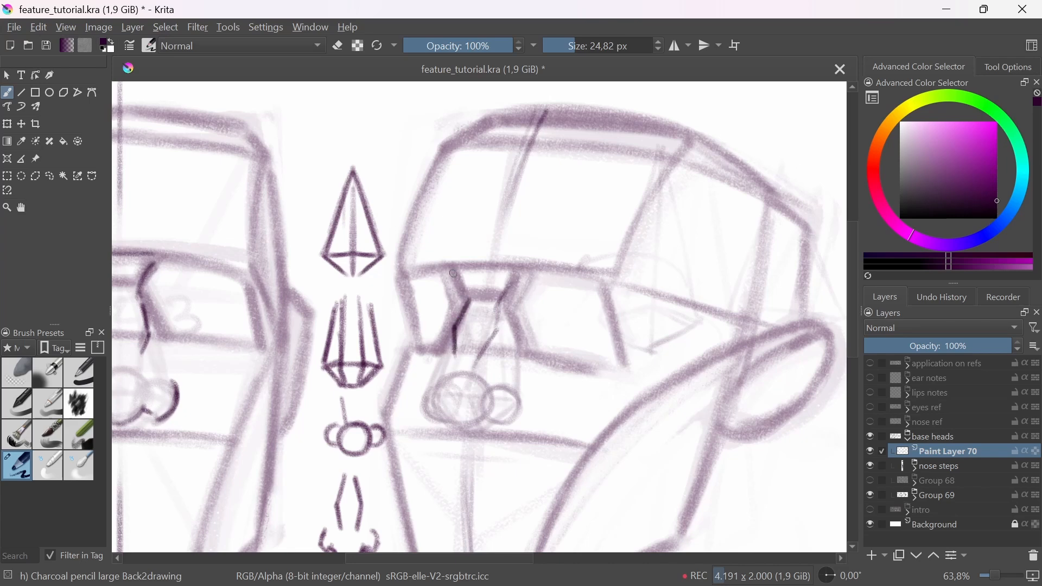
drag(453, 274, 463, 327)
mouse_move(531, 287)
mouse_down()
mouse_move(519, 305)
mouse_move(525, 327)
mouse_up()
Step: Outline the wings, tip and nostril of the three-quarter nose around the faded circles and touch up the bridge
mouse_move(437, 386)
mouse_down()
mouse_move(450, 425)
mouse_move(481, 413)
mouse_move(499, 421)
mouse_move(478, 423)
mouse_move(478, 410)
mouse_move(468, 412)
mouse_move(492, 409)
mouse_move(498, 422)
mouse_move(519, 402)
mouse_move(498, 390)
mouse_move(520, 410)
mouse_up()
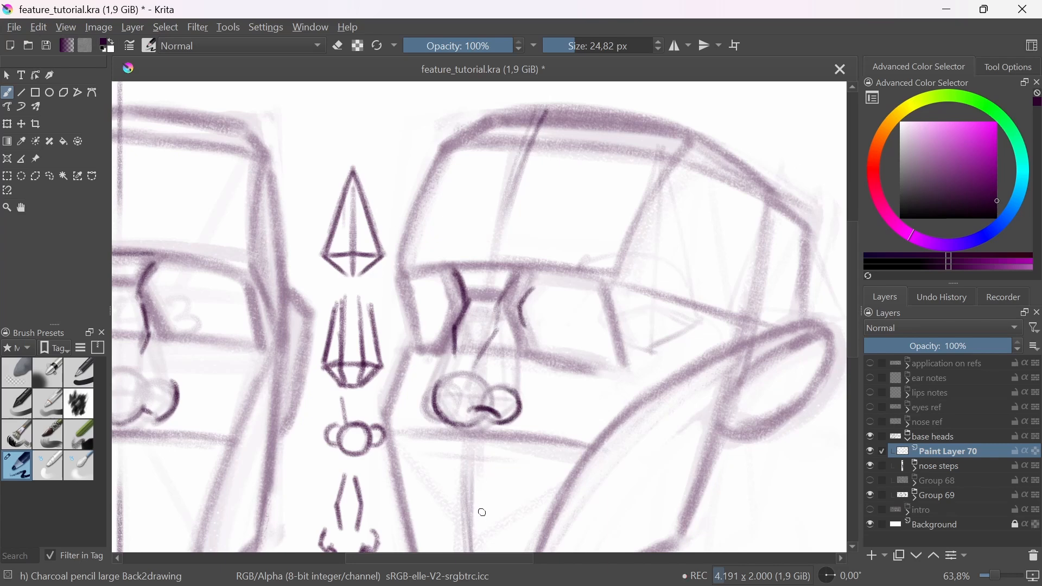
mouse_move(430, 419)
mouse_down()
mouse_move(424, 392)
mouse_move(426, 412)
mouse_up()
drag(454, 421, 477, 424)
mouse_move(473, 347)
mouse_down()
mouse_move(496, 453)
mouse_move(494, 288)
mouse_up()
Step: Soften the three-quarter nose contours with the Eraser Soft brush and reselect the large charcoal pencil
click(22, 369)
mouse_move(487, 386)
mouse_down()
mouse_move(485, 329)
mouse_move(480, 353)
mouse_up()
click(17, 466)
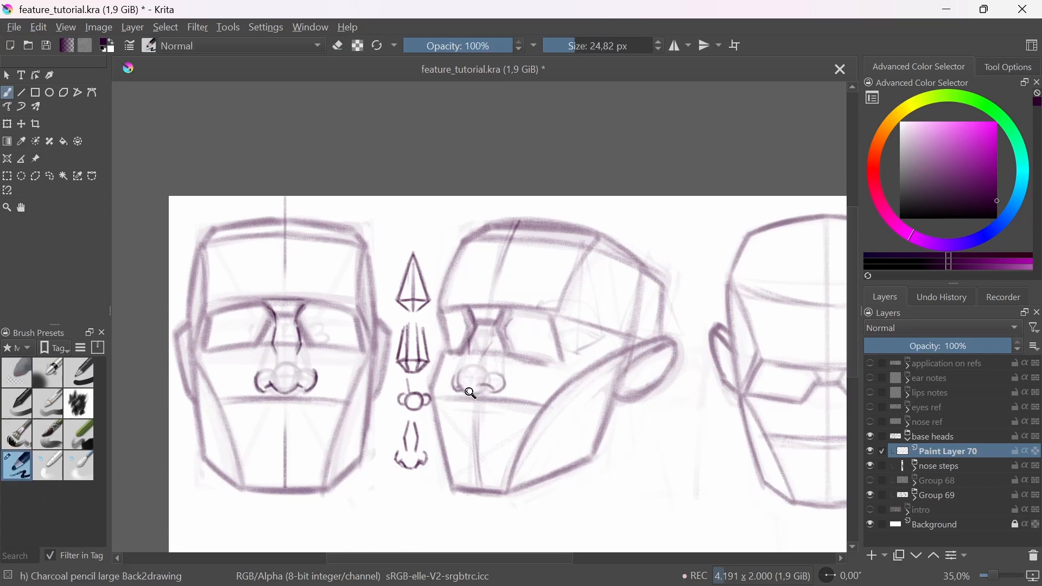
Step: Darken the final contours of the three-quarter nose along the brow transitions, bridge, wings and tip
mouse_move(471, 393)
mouse_down()
mouse_move(502, 385)
mouse_move(523, 403)
mouse_move(545, 359)
mouse_move(530, 404)
mouse_up()
mouse_move(415, 358)
mouse_down()
mouse_move(406, 381)
mouse_move(418, 402)
mouse_move(451, 404)
mouse_move(427, 400)
mouse_move(434, 338)
mouse_up()
mouse_move(449, 300)
mouse_down()
mouse_move(448, 259)
mouse_move(467, 228)
mouse_move(450, 174)
mouse_up()
drag(560, 182, 533, 263)
mouse_move(540, 204)
mouse_down()
mouse_move(531, 241)
mouse_move(567, 331)
mouse_up()
drag(567, 331, 534, 383)
scroll(553, 241, up, 2)
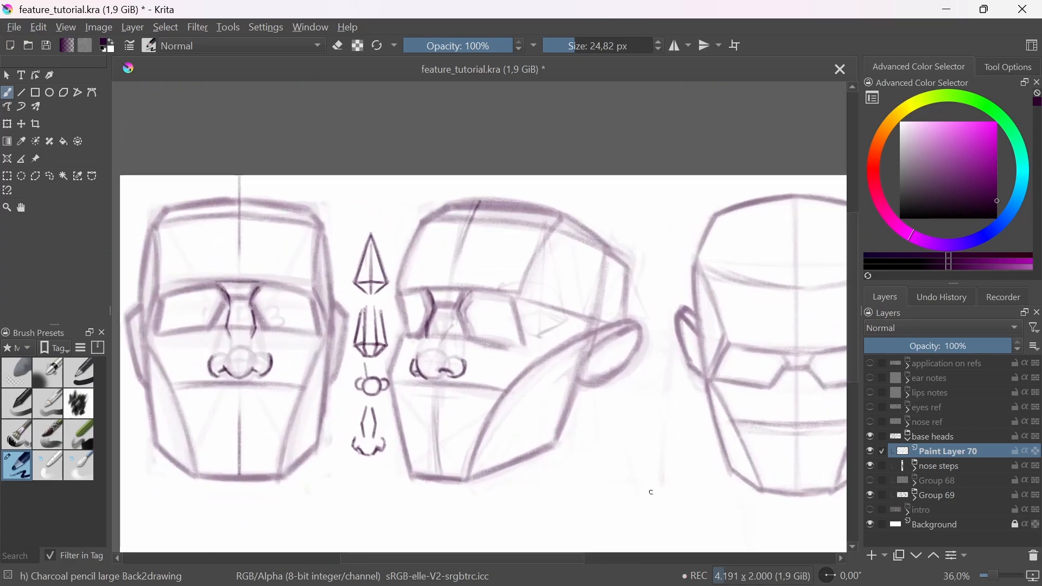
Step: Move the nose steps group into the gap between the three-quarter head and the third head
drag(742, 456, 604, 460)
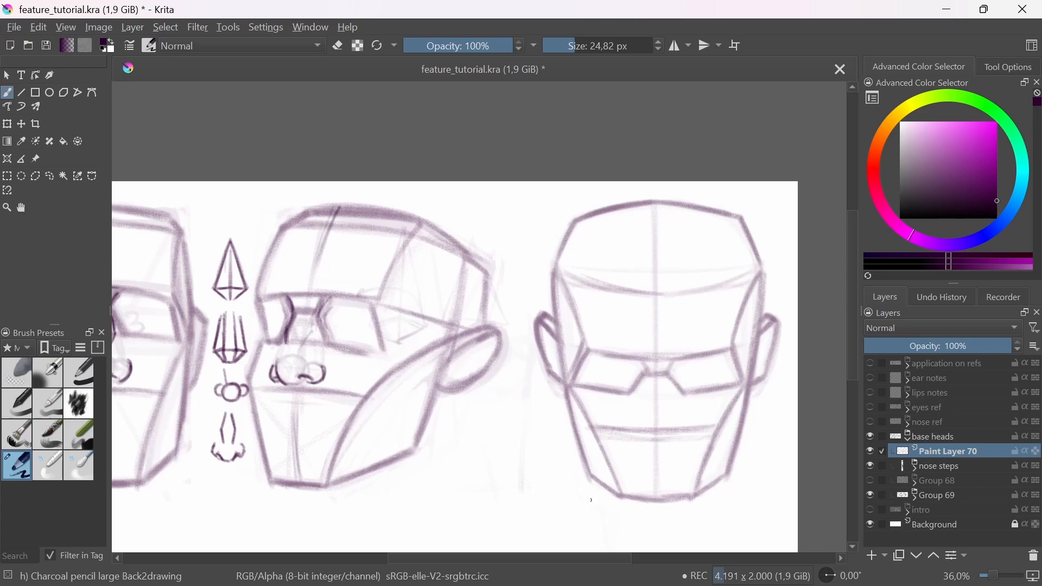
click(902, 465)
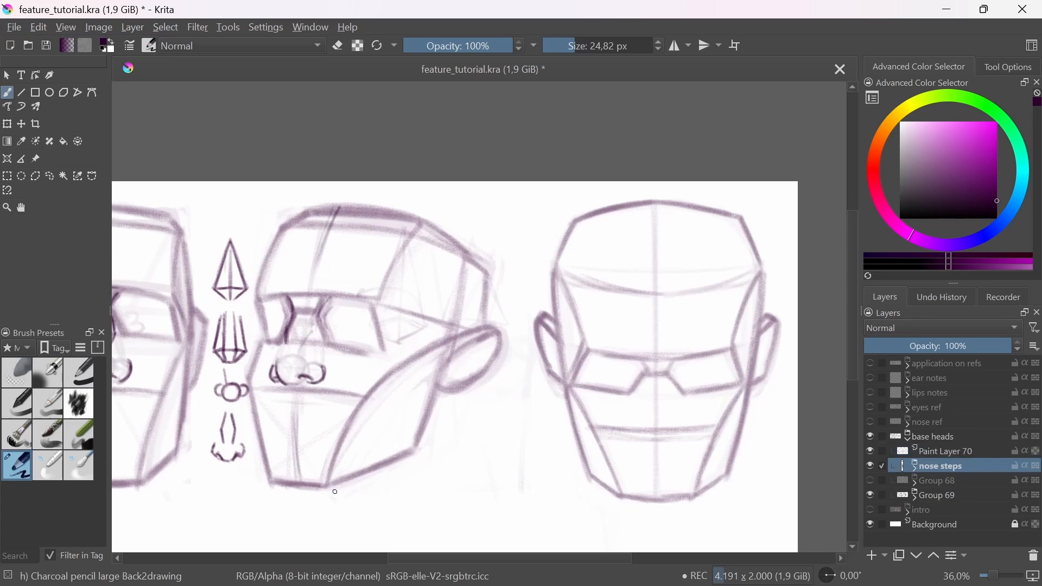
key(t)
drag(454, 421, 706, 430)
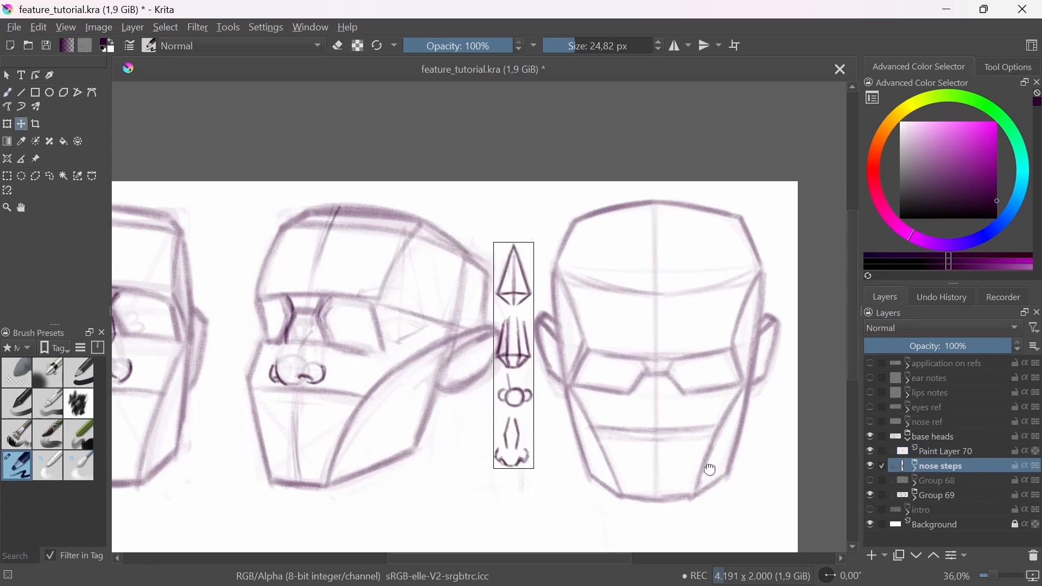
drag(710, 470, 658, 455)
Step: Return to the brush on Paint Layer 70 and draw a vertical nose centre line on the third head
key(b)
click(929, 449)
mouse_move(599, 363)
mouse_down()
mouse_move(611, 311)
mouse_move(685, 361)
mouse_move(682, 442)
mouse_up()
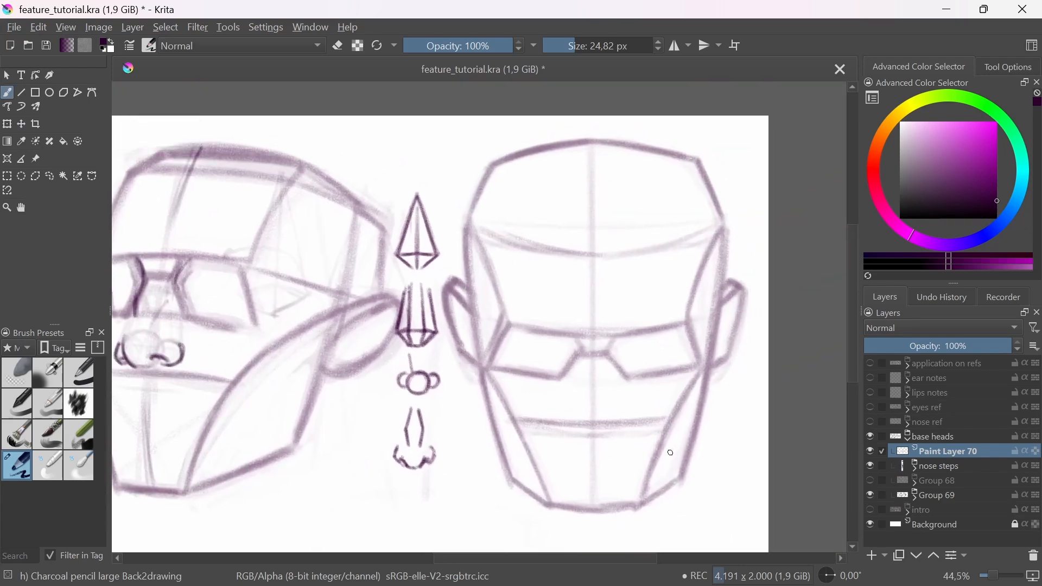
mouse_move(595, 337)
mouse_down()
mouse_move(595, 418)
mouse_move(596, 341)
mouse_up()
Step: Try explanatory strokes beside the pyramid in the nose step sketches and undo them
mouse_move(427, 246)
mouse_down()
mouse_move(434, 228)
mouse_move(423, 250)
mouse_up()
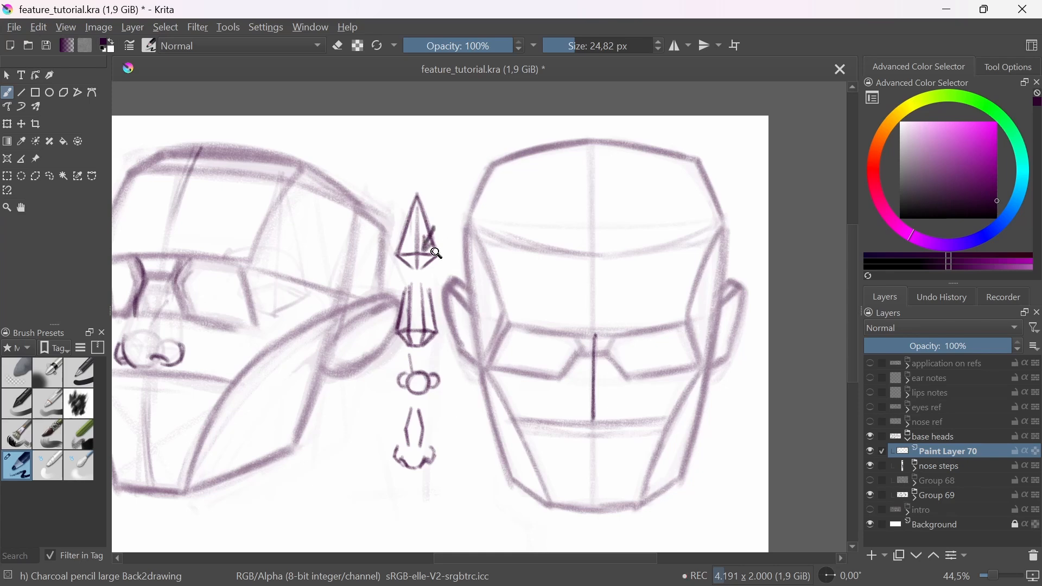
key(ctrl+z)
key(ctrl+z)
drag(448, 256, 489, 250)
drag(482, 250, 530, 265)
key(ctrl+z)
mouse_move(448, 256)
mouse_down()
mouse_move(491, 250)
mouse_move(516, 260)
mouse_up()
key(ctrl+z)
key(ctrl+z)
key(ctrl+z)
key(ctrl+z)
Step: Try a small example pyramid over the third head's temple and undo its strokes
mouse_move(487, 193)
mouse_down()
mouse_move(484, 255)
mouse_move(463, 250)
mouse_move(488, 267)
mouse_move(470, 254)
mouse_up()
mouse_move(485, 203)
mouse_down()
mouse_move(484, 266)
mouse_move(504, 253)
mouse_move(481, 269)
mouse_up()
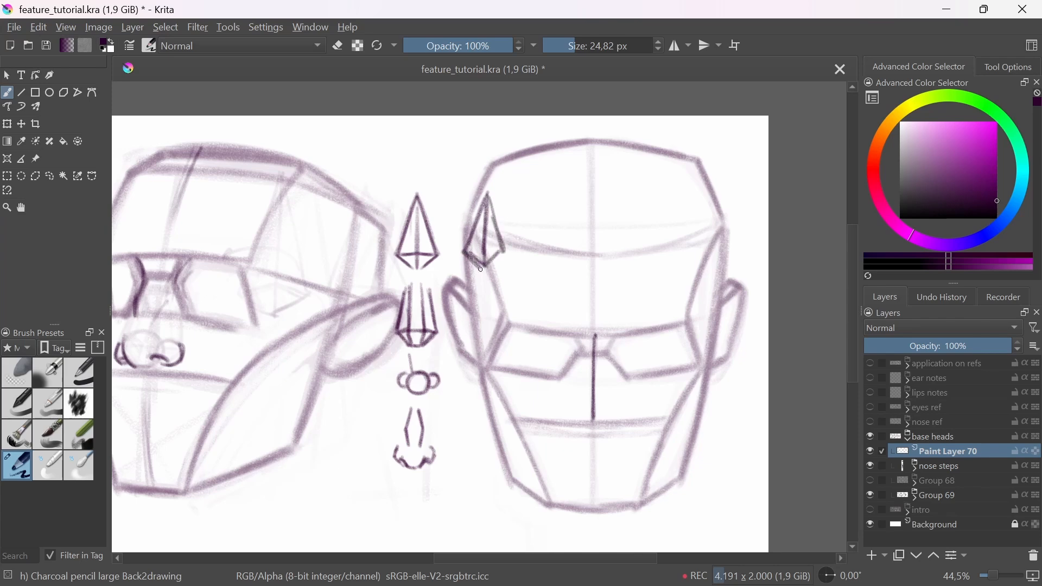
key(ctrl+z)
key(ctrl+z)
key(ctrl+z)
key(ctrl+z)
key(ctrl+z)
key(ctrl+z)
key(ctrl+z)
key(ctrl+z)
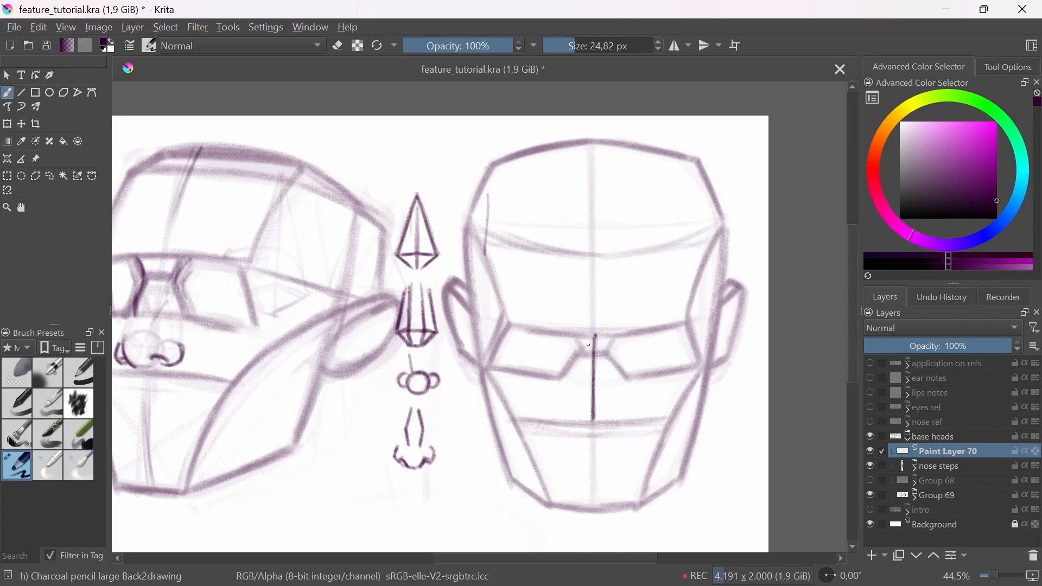
Step: Draw the nose pyramid around the third head's centre line, with its base at the nose guideline
mouse_move(595, 336)
mouse_down()
mouse_move(564, 411)
mouse_move(617, 402)
mouse_move(621, 410)
mouse_move(593, 424)
mouse_up()
key(ctrl+z)
key(ctrl+z)
key(ctrl+z)
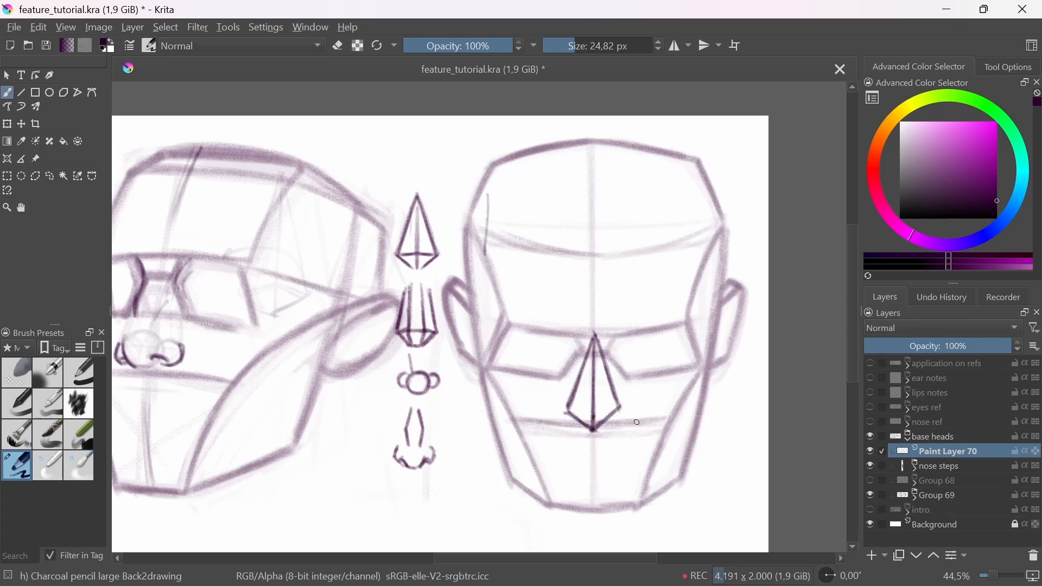
drag(509, 421, 675, 421)
mouse_move(572, 411)
mouse_down()
mouse_move(586, 429)
mouse_move(595, 417)
mouse_up()
Step: Fade the third head's nose pyramid with the Eraser Soft brush and switch back to the large charcoal pencil
click(20, 374)
drag(581, 400, 562, 464)
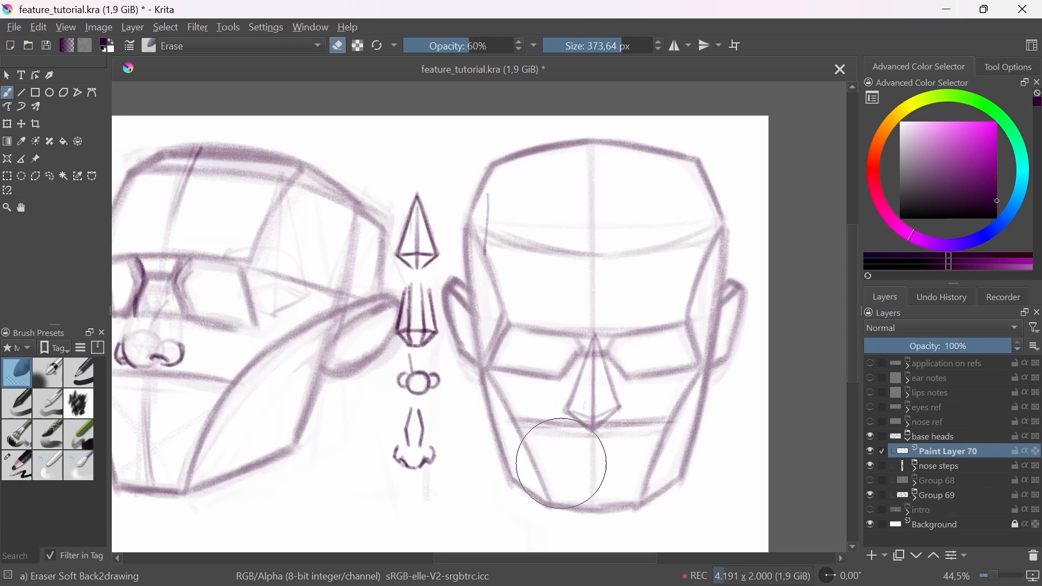
click(23, 463)
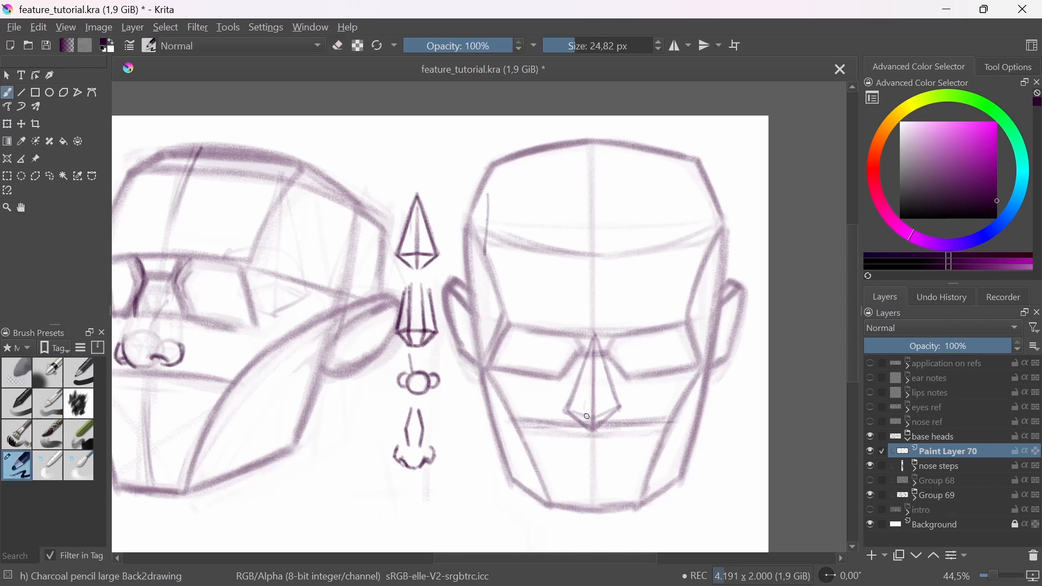
Step: Draw the long front plane of the third head's nose bridge and the wedge joining it to the brows
mouse_move(586, 356)
mouse_down()
mouse_move(583, 417)
mouse_move(603, 416)
mouse_up()
mouse_move(608, 354)
mouse_down()
mouse_move(575, 356)
mouse_move(614, 340)
mouse_move(581, 353)
mouse_up()
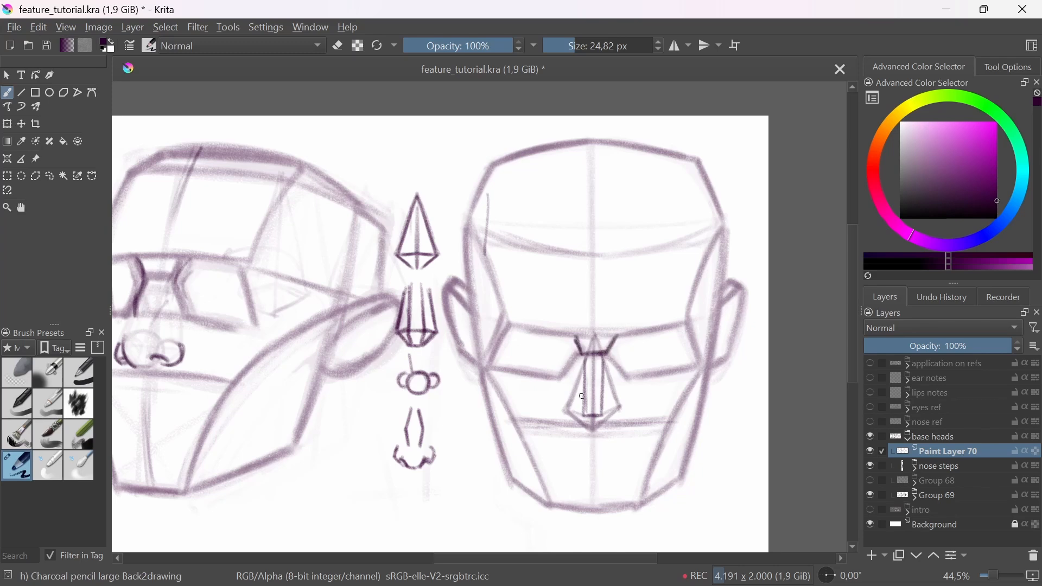
drag(582, 361, 584, 414)
mouse_move(607, 354)
mouse_down()
mouse_move(599, 414)
mouse_move(600, 416)
mouse_up()
Step: Try an example vertical line and a slanted line beside the third head's nose bridge and undo them
drag(632, 383, 608, 398)
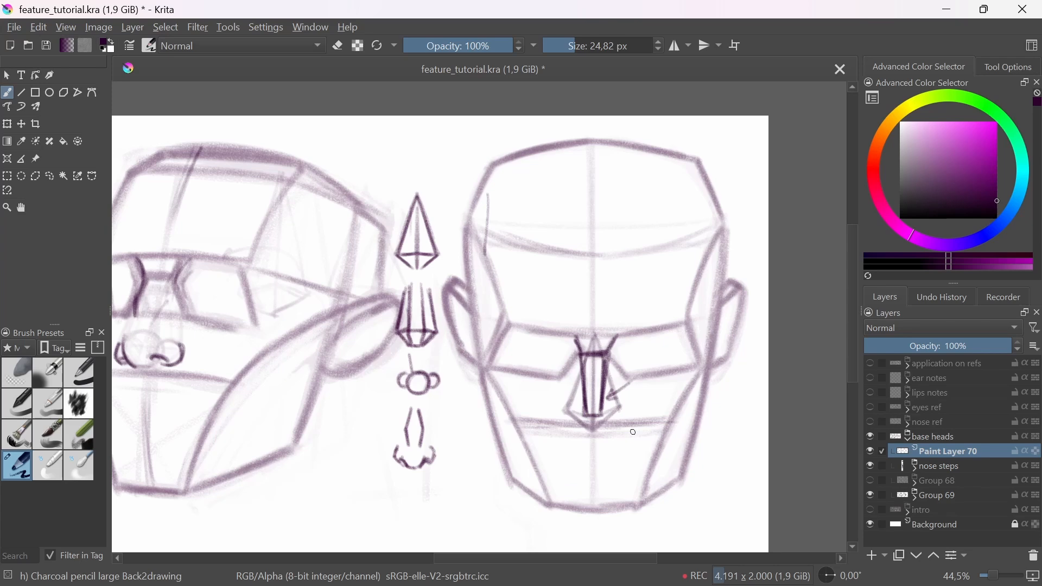
key(ctrl+z)
key(ctrl+z)
drag(634, 349, 635, 412)
key(ctrl+z)
key(v)
key(b)
drag(658, 353, 645, 410)
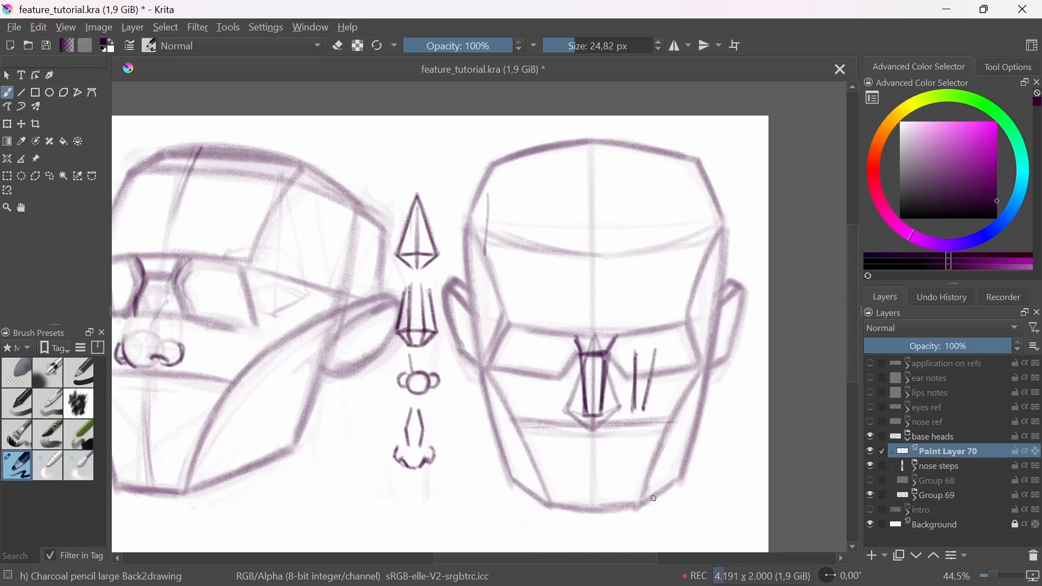
mouse_move(747, 232)
mouse_down()
mouse_move(712, 470)
mouse_move(697, 529)
mouse_up()
key(ctrl+z)
key(ctrl+z)
key(ctrl+z)
key(ctrl+z)
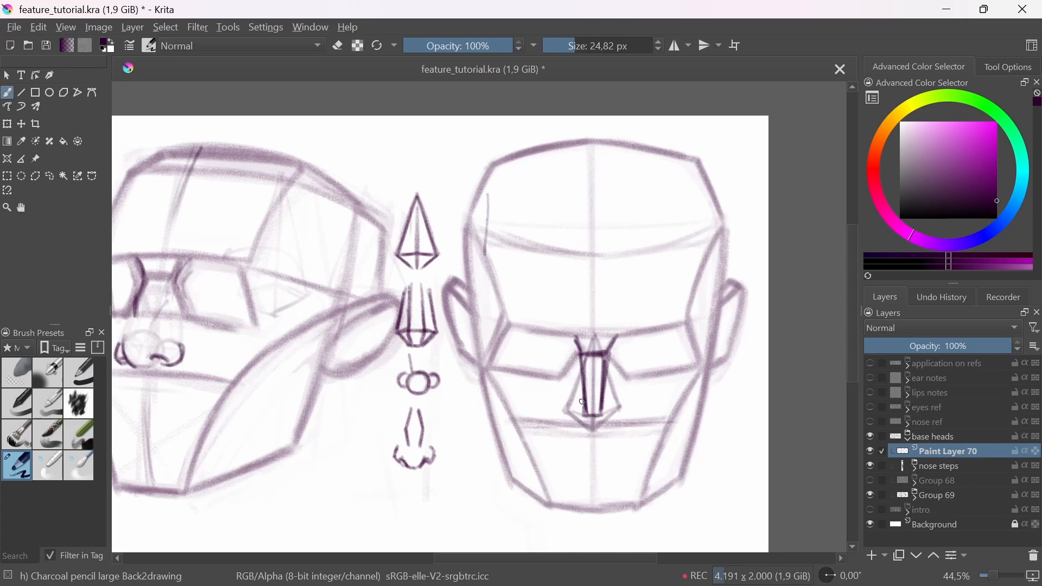
Step: Draw the side planes and base of the third head's nose and fade them with the Eraser Soft brush, returning to the charcoal pencil
drag(580, 355, 565, 408)
mouse_move(612, 356)
mouse_down()
mouse_move(617, 407)
mouse_move(577, 410)
mouse_move(608, 413)
mouse_move(585, 426)
mouse_move(597, 426)
mouse_move(600, 417)
mouse_move(587, 419)
mouse_move(585, 435)
mouse_move(604, 419)
mouse_up()
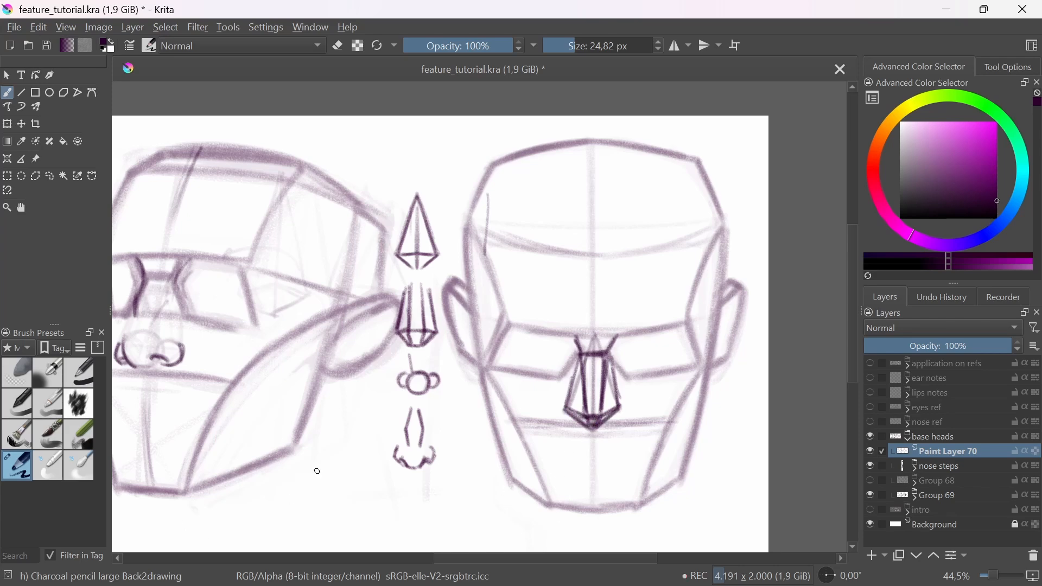
click(26, 377)
mouse_move(583, 458)
mouse_down()
mouse_move(571, 407)
mouse_move(582, 341)
mouse_up()
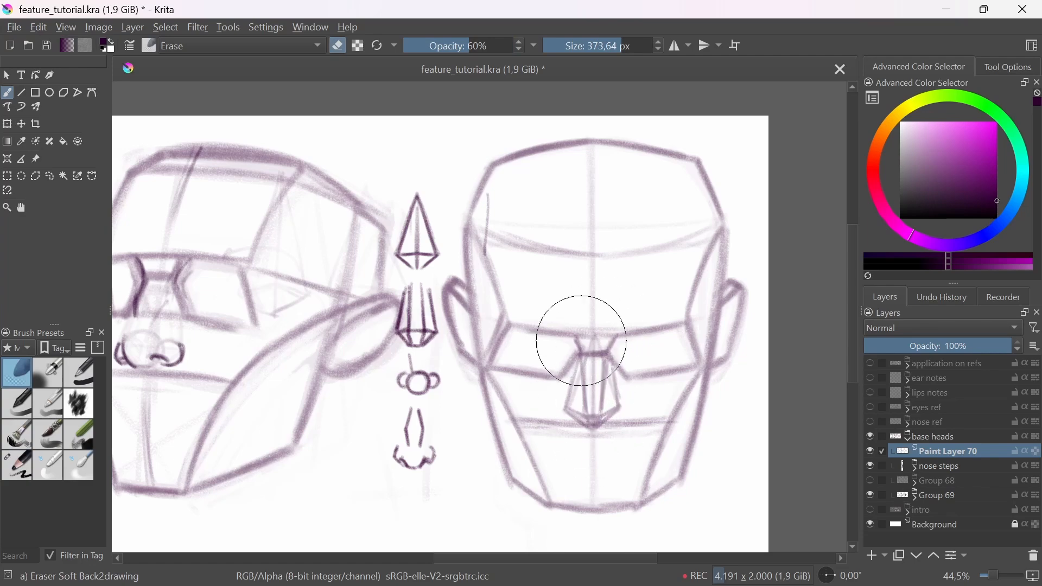
click(24, 466)
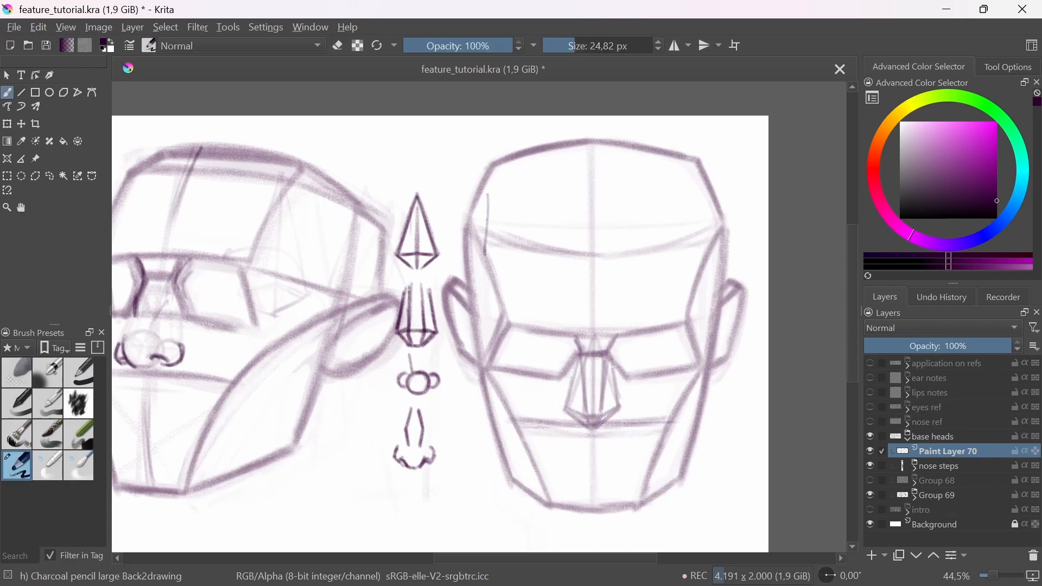
Step: Draw the ball of the nose tip and the two rounded nostril wings over the third head's faded nose planes
mouse_move(589, 422)
mouse_down()
mouse_move(585, 388)
mouse_move(585, 447)
mouse_move(607, 445)
mouse_move(553, 435)
mouse_move(589, 374)
mouse_move(535, 434)
mouse_up()
mouse_move(516, 379)
mouse_down()
mouse_move(504, 407)
mouse_move(543, 362)
mouse_up()
mouse_move(625, 376)
mouse_down()
mouse_move(667, 413)
mouse_move(673, 393)
mouse_move(729, 426)
mouse_move(604, 437)
mouse_up()
Step: Try a V-shaped example stroke beside the third head's nose and undo it
mouse_move(602, 388)
mouse_down()
mouse_move(656, 396)
mouse_move(651, 402)
mouse_up()
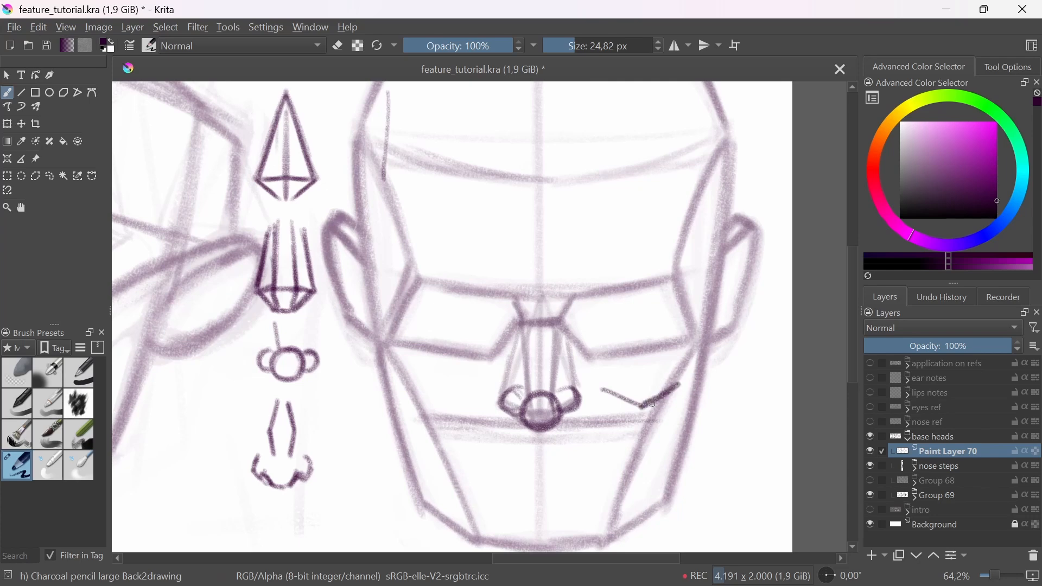
key(ctrl+z)
key(ctrl+z)
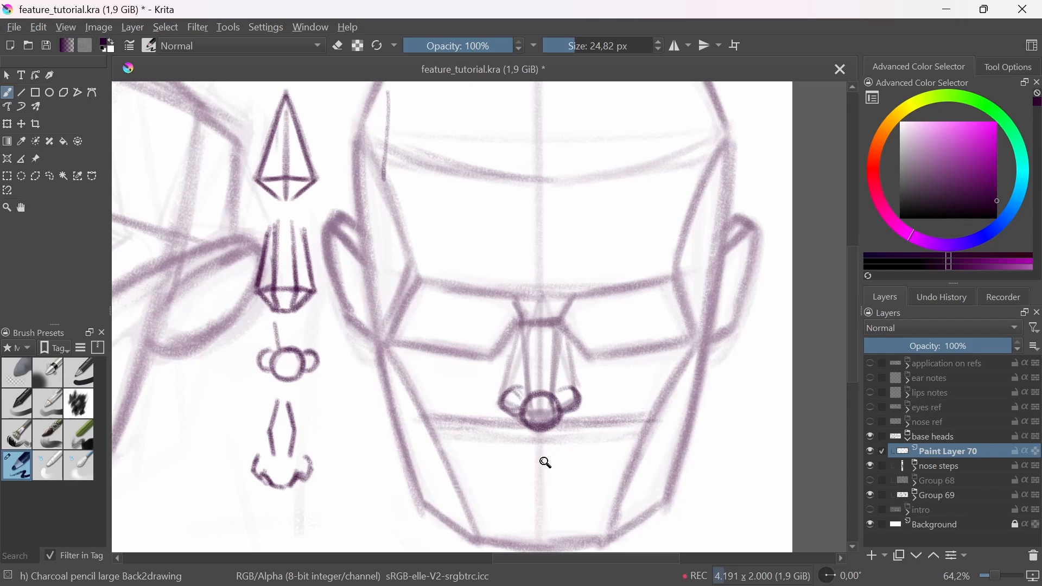
Step: Accent the sides of the third head's nose bridge, fade the nose with the Eraser Soft brush and return to the large charcoal pencil
drag(517, 302, 525, 347)
drag(570, 300, 559, 350)
click(16, 373)
mouse_move(535, 430)
mouse_down()
mouse_move(511, 387)
mouse_move(526, 404)
mouse_move(565, 375)
mouse_move(486, 387)
mouse_up()
click(17, 465)
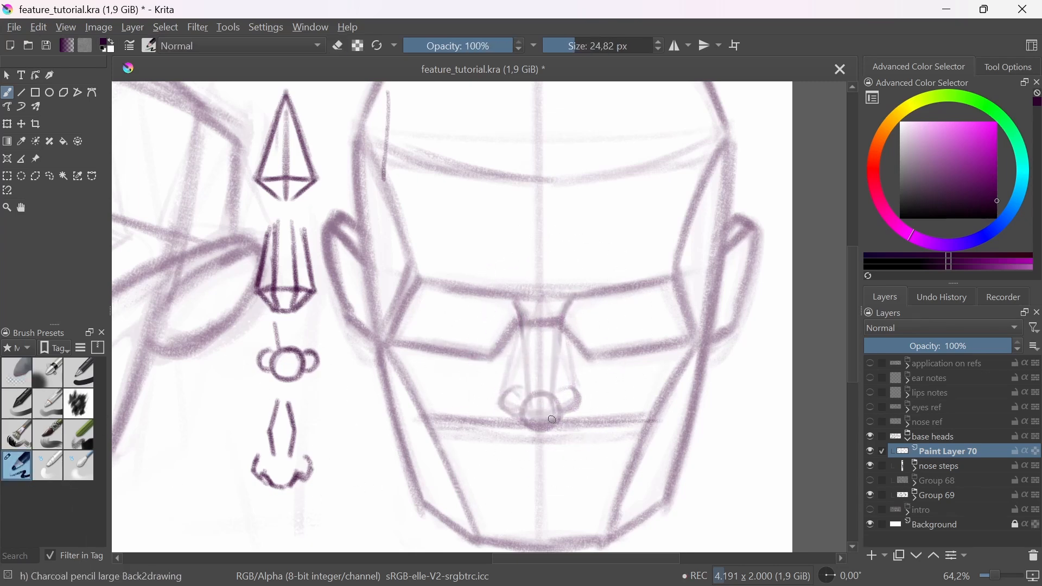
Step: Draw the third head's final nose contour along the tip, nostril wings and curved sides of the bridge
drag(564, 416, 580, 393)
mouse_move(504, 389)
mouse_down()
mouse_move(531, 428)
mouse_move(565, 413)
mouse_move(547, 403)
mouse_up()
drag(515, 305, 523, 337)
mouse_move(569, 308)
mouse_down()
mouse_move(562, 350)
mouse_move(525, 368)
mouse_move(533, 382)
mouse_move(564, 348)
mouse_up()
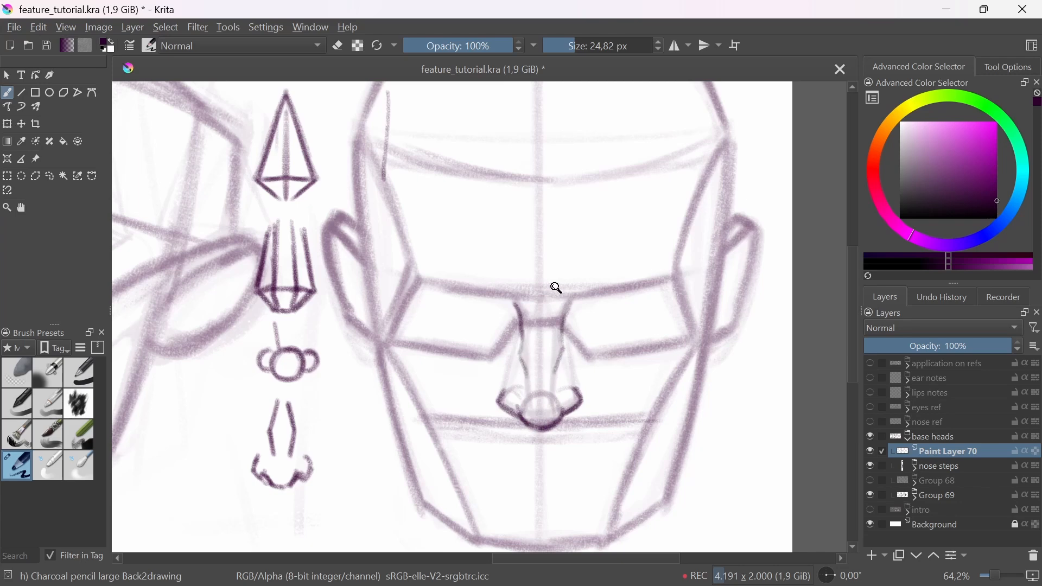
Step: Show the second set of base heads in Group 68 and hide the first set in Group 69
drag(556, 288, 612, 383)
mouse_move(612, 383)
mouse_down()
mouse_move(591, 438)
mouse_move(555, 420)
mouse_up()
scroll(524, 363, up, 2)
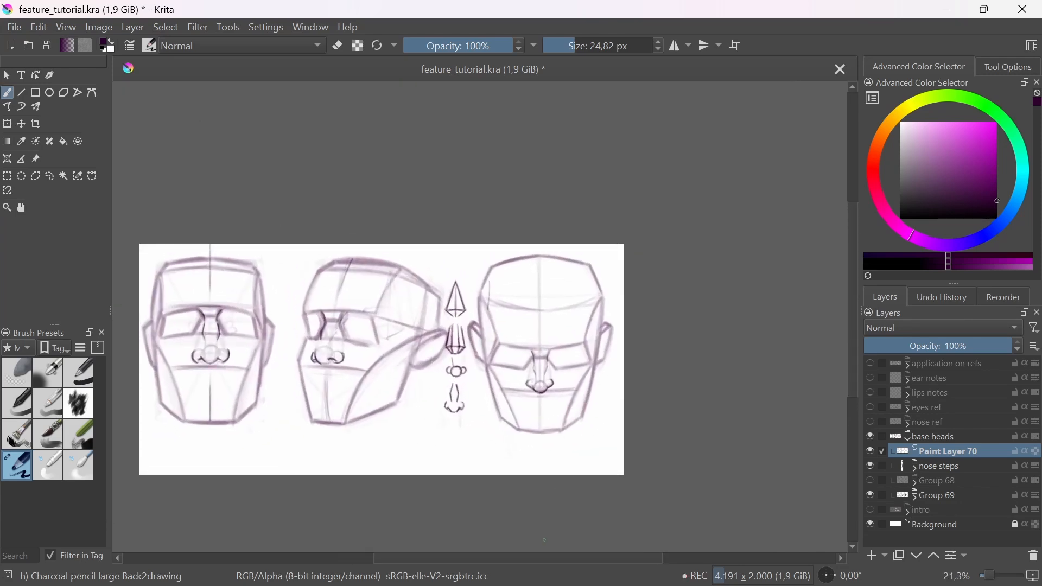
drag(495, 387, 583, 413)
scroll(583, 403, up, 2)
drag(662, 446, 660, 407)
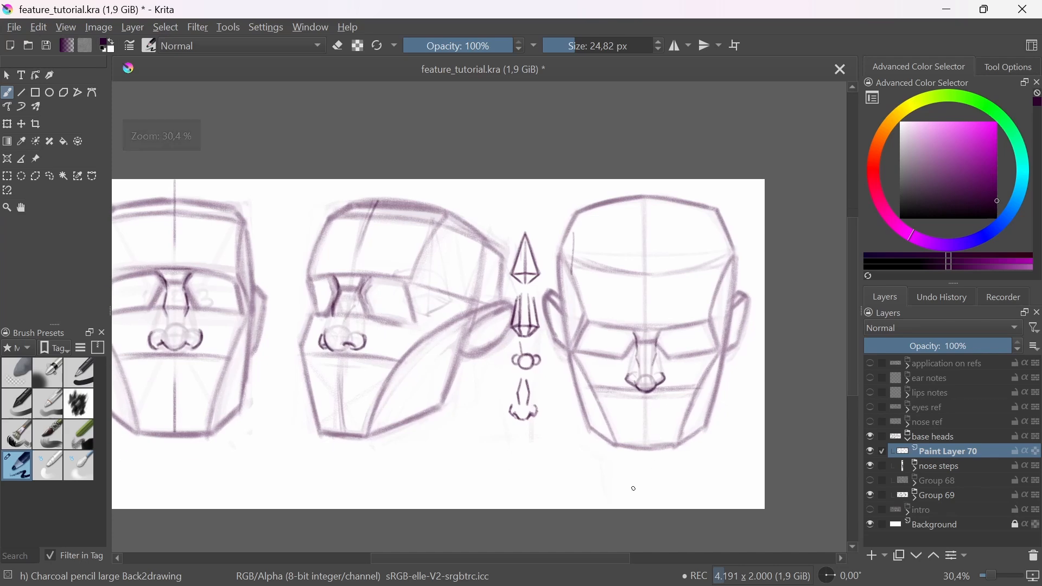
click(871, 480)
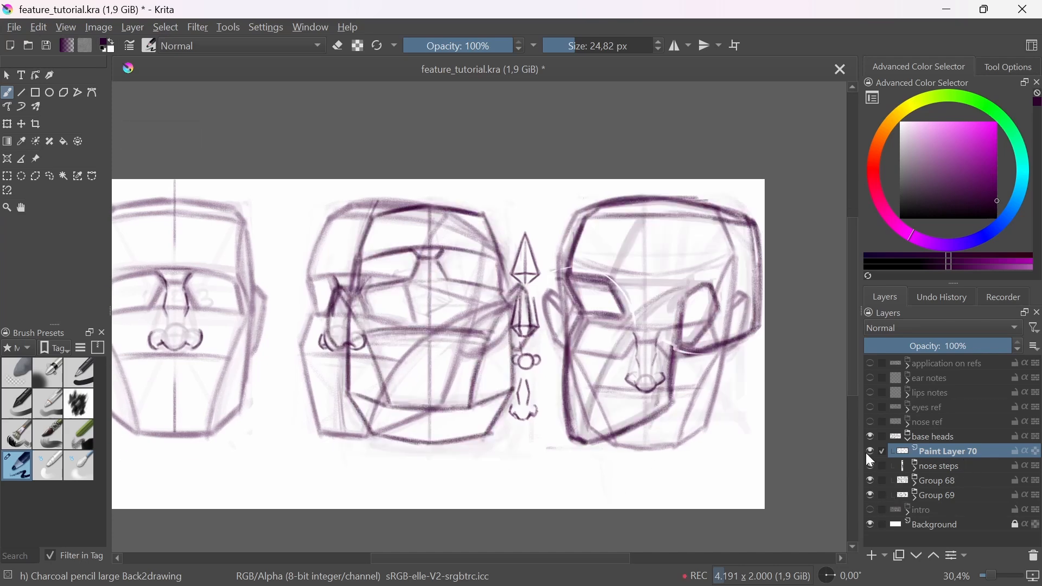
click(870, 451)
click(870, 452)
click(871, 496)
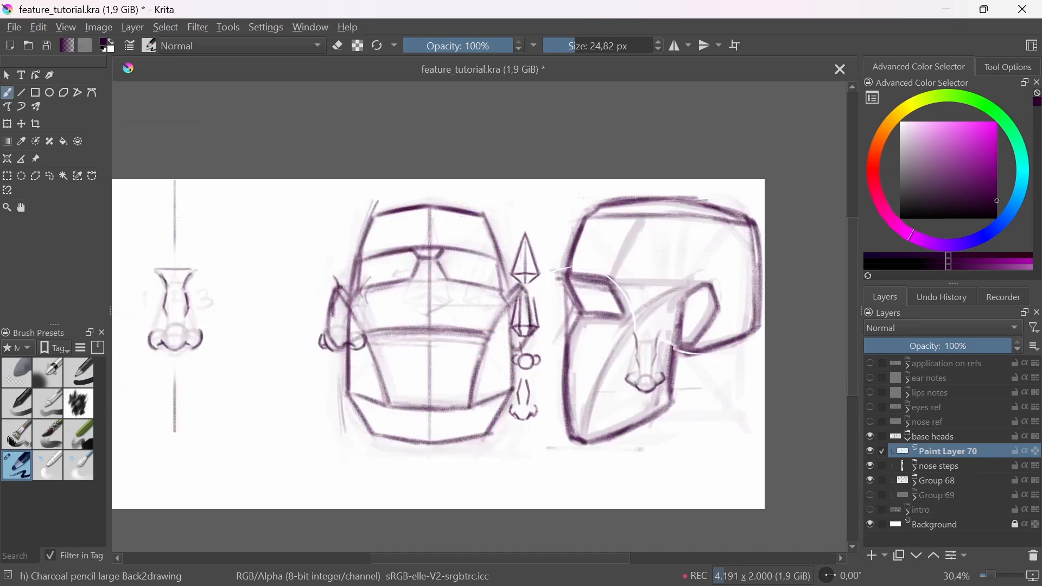
Step: Hide the finished nose drawings on Paint Layer 70, keeping Group 68 and the nose steps visible
click(871, 466)
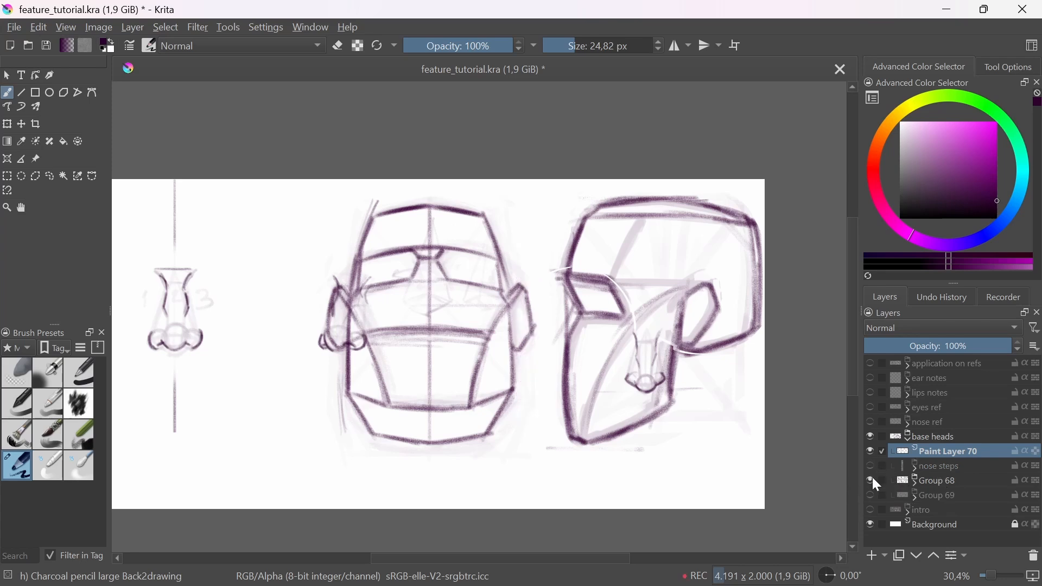
click(871, 466)
click(871, 480)
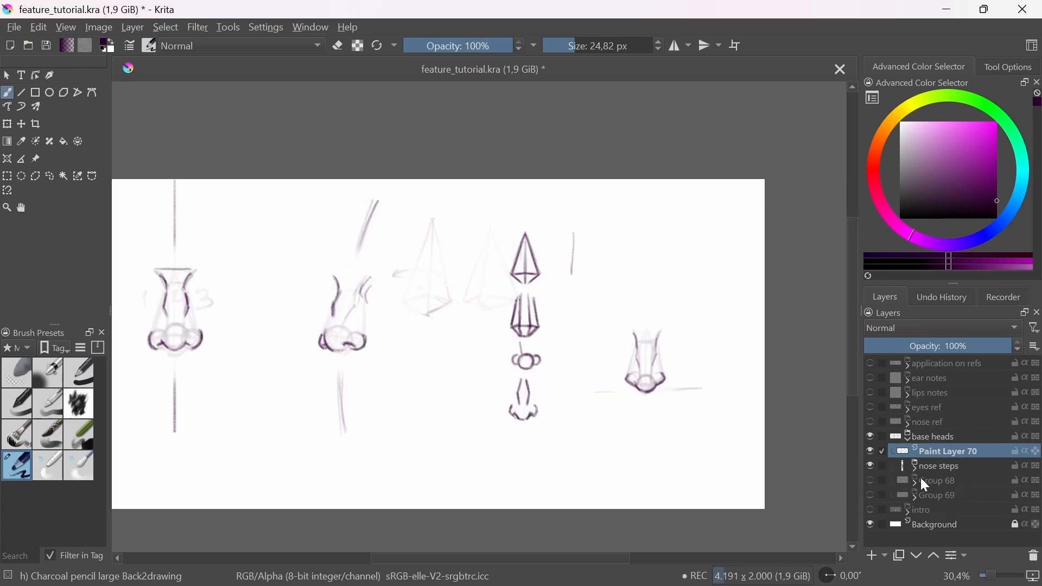
click(871, 481)
click(870, 451)
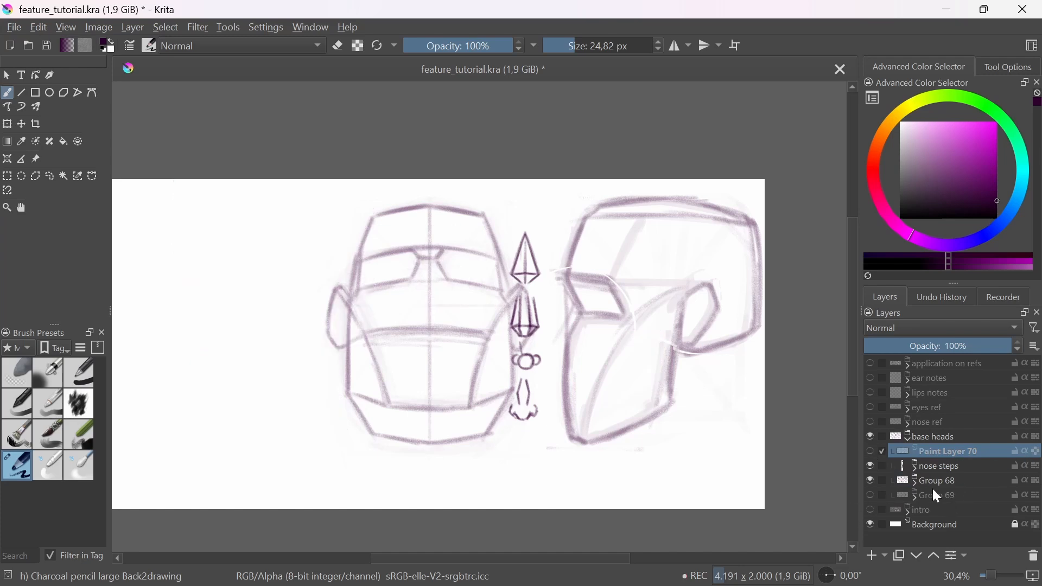
Step: Add a paint layer above Group 68 and draw the nose pyramid on the upward-tilted head's centre line, showing its underside
click(944, 466)
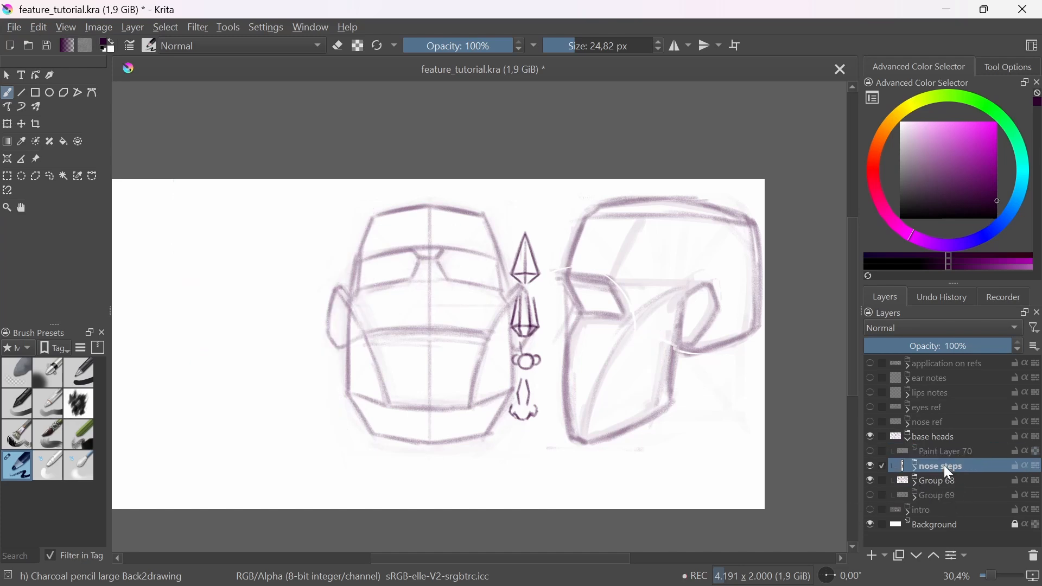
click(878, 556)
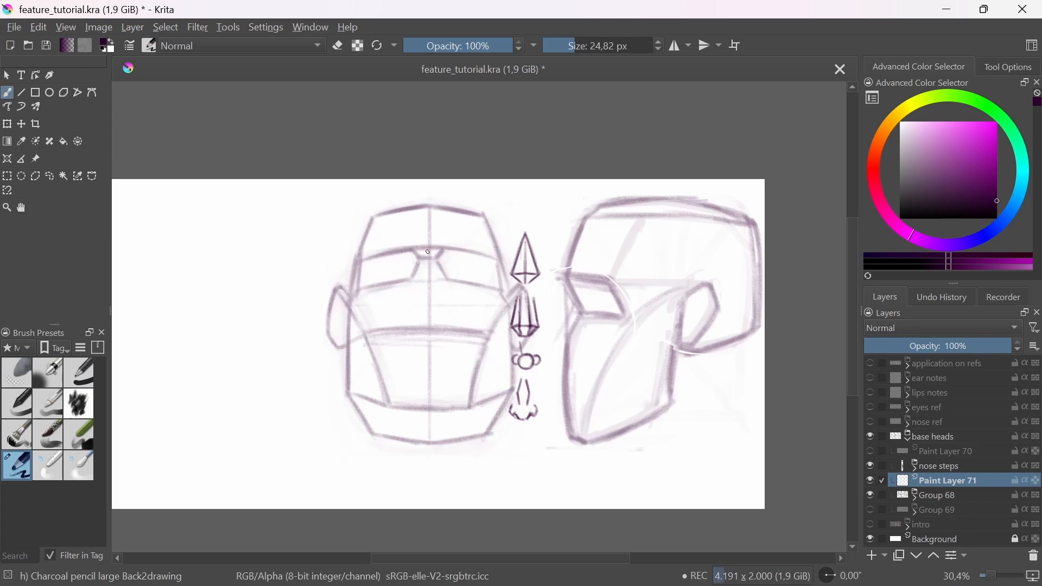
drag(428, 252, 429, 327)
drag(430, 244, 407, 308)
mouse_move(434, 245)
mouse_down()
mouse_move(452, 310)
mouse_move(427, 334)
mouse_move(434, 295)
mouse_move(411, 286)
mouse_up()
Step: Try example arrows pointing at the sides of the upward-tilted head's nose pyramid and undo them
drag(473, 311, 440, 286)
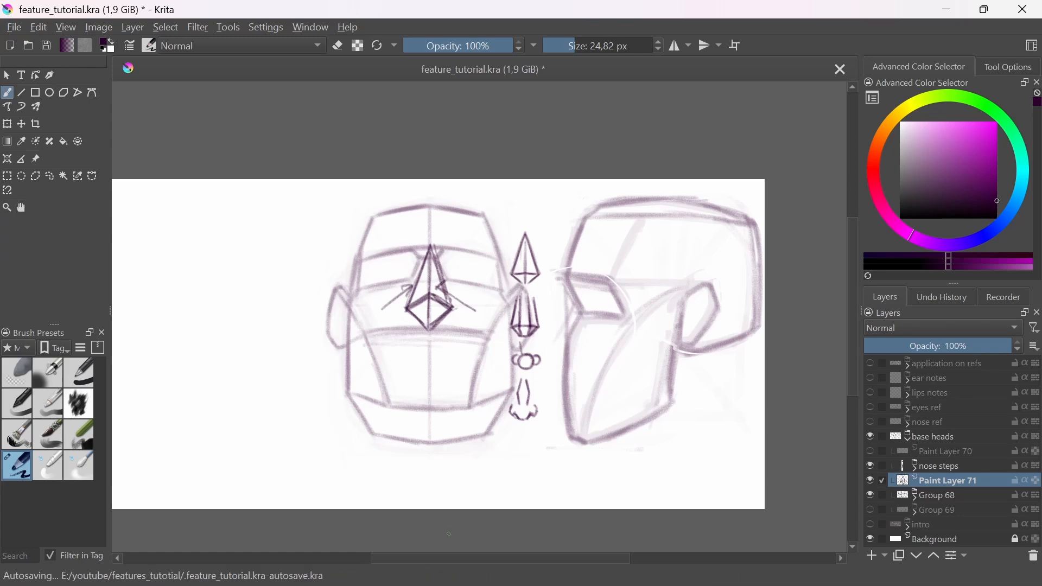
key(ctrl+z)
key(ctrl+z)
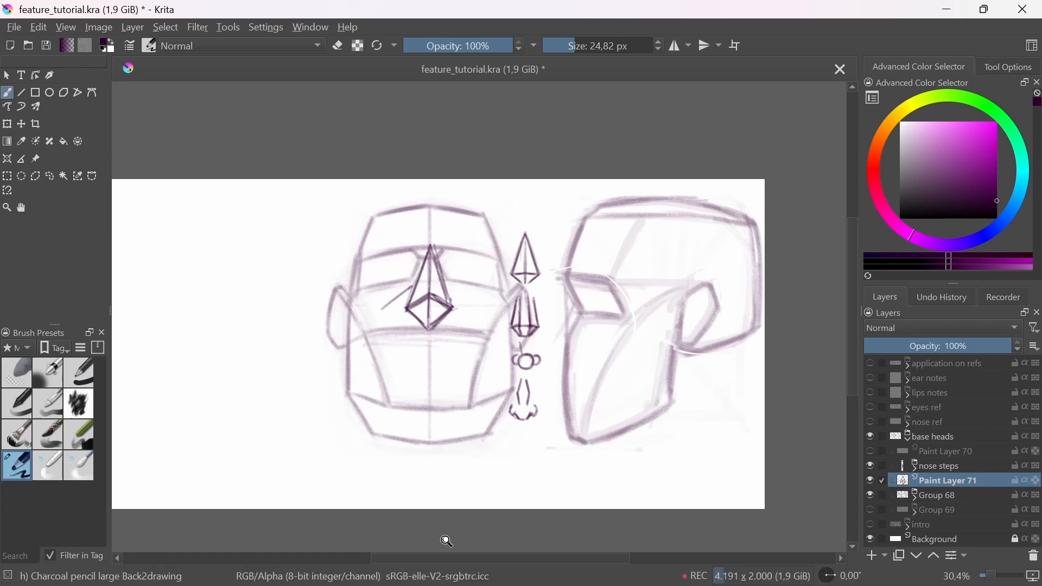
Step: Fade the upward-tilted head's pyramid with the Eraser Soft brush and draw the bridge's front plane and brow wedge with the charcoal pencil
click(16, 373)
mouse_move(431, 271)
mouse_down()
mouse_move(421, 291)
mouse_move(449, 266)
mouse_up()
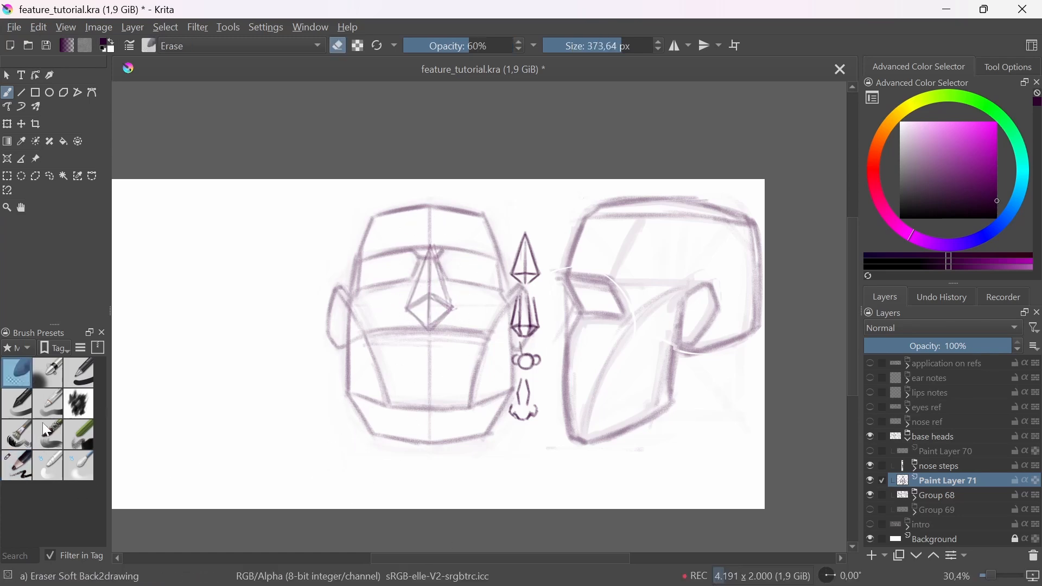
click(26, 467)
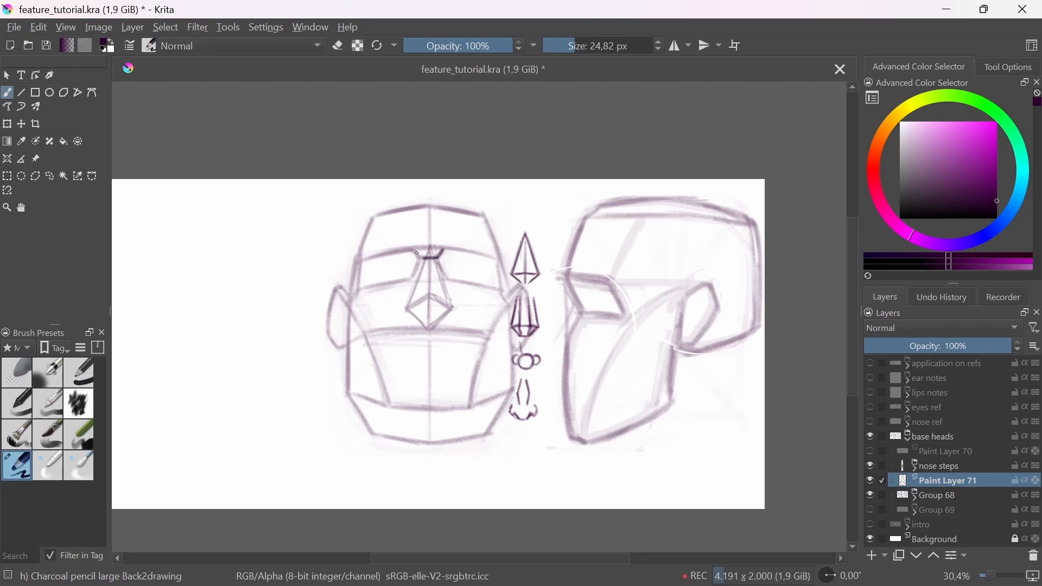
mouse_move(424, 259)
mouse_down()
mouse_move(418, 297)
mouse_move(444, 301)
mouse_up()
mouse_move(437, 260)
mouse_down()
mouse_move(443, 299)
mouse_move(417, 299)
mouse_up()
Step: Try slanted example lines beside the upward-tilted head's nose bridge and undo them
mouse_move(436, 266)
mouse_down()
mouse_move(443, 296)
mouse_move(458, 292)
mouse_up()
key(ctrl+z)
key(ctrl+z)
drag(483, 252, 468, 303)
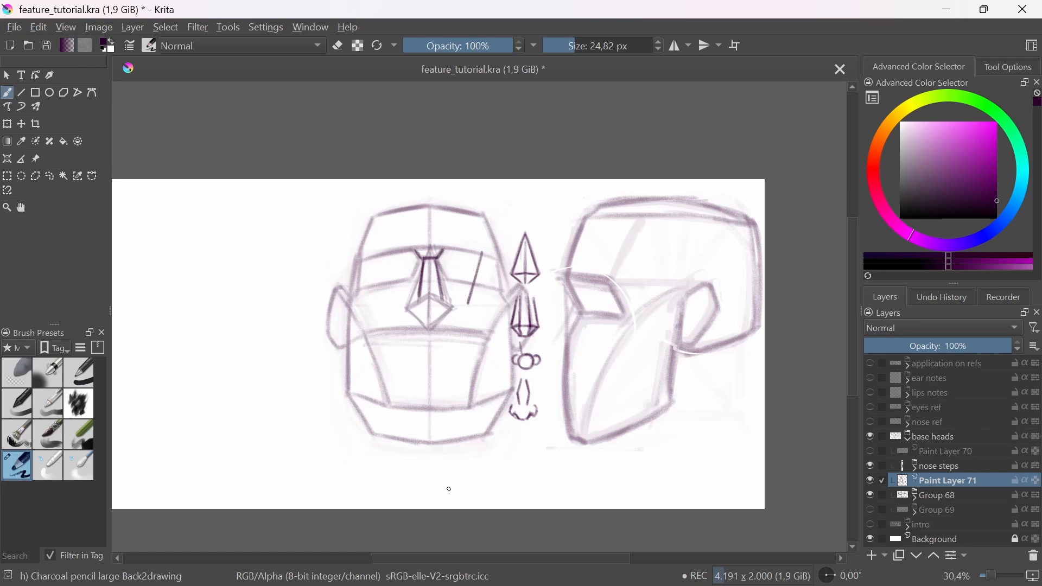
key(ctrl+z)
mouse_move(452, 265)
mouse_down()
mouse_move(462, 297)
mouse_move(455, 285)
mouse_up()
key(ctrl+z)
key(ctrl+z)
Step: Draw the side planes and underside of the upward-tilted head's nose, fade them with Eraser Soft and return to the charcoal pencil
drag(421, 258, 406, 311)
mouse_move(419, 262)
mouse_down()
mouse_move(407, 302)
mouse_move(451, 304)
mouse_up()
mouse_move(441, 263)
mouse_down()
mouse_move(447, 300)
mouse_move(424, 333)
mouse_move(419, 309)
mouse_move(427, 329)
mouse_move(435, 313)
mouse_move(432, 328)
mouse_move(411, 311)
mouse_move(440, 326)
mouse_up()
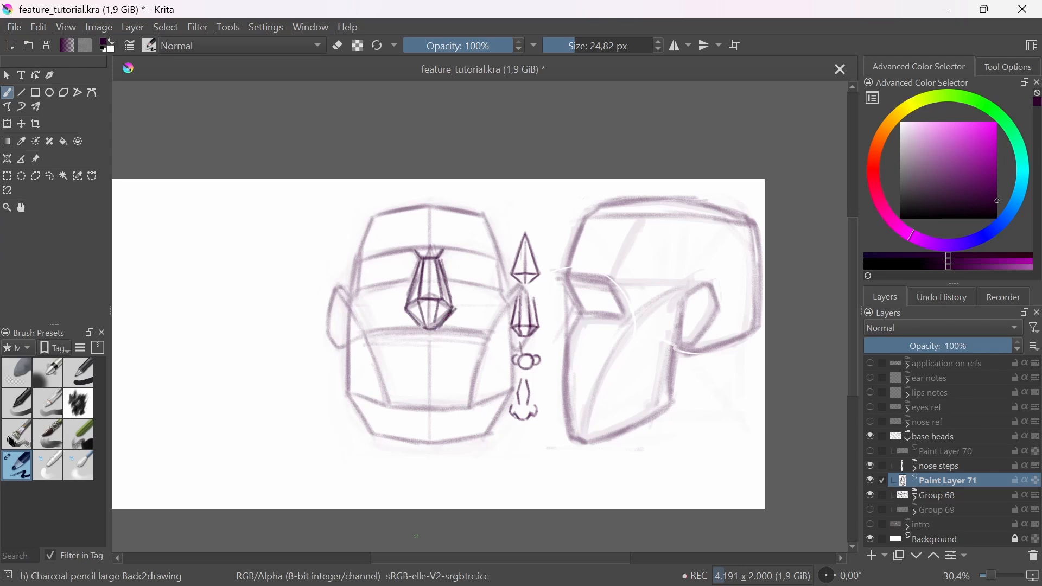
scroll(437, 293, up, 2)
drag(597, 418, 615, 416)
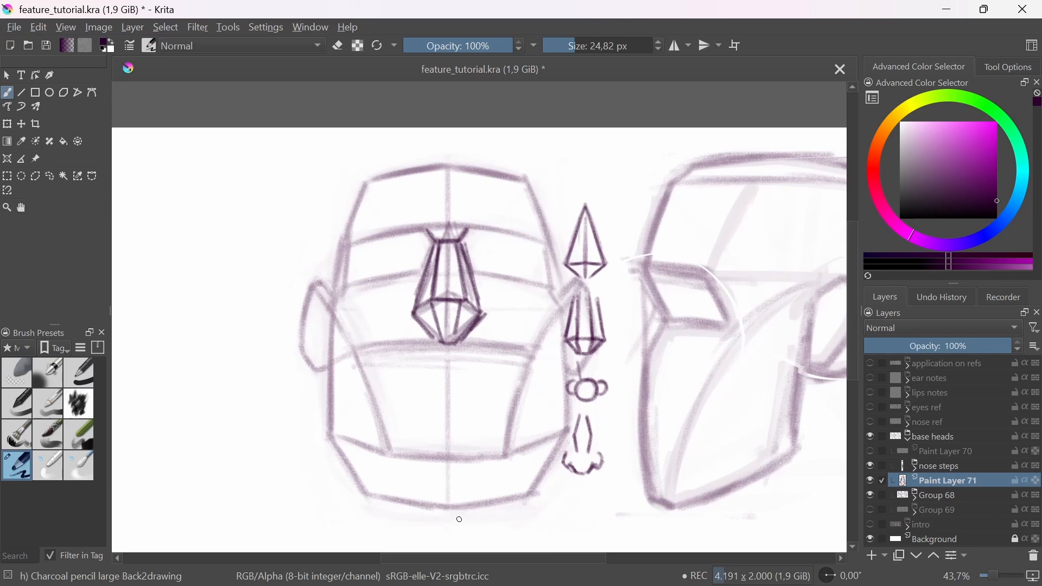
click(20, 370)
mouse_move(466, 301)
mouse_down()
mouse_move(431, 299)
mouse_move(434, 320)
mouse_move(453, 287)
mouse_move(437, 293)
mouse_up()
click(25, 470)
Step: Draw the ball of the nose tip and a smaller nostril-wing ball on each side on the upward-tilted head
ctrl+drag(447, 313, 496, 225)
key(ctrl+z)
mouse_move(460, 247)
mouse_down()
mouse_move(402, 307)
mouse_move(419, 253)
mouse_move(451, 238)
mouse_move(355, 301)
mouse_move(402, 275)
mouse_up()
mouse_move(488, 289)
mouse_down()
mouse_move(544, 318)
mouse_move(488, 293)
mouse_move(534, 279)
mouse_up()
ctrl+drag(525, 265, 551, 353)
ctrl+drag(465, 353, 462, 315)
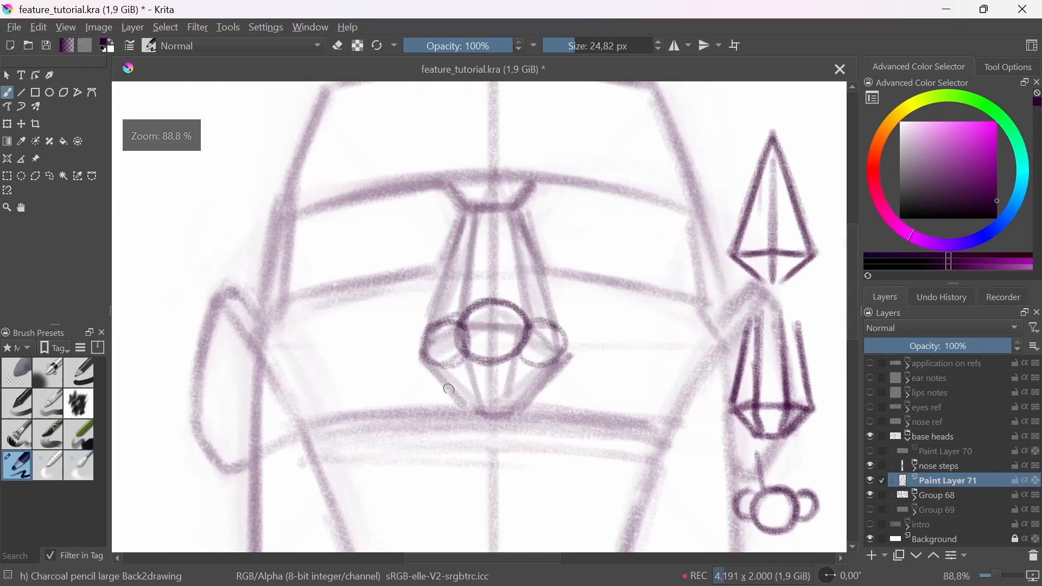
drag(579, 372, 546, 435)
Step: Sketch the curved bridge side, dark nostrils and converging septum lines on the upward-tilted head's nose
mouse_move(483, 302)
ctrl+mouse_down()
mouse_move(482, 271)
mouse_move(495, 297)
mouse_move(523, 295)
mouse_move(491, 324)
mouse_move(500, 339)
ctrl+mouse_up()
drag(523, 295, 528, 320)
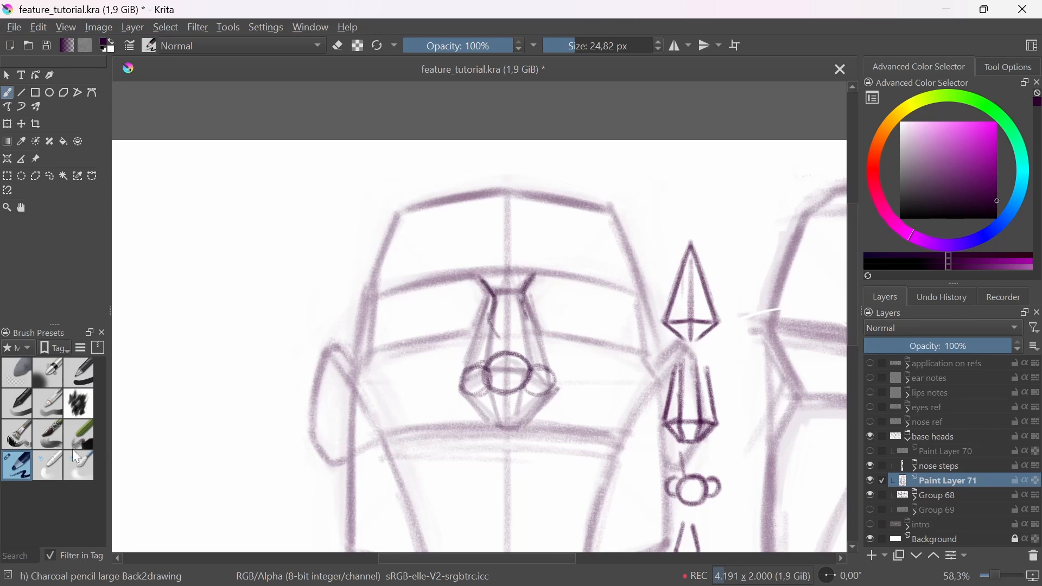
mouse_move(475, 389)
mouse_down()
mouse_move(489, 379)
mouse_move(514, 388)
mouse_move(500, 412)
mouse_move(519, 407)
mouse_move(514, 416)
mouse_move(499, 412)
mouse_move(540, 384)
mouse_move(470, 390)
mouse_up()
key(e)
key(e)
key(e)
key(e)
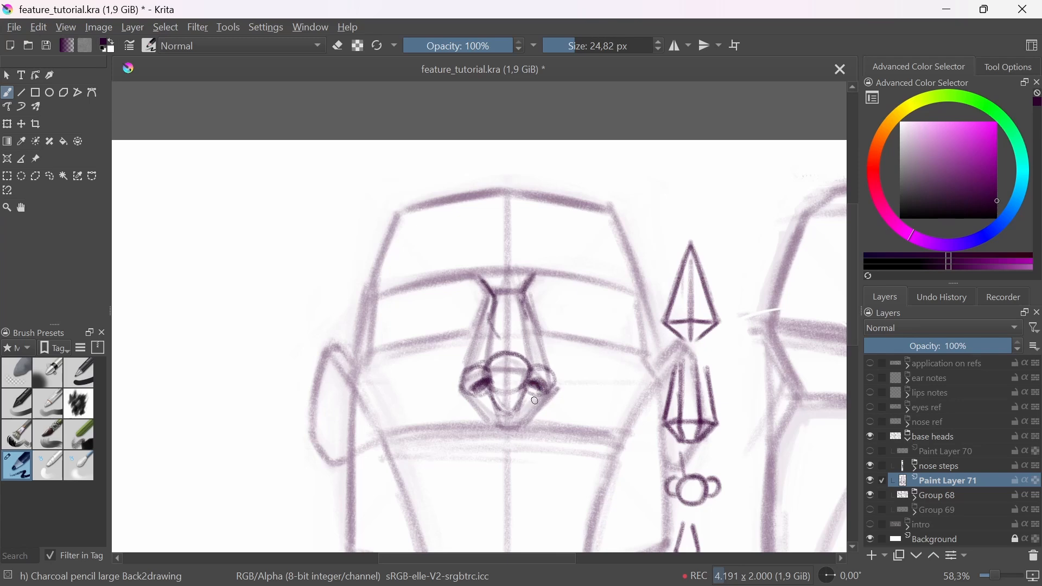
Step: Fade the upward-tilted head's nose sketch with the Eraser Soft brush and switch back to the large charcoal pencil
scroll(510, 339, down, 3)
click(21, 408)
click(17, 375)
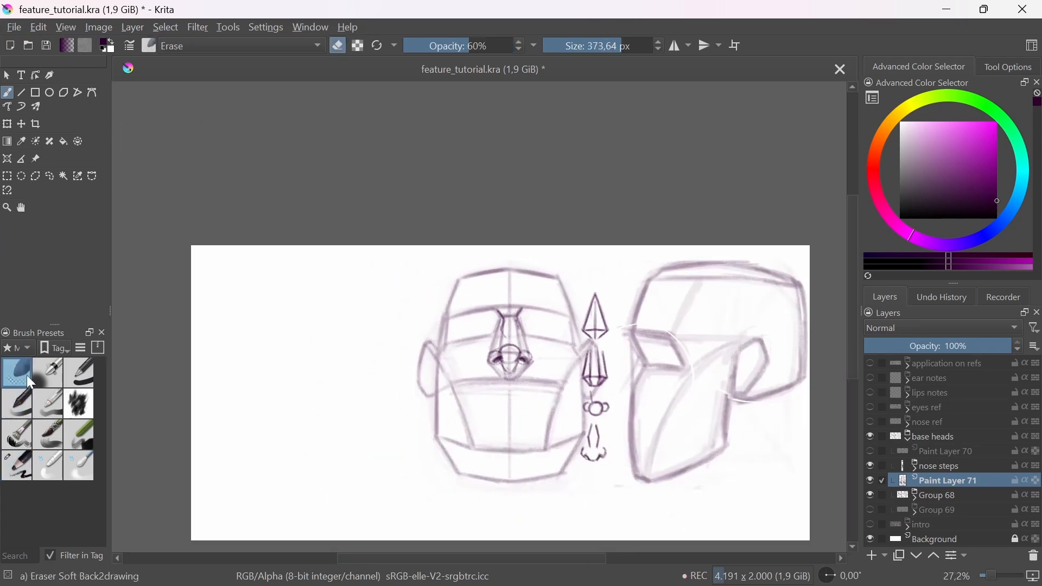
drag(495, 383, 522, 311)
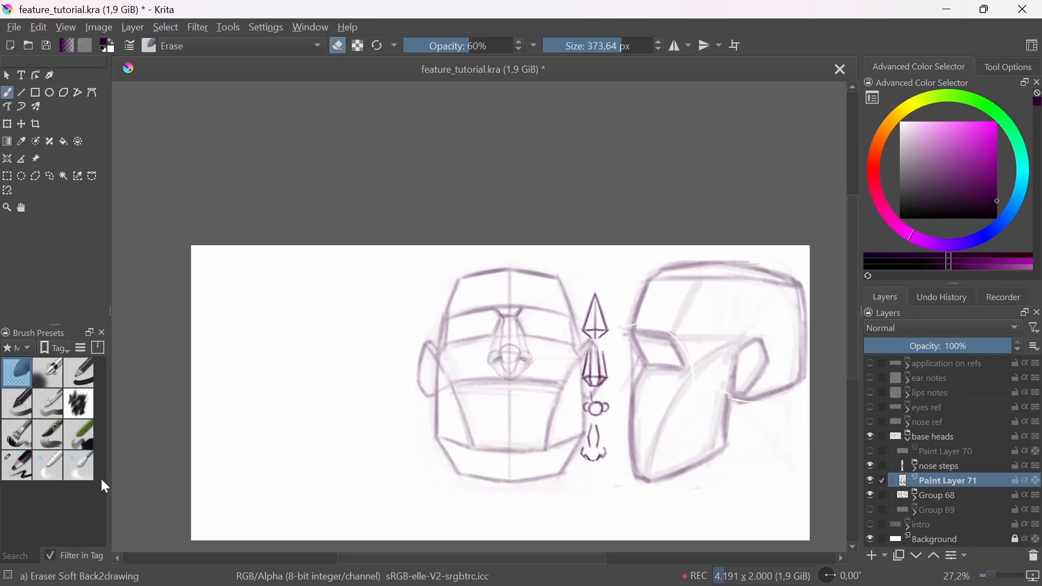
click(17, 465)
Step: Redraw the upward-tilted head's nostrils, septum lines and outer nostril-wing contours in dark strokes
scroll(513, 343, up, 5)
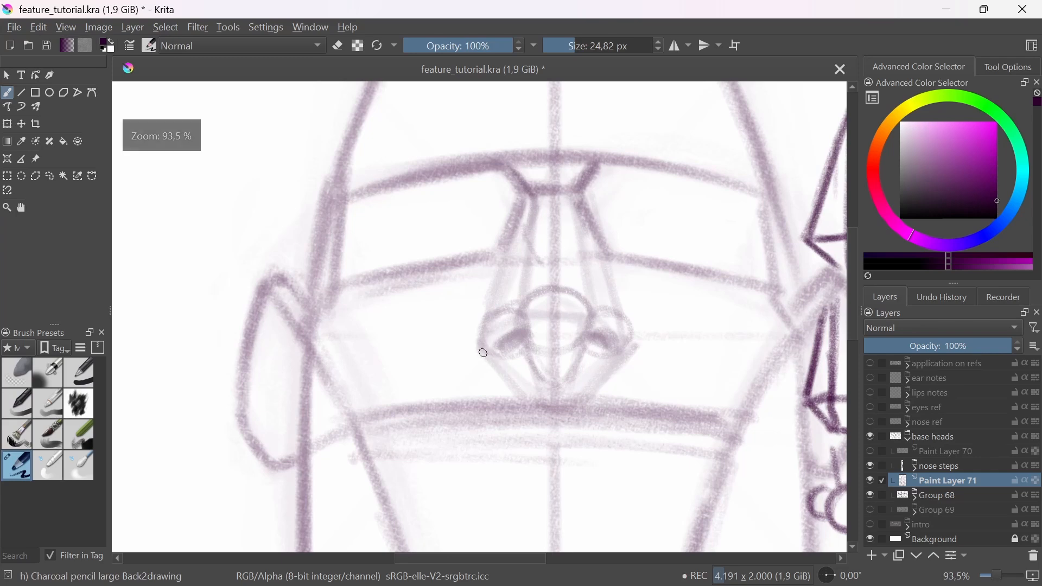
mouse_move(487, 359)
mouse_down()
mouse_move(521, 333)
mouse_move(535, 360)
mouse_move(542, 354)
mouse_move(531, 358)
mouse_move(544, 382)
mouse_move(590, 331)
mouse_move(610, 356)
mouse_up()
mouse_move(624, 319)
mouse_down()
mouse_move(634, 342)
mouse_move(612, 356)
mouse_up()
mouse_move(518, 344)
mouse_down()
mouse_move(502, 350)
mouse_move(514, 347)
mouse_up()
drag(585, 345, 597, 352)
drag(482, 350, 490, 316)
drag(622, 309, 629, 334)
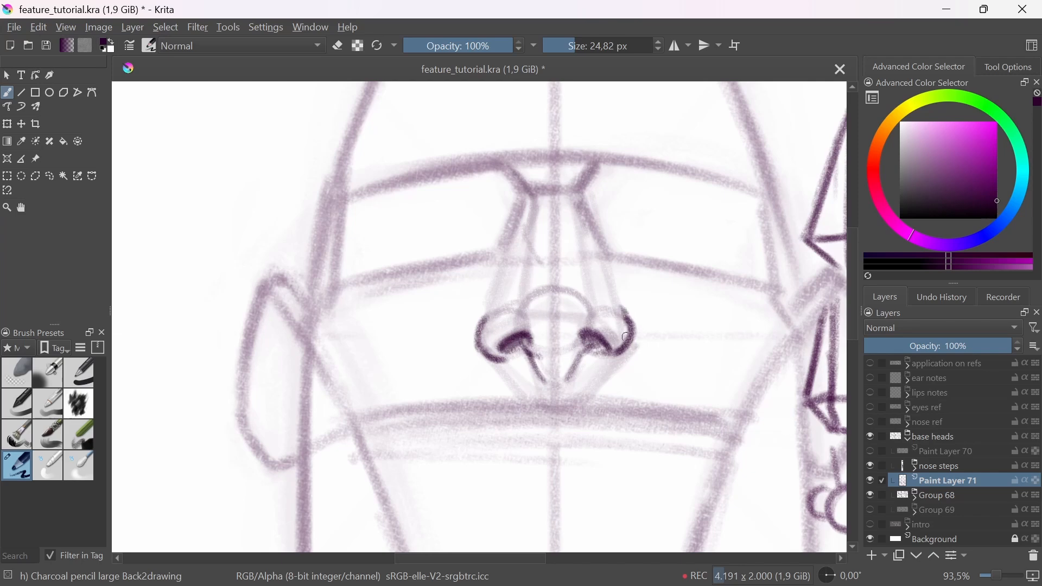
Step: Move the nose steps group to the empty area on the far side of the upward-tilted head and return to the brush
drag(612, 291, 597, 357)
drag(620, 409, 576, 416)
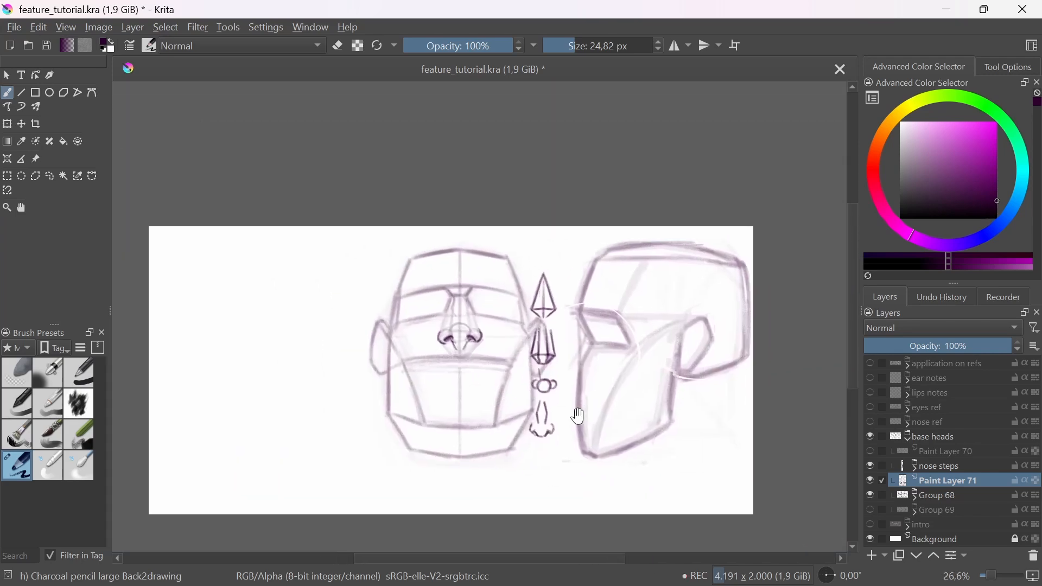
drag(544, 349, 588, 384)
drag(657, 434, 556, 432)
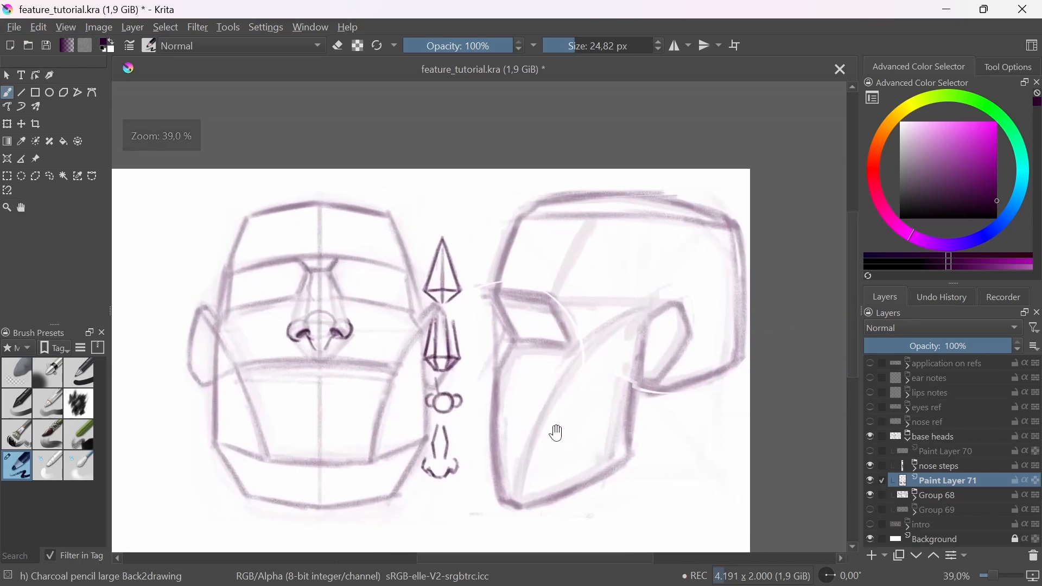
drag(508, 359, 517, 470)
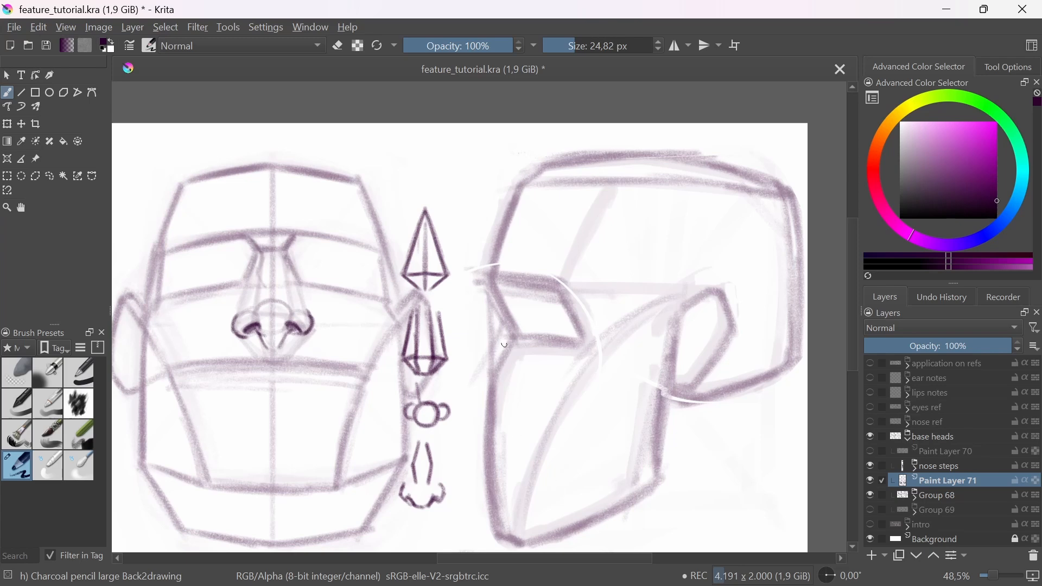
click(913, 468)
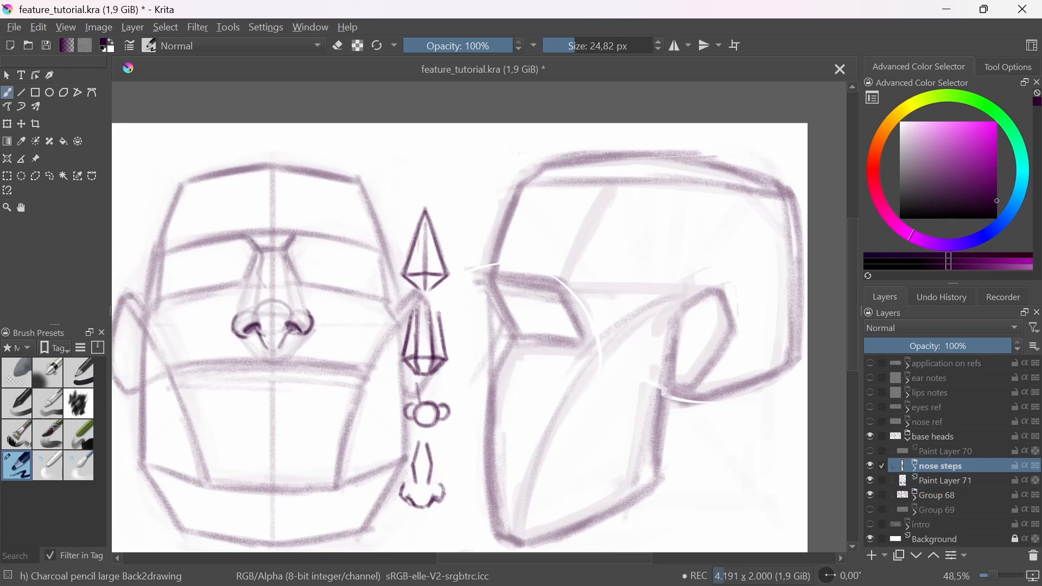
key(t)
drag(488, 411, 150, 406)
key(b)
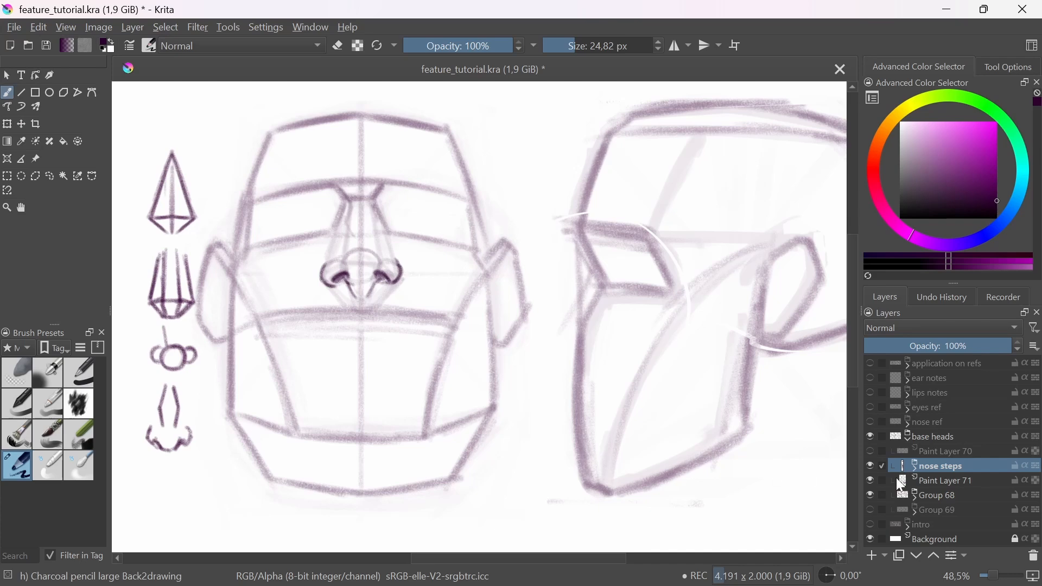
Step: Sketch the wedge-shaped nose profile from the brow to the nose base on the side-view head, working on Paint Layer 71
click(947, 483)
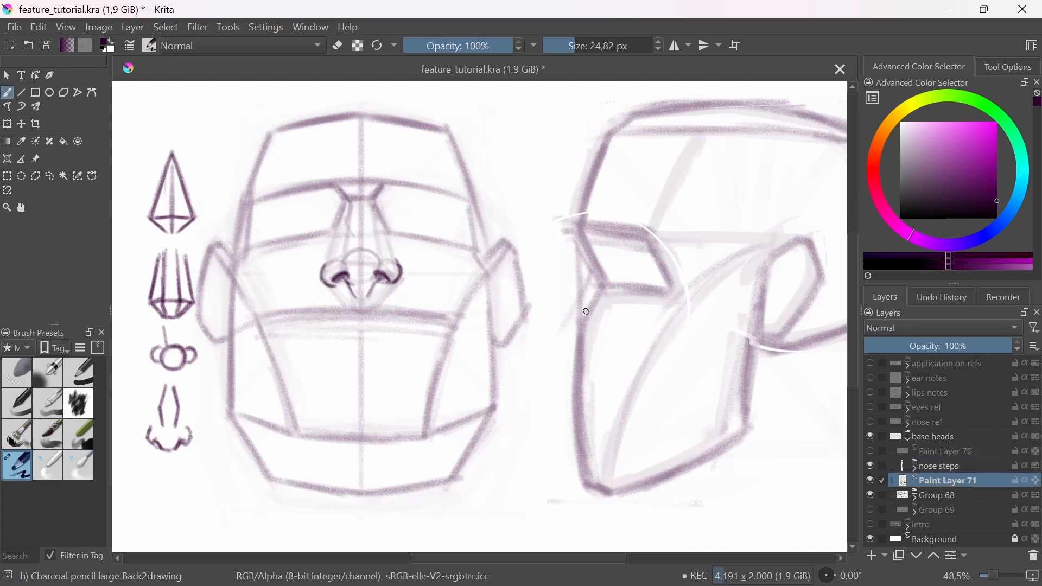
drag(596, 275, 543, 363)
key(ctrl+z)
key(ctrl+z)
key(ctrl+z)
mouse_move(595, 261)
mouse_down()
mouse_move(558, 324)
mouse_move(564, 309)
mouse_move(570, 353)
mouse_move(544, 340)
mouse_move(574, 376)
mouse_up()
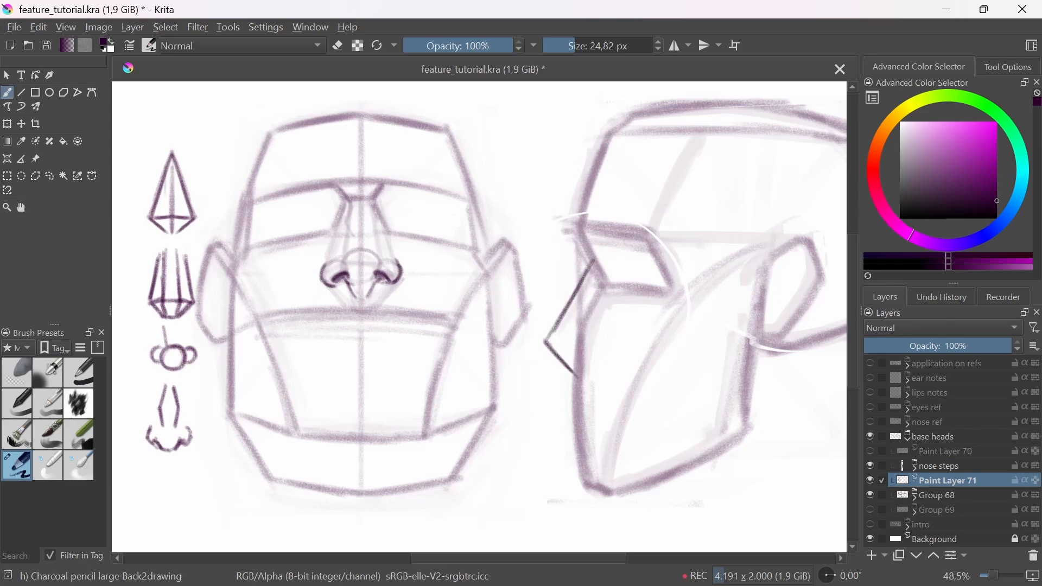
Step: Redraw the side-view nose's bridge and underside lines in darker strokes, with the tip projecting slightly farther forward
mouse_move(573, 293)
mouse_down()
mouse_move(543, 344)
mouse_move(568, 369)
mouse_up()
mouse_move(593, 261)
mouse_down()
mouse_move(519, 337)
mouse_move(522, 327)
mouse_move(576, 369)
mouse_up()
key(ctrl+z)
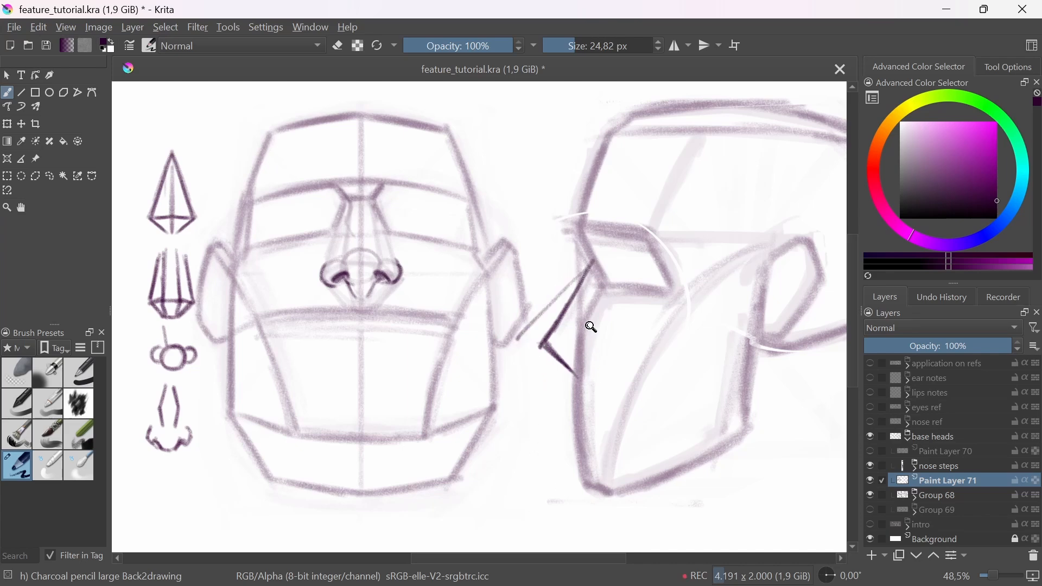
key(ctrl+z)
key(ctrl+z)
mouse_move(595, 263)
mouse_down()
mouse_move(558, 360)
mouse_move(563, 341)
mouse_move(579, 376)
mouse_up()
drag(563, 344, 600, 280)
mouse_move(566, 342)
mouse_down()
mouse_move(592, 266)
mouse_move(564, 341)
mouse_up()
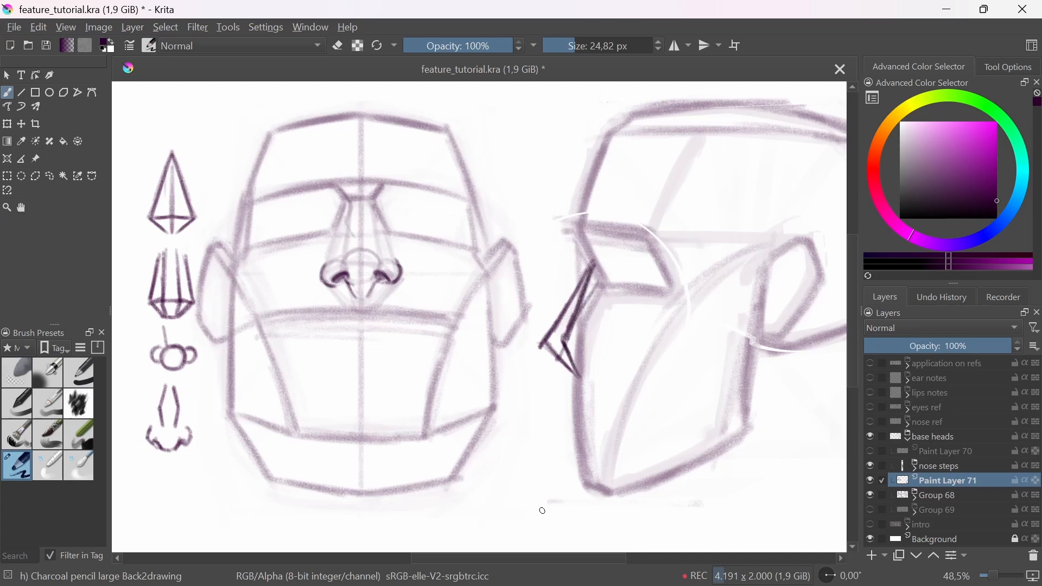
key(ctrl+z)
key(ctrl+z)
key(ctrl+z)
key(ctrl+z)
key(ctrl+z)
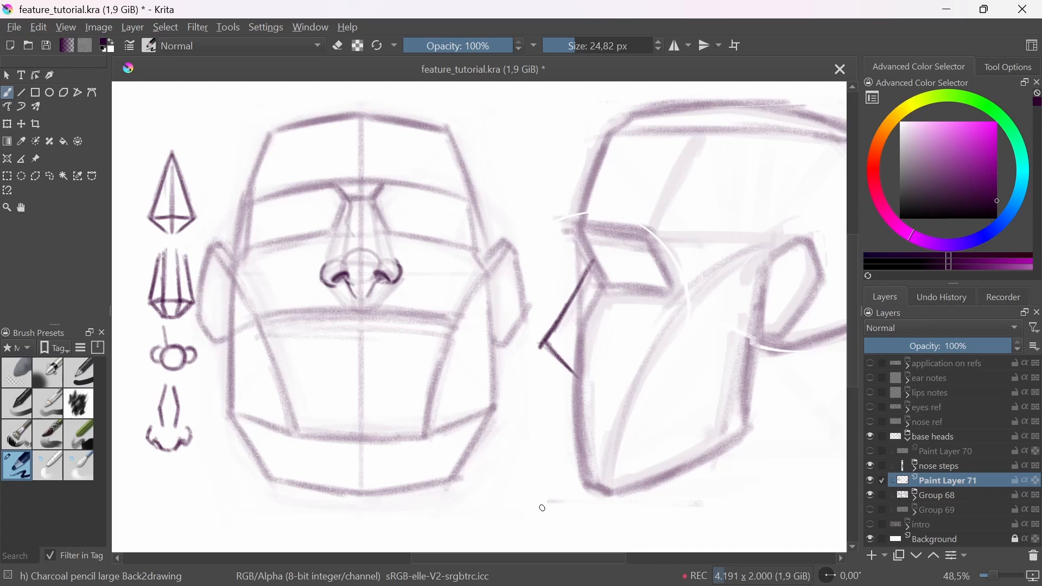
Step: Fade the side-view nose wedge with the Eraser Soft brush and switch back to the large charcoal pencil
click(18, 374)
drag(543, 379, 572, 383)
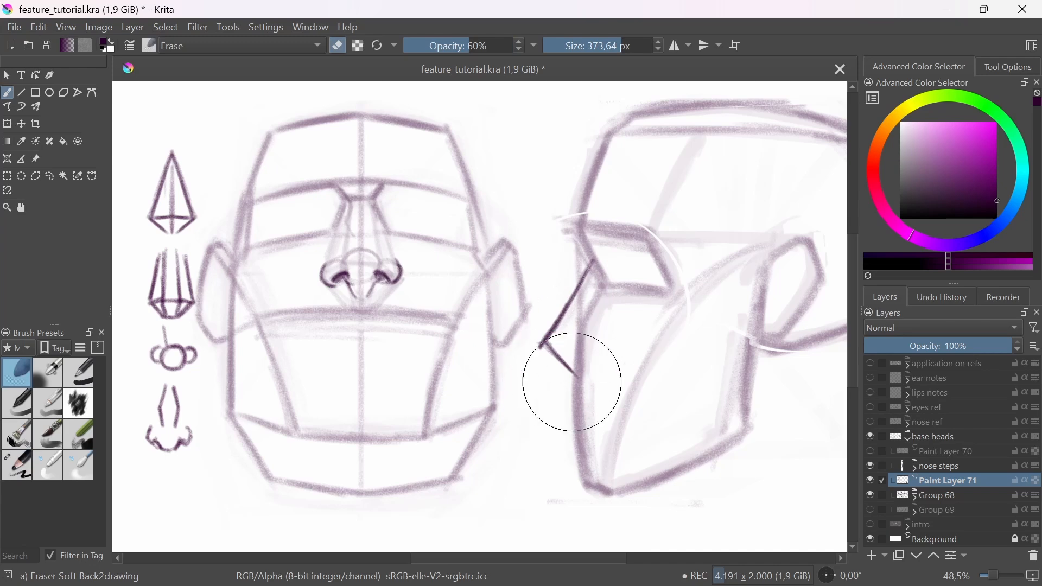
drag(528, 343, 573, 306)
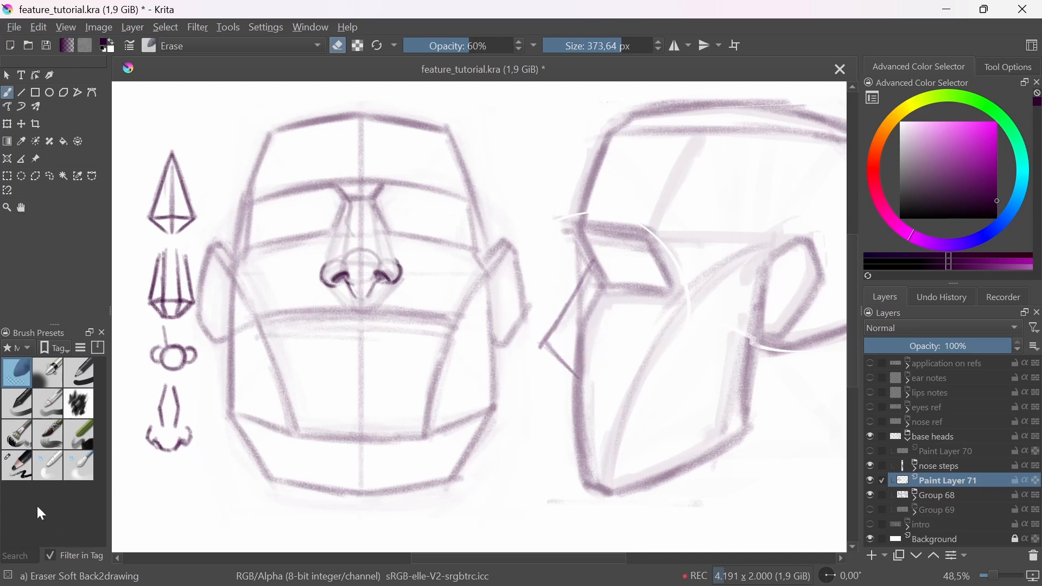
click(16, 465)
Step: Sketch the side-plane edges inside the nose wedge, lightly fade them with the Eraser Soft brush and return to the pencil
mouse_move(594, 262)
mouse_down()
mouse_move(576, 380)
mouse_move(578, 342)
mouse_move(546, 343)
mouse_move(590, 347)
mouse_up()
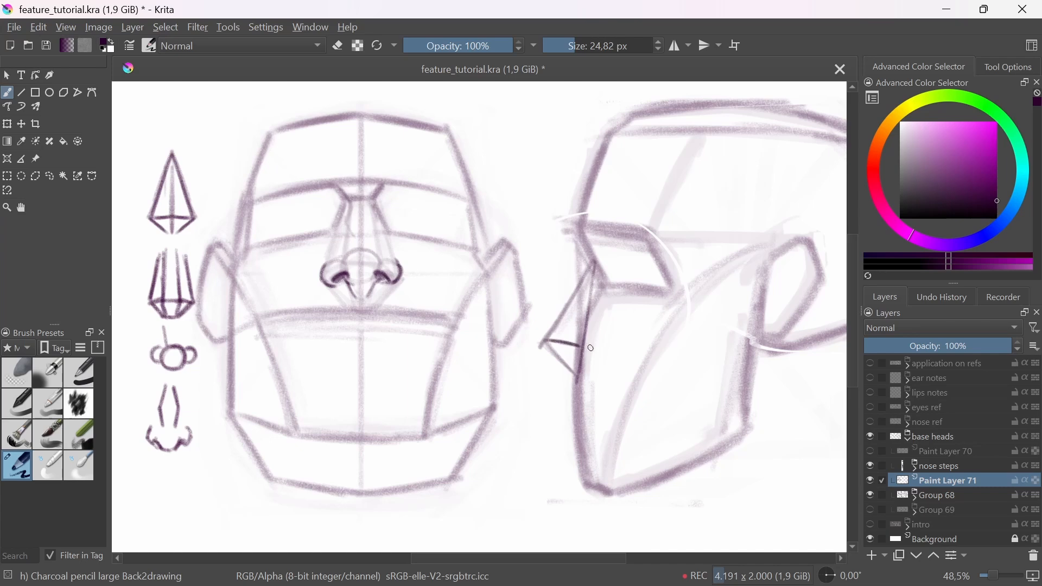
click(28, 380)
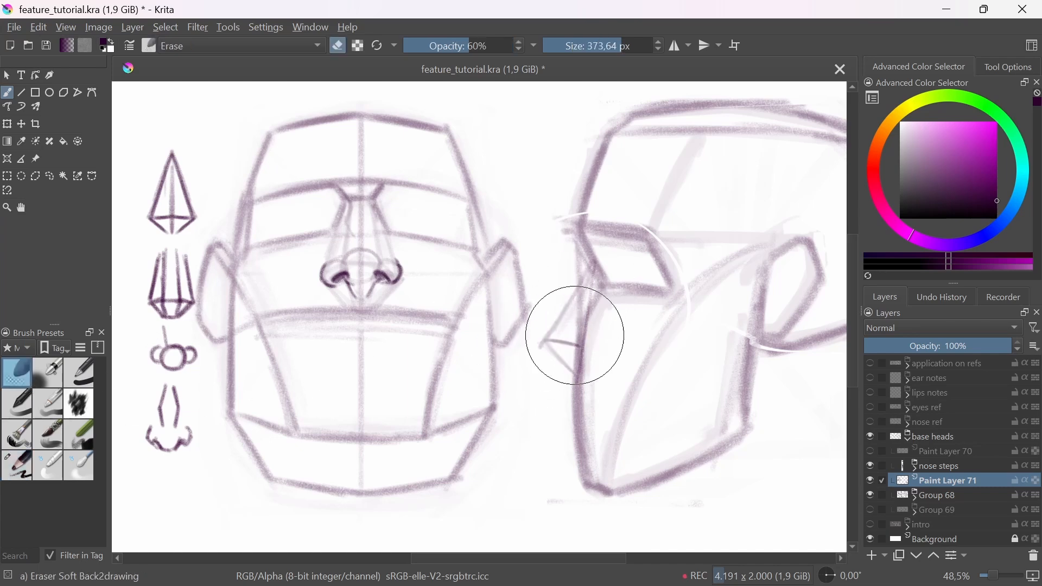
click(28, 464)
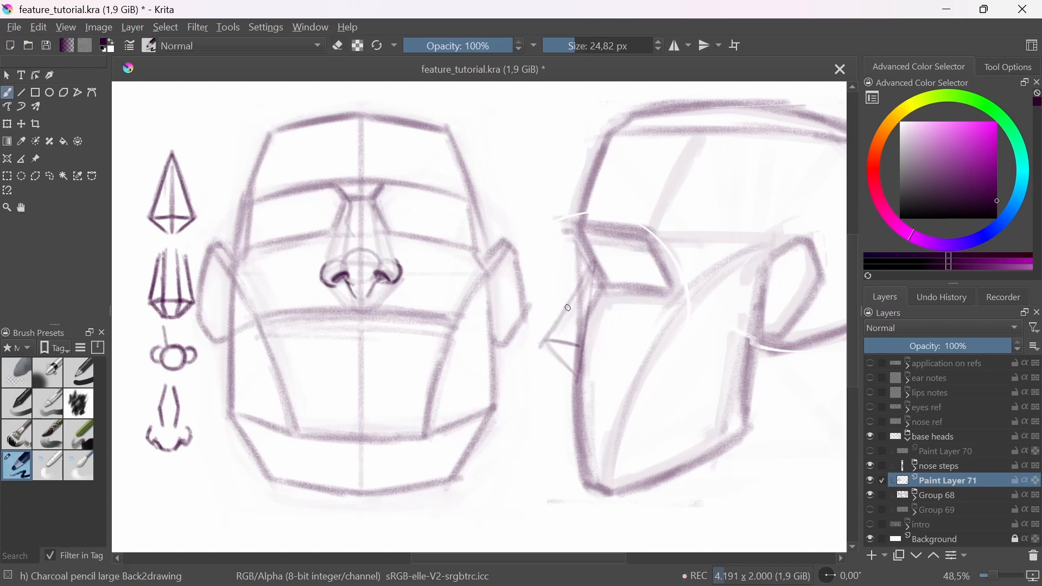
Step: Draw the side-view nose's keystone at the brow, the bridge, the side plane and the triangular underside in dark strokes
drag(579, 234, 591, 251)
mouse_move(592, 266)
mouse_down()
mouse_move(543, 343)
mouse_move(591, 264)
mouse_move(561, 292)
mouse_up()
key(ctrl+z)
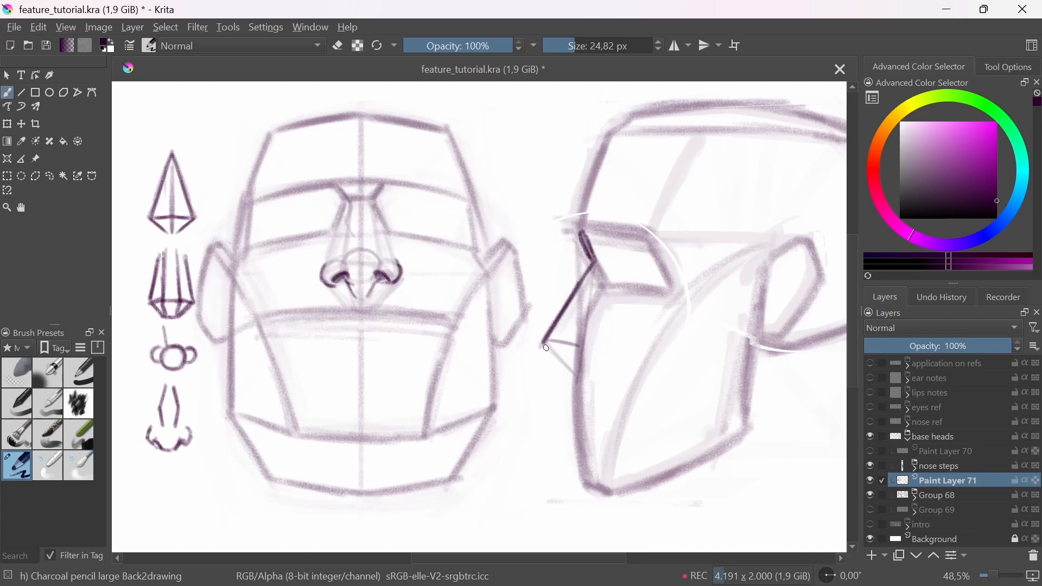
mouse_move(554, 341)
mouse_down()
mouse_move(585, 348)
mouse_move(601, 283)
mouse_move(573, 335)
mouse_move(595, 262)
mouse_move(596, 296)
mouse_move(580, 330)
mouse_up()
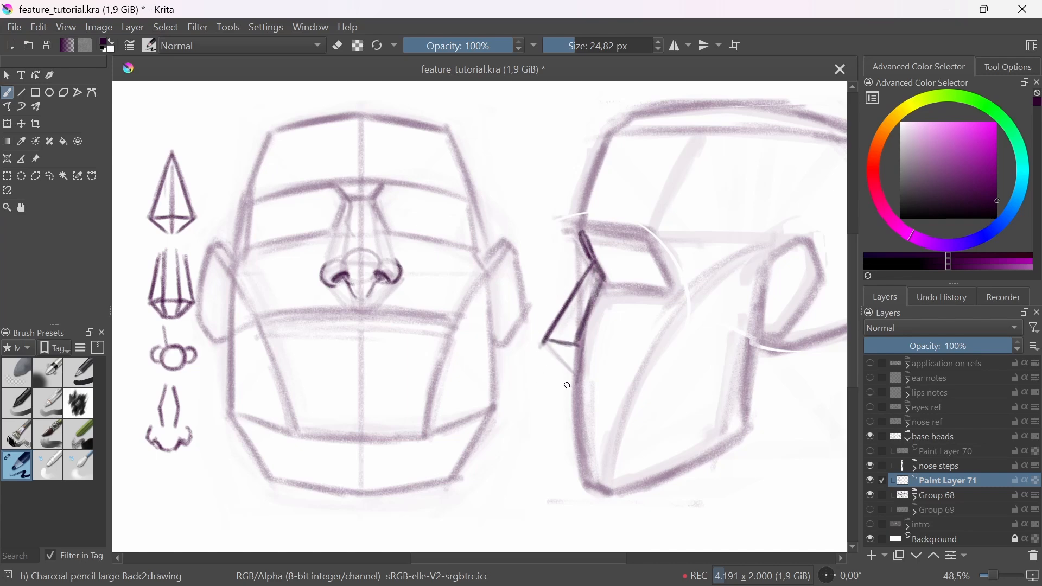
mouse_move(600, 242)
mouse_down()
mouse_move(599, 265)
mouse_move(587, 231)
mouse_move(599, 273)
mouse_up()
mouse_move(549, 352)
mouse_down()
mouse_move(569, 367)
mouse_move(548, 343)
mouse_up()
mouse_move(548, 343)
mouse_down()
mouse_move(577, 376)
mouse_move(592, 312)
mouse_up()
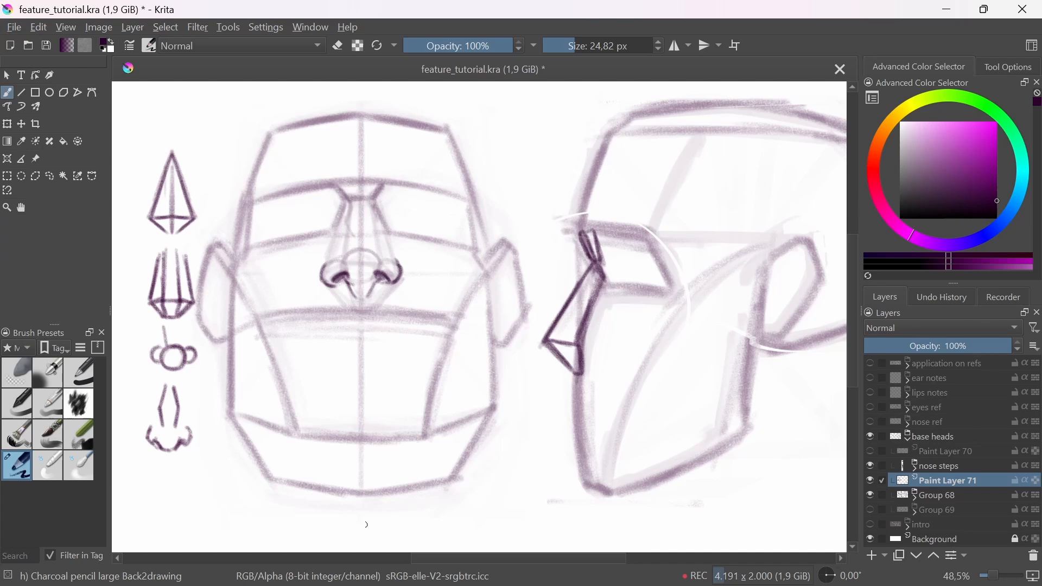
Step: Fade the side-view nose planes and sketch overlapping circles for the nose ball and nostril wing, undoing the stray stroke below
click(17, 374)
mouse_move(570, 349)
mouse_down()
mouse_move(577, 256)
mouse_move(564, 334)
mouse_move(539, 360)
mouse_move(559, 325)
mouse_move(594, 366)
mouse_move(543, 372)
mouse_move(559, 378)
mouse_move(590, 331)
mouse_move(575, 374)
mouse_move(619, 355)
mouse_move(580, 350)
mouse_move(516, 412)
mouse_up()
click(26, 473)
scroll(563, 353, up, 2)
scroll(601, 352, down, 1)
key(ctrl+z)
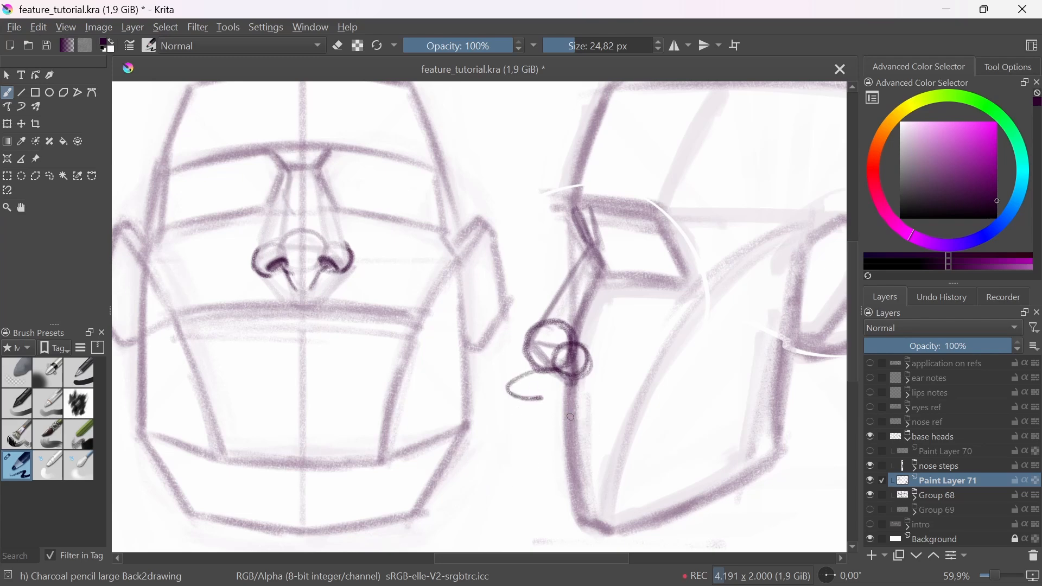
key(ctrl+z)
scroll(602, 335, down, 2)
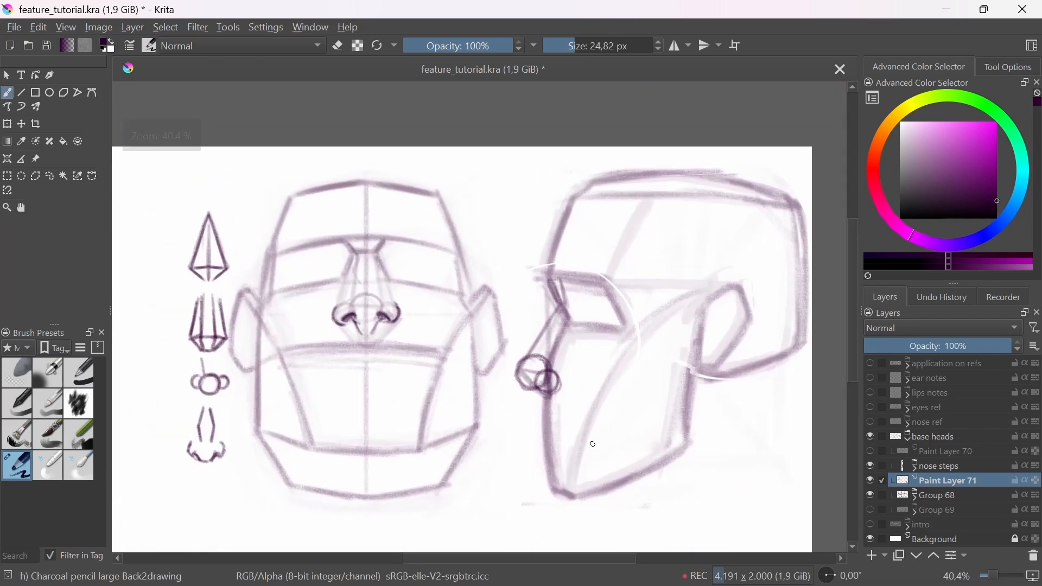
Step: Fade the circles with the Eraser Soft brush and draw the rounded tip, nostril and wing contours with the charcoal pencil
key(e)
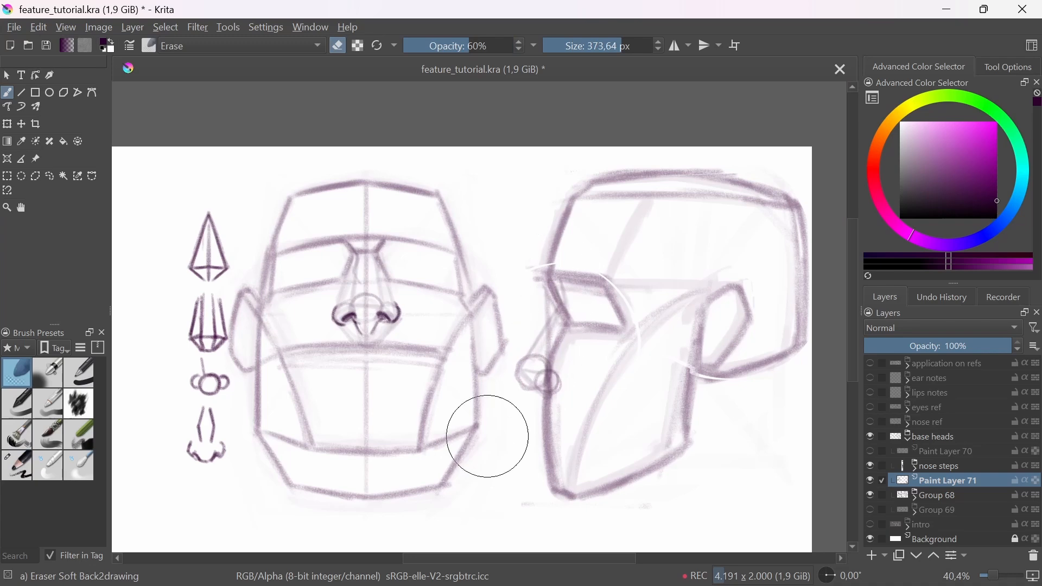
click(25, 469)
scroll(527, 362, up, 3)
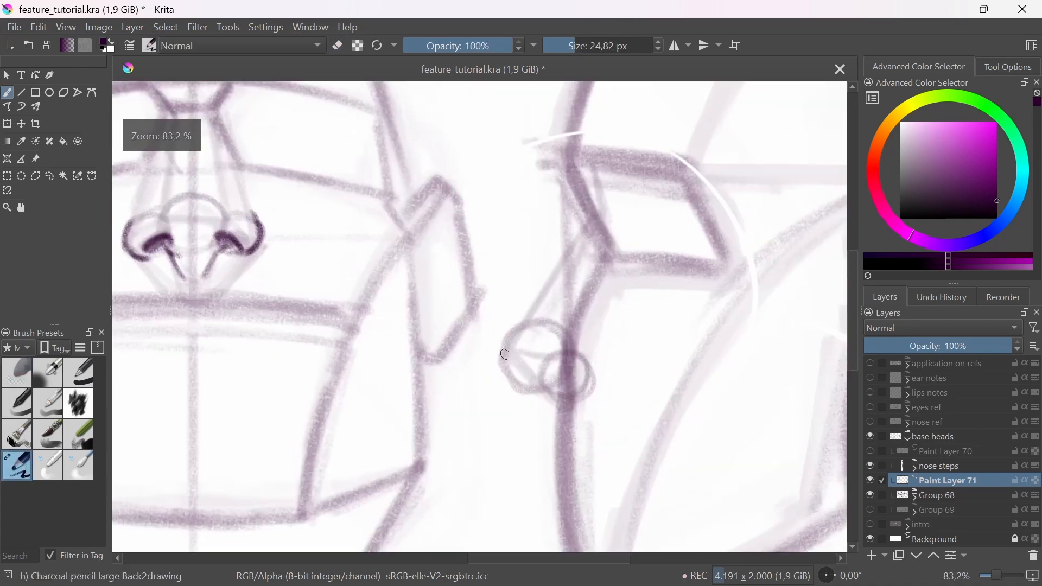
mouse_move(507, 356)
mouse_down()
mouse_move(524, 316)
mouse_move(515, 372)
mouse_move(538, 381)
mouse_move(500, 360)
mouse_move(572, 399)
mouse_move(563, 383)
mouse_move(578, 387)
mouse_move(595, 368)
mouse_move(582, 399)
mouse_up()
mouse_move(589, 358)
mouse_down()
mouse_move(601, 375)
mouse_move(590, 399)
mouse_up()
mouse_move(606, 336)
mouse_down()
mouse_move(648, 420)
mouse_move(601, 484)
mouse_up()
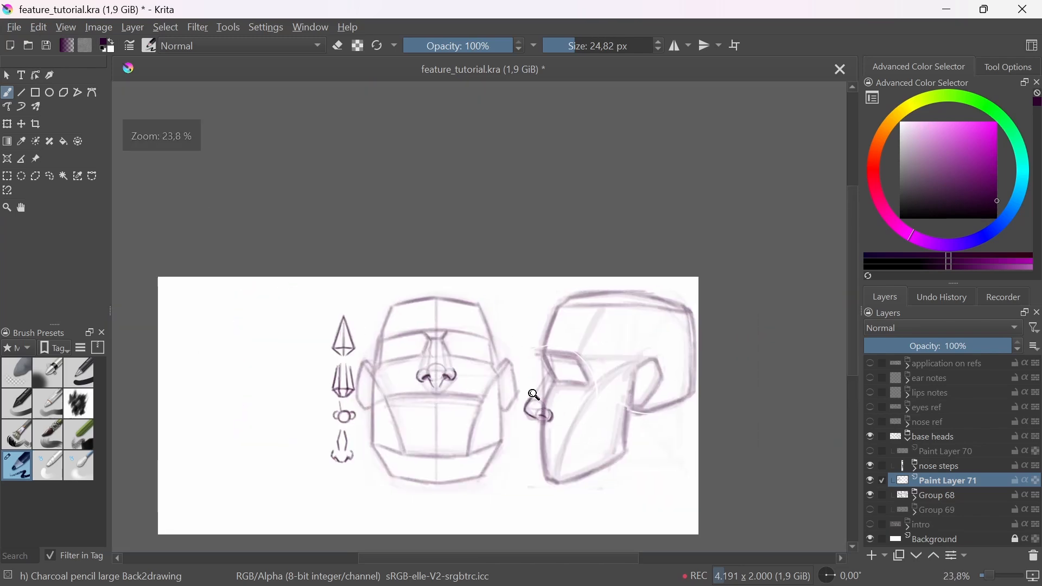
Step: Draw the dark bridge contour connecting the brow to the nose tip on the side-view head, undoing stray strokes
mouse_move(536, 402)
mouse_down()
mouse_move(540, 354)
mouse_move(529, 387)
mouse_move(561, 339)
mouse_move(532, 389)
mouse_up()
mouse_move(532, 388)
mouse_down()
mouse_move(553, 349)
mouse_move(530, 358)
mouse_up()
mouse_move(536, 345)
mouse_down()
mouse_move(531, 358)
mouse_move(553, 304)
mouse_move(552, 348)
mouse_up()
key(ctrl+z)
key(ctrl+z)
scroll(554, 293, down, 3)
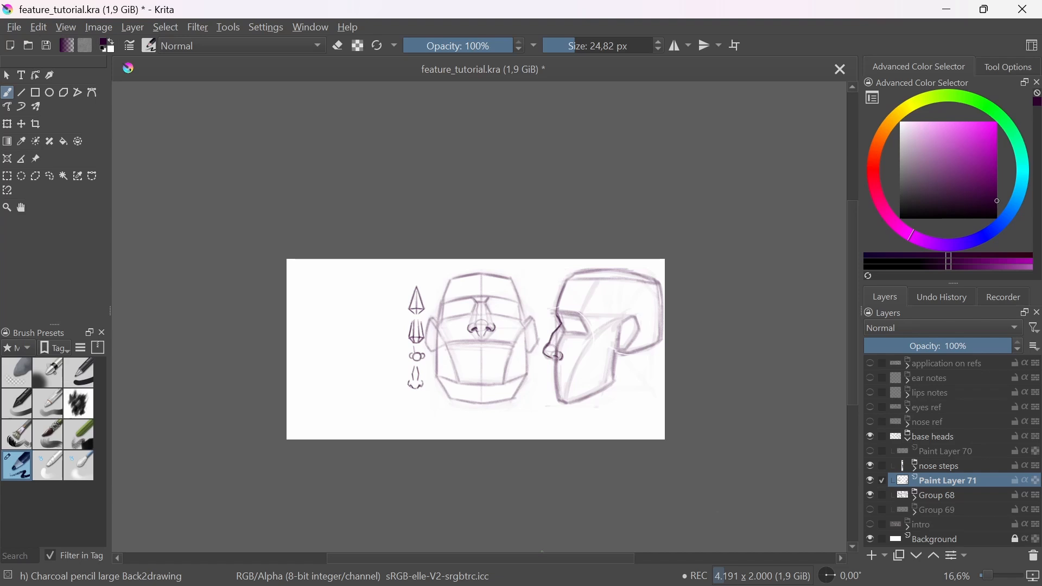
Step: Collapse and hide the base heads group, and show the application on refs group
click(910, 440)
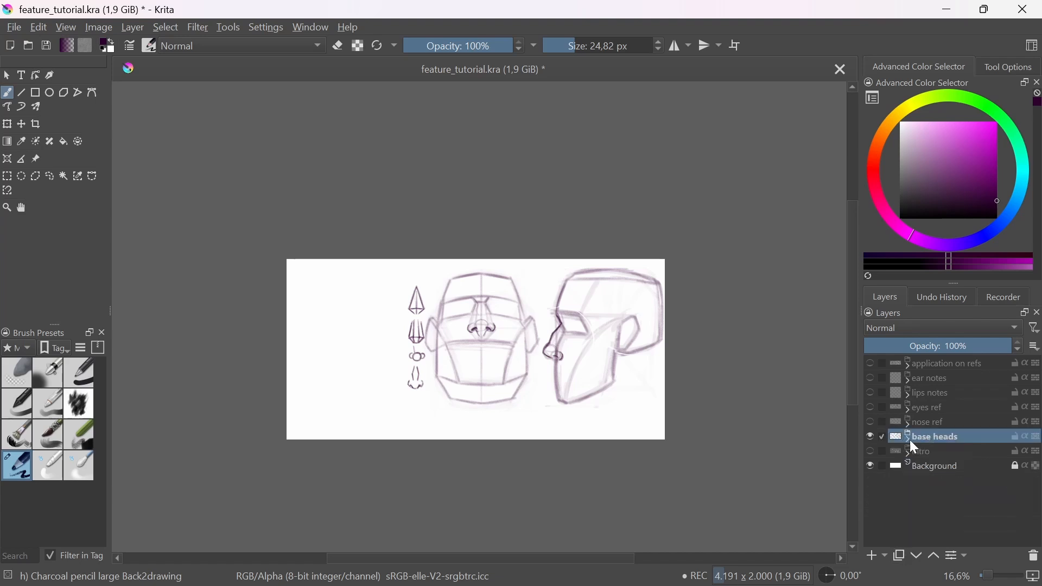
click(868, 436)
click(900, 363)
click(873, 363)
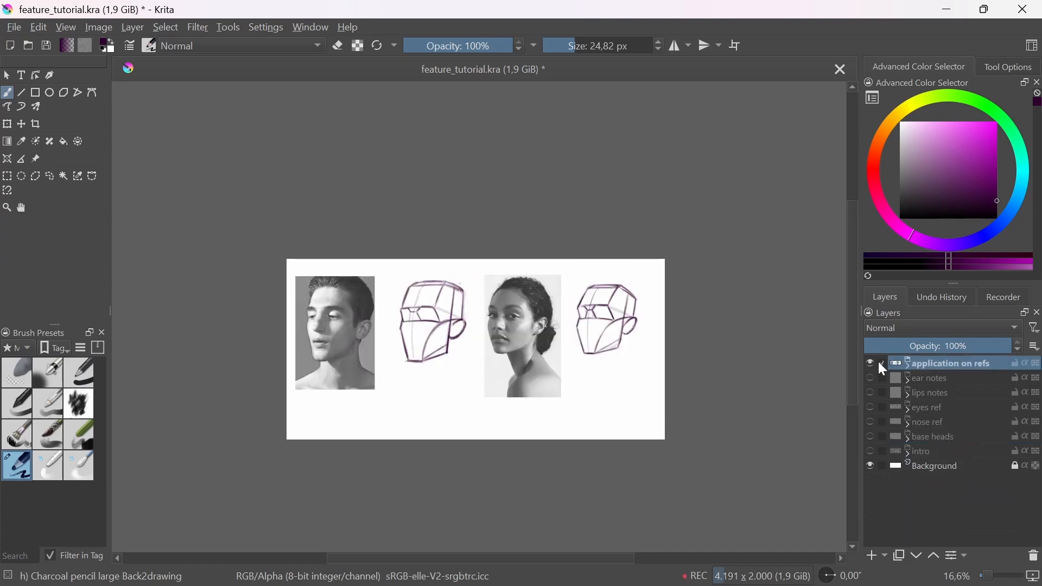
Step: Expand the application on refs group and lower the opacity of its topmost copied head-construction layer
click(908, 365)
drag(382, 320, 395, 260)
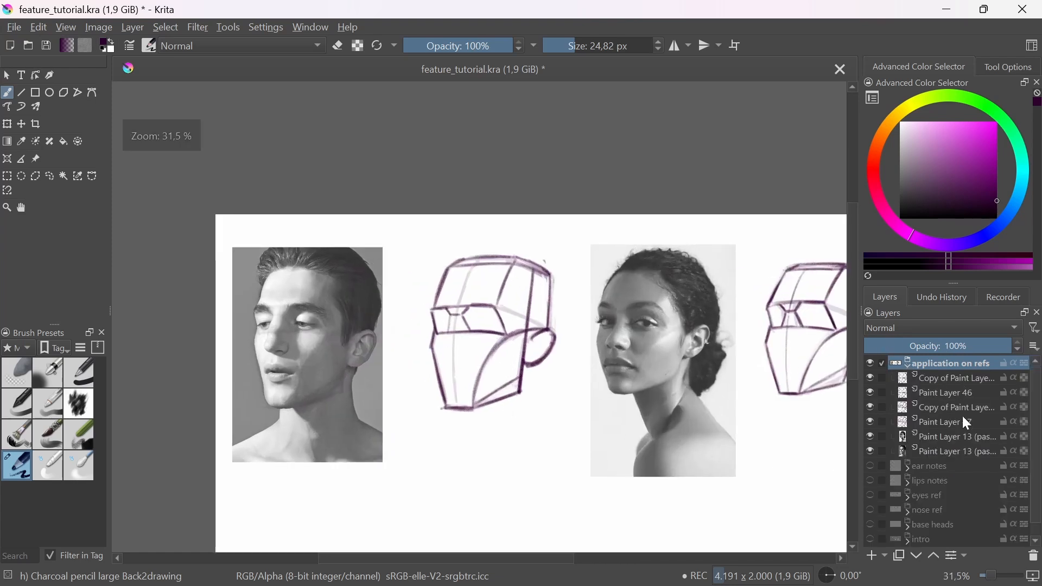
click(958, 377)
click(871, 378)
click(870, 378)
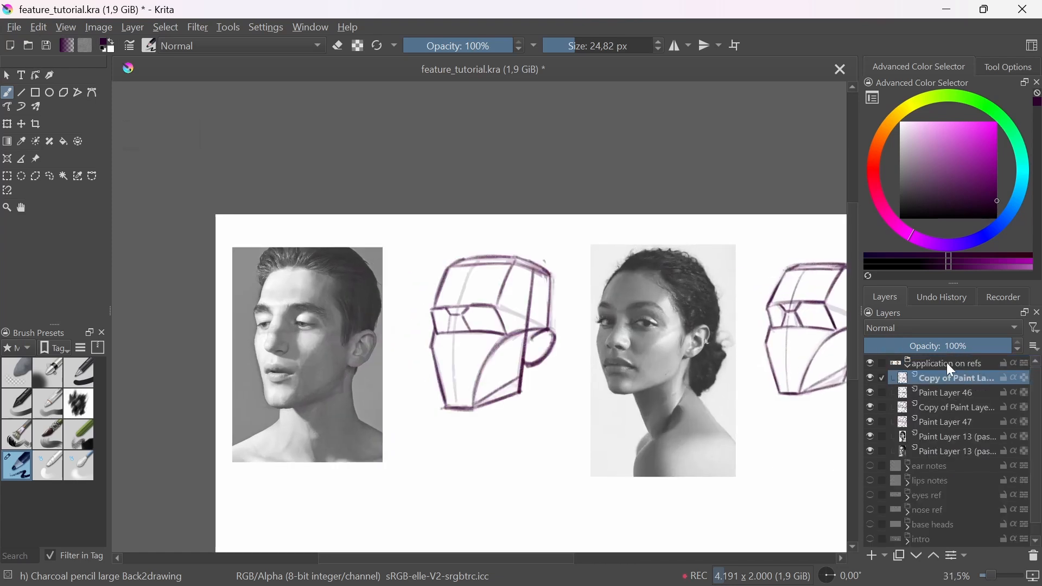
drag(973, 343, 955, 345)
Step: Lower the opacity of the copied construction layer for the woman's head to 70%
click(949, 394)
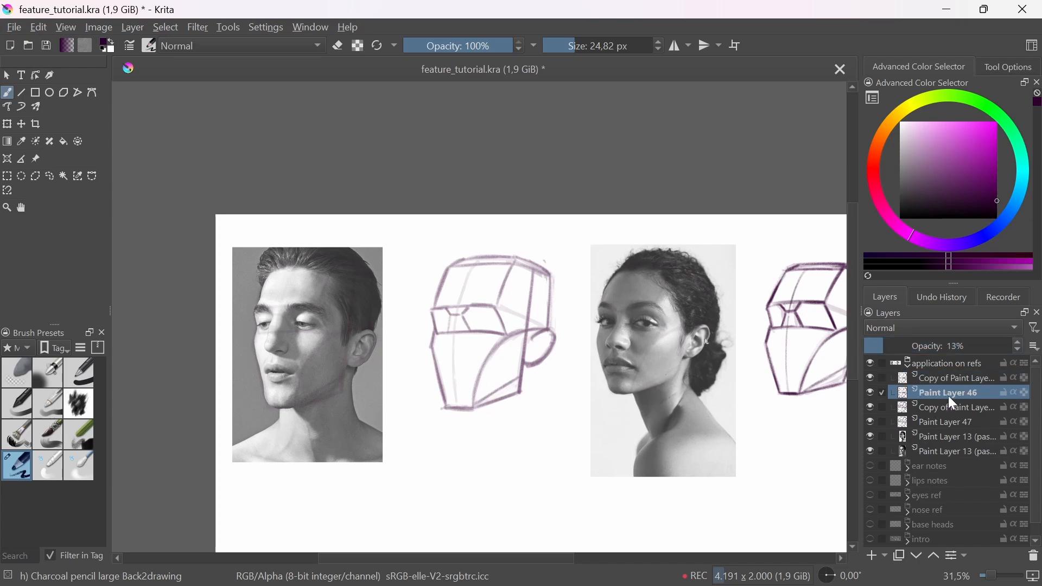
click(940, 408)
click(948, 423)
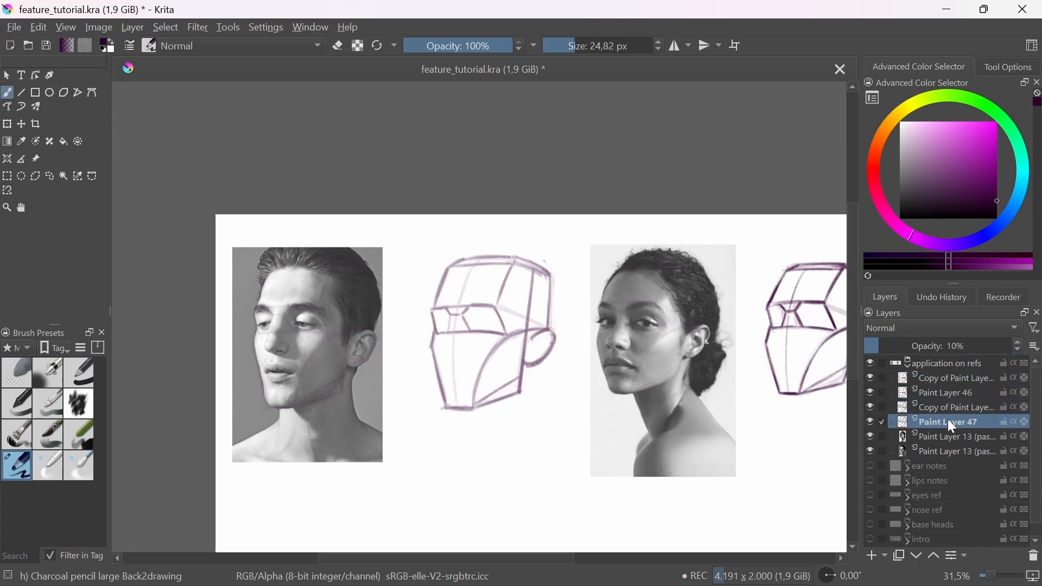
click(943, 407)
drag(929, 348, 968, 350)
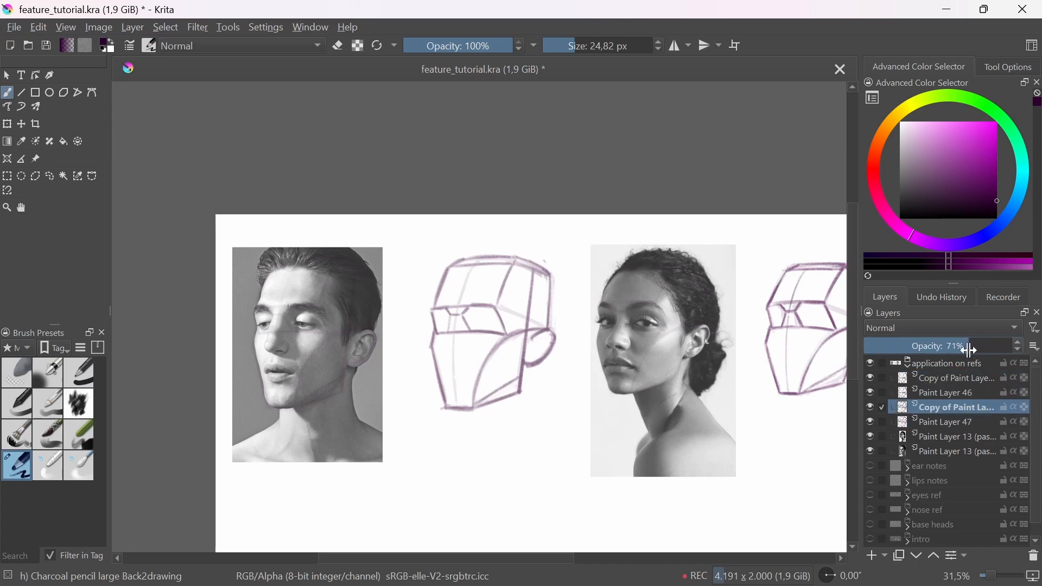
drag(662, 505, 623, 503)
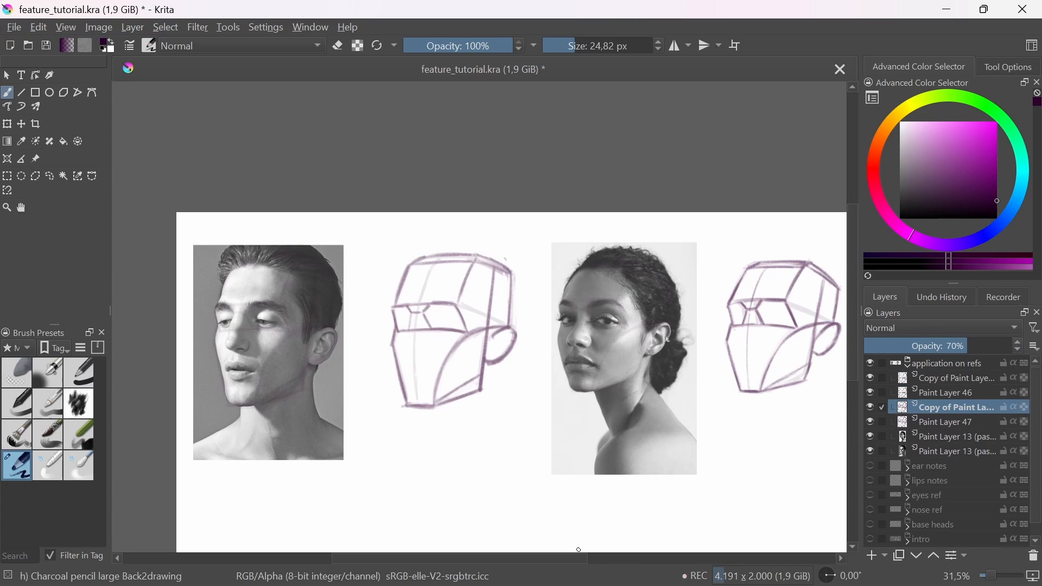
Step: Collapse and hide the application on refs group, then show and expand the nose ref group
click(908, 364)
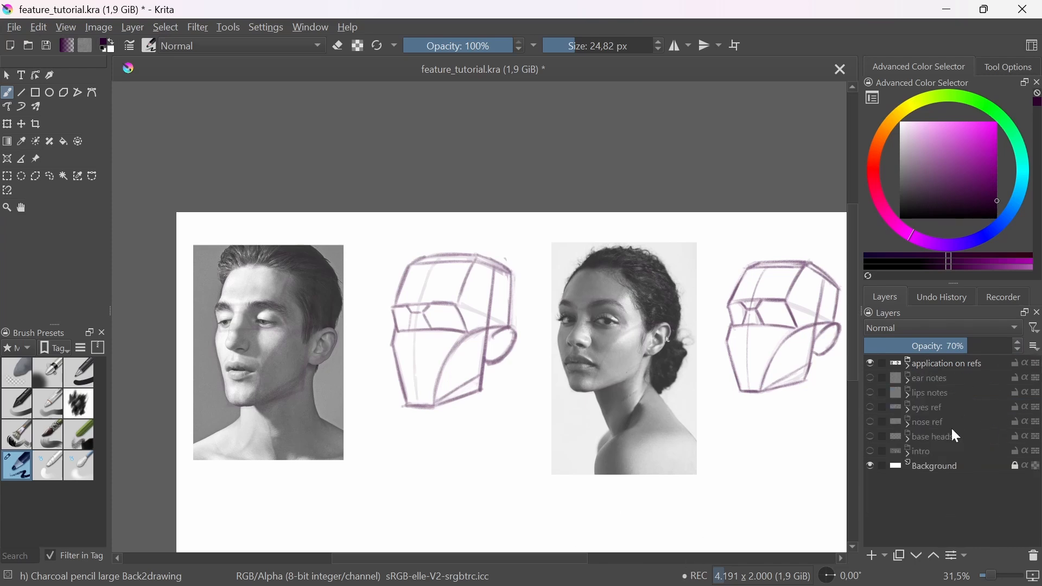
click(883, 420)
click(870, 364)
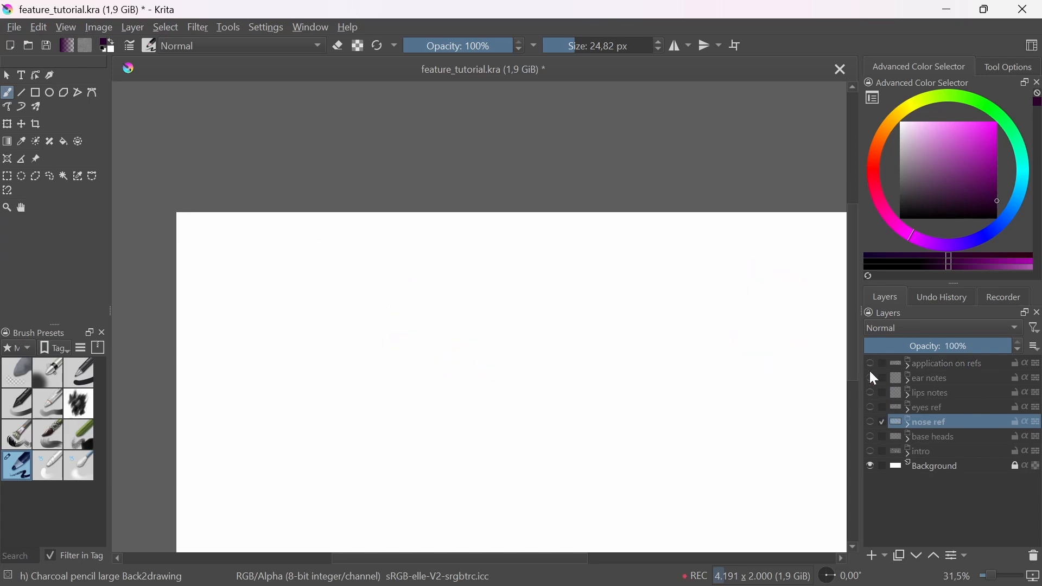
click(870, 422)
click(908, 422)
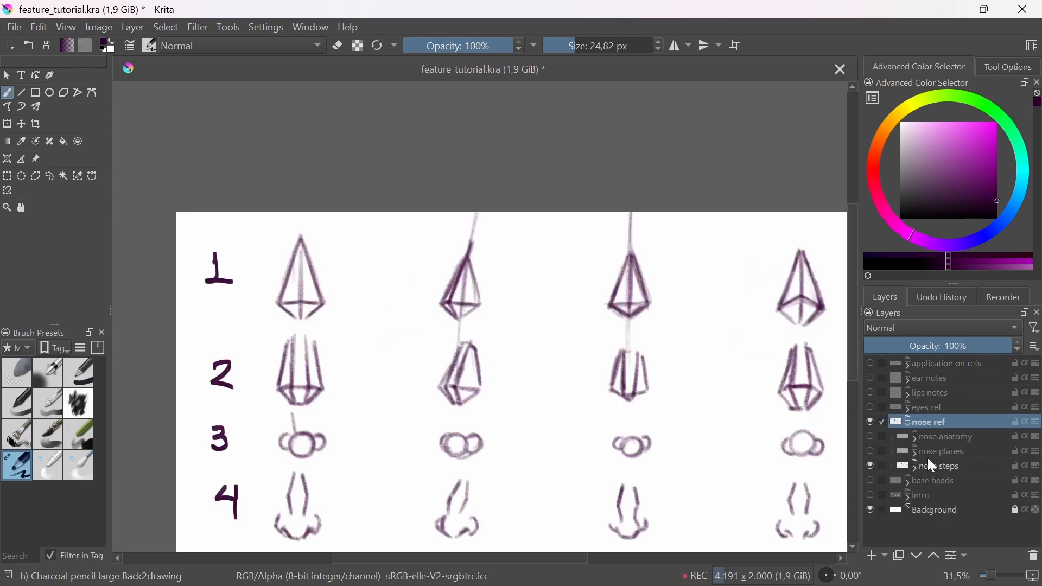
Step: Hide the nose steps group and show the nose planes group
click(871, 465)
click(870, 451)
drag(597, 525, 633, 488)
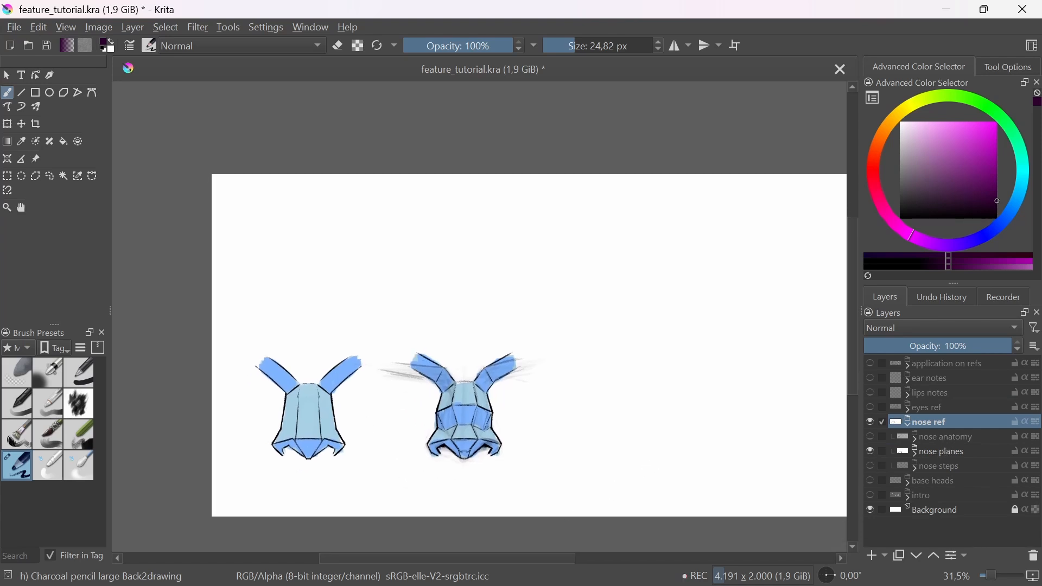
Step: Keep only the nose planes drawings visible and add a new paint layer at the top of the nose ref group
click(943, 438)
click(943, 453)
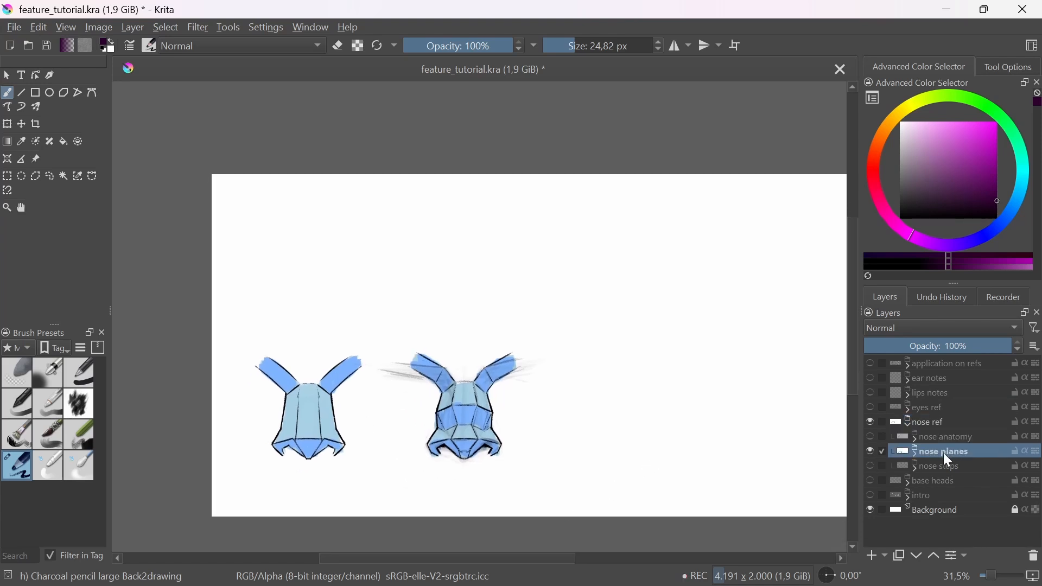
click(871, 451)
click(871, 451)
click(870, 466)
scroll(453, 395, up, 2)
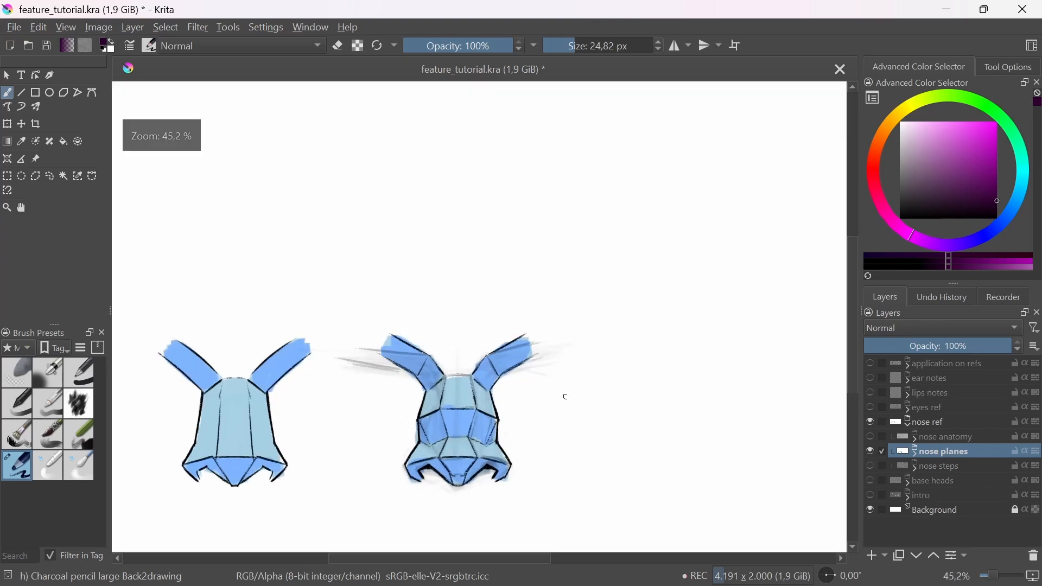
drag(469, 446, 560, 381)
scroll(560, 381, up, 1)
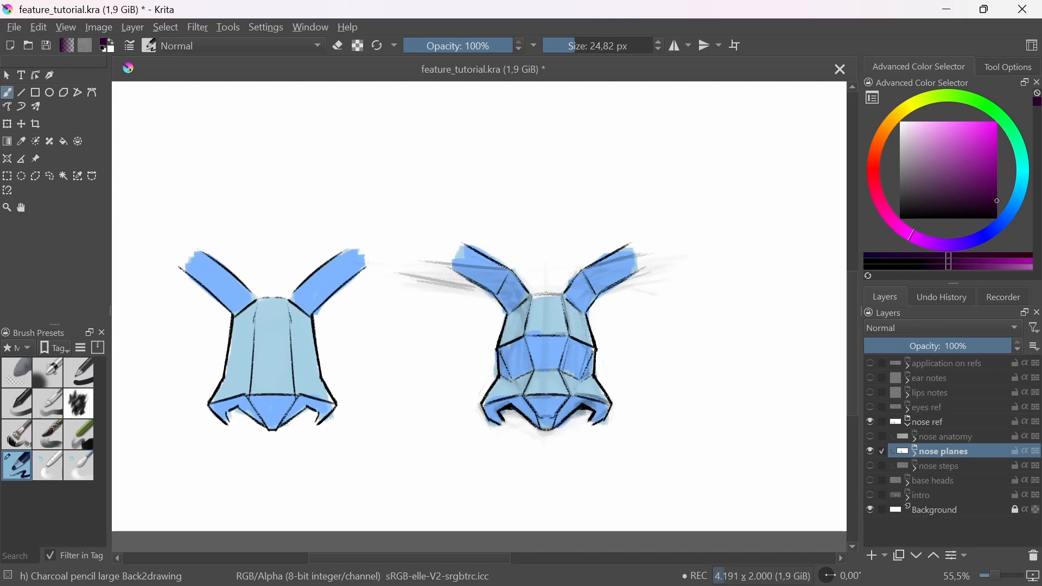
key(Insert)
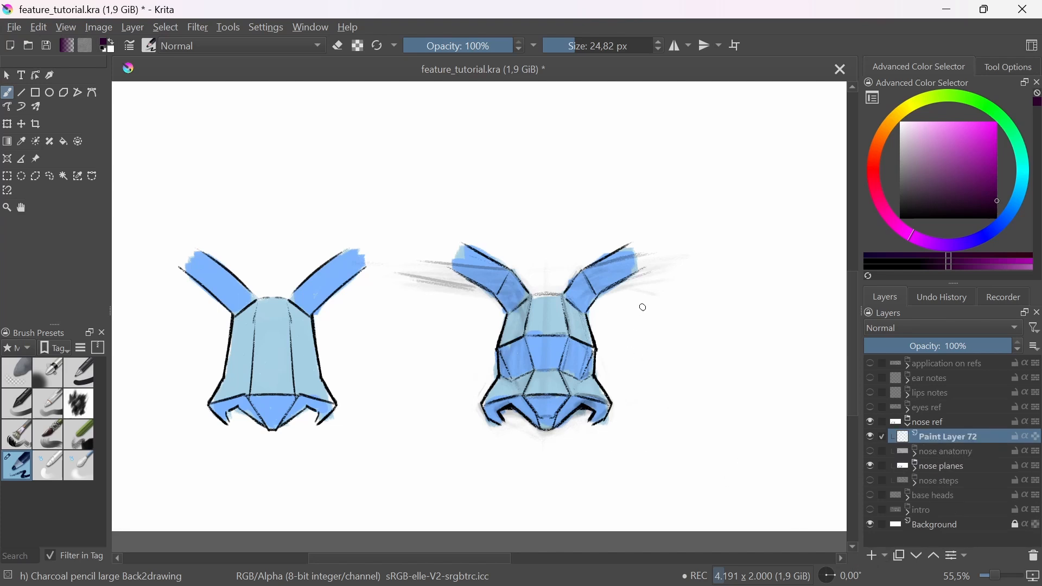
Step: Draw a curved arrow from the simple nose to the detailed one and outline the detailed nose's upper bridge planes
mouse_move(331, 349)
mouse_down()
mouse_move(480, 348)
mouse_move(436, 361)
mouse_up()
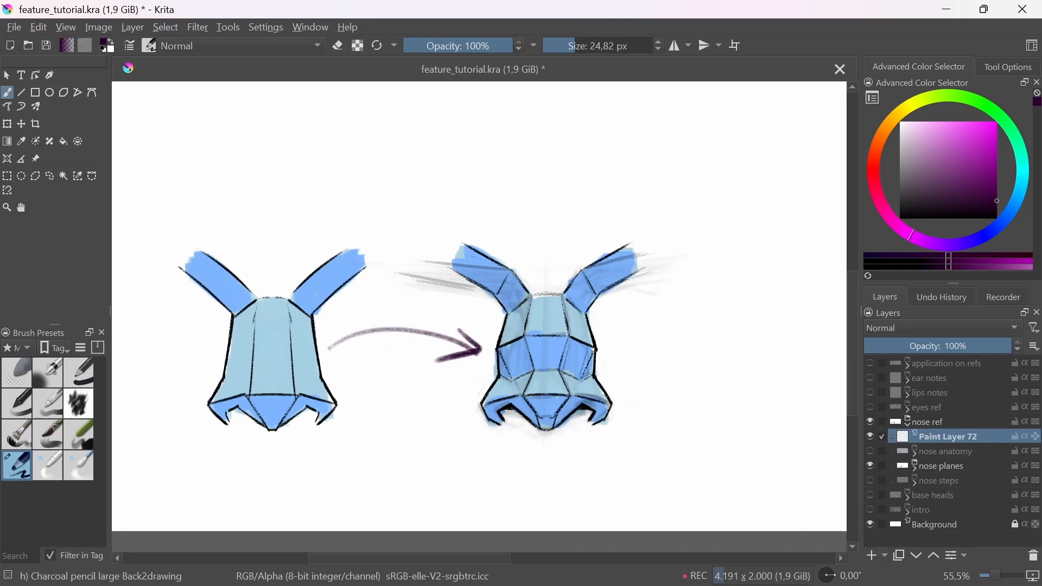
mouse_move(518, 309)
mouse_down()
mouse_move(503, 340)
mouse_move(517, 313)
mouse_up()
mouse_move(523, 341)
mouse_down()
mouse_move(531, 296)
mouse_move(533, 335)
mouse_up()
drag(566, 297, 575, 336)
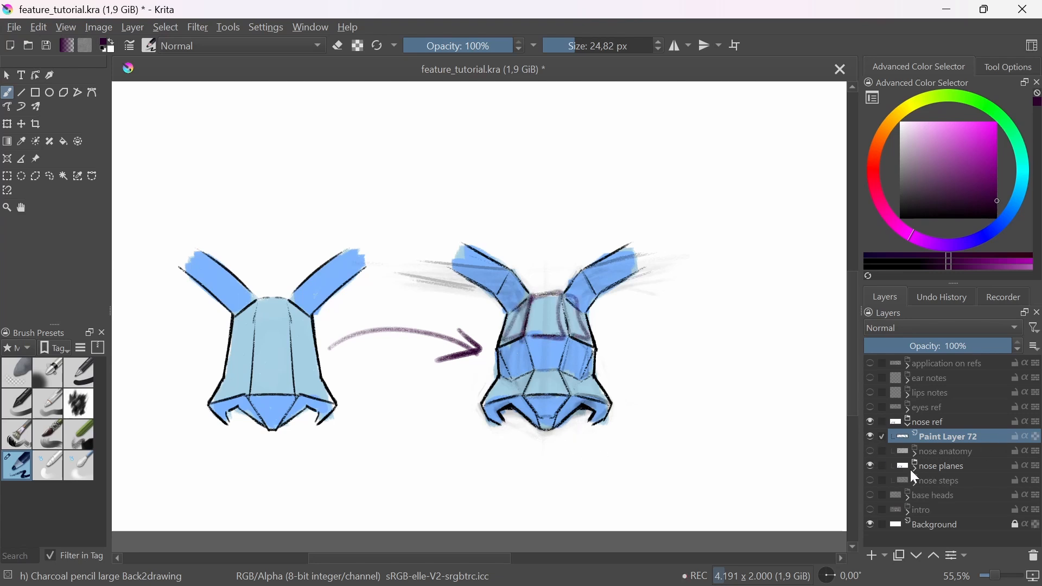
Step: Show the nose anatomy group in place of the nose planes and their markup layer, and add a new paint layer at the top of nose ref
click(868, 453)
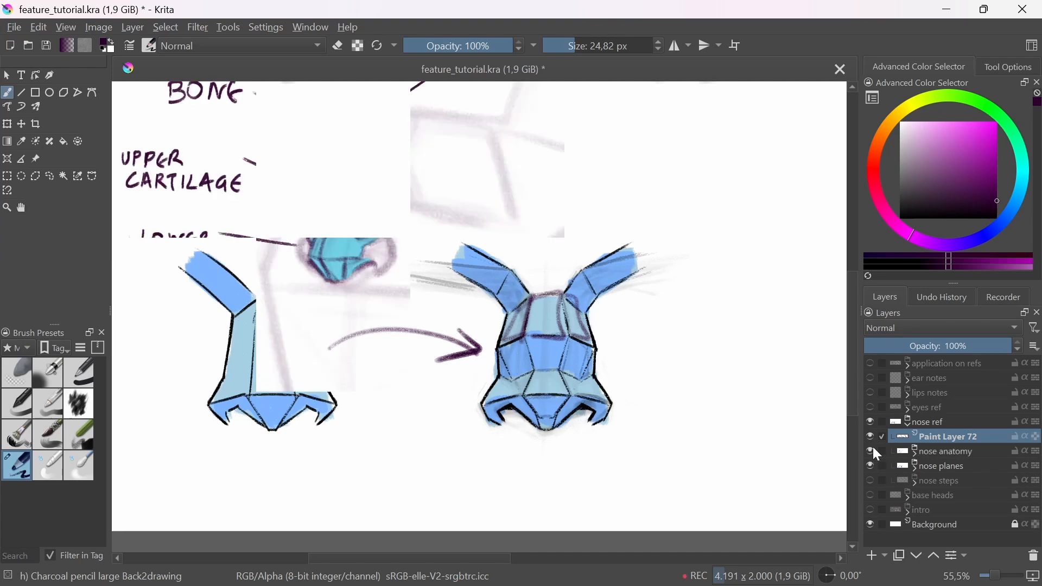
click(869, 442)
click(870, 466)
drag(626, 356, 652, 382)
drag(670, 353, 649, 408)
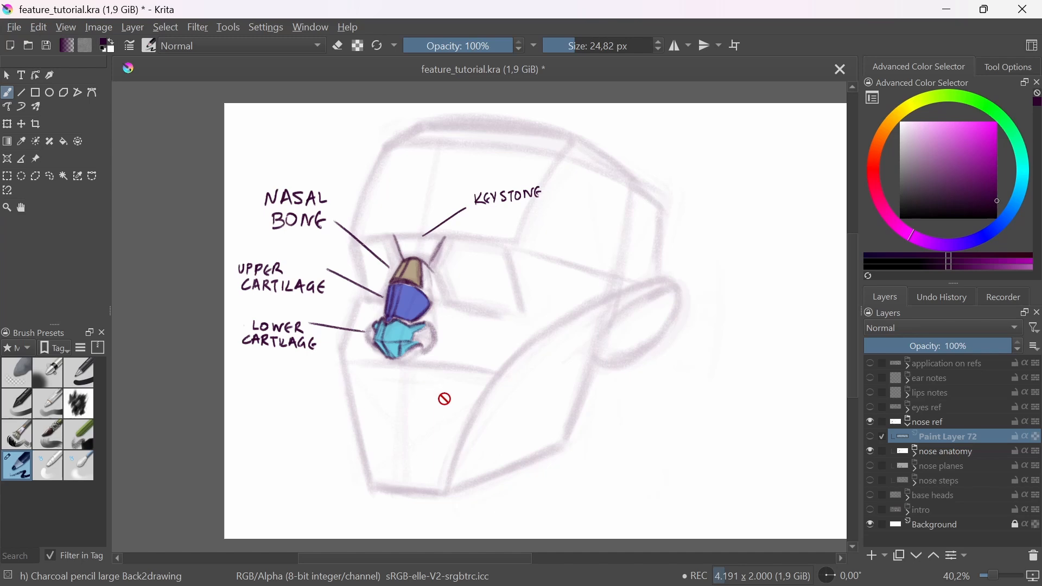
drag(405, 305, 489, 426)
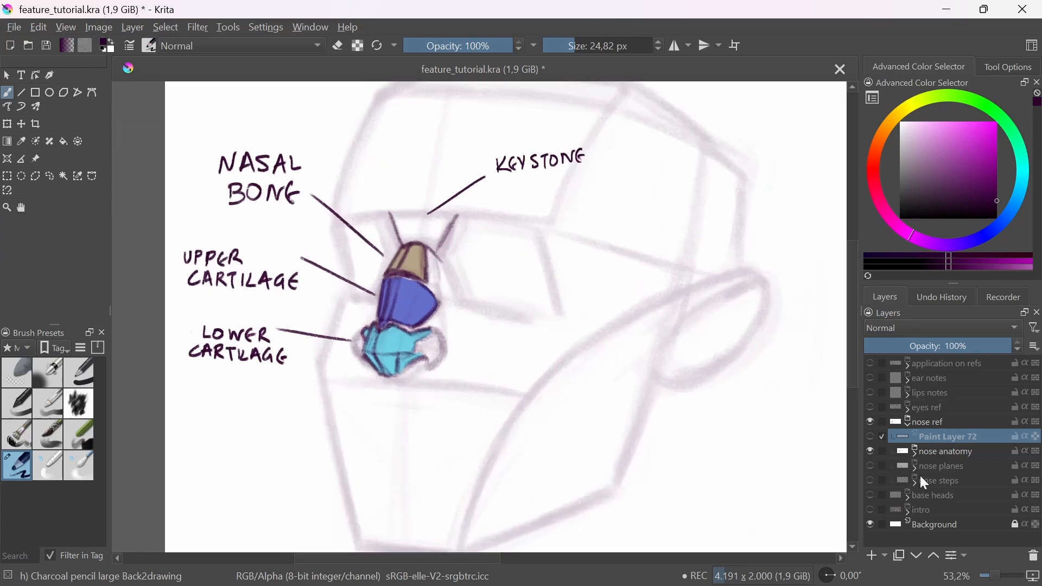
click(874, 555)
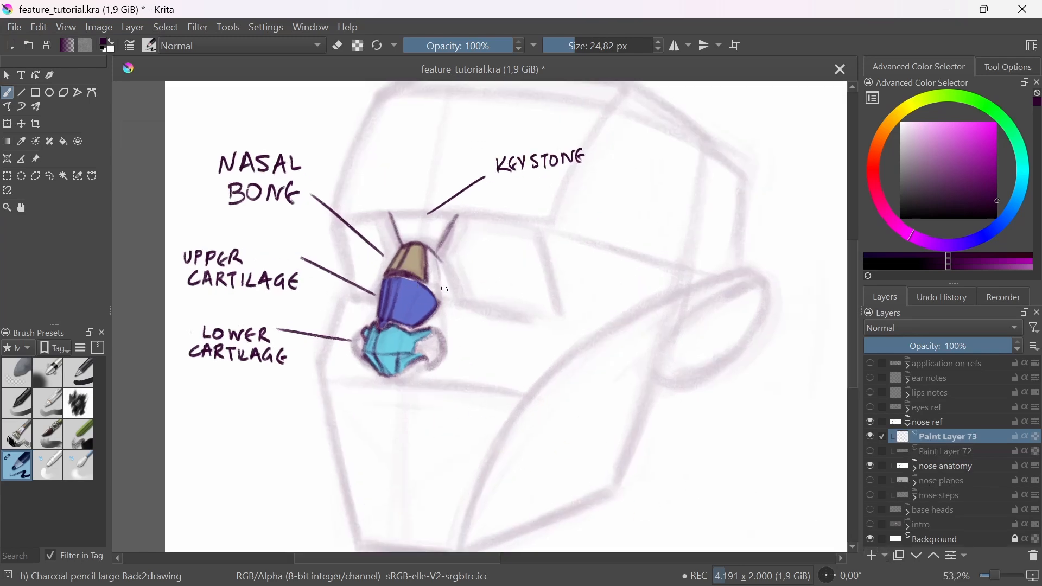
drag(380, 270, 395, 249)
mouse_move(395, 248)
mouse_down()
mouse_move(374, 282)
mouse_move(371, 313)
mouse_move(350, 336)
mouse_move(351, 363)
mouse_up()
drag(307, 401, 369, 351)
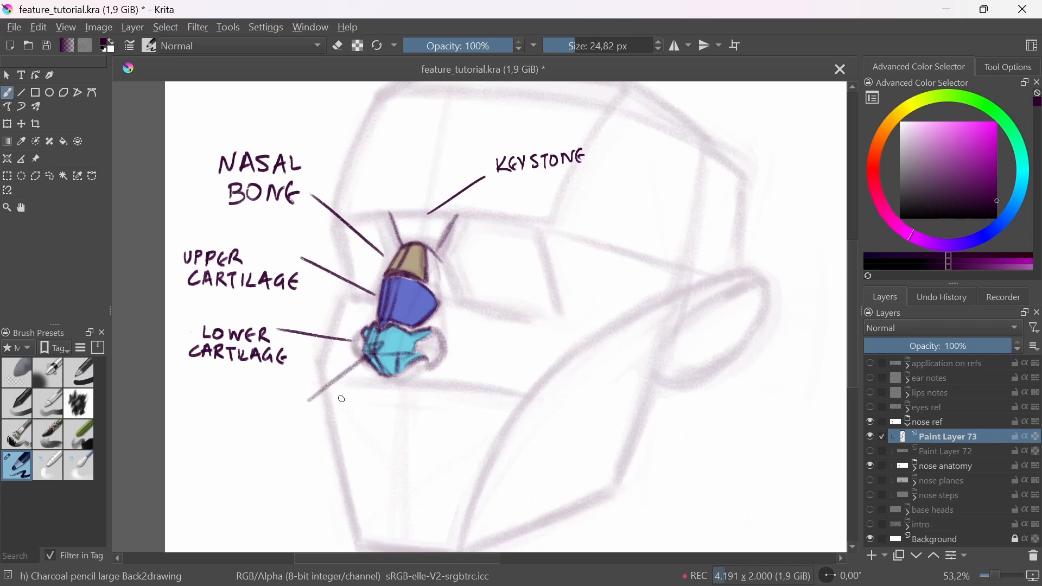
key(shift+Delete)
key(ctrl+z)
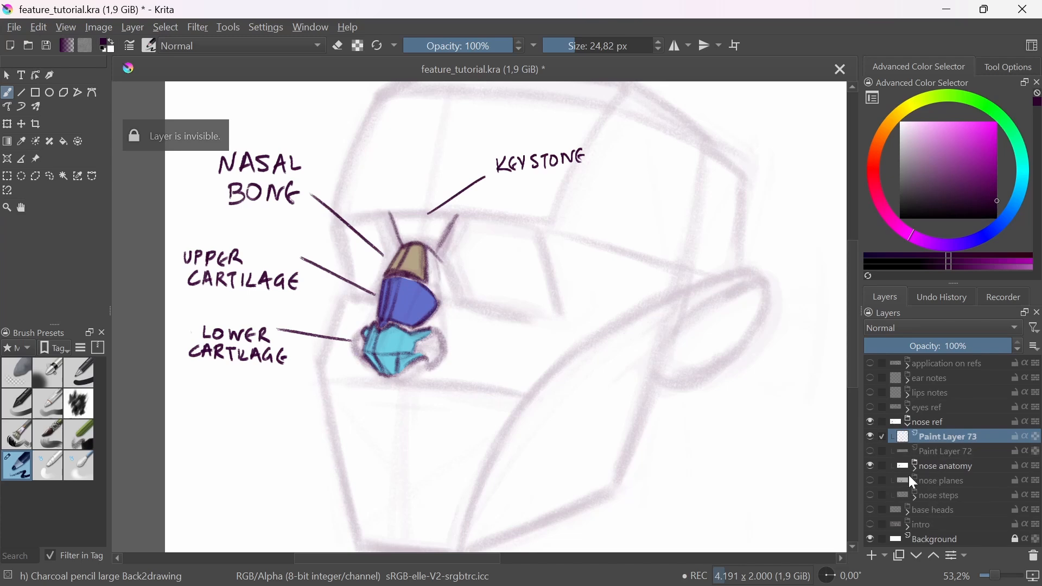
Step: Draw a diagonal arrow on the new layer pointing up to the light blue lower cartilage from below the nose
drag(303, 405, 363, 356)
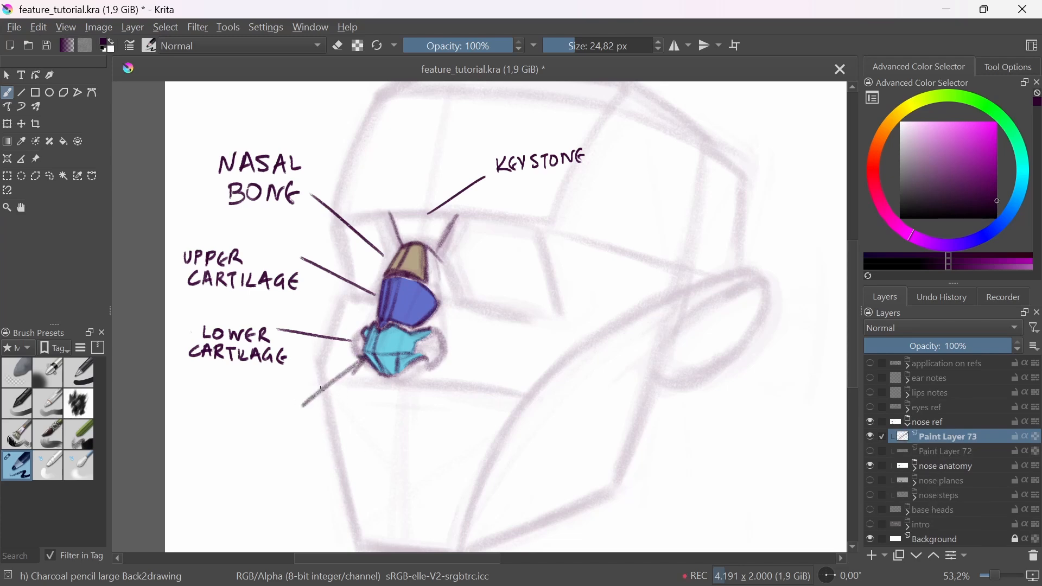
mouse_move(305, 403)
mouse_down()
mouse_move(360, 358)
mouse_move(353, 377)
mouse_up()
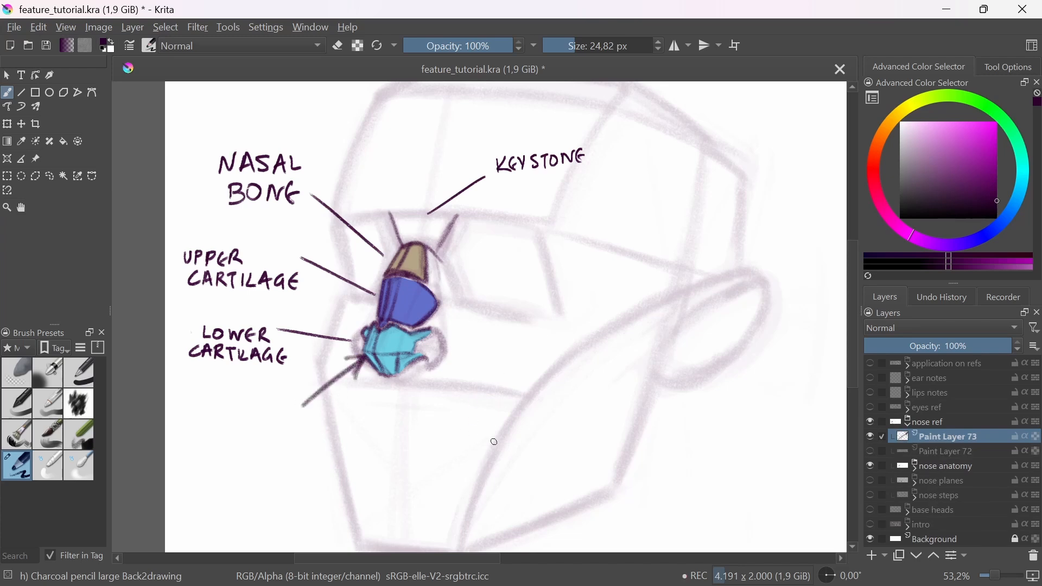
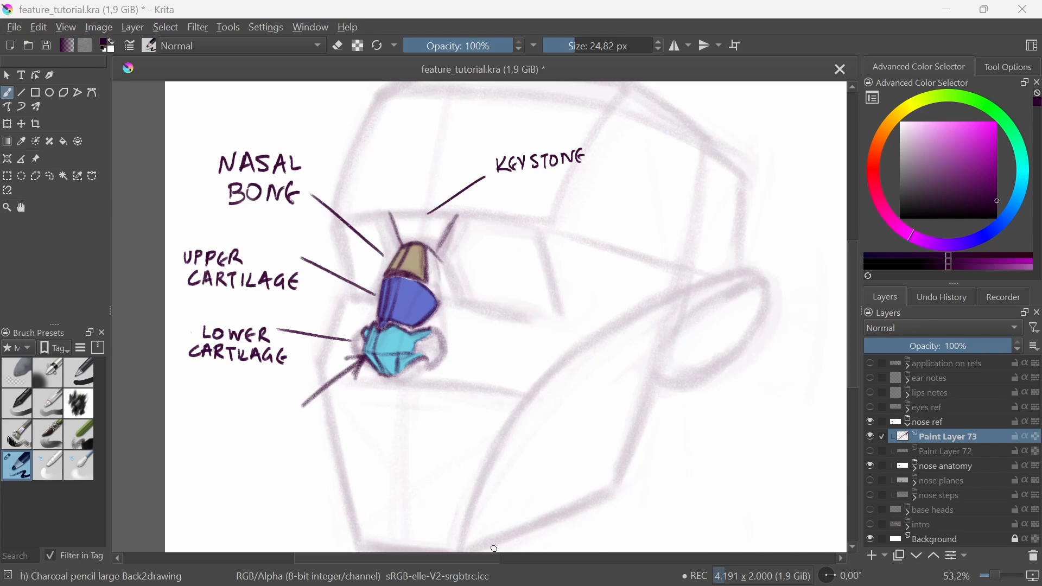
Step: Hide the nose ref group, show the application on refs group, and add a new paint layer above it
click(872, 421)
click(936, 369)
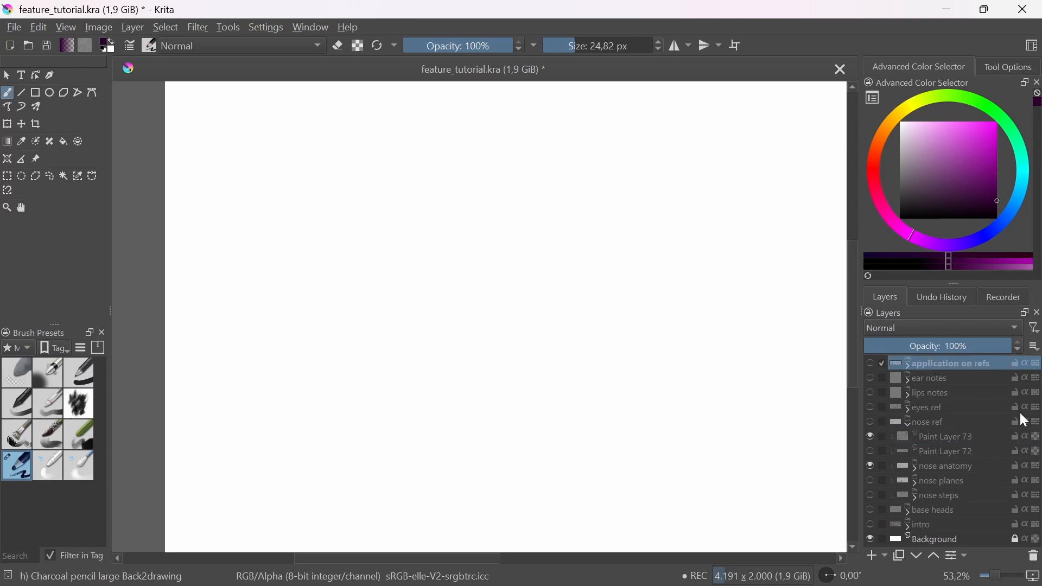
click(870, 363)
drag(620, 379, 625, 399)
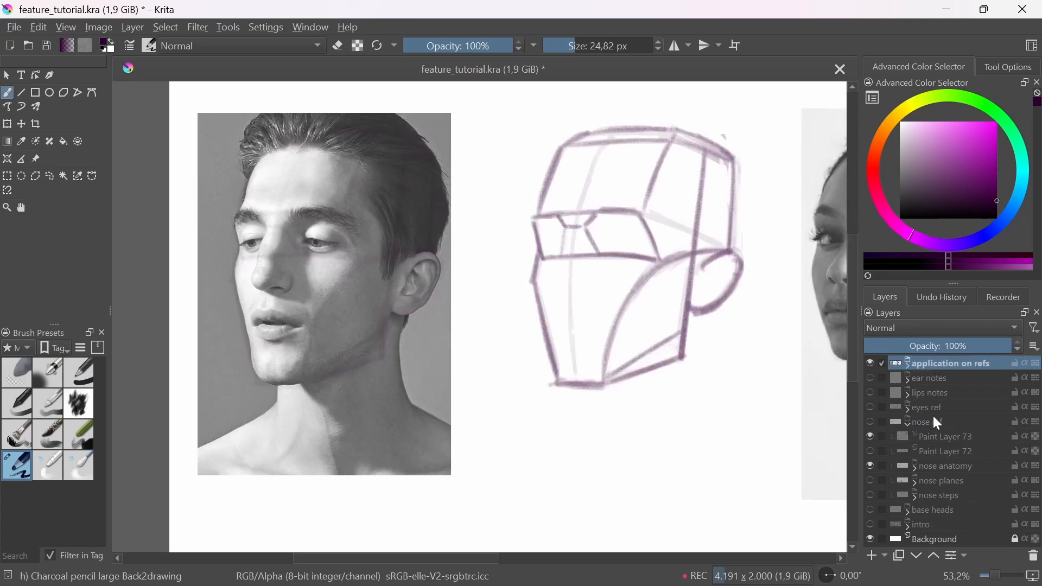
click(909, 363)
click(909, 363)
click(877, 556)
drag(280, 230, 289, 278)
scroll(289, 278, up, 5)
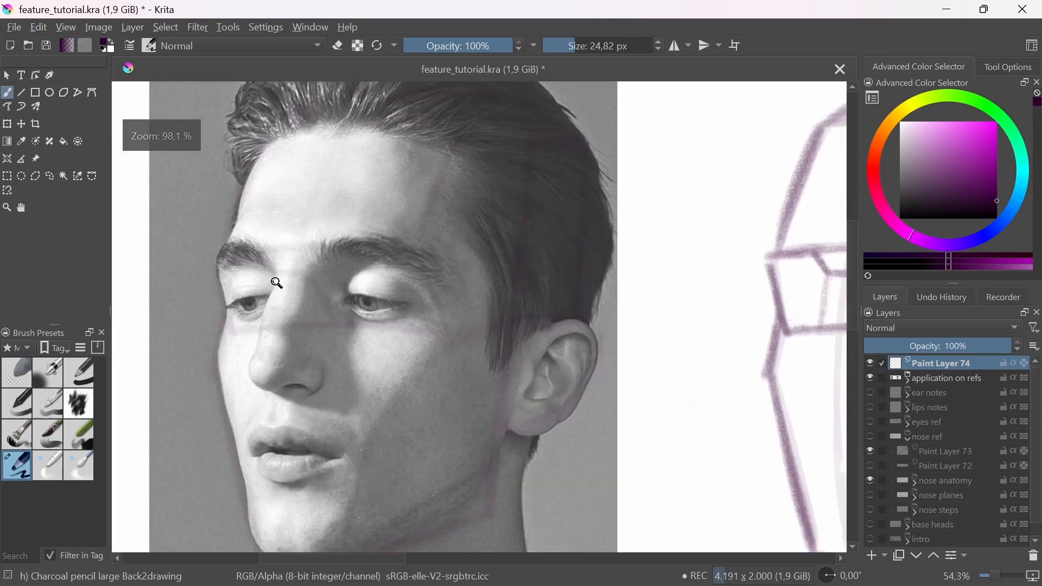
drag(246, 325, 242, 377)
drag(279, 261, 243, 327)
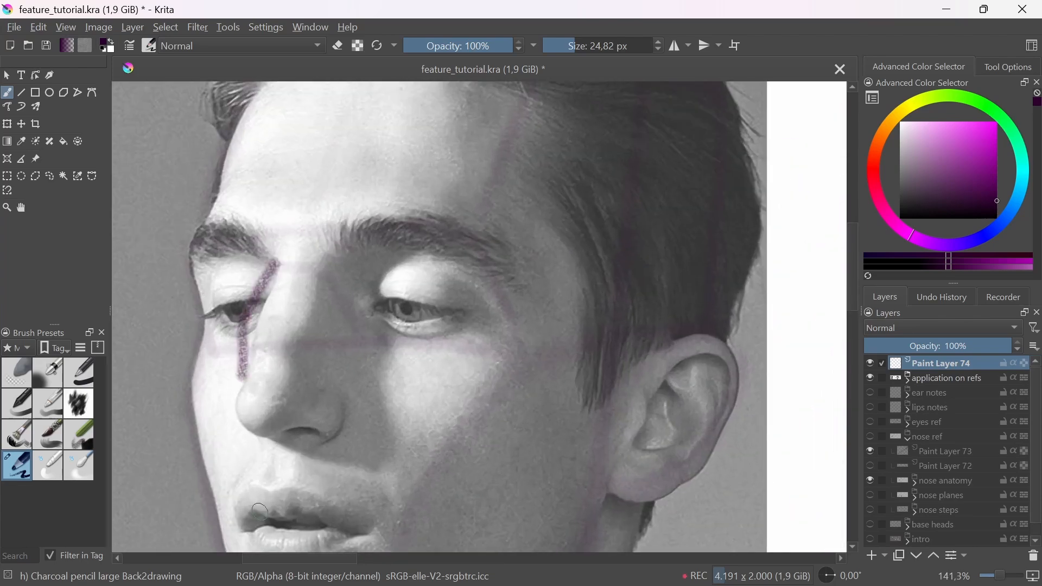
drag(338, 300, 327, 374)
drag(554, 444, 251, 426)
drag(463, 388, 461, 451)
mouse_move(632, 344)
mouse_down()
mouse_move(647, 319)
mouse_move(609, 359)
mouse_up()
key(ctrl+z)
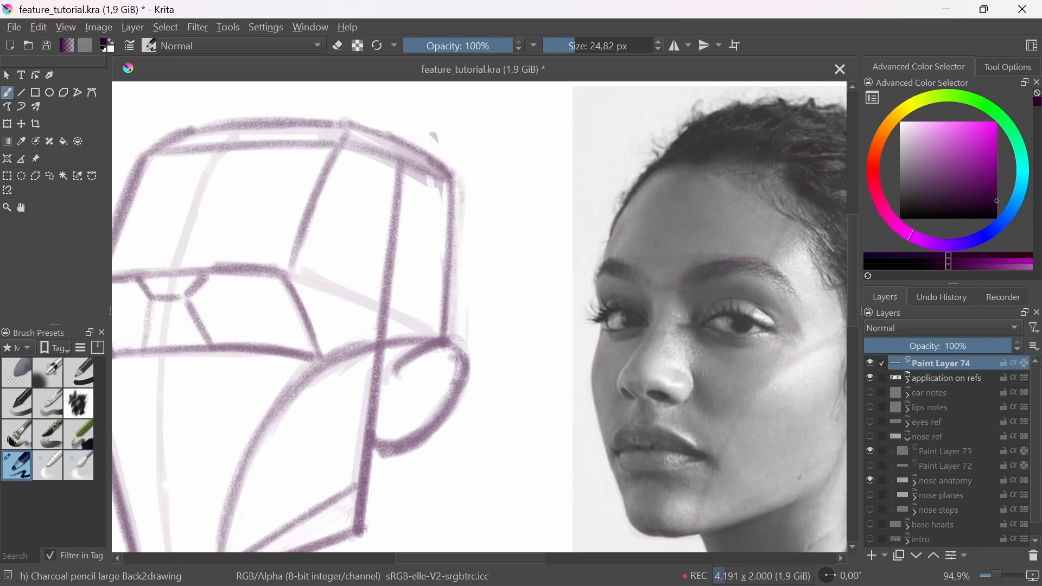
mouse_move(639, 298)
mouse_down()
mouse_move(594, 374)
mouse_move(641, 435)
mouse_up()
key(ctrl+z)
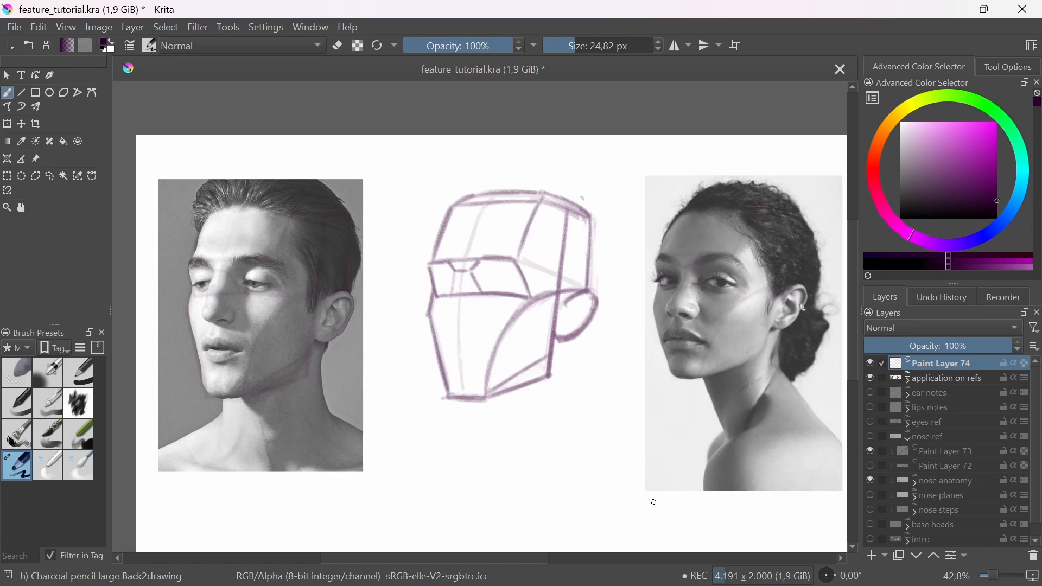
Step: Sketch the brow line, the near temple edge and the forehead plane over the man's photo
drag(458, 435, 483, 440)
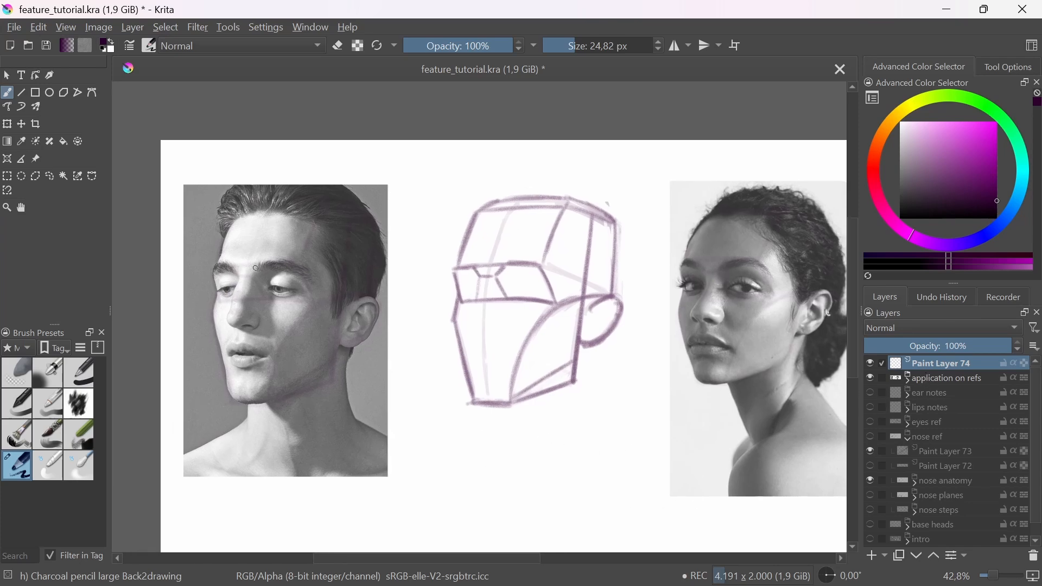
drag(209, 264, 314, 264)
mouse_move(318, 217)
mouse_down()
mouse_move(301, 257)
mouse_move(313, 301)
mouse_up()
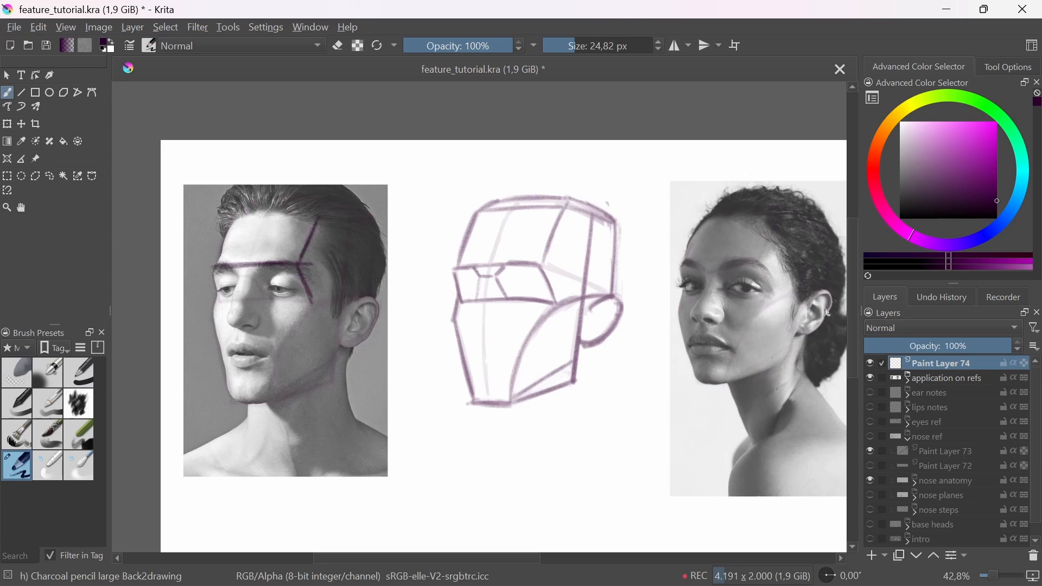
drag(236, 220, 219, 262)
drag(230, 219, 326, 212)
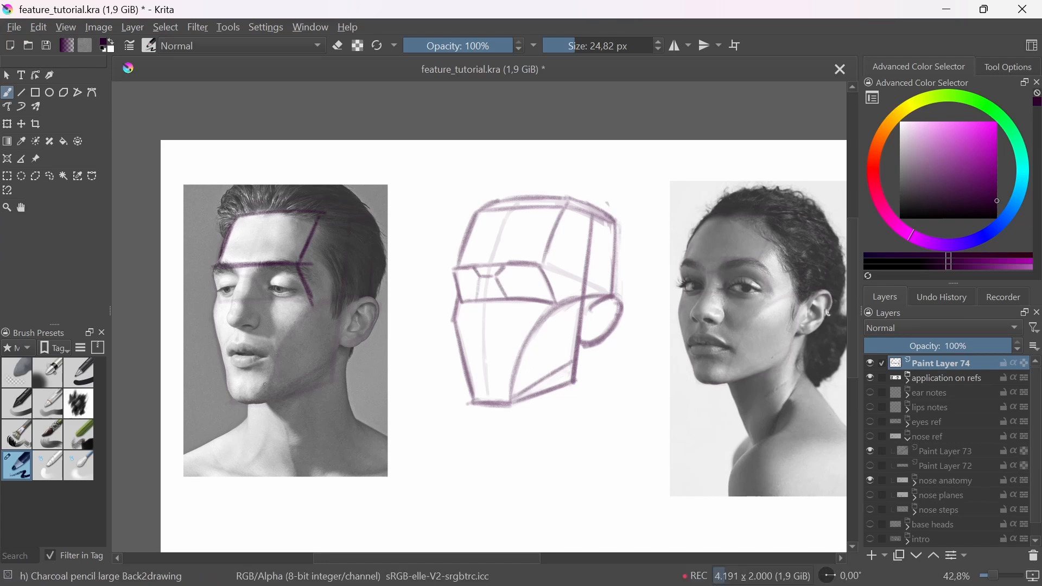
Step: Sketch the cheek curve, jaw planes, chin and far side of the face over the man's photo
mouse_move(267, 396)
mouse_down()
mouse_move(313, 303)
mouse_move(365, 293)
mouse_up()
key(ctrl+z)
mouse_move(266, 396)
mouse_down()
mouse_move(289, 333)
mouse_move(358, 296)
mouse_move(379, 310)
mouse_move(342, 348)
mouse_up()
drag(351, 306, 329, 386)
drag(341, 318, 334, 366)
drag(269, 398, 331, 360)
mouse_move(271, 398)
mouse_down()
mouse_move(321, 367)
mouse_move(268, 405)
mouse_move(235, 402)
mouse_move(265, 405)
mouse_up()
drag(213, 312, 230, 402)
Step: Close the eye-socket band below the brow line on the man's photo and join it to the far cheekbone
mouse_move(214, 269)
mouse_down()
mouse_move(220, 300)
mouse_move(218, 290)
mouse_move(300, 300)
mouse_up()
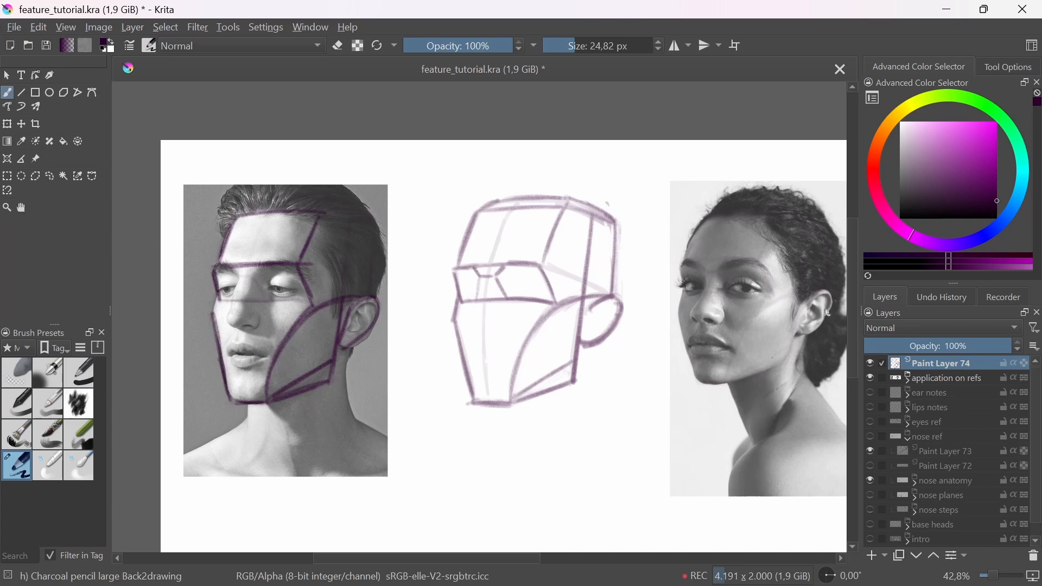
drag(222, 301, 309, 299)
drag(219, 293, 212, 318)
drag(274, 201, 241, 377)
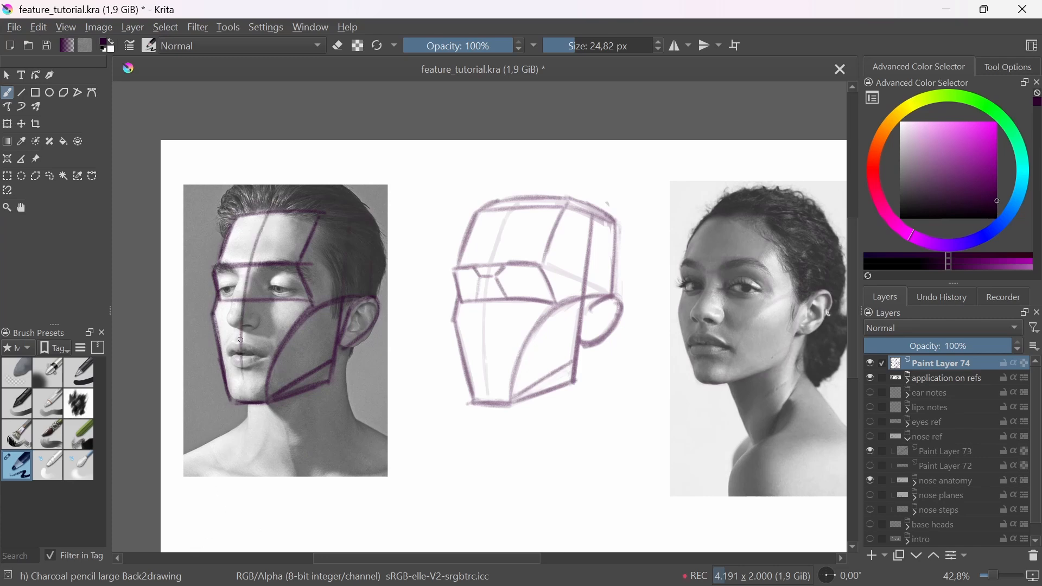
key(ctrl+z)
drag(238, 293, 246, 400)
drag(246, 267, 243, 394)
drag(236, 301, 237, 376)
mouse_move(267, 217)
mouse_down()
mouse_move(238, 301)
mouse_move(245, 403)
mouse_move(259, 220)
mouse_move(237, 319)
mouse_up()
key(ctrl+z)
key(ctrl+z)
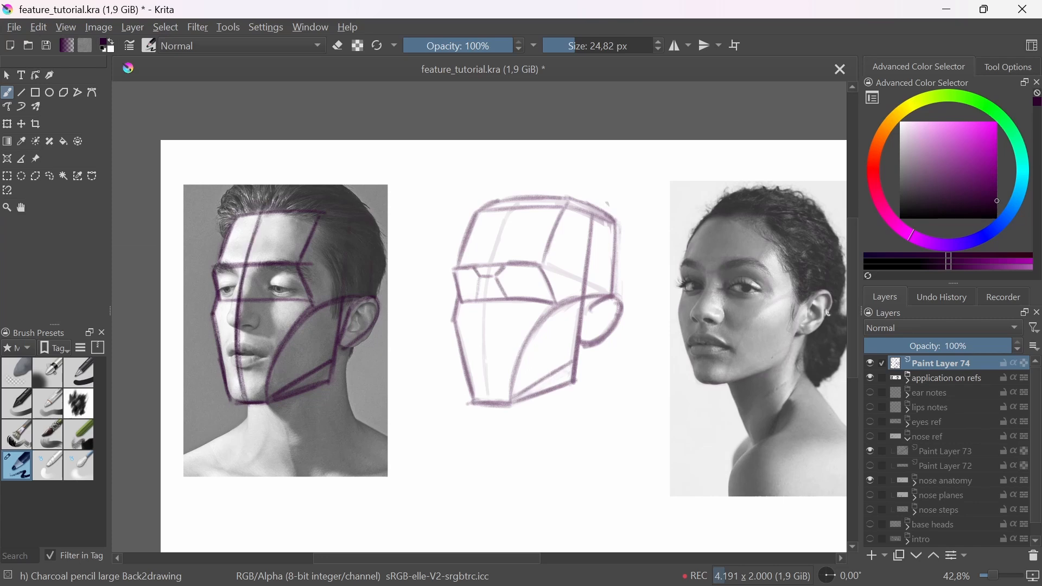
key(ctrl+z)
key(ctrl+z)
key(ctrl+z)
Step: Draw the face's centre line from the hairline down to the chin over the man's photo
drag(262, 208, 241, 307)
mouse_move(239, 347)
mouse_down()
mouse_move(260, 220)
mouse_move(239, 374)
mouse_move(247, 404)
mouse_up()
key(ctrl+z)
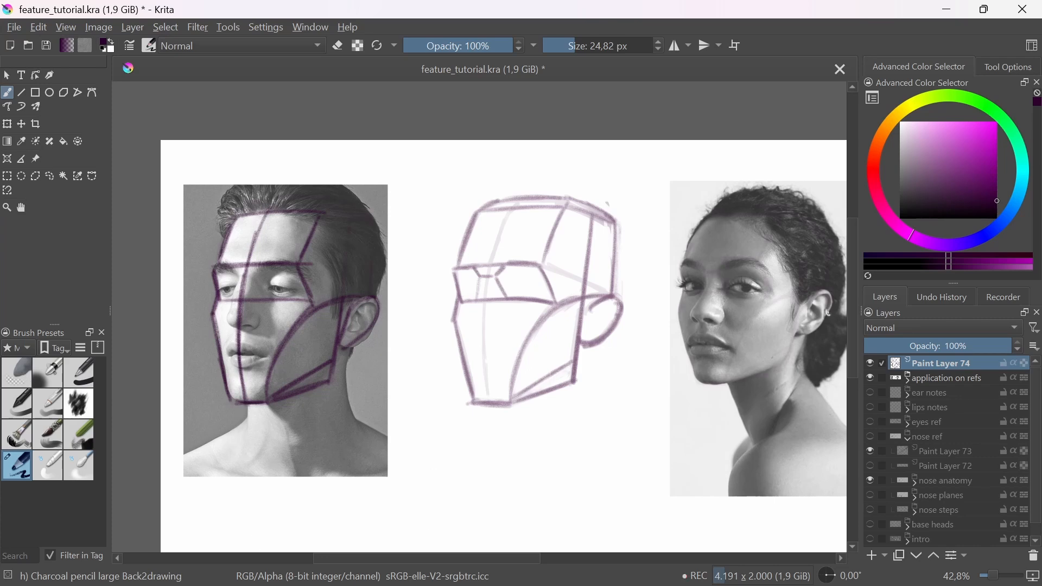
Step: Sketch the head's side-plane lines above the ear and lighten the photo's construction lines with the soft eraser
mouse_move(370, 228)
mouse_down()
mouse_move(367, 299)
mouse_move(346, 296)
mouse_up()
drag(326, 211, 365, 230)
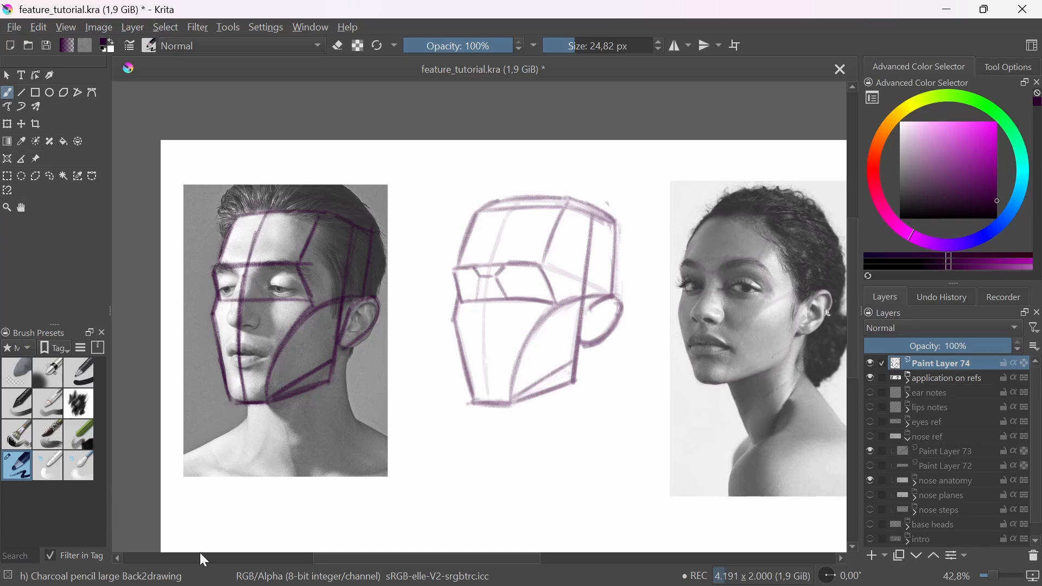
click(17, 372)
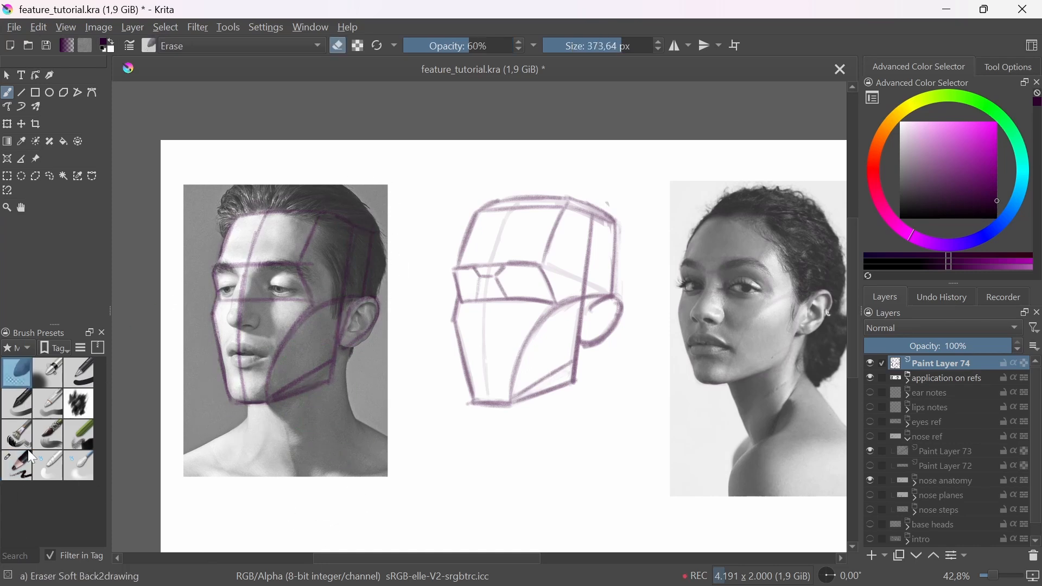
click(18, 465)
Step: With the charcoal pencil, draw the nose's ridge from the brow to the tip and angle it back to the base on the man's photo
drag(248, 265, 226, 330)
key(ctrl+z)
key(ctrl+z)
key(ctrl+z)
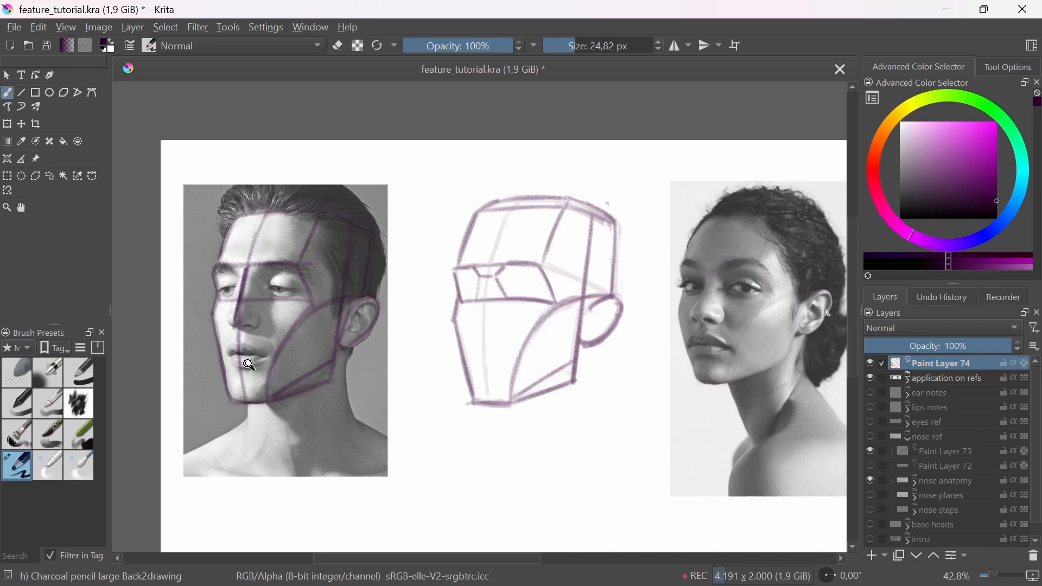
scroll(237, 286, up, 3)
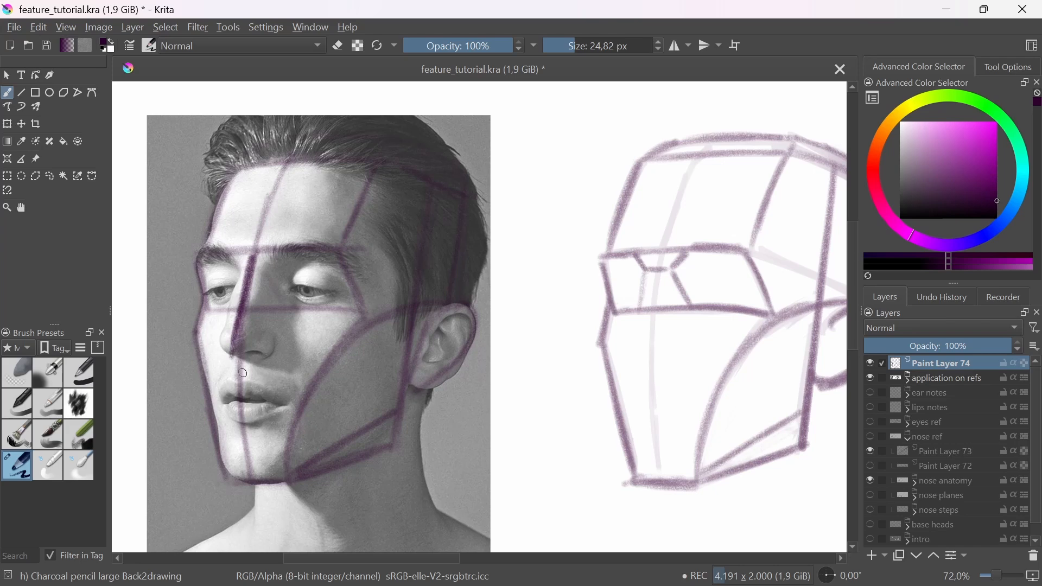
mouse_move(255, 249)
mouse_down()
mouse_move(231, 340)
mouse_move(247, 355)
mouse_up()
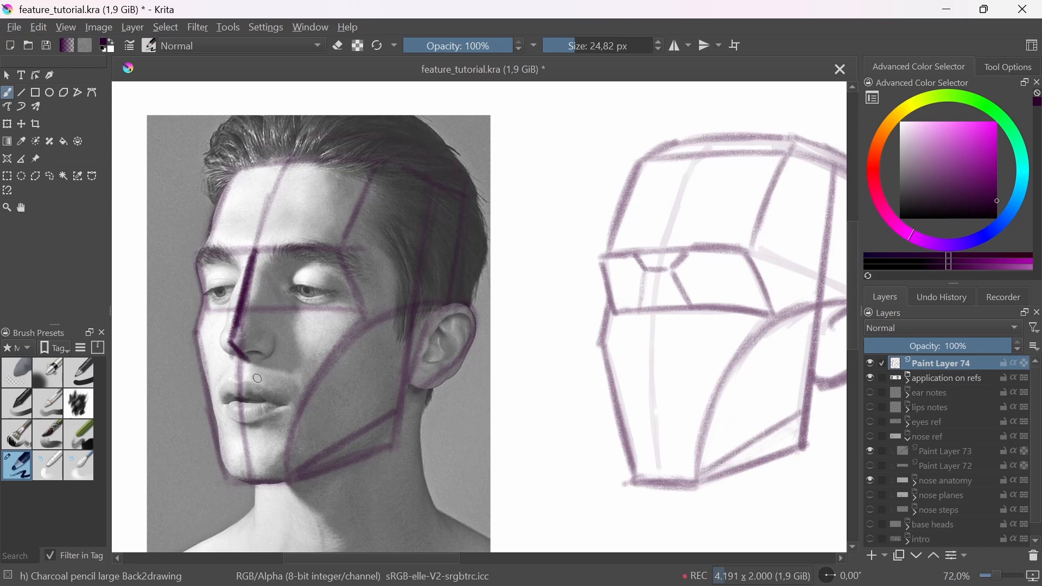
Step: Set the brush size to 16,15 px and complete the simple wedge nose on the photo with its underside and both side edges
key(bracketleft)
key(bracketleft)
mouse_move(228, 341)
mouse_down()
mouse_move(271, 350)
mouse_move(223, 345)
mouse_up()
drag(229, 350, 219, 358)
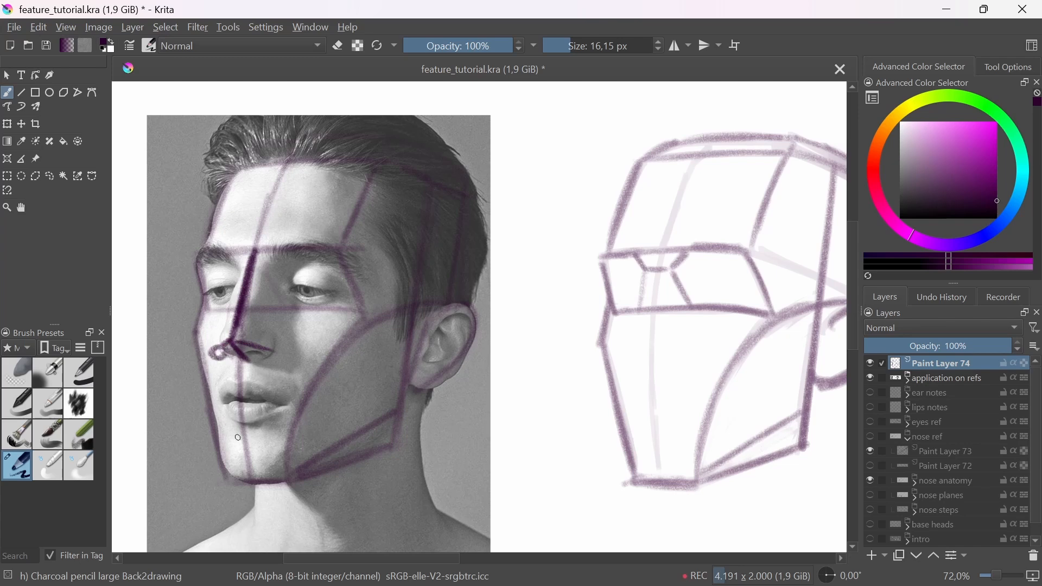
key(ctrl+z)
mouse_move(238, 292)
mouse_down()
mouse_move(220, 345)
mouse_move(253, 252)
mouse_move(222, 345)
mouse_up()
mouse_move(253, 250)
mouse_down()
mouse_move(272, 348)
mouse_move(270, 335)
mouse_move(267, 348)
mouse_move(229, 351)
mouse_move(239, 359)
mouse_move(273, 350)
mouse_up()
Step: Draw the simple nose's ridge and far side edge on the base head, running down from the brow line
drag(623, 381, 530, 395)
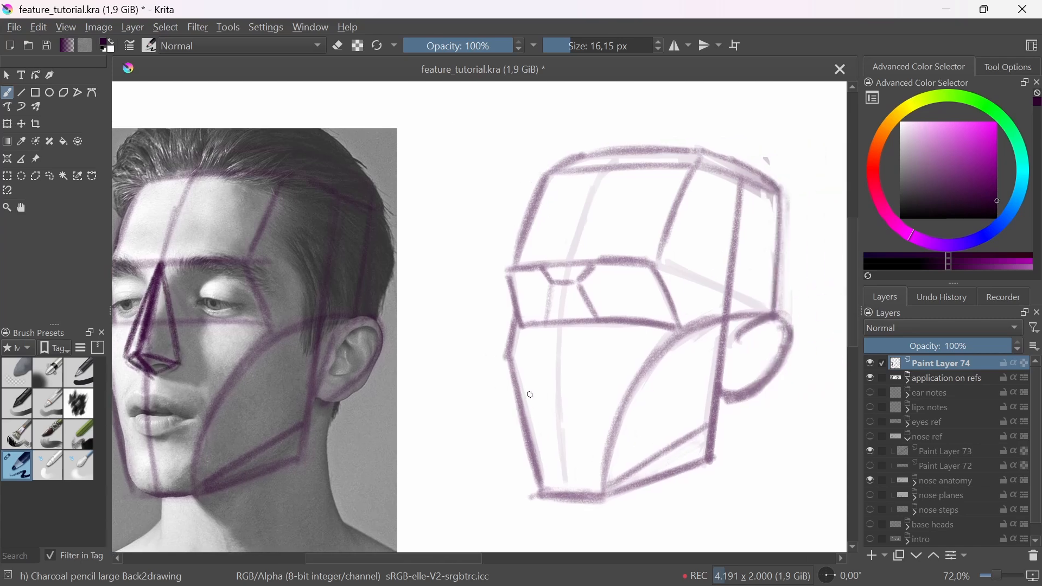
drag(569, 316, 580, 291)
drag(576, 241, 554, 323)
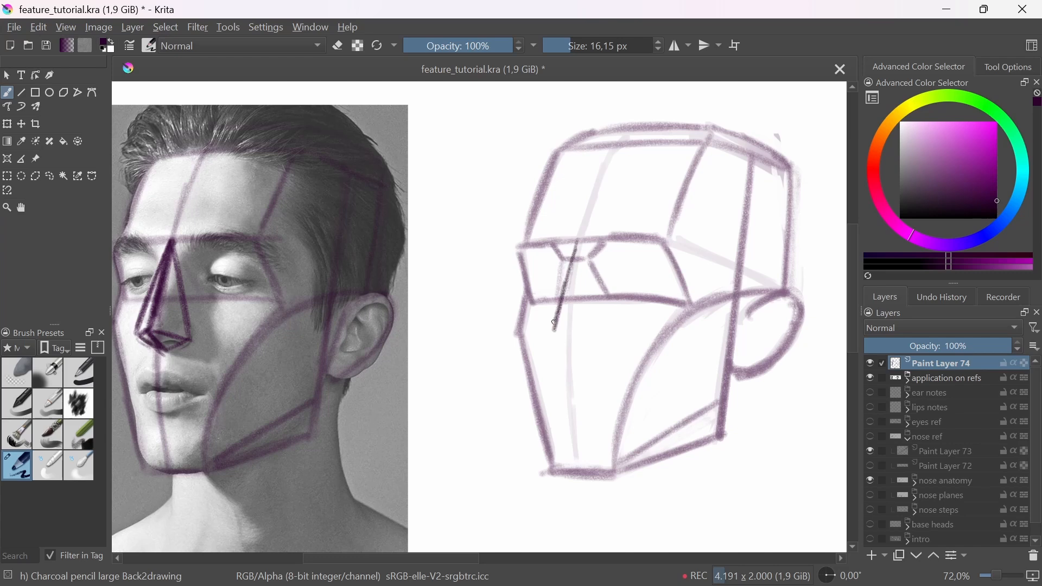
mouse_move(577, 242)
mouse_down()
mouse_move(553, 330)
mouse_move(543, 334)
mouse_up()
drag(559, 294, 543, 330)
drag(574, 243, 543, 322)
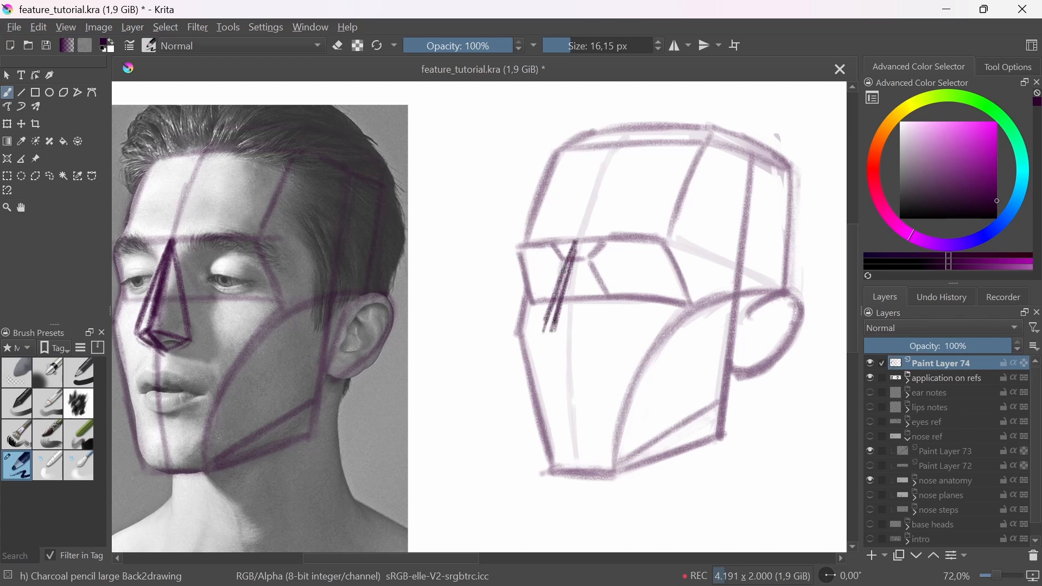
mouse_move(567, 269)
mouse_down()
mouse_move(540, 333)
mouse_move(577, 243)
mouse_move(601, 331)
mouse_up()
drag(578, 244, 600, 325)
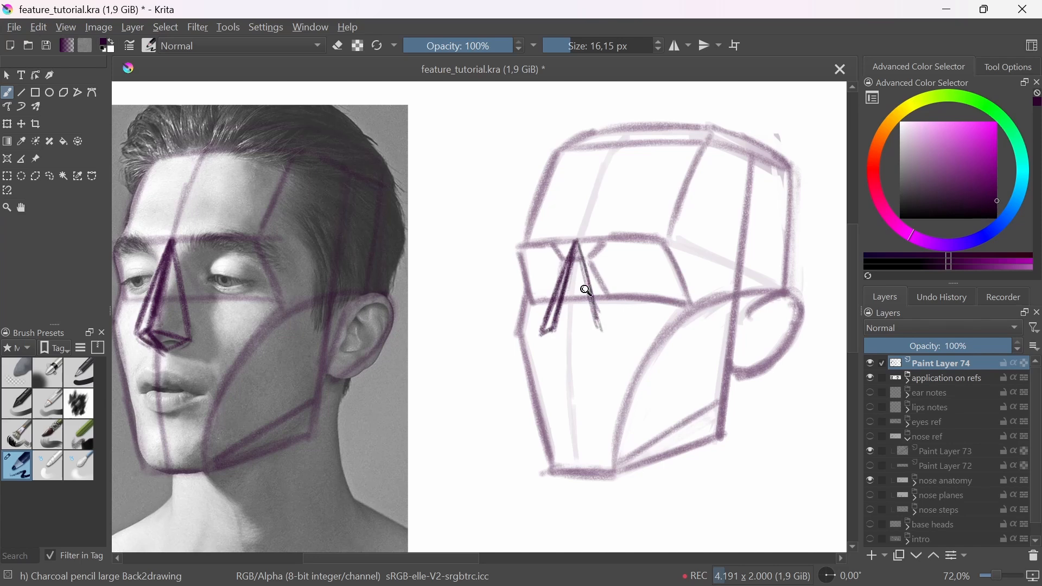
key(ctrl+z)
key(ctrl+z)
key(ctrl+z)
Step: Draw the near side edge and the underside of the simple wedge nose on the base head
drag(577, 243, 593, 332)
mouse_move(579, 267)
mouse_down()
mouse_move(591, 332)
mouse_move(553, 332)
mouse_move(593, 332)
mouse_move(570, 351)
mouse_move(545, 334)
mouse_move(566, 349)
mouse_move(592, 336)
mouse_up()
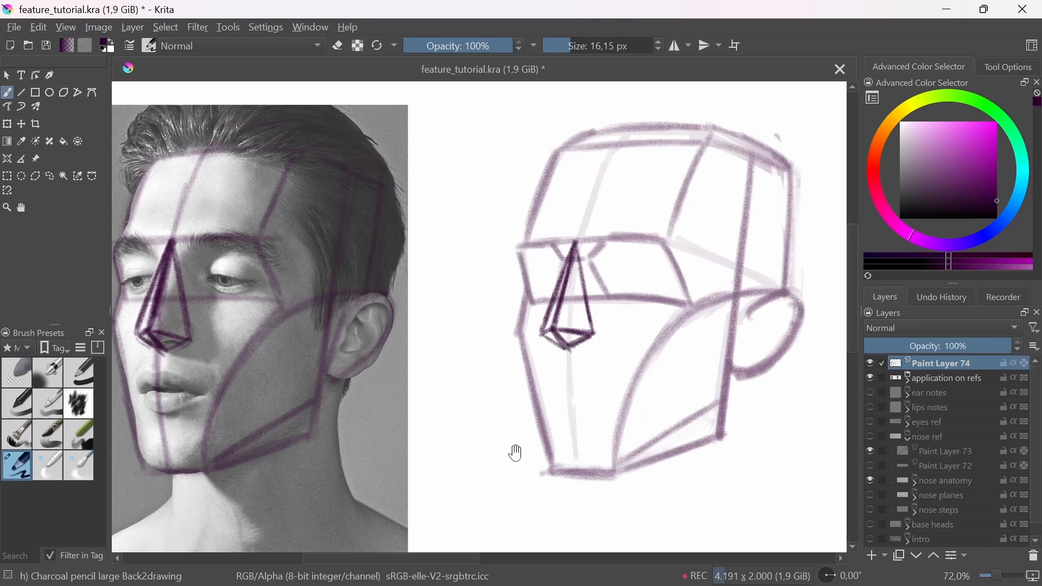
Step: Lighten the wedge noses on the photo and the base head with the soft eraser, and return to the charcoal pencil
drag(515, 452, 565, 453)
mouse_move(566, 453)
ctrl+mouse_down()
mouse_move(602, 402)
mouse_move(627, 402)
ctrl+mouse_up()
click(16, 373)
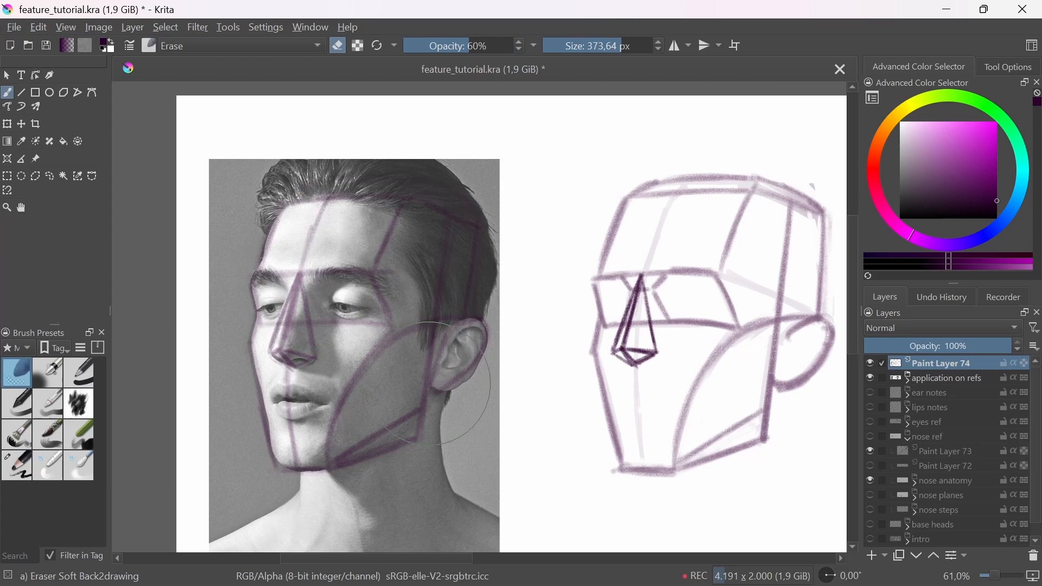
click(617, 352)
click(618, 352)
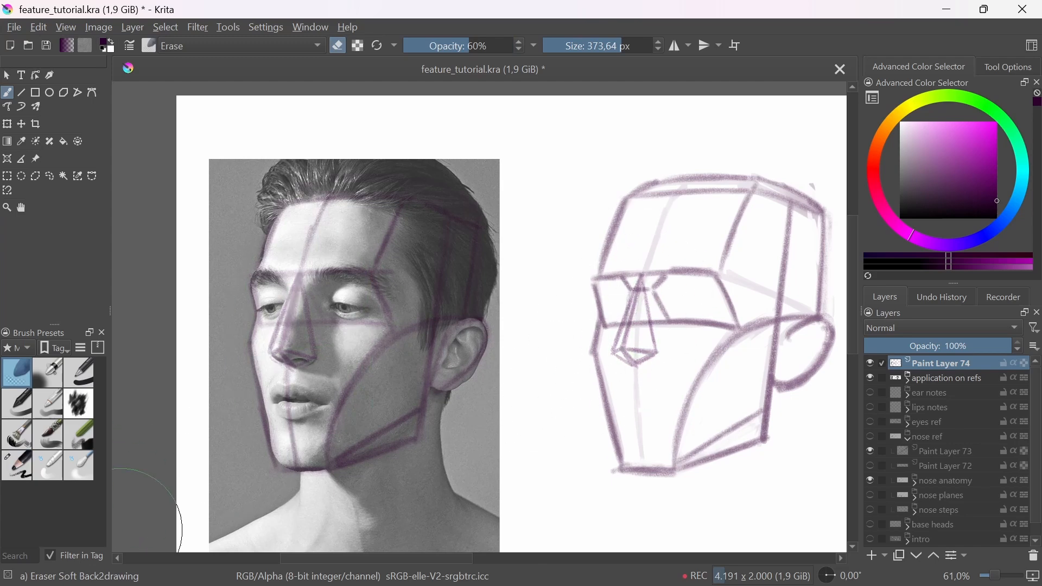
click(19, 468)
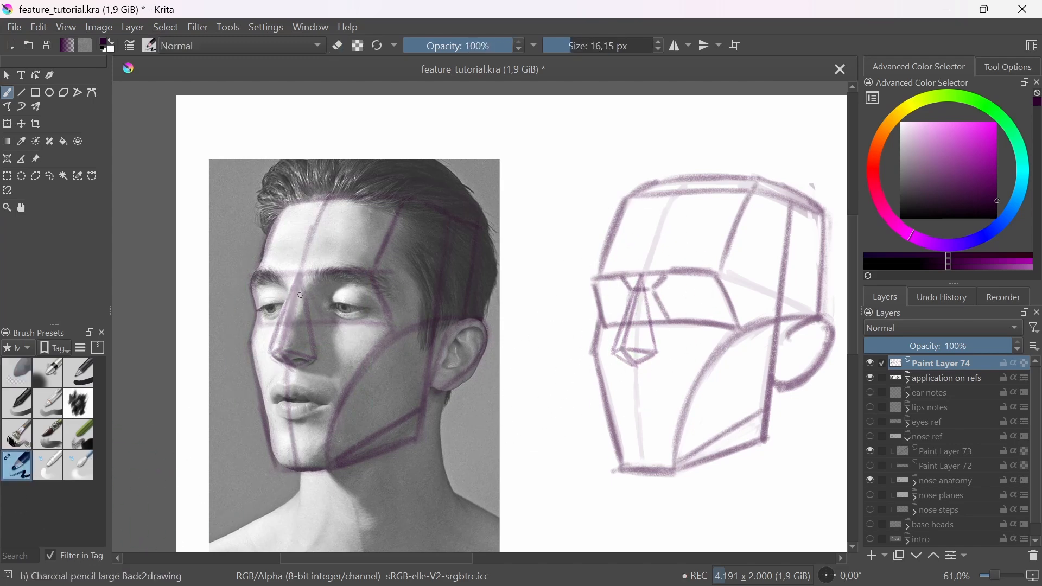
Step: Draw the detailed nose planes on the man's photo: the keystone between the brows, bridge, side planes and tip underside
mouse_move(289, 288)
mouse_down()
mouse_move(320, 275)
mouse_move(293, 274)
mouse_up()
drag(332, 282, 314, 350)
key(ctrl+z)
mouse_move(308, 292)
mouse_down()
mouse_move(286, 347)
mouse_move(276, 340)
mouse_move(287, 346)
mouse_move(294, 329)
mouse_move(288, 347)
mouse_up()
mouse_move(322, 301)
mouse_down()
mouse_move(313, 358)
mouse_move(321, 357)
mouse_move(286, 294)
mouse_up()
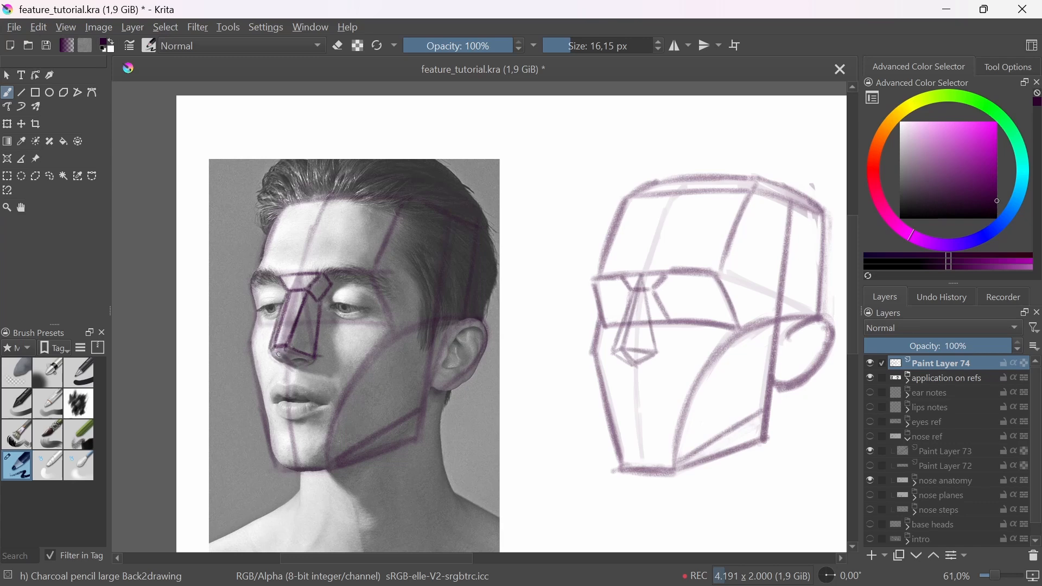
drag(273, 350, 295, 365)
Step: Draw the same keystone, bridge, side and tip planes over the faded wedge nose on the base head
drag(654, 344, 586, 381)
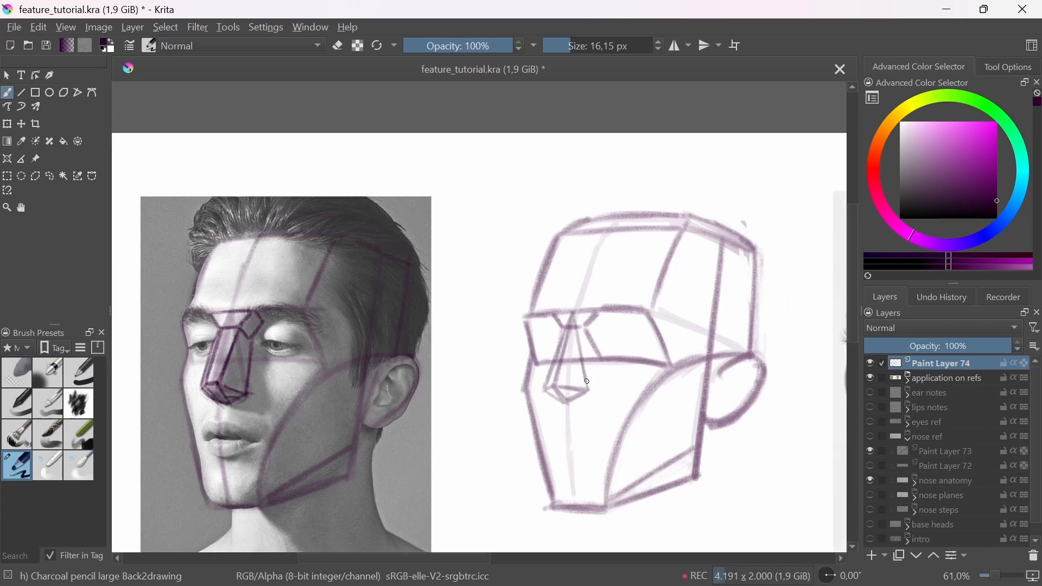
mouse_move(562, 327)
mouse_down()
mouse_move(589, 326)
mouse_move(563, 324)
mouse_move(581, 309)
mouse_move(586, 322)
mouse_move(606, 321)
mouse_move(595, 335)
mouse_up()
mouse_move(586, 327)
mouse_down()
mouse_move(593, 336)
mouse_move(567, 384)
mouse_move(553, 374)
mouse_move(551, 385)
mouse_move(566, 384)
mouse_up()
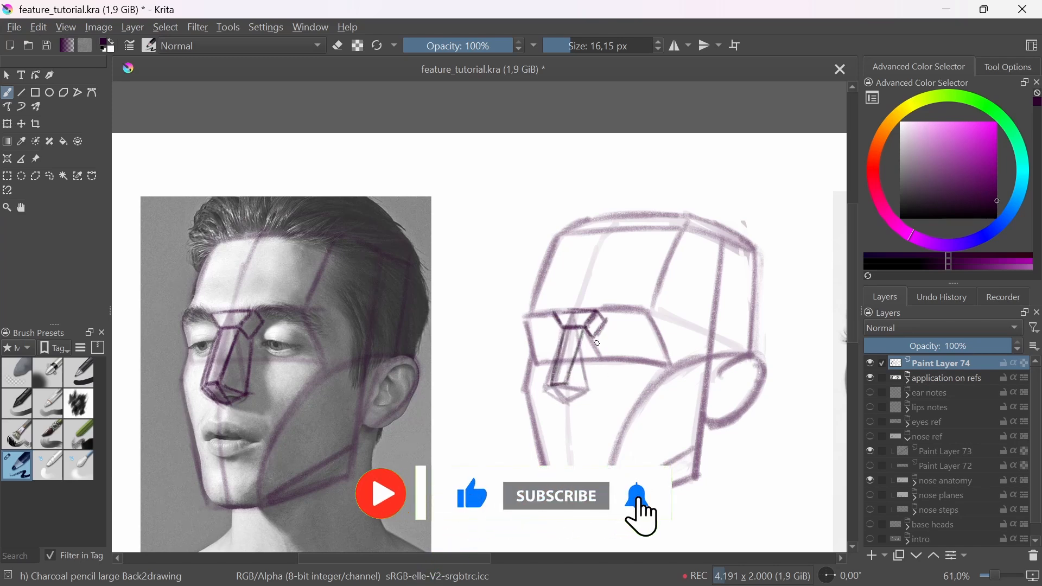
drag(597, 343, 591, 390)
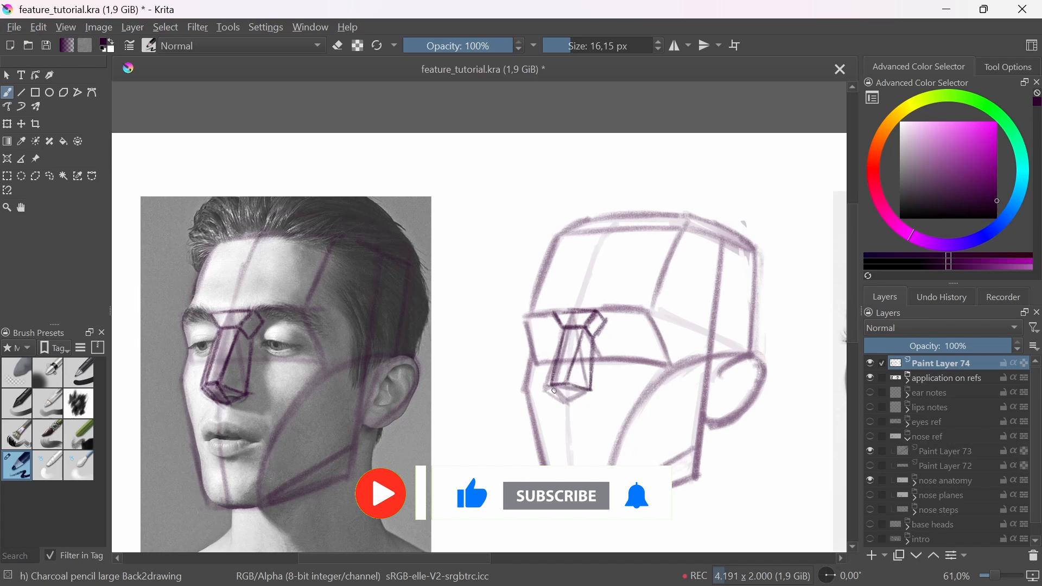
mouse_move(561, 328)
mouse_down()
mouse_move(543, 389)
mouse_move(575, 401)
mouse_up()
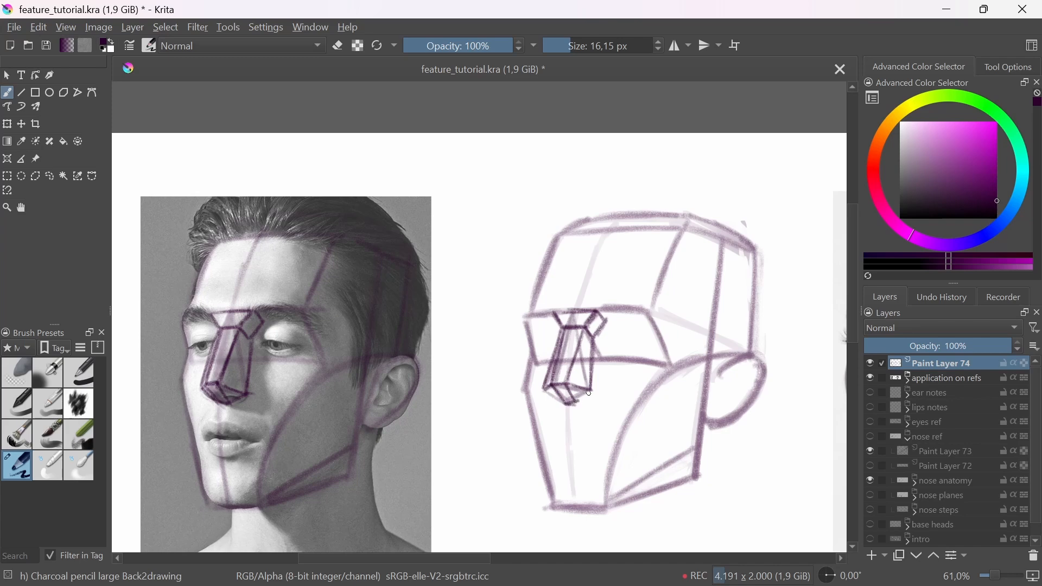
mouse_move(578, 405)
mouse_down()
mouse_move(592, 392)
mouse_move(572, 402)
mouse_up()
Step: Lighten the nose planes on the photo and the base head with the soft eraser, and switch back to the charcoal pencil
key(e)
key(e)
click(16, 373)
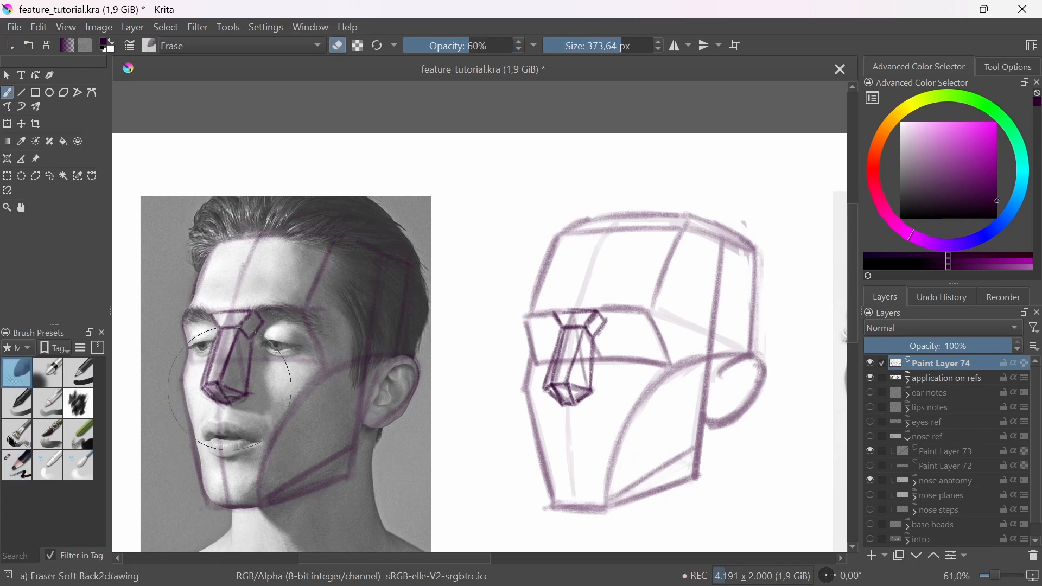
drag(228, 353, 247, 317)
drag(554, 370, 567, 382)
drag(490, 429, 551, 405)
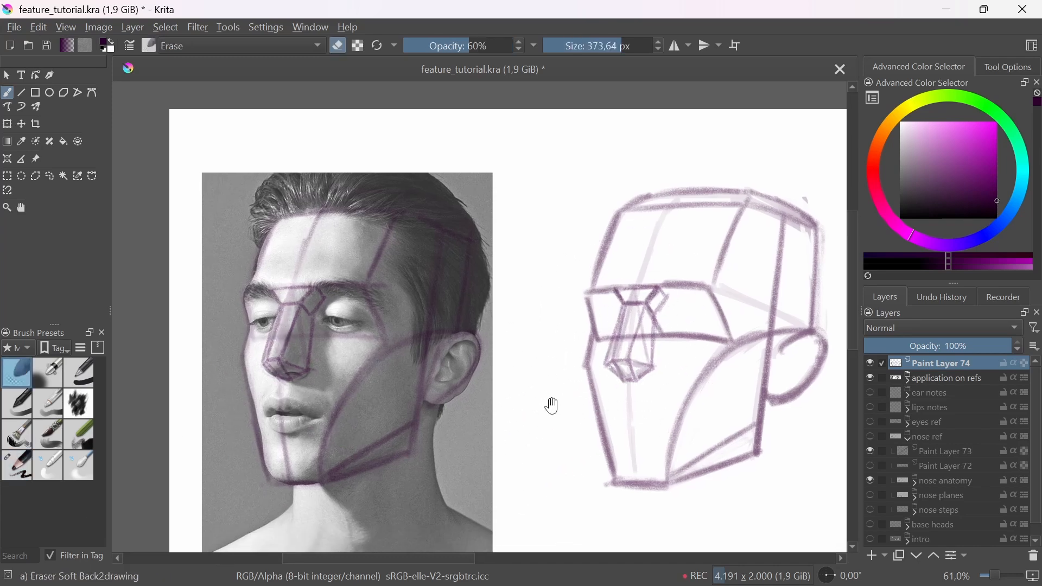
click(16, 465)
scroll(263, 356, up, 4)
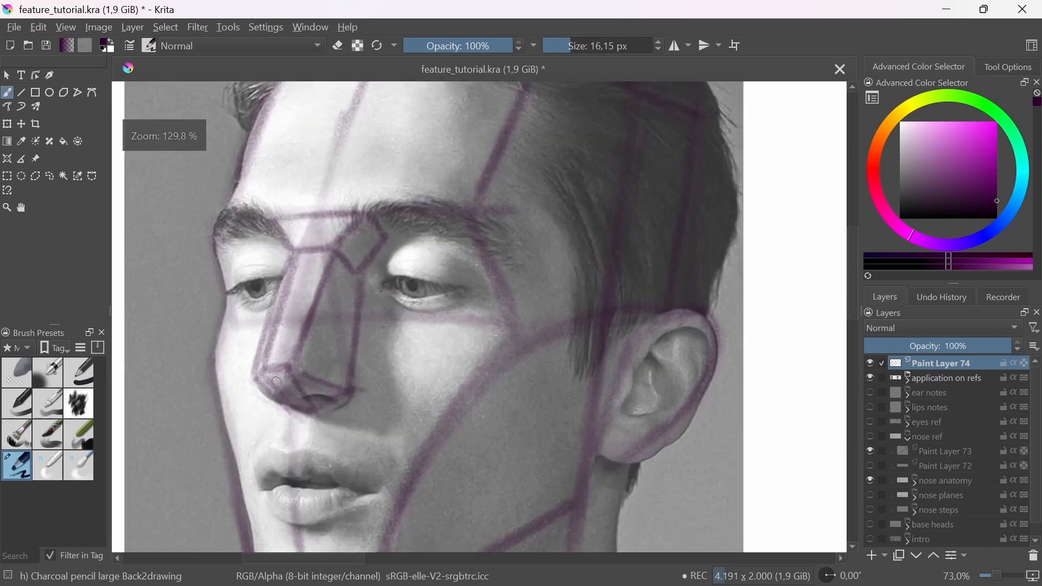
Step: Fade the nose planes on the man's photo further with the soft eraser, and draw charcoal pencil spheres for the tip and nostril wings
click(24, 369)
drag(289, 357, 296, 369)
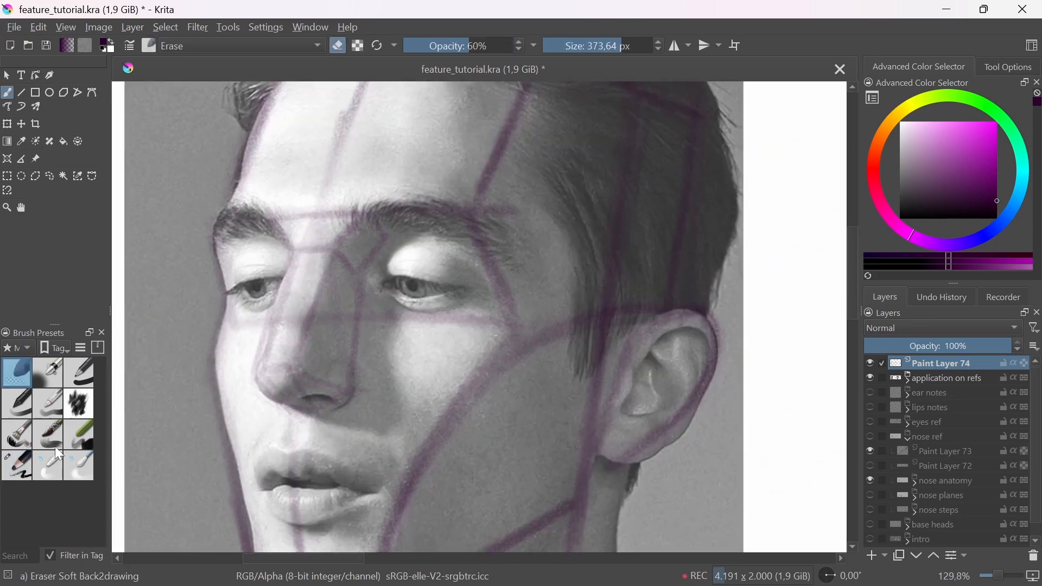
click(24, 466)
mouse_move(259, 390)
mouse_down()
mouse_move(293, 346)
mouse_move(255, 370)
mouse_move(323, 380)
mouse_move(293, 403)
mouse_move(319, 365)
mouse_move(326, 399)
mouse_move(345, 367)
mouse_move(354, 372)
mouse_move(328, 364)
mouse_move(255, 383)
mouse_move(271, 404)
mouse_move(268, 369)
mouse_move(276, 380)
mouse_move(265, 381)
mouse_move(293, 378)
mouse_up()
drag(354, 338, 357, 356)
scroll(358, 356, down, 4)
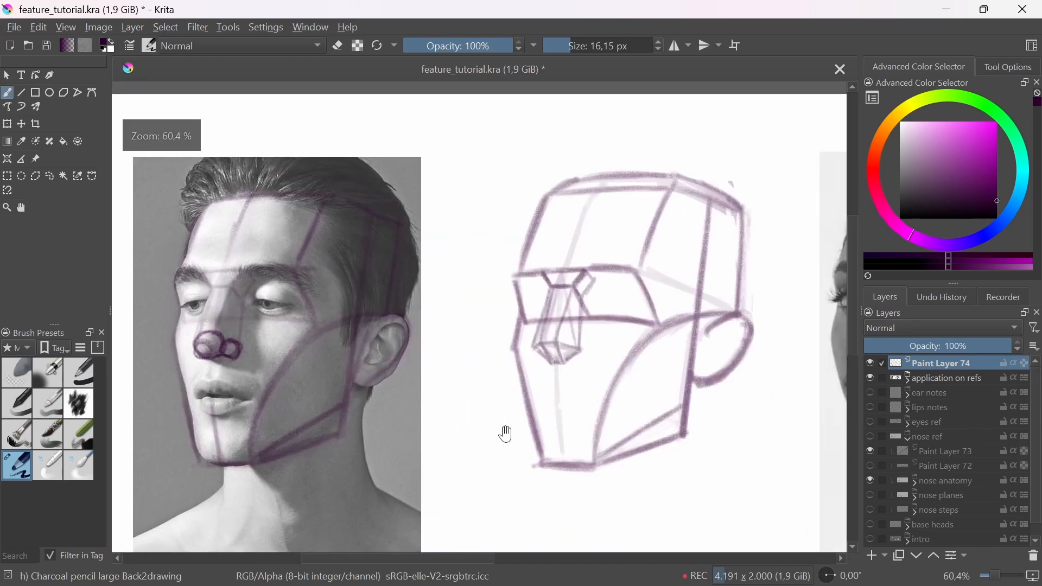
Step: Draw matching spheres for the nose tip and nostril wings over the nose planes on the man's base head
scroll(539, 353, up, 3)
mouse_move(650, 321)
mouse_down()
mouse_move(630, 357)
mouse_move(641, 318)
mouse_move(659, 333)
mouse_move(631, 351)
mouse_move(654, 336)
mouse_move(670, 353)
mouse_move(659, 331)
mouse_move(654, 353)
mouse_move(673, 336)
mouse_move(625, 356)
mouse_up()
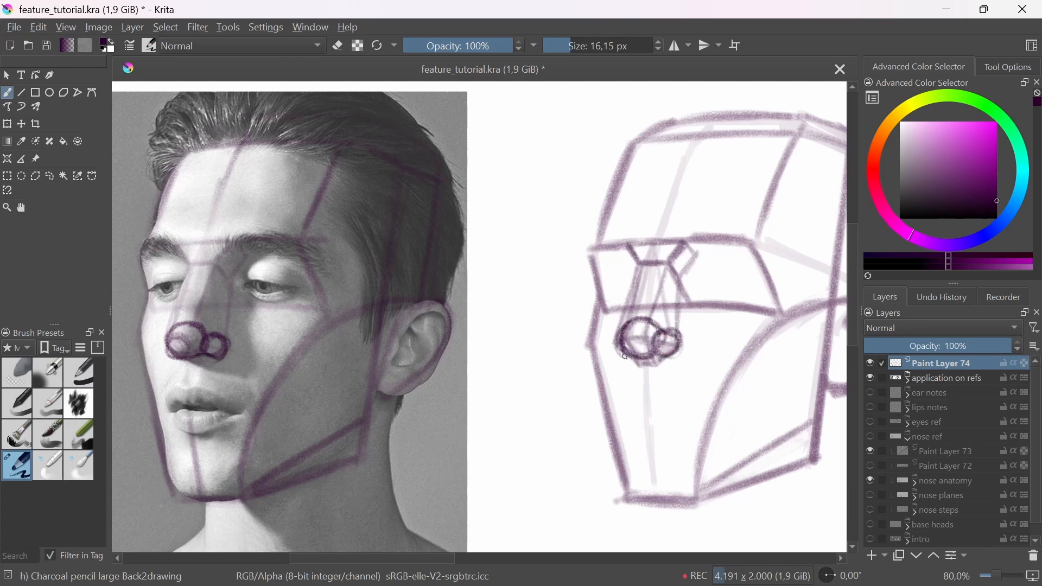
drag(552, 356, 562, 420)
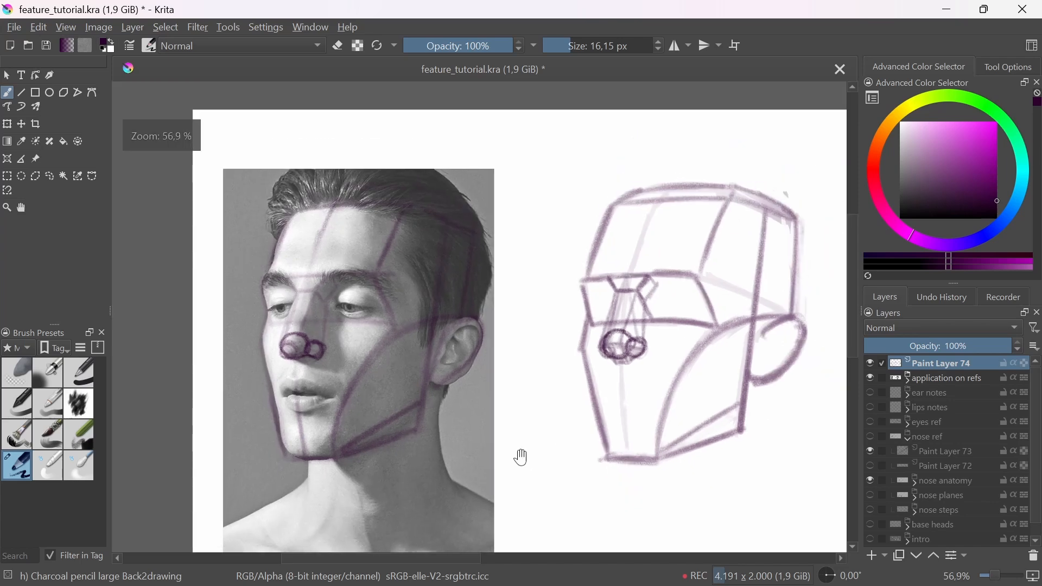
drag(521, 456, 514, 462)
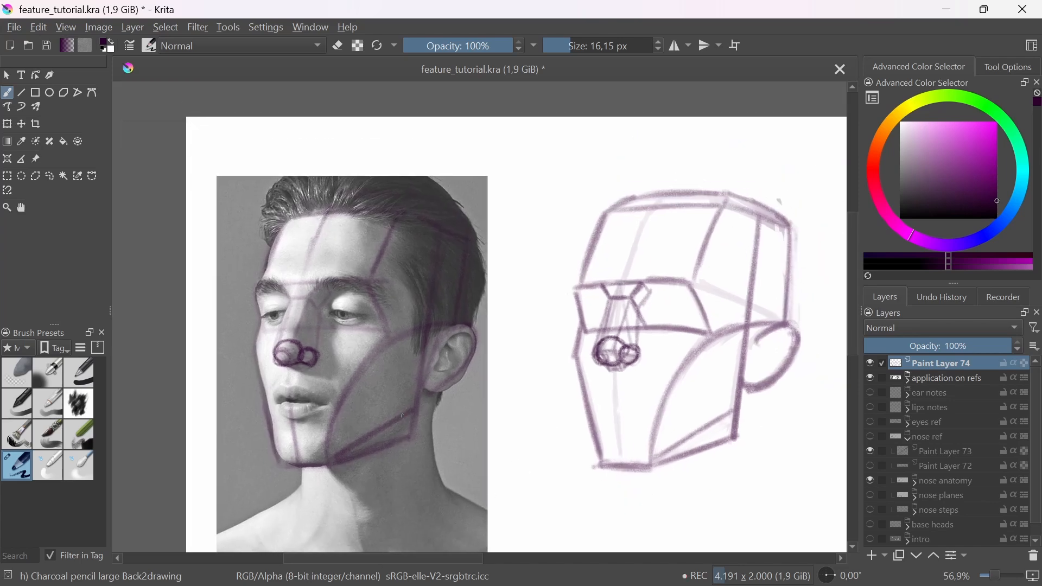
drag(279, 333, 312, 330)
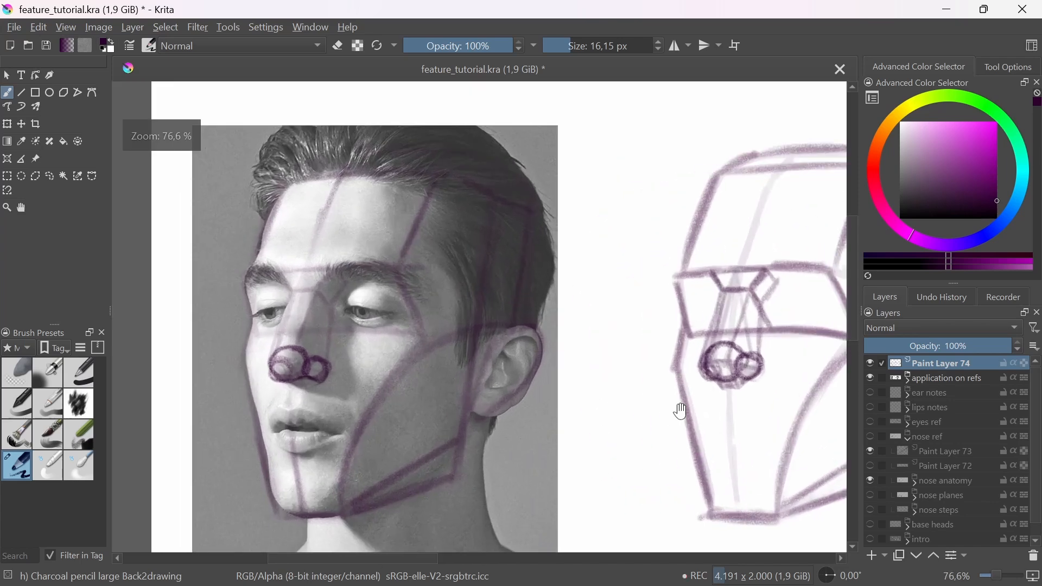
drag(676, 412, 627, 417)
Step: Lighten the nose spheres on the photo and the base head with the soft eraser, and return to the charcoal pencil
click(16, 372)
drag(246, 392, 266, 376)
drag(651, 392, 678, 379)
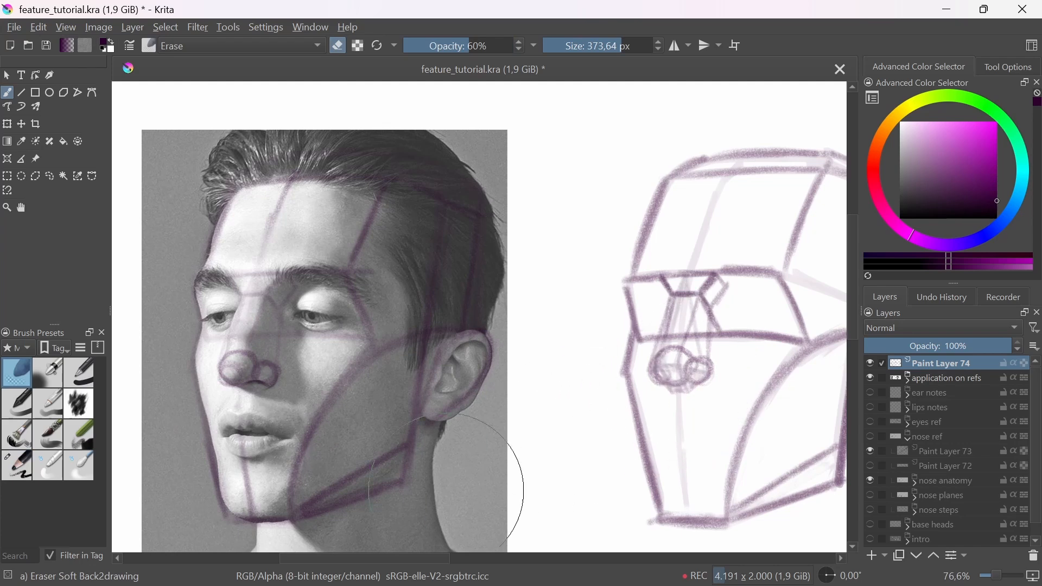
click(17, 466)
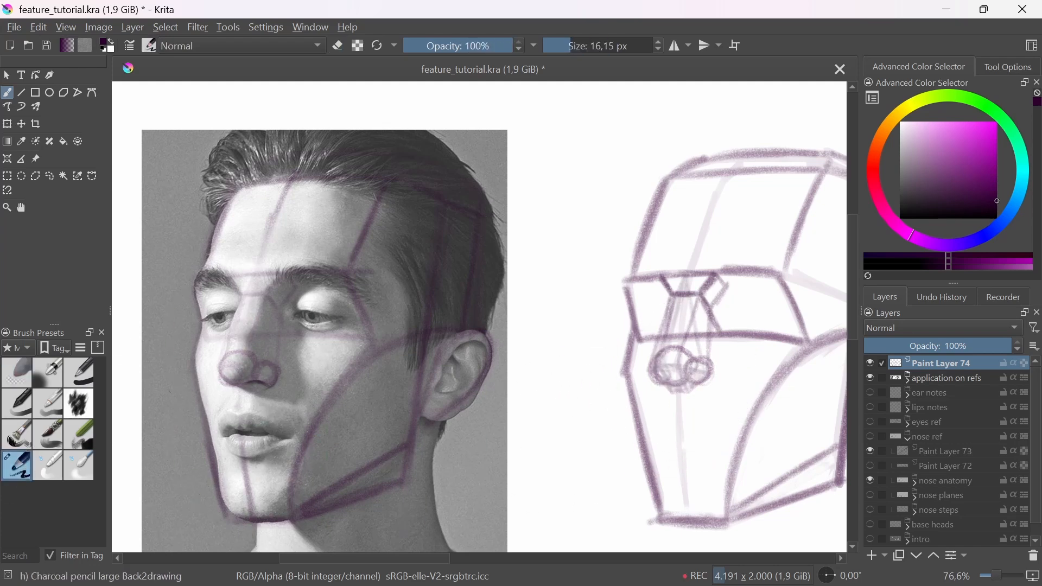
Step: Draw the nose contour from the brow down the bridge on the photo and the base head, continuing around the base head's tip and nostrils
drag(240, 301, 229, 353)
mouse_move(672, 300)
mouse_down()
mouse_move(661, 327)
mouse_move(671, 311)
mouse_up()
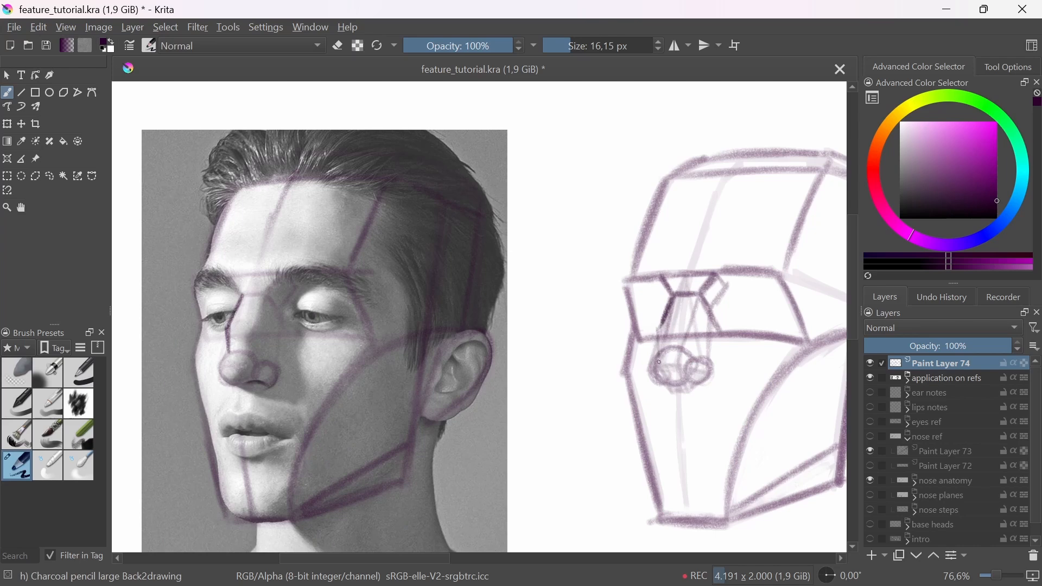
drag(658, 362, 668, 310)
drag(239, 289, 231, 275)
drag(663, 274, 674, 301)
mouse_move(657, 380)
mouse_down()
mouse_move(705, 381)
mouse_move(712, 362)
mouse_move(704, 391)
mouse_move(675, 379)
mouse_up()
click(45, 375)
mouse_move(242, 325)
mouse_down()
mouse_move(236, 333)
mouse_move(233, 321)
mouse_up()
key(ctrl+z)
Step: Soften the nose contours on the photo and the base head with the soft eraser, and switch back to the charcoal pencil
click(19, 371)
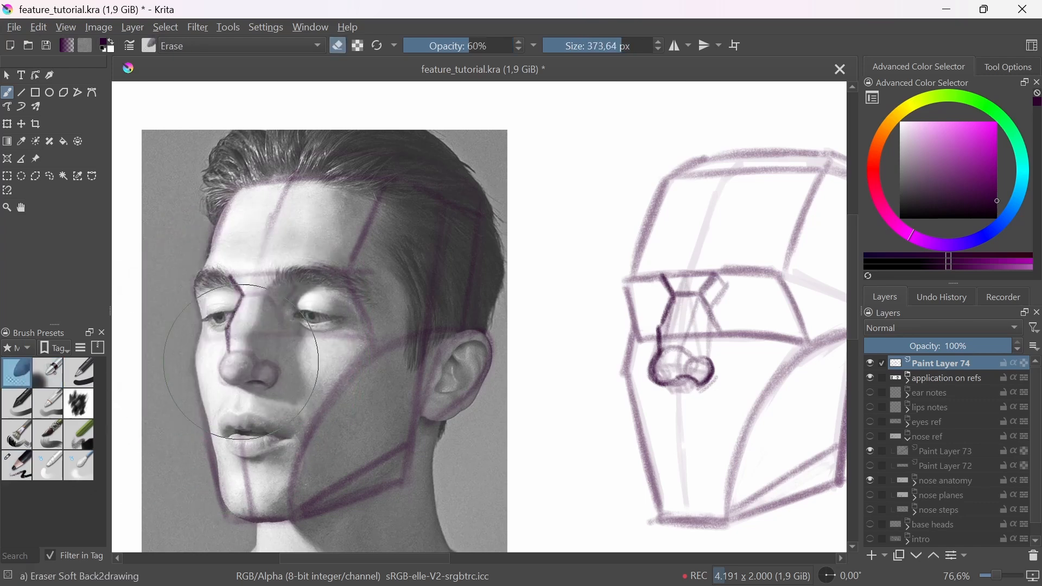
mouse_move(663, 358)
mouse_down()
mouse_move(744, 384)
mouse_move(717, 347)
mouse_up()
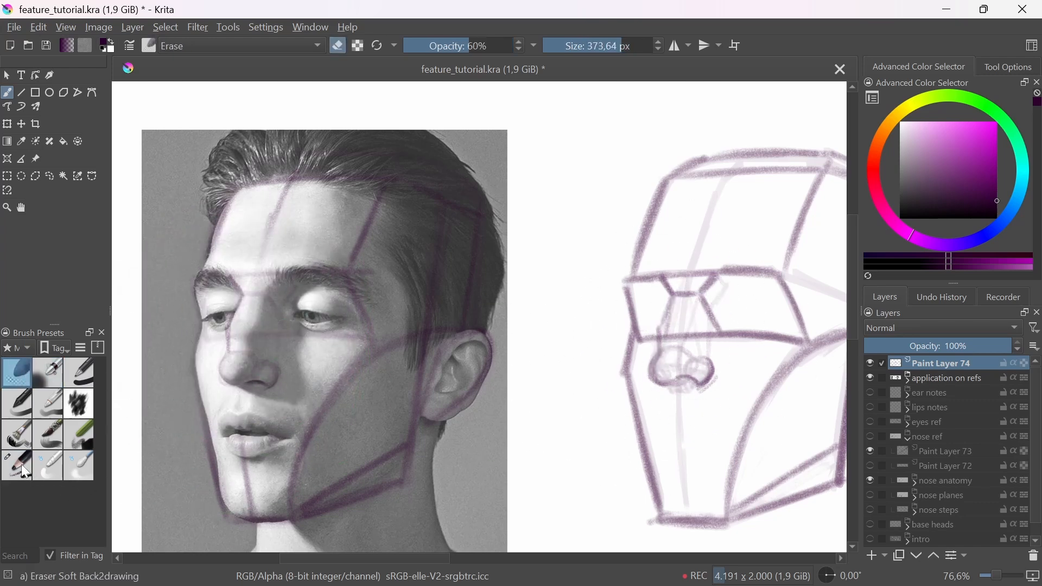
click(17, 466)
Step: Redraw a darker nose outline on the base head, from the keystone down the bridge and around the tip and nostril
drag(667, 290, 658, 353)
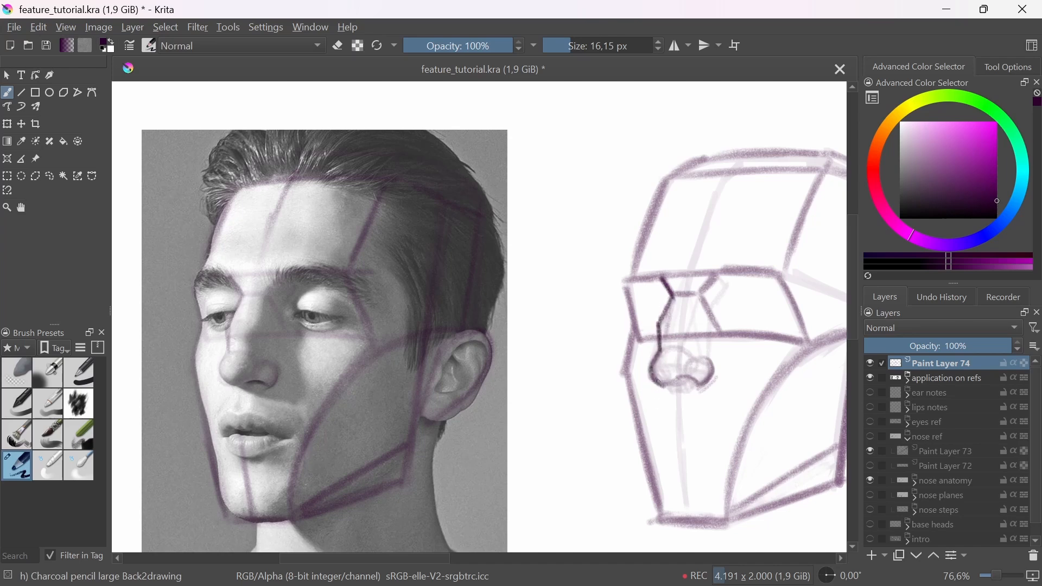
drag(679, 381, 701, 386)
mouse_move(706, 347)
mouse_down()
mouse_move(693, 379)
mouse_move(648, 367)
mouse_move(621, 400)
mouse_move(589, 491)
mouse_up()
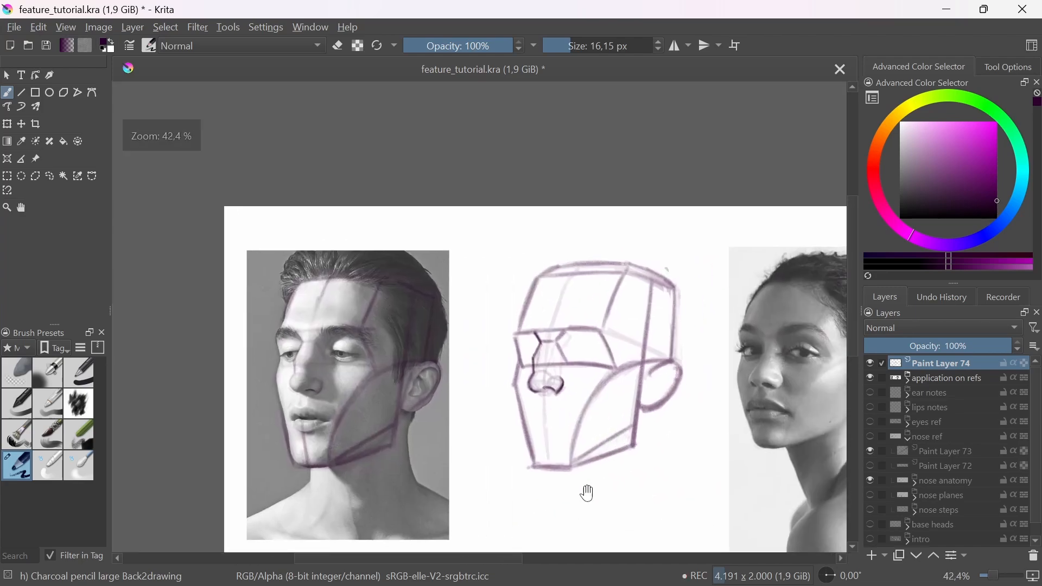
Step: Fade the head construction lines on the man's photo with the soft eraser, and reselect the charcoal pencil
click(17, 372)
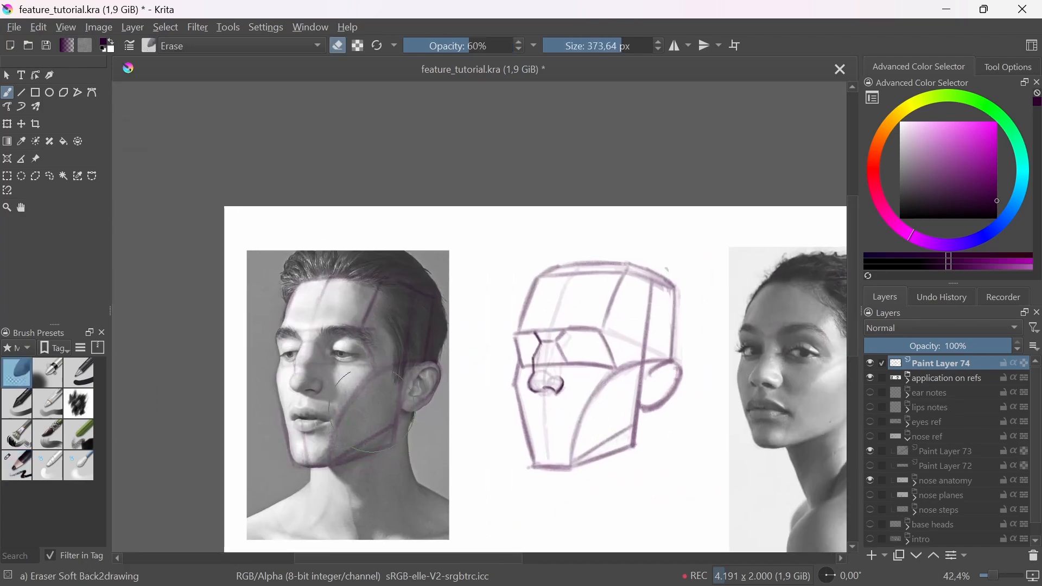
drag(663, 486, 599, 502)
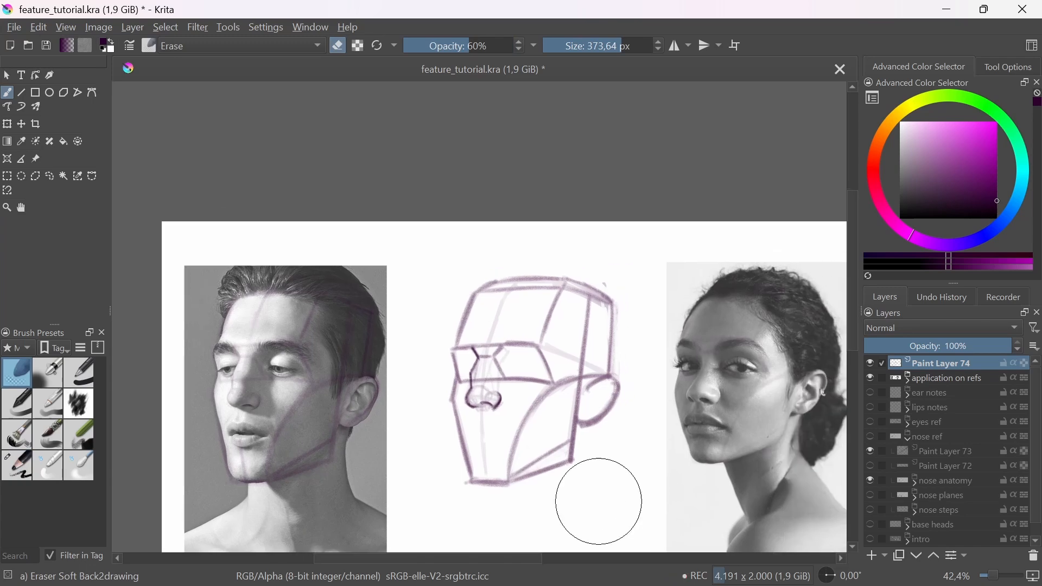
click(18, 465)
Step: Draw the near side of the nose on the man's base head, from the keystone down to the nostril wing
drag(472, 396, 516, 407)
mouse_move(526, 410)
mouse_down()
mouse_move(532, 346)
mouse_move(538, 379)
mouse_move(550, 363)
mouse_up()
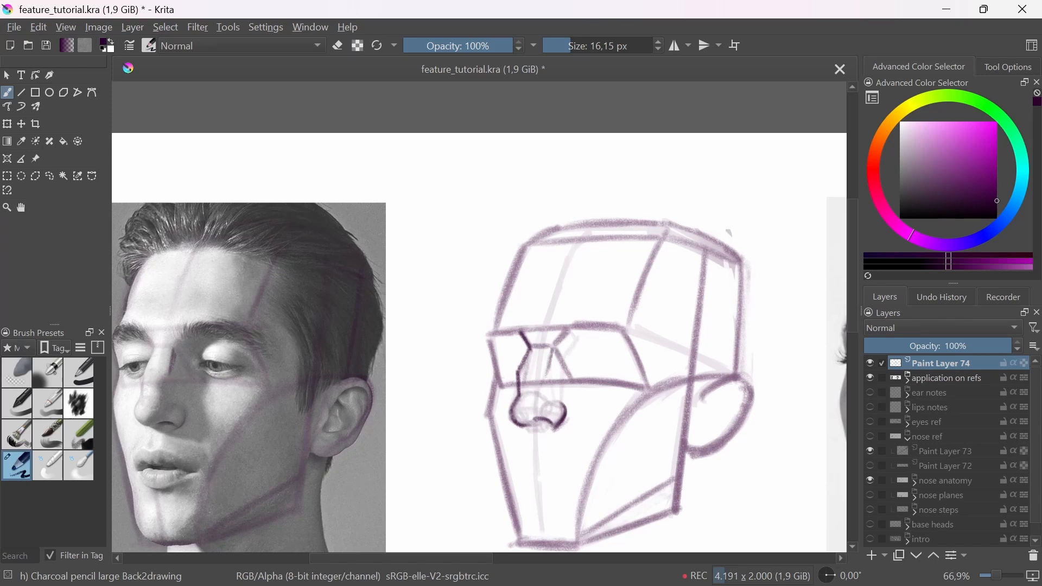
mouse_move(550, 347)
mouse_down()
mouse_move(548, 368)
mouse_move(579, 428)
mouse_up()
drag(577, 374, 545, 403)
drag(545, 401, 549, 350)
Step: Outline the forehead plane on the woman's photo with the brow line, the temple edge and the hairline
drag(640, 450, 640, 494)
drag(686, 502, 591, 459)
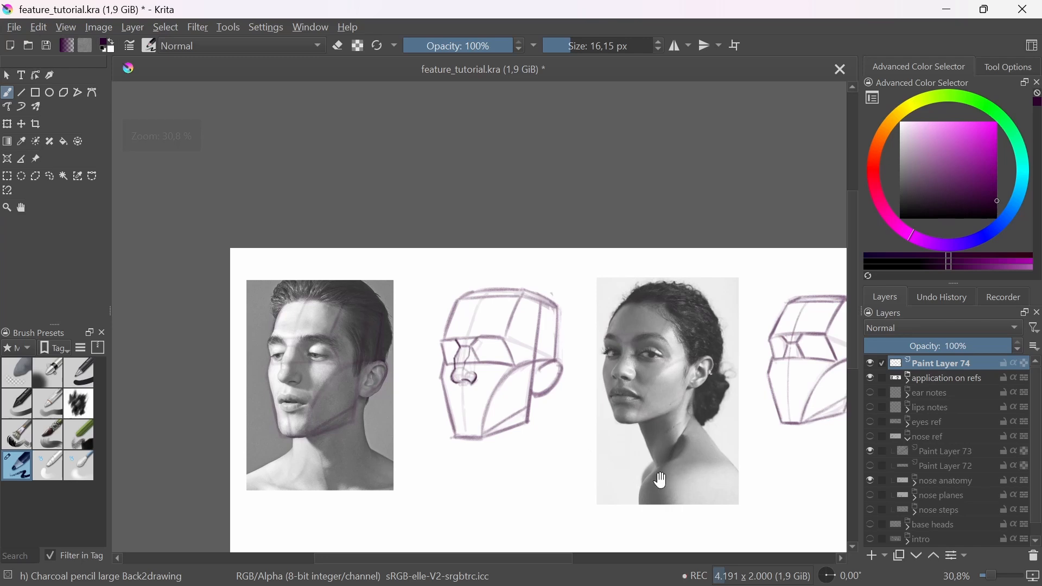
drag(697, 473, 625, 473)
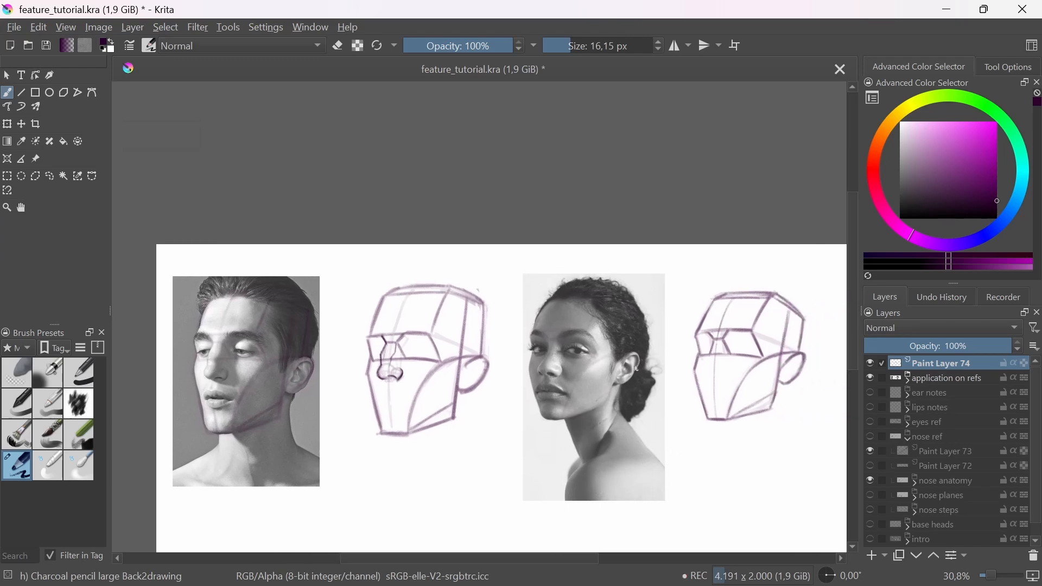
drag(385, 384, 388, 324)
drag(417, 367, 459, 426)
mouse_move(651, 424)
mouse_down()
mouse_move(552, 427)
mouse_move(604, 413)
mouse_up()
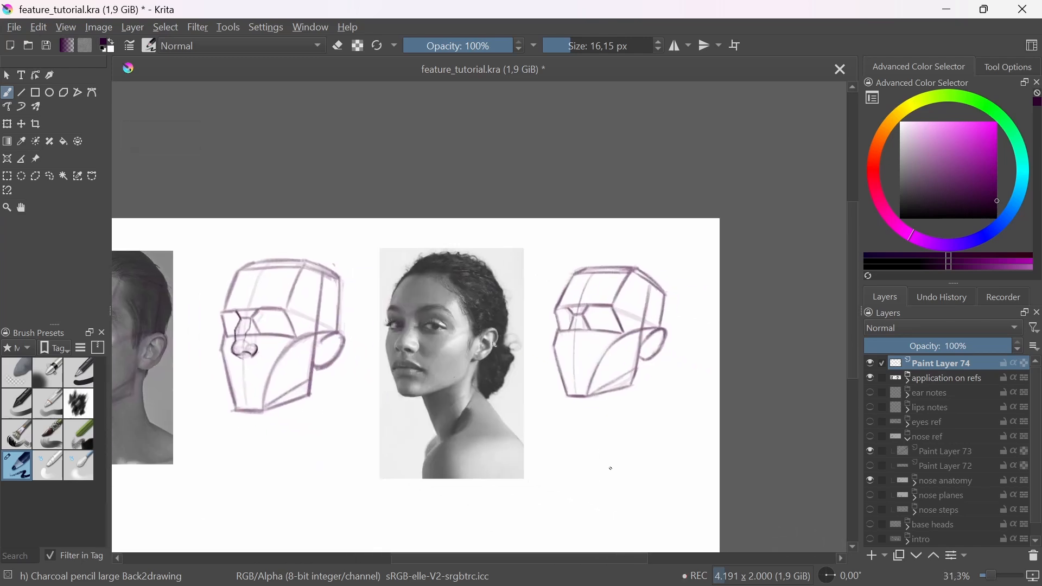
drag(575, 518, 589, 484)
drag(645, 449, 642, 440)
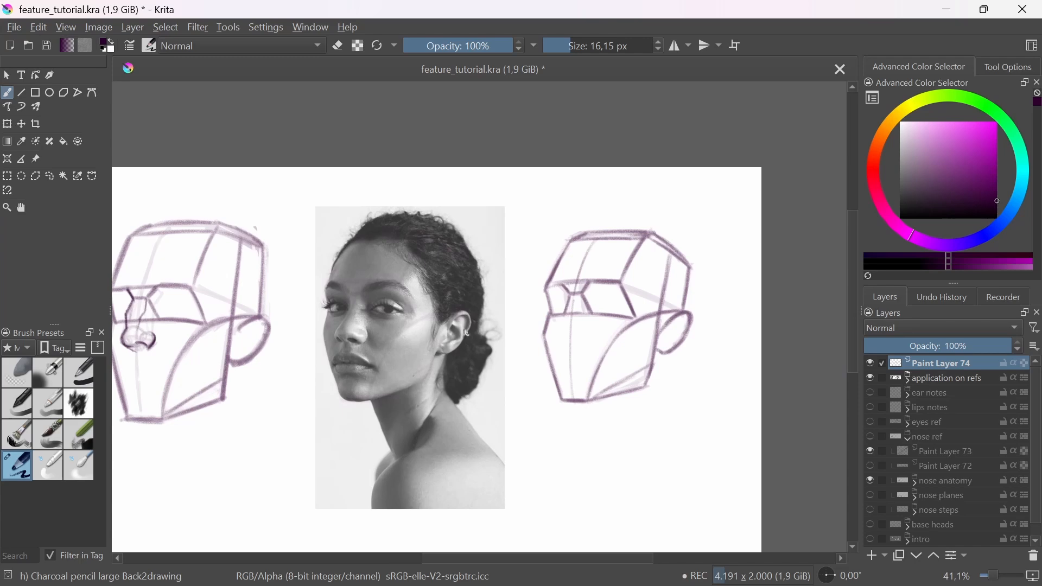
scroll(361, 302, up, 2)
drag(470, 312, 576, 309)
drag(609, 249, 576, 307)
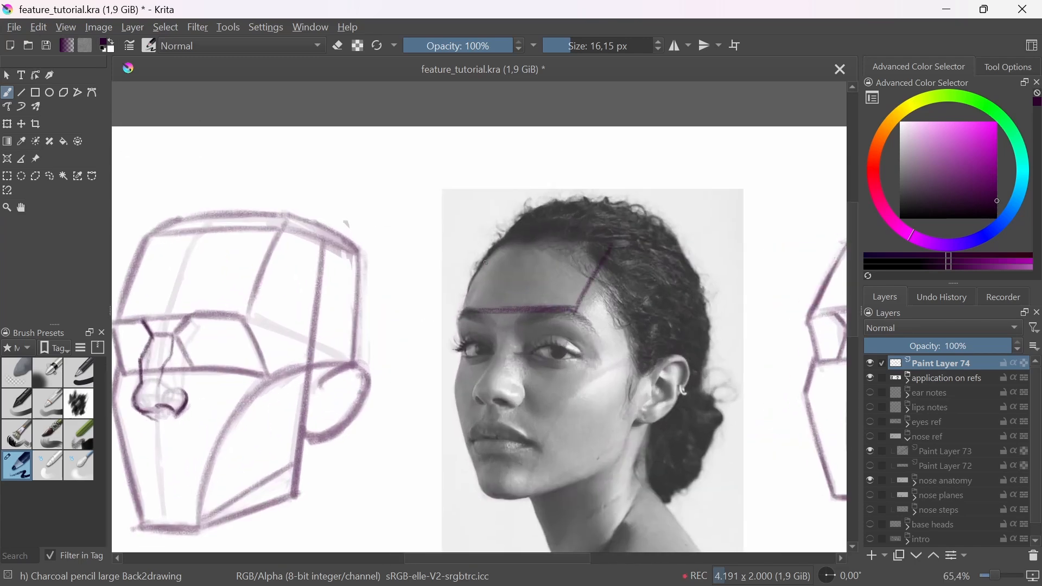
mouse_move(488, 245)
mouse_down()
mouse_move(465, 310)
mouse_move(622, 242)
mouse_up()
Step: Draw the outer eye socket edge and the curved cheek line from the ear to the chin on the woman's photo
drag(576, 310, 603, 361)
drag(533, 483, 630, 363)
drag(549, 422, 627, 361)
drag(534, 464, 667, 351)
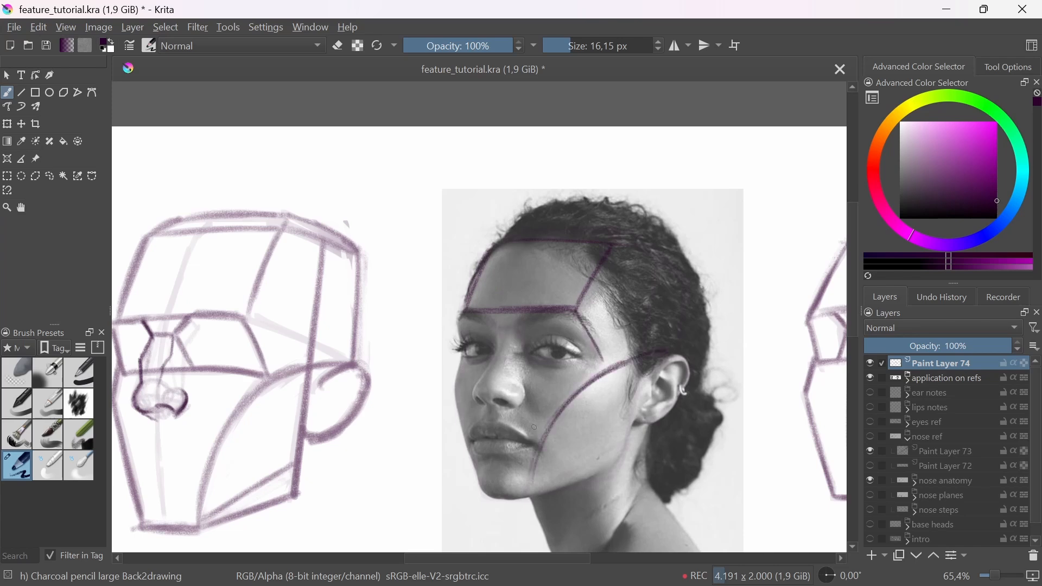
Step: Draw the lower eye socket line across the woman's face, redoing it once, and add the far edge of the socket and forehead
drag(464, 362, 597, 361)
key(ctrl+z)
key(ctrl+z)
drag(463, 365, 612, 362)
drag(615, 399, 519, 391)
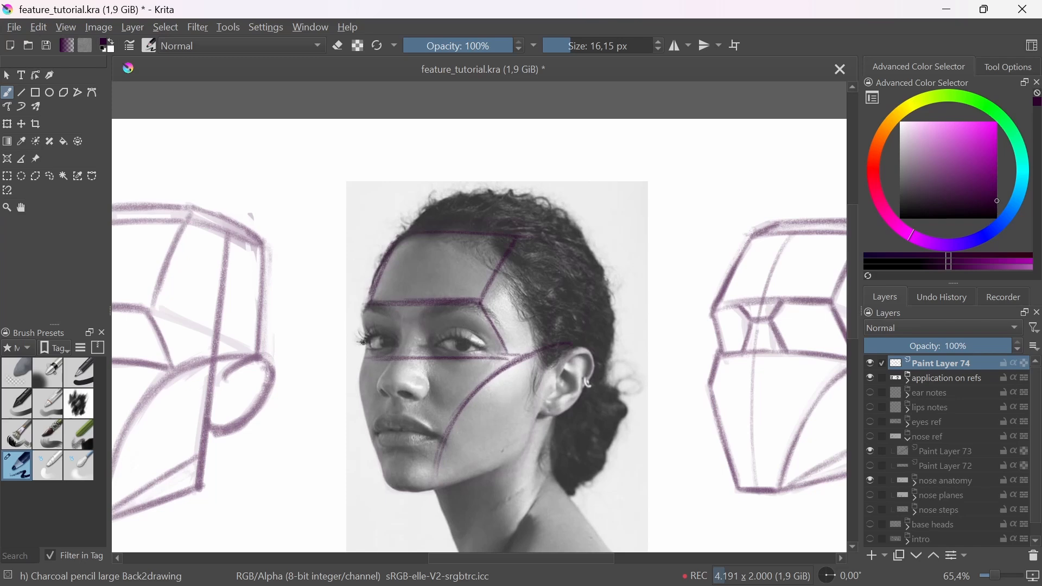
drag(368, 302, 369, 354)
drag(391, 247, 365, 310)
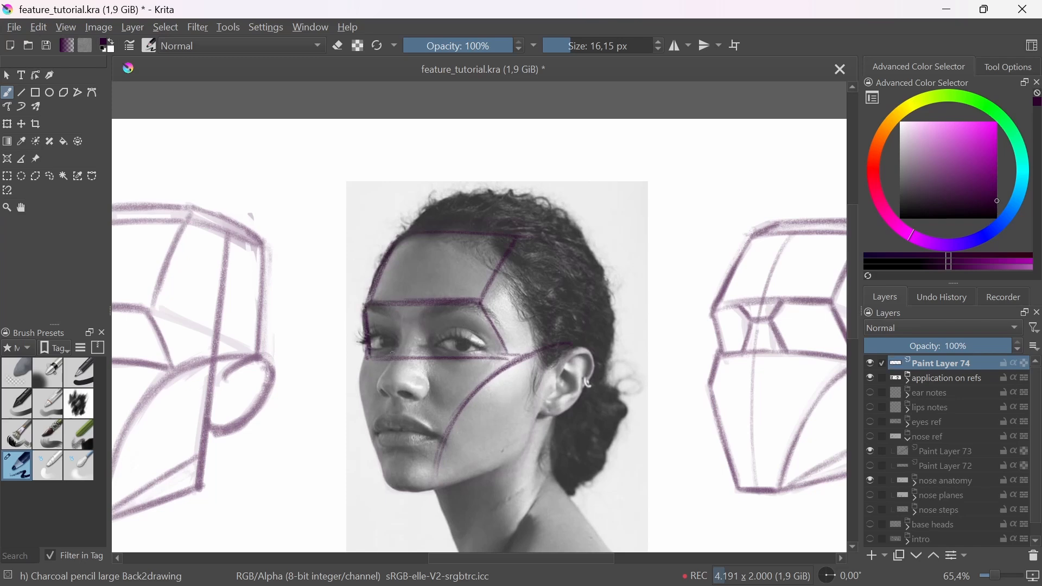
Step: Draw the side of the head on the woman's photo, with the vertical line before the ear and the top and back edges
drag(554, 360, 545, 410)
drag(561, 300, 541, 413)
drag(551, 376, 544, 416)
drag(535, 244, 583, 271)
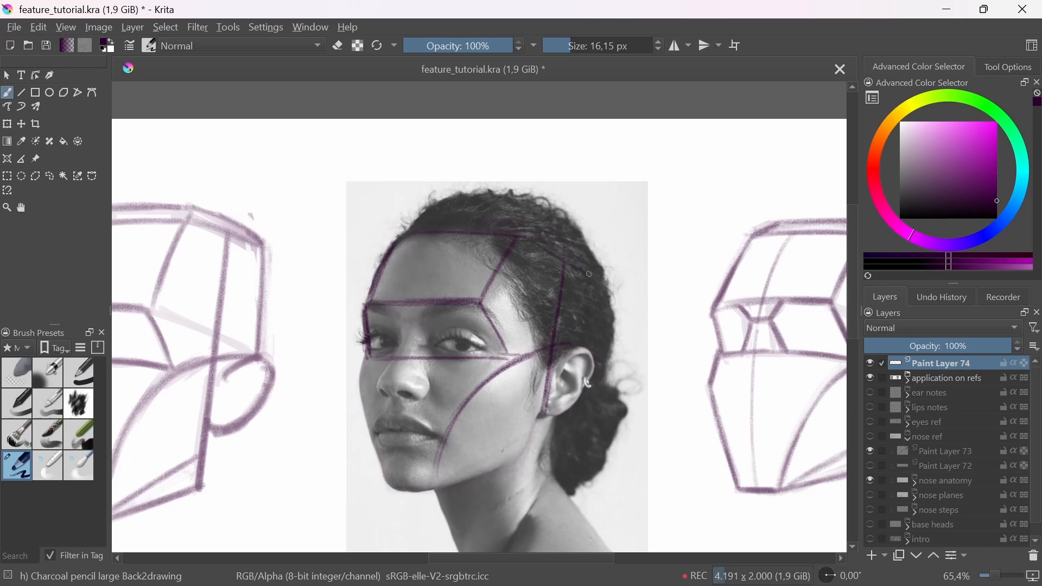
mouse_move(517, 228)
mouse_down()
mouse_move(579, 270)
mouse_move(574, 349)
mouse_up()
Step: Draw the far cheek edge, chin and lower jaw line on the woman's photo, and reinforce the cheek curve
drag(370, 348, 355, 382)
drag(488, 378, 444, 464)
drag(465, 399, 433, 487)
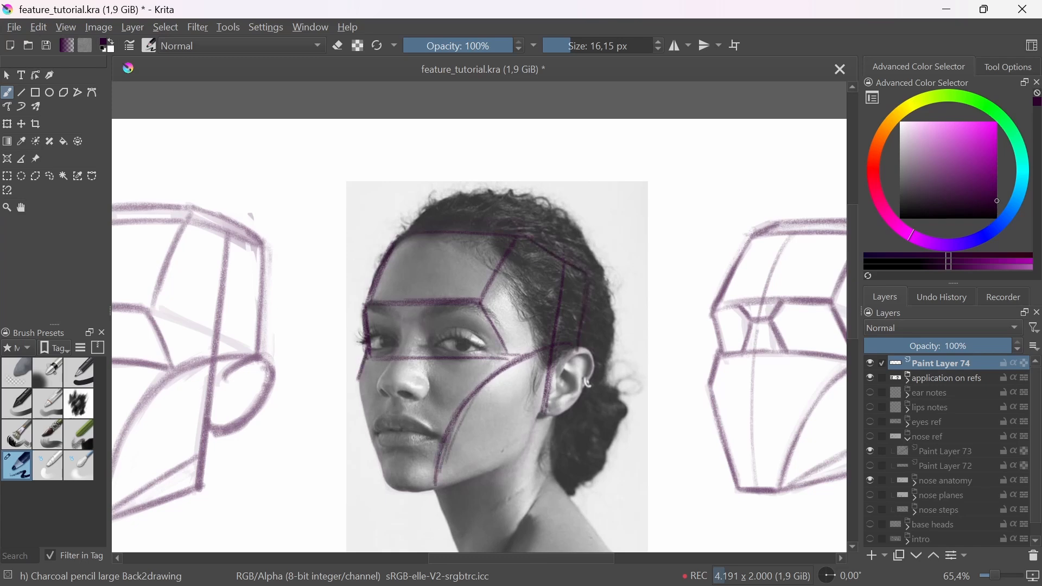
mouse_move(360, 386)
mouse_down()
mouse_move(387, 482)
mouse_move(431, 489)
mouse_move(514, 461)
mouse_up()
drag(435, 490, 514, 460)
Step: Complete the jaw plane on the woman's photo with a line from the chin and an edge rising to the ear
drag(516, 477, 430, 464)
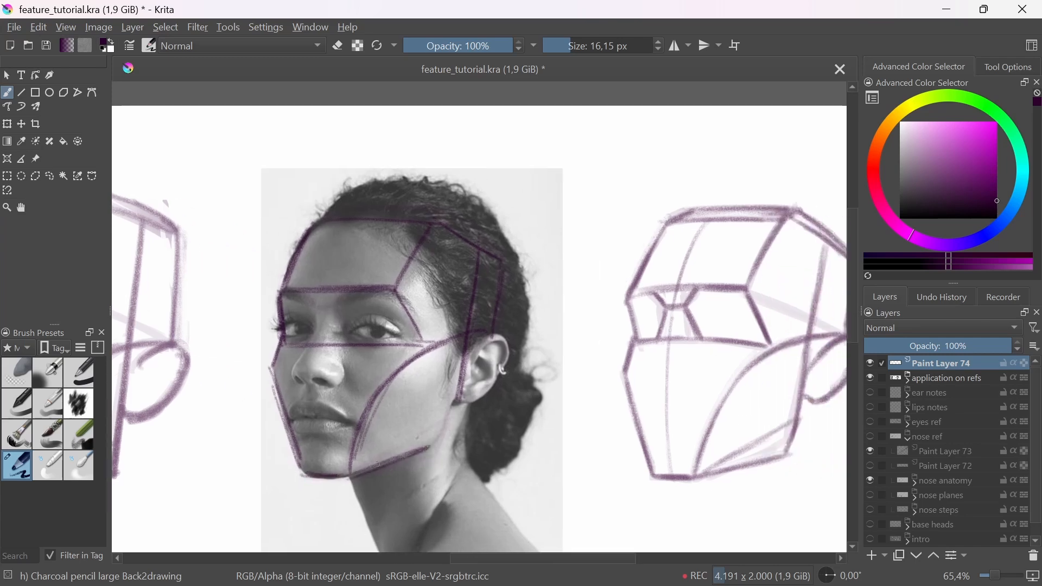
drag(351, 475, 443, 424)
drag(466, 353, 436, 442)
Step: Draw the keystone shape between the brows on the woman's photo
mouse_move(459, 378)
mouse_down()
mouse_move(424, 446)
mouse_move(471, 449)
mouse_up()
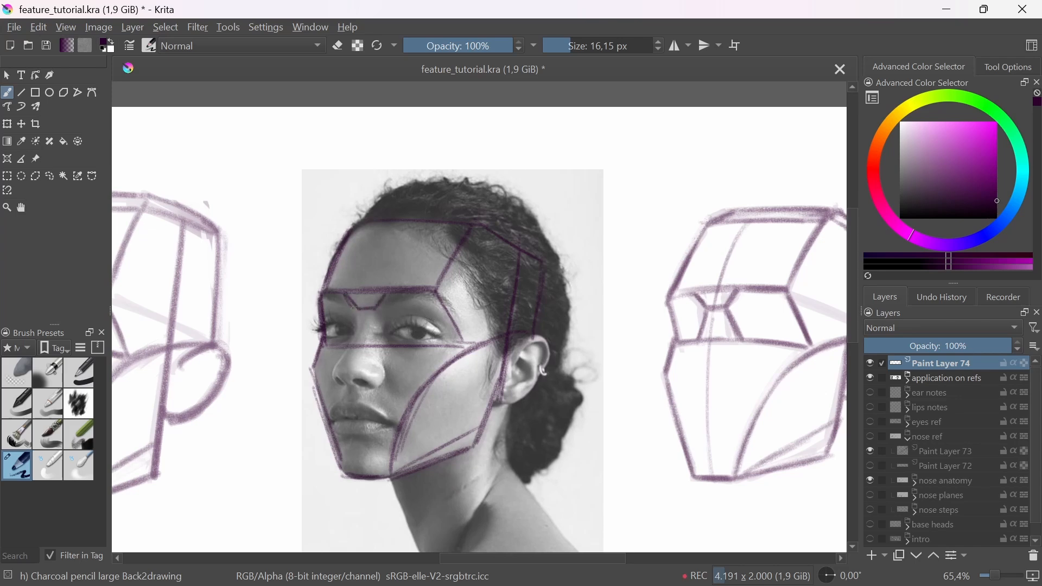
drag(374, 310, 392, 291)
drag(673, 373, 744, 391)
drag(744, 391, 641, 381)
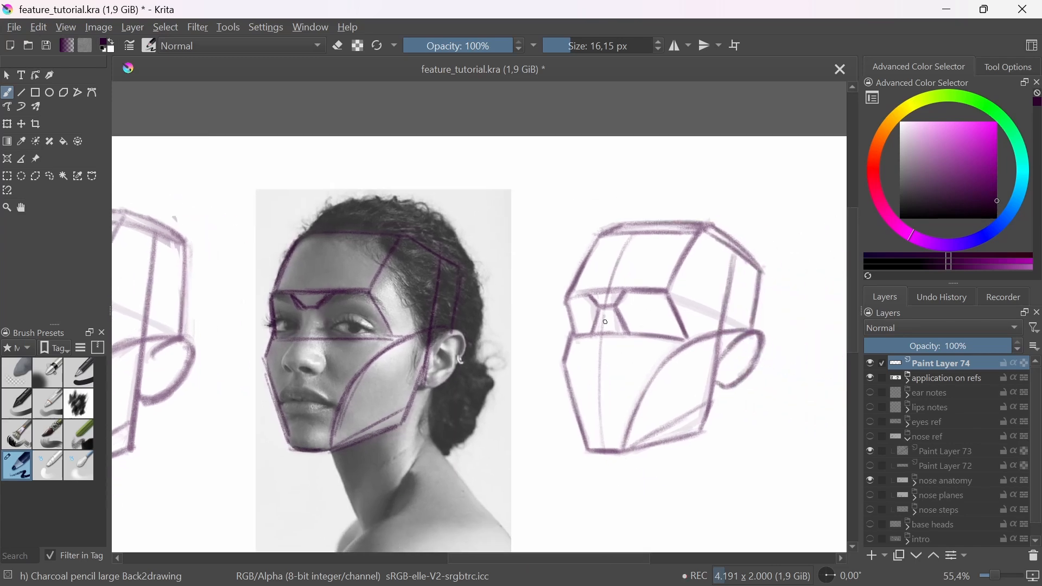
Step: Draw the bridge and side lines of the wedge nose down from the keystone on the woman's photo
scroll(298, 326, up, 5)
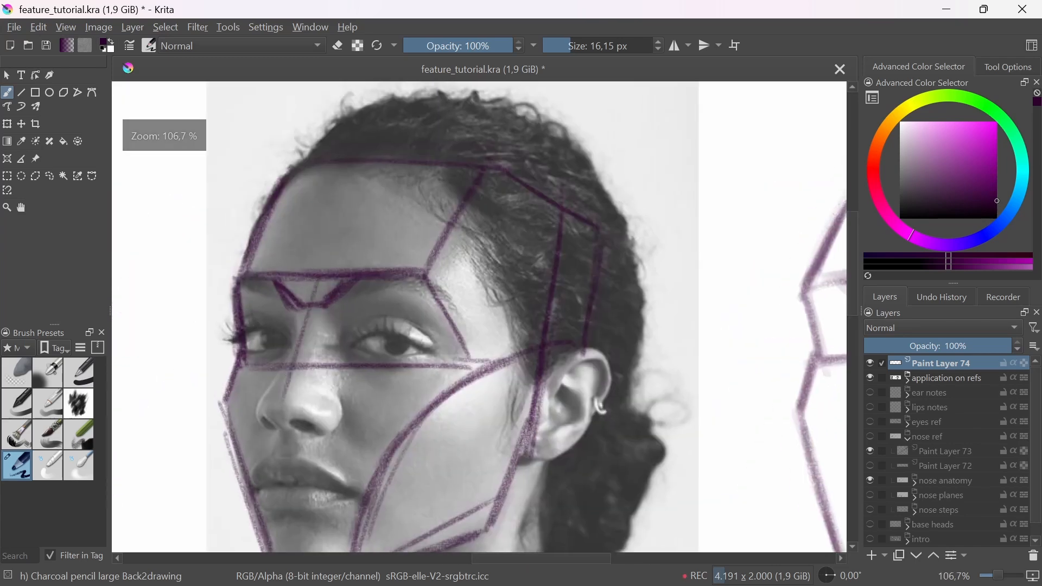
mouse_move(285, 412)
mouse_down()
mouse_move(318, 274)
mouse_move(254, 418)
mouse_up()
drag(318, 279, 346, 430)
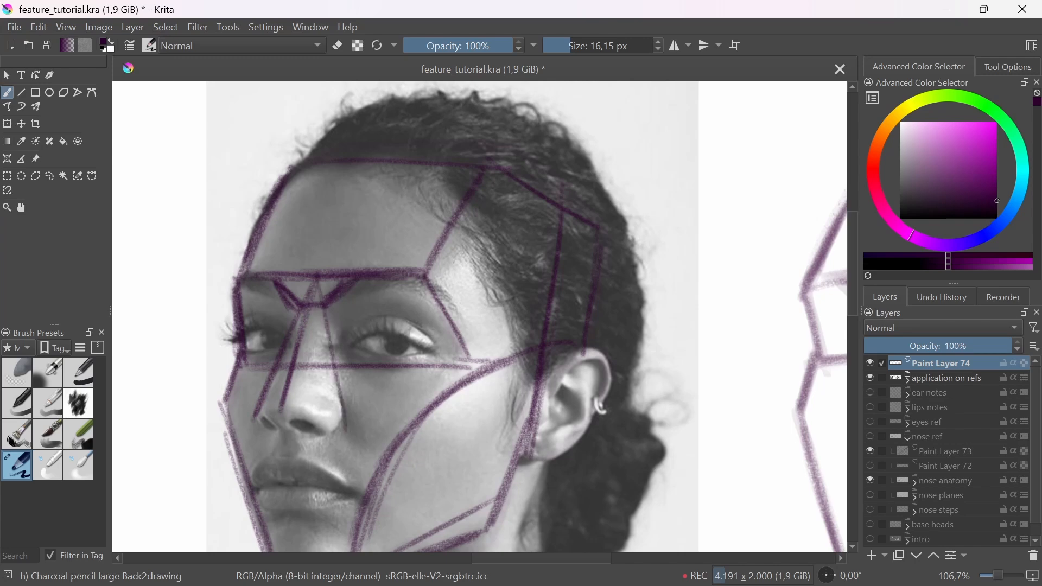
drag(326, 330, 344, 416)
Step: Draw the triangular base and underside of the wedge nose on the woman's photo, and mark the rounded tip
drag(254, 417, 282, 404)
mouse_move(261, 414)
mouse_down()
mouse_move(282, 404)
mouse_move(333, 426)
mouse_up()
drag(291, 406, 342, 422)
mouse_move(256, 414)
mouse_down()
mouse_move(285, 433)
mouse_move(351, 422)
mouse_up()
drag(325, 424, 287, 439)
drag(296, 387, 328, 414)
drag(267, 399, 346, 408)
drag(317, 415, 342, 425)
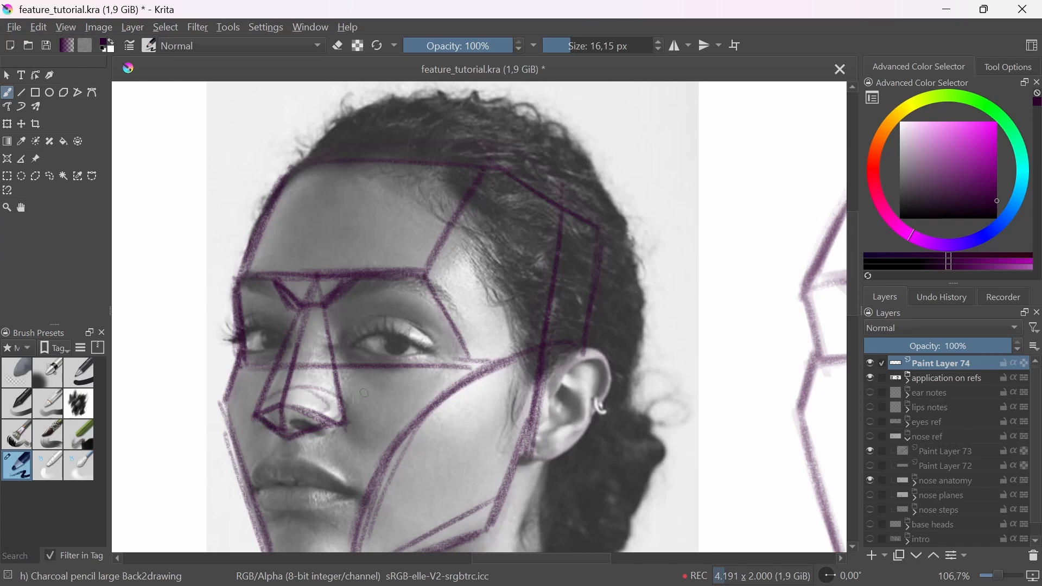
scroll(377, 435, down, 4)
scroll(360, 409, up, 1)
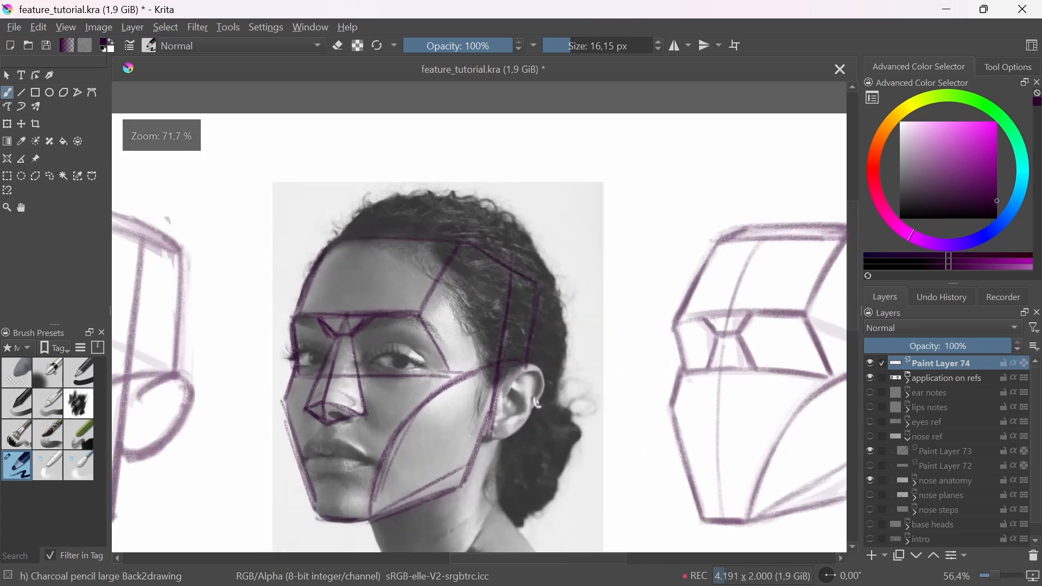
drag(383, 364, 378, 446)
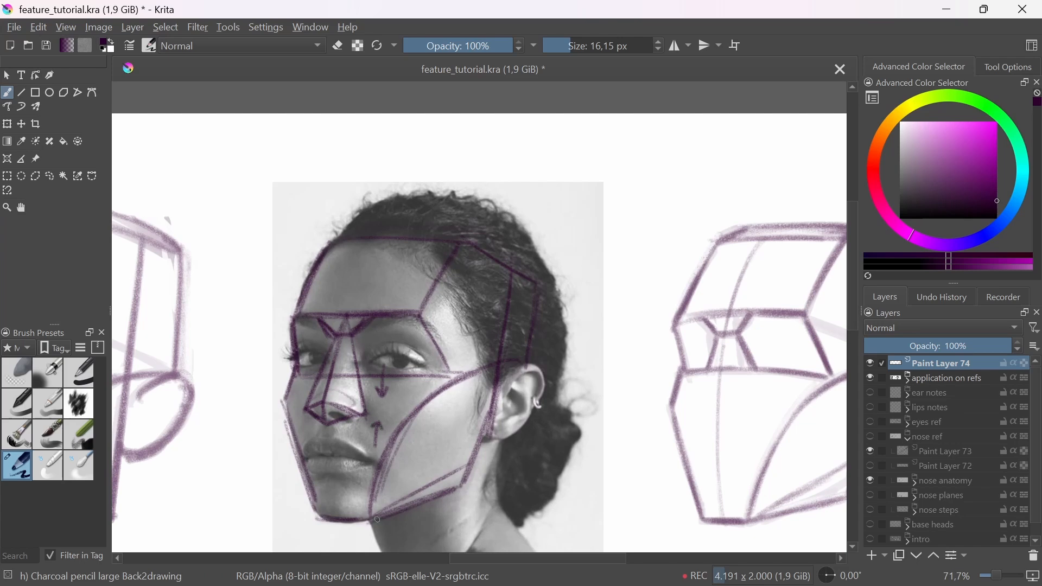
key(ctrl+z)
key(ctrl+z)
key(ctrl+z)
key(ctrl+z)
Step: Draw the same wedge nose, with its bridge, side planes and underside, below the keystone on the woman's base head
drag(612, 477, 481, 449)
mouse_move(584, 360)
mouse_down()
mouse_move(615, 357)
mouse_move(631, 283)
mouse_move(603, 391)
mouse_up()
drag(624, 311, 592, 381)
mouse_move(609, 332)
mouse_down()
mouse_move(591, 373)
mouse_move(607, 381)
mouse_up()
drag(588, 390, 608, 381)
drag(628, 297, 607, 383)
drag(620, 318, 610, 381)
mouse_move(604, 349)
mouse_down()
mouse_move(589, 387)
mouse_move(642, 388)
mouse_up()
drag(628, 304, 649, 391)
mouse_move(638, 339)
mouse_down()
mouse_move(644, 388)
mouse_move(613, 404)
mouse_move(651, 393)
mouse_move(610, 401)
mouse_move(648, 392)
mouse_move(608, 380)
mouse_up()
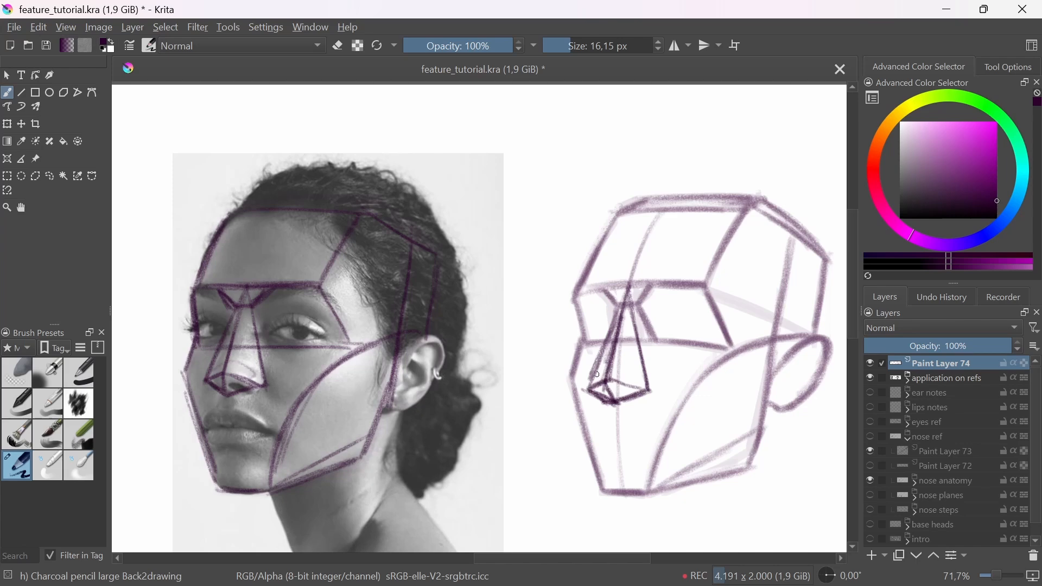
Step: Darken the two sloping sides of the wedge nose on the woman's base head and erase the stray marks around its base
drag(622, 311, 583, 388)
mouse_move(628, 296)
mouse_down()
mouse_move(643, 361)
mouse_move(599, 371)
mouse_move(585, 390)
mouse_up()
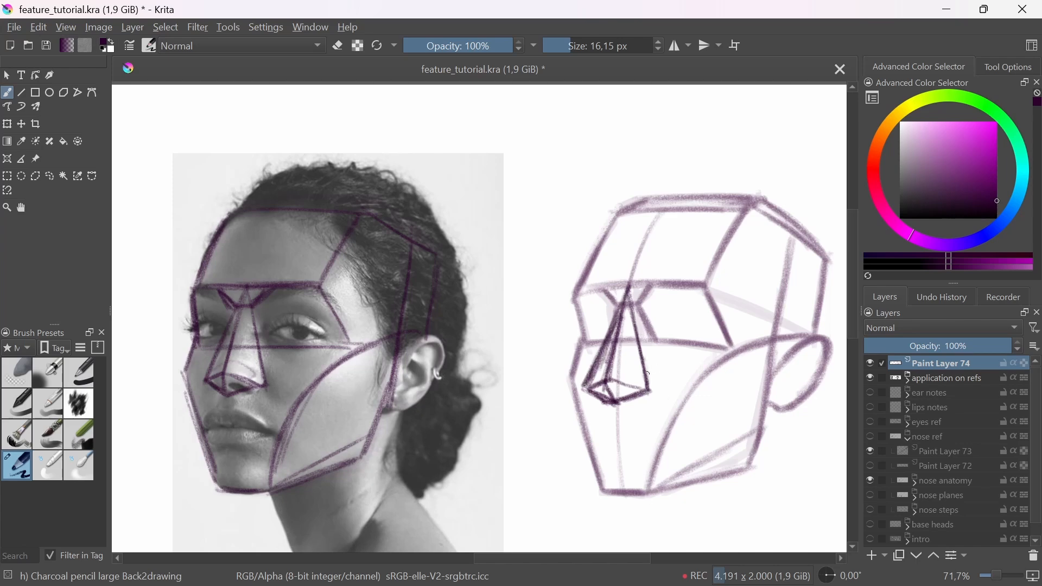
drag(645, 362, 652, 391)
drag(628, 295, 650, 389)
key(e)
mouse_move(586, 373)
mouse_down()
mouse_move(582, 384)
mouse_move(628, 452)
mouse_up()
key(e)
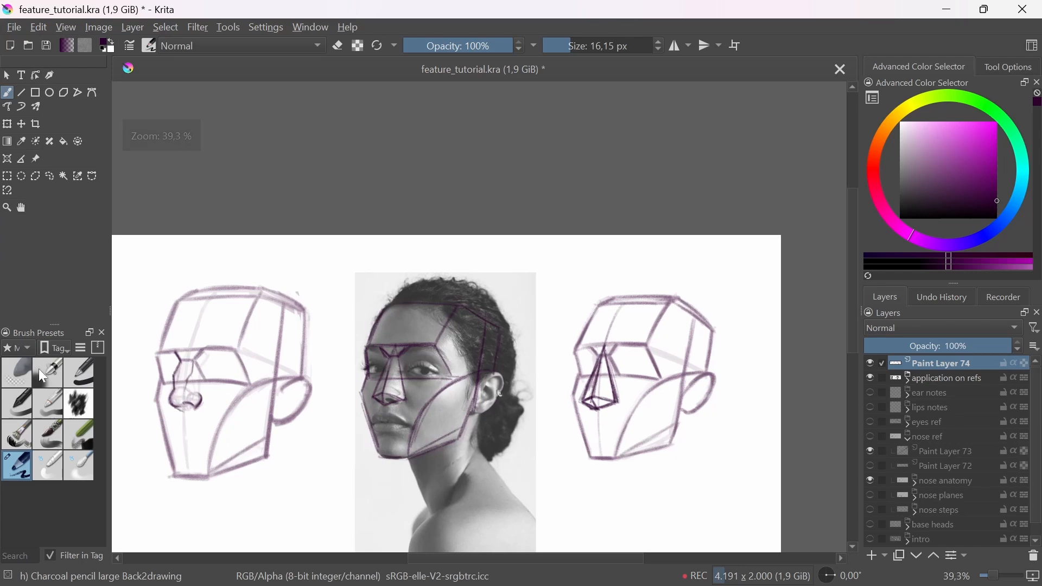
Step: Fade the wedge noses on the woman's photo and base head with the soft eraser, and return to the charcoal pencil
click(18, 373)
drag(599, 380, 605, 396)
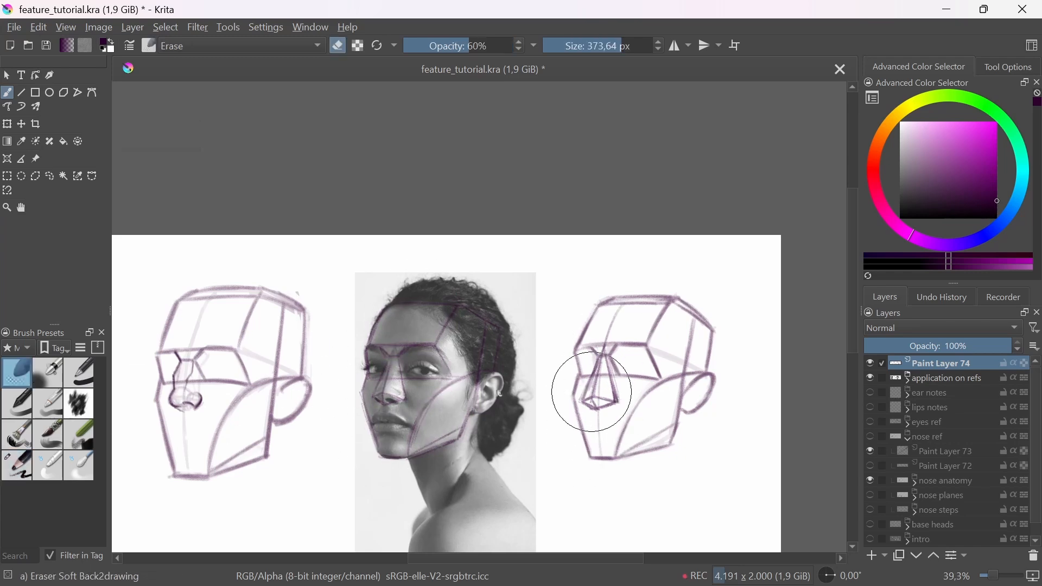
click(26, 470)
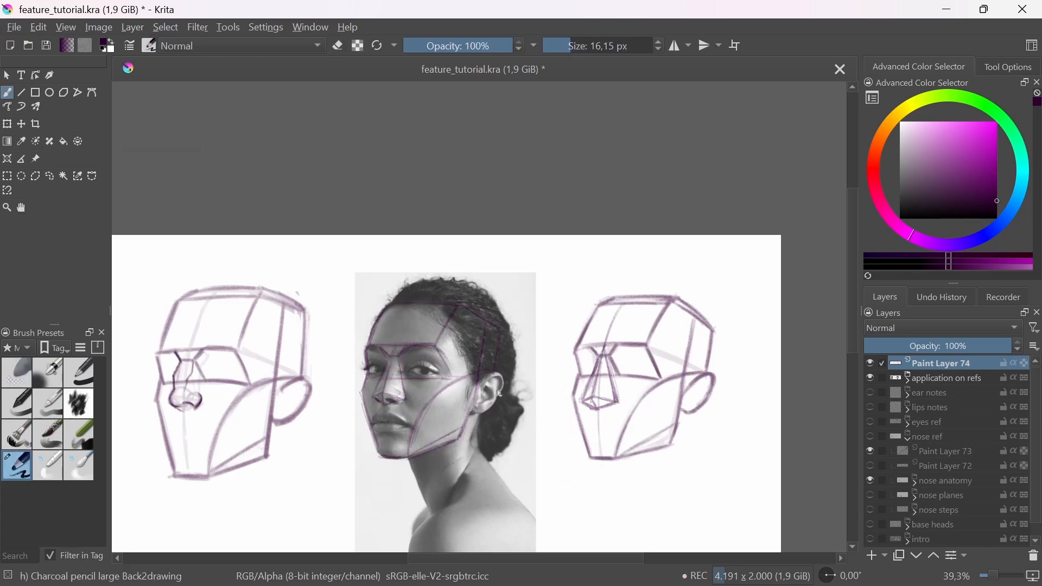
Step: Draw the keystone, the narrow front plane of the bridge and the two side planes of the nose over the woman's photo
scroll(411, 350, up, 2)
drag(430, 349, 411, 350)
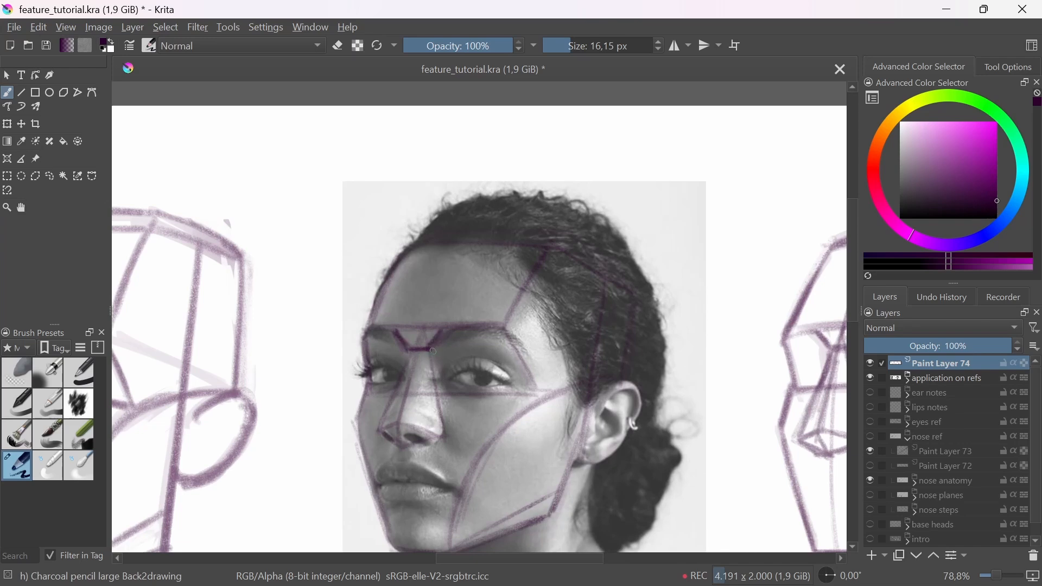
mouse_move(445, 356)
mouse_down()
mouse_move(455, 339)
mouse_move(442, 328)
mouse_move(413, 423)
mouse_up()
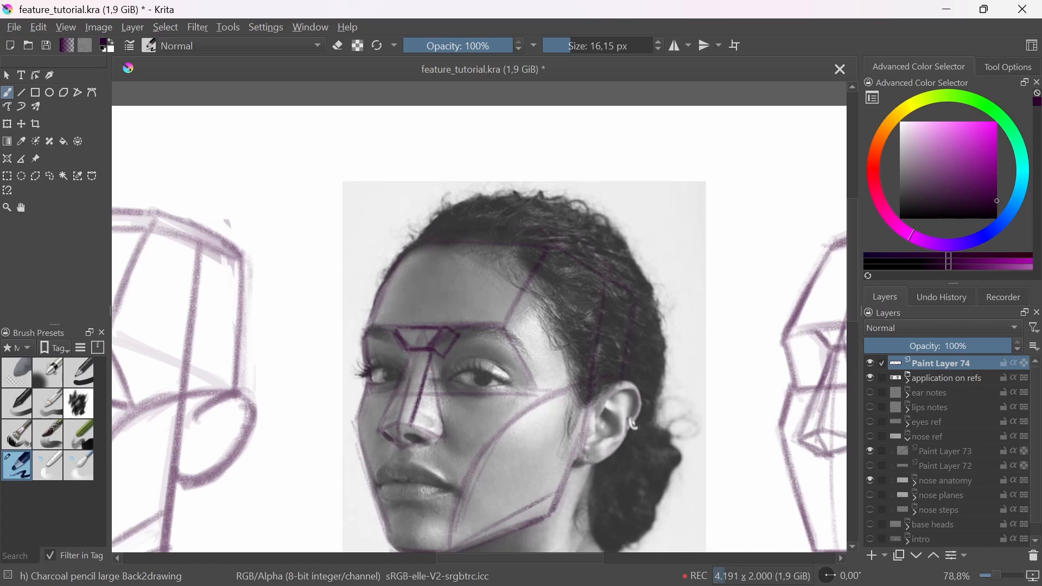
drag(407, 352, 396, 422)
drag(399, 385, 393, 420)
mouse_move(446, 357)
mouse_down()
mouse_move(444, 432)
mouse_move(407, 421)
mouse_move(445, 437)
mouse_up()
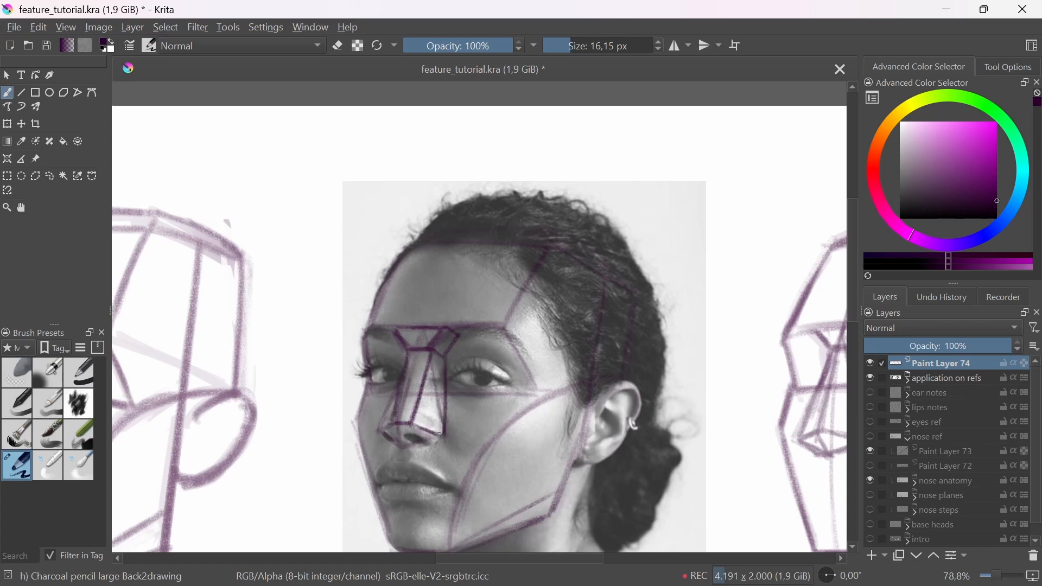
Step: Draw the tip and underside planes that close the nose on the woman's photo
mouse_move(408, 348)
mouse_down()
mouse_move(378, 432)
mouse_move(402, 451)
mouse_move(411, 423)
mouse_up()
key(ctrl+z)
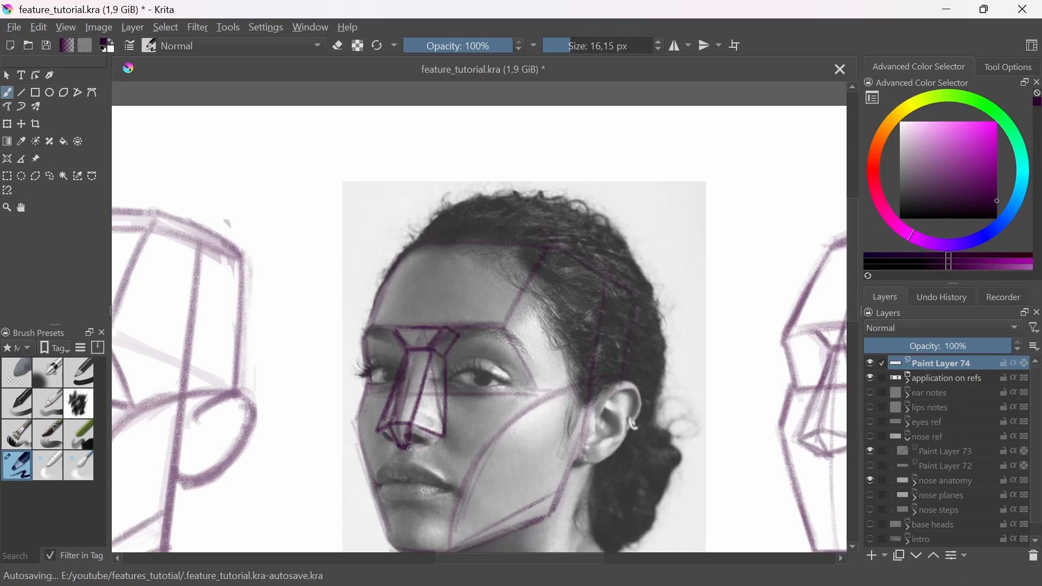
drag(408, 449, 444, 437)
Step: Draw the narrow front plane of the bridge and the top of the keystone on the woman's base head
drag(592, 443, 461, 413)
scroll(461, 413, down, 2)
mouse_move(649, 346)
mouse_down()
mouse_move(638, 404)
mouse_move(624, 401)
mouse_up()
drag(631, 361, 623, 409)
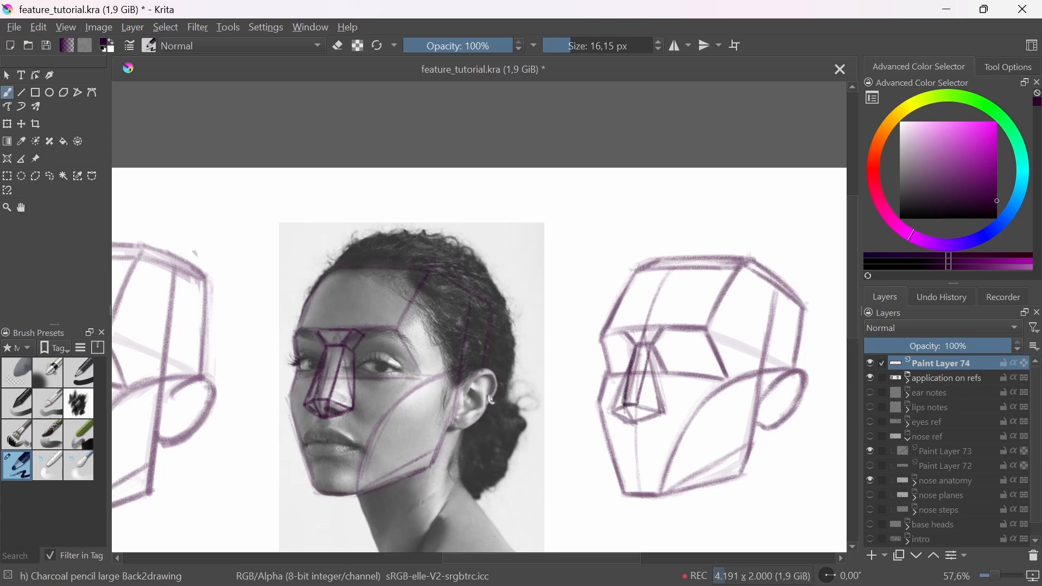
drag(653, 345, 635, 397)
drag(654, 348, 632, 401)
drag(654, 343, 639, 382)
mouse_move(662, 331)
mouse_down()
mouse_move(649, 350)
mouse_move(634, 330)
mouse_up()
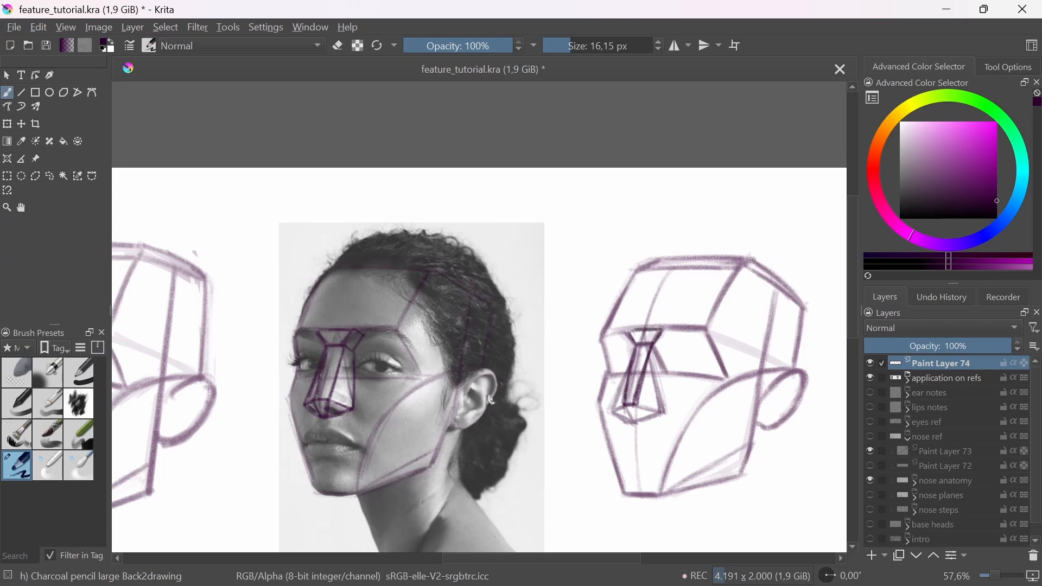
Step: Mark the plane break across the nose's side on the photo and base head, and draw the keystone's near edge on the base head
drag(337, 376, 355, 385)
mouse_move(643, 380)
mouse_down()
mouse_move(670, 367)
mouse_move(664, 386)
mouse_move(665, 358)
mouse_move(661, 390)
mouse_up()
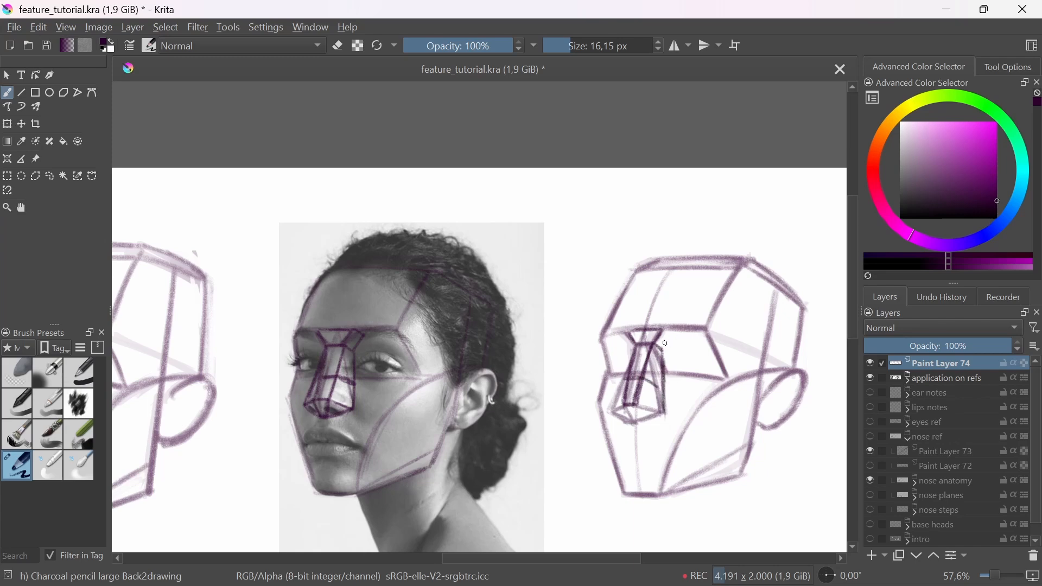
drag(670, 332, 666, 343)
Step: Compare the keystone and nose tip heights between the woman's photo and base head using temporary straight guide lines
drag(346, 331, 673, 330)
key(ctrl+z)
key(v)
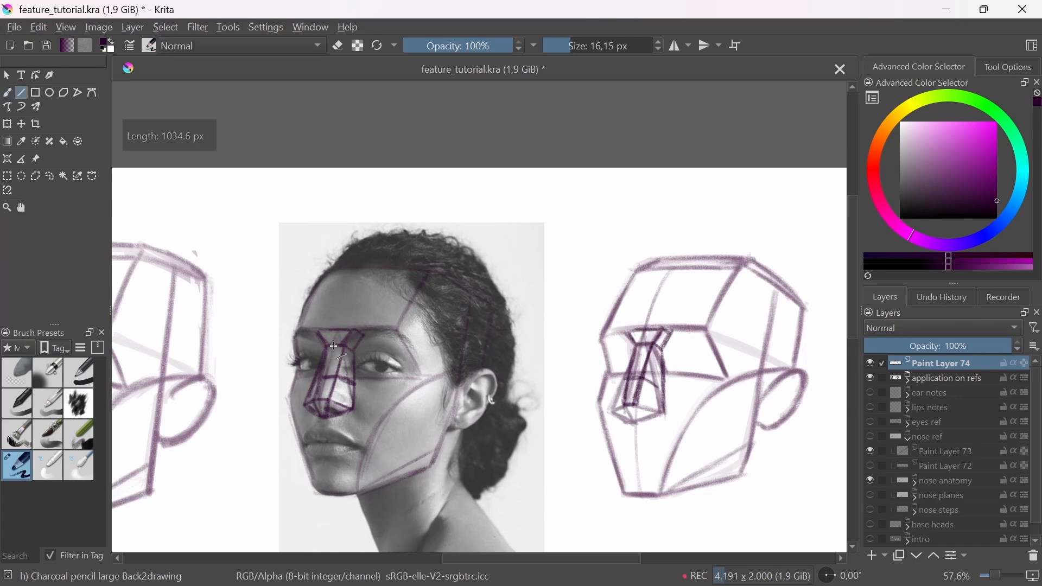
drag(334, 345, 689, 346)
key(ctrl+z)
key(v)
drag(633, 407, 310, 408)
key(ctrl+z)
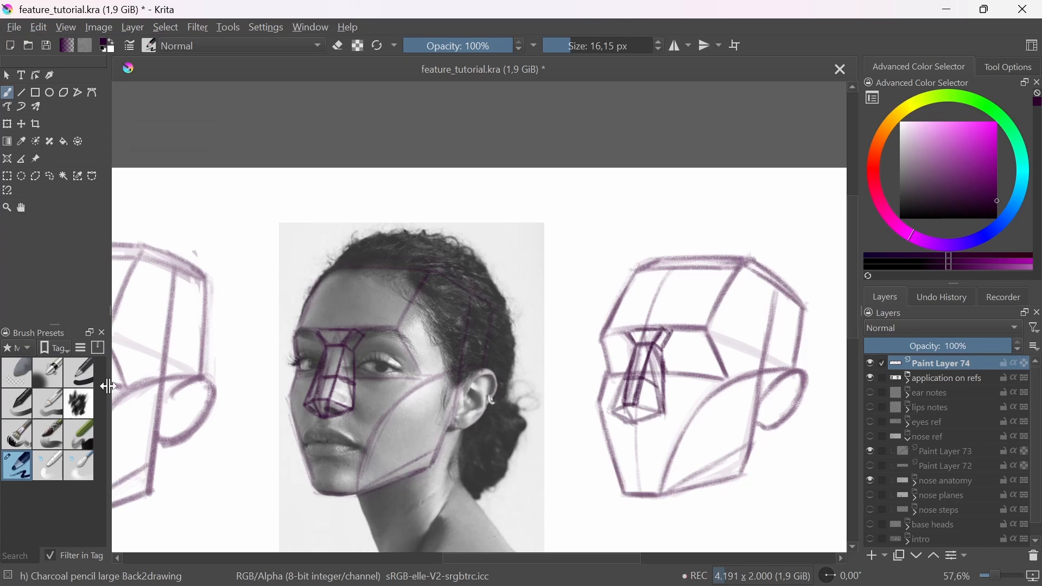
Step: Fade the lower nose on the base head with the soft eraser and check the tip height against the photo
click(17, 372)
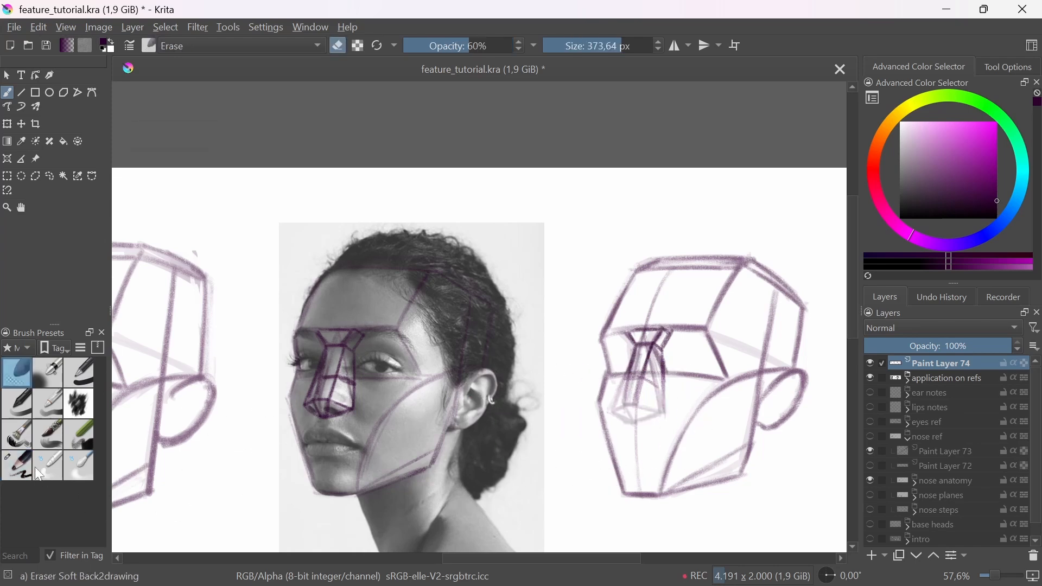
click(16, 465)
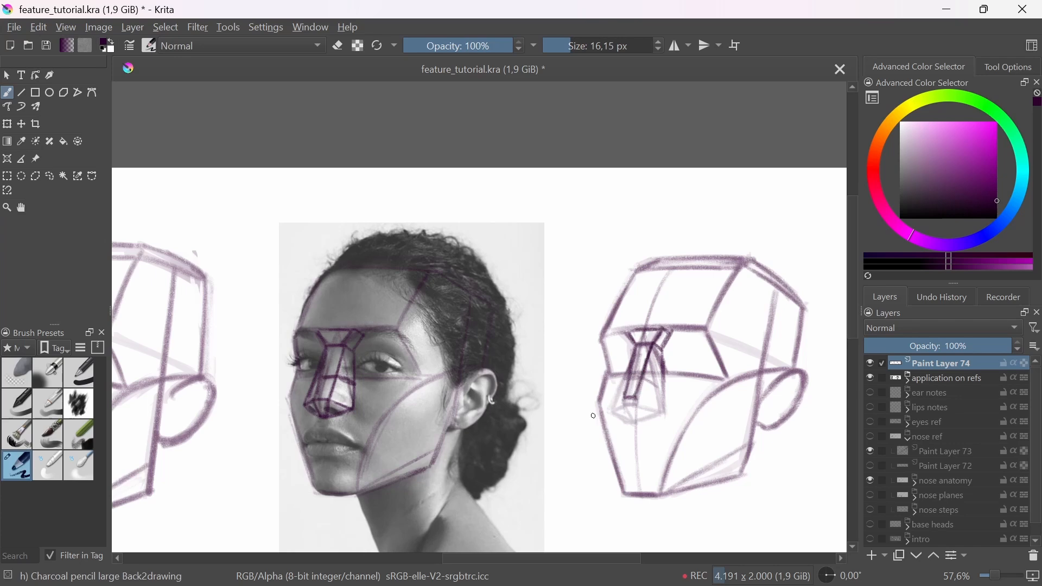
key(v)
drag(636, 399, 312, 402)
key(ctrl+z)
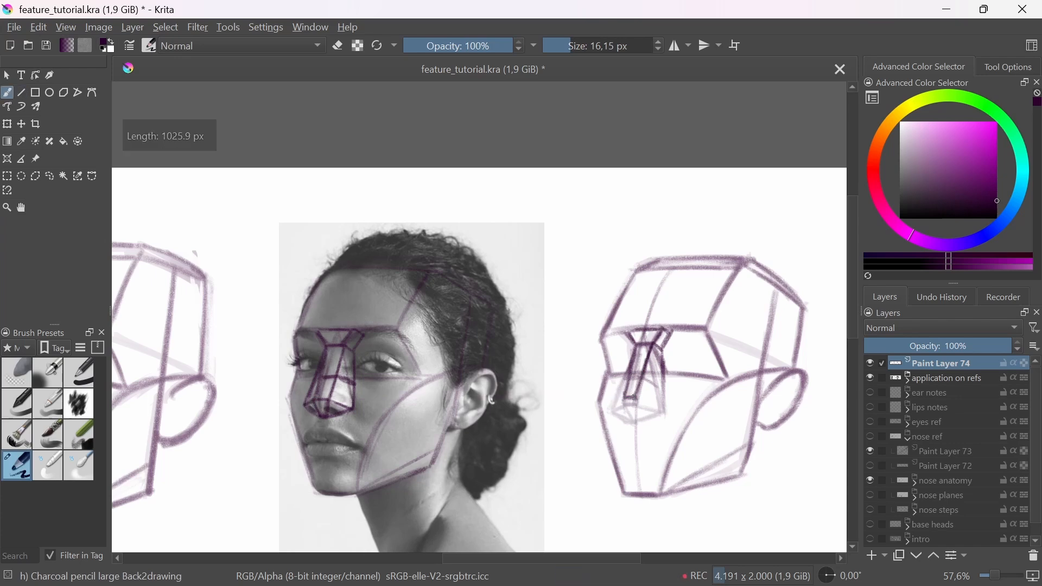
Step: Redraw the tip and underside planes of the base head's nose, erase the overlapping lines, and check the base height against the photo
mouse_move(635, 397)
mouse_down()
mouse_move(657, 404)
mouse_move(636, 421)
mouse_up()
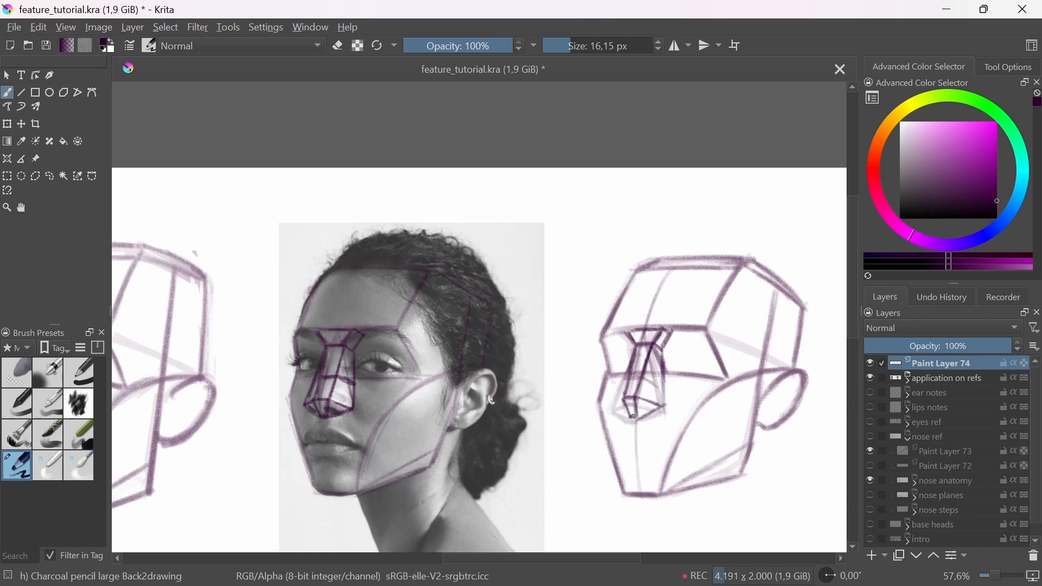
key(e)
drag(649, 417, 615, 408)
key(e)
key(v)
drag(634, 417, 313, 432)
key(ctrl+z)
Step: Redraw the outer edge of the near side plane on the base head's nose
drag(688, 418, 663, 426)
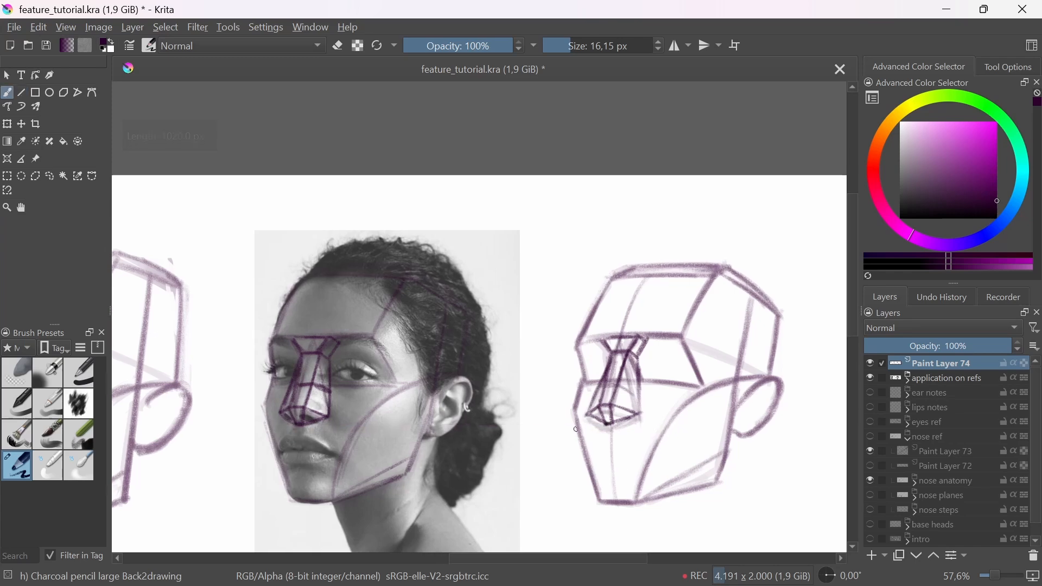
drag(638, 367, 640, 413)
click(21, 382)
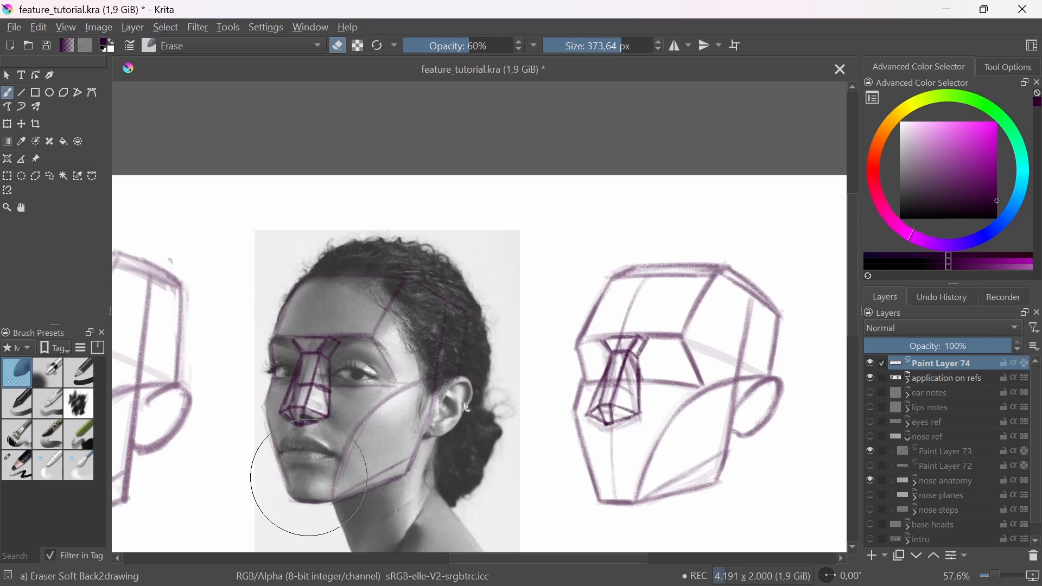
click(22, 468)
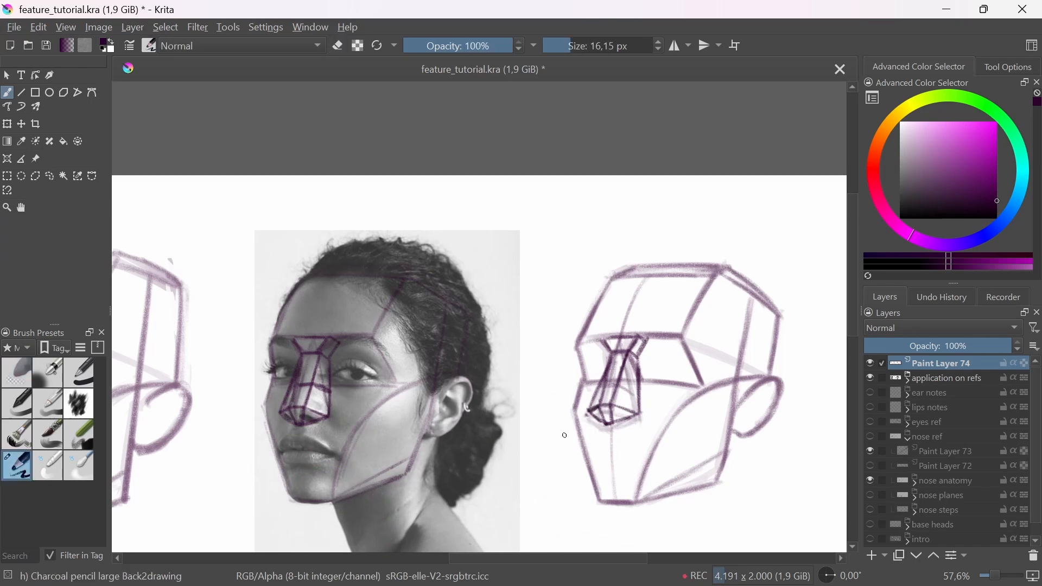
Step: Check the nose base against the photo with temporary guide lines and mark the plane break across the base head's bridge
key(v)
mouse_move(281, 411)
mouse_down()
mouse_move(645, 415)
mouse_move(329, 426)
mouse_up()
key(ctrl+z)
key(v)
key(ctrl+z)
drag(607, 373, 620, 373)
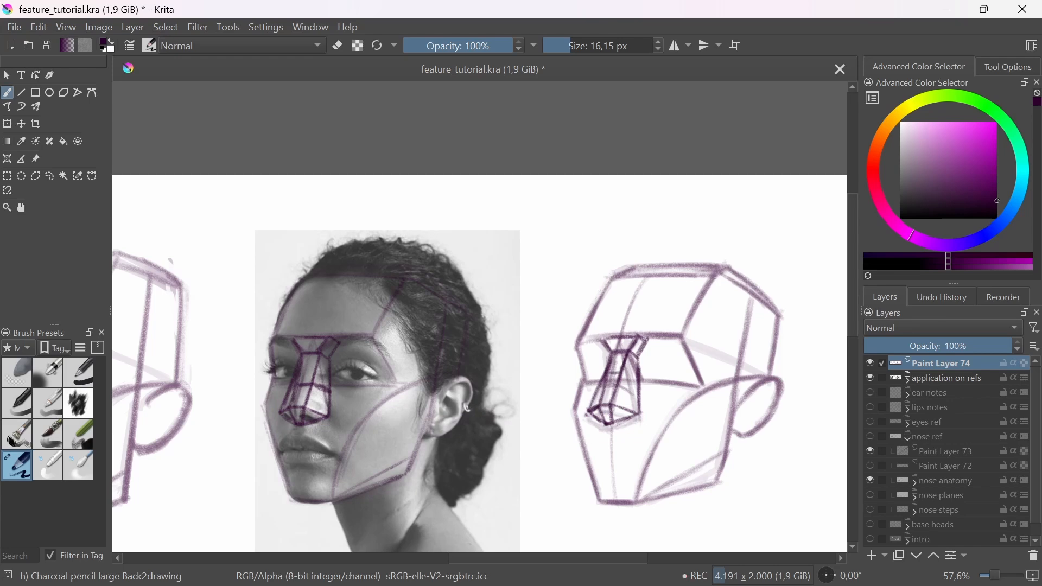
Step: Fade the nose planes on the woman's photo and base head with the soft eraser
click(16, 373)
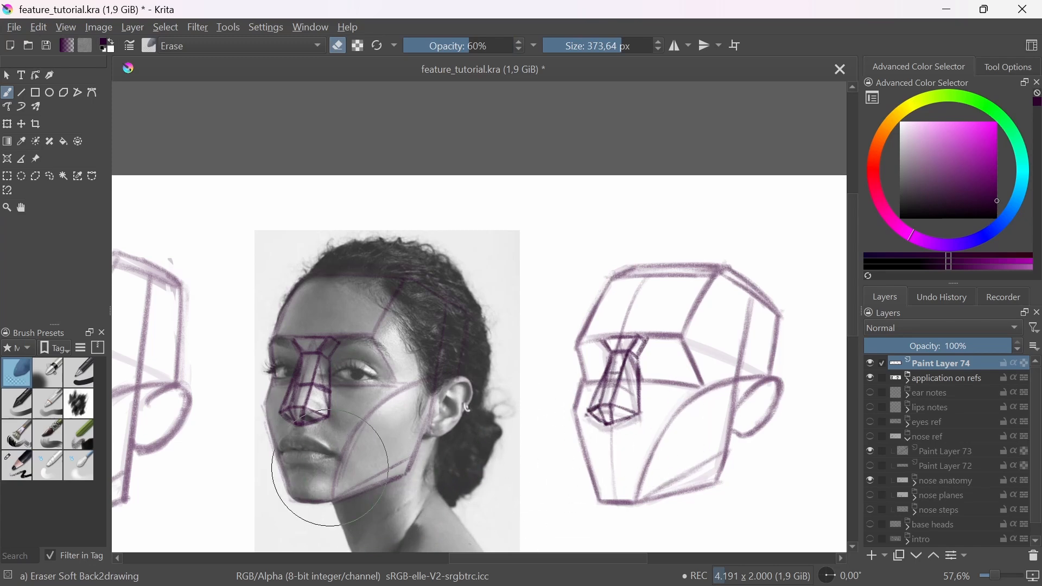
drag(597, 423, 618, 369)
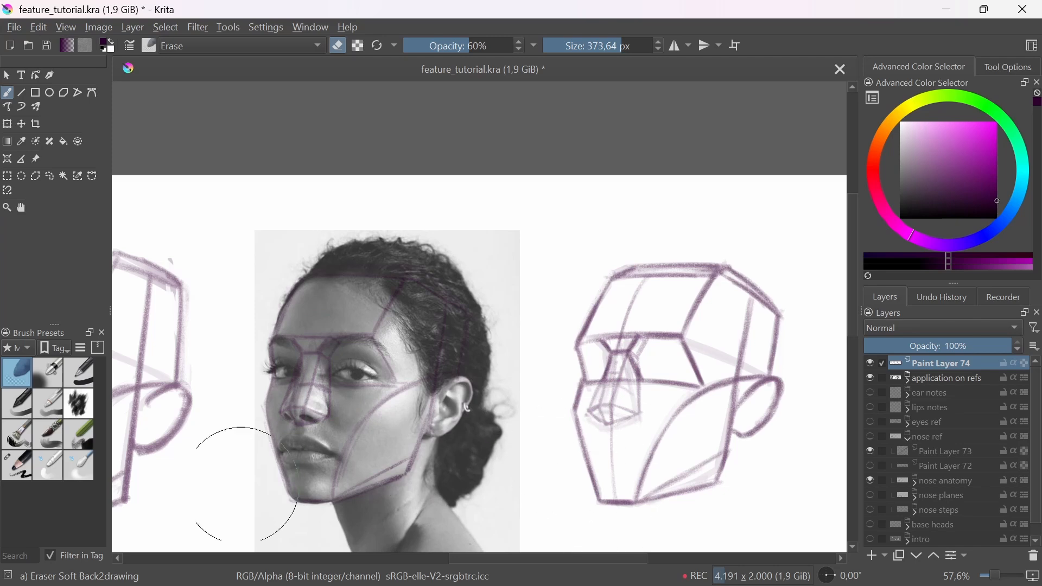
click(32, 468)
scroll(302, 395, up, 4)
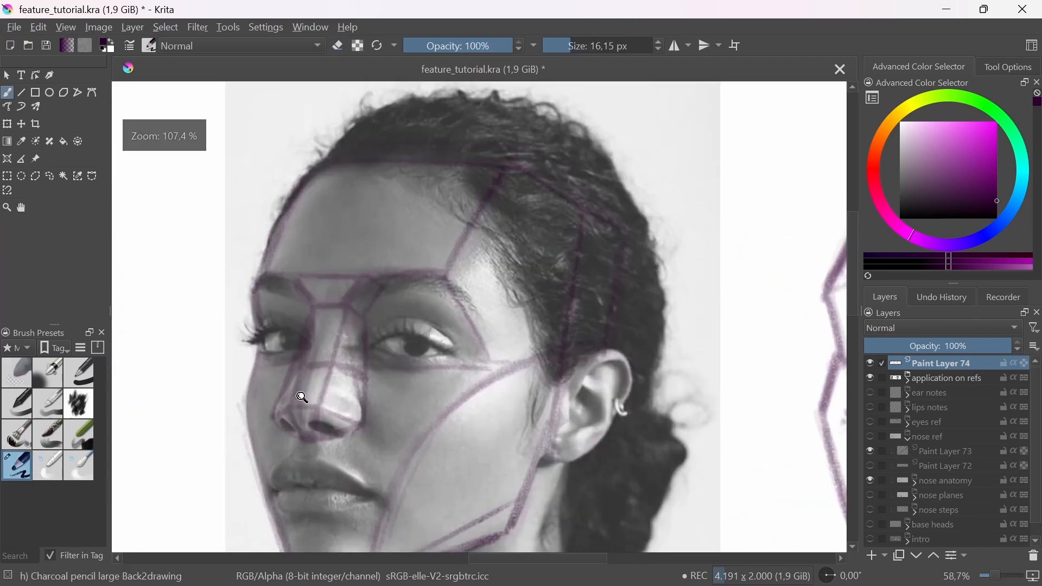
click(24, 374)
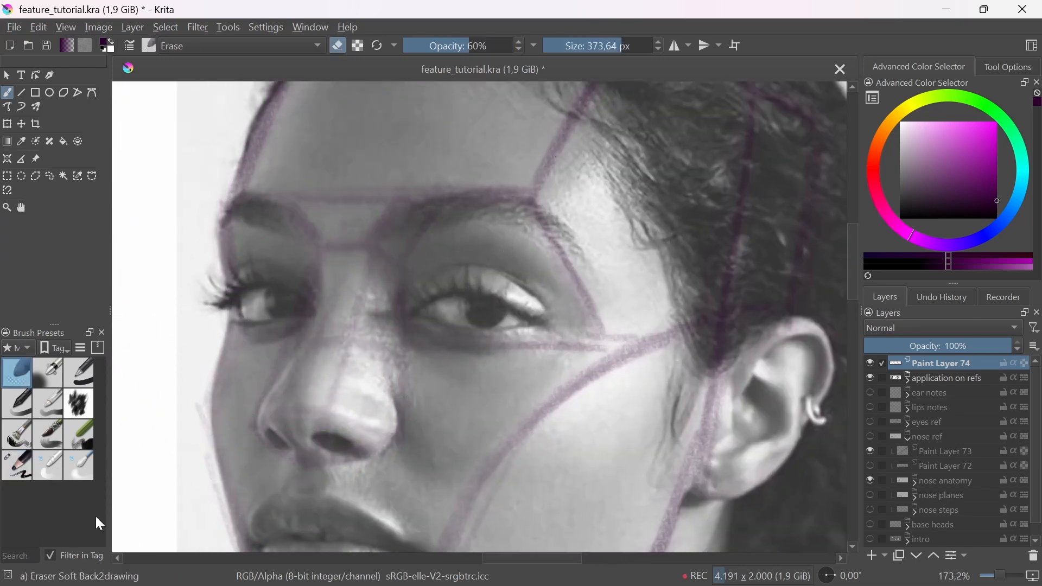
Step: Draw a large sphere for the nose tip and smaller spheres for the nostril wings on the woman's photo with the charcoal pencil
click(24, 464)
mouse_move(288, 387)
mouse_down()
mouse_move(345, 392)
mouse_move(281, 434)
mouse_move(276, 406)
mouse_move(298, 373)
mouse_move(347, 381)
mouse_move(288, 376)
mouse_up()
key(ctrl+z)
key(ctrl+z)
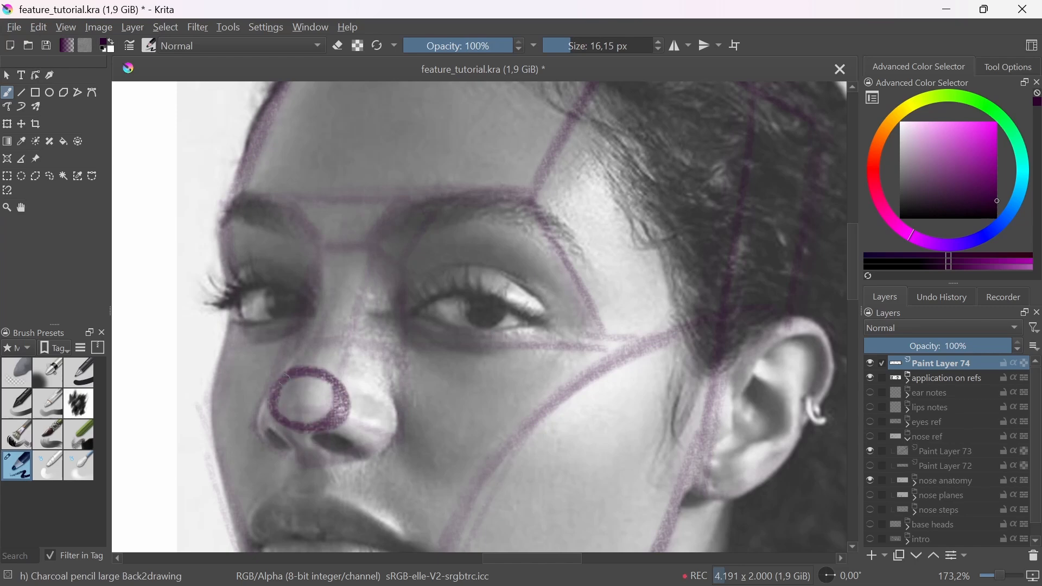
mouse_move(332, 417)
mouse_down()
mouse_move(348, 402)
mouse_move(337, 429)
mouse_move(357, 438)
mouse_move(348, 400)
mouse_move(382, 409)
mouse_up()
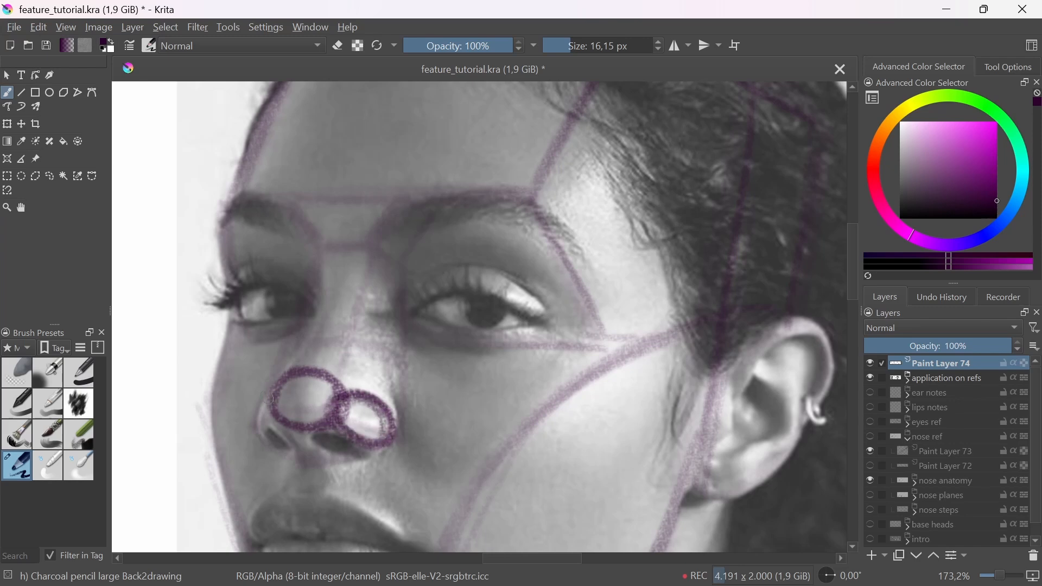
mouse_move(268, 399)
mouse_down()
mouse_move(274, 423)
mouse_move(260, 424)
mouse_up()
Step: Draw the matching tip sphere, nostril wing spheres and underside of the nose on the woman's base head
mouse_move(391, 371)
mouse_down()
mouse_move(579, 456)
mouse_move(538, 460)
mouse_up()
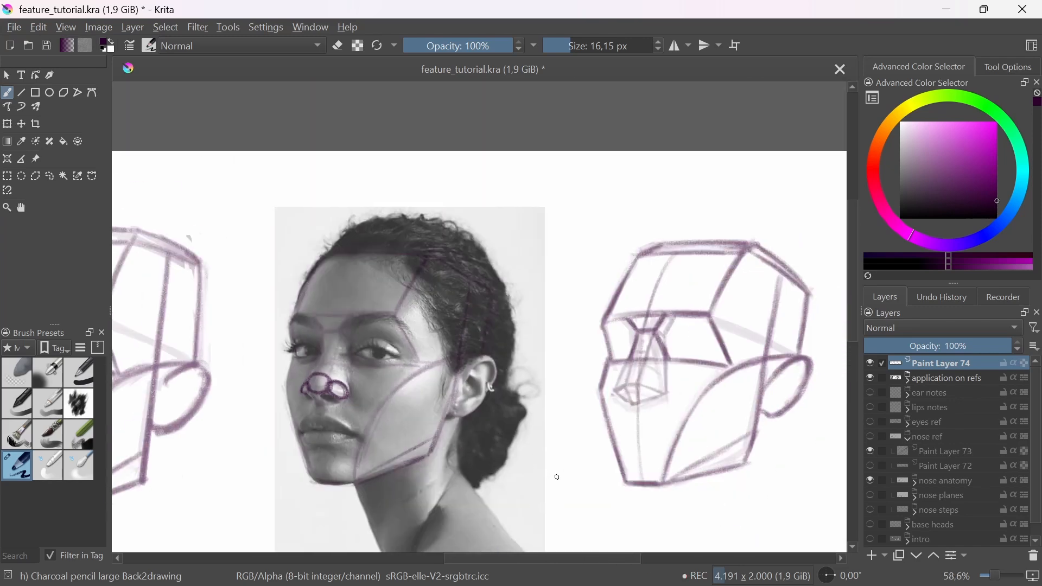
mouse_move(637, 392)
mouse_down()
mouse_move(602, 399)
mouse_move(592, 386)
mouse_move(595, 441)
mouse_move(622, 426)
mouse_move(571, 412)
mouse_move(619, 428)
mouse_move(670, 415)
mouse_up()
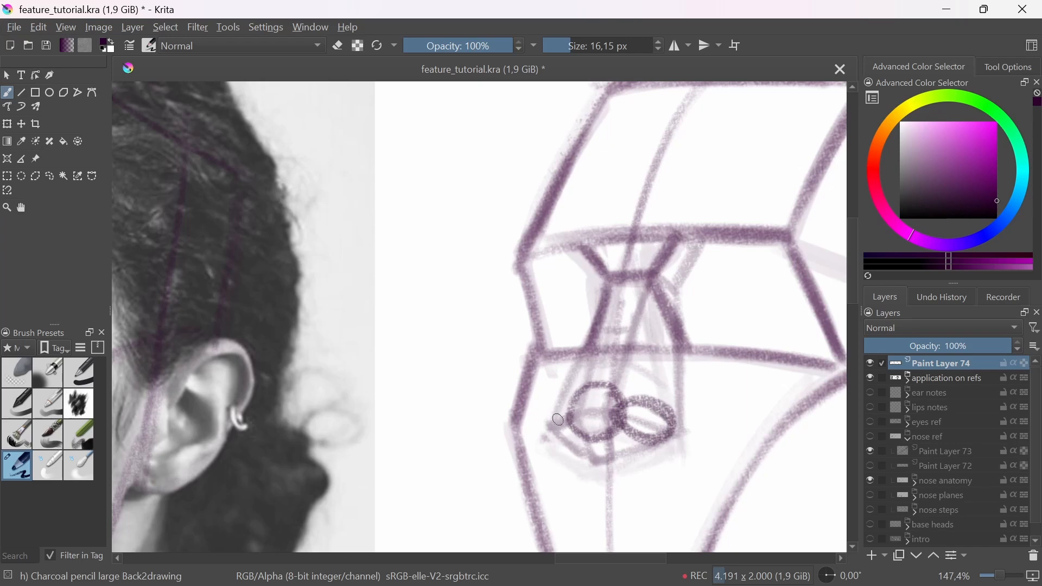
mouse_move(559, 421)
mouse_down()
mouse_move(551, 432)
mouse_move(566, 413)
mouse_move(625, 409)
mouse_move(614, 436)
mouse_up()
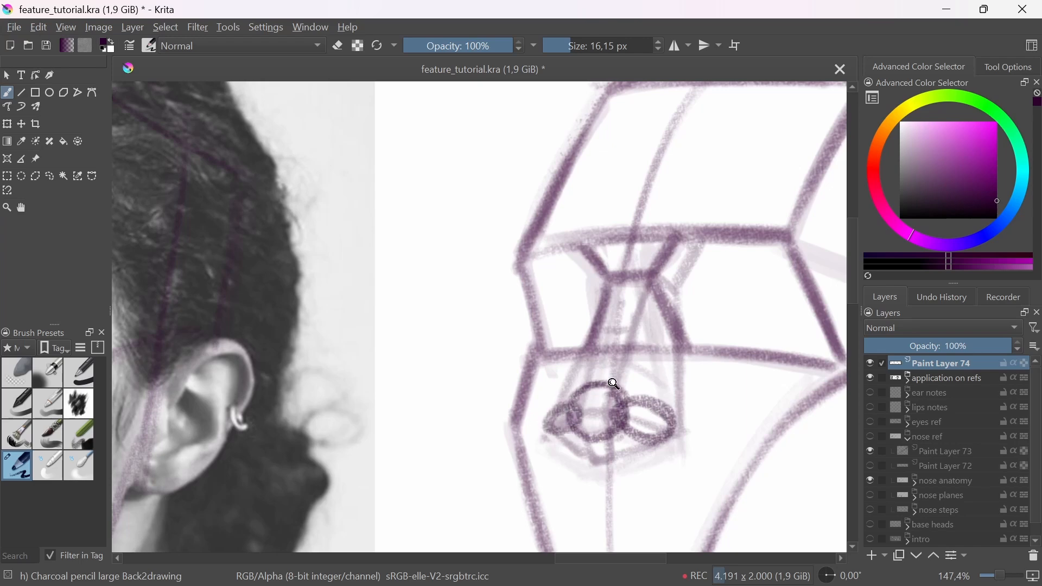
drag(618, 385, 638, 451)
drag(639, 452, 600, 458)
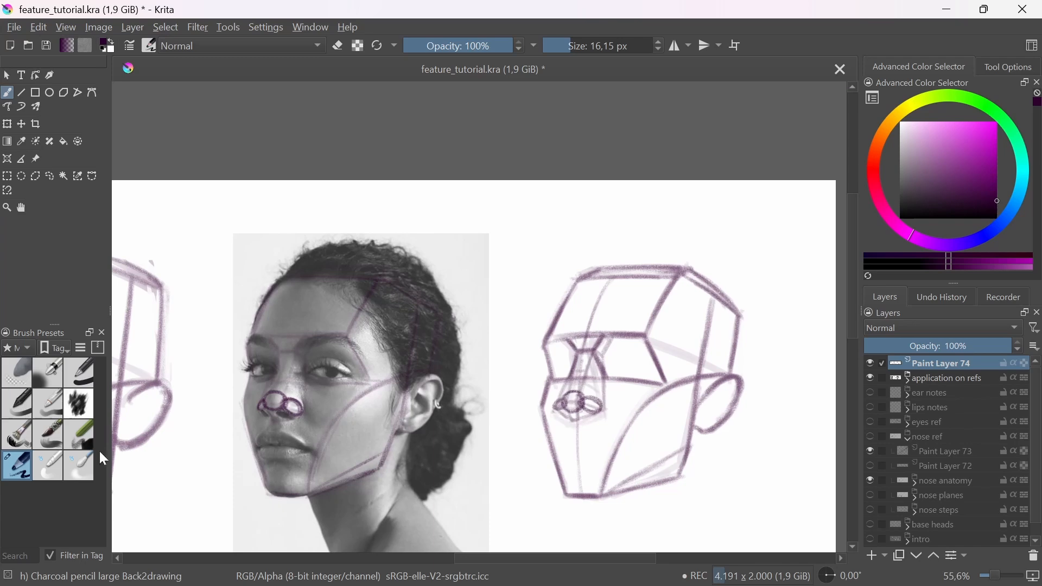
Step: Draw the curved contour from the brow down the far side of the bridge to the nostril on the base head and the photo
scroll(567, 359, up, 1)
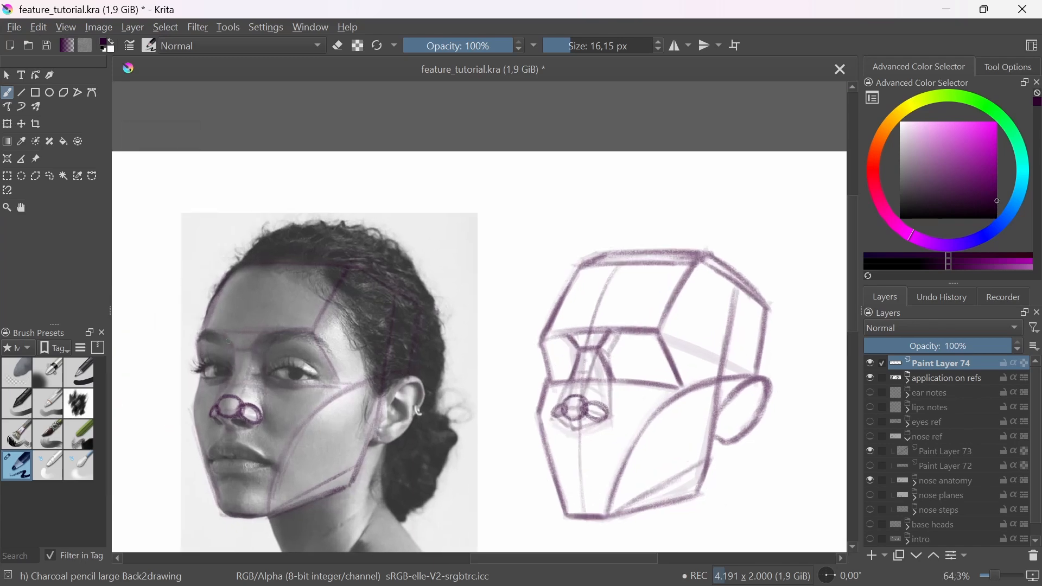
mouse_move(571, 344)
mouse_down()
mouse_move(574, 372)
mouse_move(560, 400)
mouse_up()
drag(576, 369, 554, 411)
drag(224, 339, 230, 374)
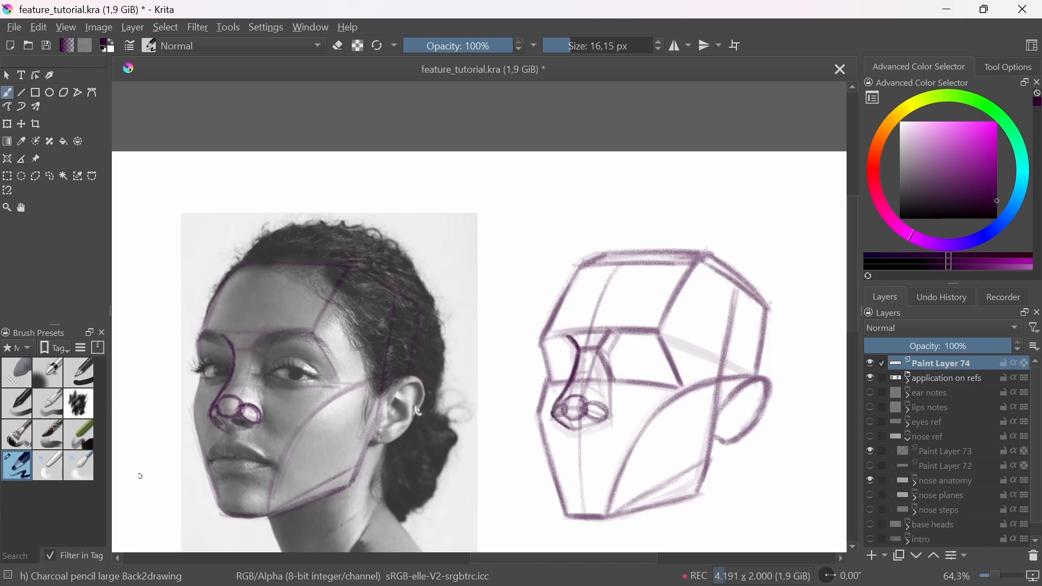
Step: Fade the nose spheres and bridge contours on the woman's photo and base head with the soft eraser
click(24, 370)
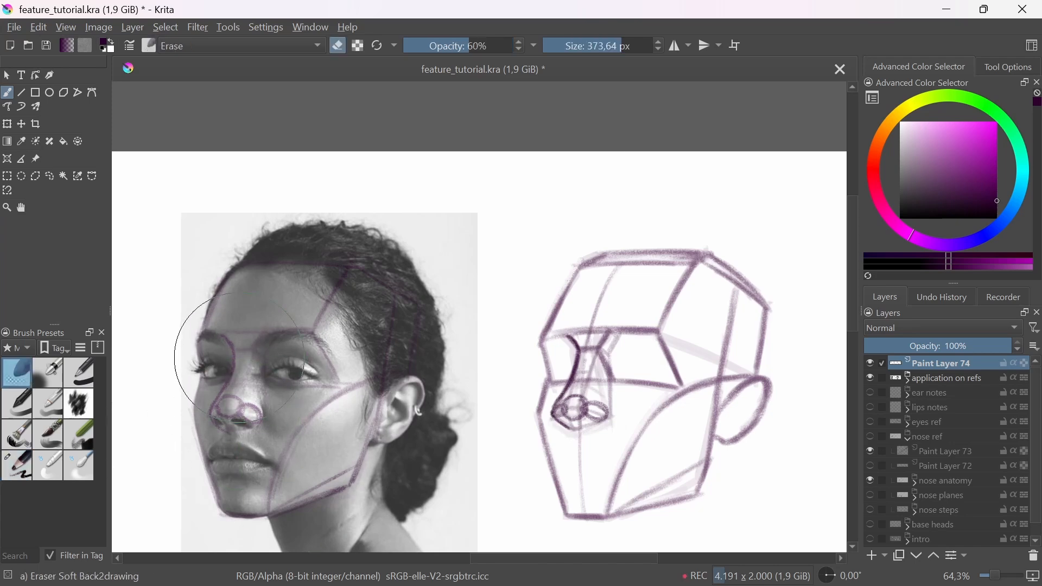
drag(221, 401, 209, 407)
mouse_move(523, 419)
mouse_down()
mouse_move(578, 355)
mouse_move(580, 315)
mouse_move(569, 348)
mouse_up()
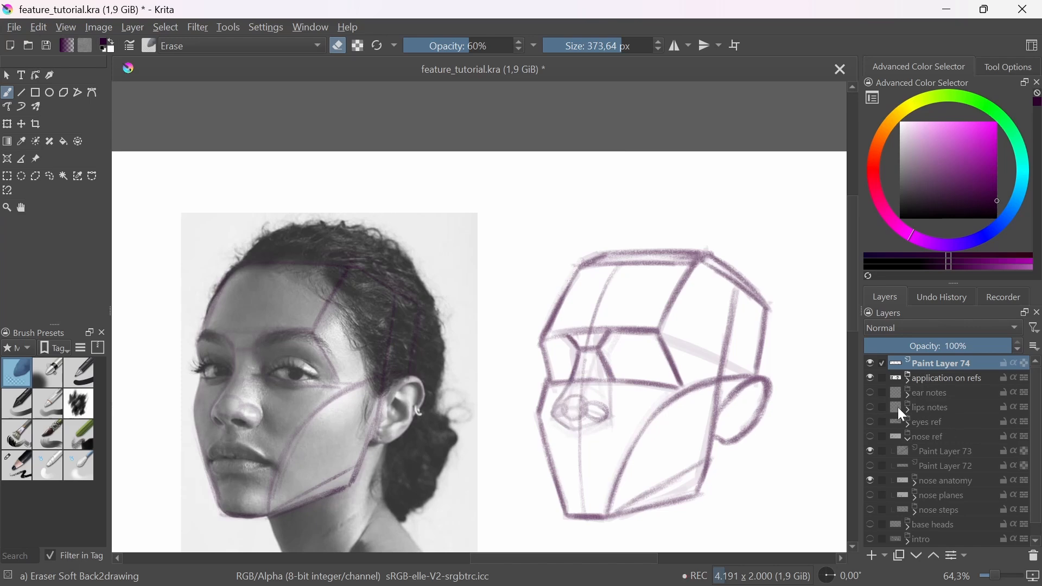
Step: Darken the far-side bridge contour, nostril wings and underside of the nose on the woman's base head with the large charcoal pencil
click(24, 465)
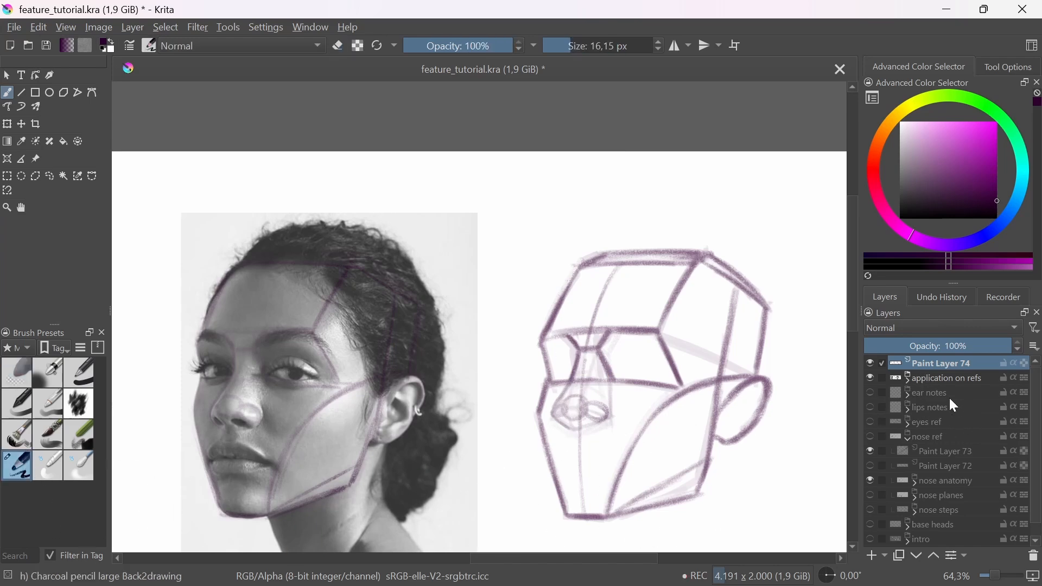
click(907, 378)
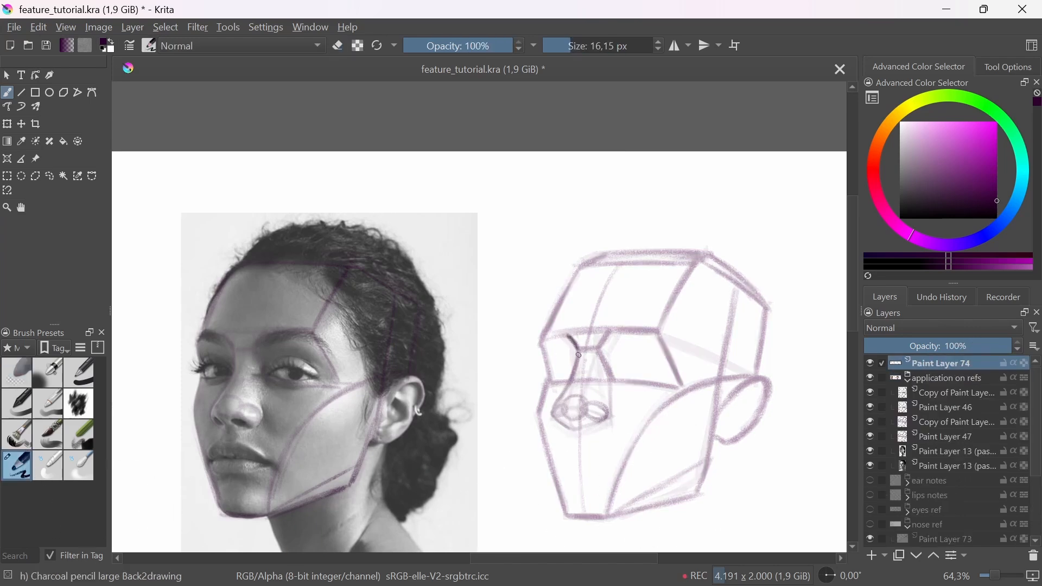
drag(578, 356, 558, 412)
drag(564, 413, 569, 399)
drag(608, 417, 603, 407)
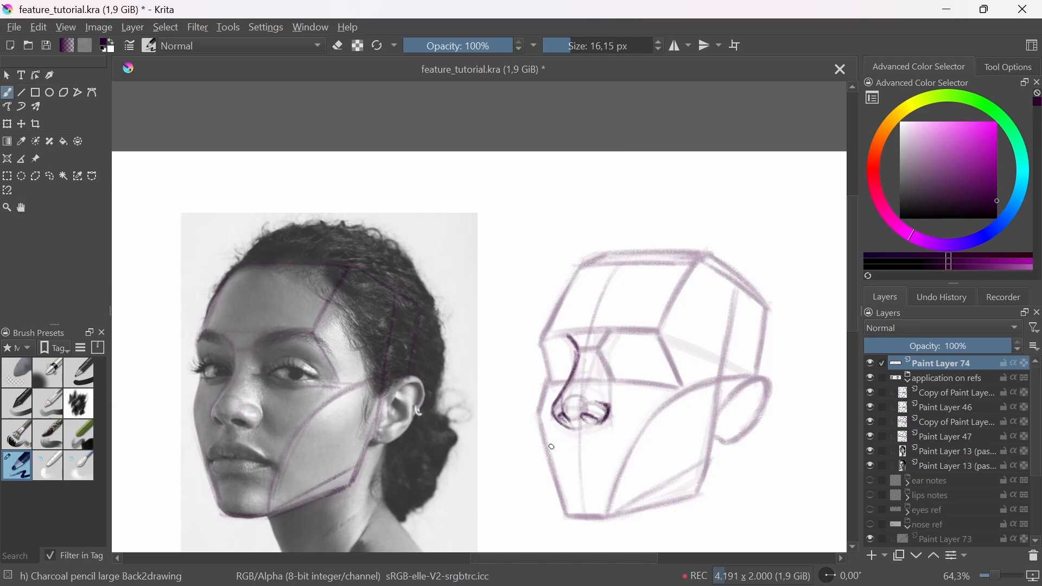
drag(610, 325, 559, 416)
drag(559, 417, 559, 400)
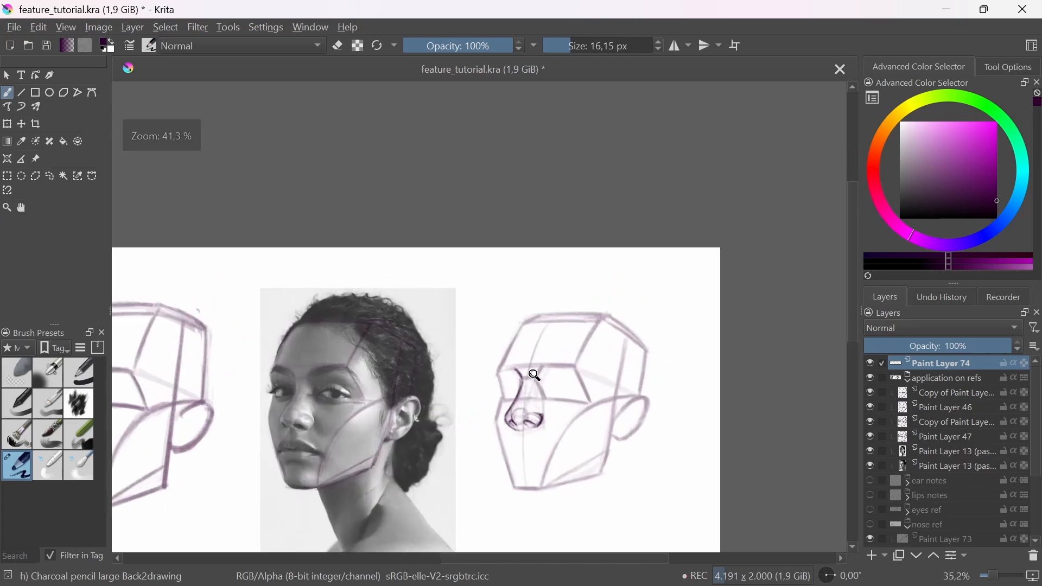
drag(573, 481, 609, 468)
drag(573, 405, 576, 372)
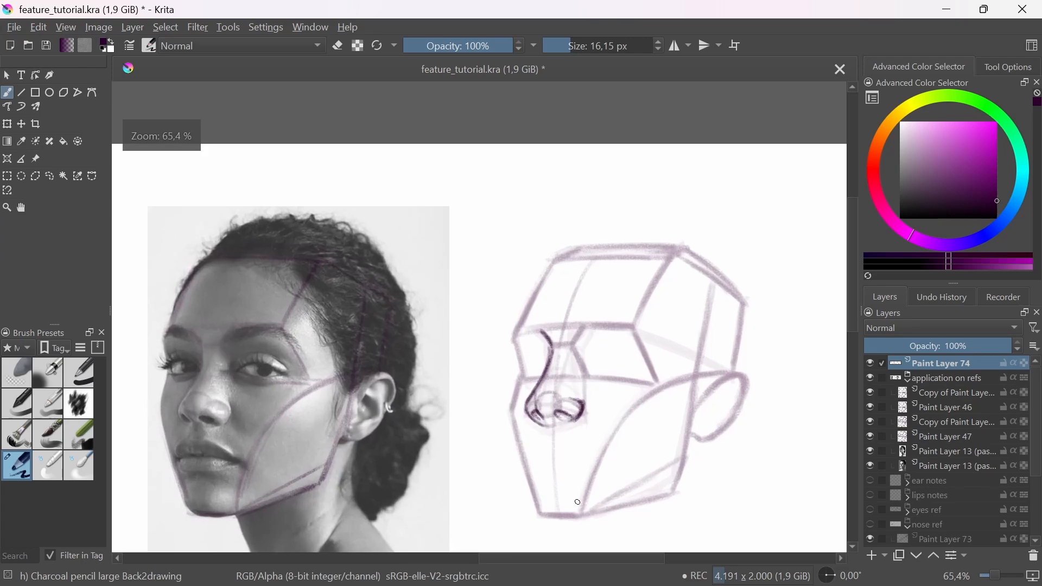
mouse_move(539, 427)
mouse_down()
mouse_move(537, 340)
mouse_move(527, 395)
mouse_up()
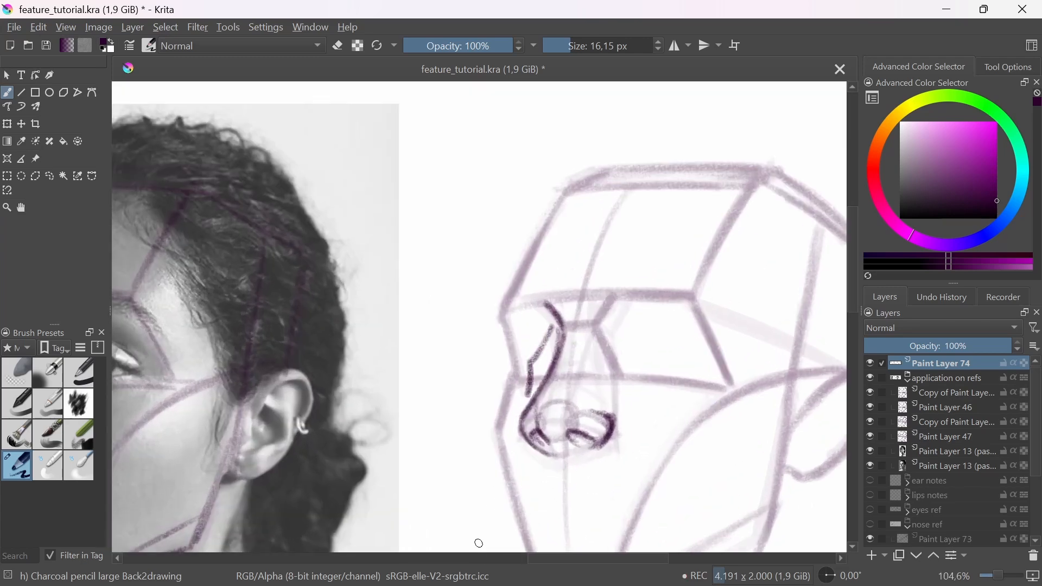
key(ctrl+z)
mouse_move(553, 321)
mouse_down()
mouse_move(517, 402)
mouse_move(548, 466)
mouse_up()
key(ctrl+z)
Step: Draw the edges of the nose bridge's front plane on the man's base head with the charcoal pencil
mouse_move(550, 464)
mouse_down()
mouse_move(572, 426)
mouse_move(616, 442)
mouse_up()
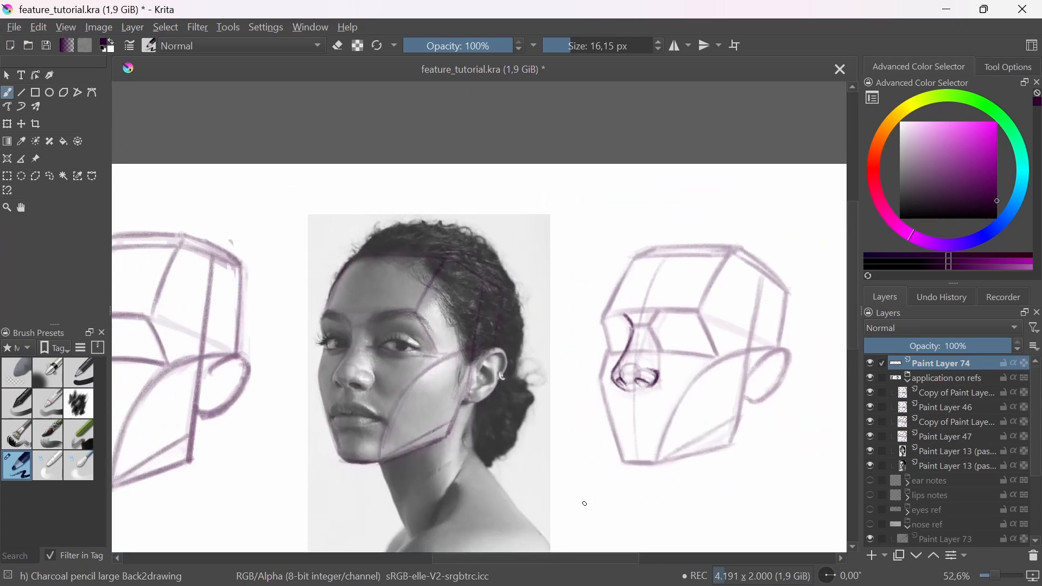
drag(436, 382, 553, 371)
drag(212, 368, 286, 378)
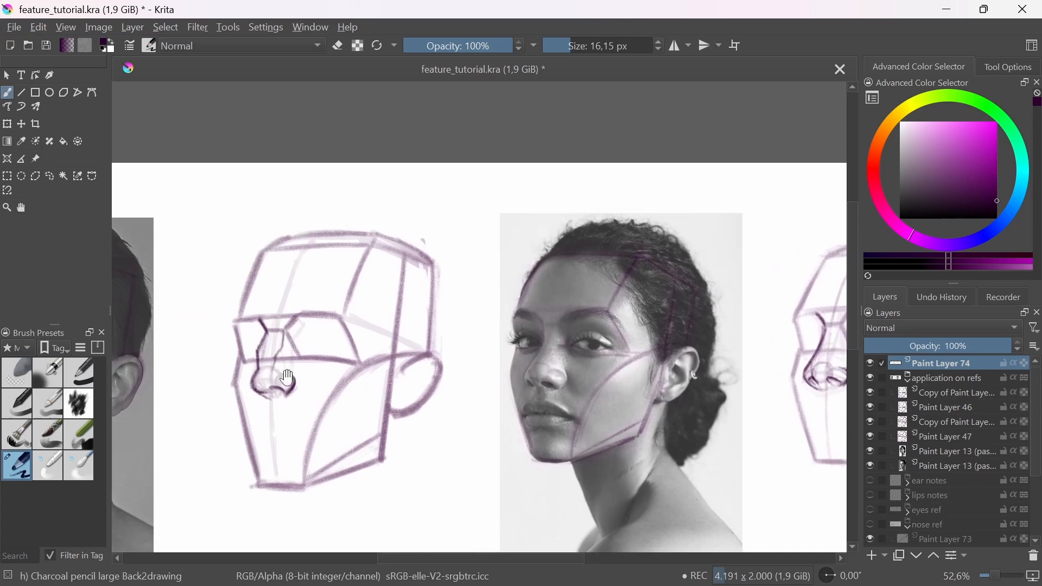
mouse_move(719, 436)
mouse_down()
mouse_move(647, 391)
mouse_move(683, 408)
mouse_up()
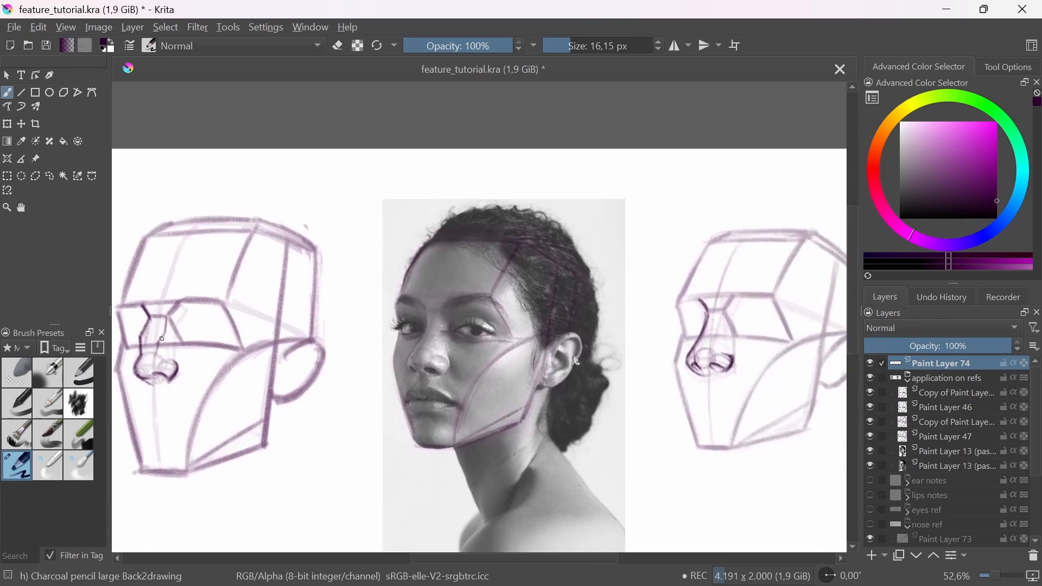
drag(140, 336, 171, 331)
drag(711, 332, 690, 357)
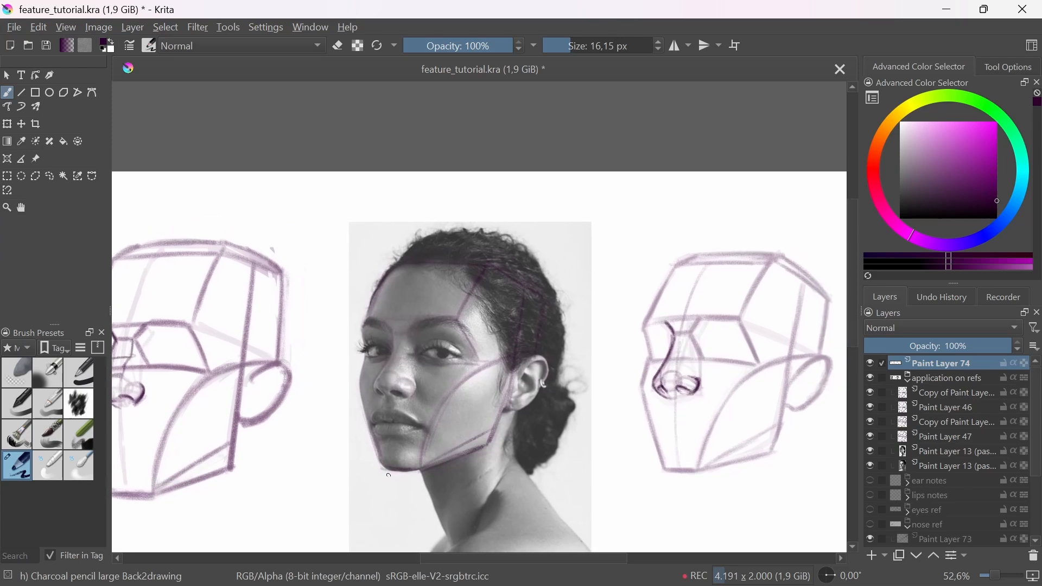
Step: Mark the top of the nose bridge and its plane edges between the eyes on the woman's photo
scroll(399, 353, up, 3)
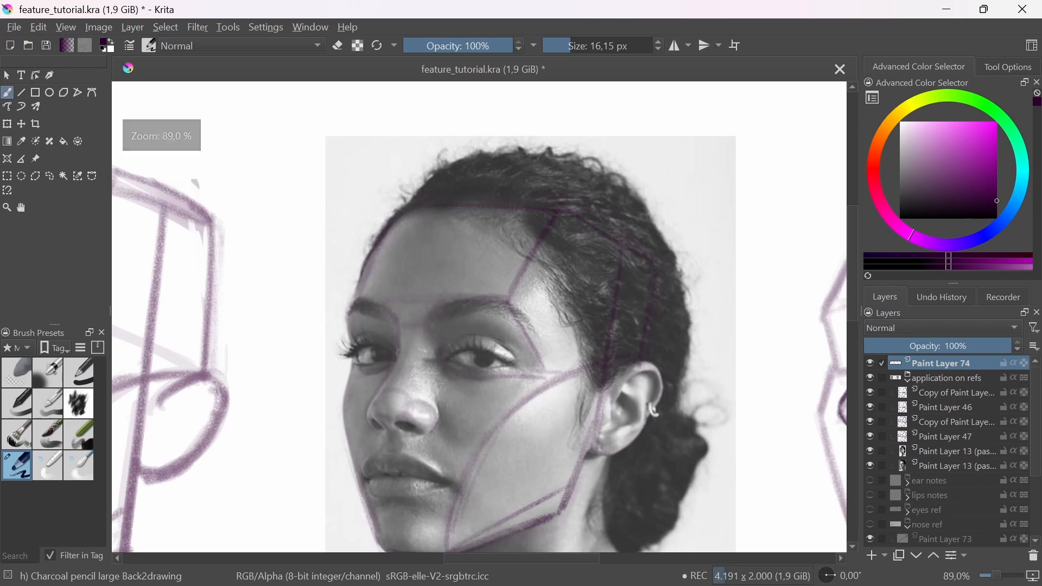
mouse_move(399, 352)
mouse_down()
mouse_move(416, 353)
mouse_move(401, 384)
mouse_up()
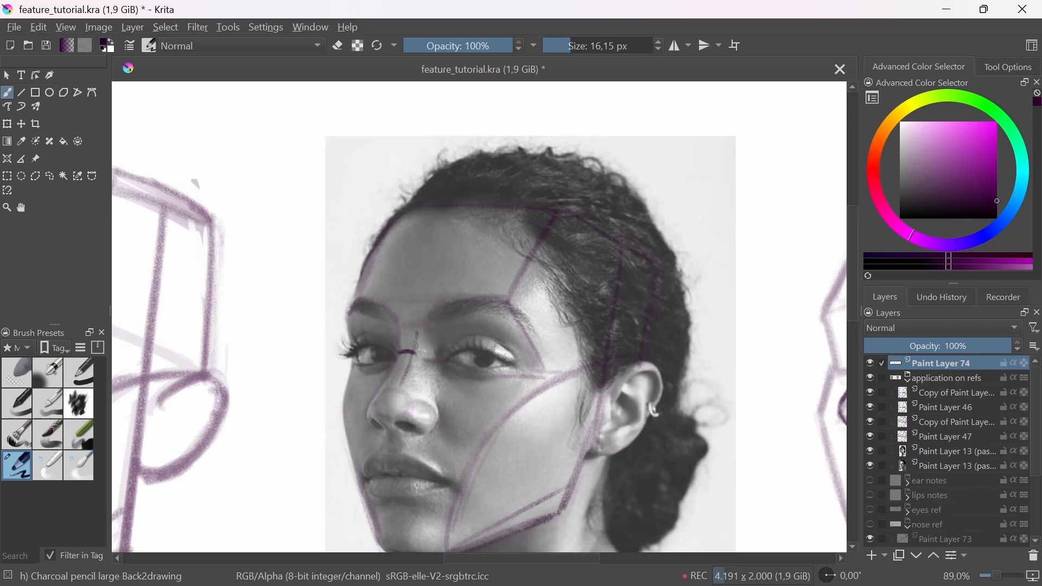
drag(401, 332, 383, 388)
scroll(426, 357, down, 4)
Step: Draw the near edge of the nose bridge from between the brows to the tip sphere on the woman's base head
drag(675, 382, 589, 414)
scroll(555, 402, up, 4)
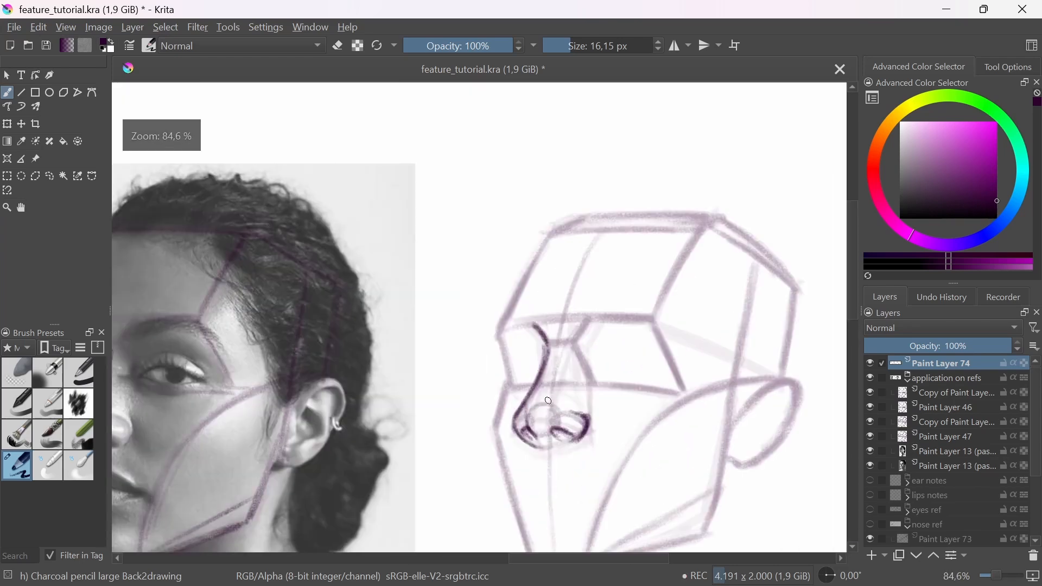
drag(569, 345, 548, 406)
mouse_move(551, 343)
mouse_down()
mouse_move(524, 418)
mouse_move(548, 412)
mouse_up()
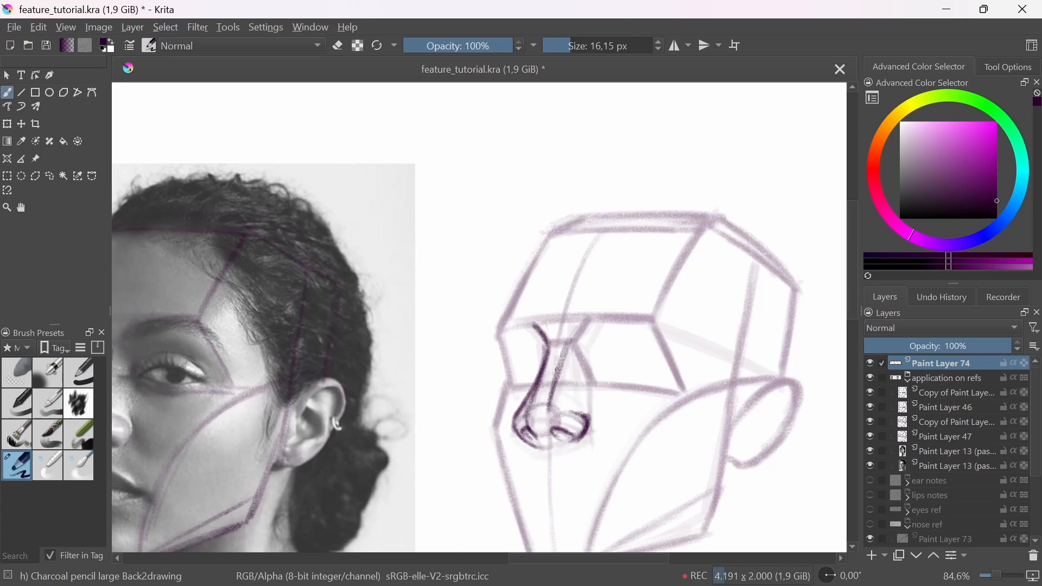
drag(558, 374, 549, 411)
scroll(548, 484, down, 5)
drag(581, 492, 727, 449)
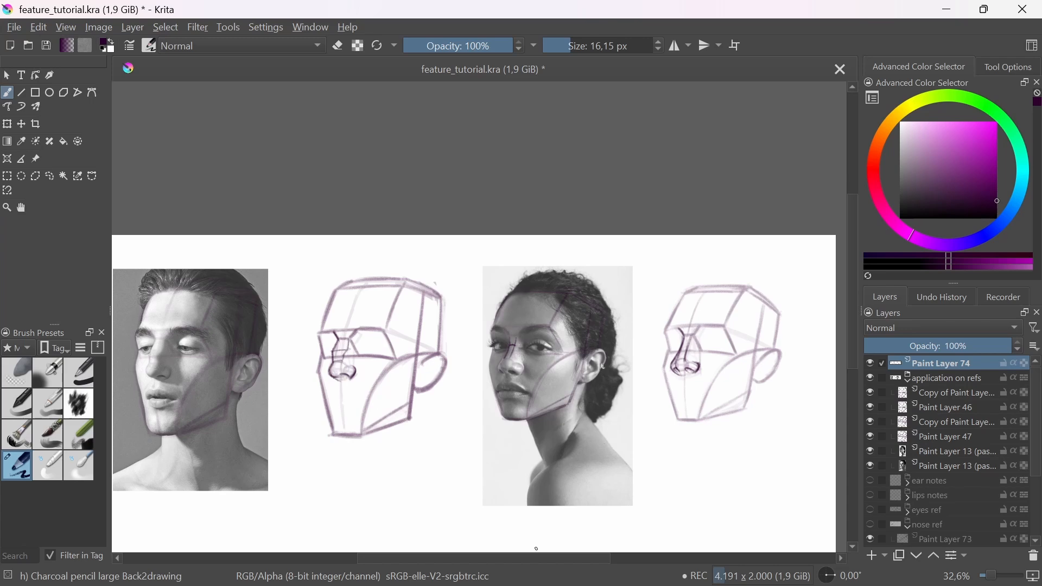
Step: Show the eyes_steps group and hide the base heads group to examine the three numbered eye construction steps
click(908, 529)
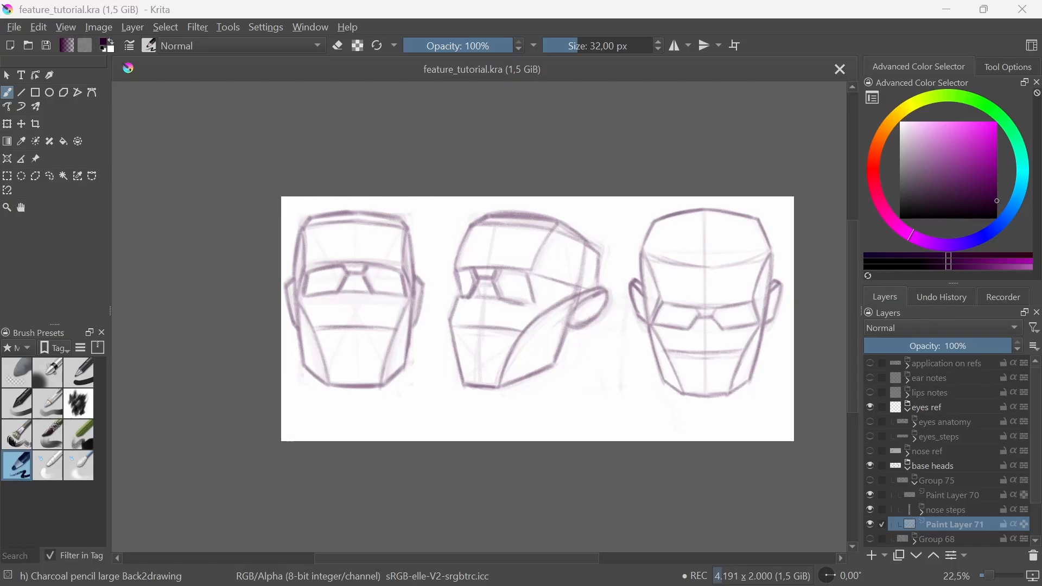
drag(513, 561, 534, 559)
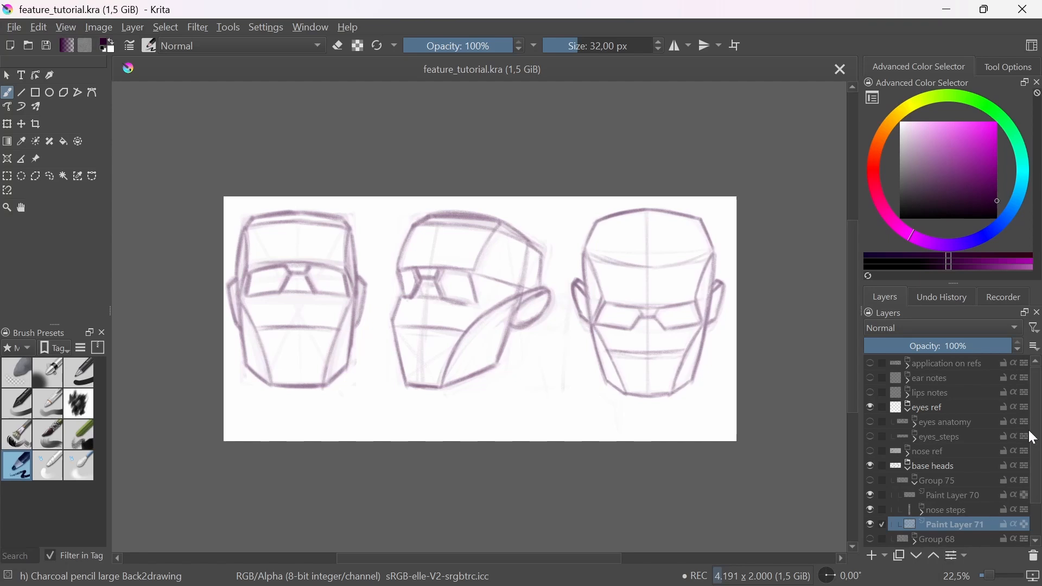
click(907, 468)
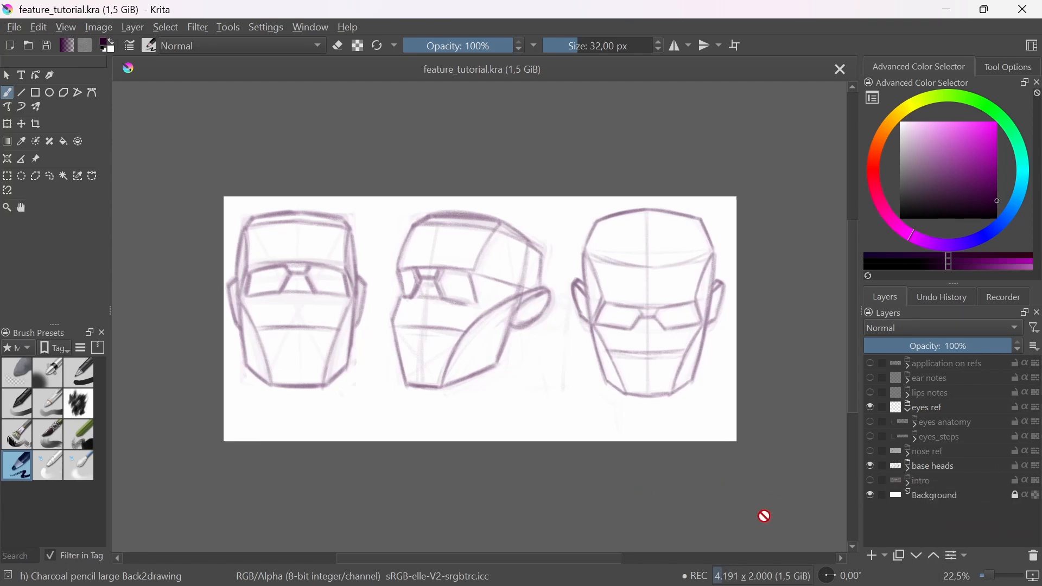
click(870, 437)
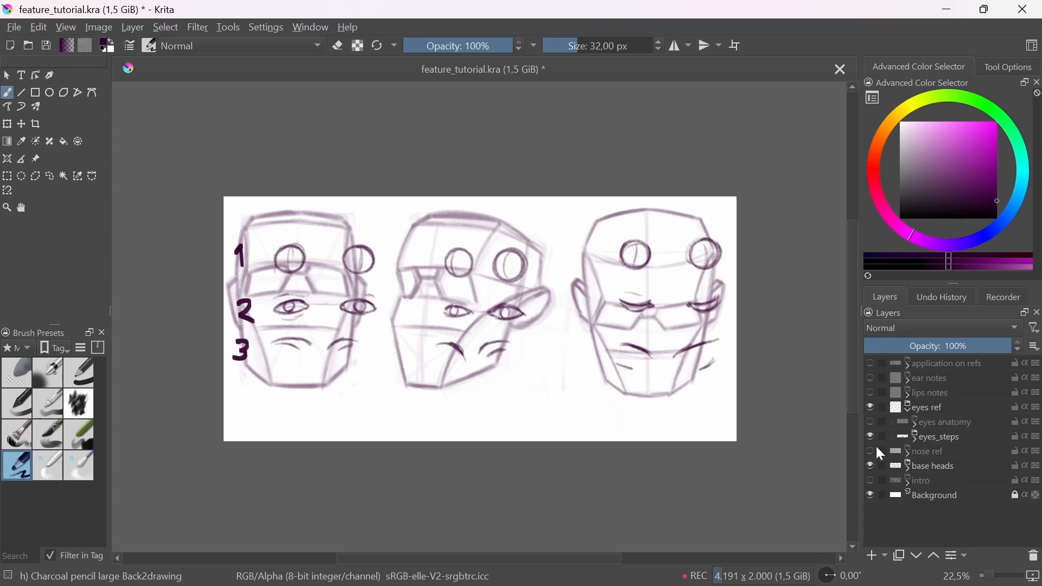
click(871, 468)
scroll(586, 418, up, 2)
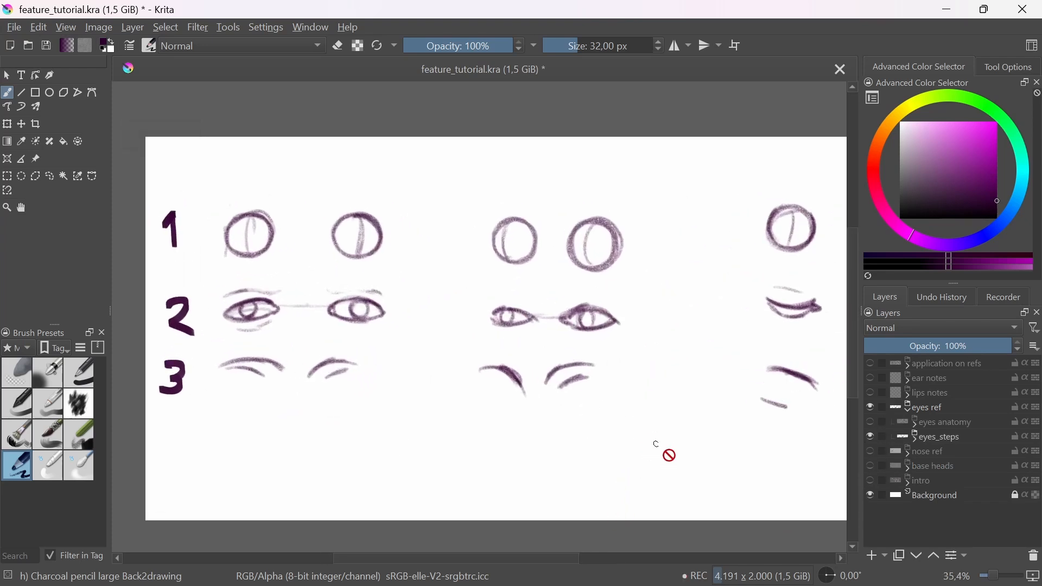
drag(669, 455, 637, 461)
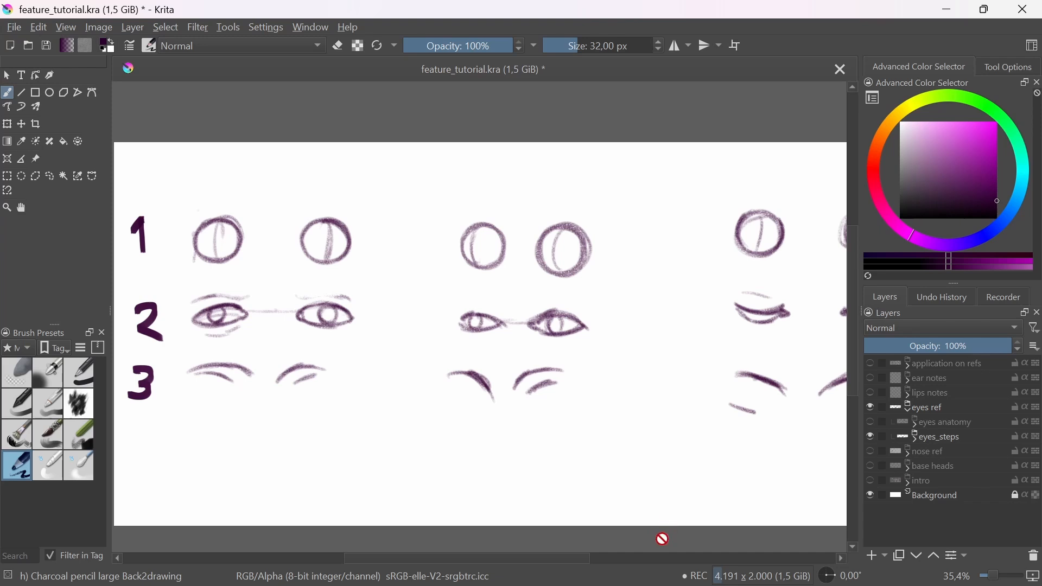
drag(383, 266, 477, 270)
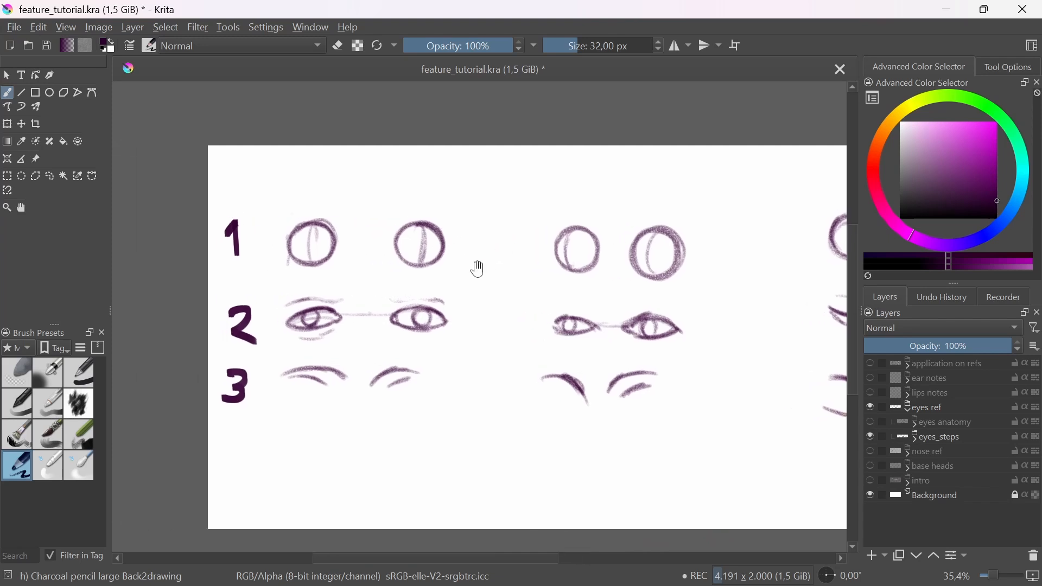
scroll(412, 241, up, 3)
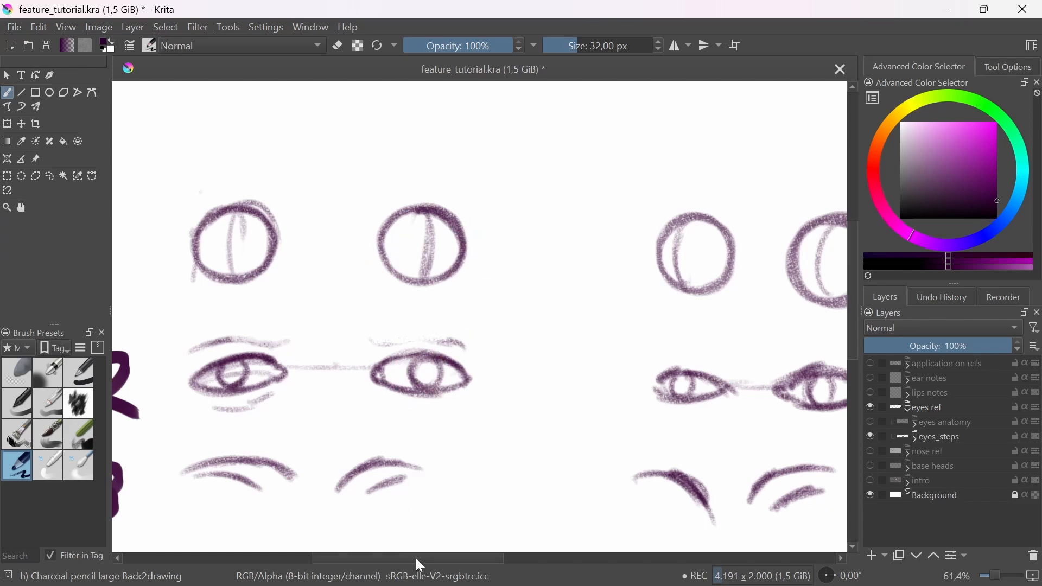
scroll(418, 346, down, 1)
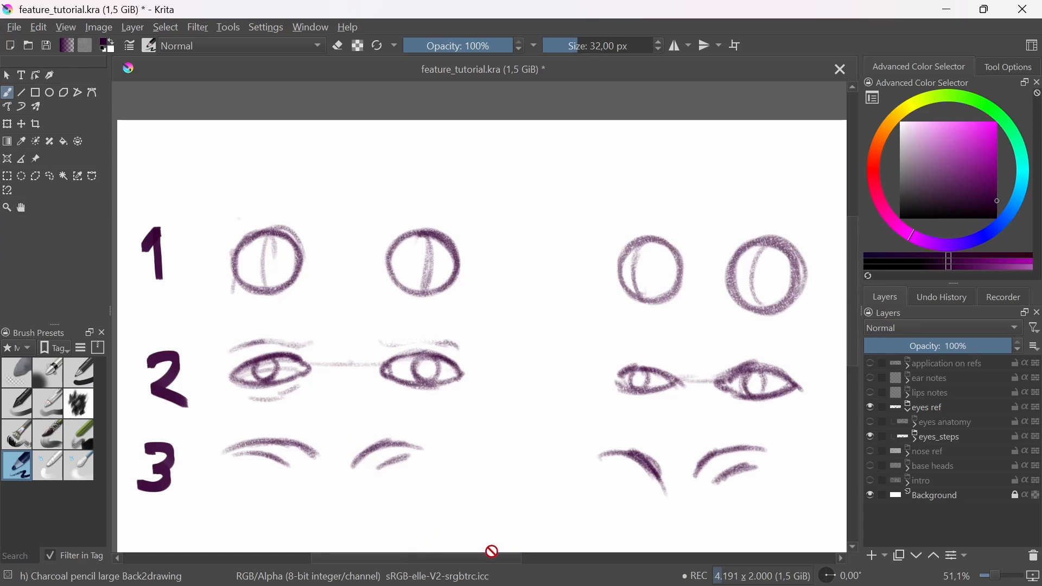
Step: Make a freehand selection around the front-view eye spheres, eyelids and brows, with the eyes ref group as the active layer
click(871, 436)
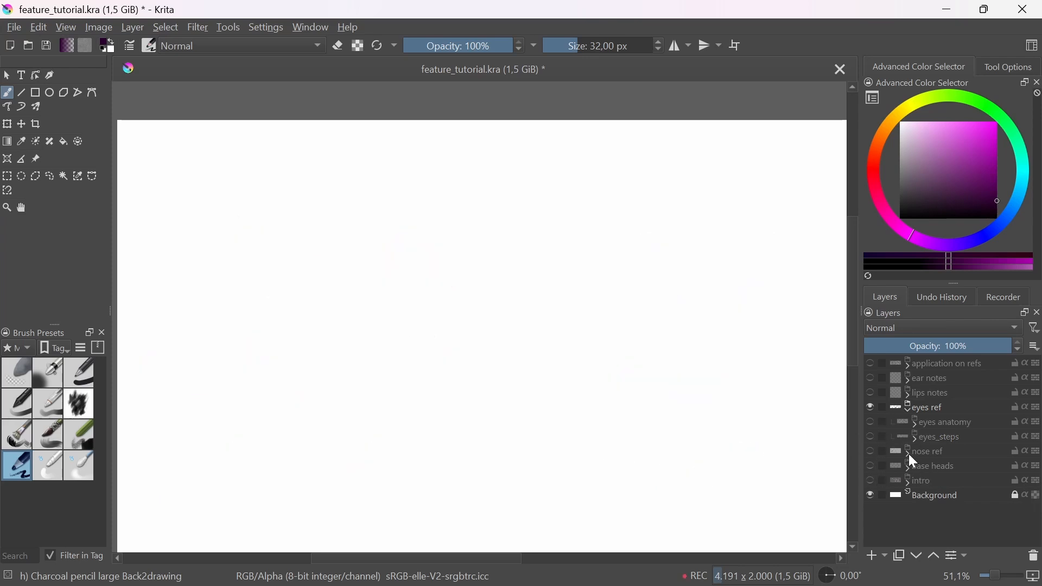
click(871, 436)
scroll(600, 410, down, 2)
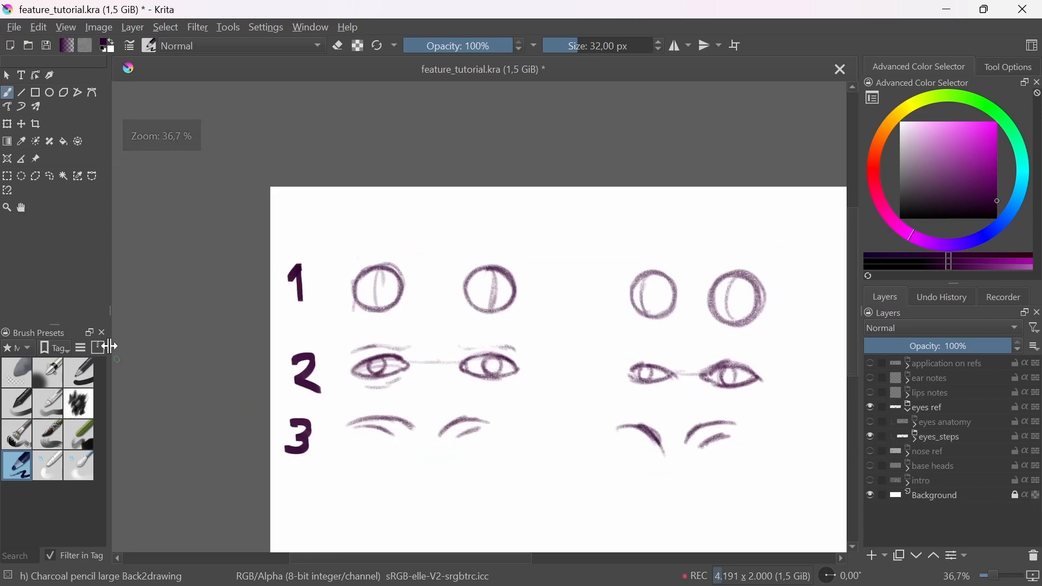
click(49, 176)
mouse_move(336, 251)
mouse_down()
mouse_move(359, 459)
mouse_move(367, 233)
mouse_move(354, 243)
mouse_up()
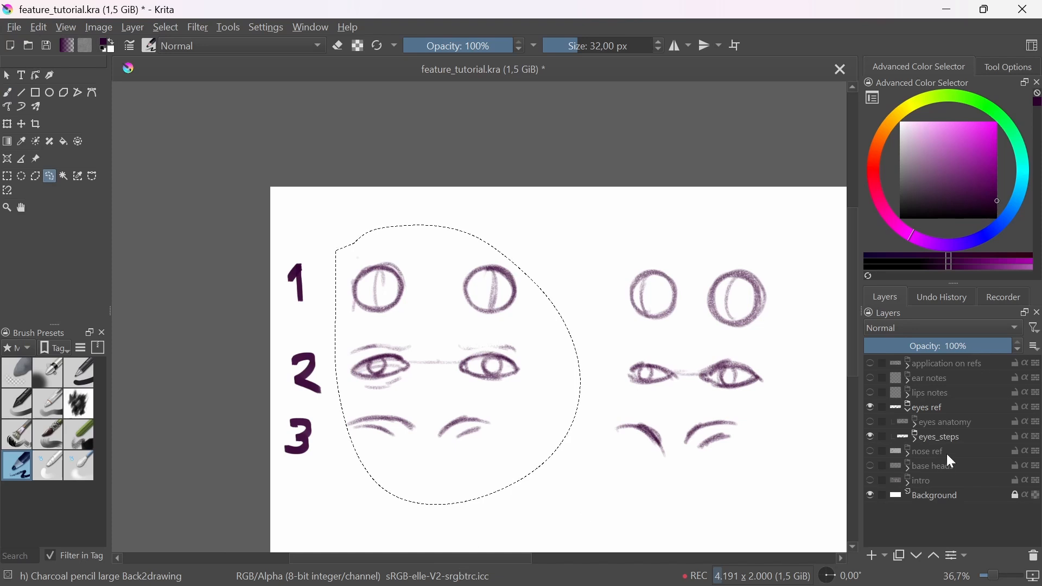
click(931, 412)
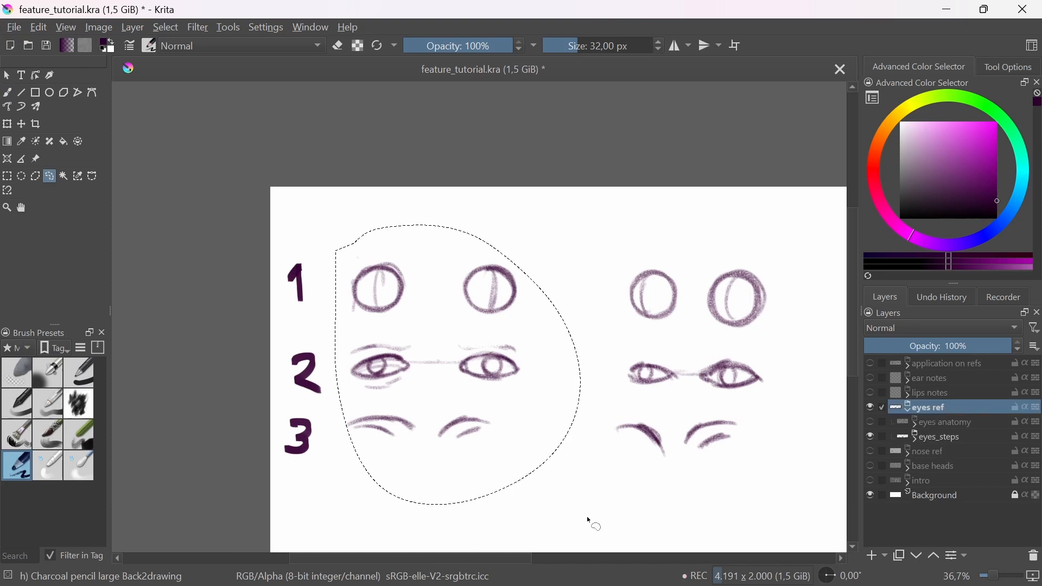
Step: Hide the eyes ref group and show the base heads group
click(871, 407)
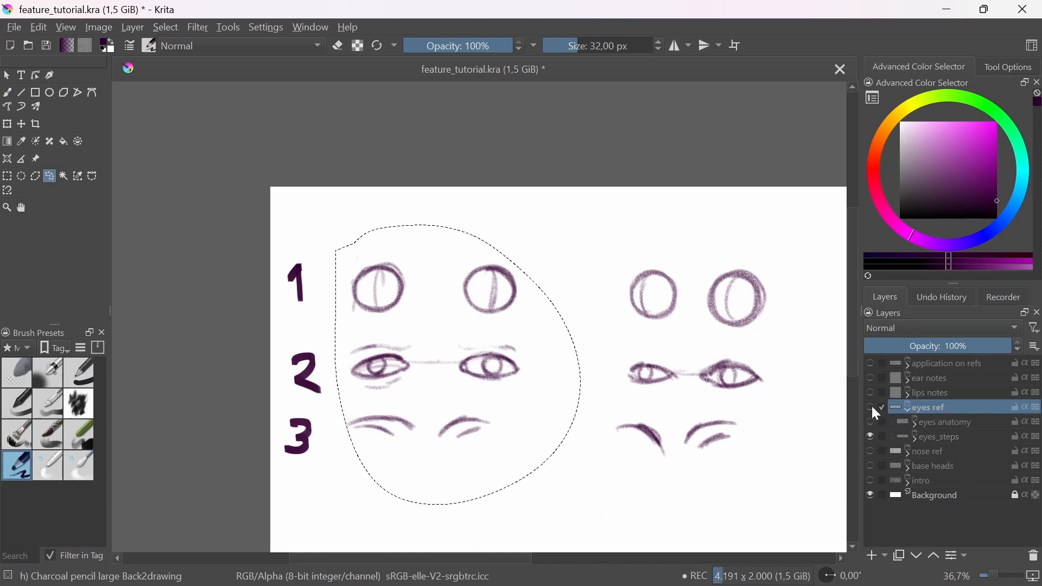
click(930, 466)
click(871, 466)
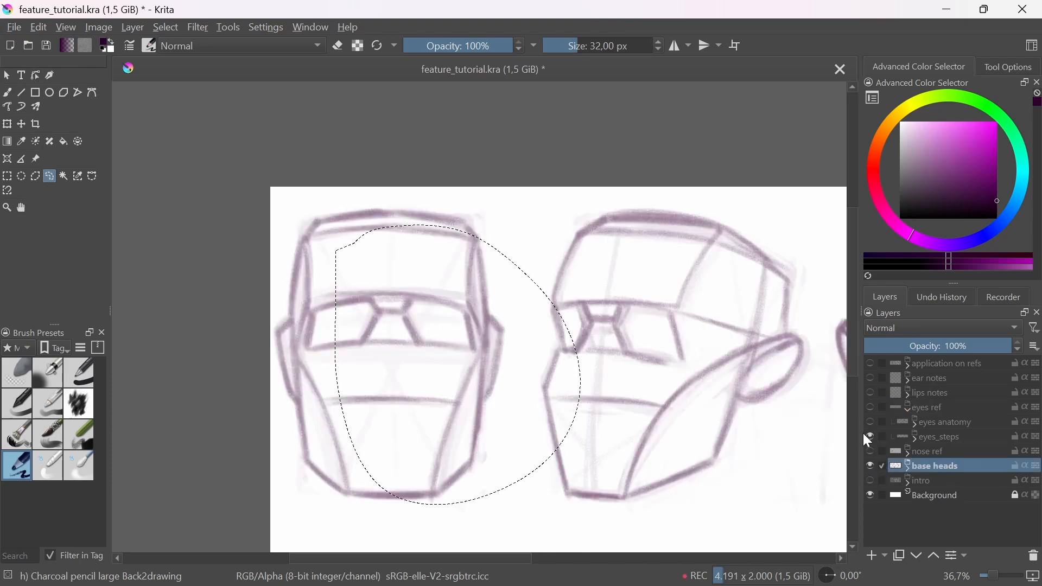
Step: Add a new paint layer inside the base heads group, placed above Group 75, and make it the active layer
click(907, 466)
click(940, 485)
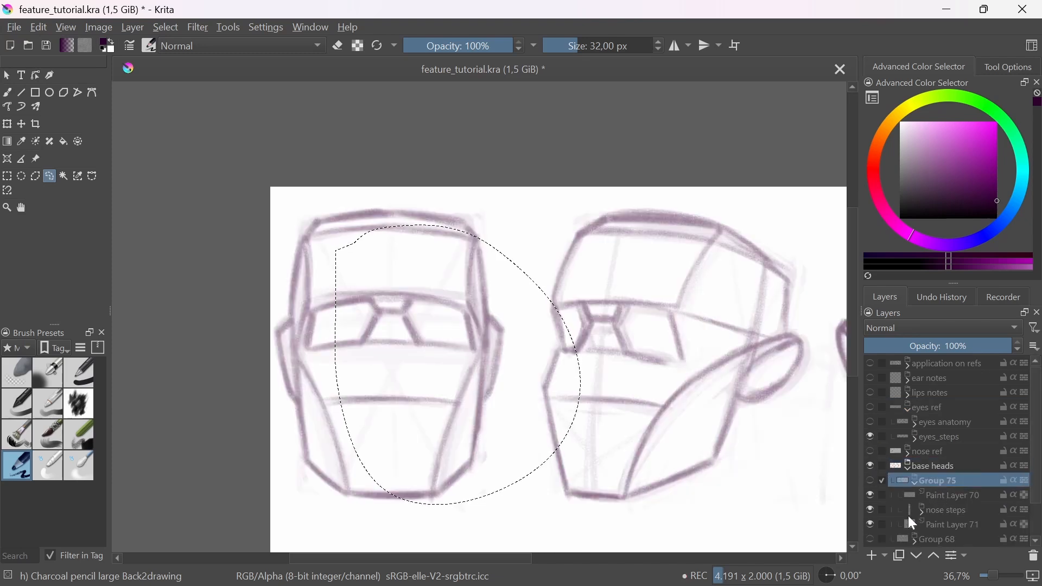
click(871, 557)
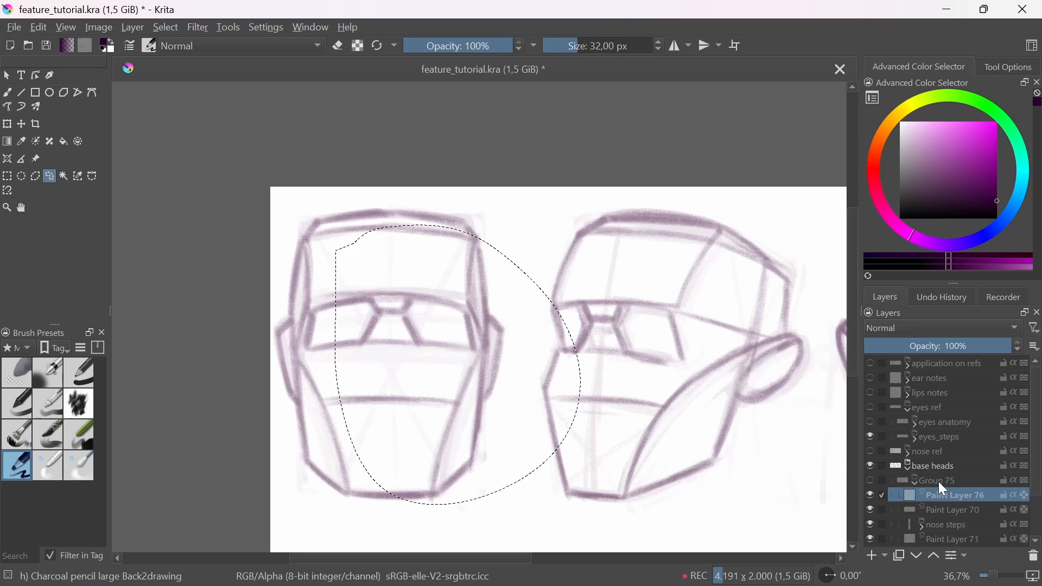
mouse_move(939, 482)
mouse_down()
mouse_move(942, 473)
mouse_move(923, 527)
mouse_move(950, 447)
mouse_up()
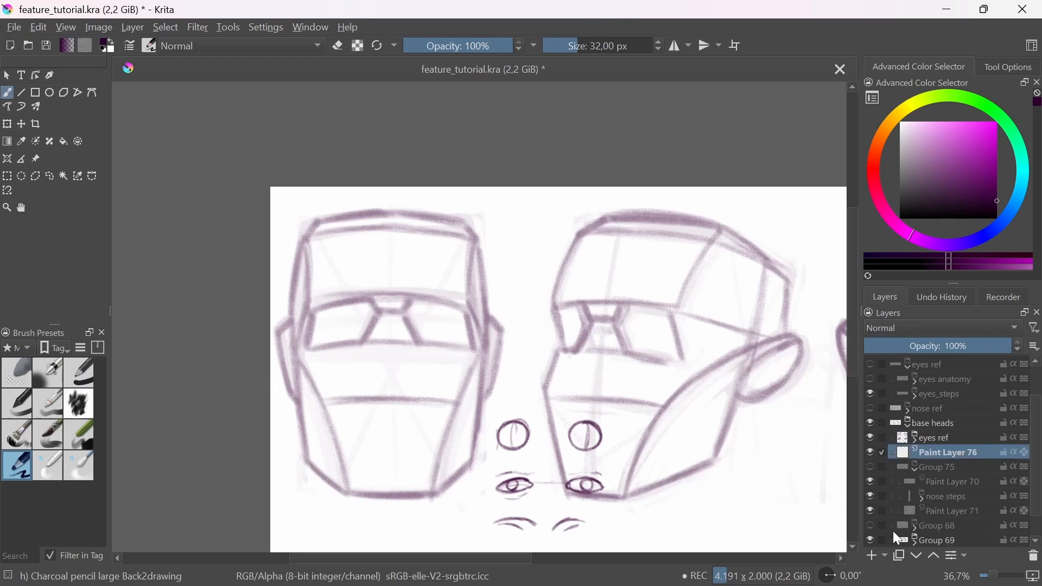
click(916, 469)
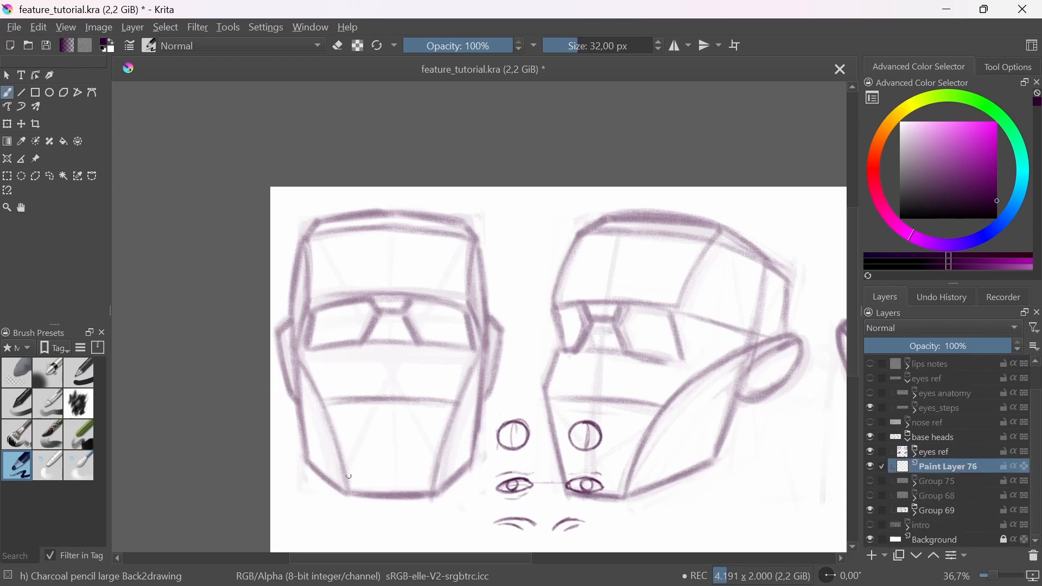
Step: Draw a round eyeball sphere inside each eye socket of the front-view base head
scroll(379, 347, up, 4)
mouse_move(304, 320)
mouse_down()
mouse_move(359, 372)
mouse_move(351, 308)
mouse_move(300, 360)
mouse_move(373, 340)
mouse_move(316, 302)
mouse_move(298, 365)
mouse_move(368, 355)
mouse_move(332, 300)
mouse_move(312, 372)
mouse_move(369, 309)
mouse_up()
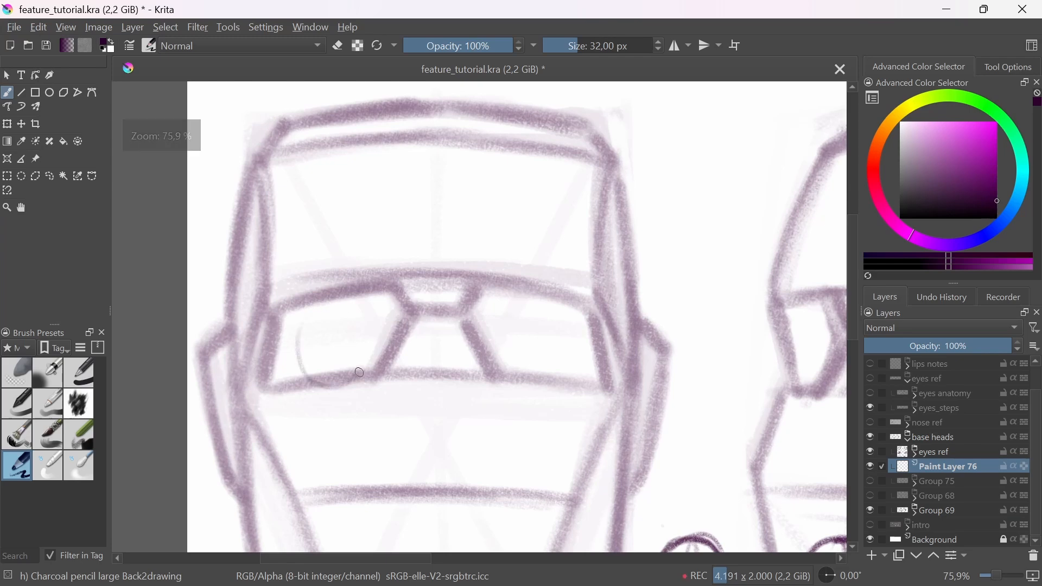
mouse_move(553, 296)
mouse_down()
mouse_move(493, 360)
mouse_move(517, 298)
mouse_move(581, 331)
mouse_move(537, 293)
mouse_up()
mouse_move(334, 312)
mouse_down()
mouse_move(303, 374)
mouse_move(374, 310)
mouse_up()
scroll(421, 349, down, 3)
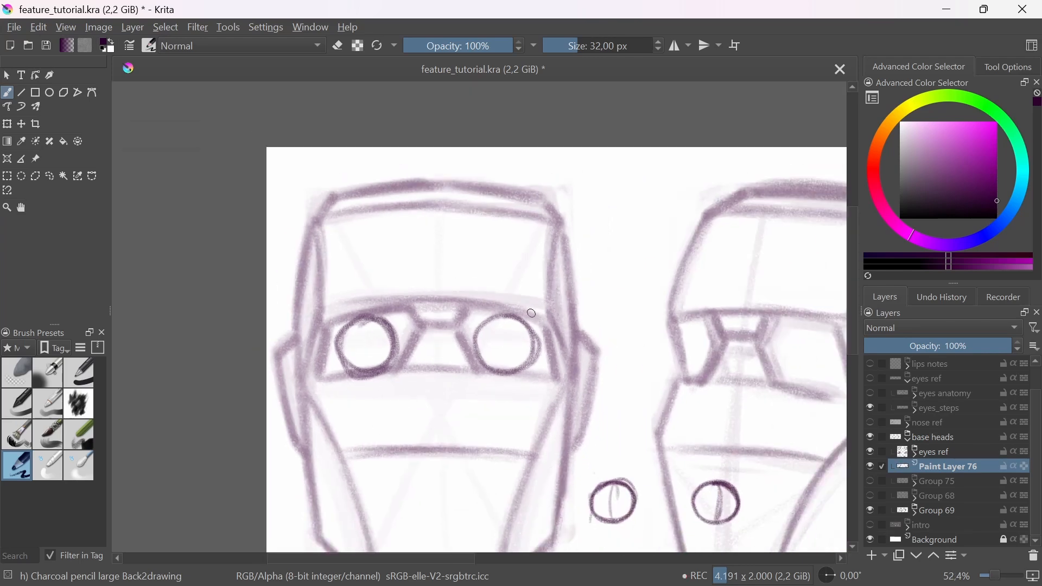
Step: Draw the brow line across the tops of both eye sockets on the front-view base head
drag(303, 324, 471, 297)
key(ctrl+z)
drag(404, 299, 573, 309)
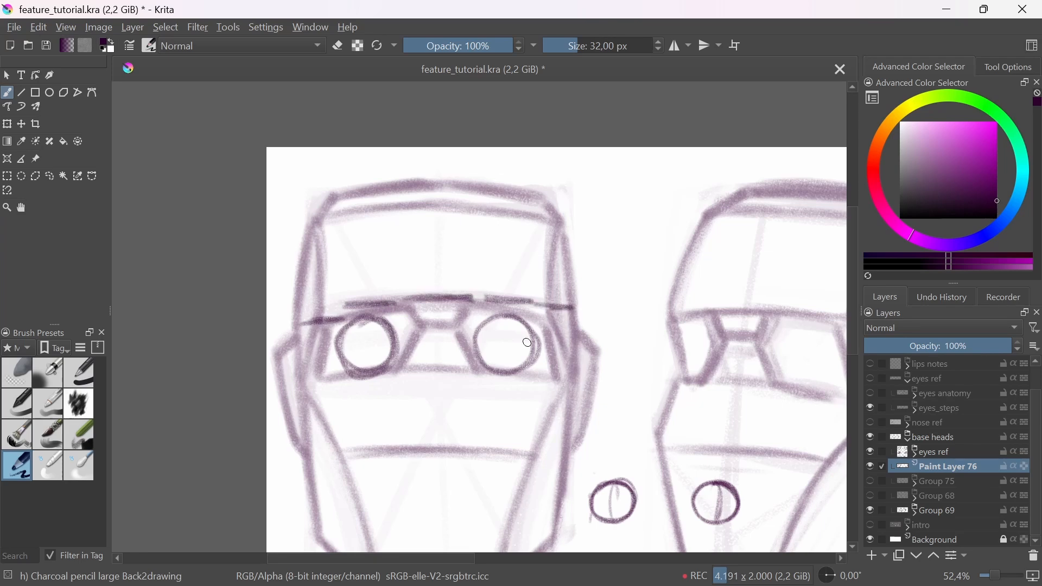
Step: Undo the brow line over the front-view head's eye sockets and fade the eyeball spheres with the soft eraser
mouse_move(528, 342)
mouse_down()
mouse_move(555, 404)
mouse_move(518, 335)
mouse_move(591, 384)
mouse_up()
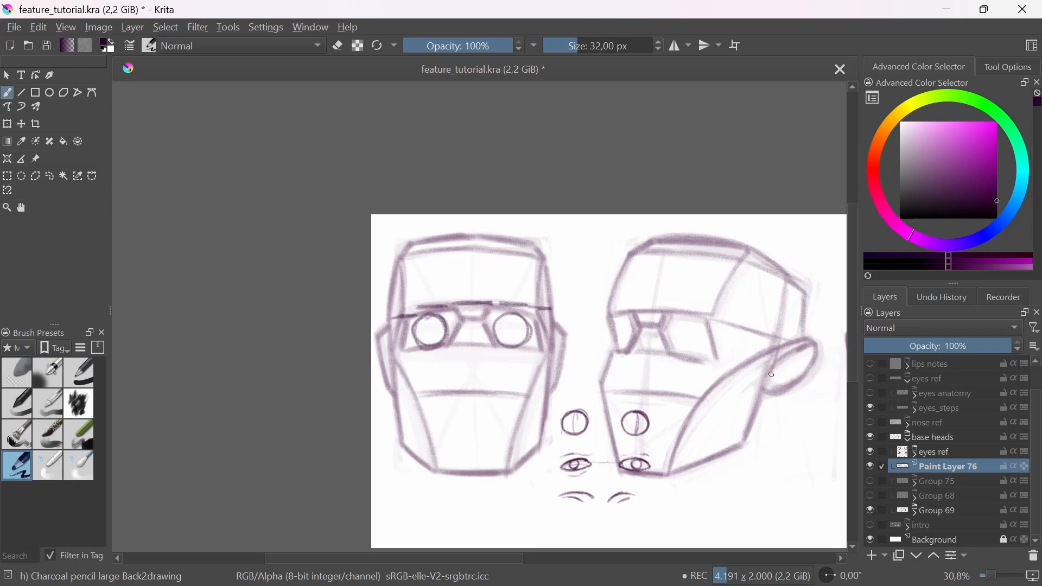
drag(681, 430, 581, 403)
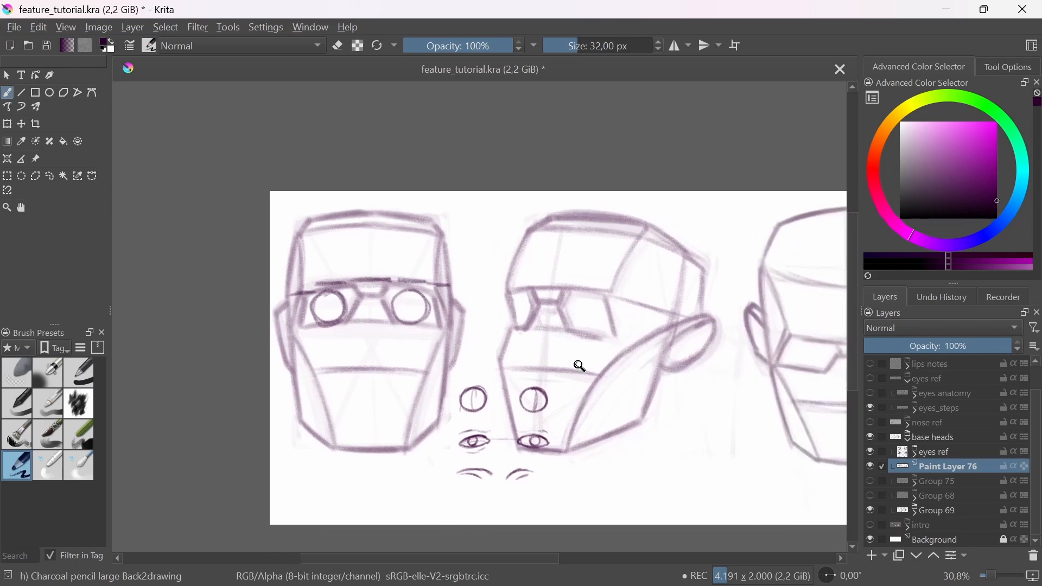
drag(579, 366, 591, 369)
drag(497, 380, 510, 370)
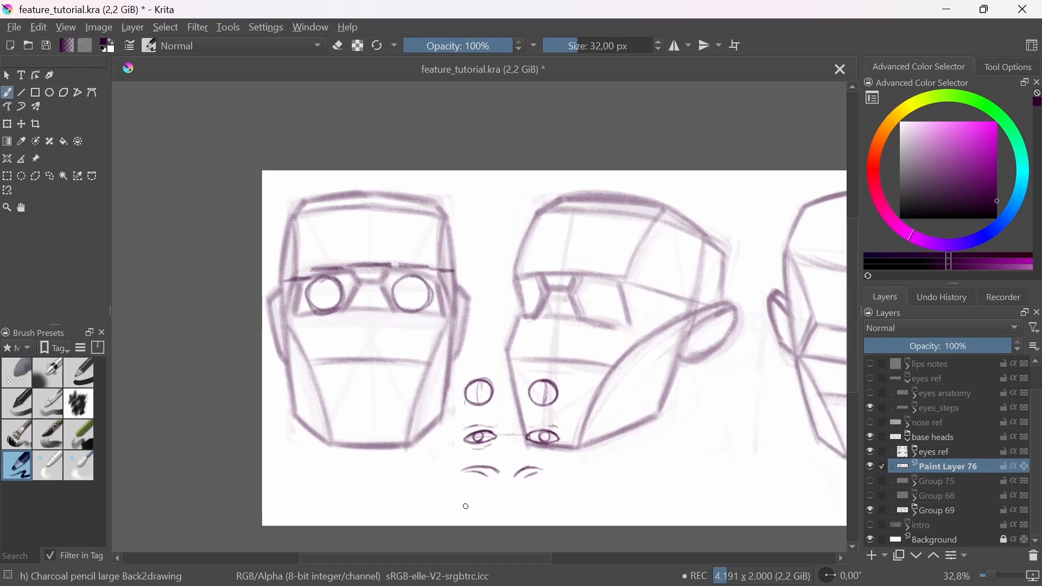
drag(553, 385, 579, 392)
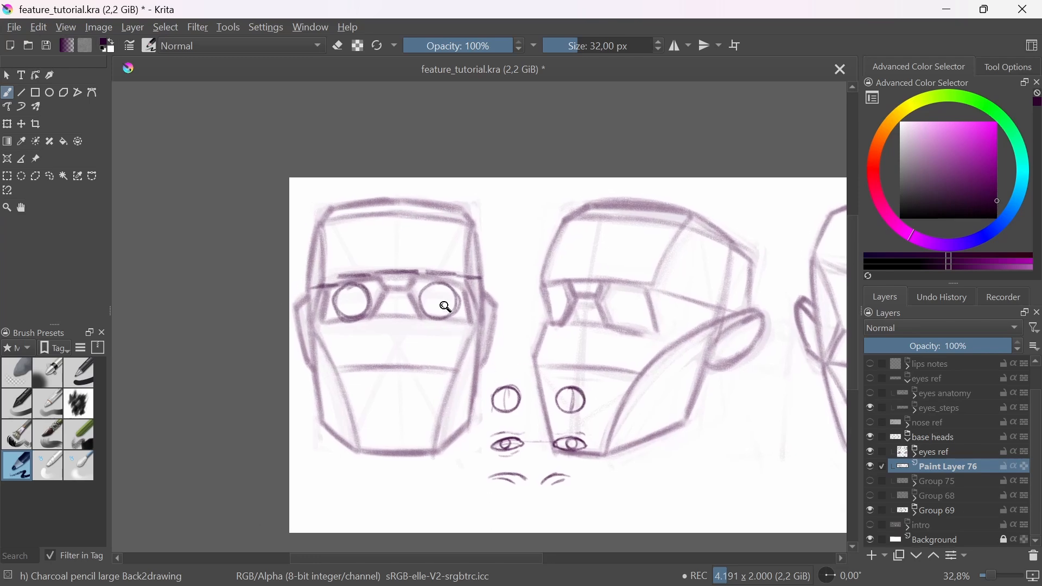
ctrl+drag(445, 300, 470, 311)
key(ctrl+z)
key(ctrl+z)
key(ctrl+z)
key(ctrl+z)
key(ctrl+z)
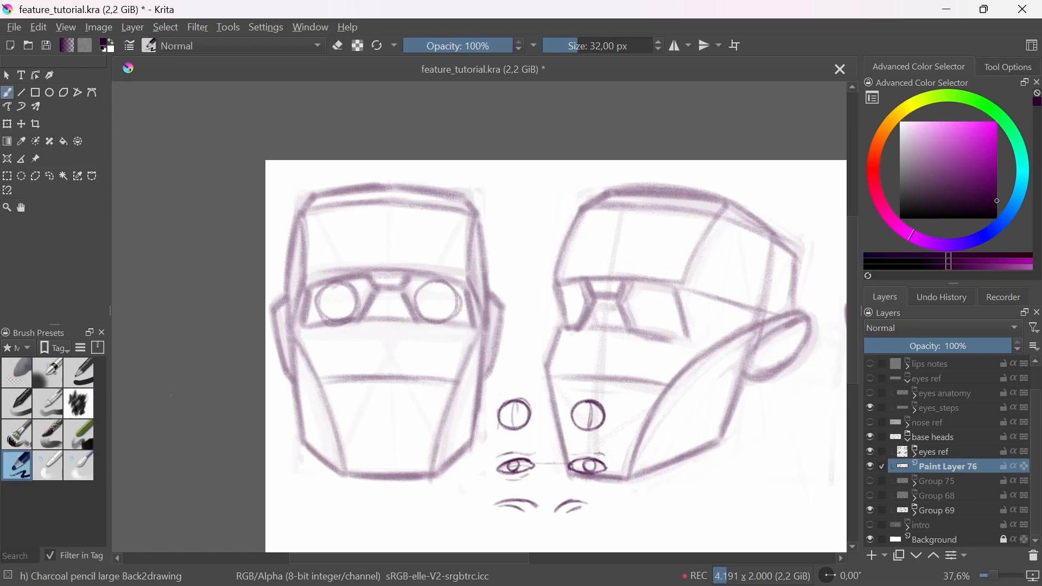
Step: Draw the arched upper eyelid line across the left eyeball sphere of the front-view head with the charcoal pencil
scroll(330, 293, up, 4)
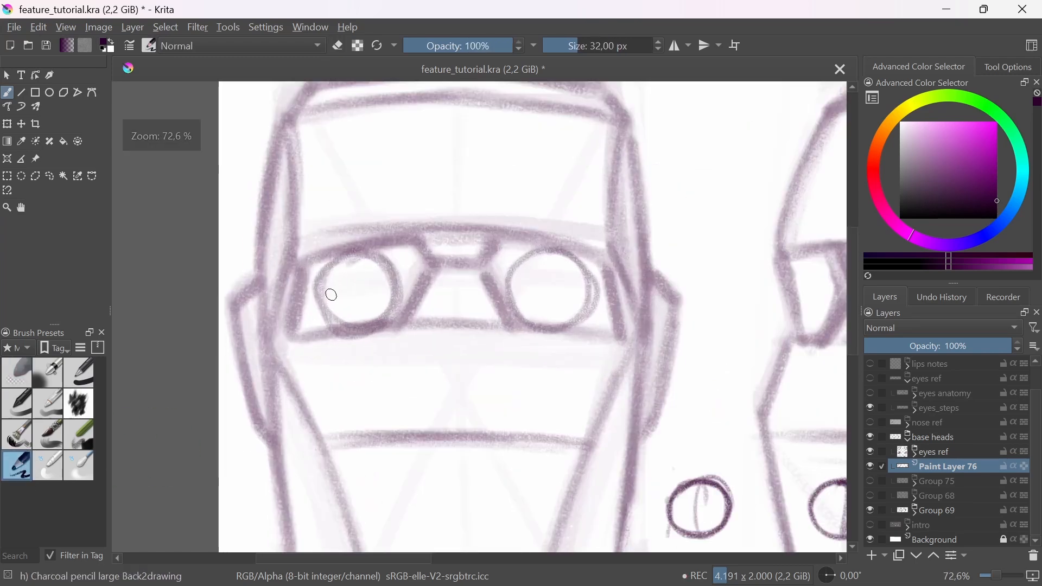
drag(301, 299, 407, 280)
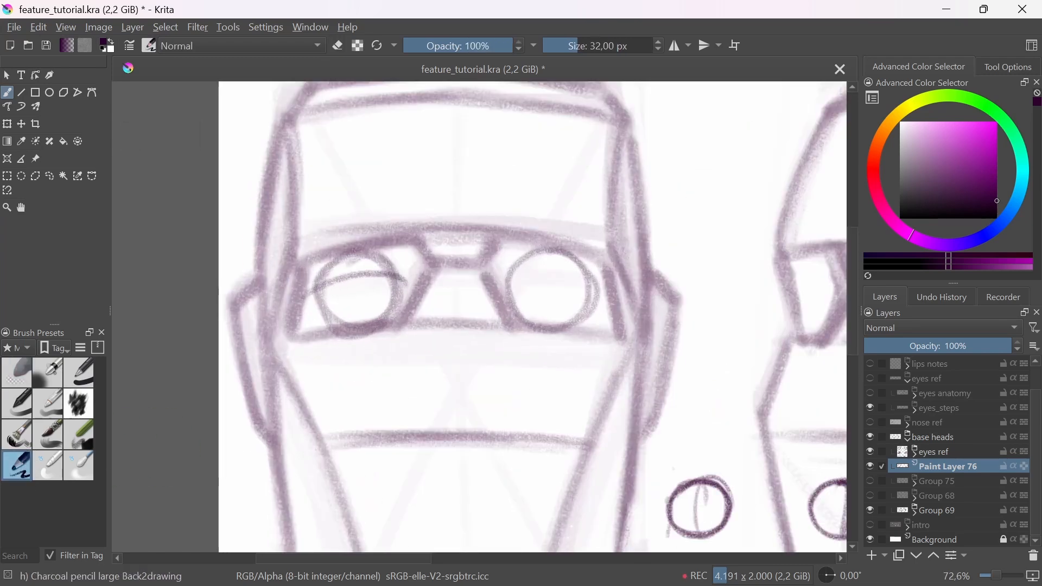
key(ctrl+z)
drag(312, 299, 398, 281)
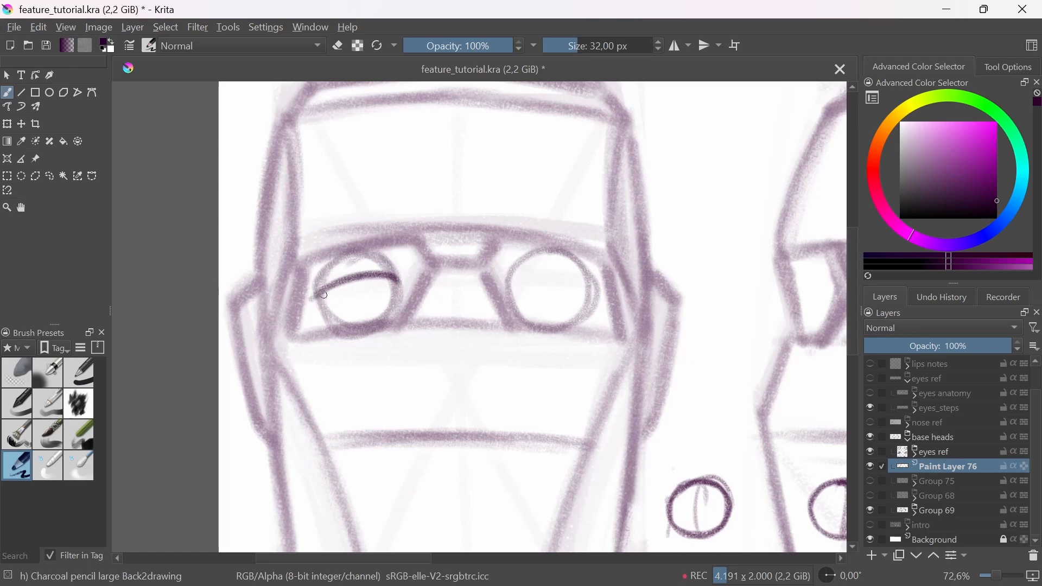
drag(325, 296, 409, 286)
key(ctrl+z)
mouse_move(322, 295)
mouse_down()
mouse_move(399, 284)
mouse_move(378, 275)
mouse_up()
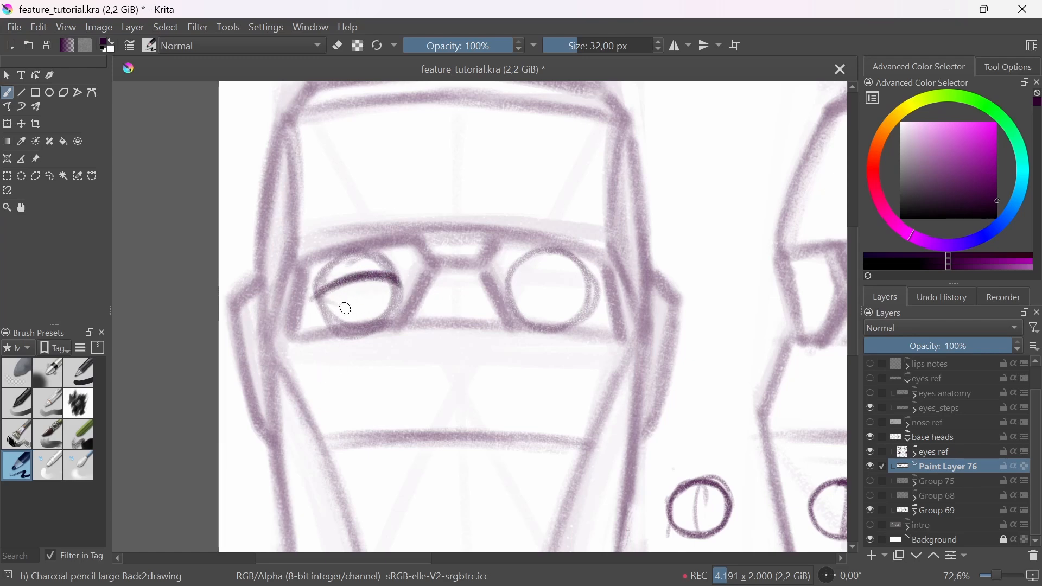
Step: Complete both front-view eye outlines with eyelids and tear ducts, and draw a round iris inside each
mouse_move(319, 295)
mouse_down()
mouse_move(391, 305)
mouse_move(398, 288)
mouse_move(412, 296)
mouse_move(397, 302)
mouse_up()
mouse_move(510, 288)
mouse_down()
mouse_move(511, 299)
mouse_move(566, 276)
mouse_move(603, 302)
mouse_move(569, 280)
mouse_move(602, 301)
mouse_move(555, 312)
mouse_move(589, 298)
mouse_up()
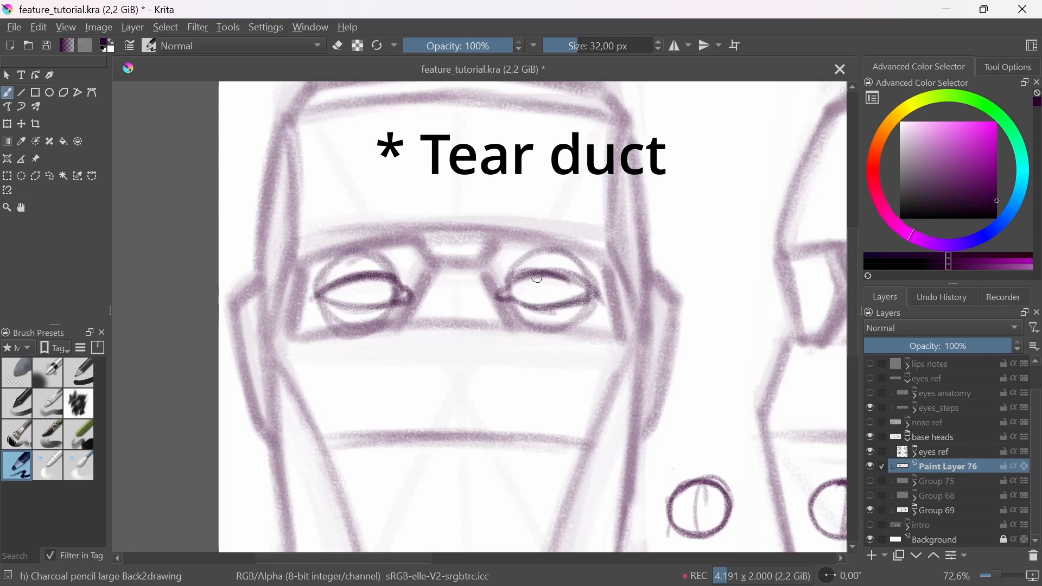
drag(537, 278, 598, 300)
mouse_move(372, 282)
mouse_down()
mouse_move(352, 283)
mouse_move(371, 277)
mouse_move(373, 305)
mouse_up()
mouse_move(537, 278)
mouse_down()
mouse_move(564, 302)
mouse_move(537, 302)
mouse_move(547, 277)
mouse_move(562, 301)
mouse_up()
Step: Draw the curved eyelid crease above each eye on the front-view head
scroll(563, 301, down, 4)
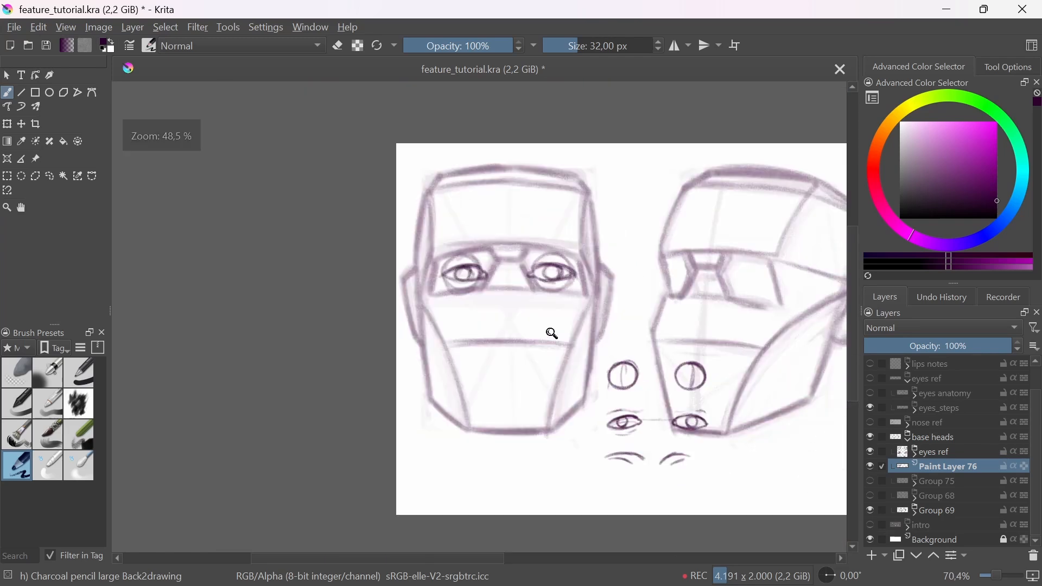
scroll(459, 281, up, 1)
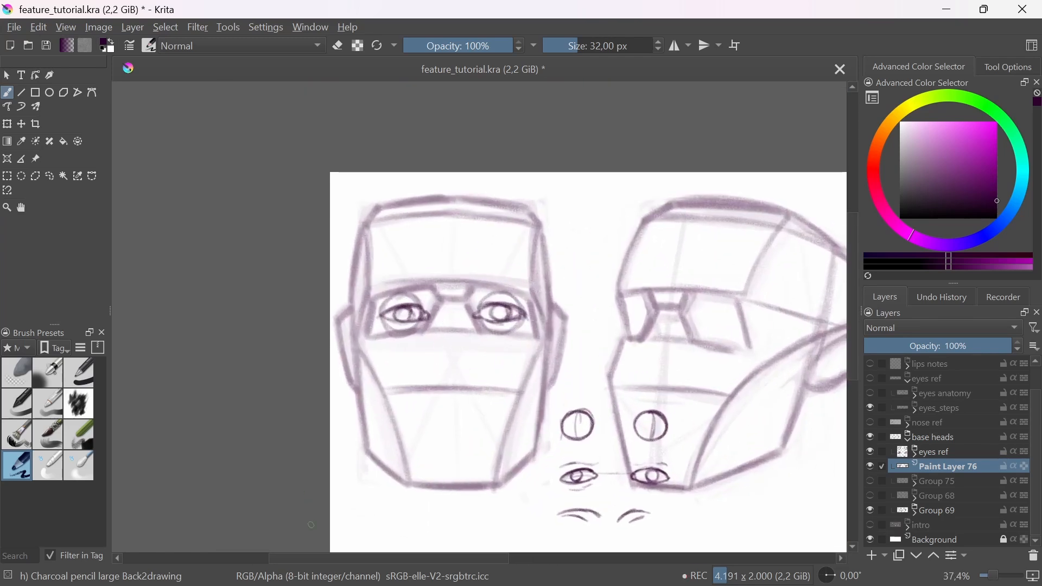
scroll(429, 274, up, 3)
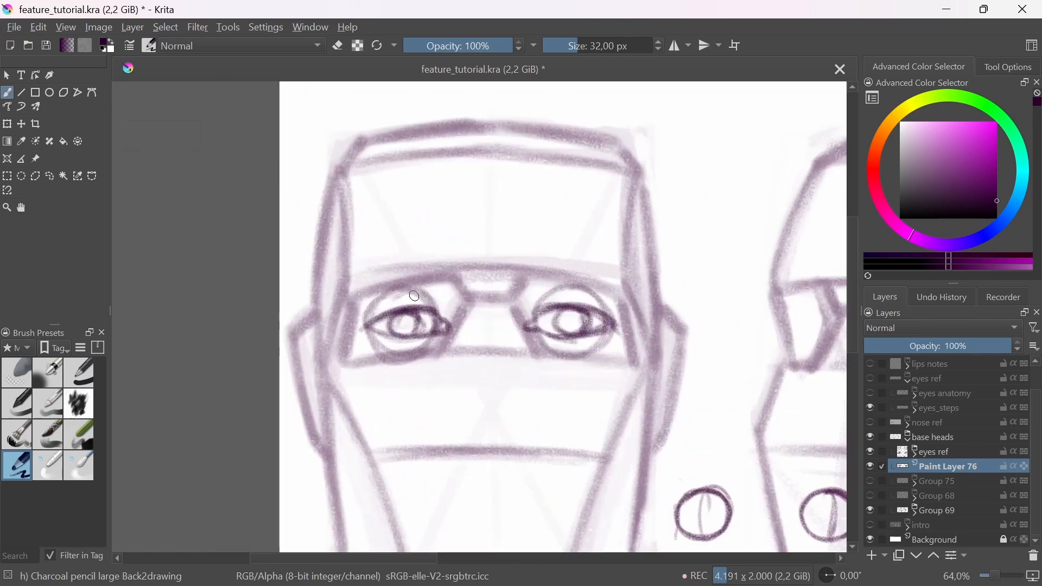
mouse_move(373, 291)
mouse_down()
mouse_move(431, 296)
mouse_move(360, 298)
mouse_move(441, 294)
mouse_up()
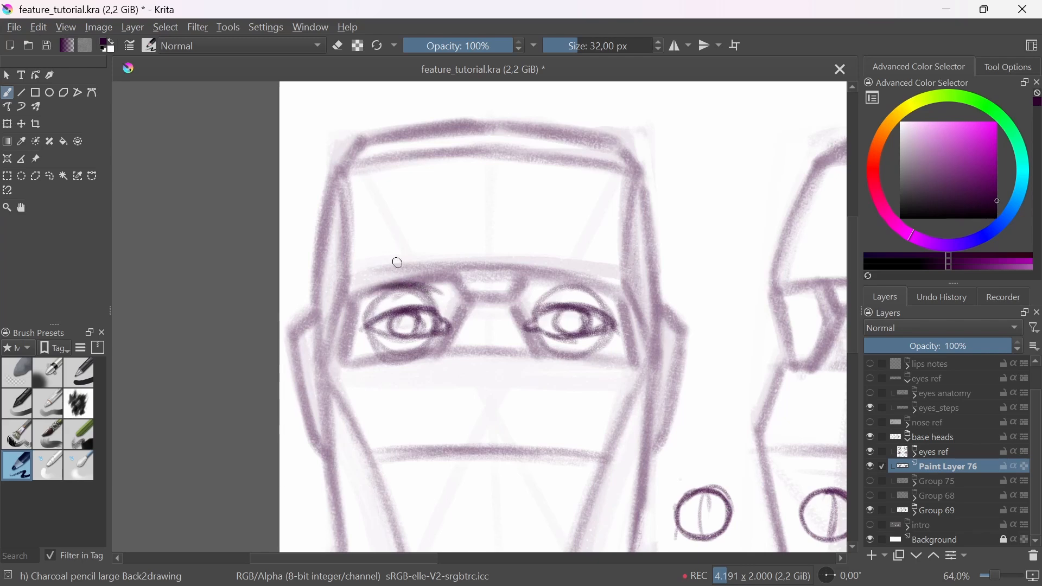
mouse_move(544, 292)
mouse_down()
mouse_move(602, 283)
mouse_move(537, 304)
mouse_move(591, 291)
mouse_move(600, 307)
mouse_move(519, 285)
mouse_move(599, 308)
mouse_move(556, 291)
mouse_move(587, 284)
mouse_up()
key(ctrl+z)
key(ctrl+z)
key(ctrl+z)
key(ctrl+z)
key(ctrl+z)
key(ctrl+z)
key(ctrl+z)
drag(546, 288, 596, 285)
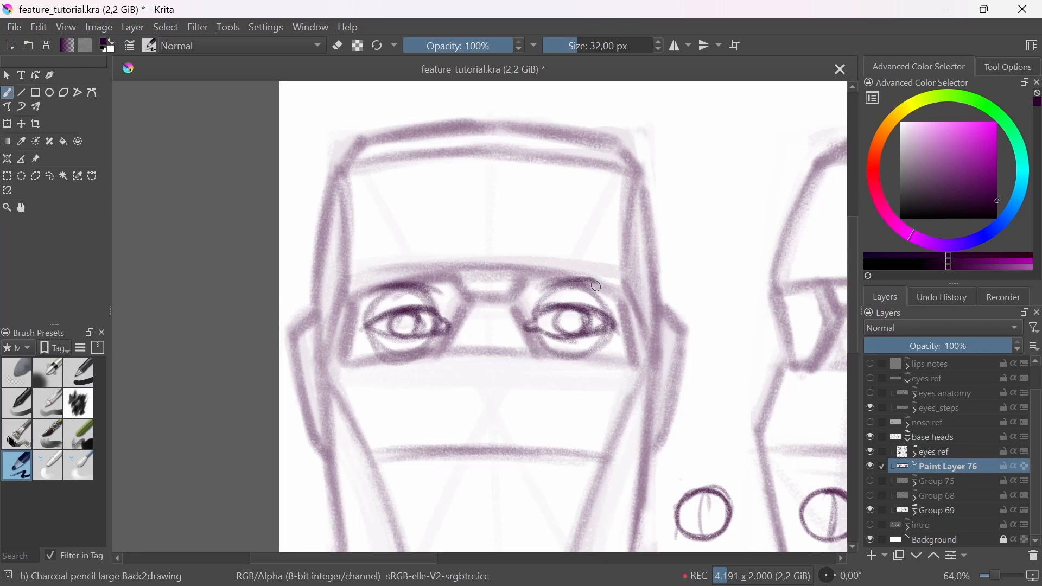
Step: Draw the inner socket contours curving down beside the nose bridge toward each eye's inner corner
drag(450, 291, 459, 317)
drag(521, 292, 525, 320)
drag(465, 297, 456, 337)
drag(478, 294, 490, 431)
mouse_move(476, 298)
mouse_down()
mouse_move(451, 326)
mouse_move(474, 252)
mouse_up()
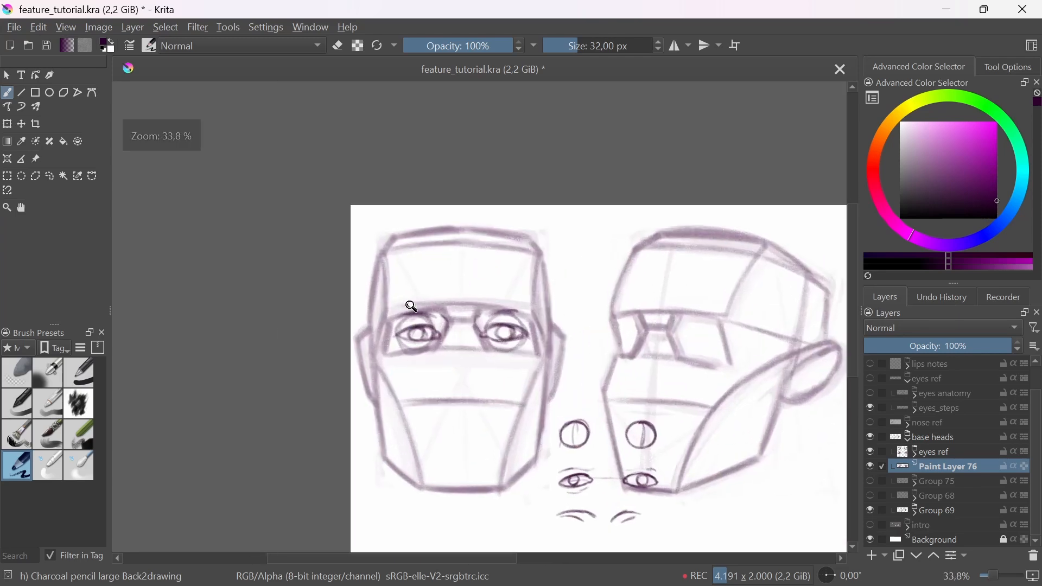
Step: Outline an angular eyebrow shape above the left eye, rising toward the nose bridge with a slanted outer tail
drag(411, 302, 465, 264)
drag(385, 325, 462, 301)
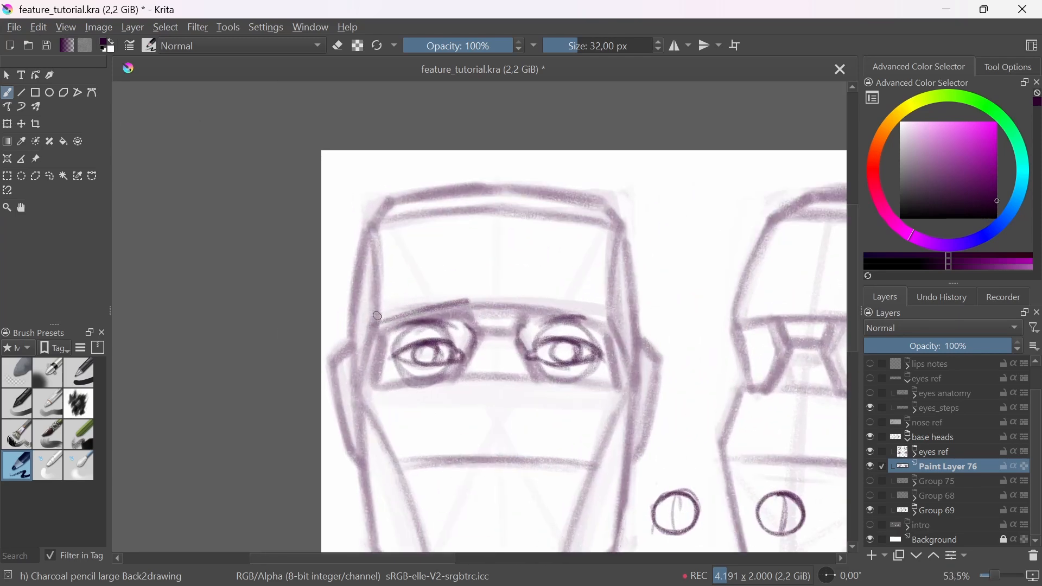
drag(382, 313, 457, 284)
drag(384, 312, 453, 285)
key(ctrl+z)
key(ctrl+z)
key(ctrl+z)
key(ctrl+z)
drag(383, 301, 458, 287)
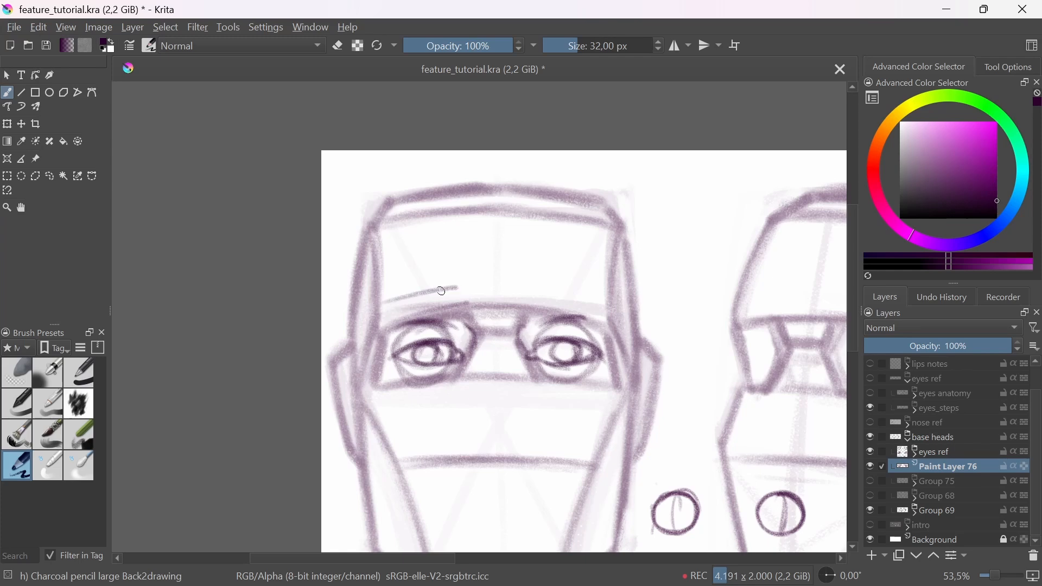
key(ctrl+z)
drag(383, 305, 468, 294)
mouse_move(379, 319)
mouse_down()
mouse_move(365, 344)
mouse_move(408, 318)
mouse_move(383, 313)
mouse_move(465, 288)
mouse_up()
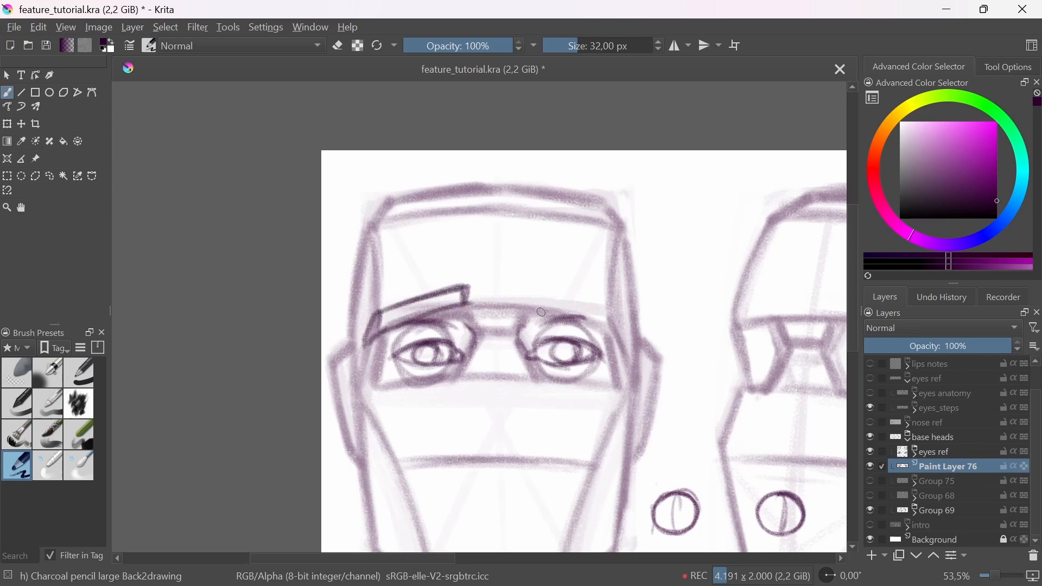
Step: Outline the matching eyebrow above the right eye of the front-view head, including its downward outer tail
mouse_move(527, 301)
mouse_down()
mouse_move(617, 308)
mouse_move(596, 317)
mouse_up()
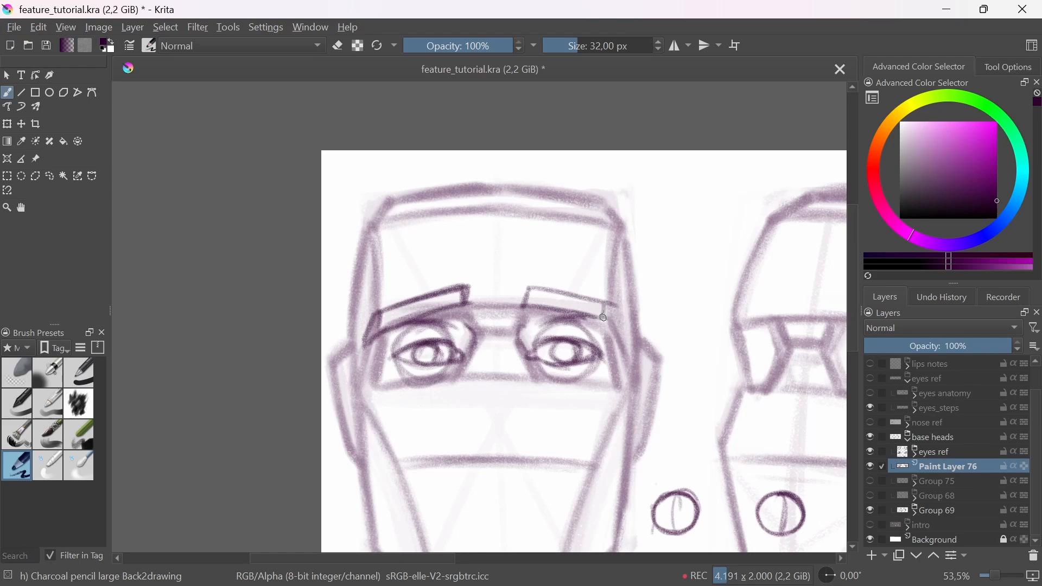
drag(552, 291, 520, 306)
drag(620, 339, 627, 349)
mouse_move(615, 308)
mouse_down()
mouse_move(626, 341)
mouse_move(623, 329)
mouse_move(613, 350)
mouse_up()
scroll(612, 344, down, 3)
scroll(516, 330, up, 3)
Step: Refine the outer tails and shade in both eyebrows of the front-view head
key(e)
key(e)
drag(607, 323, 617, 357)
key(e)
key(e)
drag(389, 325, 379, 362)
mouse_move(401, 320)
mouse_down()
mouse_move(459, 309)
mouse_move(397, 339)
mouse_move(472, 332)
mouse_up()
drag(532, 312, 598, 325)
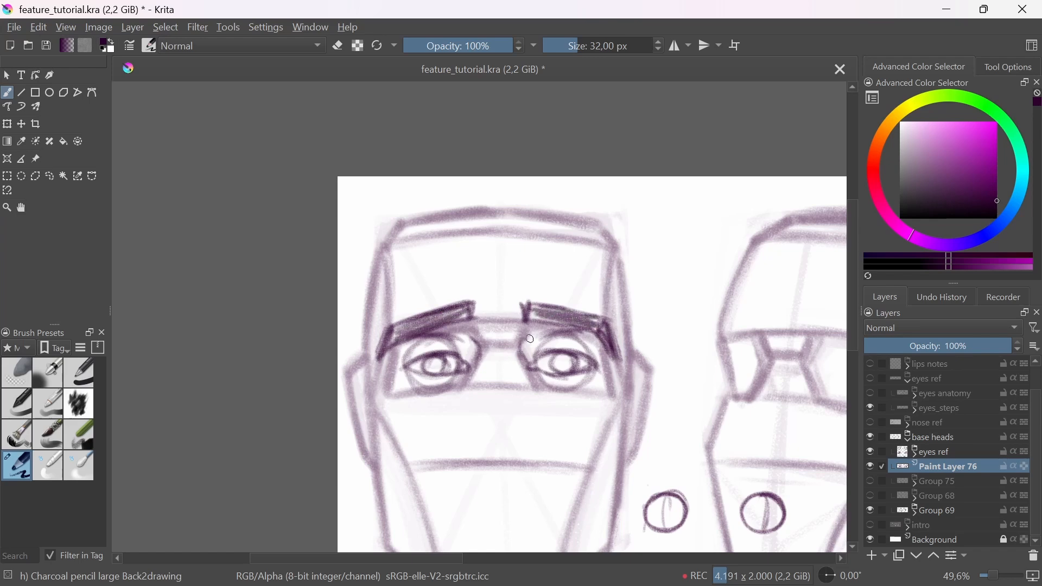
Step: Fade the sketched eyes and eyebrows of the front-view head with the Eraser Soft brush
scroll(467, 358, down, 4)
scroll(516, 364, up, 2)
click(17, 373)
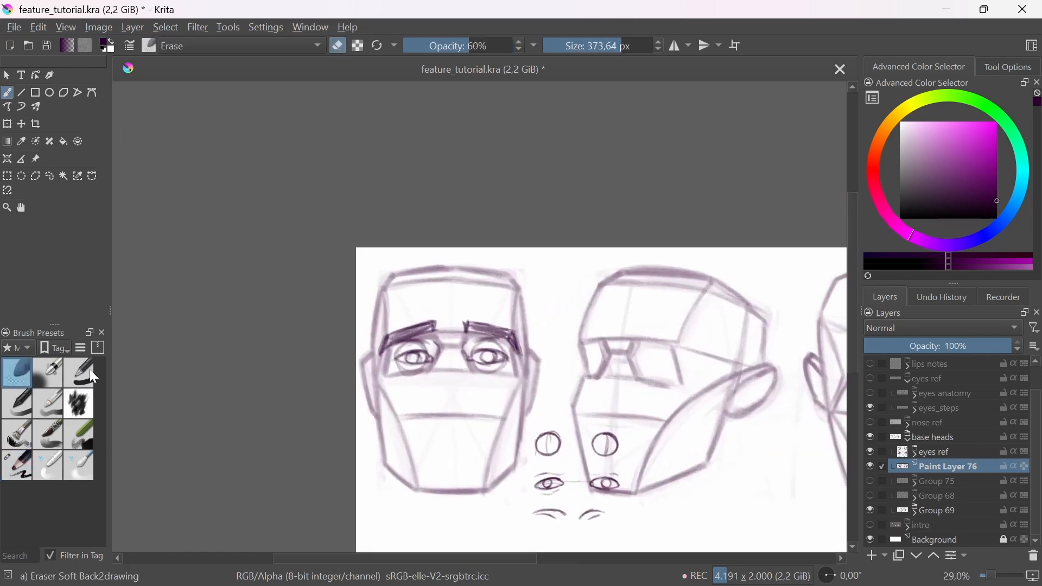
mouse_move(388, 388)
mouse_down()
mouse_move(414, 337)
mouse_move(519, 322)
mouse_up()
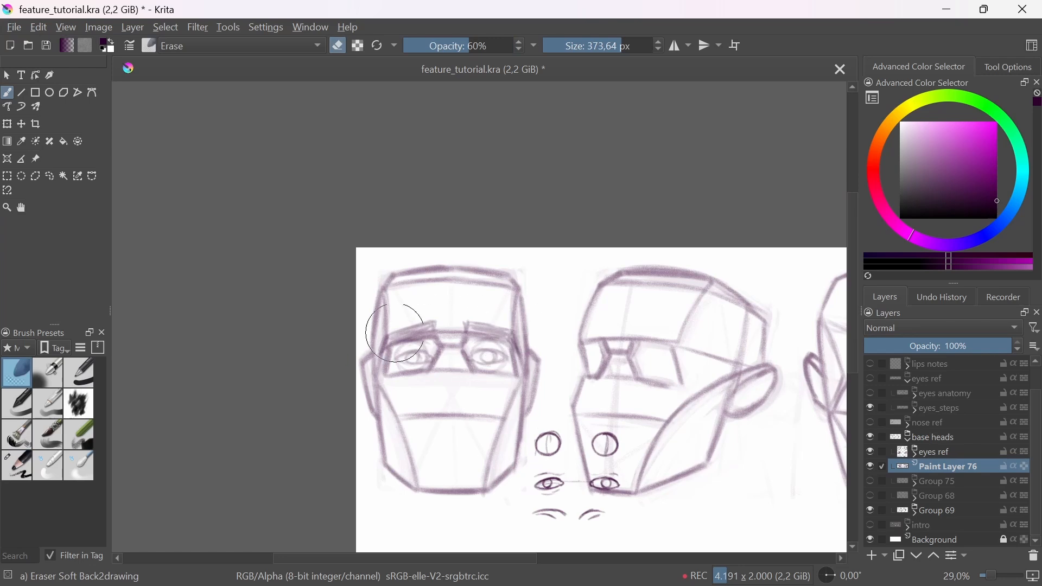
scroll(350, 345, up, 2)
Step: Redraw the left eyebrow and eyelid crease of the front-view head in dark strokes with the charcoal pencil
click(17, 466)
scroll(445, 353, up, 2)
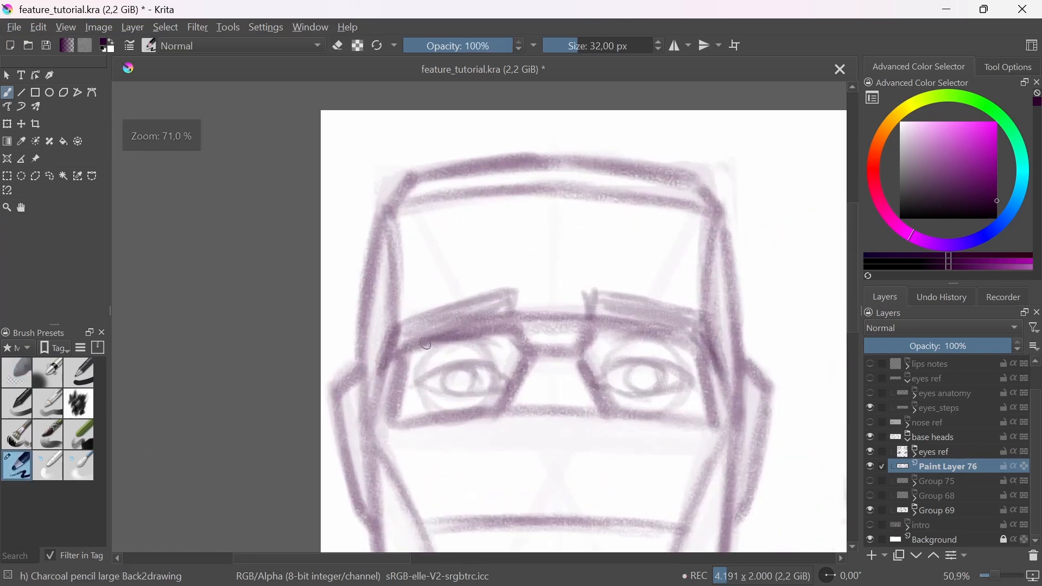
mouse_move(399, 350)
mouse_down()
mouse_move(513, 308)
mouse_move(422, 321)
mouse_move(508, 287)
mouse_move(380, 364)
mouse_move(480, 301)
mouse_move(410, 327)
mouse_move(507, 295)
mouse_up()
mouse_move(474, 349)
mouse_down()
mouse_move(496, 349)
mouse_move(447, 344)
mouse_move(486, 340)
mouse_up()
key(e)
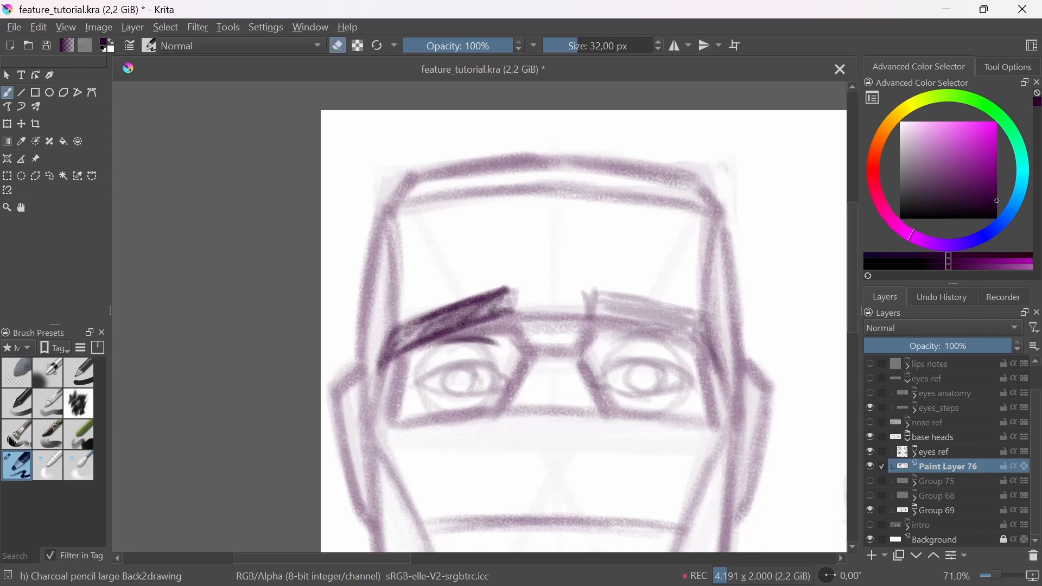
key(e)
drag(500, 347, 435, 344)
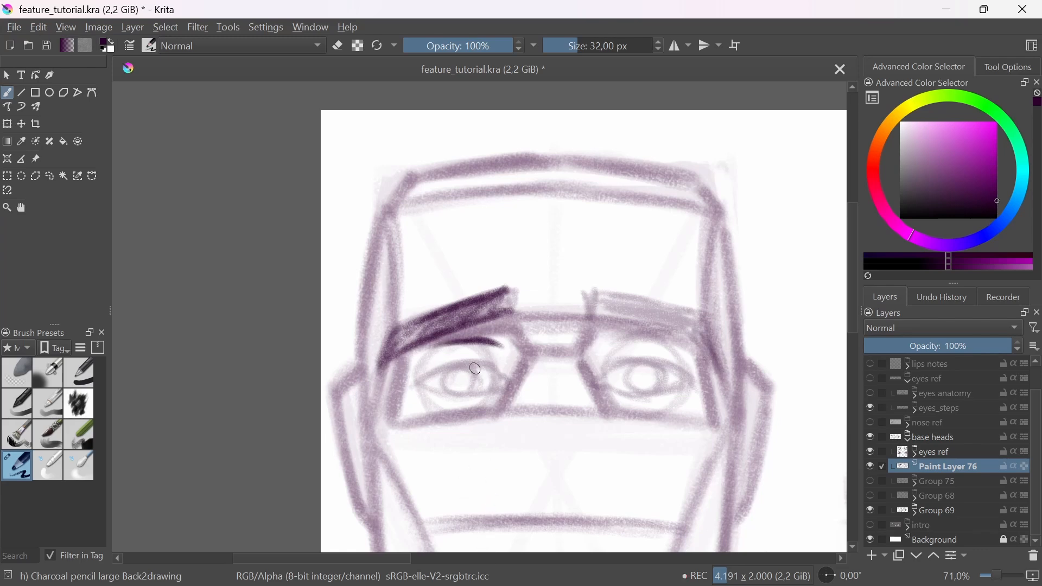
Step: Redraw the left eye's lids, tear duct, iris and pupil in dark lines over the faded sketch
mouse_move(422, 379)
mouse_down()
mouse_move(437, 349)
mouse_move(489, 366)
mouse_up()
drag(424, 354, 499, 346)
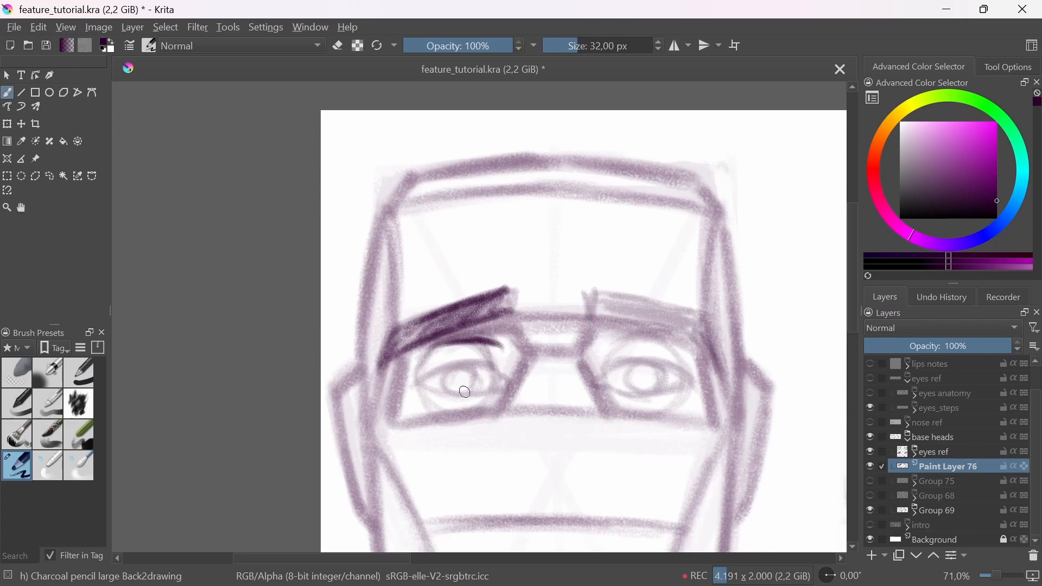
key(ctrl+z)
key(ctrl+z)
mouse_move(416, 388)
mouse_down()
mouse_move(479, 359)
mouse_move(498, 369)
mouse_move(454, 396)
mouse_move(485, 391)
mouse_move(425, 389)
mouse_move(490, 400)
mouse_up()
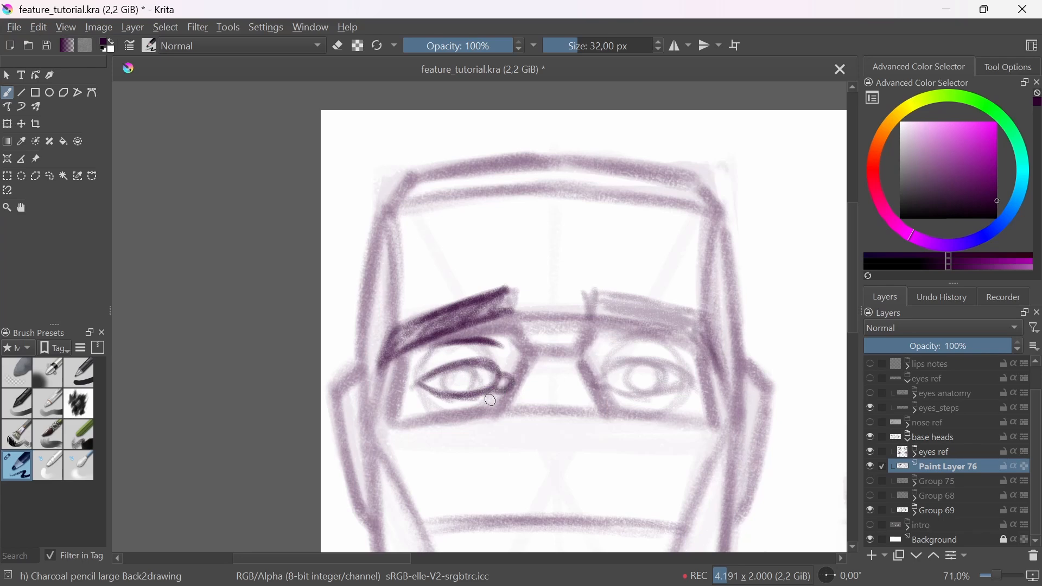
mouse_move(468, 365)
mouse_down()
mouse_move(530, 451)
mouse_move(514, 282)
mouse_move(580, 300)
mouse_up()
Step: Redraw the right eye in dark lines with upper and lower lids, tear duct, iris and pupil
drag(507, 297, 596, 309)
key(ctrl+z)
key(ctrl+z)
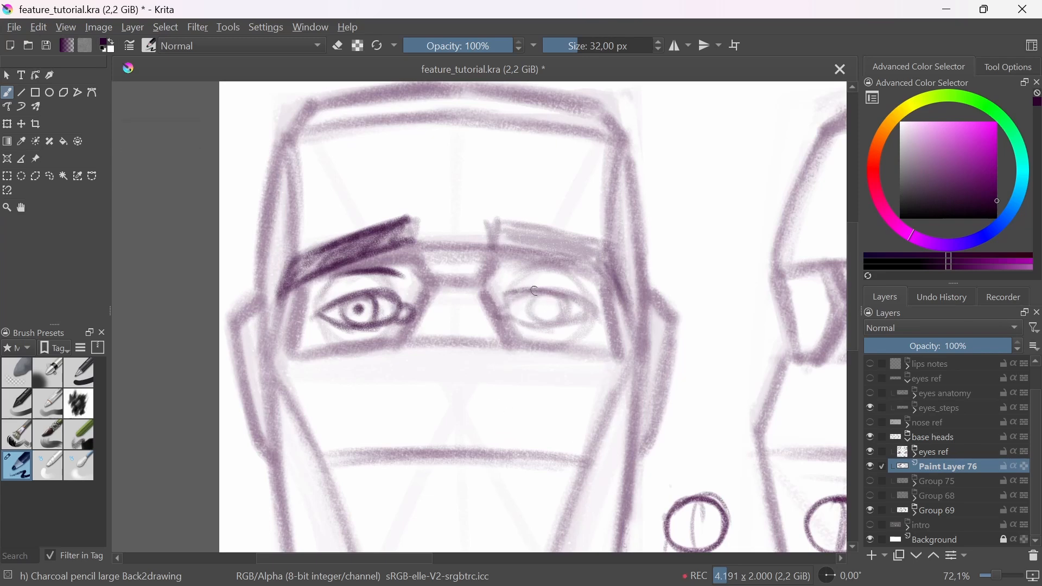
drag(506, 296, 601, 315)
key(ctrl+z)
key(ctrl+z)
mouse_move(508, 291)
mouse_down()
mouse_move(577, 315)
mouse_move(550, 303)
mouse_move(552, 289)
mouse_move(559, 296)
mouse_move(536, 289)
mouse_up()
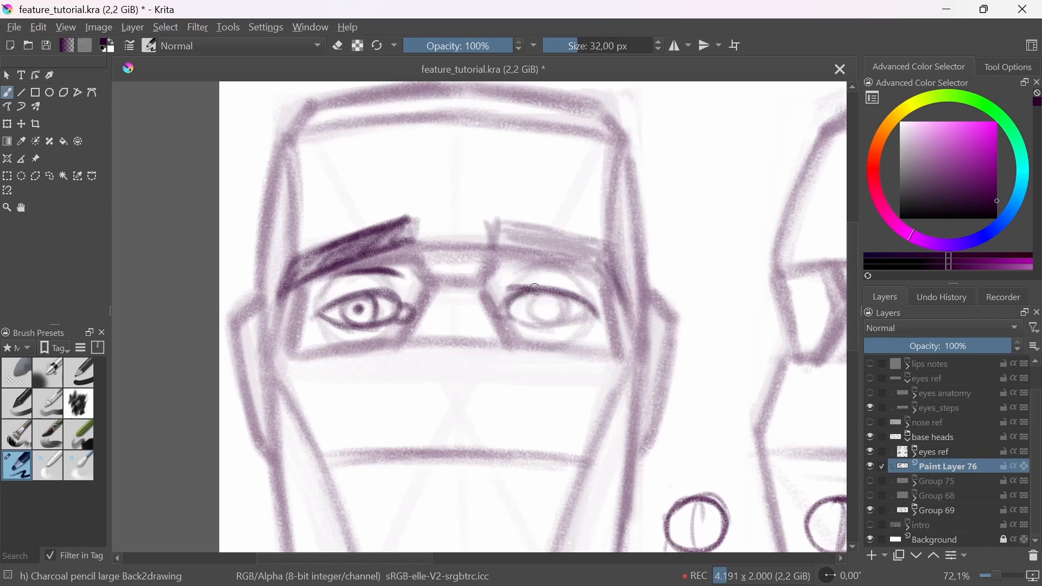
mouse_move(515, 322)
mouse_down()
mouse_move(553, 327)
mouse_move(595, 313)
mouse_up()
mouse_move(594, 314)
mouse_down()
mouse_move(539, 295)
mouse_move(549, 324)
mouse_up()
mouse_move(559, 295)
mouse_down()
mouse_move(555, 323)
mouse_move(546, 311)
mouse_move(494, 319)
mouse_up()
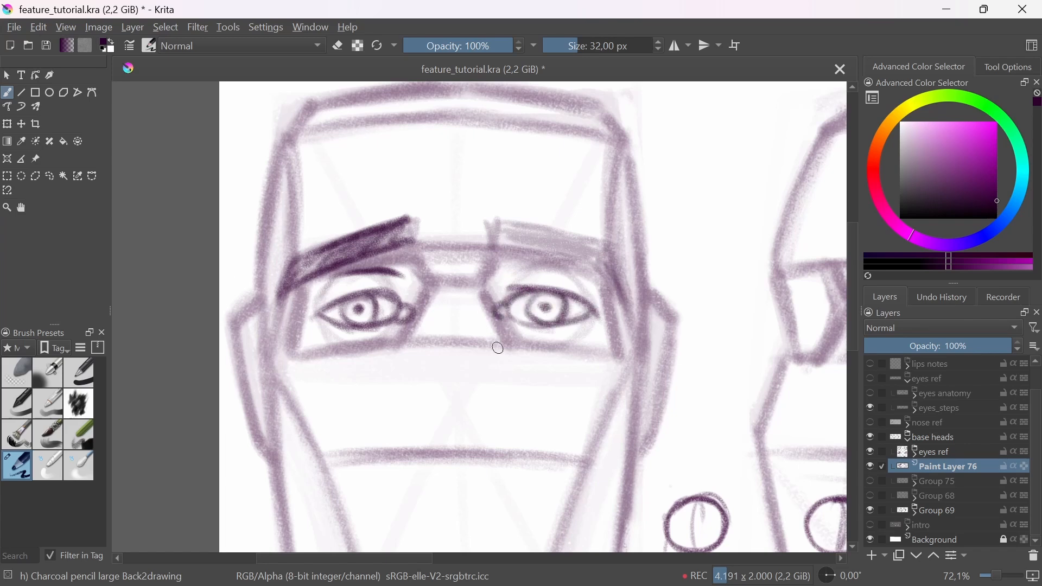
Step: Redraw the right eyebrow with a dark outline and fill it with hatching strokes
drag(495, 248, 615, 269)
drag(494, 224, 588, 244)
mouse_move(498, 225)
mouse_down()
mouse_move(587, 247)
mouse_move(563, 238)
mouse_up()
drag(478, 225, 505, 255)
mouse_move(493, 223)
mouse_down()
mouse_move(520, 257)
mouse_move(591, 247)
mouse_move(627, 305)
mouse_move(550, 244)
mouse_move(594, 260)
mouse_move(621, 290)
mouse_up()
Step: Draw an eyeball sphere in each socket of the three-quarter head and the dark nose bridge line overlapping the far sphere
mouse_move(596, 224)
mouse_down()
mouse_move(551, 311)
mouse_move(548, 269)
mouse_move(570, 287)
mouse_move(549, 406)
mouse_move(524, 440)
mouse_up()
drag(496, 365, 489, 312)
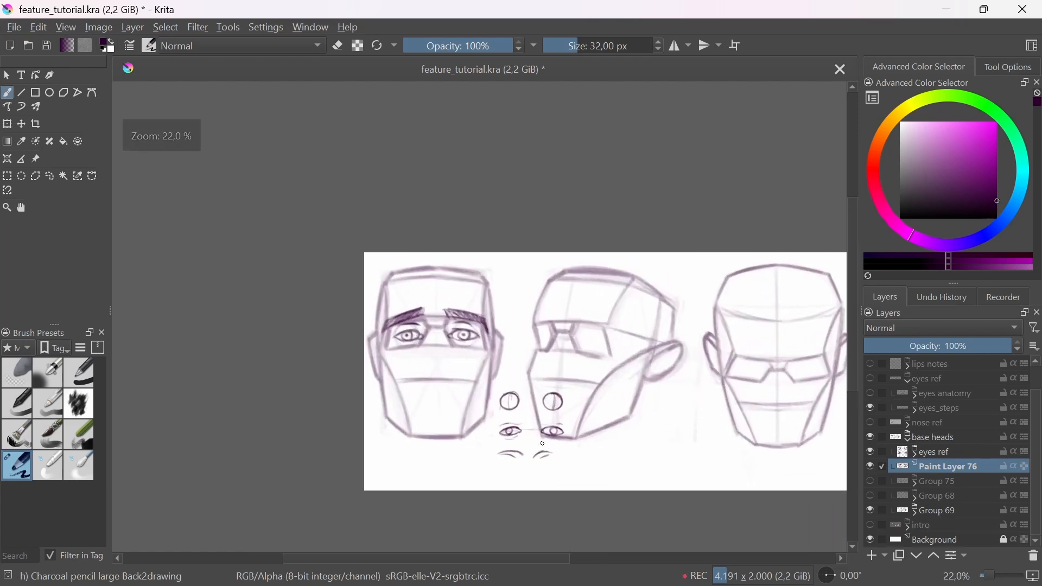
drag(577, 359, 605, 228)
mouse_move(643, 337)
mouse_down()
mouse_move(579, 310)
mouse_move(617, 247)
mouse_move(649, 327)
mouse_move(574, 278)
mouse_move(667, 282)
mouse_move(629, 347)
mouse_move(648, 336)
mouse_up()
mouse_move(472, 258)
mouse_down()
mouse_move(486, 321)
mouse_move(459, 261)
mouse_move(453, 327)
mouse_move(521, 291)
mouse_move(497, 257)
mouse_move(454, 313)
mouse_move(516, 304)
mouse_move(455, 262)
mouse_move(469, 327)
mouse_move(526, 278)
mouse_move(480, 252)
mouse_move(451, 317)
mouse_move(459, 324)
mouse_move(496, 313)
mouse_move(452, 272)
mouse_move(443, 282)
mouse_move(490, 321)
mouse_up()
mouse_move(516, 282)
mouse_down()
mouse_move(495, 255)
mouse_move(490, 304)
mouse_move(461, 371)
mouse_up()
mouse_move(493, 244)
mouse_down()
mouse_move(502, 274)
mouse_move(452, 264)
mouse_up()
mouse_move(575, 288)
mouse_down()
mouse_move(613, 280)
mouse_move(660, 297)
mouse_up()
key(ctrl+z)
Step: Sketch short guide marks on the near eyeball of the three-quarter head
key(ctrl+z)
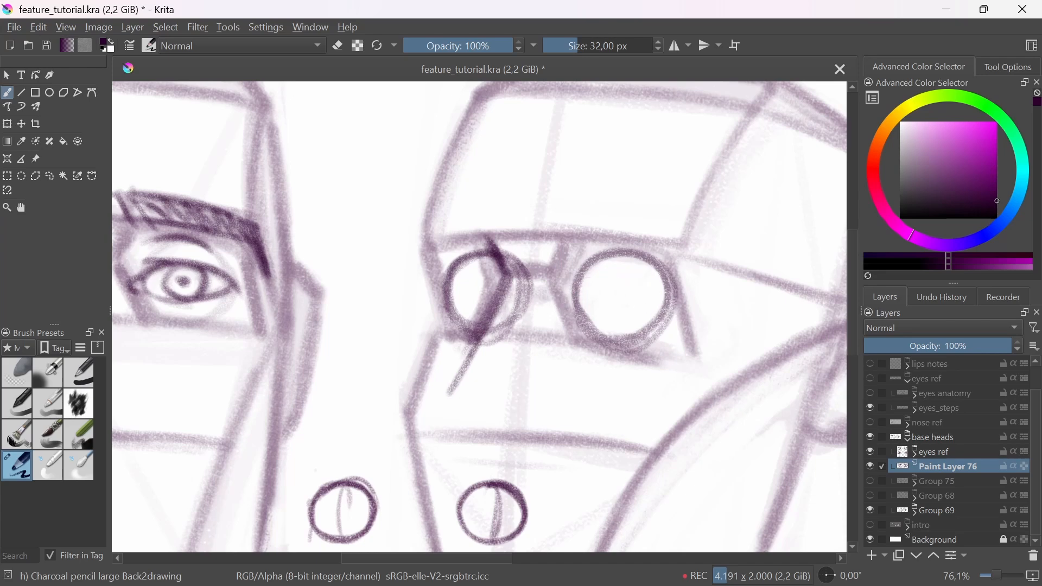
mouse_move(595, 282)
mouse_down()
mouse_move(618, 283)
mouse_move(608, 282)
mouse_up()
drag(163, 257, 168, 246)
drag(177, 298, 338, 331)
drag(750, 315, 654, 319)
key(ctrl+z)
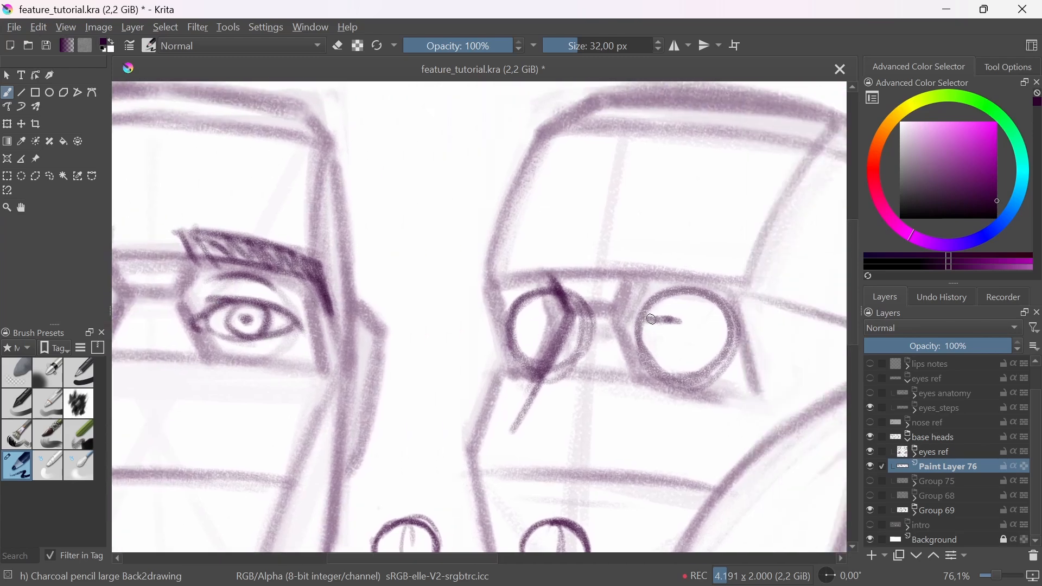
drag(658, 307, 654, 311)
scroll(509, 327, down, 1)
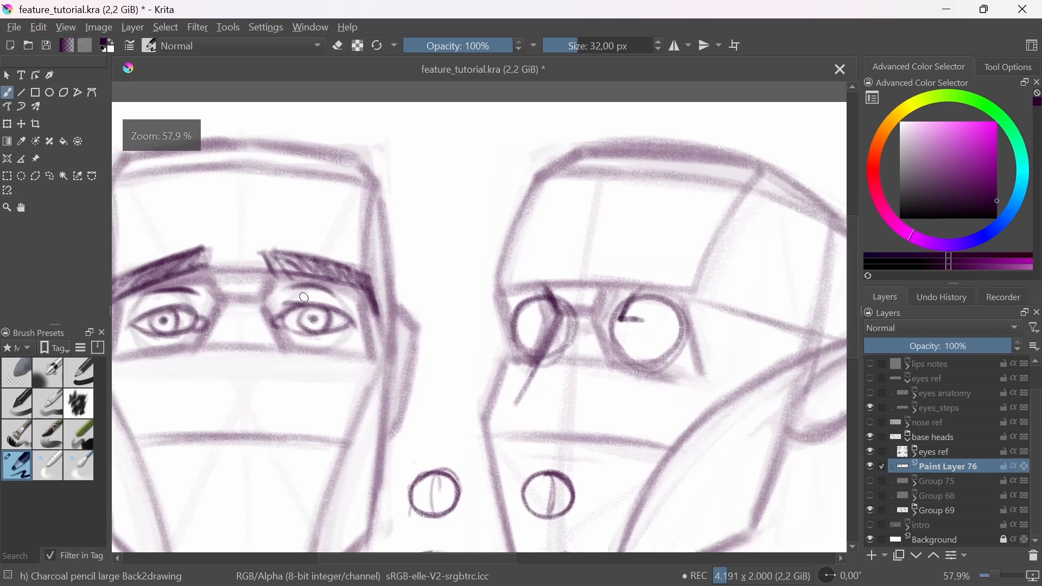
Step: Draw a curved arrow between the two heads, pointing back at the side of the front-view head
drag(426, 321, 358, 297)
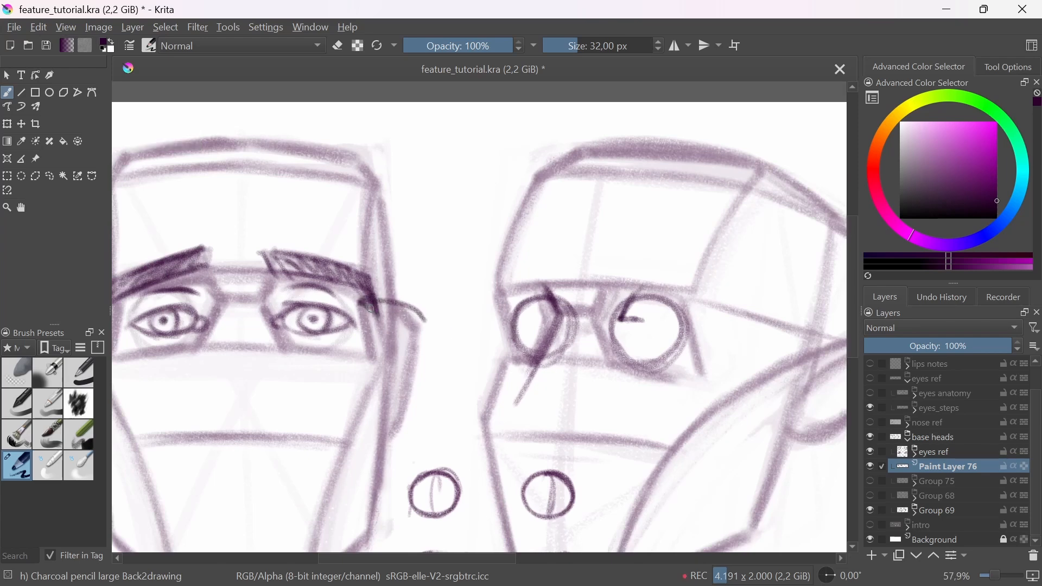
drag(474, 330, 379, 323)
key(ctrl+z)
key(ctrl+z)
drag(470, 337, 404, 314)
mouse_move(425, 298)
mouse_down()
mouse_move(405, 314)
mouse_move(423, 320)
mouse_up()
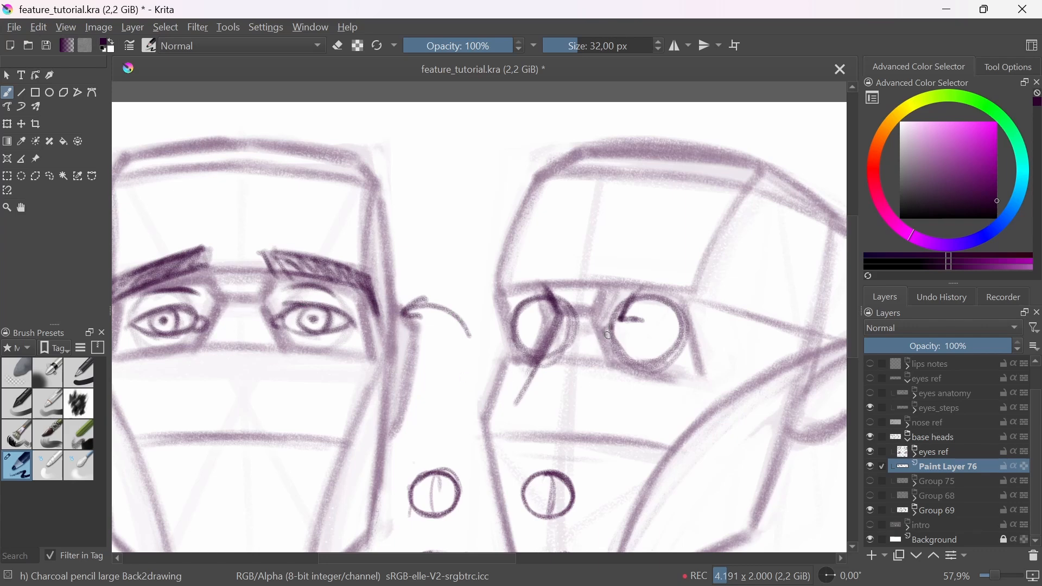
Step: Draw the upper and lower lids and the tear duct of the near eye on the three-quarter head
mouse_move(608, 336)
mouse_down()
mouse_move(658, 339)
mouse_move(620, 320)
mouse_move(655, 325)
mouse_move(610, 315)
mouse_move(679, 334)
mouse_up()
drag(629, 316, 681, 338)
mouse_move(609, 335)
mouse_down()
mouse_move(676, 337)
mouse_move(619, 339)
mouse_move(664, 331)
mouse_move(613, 343)
mouse_up()
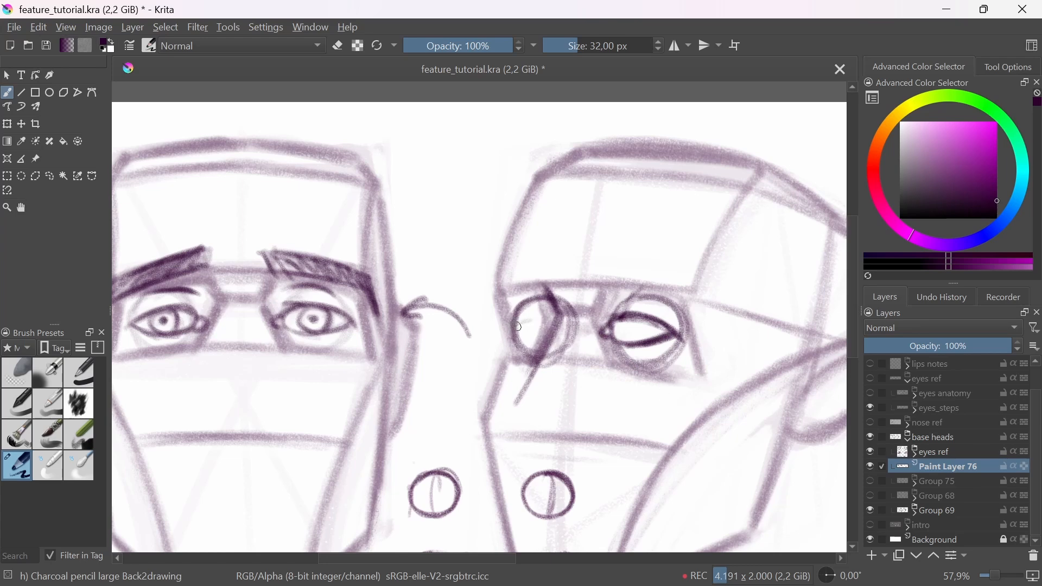
Step: Draw the far eye's lids on the three-quarter head and add an iris to both eyes
mouse_move(524, 324)
mouse_down()
mouse_move(546, 322)
mouse_move(525, 337)
mouse_move(542, 336)
mouse_move(521, 338)
mouse_move(525, 316)
mouse_move(543, 320)
mouse_move(519, 316)
mouse_move(550, 322)
mouse_move(539, 316)
mouse_move(529, 335)
mouse_up()
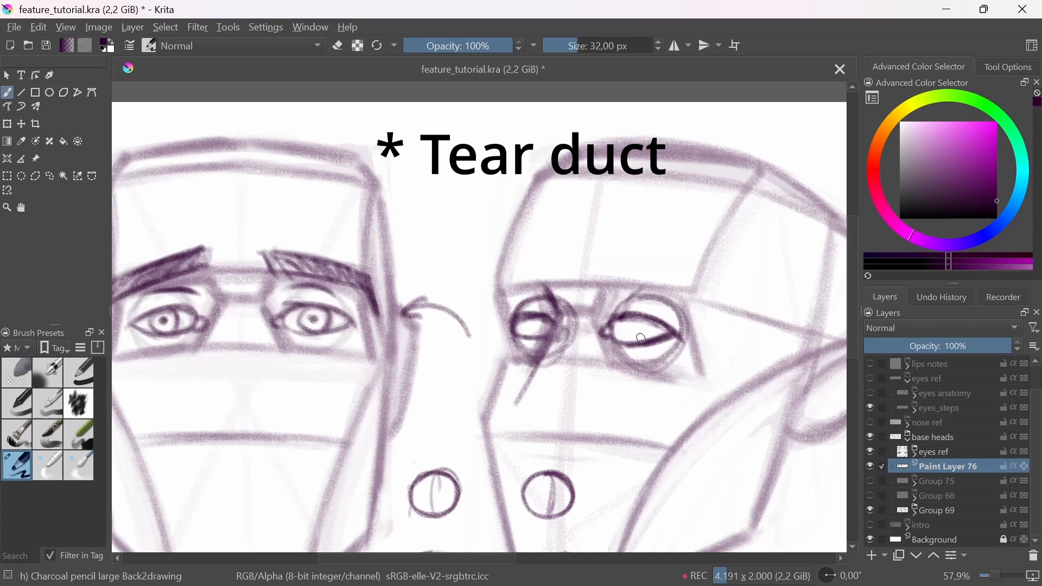
mouse_move(626, 321)
mouse_down()
mouse_move(622, 330)
mouse_move(637, 331)
mouse_up()
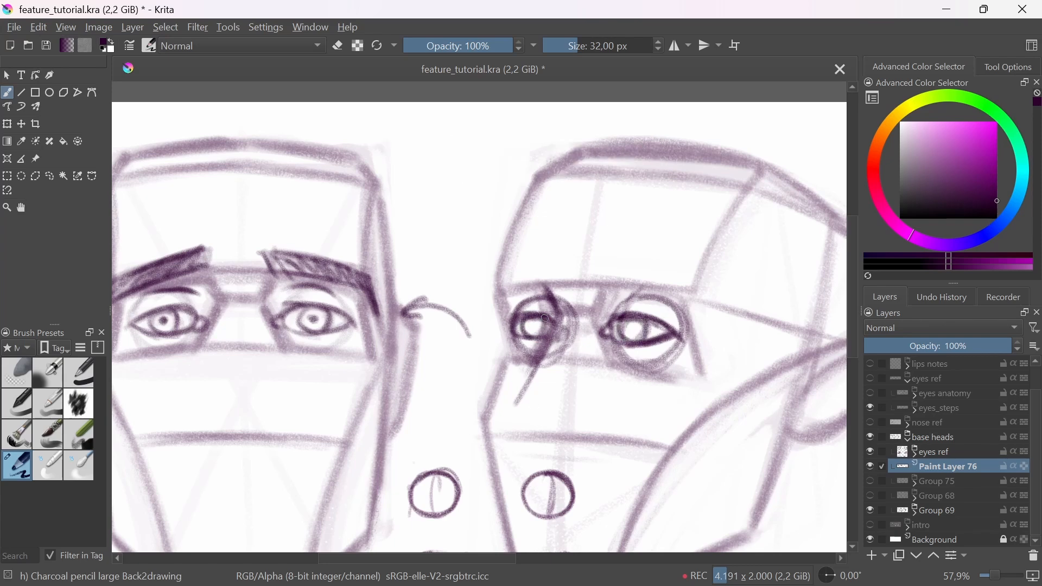
drag(544, 318, 539, 334)
Step: Add an upper eyelid crease above each eye of the three-quarter head
drag(625, 346, 633, 434)
drag(633, 434, 591, 437)
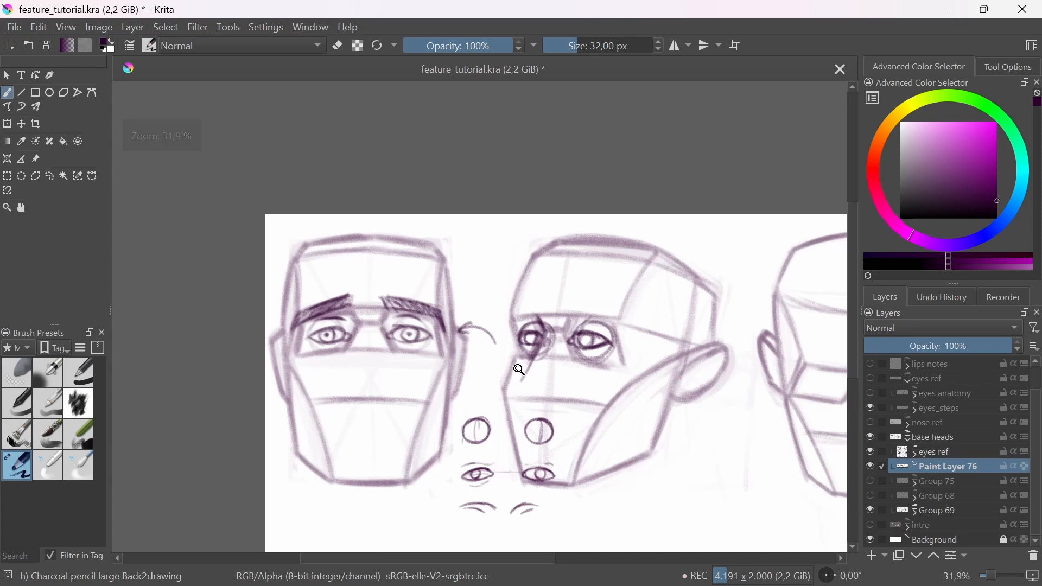
drag(519, 370, 561, 304)
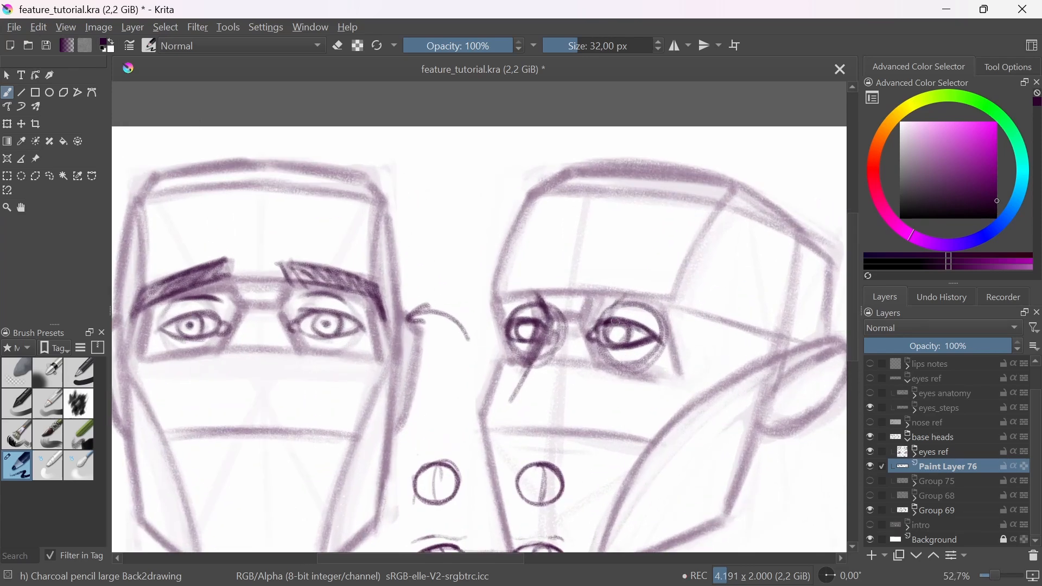
drag(605, 310, 637, 297)
drag(517, 301, 544, 310)
Step: Fade both eyes of the three-quarter head with the soft eraser and redraw their lids with the charcoal pencil
click(13, 371)
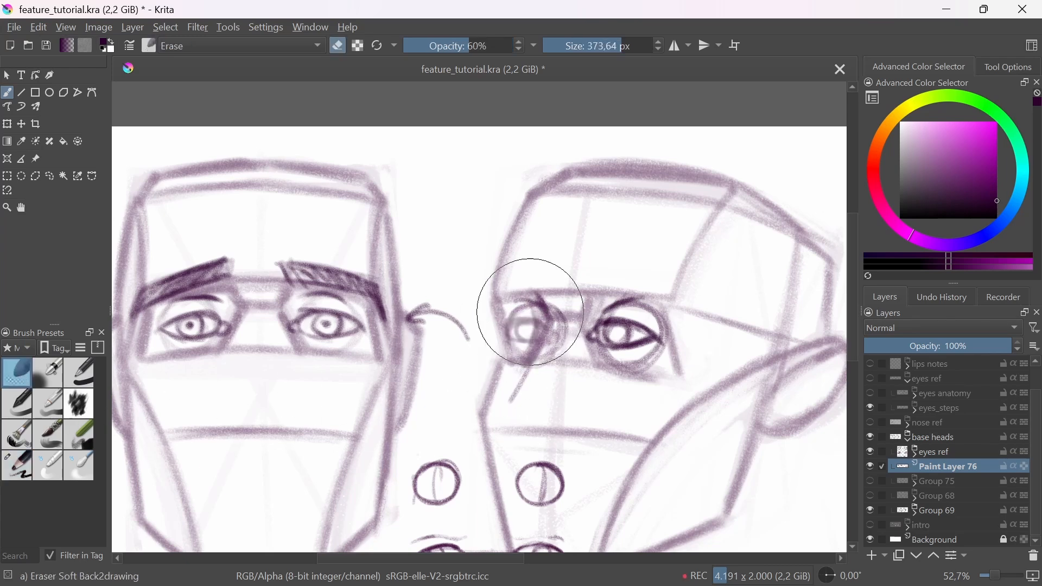
mouse_move(523, 309)
mouse_down()
mouse_move(593, 286)
mouse_move(599, 349)
mouse_up()
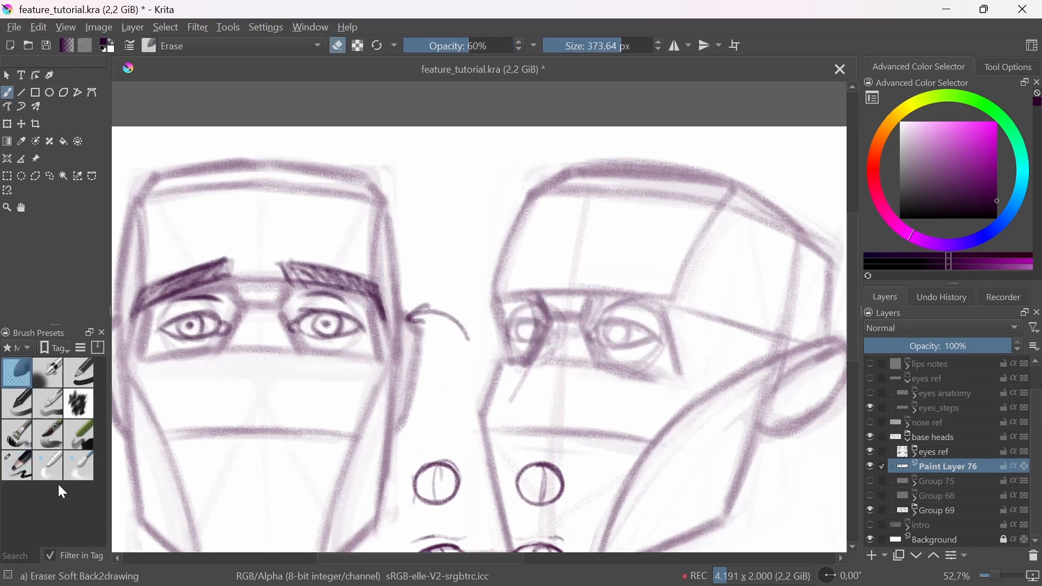
click(28, 468)
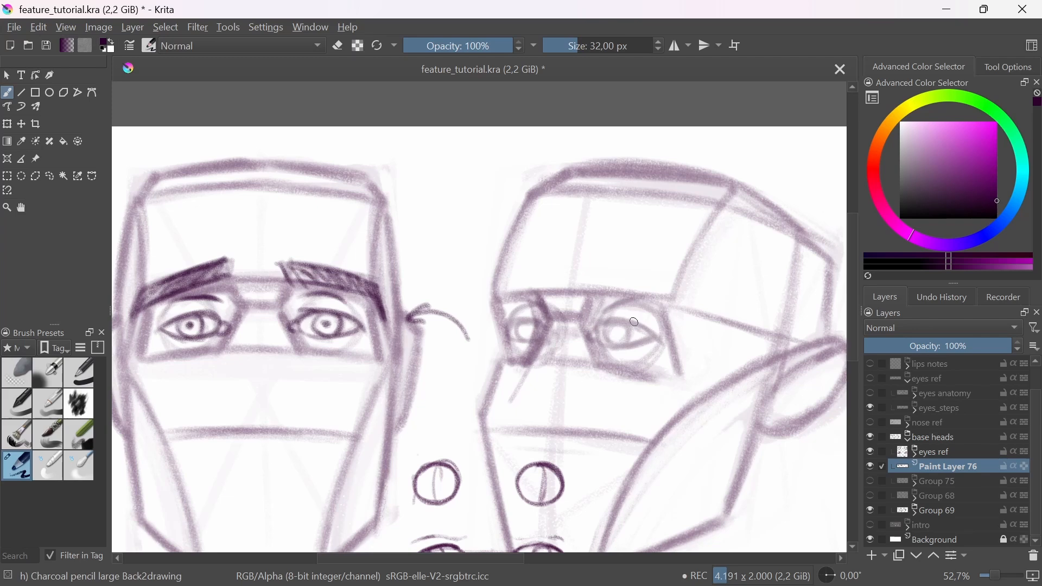
mouse_move(598, 323)
mouse_down()
mouse_move(644, 329)
mouse_move(662, 343)
mouse_move(615, 346)
mouse_up()
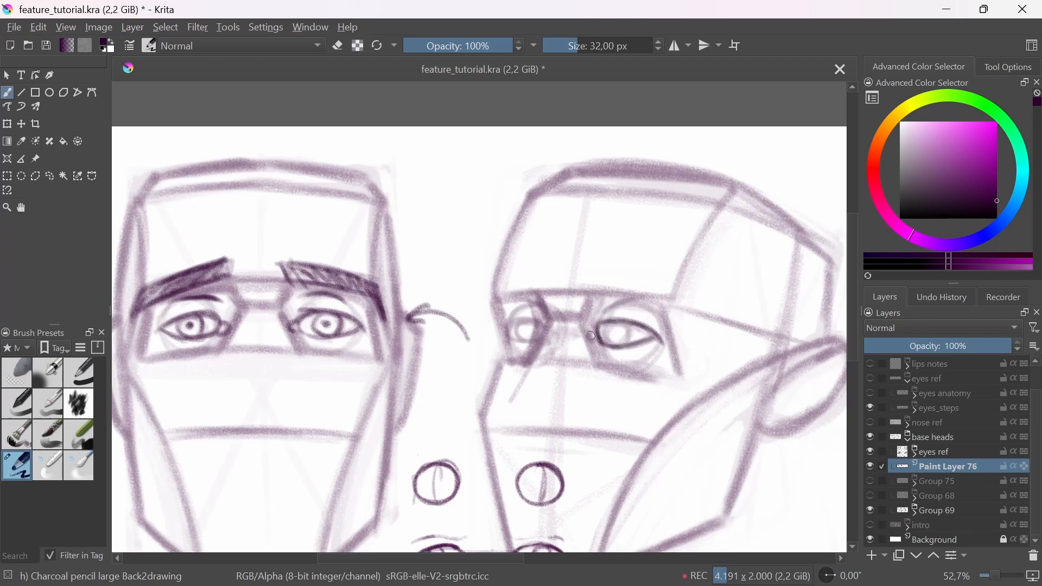
mouse_move(507, 327)
mouse_down()
mouse_move(551, 324)
mouse_move(530, 325)
mouse_up()
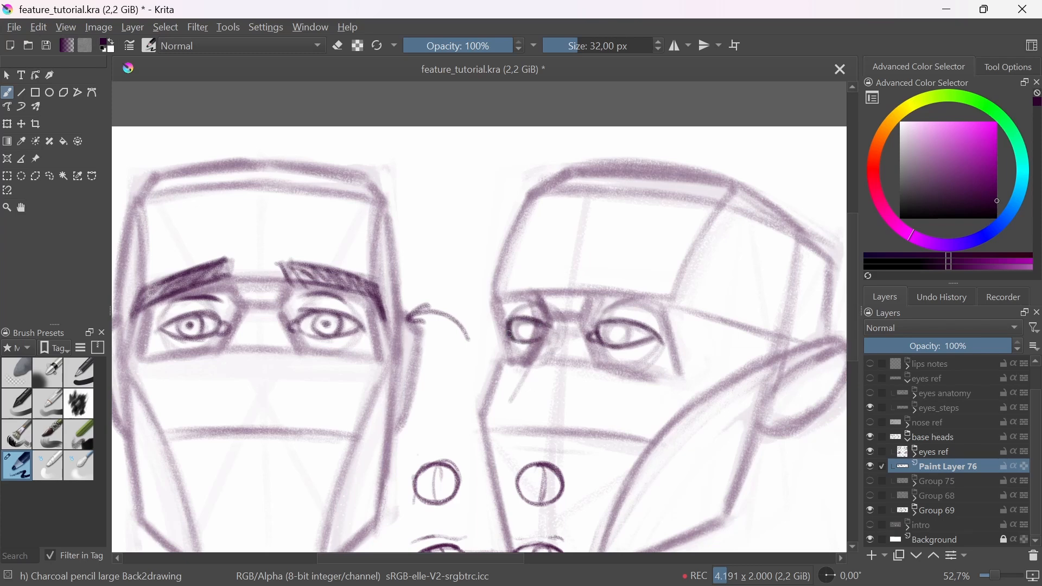
drag(500, 300, 503, 288)
mouse_move(522, 318)
mouse_down()
mouse_move(506, 321)
mouse_move(504, 347)
mouse_up()
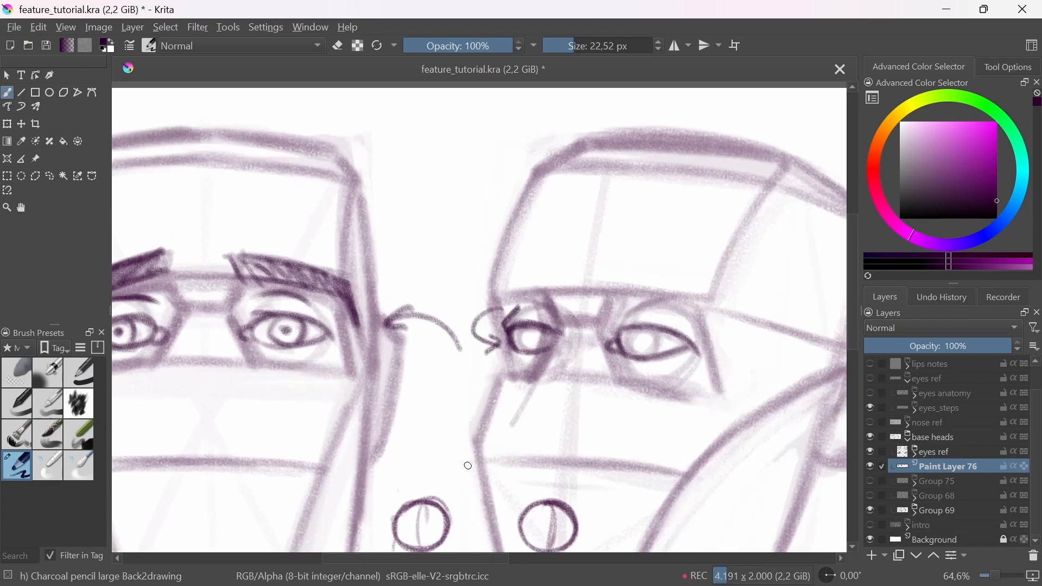
key(ctrl+z)
Step: Redraw the upper lid creases and outline both angular eyebrows on the three-quarter head
mouse_move(509, 310)
mouse_down()
mouse_move(541, 300)
mouse_move(550, 318)
mouse_up()
drag(640, 308, 679, 306)
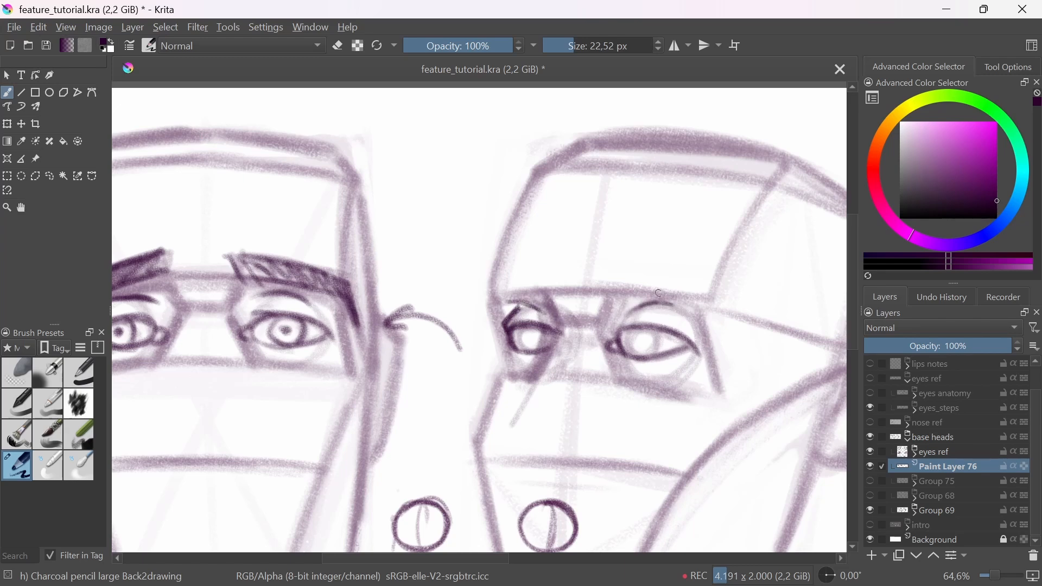
mouse_move(547, 282)
mouse_down()
mouse_move(499, 297)
mouse_move(500, 282)
mouse_move(547, 269)
mouse_move(532, 291)
mouse_move(490, 280)
mouse_move(482, 293)
mouse_move(491, 312)
mouse_up()
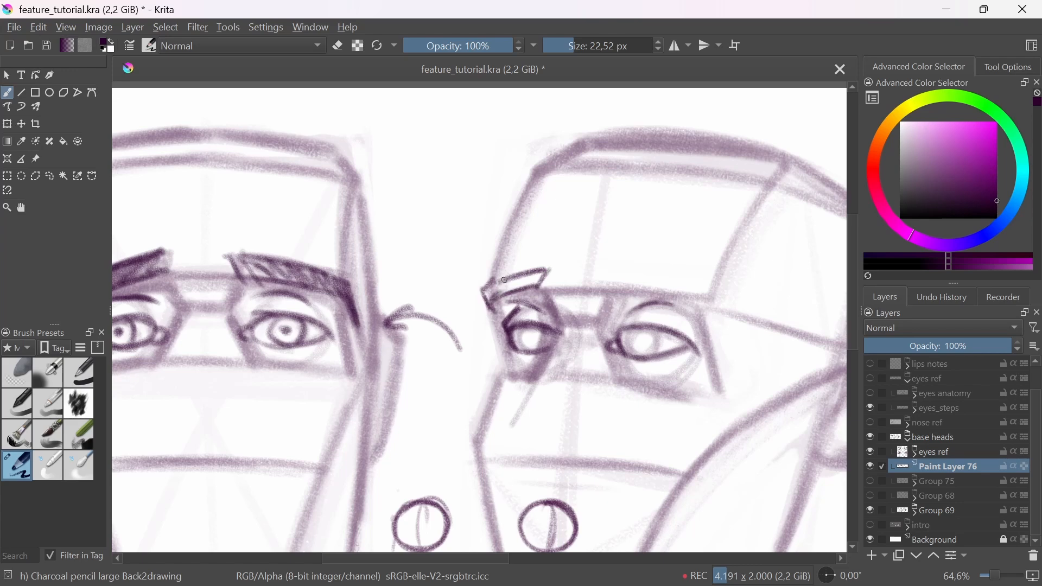
drag(613, 289, 699, 301)
drag(605, 270, 610, 288)
mouse_move(610, 269)
mouse_down()
mouse_move(706, 284)
mouse_move(725, 321)
mouse_up()
mouse_move(705, 283)
mouse_down()
mouse_move(700, 300)
mouse_move(726, 323)
mouse_up()
drag(695, 252, 755, 286)
mouse_move(752, 272)
mouse_down()
mouse_move(731, 294)
mouse_move(748, 290)
mouse_up()
key(ctrl+z)
key(ctrl+z)
drag(695, 252, 755, 287)
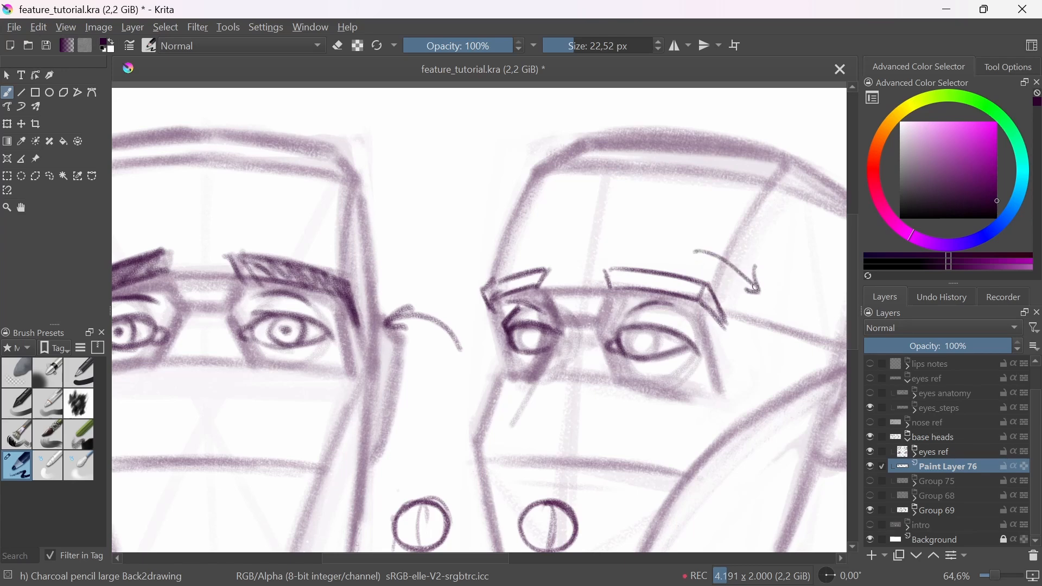
key(ctrl+z)
key(ctrl+z)
Step: Draw the iris and pupil in both eyes of the three-quarter head
mouse_move(522, 326)
mouse_down()
mouse_move(519, 345)
mouse_move(537, 347)
mouse_up()
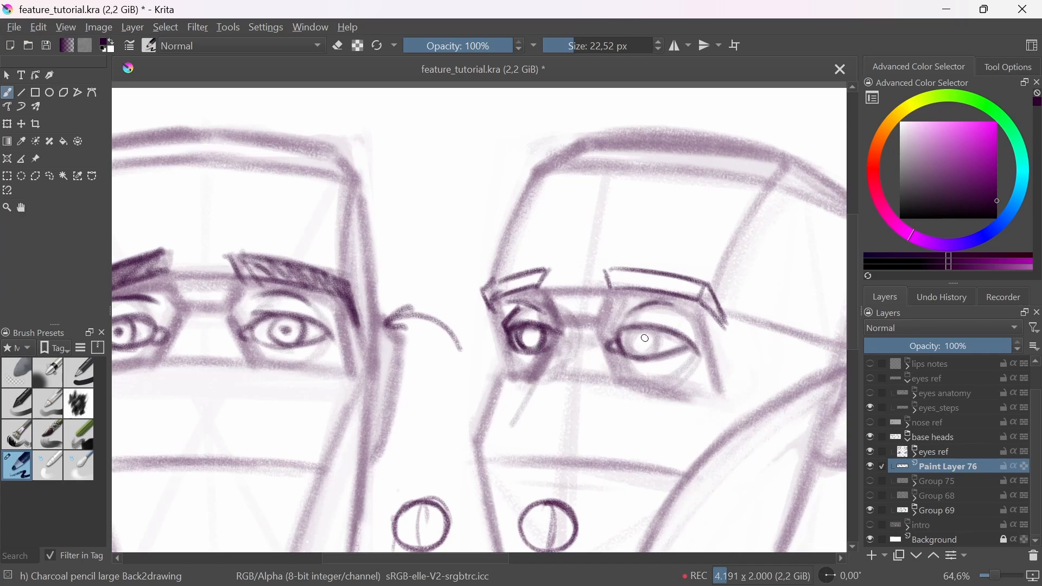
drag(635, 350, 656, 351)
scroll(619, 345, down, 5)
scroll(570, 284, up, 4)
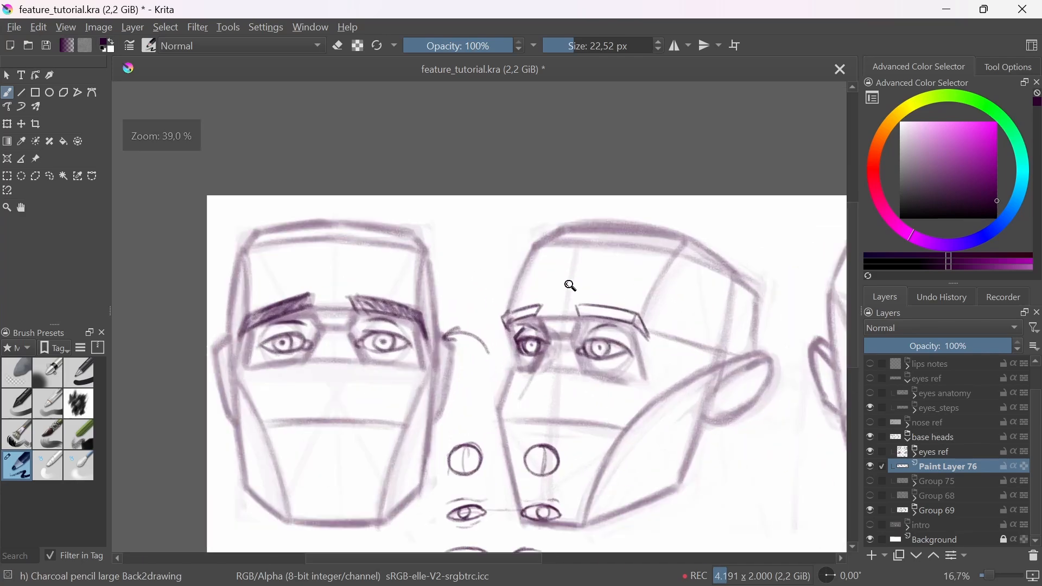
Step: Darken the nose bridge line overlapping the far eye and reinforce the contours around that eye
drag(541, 322, 510, 411)
drag(546, 343, 515, 408)
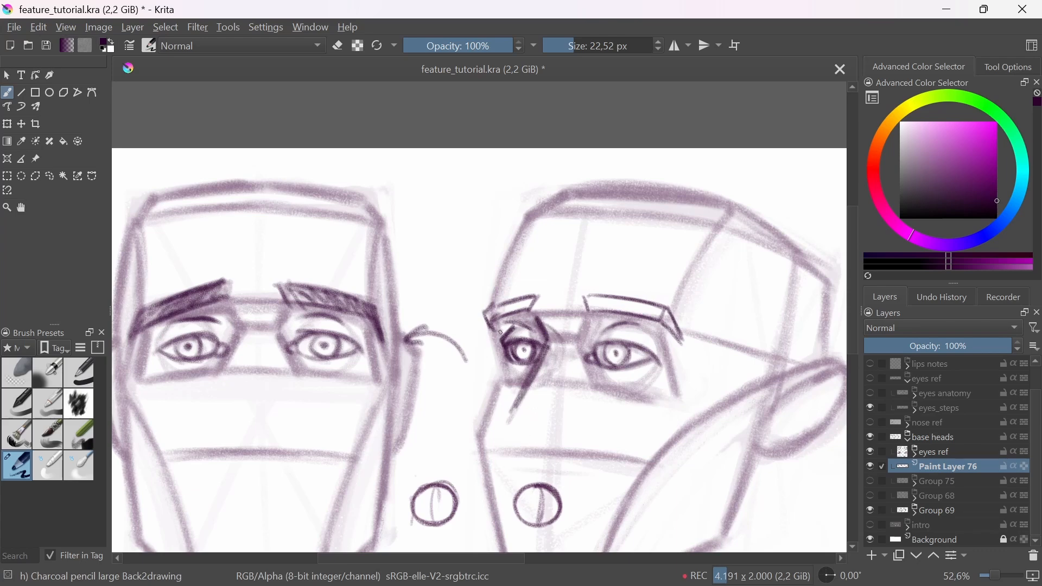
drag(500, 332, 569, 360)
mouse_move(544, 326)
mouse_down()
mouse_move(528, 387)
mouse_move(508, 364)
mouse_up()
drag(594, 421, 577, 425)
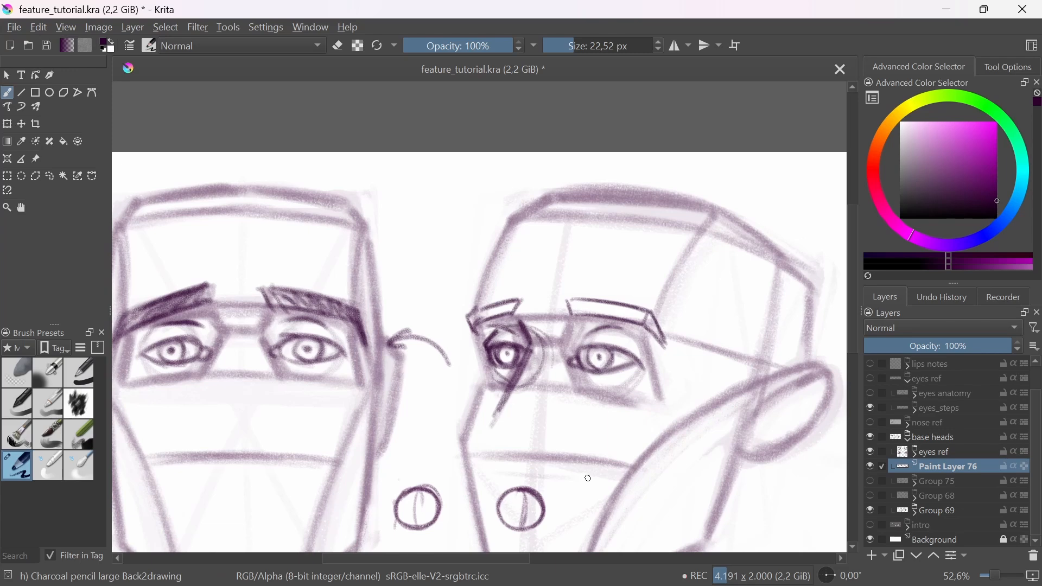
Step: Darken the near eye's lids and upper crease and add a curved eye-bag line below it
mouse_move(580, 347)
mouse_down()
mouse_move(582, 324)
mouse_move(673, 379)
mouse_up()
drag(589, 383, 659, 369)
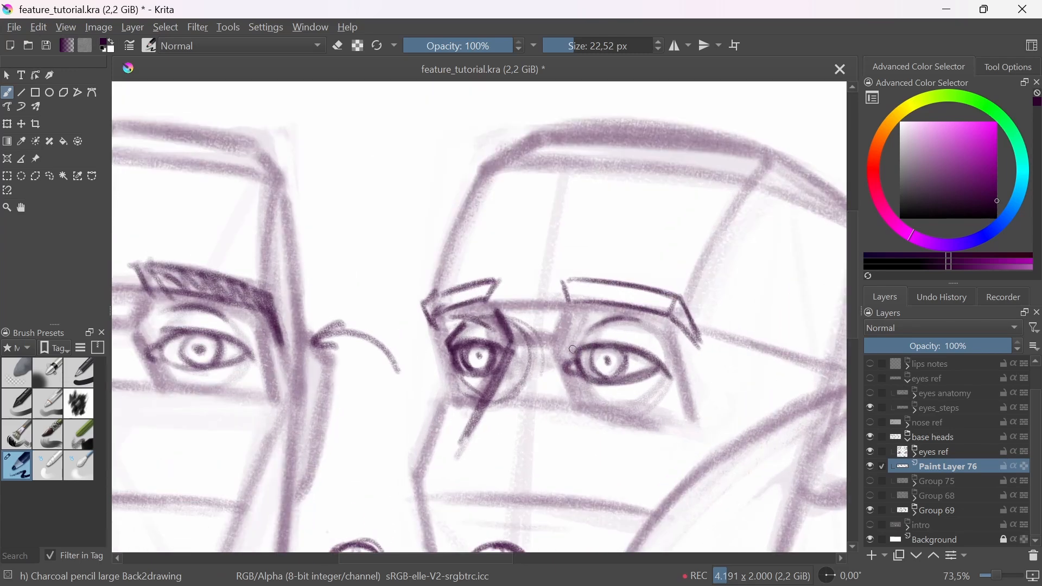
mouse_move(574, 348)
mouse_down()
mouse_move(603, 325)
mouse_move(581, 318)
mouse_move(598, 314)
mouse_move(671, 342)
mouse_up()
drag(597, 301, 600, 266)
mouse_move(648, 300)
mouse_down()
mouse_move(649, 312)
mouse_move(648, 299)
mouse_up()
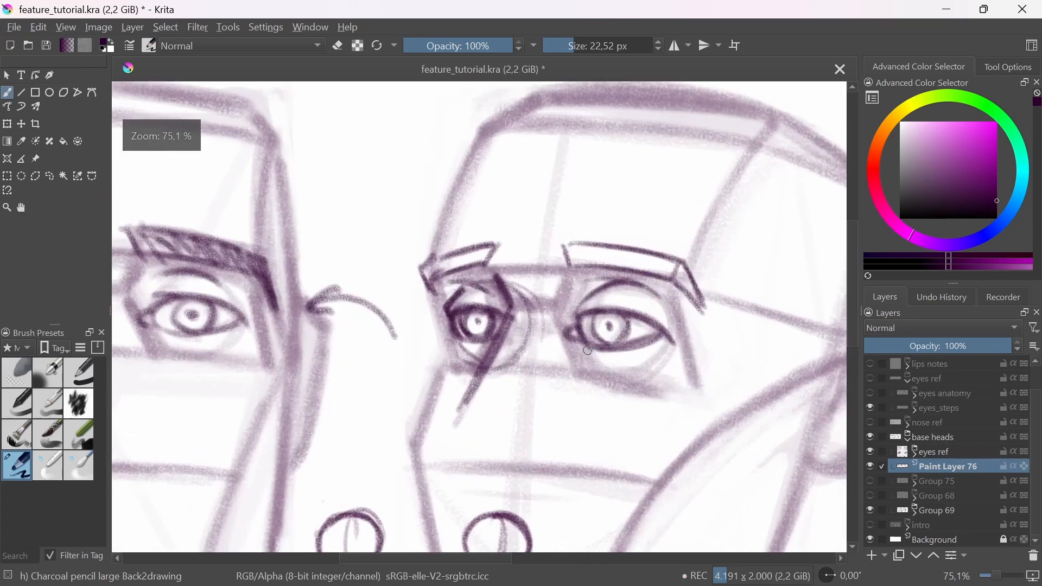
drag(585, 349, 618, 376)
mouse_move(589, 355)
mouse_down()
mouse_move(594, 365)
mouse_move(646, 369)
mouse_move(654, 413)
mouse_move(595, 400)
mouse_up()
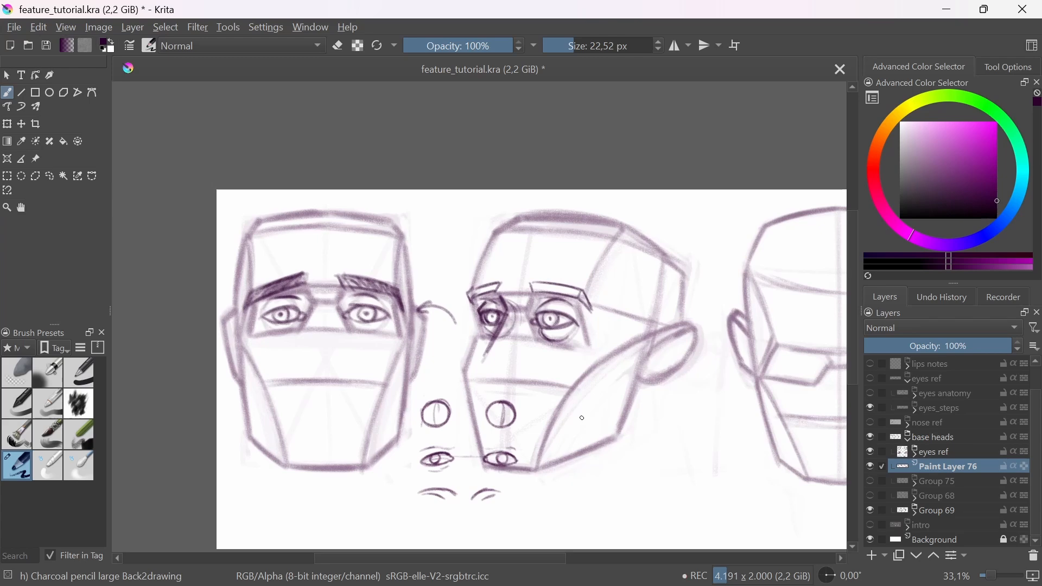
Step: Draw a circular eyeball in the left eye socket of the downward-tilted third head
drag(662, 416, 585, 418)
drag(679, 400, 650, 410)
drag(732, 403, 606, 400)
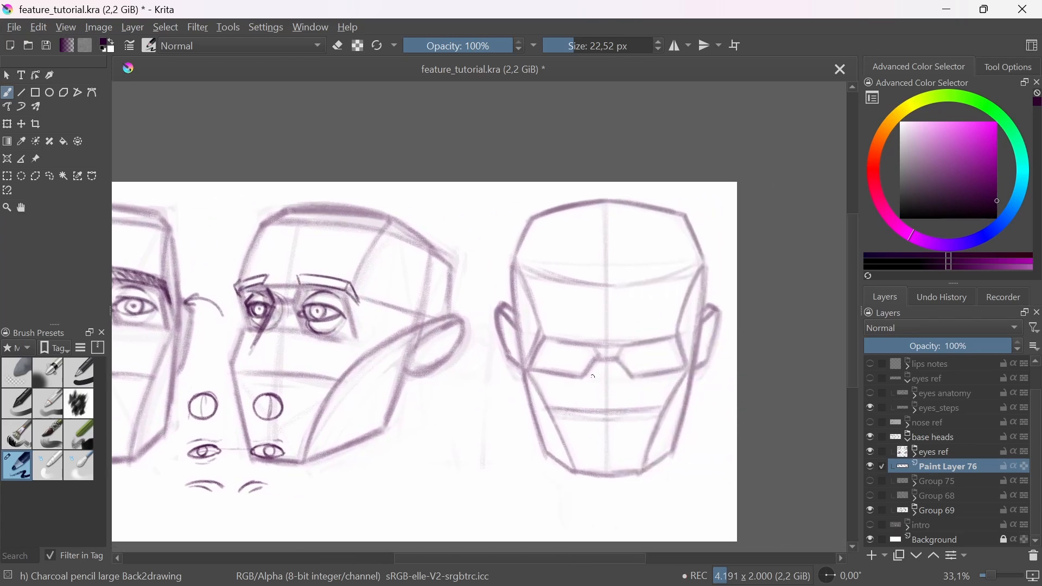
drag(569, 343, 575, 275)
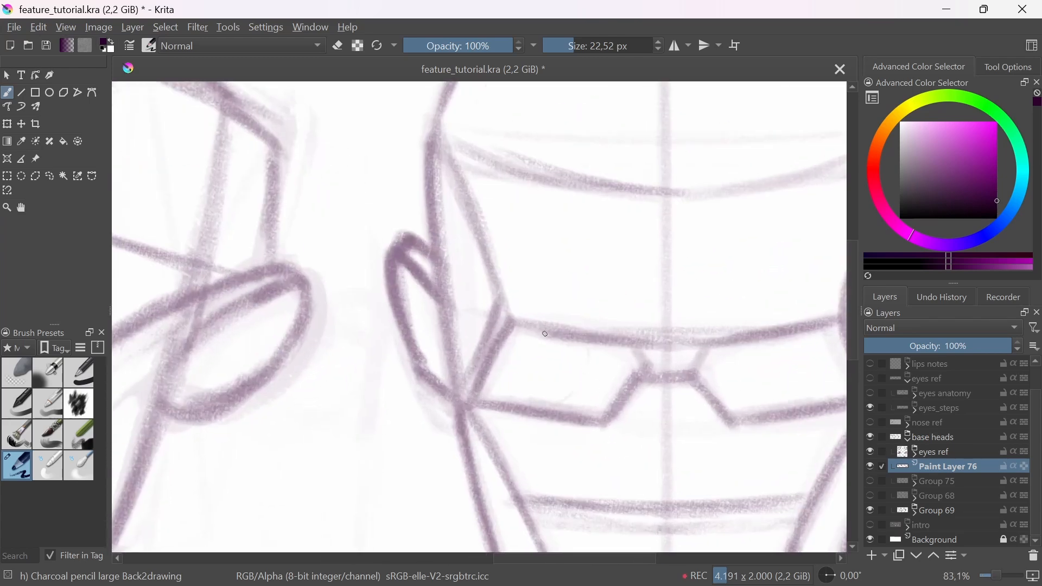
mouse_move(529, 391)
mouse_down()
mouse_move(600, 365)
mouse_move(542, 417)
mouse_up()
key(ctrl+z)
mouse_move(532, 337)
mouse_down()
mouse_move(608, 348)
mouse_move(567, 413)
mouse_move(530, 345)
mouse_move(616, 342)
mouse_move(537, 337)
mouse_move(613, 352)
mouse_move(558, 406)
mouse_up()
key(ctrl+z)
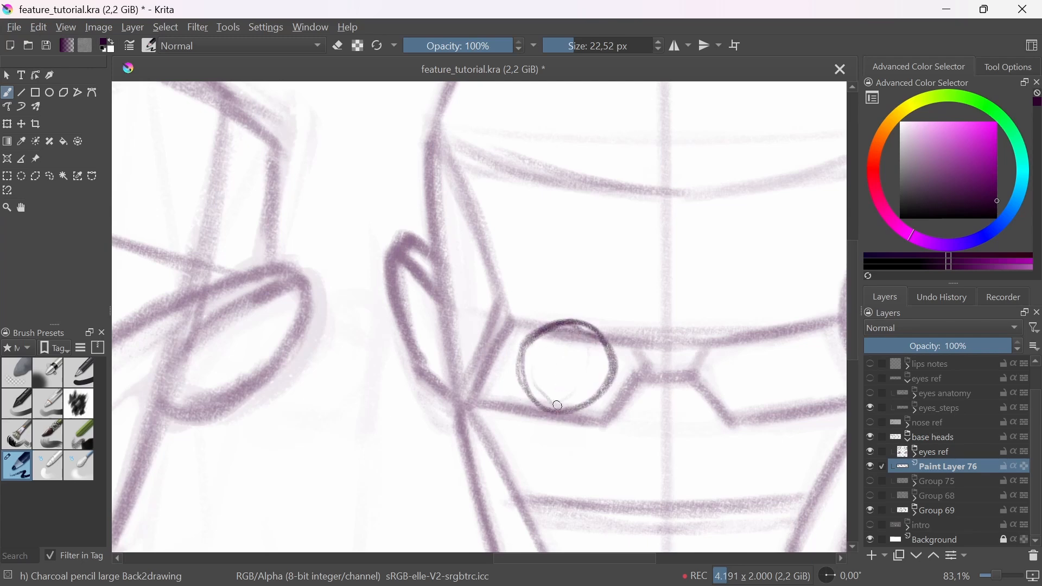
mouse_move(523, 375)
mouse_down()
mouse_move(576, 414)
mouse_move(603, 362)
mouse_up()
drag(538, 400, 596, 392)
Step: Draw the eyeball in the right socket of the downward-tilted head and darken the brow line crossing both eyeballs
drag(747, 389, 601, 398)
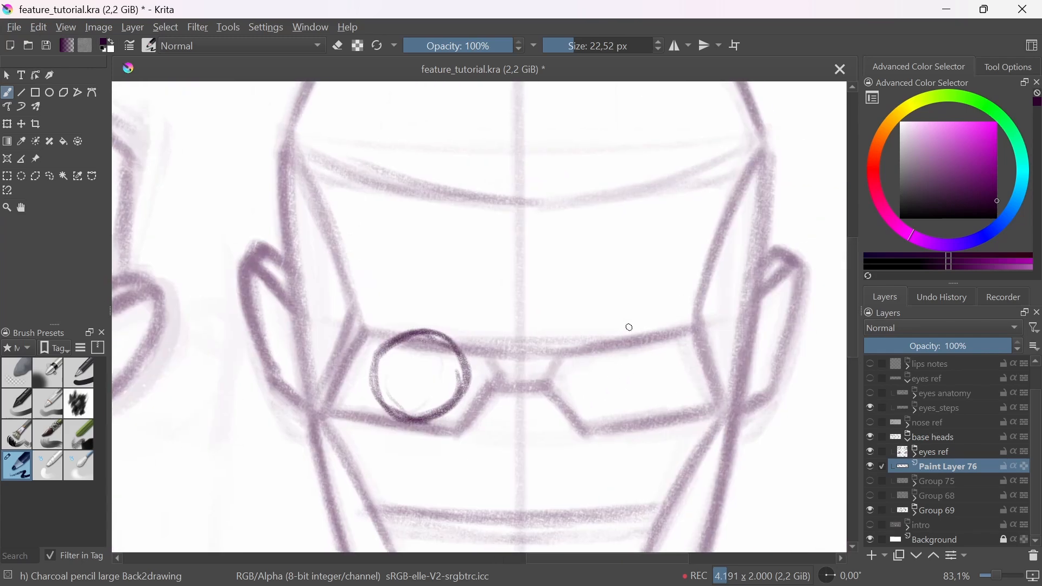
mouse_move(630, 328)
mouse_down()
mouse_move(678, 342)
mouse_move(660, 409)
mouse_move(583, 361)
mouse_move(671, 352)
mouse_move(621, 415)
mouse_move(578, 356)
mouse_move(603, 415)
mouse_move(589, 358)
mouse_move(679, 386)
mouse_up()
mouse_move(379, 333)
mouse_down()
mouse_move(459, 345)
mouse_move(651, 332)
mouse_up()
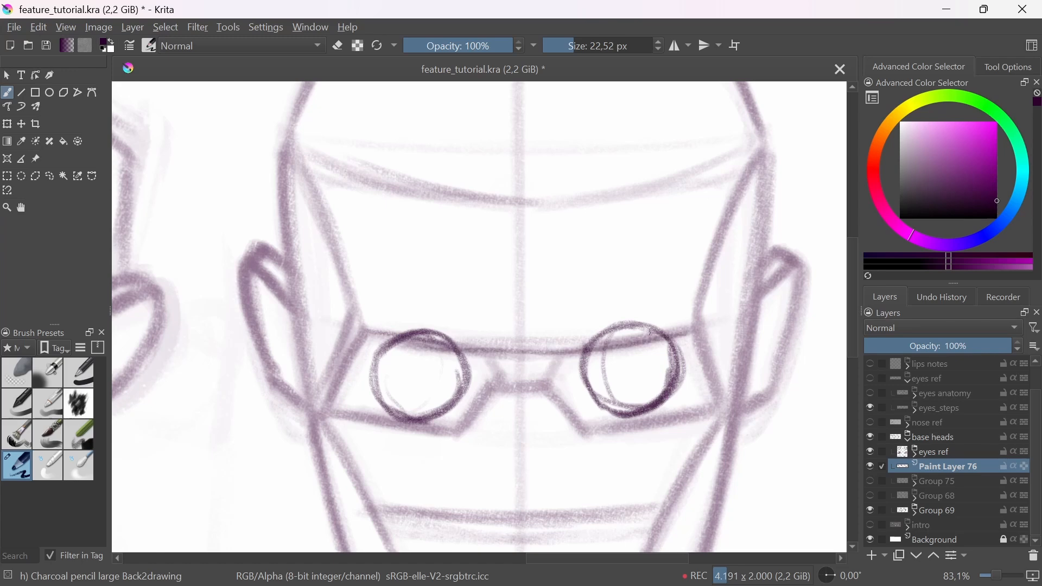
drag(417, 342, 695, 332)
mouse_move(361, 337)
mouse_down()
mouse_move(462, 349)
mouse_move(696, 333)
mouse_up()
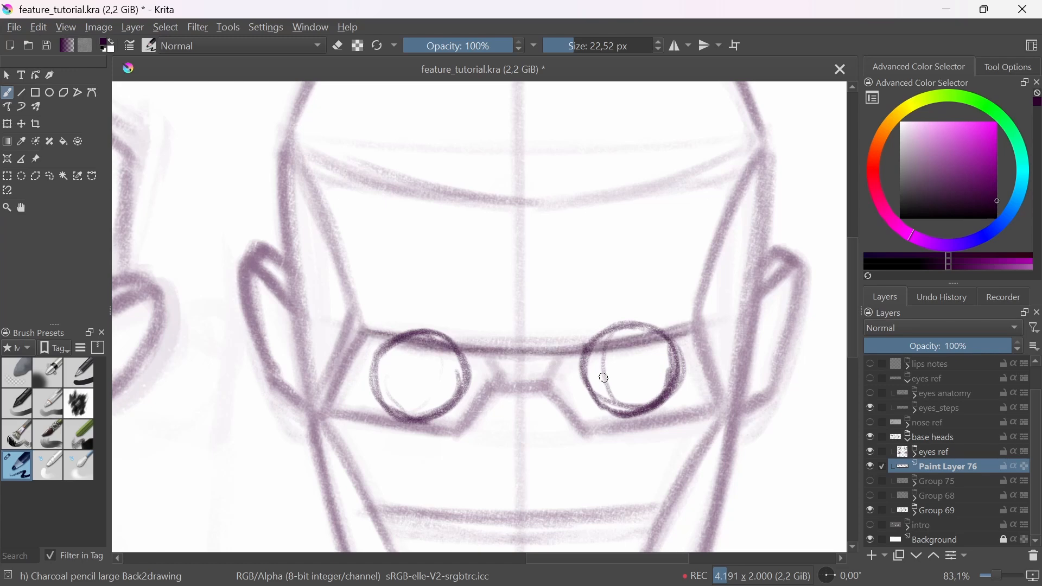
mouse_move(382, 343)
mouse_down()
mouse_move(407, 326)
mouse_move(449, 340)
mouse_up()
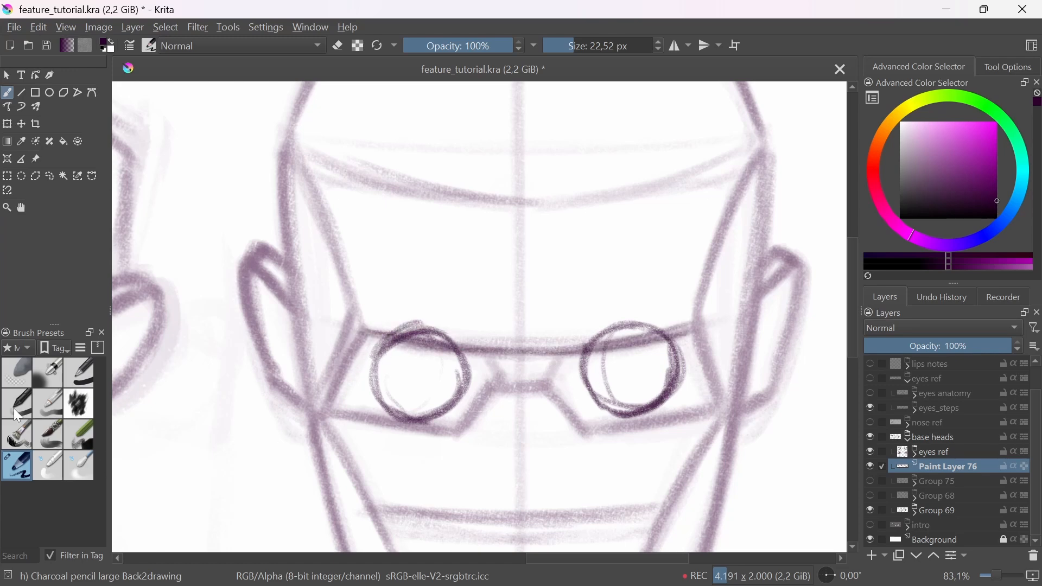
Step: Fade the tops of both eyeballs above the brow line using the soft eraser at about 84 px
click(16, 373)
key(bracketleft)
key(bracketleft)
key(bracketleft)
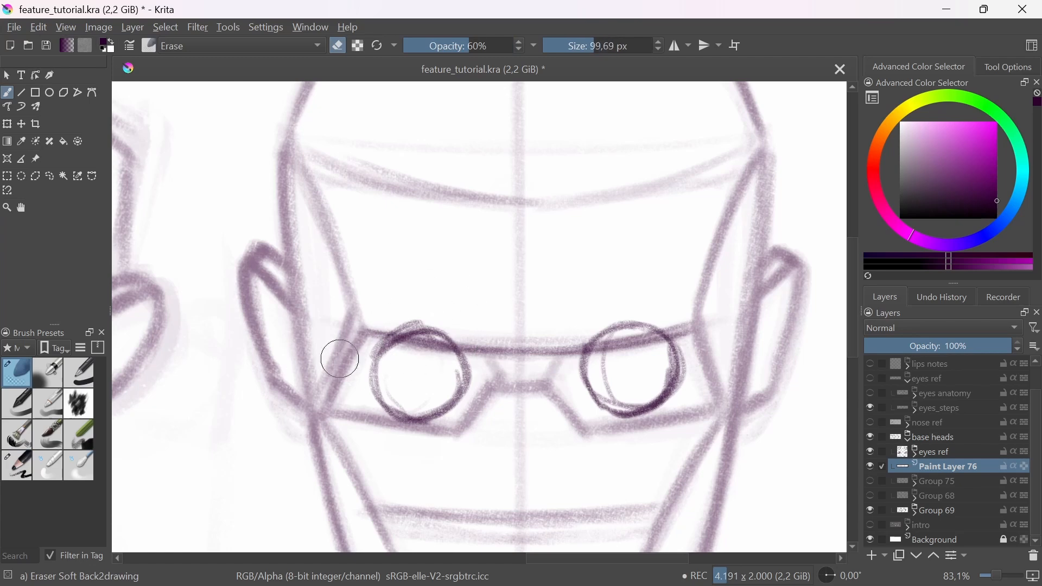
key(bracketleft)
drag(383, 339, 472, 334)
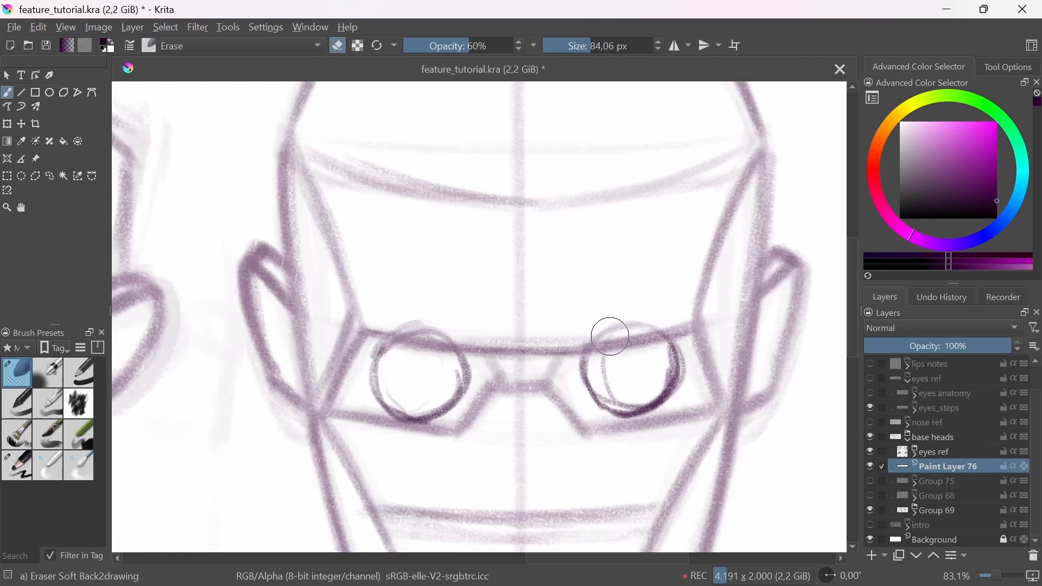
Step: Outline both angular eyebrows along the brow line of the downward-tilted head with the charcoal pencil
click(24, 461)
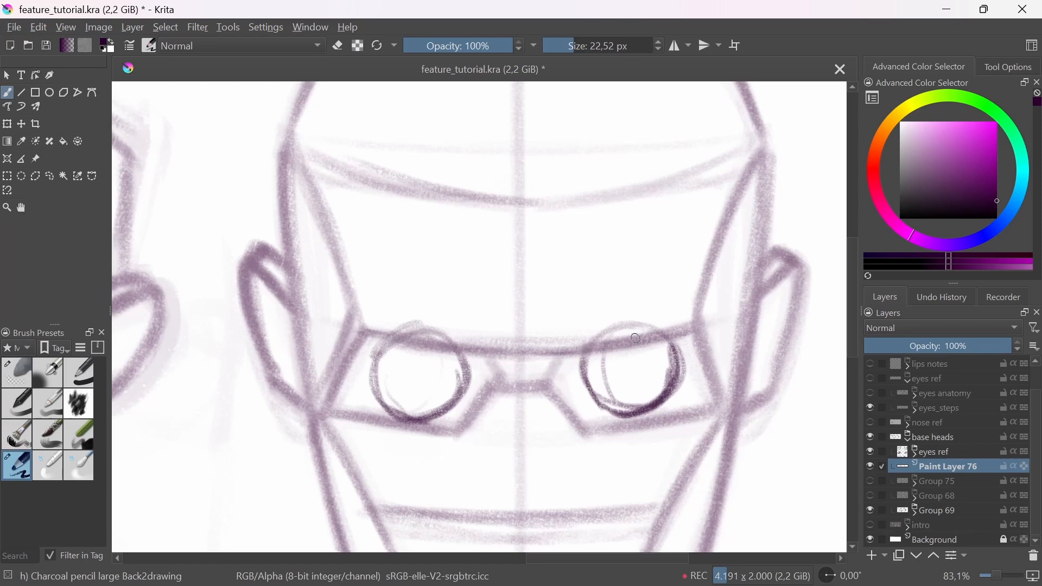
mouse_move(576, 348)
mouse_down()
mouse_move(689, 325)
mouse_move(585, 347)
mouse_move(686, 302)
mouse_move(620, 320)
mouse_move(576, 349)
mouse_move(712, 346)
mouse_move(691, 327)
mouse_up()
mouse_move(690, 306)
mouse_down()
mouse_move(726, 356)
mouse_move(716, 343)
mouse_up()
mouse_move(367, 330)
mouse_down()
mouse_move(477, 338)
mouse_move(456, 336)
mouse_move(486, 324)
mouse_up()
mouse_move(365, 308)
mouse_down()
mouse_move(487, 318)
mouse_move(384, 309)
mouse_move(340, 332)
mouse_move(325, 364)
mouse_move(355, 338)
mouse_move(464, 317)
mouse_up()
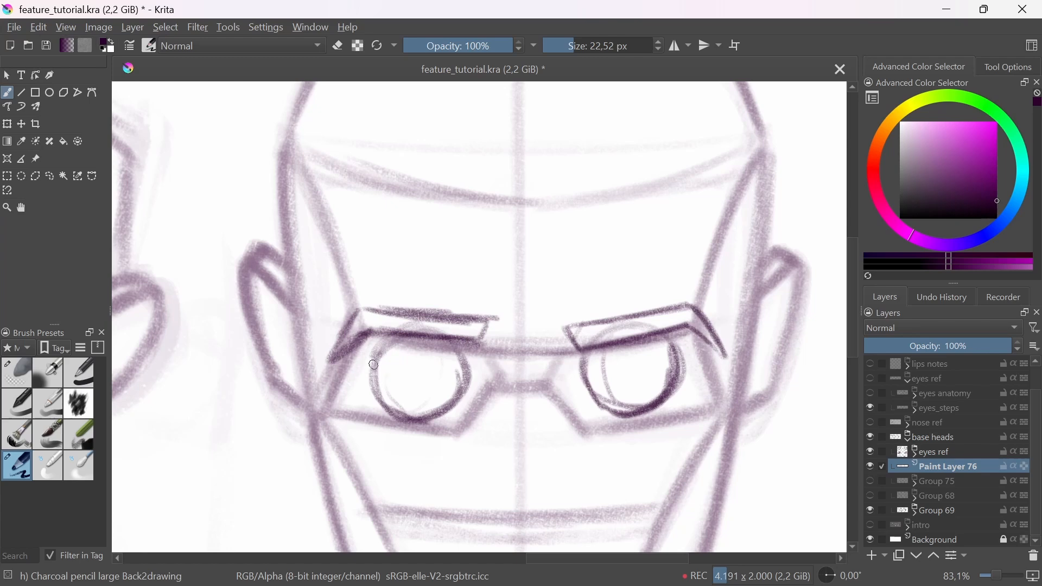
Step: Draw a downward-curving upper lid line across each eyeball of the downward-tilted head
mouse_move(374, 365)
mouse_down()
mouse_move(398, 381)
mouse_move(416, 370)
mouse_move(467, 375)
mouse_move(454, 374)
mouse_up()
key(ctrl+z)
drag(378, 369, 463, 374)
drag(389, 370, 473, 374)
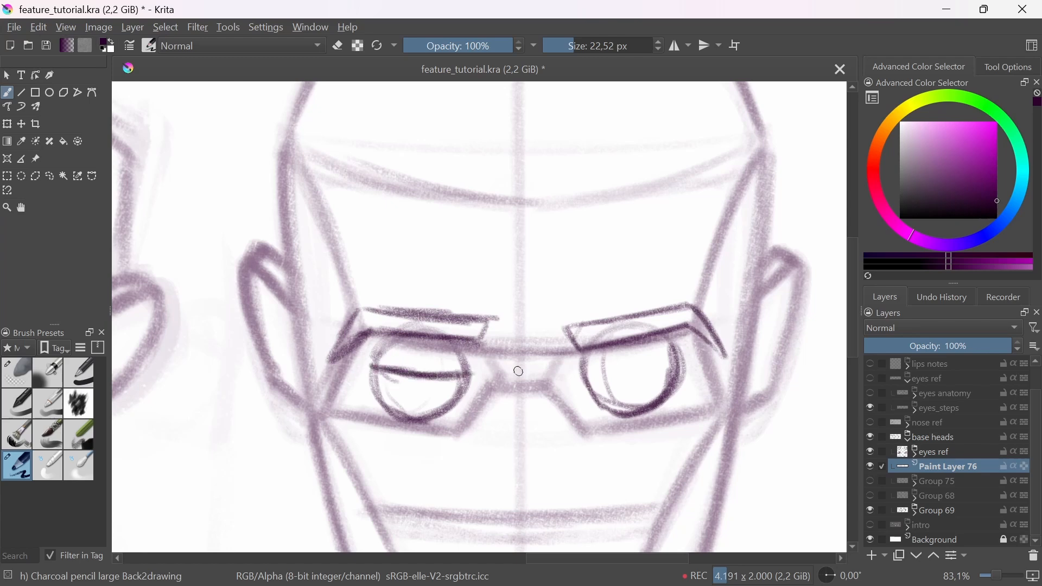
drag(582, 376, 681, 350)
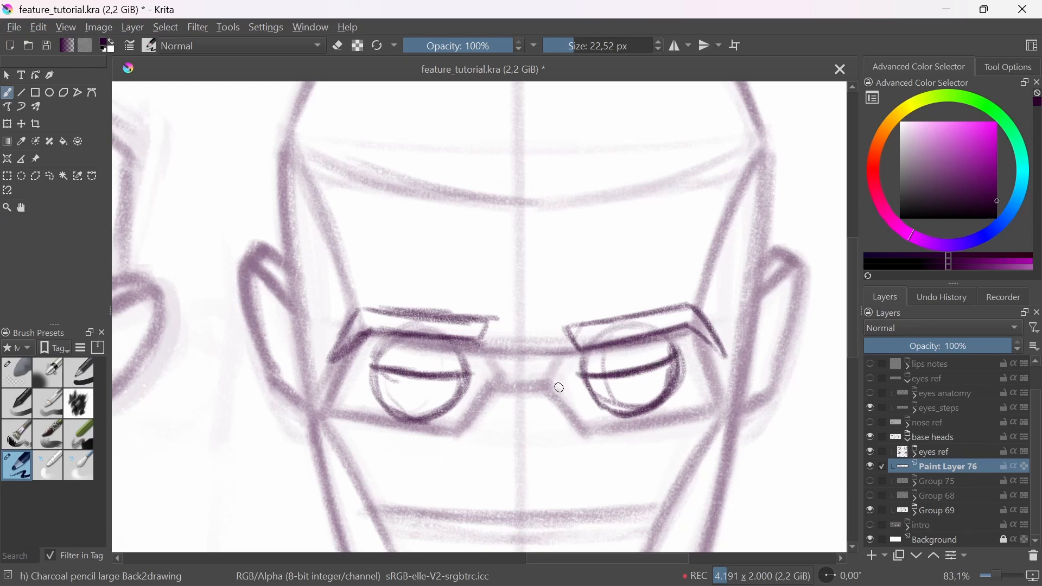
drag(383, 371, 456, 379)
Step: Sketch two short curved demonstration lines between the three-quarter and downward-tilted heads
drag(489, 337, 435, 406)
drag(223, 363, 253, 307)
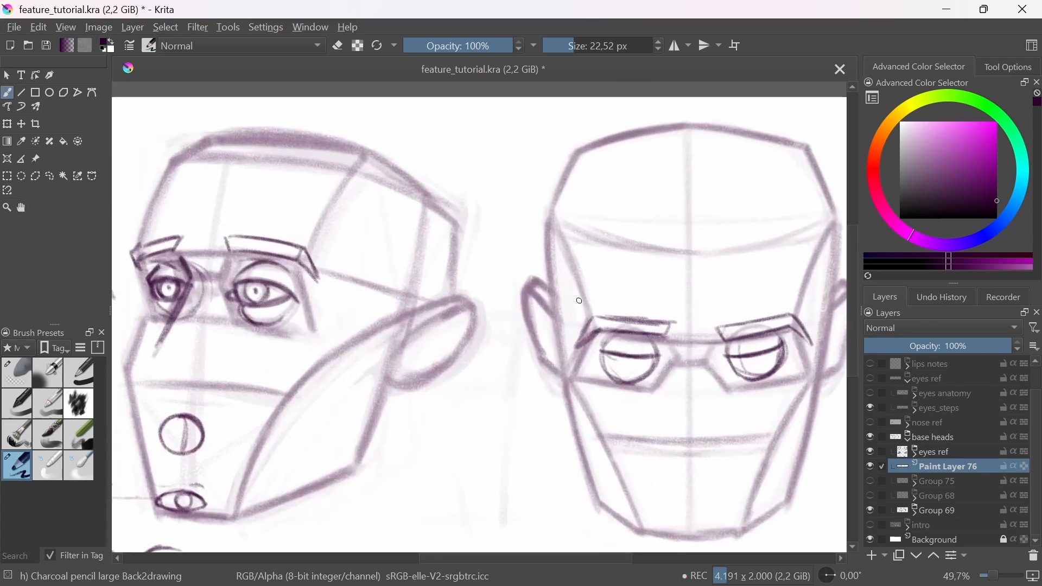
drag(439, 383, 522, 357)
drag(454, 395, 537, 385)
key(ctrl+z)
key(ctrl+z)
key(ctrl+z)
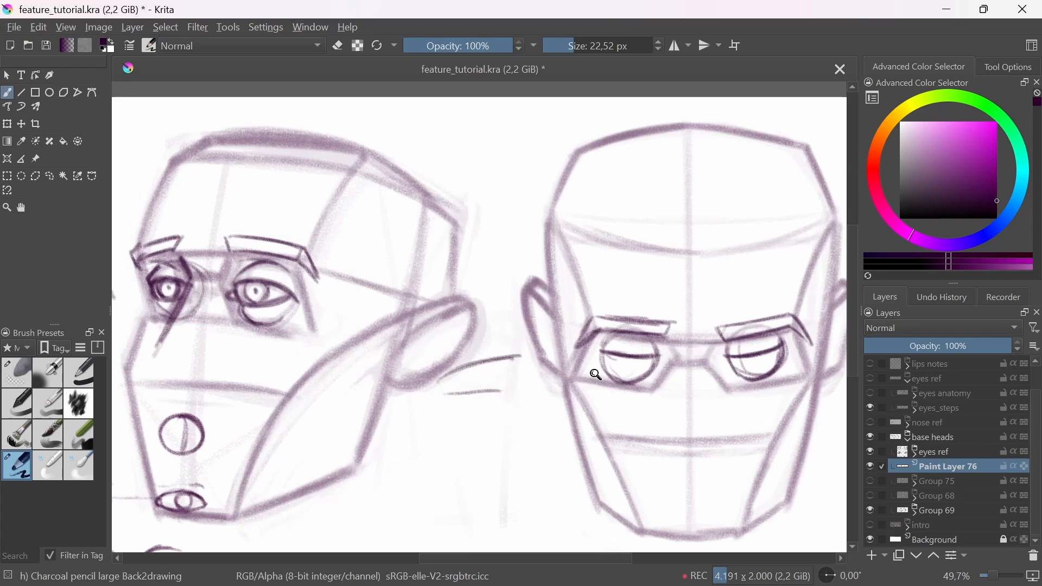
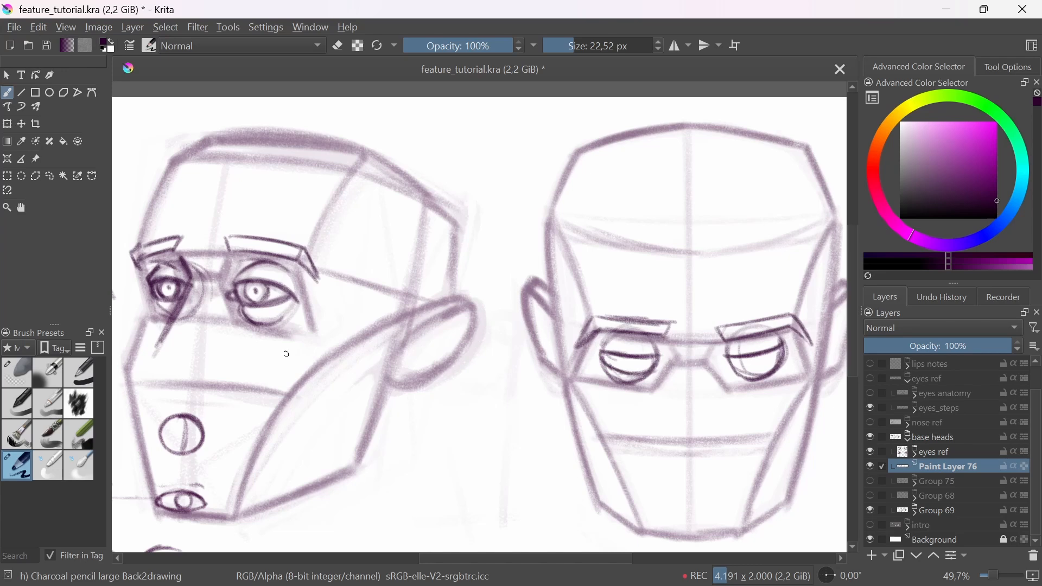
Step: Draw two shallow downward-bowed comparison curves between the near eye and the ear of the three-quarter head
drag(455, 356, 508, 359)
key(ctrl+z)
mouse_move(299, 311)
mouse_down()
mouse_move(351, 297)
mouse_move(421, 310)
mouse_move(439, 297)
mouse_up()
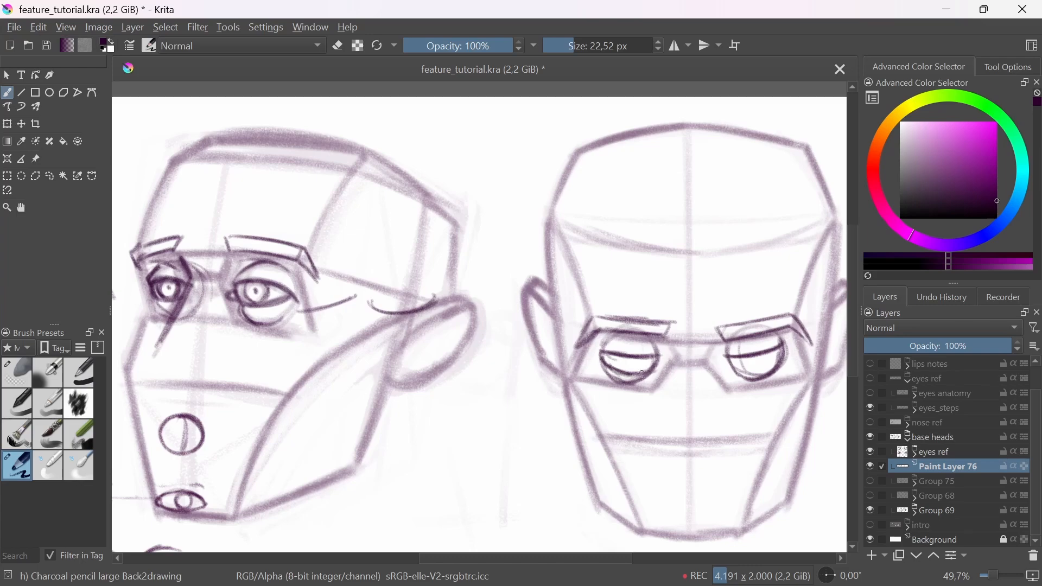
Step: Draw the irises and pupils between the lid lines of both eyes on the downward-tilted head
click(624, 384)
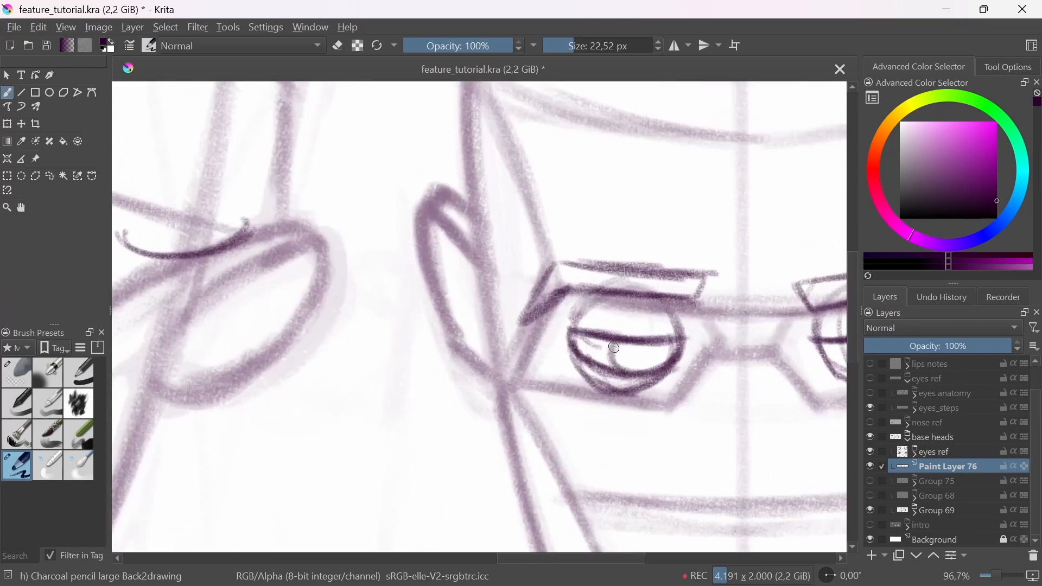
drag(603, 339, 619, 368)
drag(648, 339, 632, 371)
drag(610, 346, 619, 373)
mouse_move(700, 387)
mouse_down()
mouse_move(674, 376)
mouse_move(518, 380)
mouse_up()
mouse_move(638, 363)
mouse_down()
mouse_move(737, 318)
mouse_move(662, 360)
mouse_move(716, 347)
mouse_move(674, 356)
mouse_move(708, 355)
mouse_move(670, 337)
mouse_move(692, 352)
mouse_move(699, 336)
mouse_move(712, 363)
mouse_up()
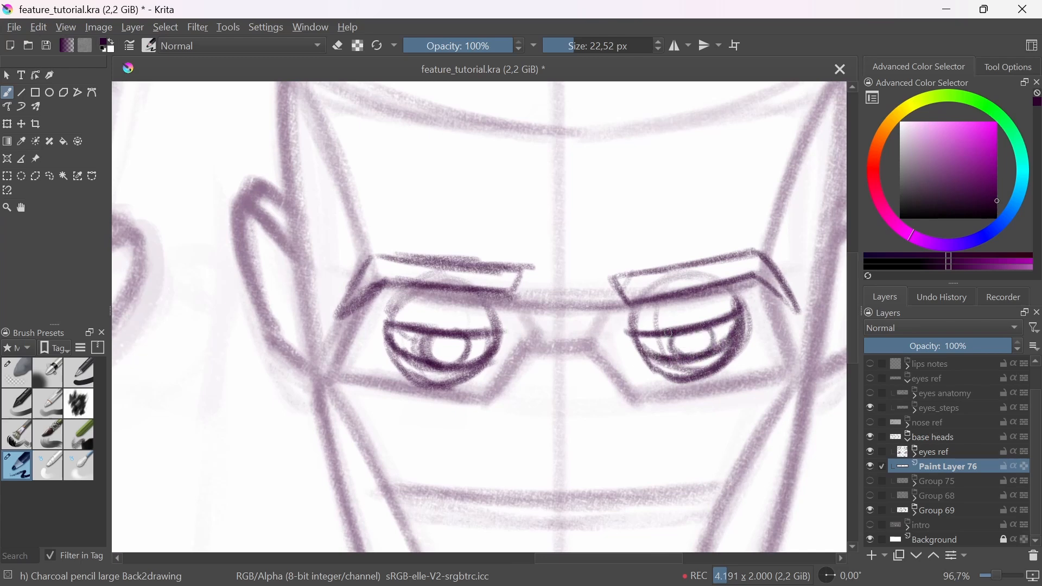
mouse_move(665, 332)
mouse_down()
mouse_move(679, 355)
mouse_move(631, 348)
mouse_move(670, 358)
mouse_up()
drag(685, 342, 690, 347)
Step: Add a small tear duct at the inner corner of each eye on the downward-tilted head
drag(500, 335, 497, 351)
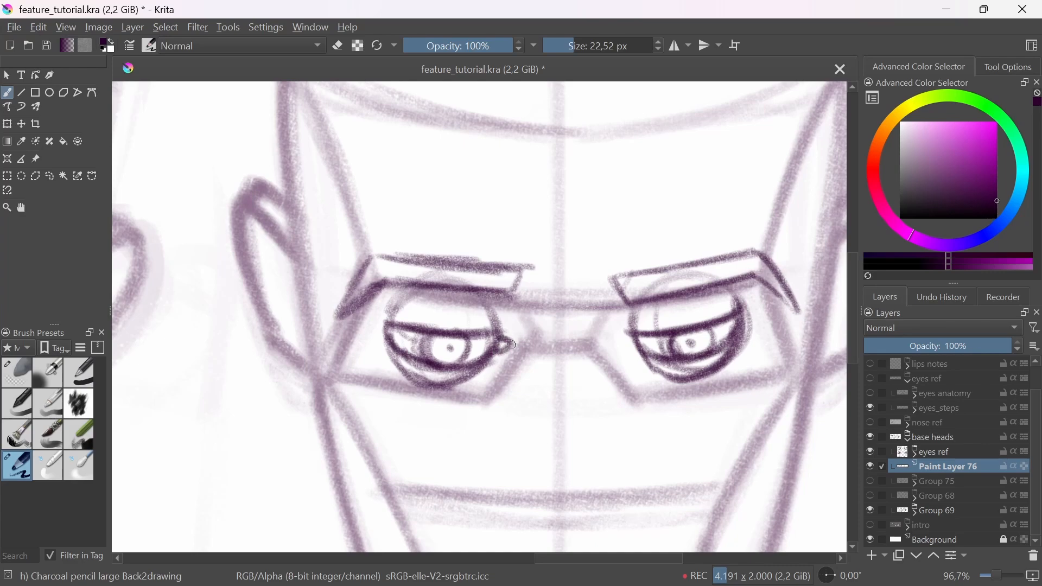
drag(632, 339, 636, 350)
scroll(586, 393, down, 5)
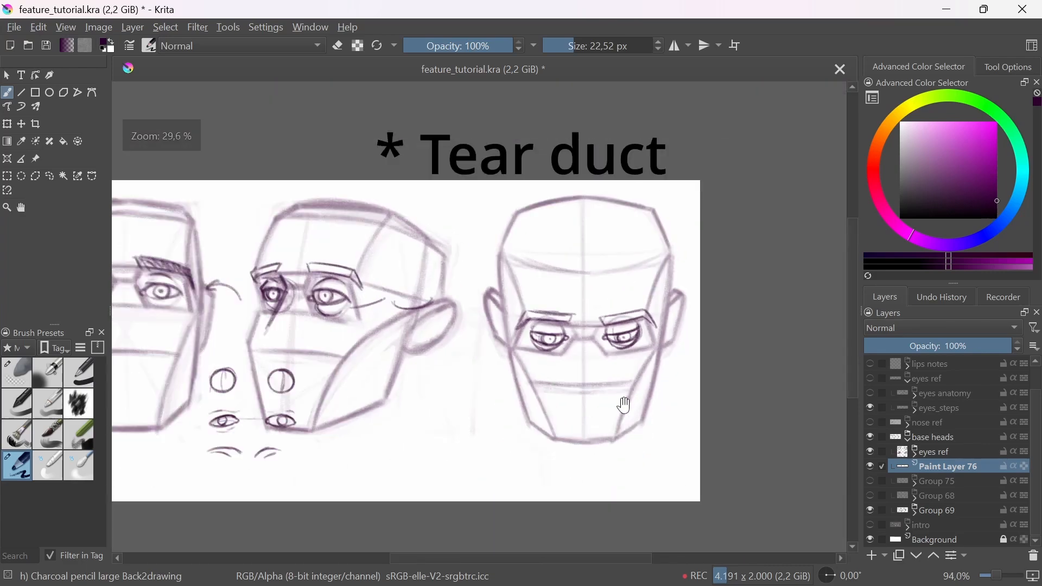
drag(623, 407, 603, 427)
scroll(545, 492, up, 3)
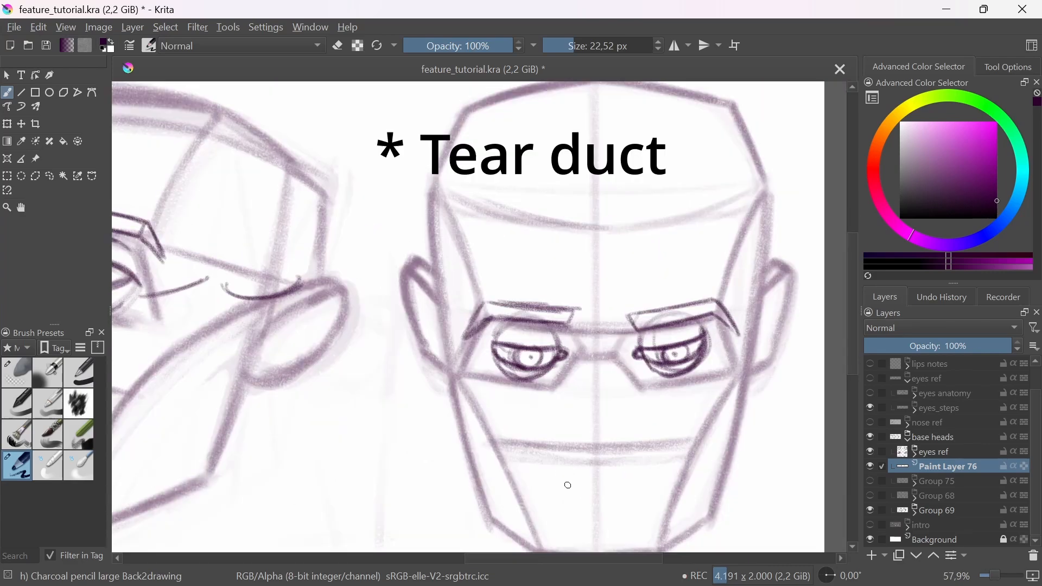
Step: Fade the rough eyes and eyebrows of the downward-tilted head with the soft eraser at about 310 px
scroll(538, 354, up, 1)
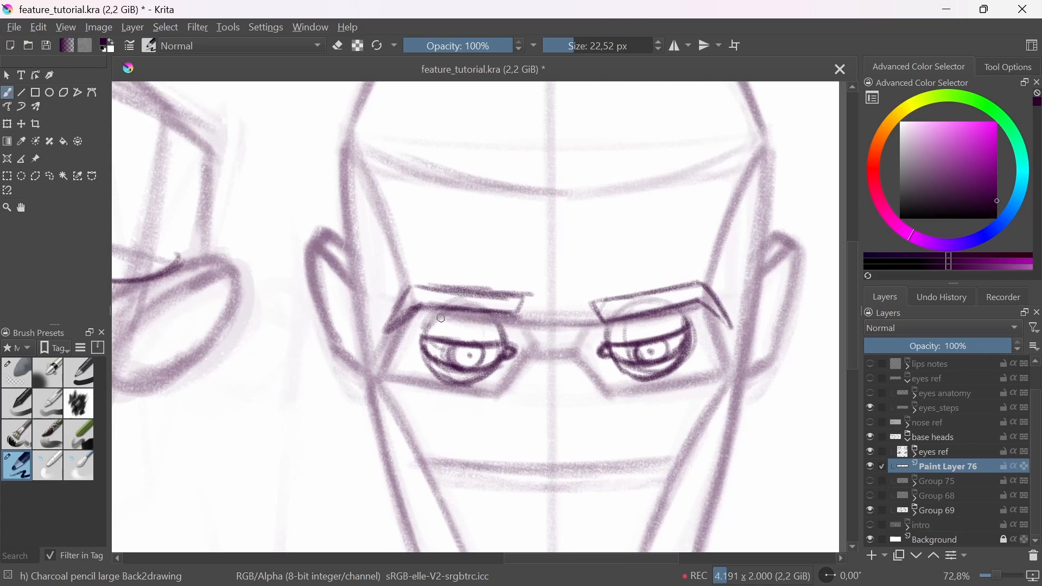
scroll(640, 379, down, 4)
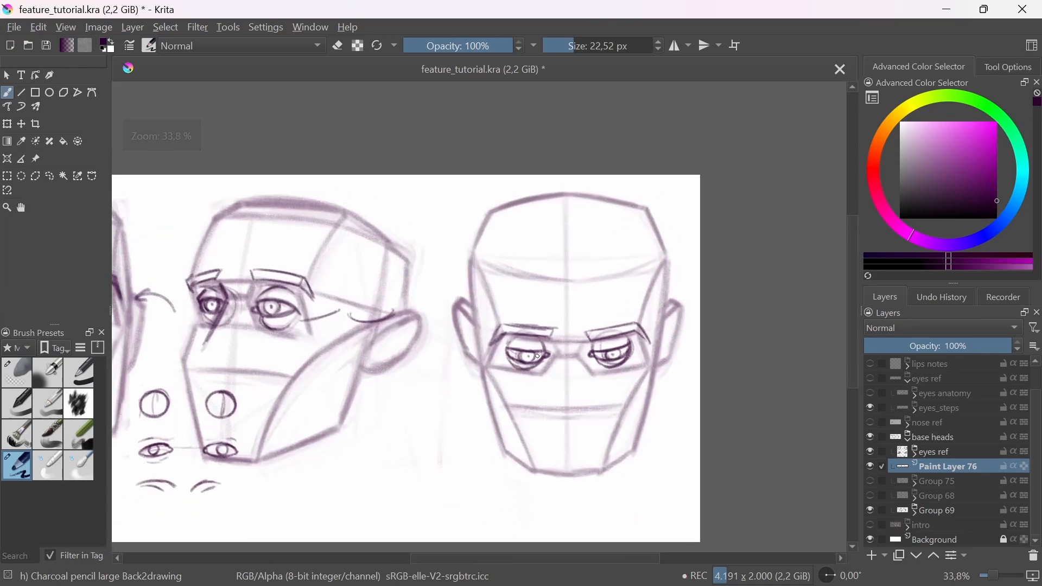
scroll(634, 380, up, 2)
scroll(633, 356, down, 2)
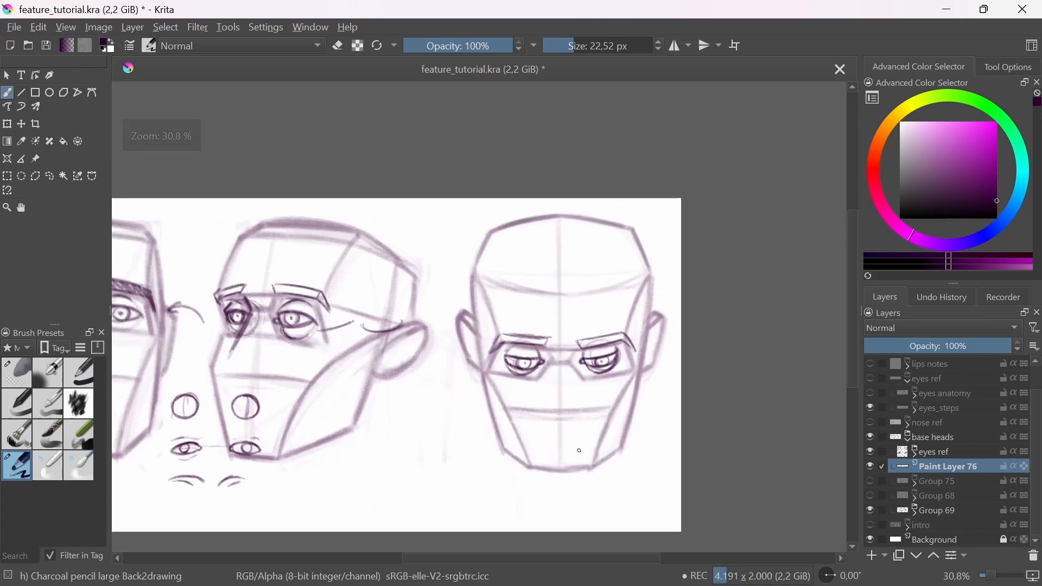
click(20, 373)
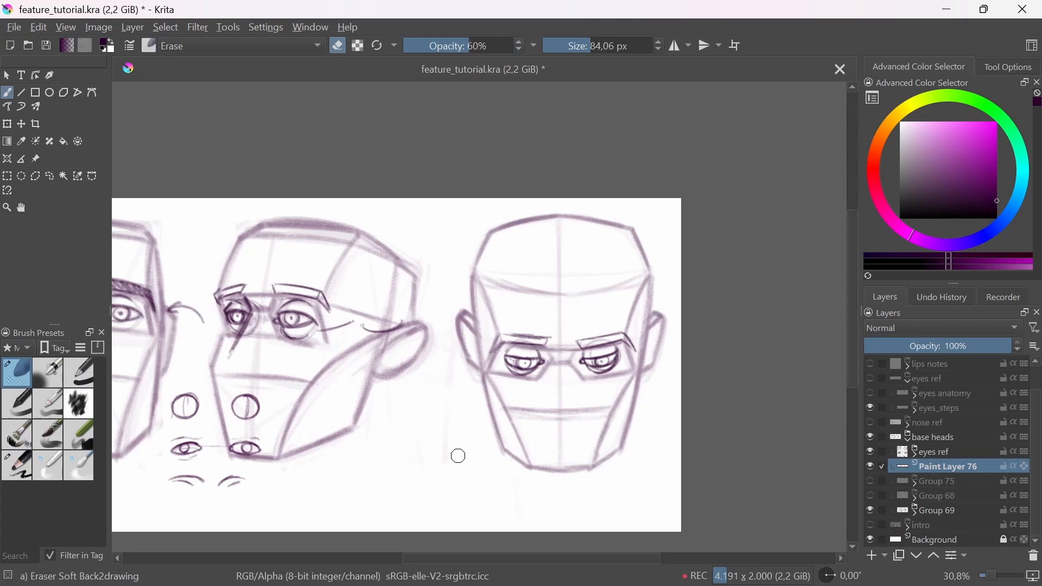
shift+drag(482, 346, 600, 347)
drag(532, 342, 623, 345)
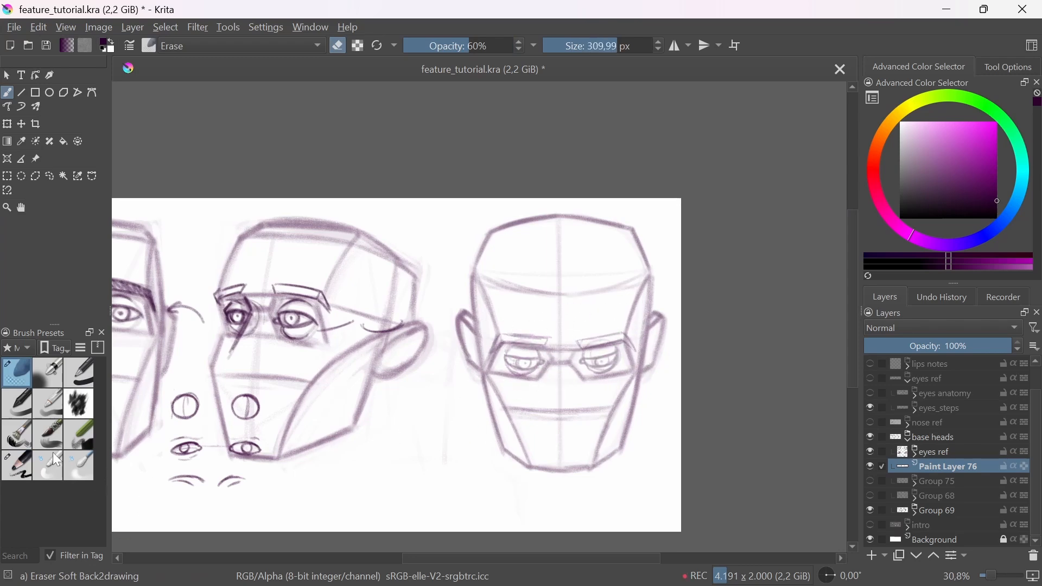
Step: Redraw the upper, lower and inner edges of the right-hand eyebrow with the large charcoal pencil at 22.52 px
click(17, 466)
scroll(607, 308, up, 1)
scroll(606, 307, up, 4)
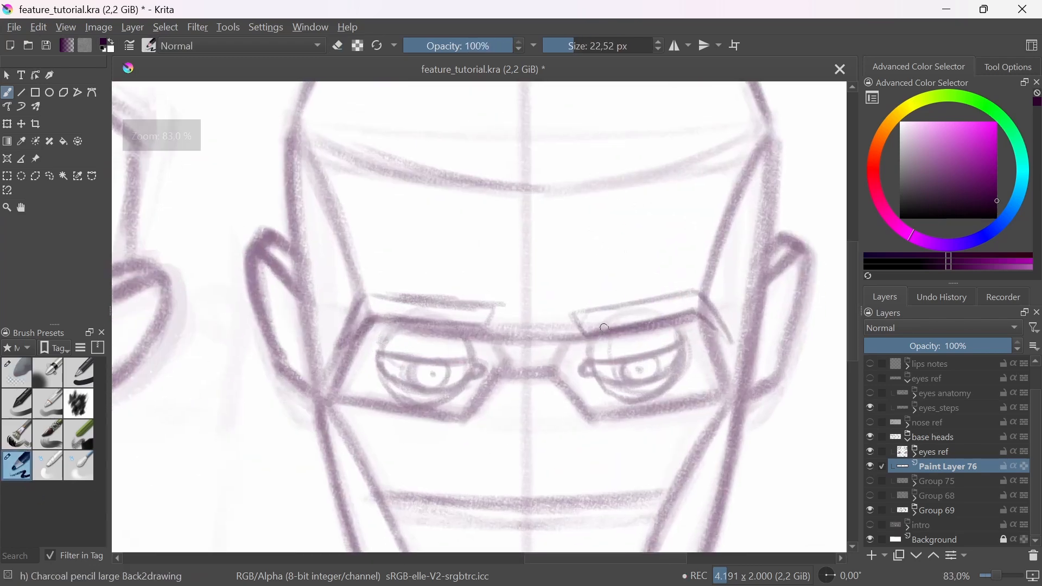
drag(570, 327, 692, 309)
drag(593, 325, 689, 308)
mouse_move(573, 307)
mouse_down()
mouse_move(667, 291)
mouse_move(574, 313)
mouse_move(562, 300)
mouse_move(607, 320)
mouse_up()
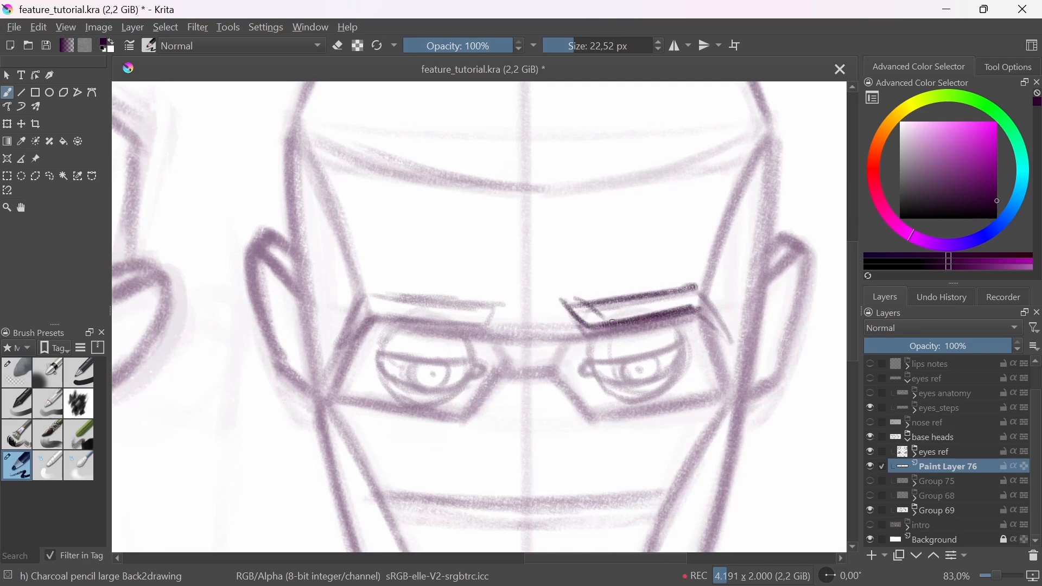
Step: Redraw the left-hand eyebrow outline and the slanted outer end of the right-hand eyebrow on the downward-tilted head
drag(381, 319, 491, 321)
drag(380, 296, 493, 299)
drag(492, 296, 478, 323)
mouse_move(356, 306)
mouse_down()
mouse_move(362, 329)
mouse_move(332, 343)
mouse_up()
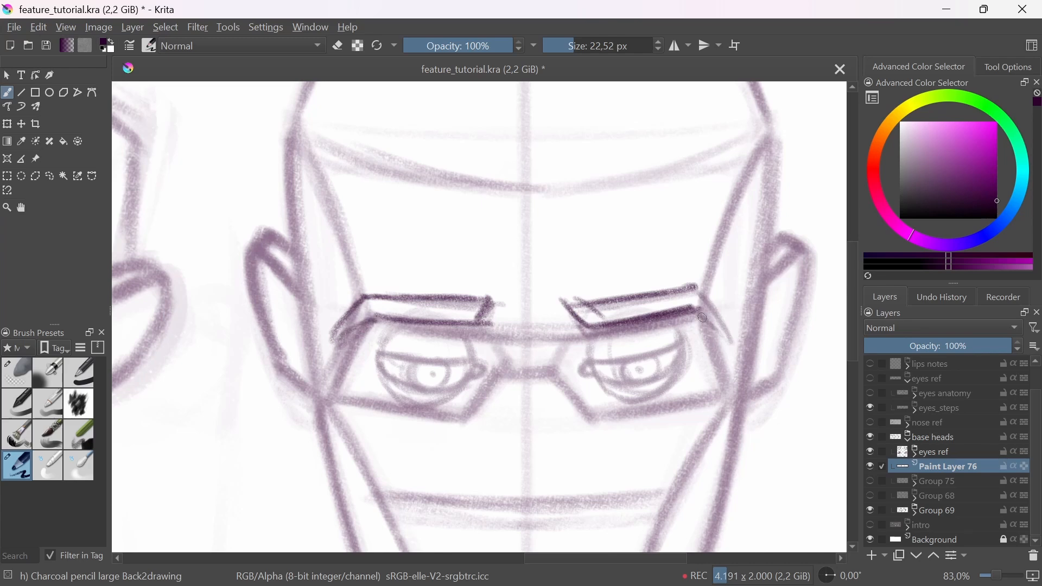
drag(673, 314, 727, 324)
drag(697, 287, 730, 333)
Step: Darken the upper and lower lid lines and tear ducts of both eyes over the faded sketch
mouse_move(373, 347)
mouse_down()
mouse_move(420, 360)
mouse_move(483, 353)
mouse_move(445, 387)
mouse_move(379, 382)
mouse_move(434, 390)
mouse_move(477, 368)
mouse_up()
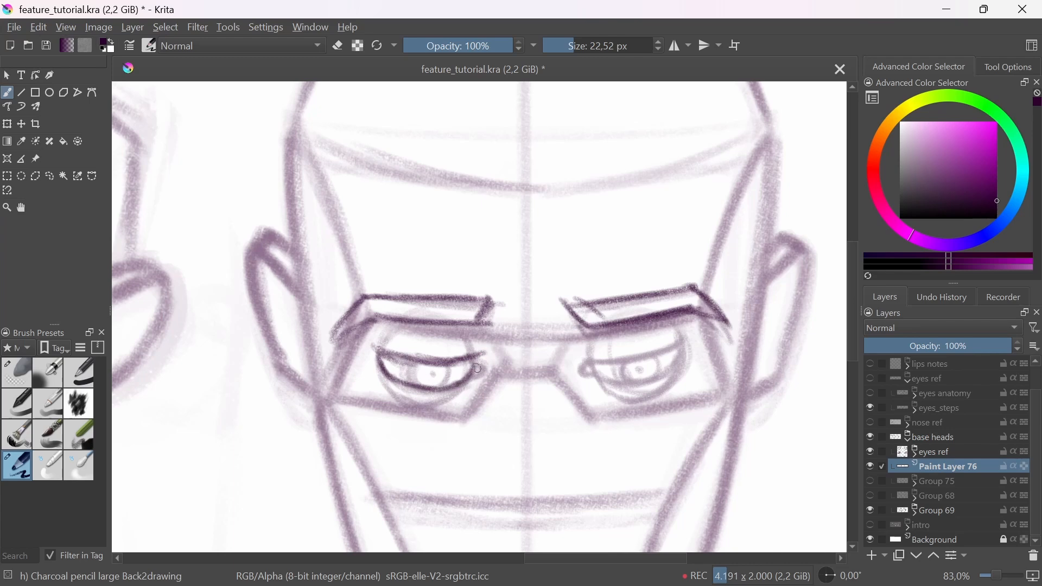
drag(595, 356, 687, 346)
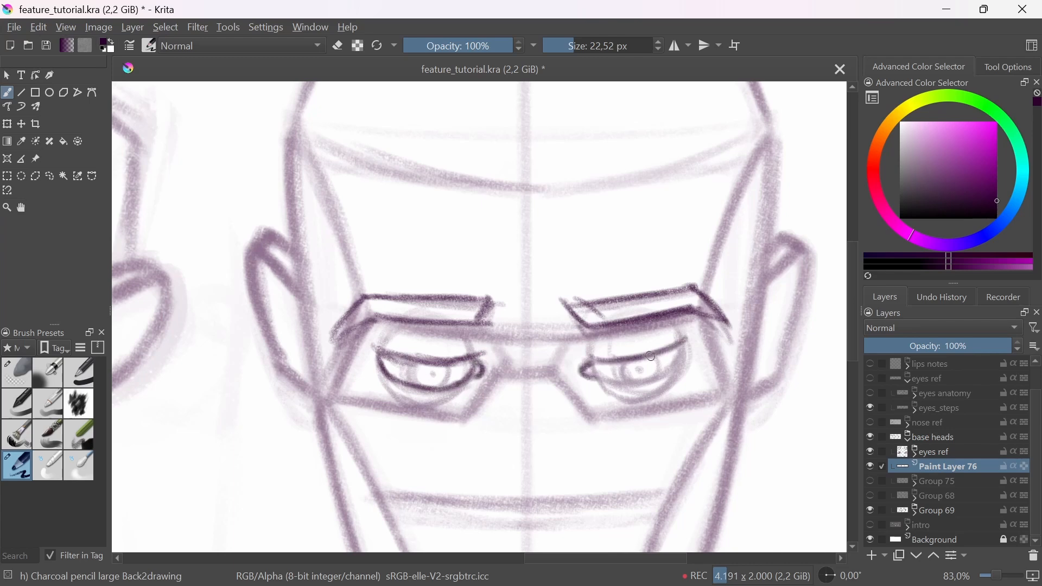
mouse_move(600, 373)
mouse_down()
mouse_move(681, 359)
mouse_move(643, 389)
mouse_up()
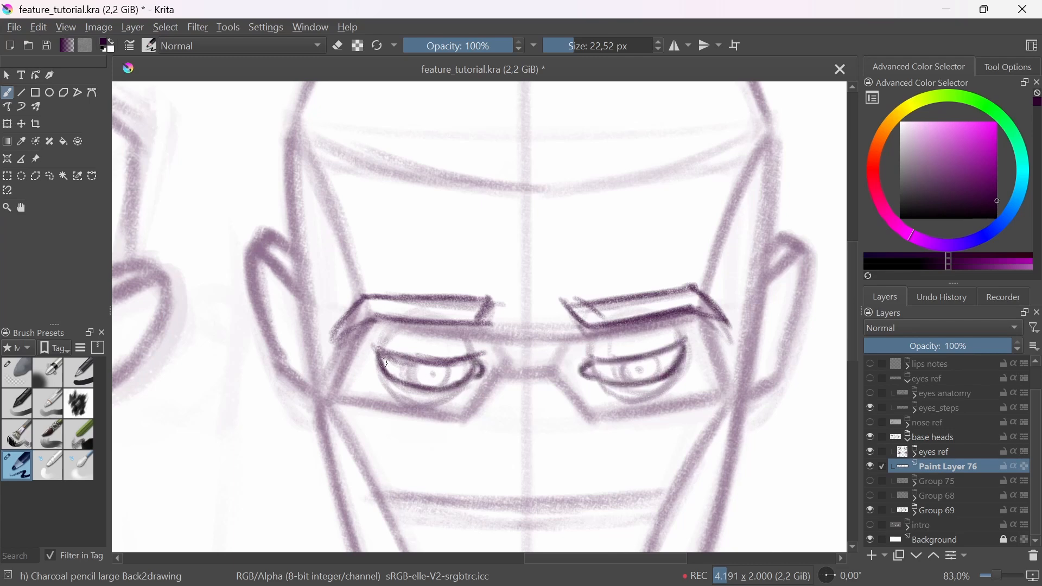
Step: Draw the curved upper edges of both eyeballs just beneath the eyebrows
drag(435, 329, 464, 340)
key(ctrl+z)
drag(395, 324, 450, 332)
drag(415, 326, 470, 337)
drag(603, 342, 671, 316)
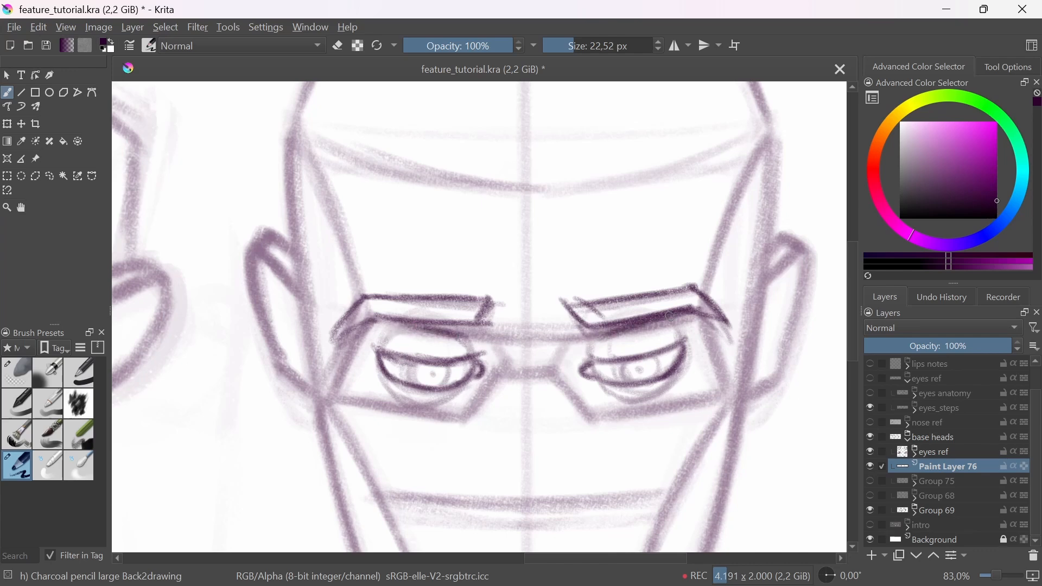
Step: Refine the curves beneath both eyebrows, alternately erasing stray marks and redrawing the lines
key(e)
drag(608, 330, 661, 318)
key(e)
drag(608, 336, 665, 323)
drag(405, 329, 465, 332)
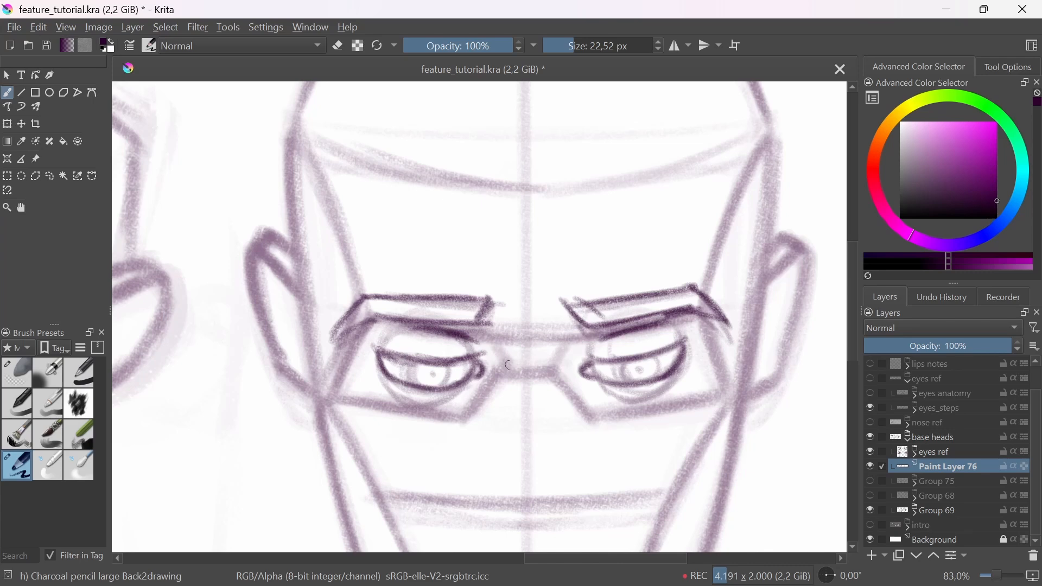
key(e)
drag(599, 346, 618, 335)
key(e)
Step: Darken the irises of both eyes on the downward-tilted head
drag(418, 387, 443, 388)
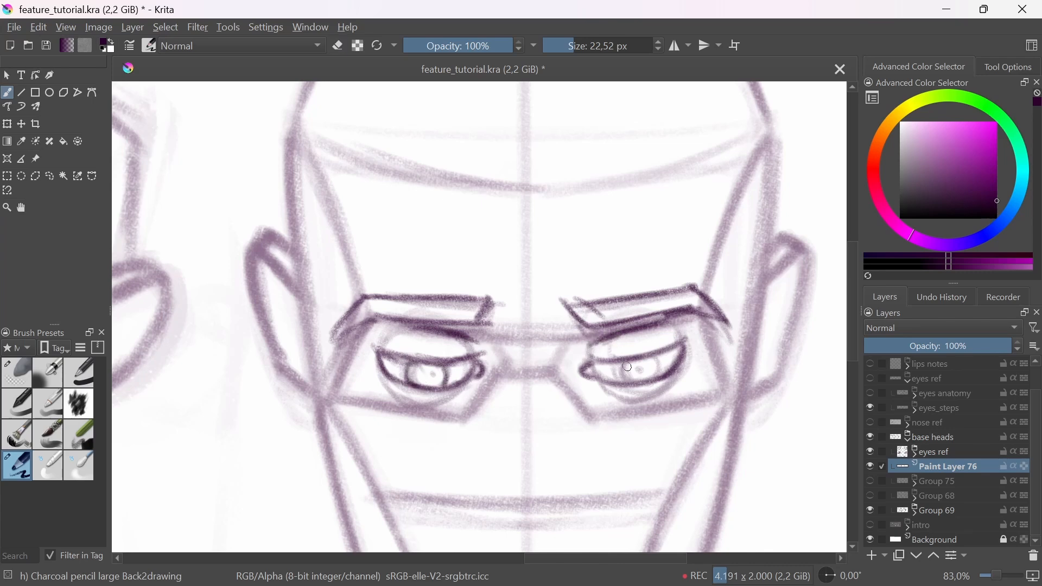
mouse_move(629, 378)
mouse_down()
mouse_move(663, 375)
mouse_move(592, 437)
mouse_up()
drag(529, 364, 584, 364)
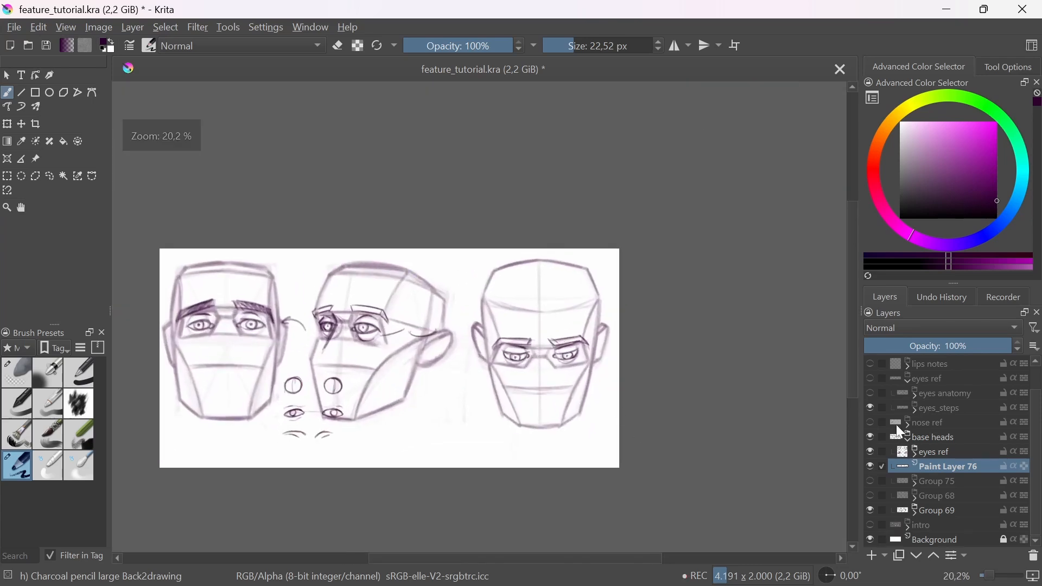
Step: Show Group 68 and hide Group 69 and Paint Layer 76, keeping the eyes ref group visible
click(870, 496)
click(870, 510)
click(871, 453)
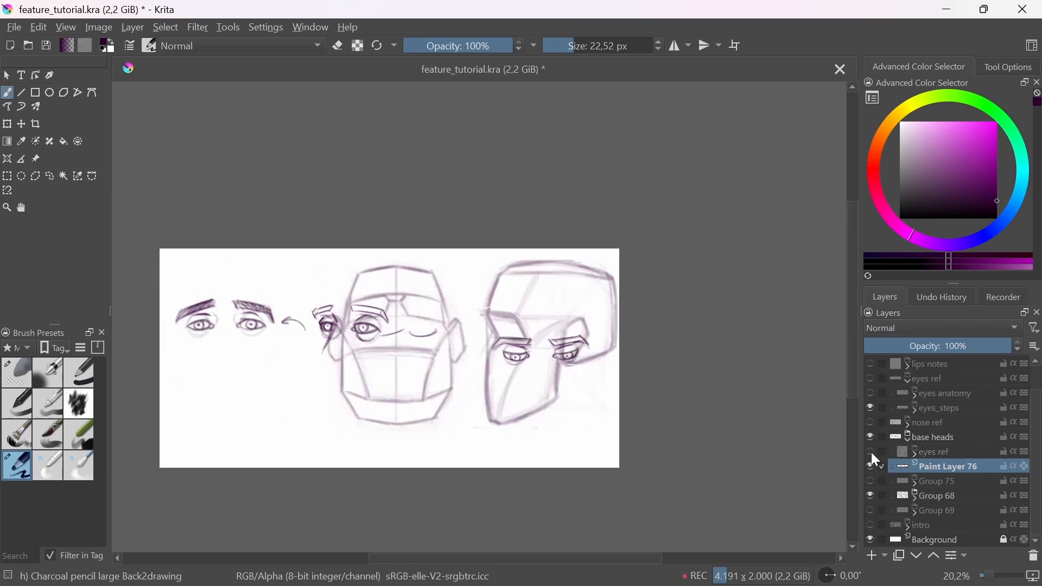
click(871, 453)
click(871, 467)
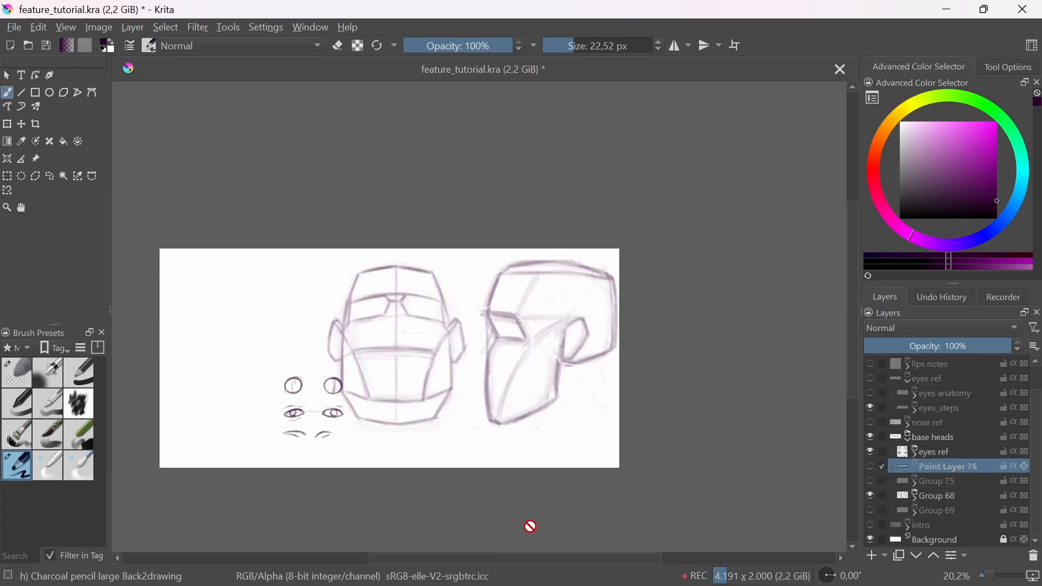
Step: Add a new paint layer directly above Paint Layer 76
click(401, 358)
click(939, 497)
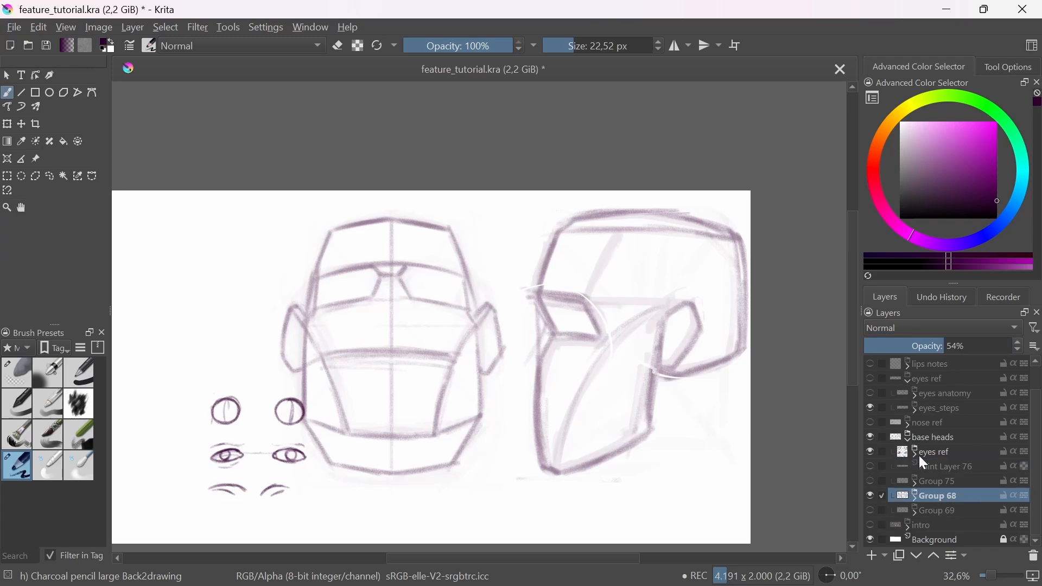
click(927, 468)
click(872, 555)
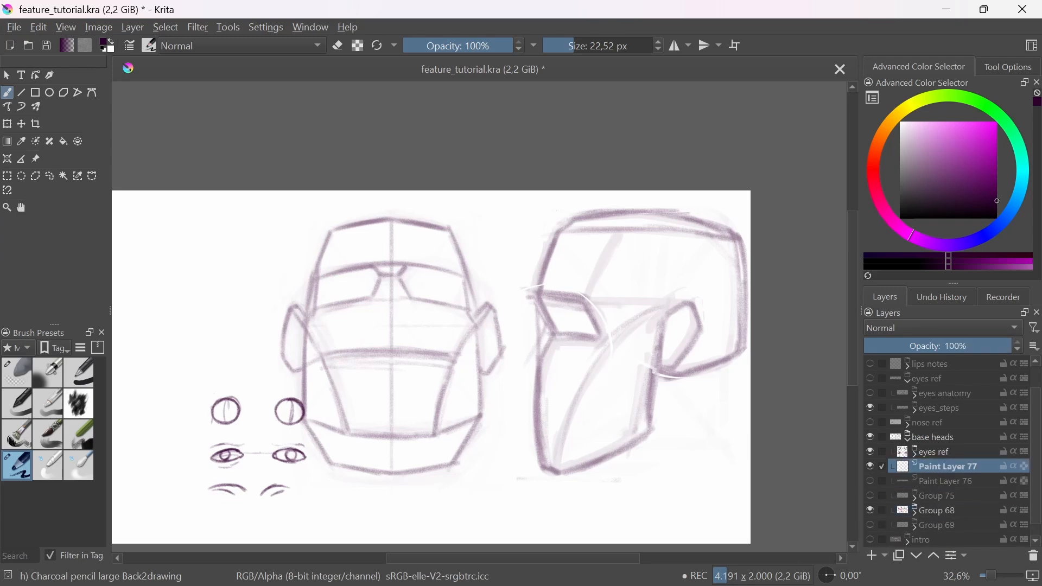
Step: Sketch an upward arrow along the centre line at the chin of the upward-tilted head and undo it
drag(474, 418, 530, 427)
mouse_move(446, 325)
mouse_down()
mouse_move(433, 239)
mouse_move(451, 400)
mouse_move(483, 358)
mouse_up()
drag(488, 534, 486, 458)
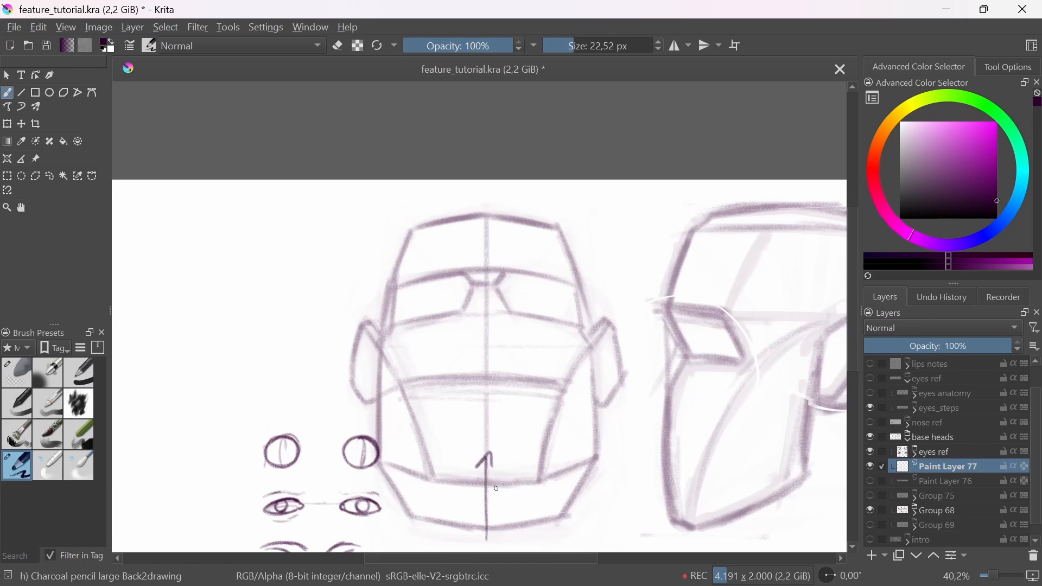
key(ctrl+z)
Step: Draw a round eyeball in each eye socket of the upward-tilted front head
drag(436, 311, 453, 252)
mouse_move(401, 334)
mouse_down()
mouse_move(481, 284)
mouse_move(401, 337)
mouse_move(428, 235)
mouse_move(456, 329)
mouse_move(408, 244)
mouse_move(490, 266)
mouse_up()
drag(767, 286, 631, 324)
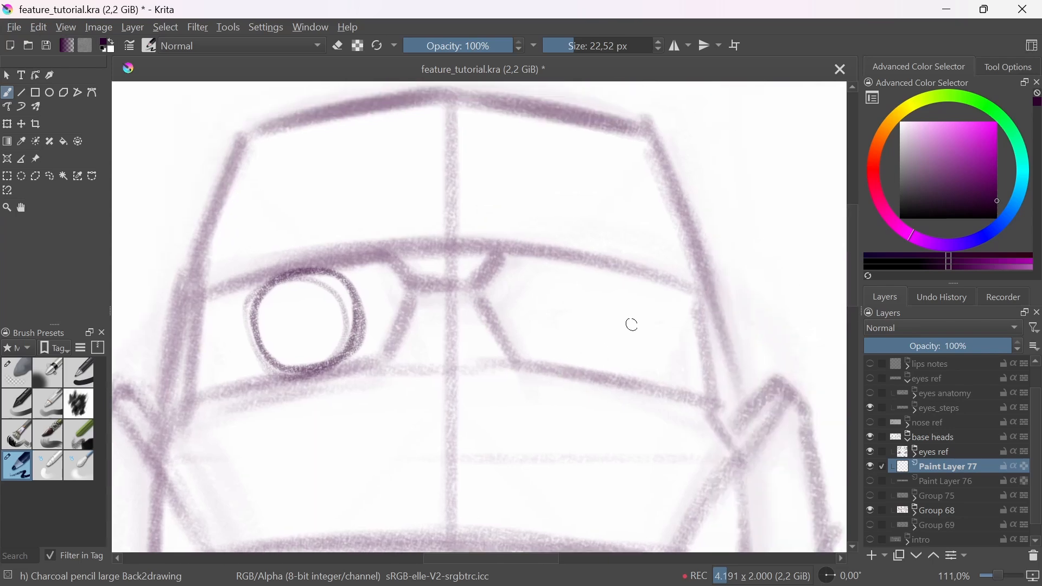
mouse_move(604, 269)
mouse_down()
mouse_move(570, 366)
mouse_move(562, 271)
mouse_move(637, 286)
mouse_move(581, 268)
mouse_up()
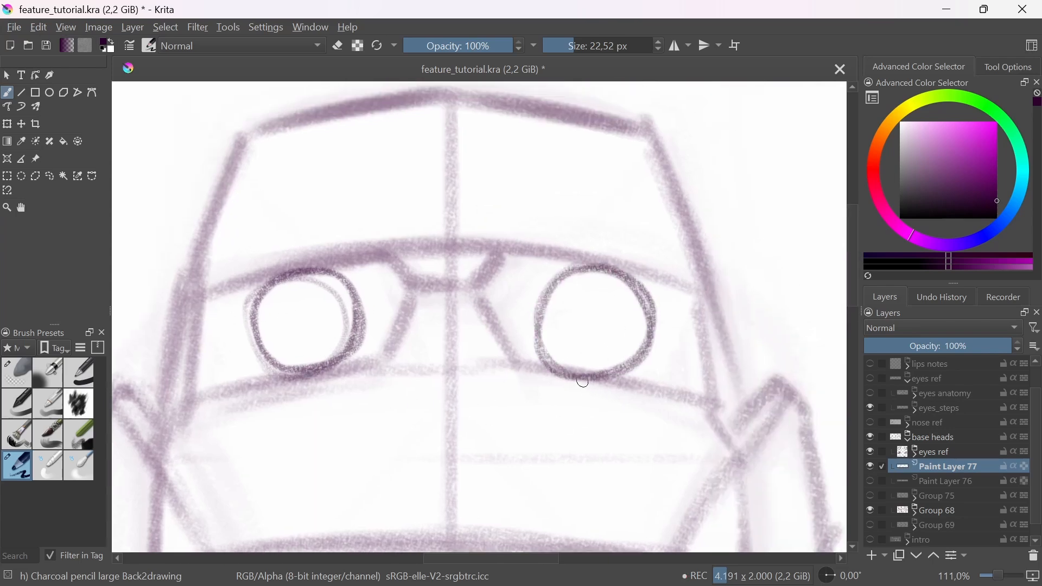
drag(606, 361, 612, 370)
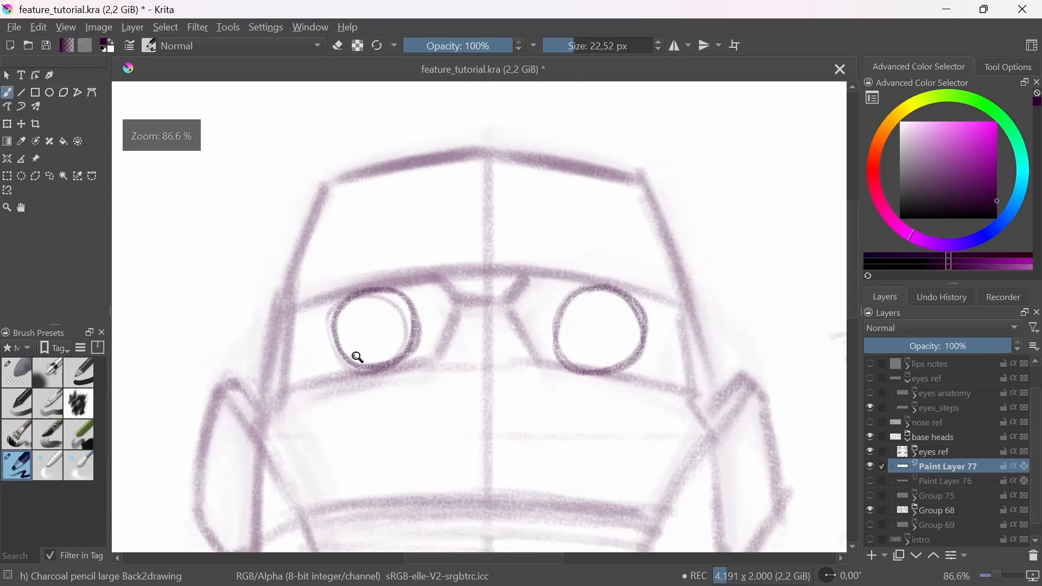
Step: Draw upward-arching upper and lower lid lines across both eyeballs, undoing the misplaced first strokes
mouse_move(357, 356)
mouse_down()
mouse_move(360, 320)
mouse_move(440, 315)
mouse_up()
mouse_move(326, 334)
mouse_down()
mouse_move(438, 317)
mouse_move(341, 302)
mouse_move(388, 275)
mouse_move(438, 302)
mouse_up()
key(ctrl+z)
key(ctrl+z)
mouse_move(334, 306)
mouse_down()
mouse_move(380, 276)
mouse_move(438, 301)
mouse_up()
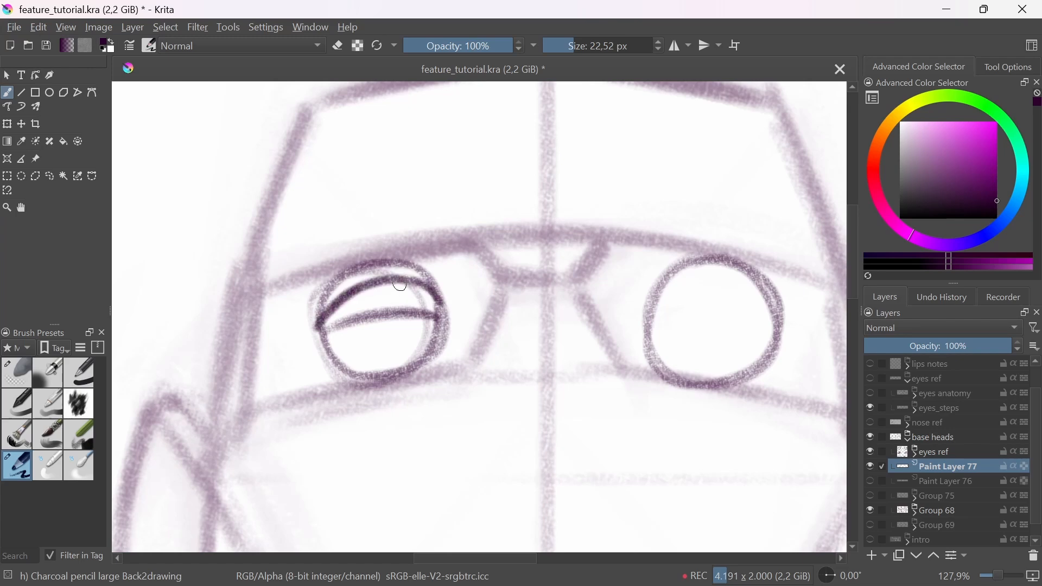
mouse_move(647, 317)
mouse_down()
mouse_move(719, 312)
mouse_move(777, 328)
mouse_move(690, 288)
mouse_move(760, 303)
mouse_move(690, 288)
mouse_move(779, 323)
mouse_up()
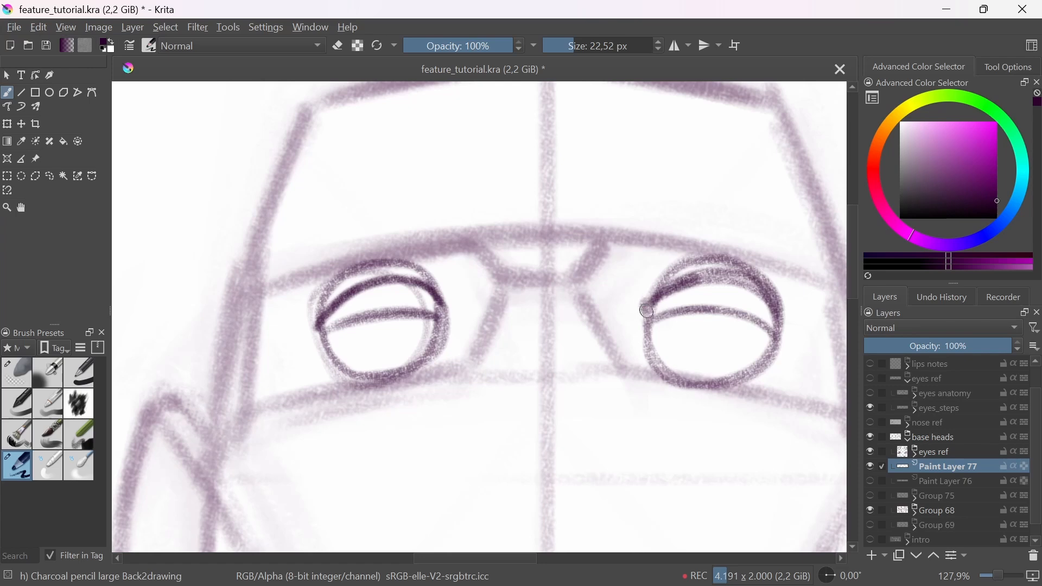
Step: Add tear ducts at the inner eye corners and irises between the lids of the upward-tilted head
mouse_move(451, 308)
mouse_down()
mouse_move(441, 318)
mouse_move(448, 305)
mouse_up()
drag(644, 307, 642, 320)
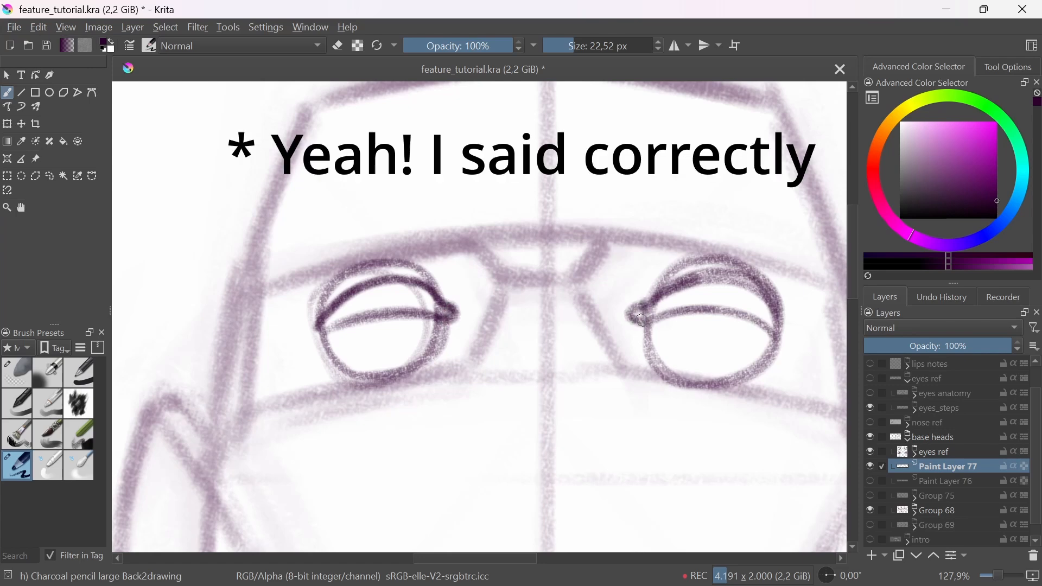
mouse_move(378, 296)
mouse_down()
mouse_move(407, 293)
mouse_move(424, 324)
mouse_up()
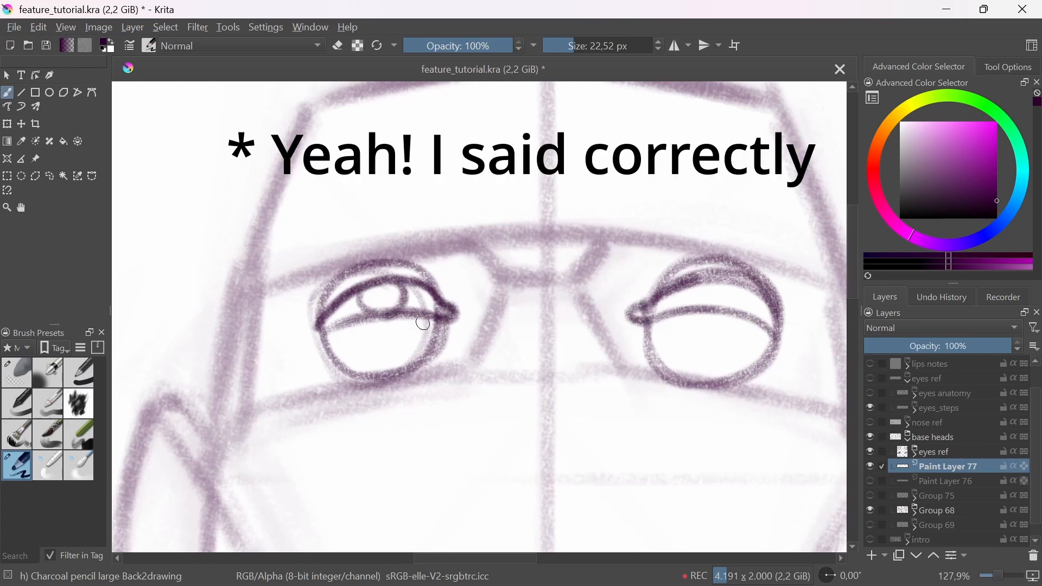
Step: Outline the left-hand eyebrow above the brow line, bending its outer end down along the side of the upward-tilted head
drag(276, 286, 427, 239)
drag(272, 258, 406, 209)
drag(307, 239, 426, 213)
mouse_move(306, 238)
mouse_down()
mouse_move(410, 208)
mouse_move(252, 260)
mouse_move(233, 320)
mouse_up()
drag(274, 276, 232, 328)
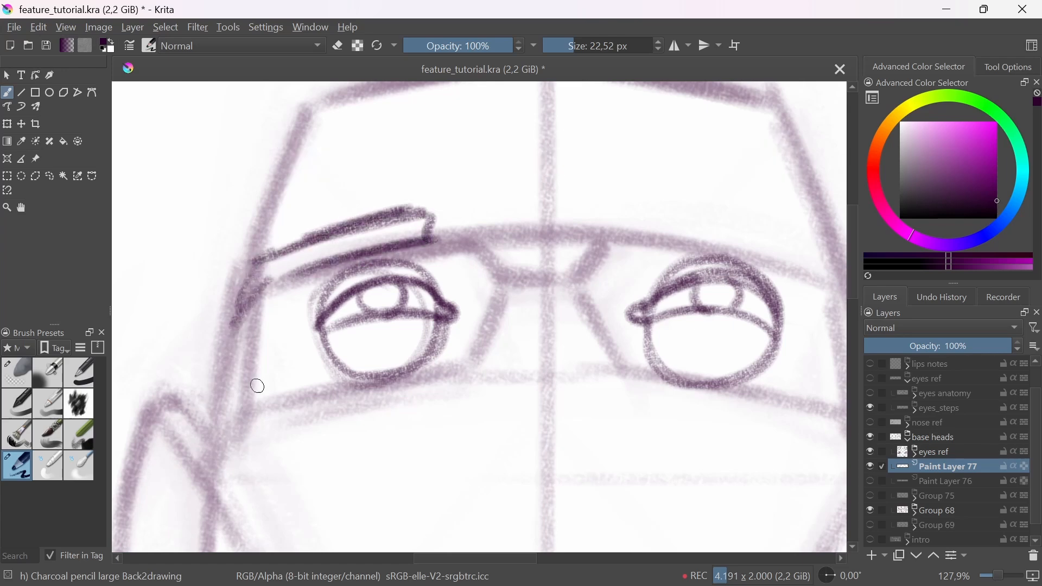
Step: Outline the matching right-hand eyebrow with its downward-bent outer end on the upward-tilted head
mouse_move(642, 236)
mouse_down()
mouse_move(800, 271)
mouse_move(647, 210)
mouse_move(683, 209)
mouse_move(795, 242)
mouse_up()
mouse_move(690, 204)
mouse_down()
mouse_move(807, 242)
mouse_move(809, 274)
mouse_move(617, 299)
mouse_move(637, 343)
mouse_up()
mouse_move(605, 267)
mouse_down()
mouse_move(641, 348)
mouse_move(597, 339)
mouse_up()
mouse_move(597, 339)
mouse_down()
mouse_move(622, 362)
mouse_move(546, 405)
mouse_up()
Step: Fade the dark eye and eyebrow sketch on the upward-tilted head with the soft eraser, restoring the charcoal pencil
click(18, 374)
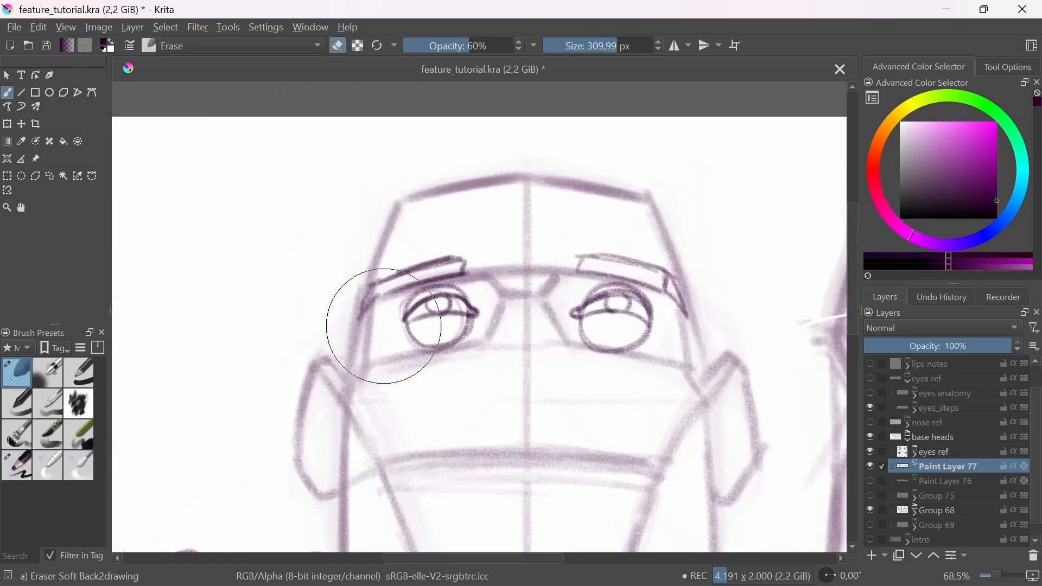
mouse_move(383, 326)
mouse_down()
mouse_move(430, 345)
mouse_move(653, 310)
mouse_move(449, 261)
mouse_up()
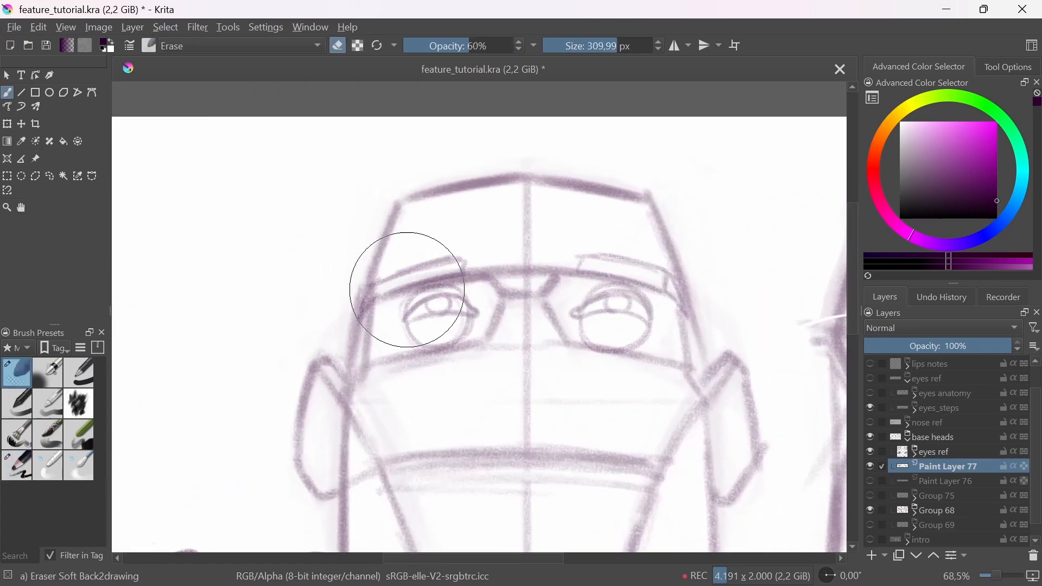
key(slash)
Step: Select both eyes with a freehand outline, move them slightly lower in their sockets and clear the selection
scroll(396, 284, up, 3)
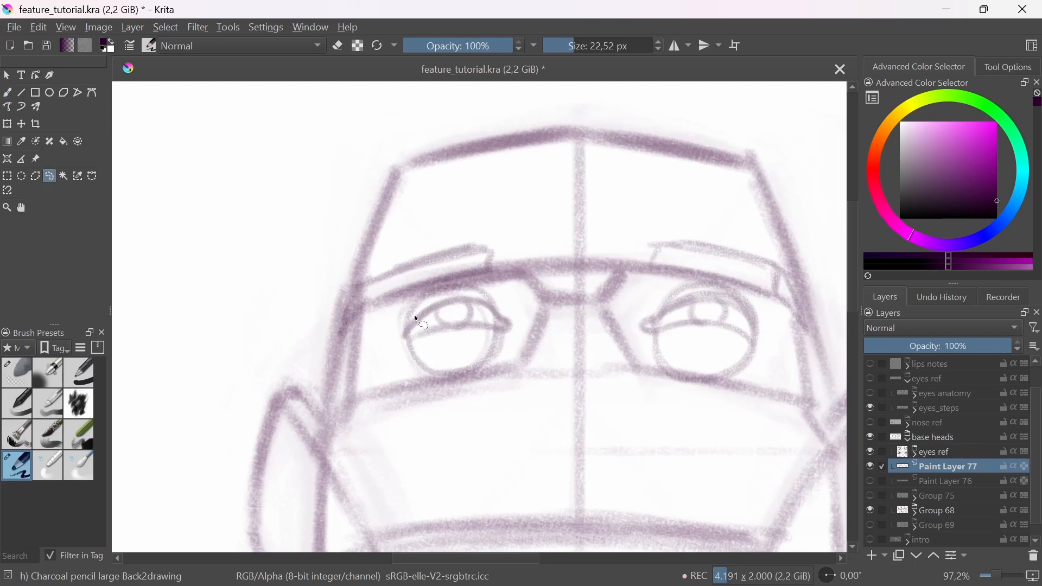
mouse_move(408, 313)
mouse_down()
mouse_move(471, 395)
mouse_move(408, 313)
mouse_up()
mouse_move(679, 283)
mouse_down()
mouse_move(718, 391)
mouse_move(722, 373)
mouse_up()
mouse_move(664, 285)
mouse_down()
mouse_move(702, 279)
mouse_move(724, 402)
mouse_move(686, 401)
mouse_move(702, 427)
mouse_up()
key(t)
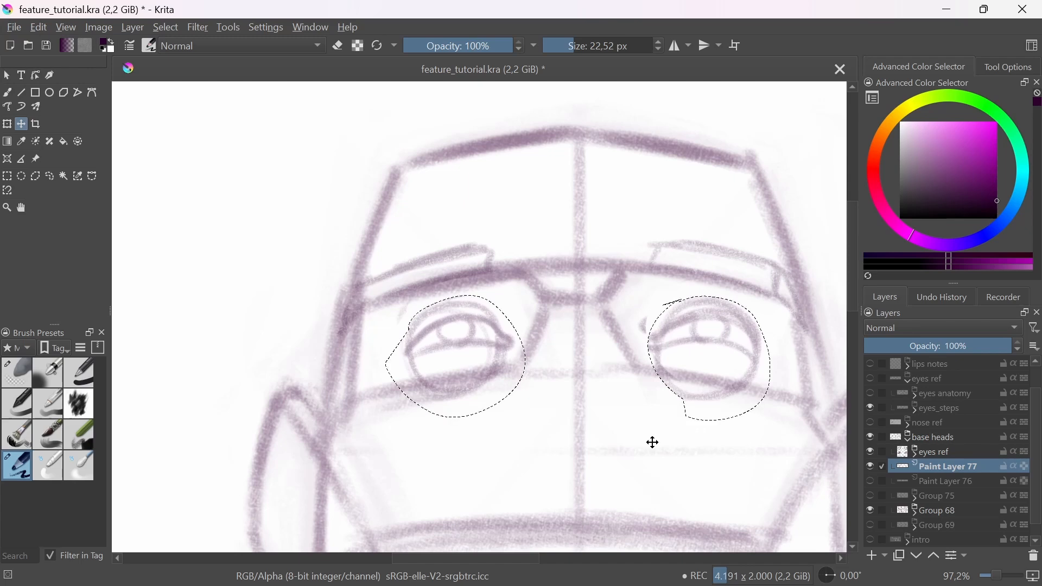
key(b)
key(ctrl+shift+a)
Step: Darken the lower socket edge beneath both eyes of the upward-tilted head
drag(383, 399, 515, 371)
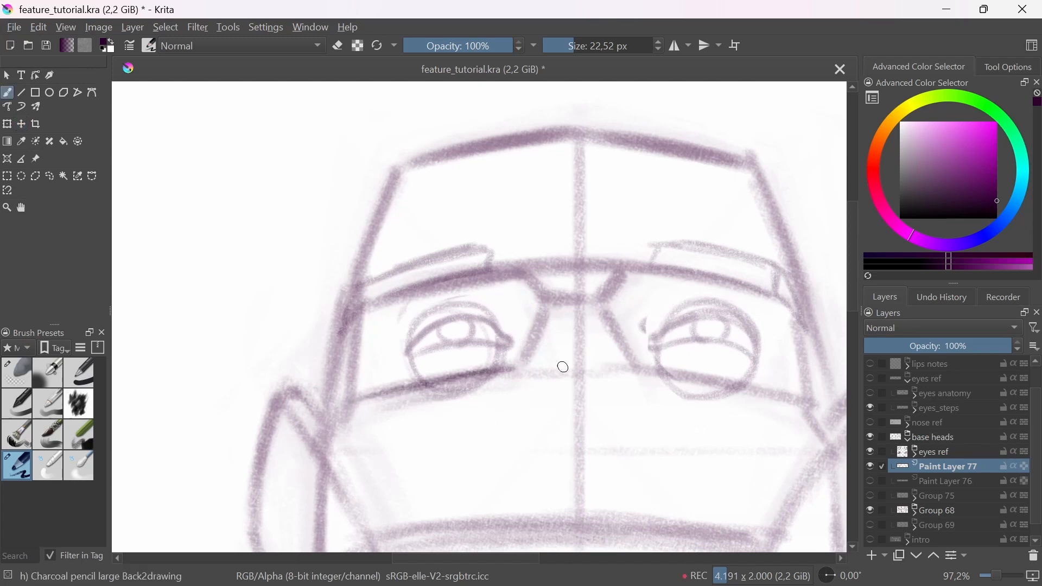
drag(646, 368, 815, 399)
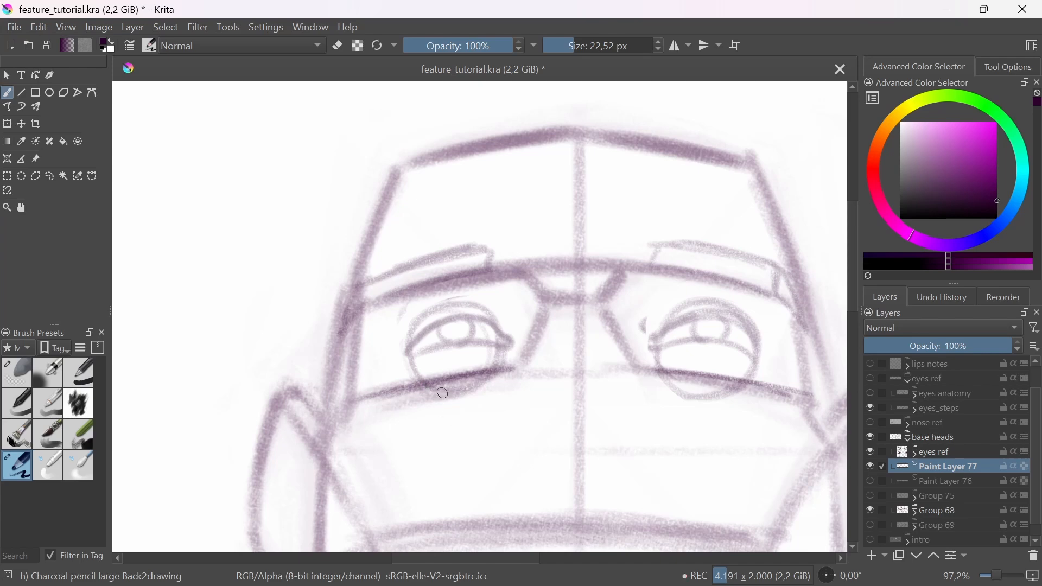
drag(431, 389, 504, 375)
Step: Try a rounded outline around the whole left-hand eye socket and undo it
mouse_move(545, 314)
mouse_down()
mouse_move(428, 389)
mouse_move(337, 369)
mouse_up()
mouse_move(345, 369)
mouse_down()
mouse_move(502, 374)
mouse_move(344, 347)
mouse_up()
mouse_move(398, 406)
mouse_down()
mouse_move(347, 356)
mouse_move(472, 269)
mouse_move(400, 403)
mouse_up()
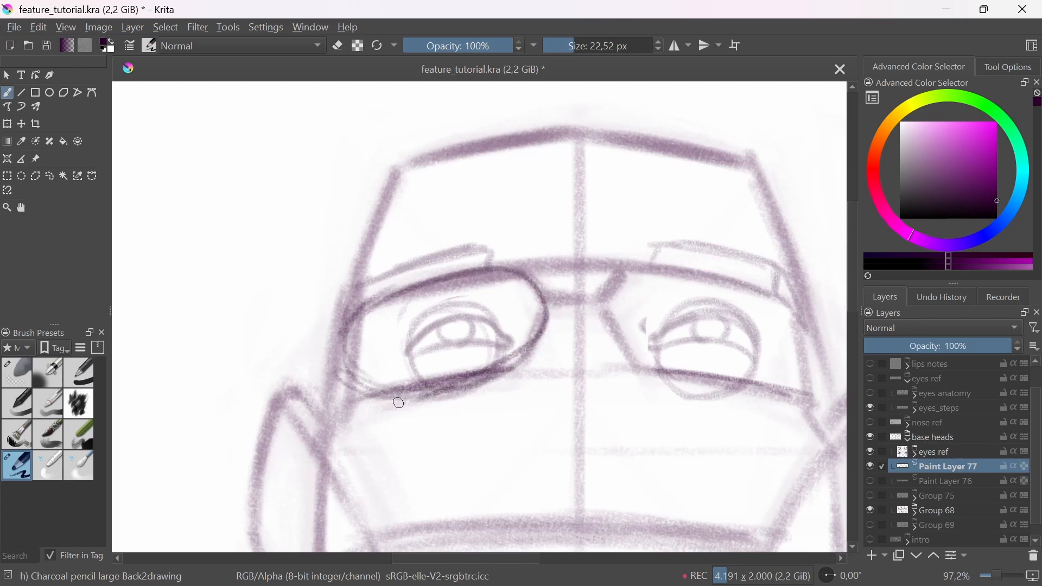
key(ctrl+z)
key(ctrl+z)
key(ctrl+z)
key(ctrl+z)
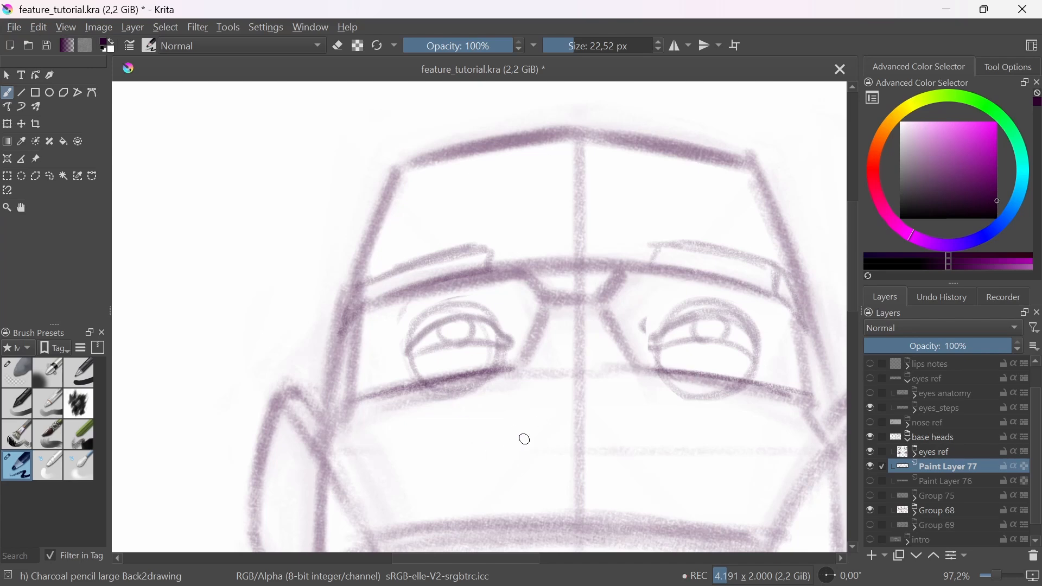
Step: Try cheek contour curves below the lower socket edges and undo them
drag(366, 443, 514, 375)
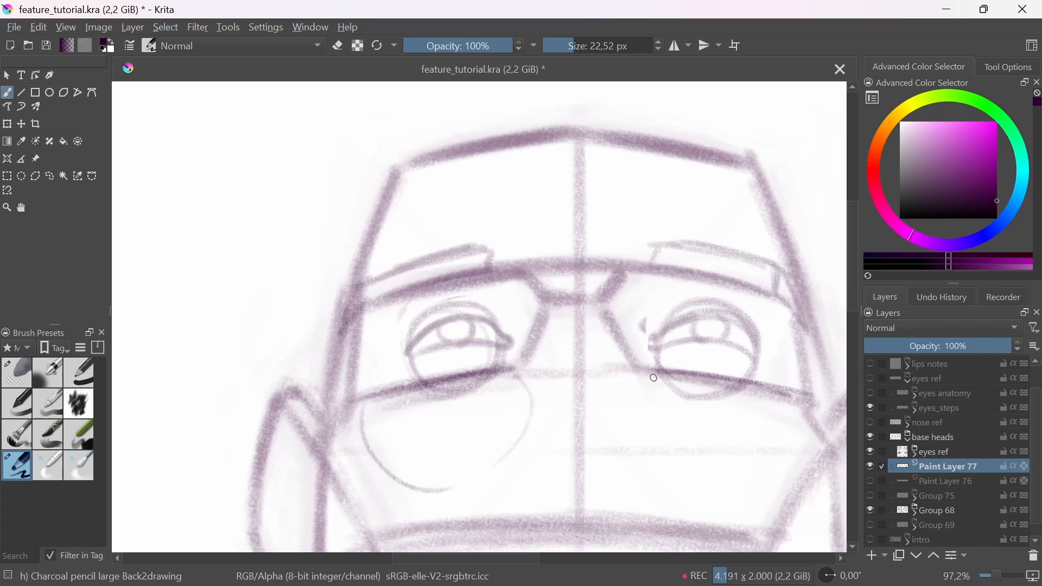
drag(653, 378, 814, 403)
key(ctrl+z)
key(ctrl+z)
key(ctrl+z)
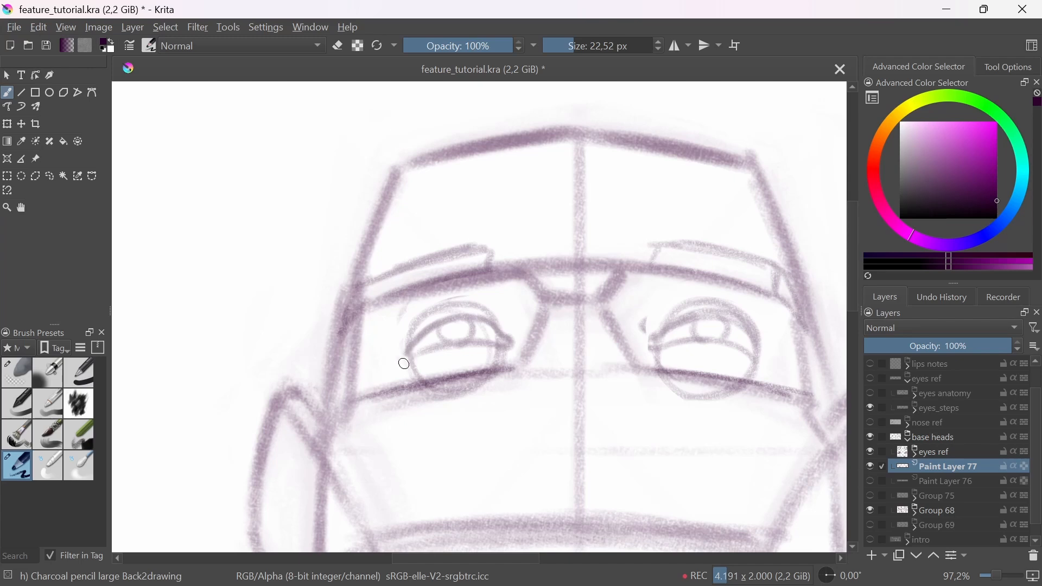
Step: Try a short slanted line between the left-hand brow line and eyelid plus a right-hand mark, and undo both
scroll(404, 364, up, 2)
drag(500, 303, 522, 262)
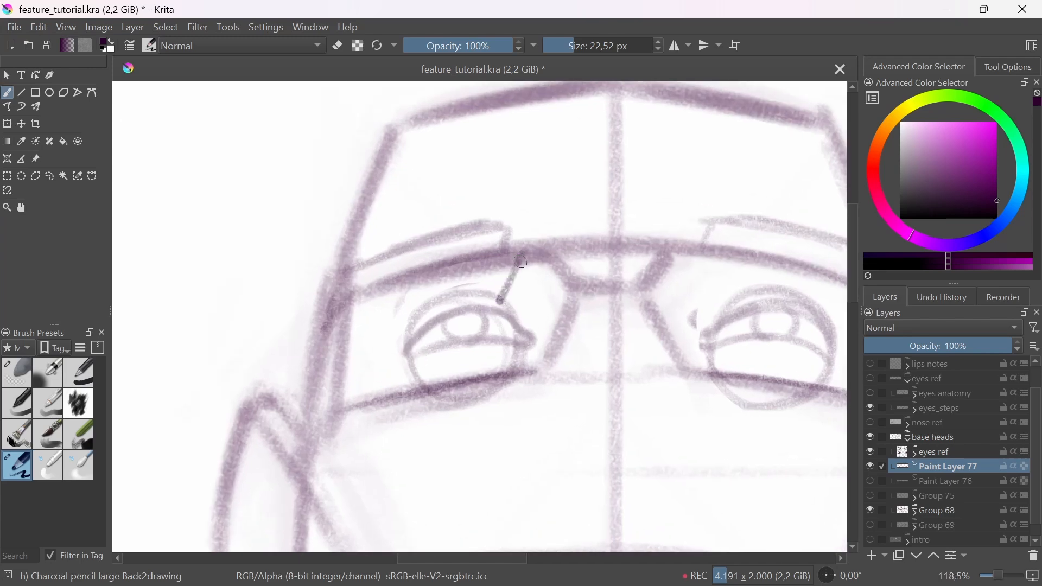
drag(522, 253, 502, 298)
drag(704, 356, 664, 371)
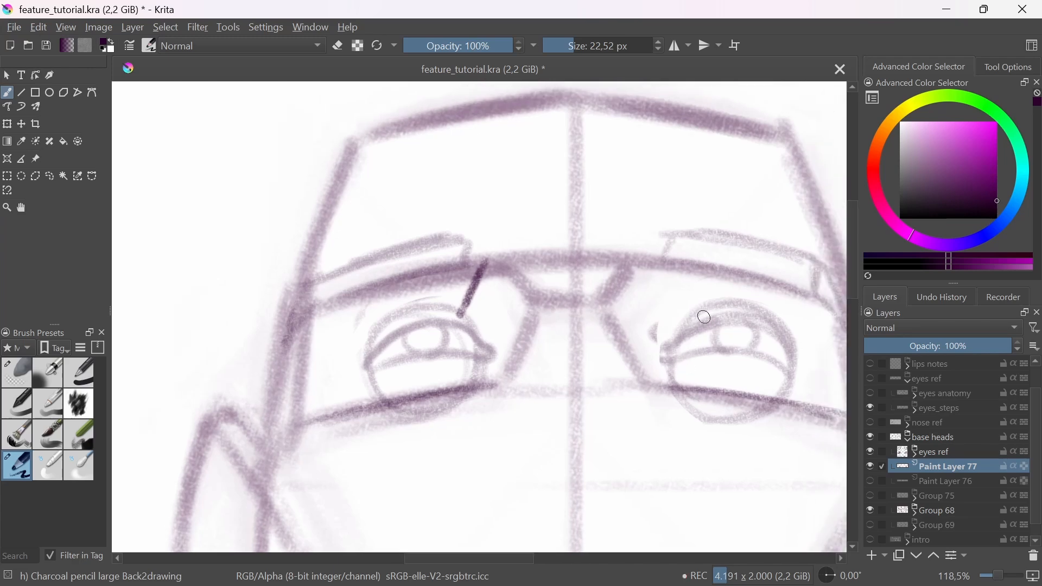
drag(700, 307, 731, 302)
key(ctrl+z)
key(ctrl+z)
Step: Reduce the brush size to 17,47 px and redraw the left-hand eyebrow larger, bending its outer end down the temple
key(bracketleft)
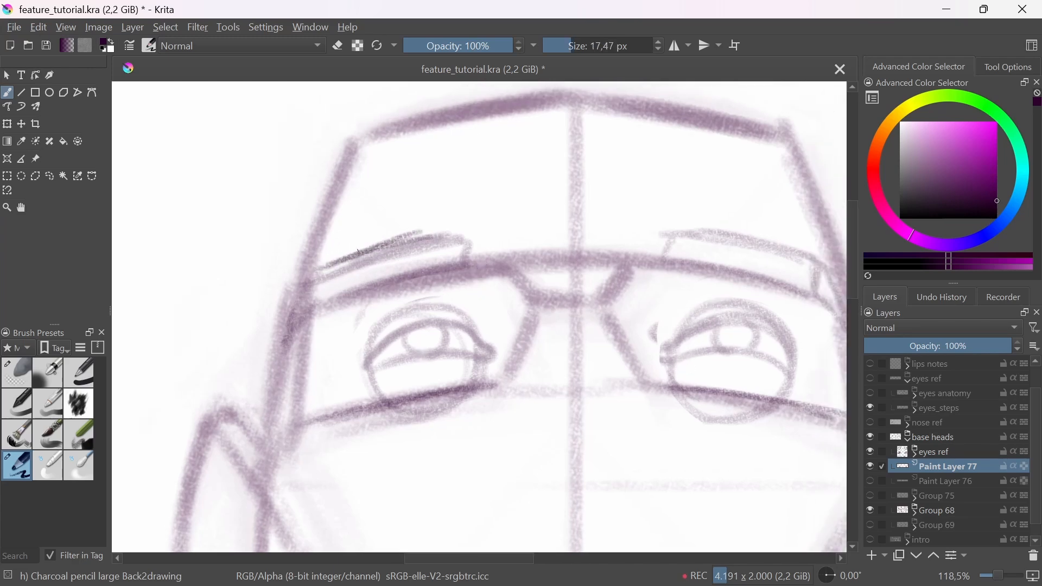
mouse_move(316, 270)
mouse_down()
mouse_move(490, 221)
mouse_move(485, 252)
mouse_up()
mouse_move(320, 293)
mouse_down()
mouse_move(482, 254)
mouse_move(322, 293)
mouse_up()
drag(315, 270, 292, 308)
drag(337, 282, 288, 317)
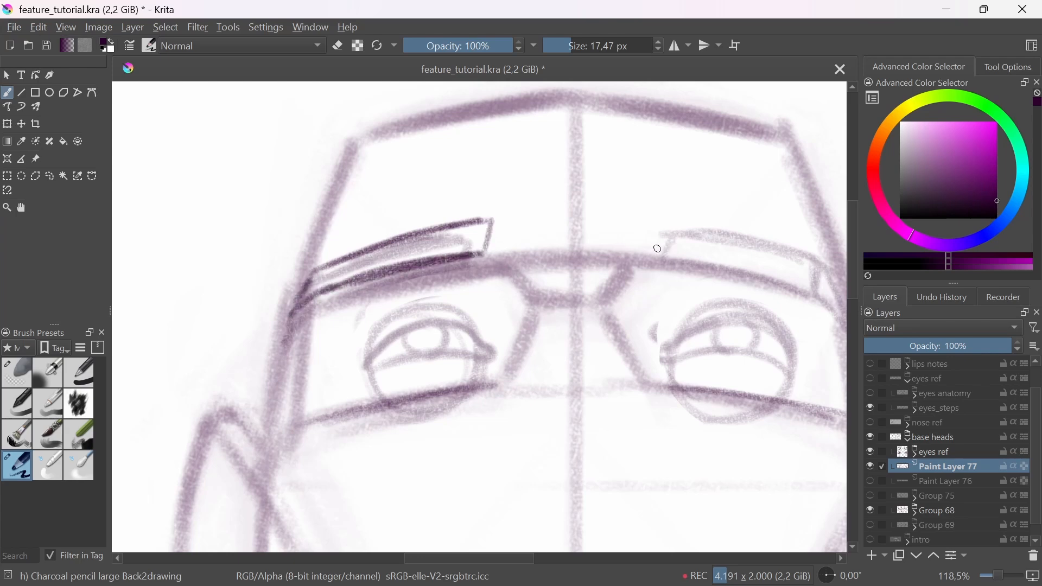
Step: Redraw the right-hand eyebrow to match, with a slanted inner end and an outer end bent down the temple
drag(657, 248, 826, 285)
mouse_move(658, 221)
mouse_down()
mouse_move(671, 250)
mouse_move(528, 275)
mouse_up()
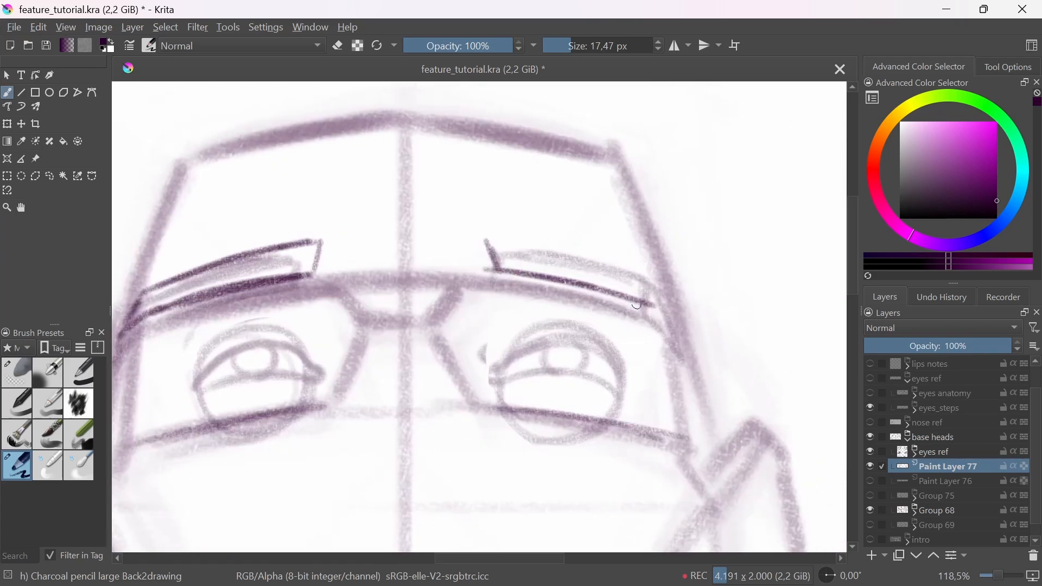
drag(493, 244, 631, 283)
drag(515, 243, 644, 279)
mouse_move(493, 235)
mouse_down()
mouse_move(575, 251)
mouse_move(689, 341)
mouse_up()
drag(648, 307, 672, 328)
Step: Retrace the upper and lower lid lines of the left-hand eye, undoing the first strokes and erasing stray marks
drag(484, 459, 574, 440)
mouse_move(289, 371)
mouse_down()
mouse_move(329, 337)
mouse_move(307, 356)
mouse_move(390, 335)
mouse_move(400, 359)
mouse_up()
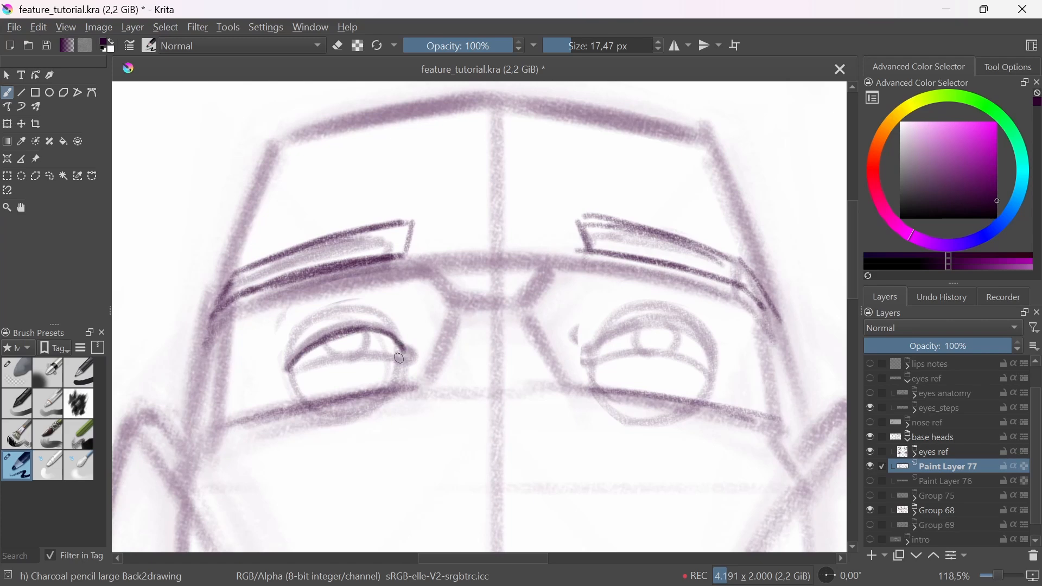
drag(288, 375, 404, 351)
key(ctrl+z)
key(ctrl+z)
key(ctrl+z)
key(ctrl+z)
key(e)
drag(311, 353, 364, 330)
key(e)
mouse_move(288, 362)
mouse_down()
mouse_move(313, 341)
mouse_move(395, 348)
mouse_up()
mouse_move(307, 343)
mouse_down()
mouse_move(286, 372)
mouse_move(394, 353)
mouse_move(411, 374)
mouse_up()
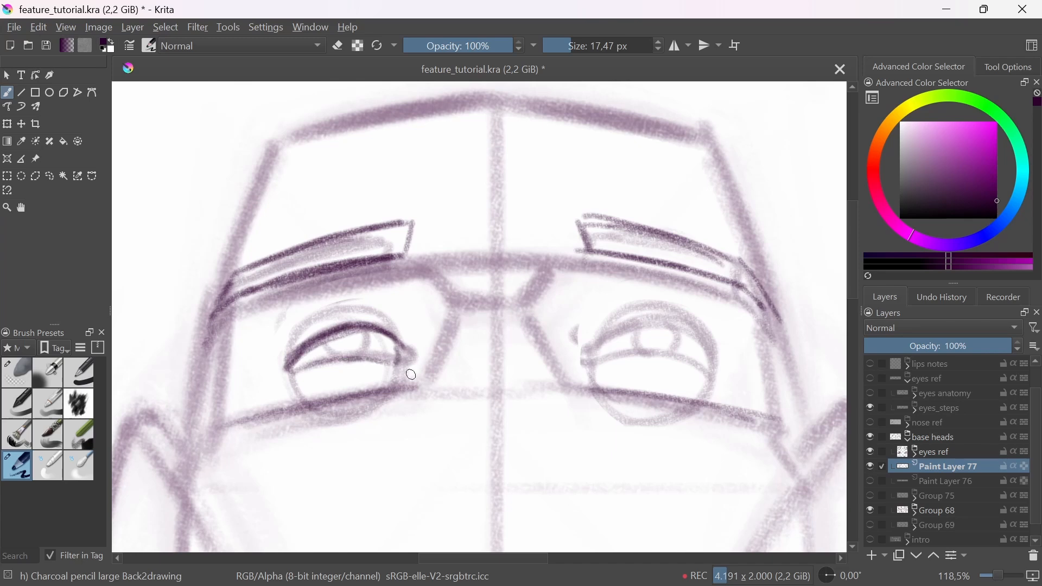
Step: Retrace the arched upper and lower lid lines of the right-hand eye in dark strokes
mouse_move(609, 346)
mouse_down()
mouse_move(643, 320)
mouse_move(627, 322)
mouse_move(704, 337)
mouse_move(722, 370)
mouse_up()
mouse_move(595, 358)
mouse_down()
mouse_move(639, 351)
mouse_move(720, 374)
mouse_up()
drag(671, 321, 720, 374)
Step: Draw the irises and pupils between the lids of both eyes and add a crease line above each upper lid
drag(639, 320, 646, 348)
drag(677, 322, 677, 353)
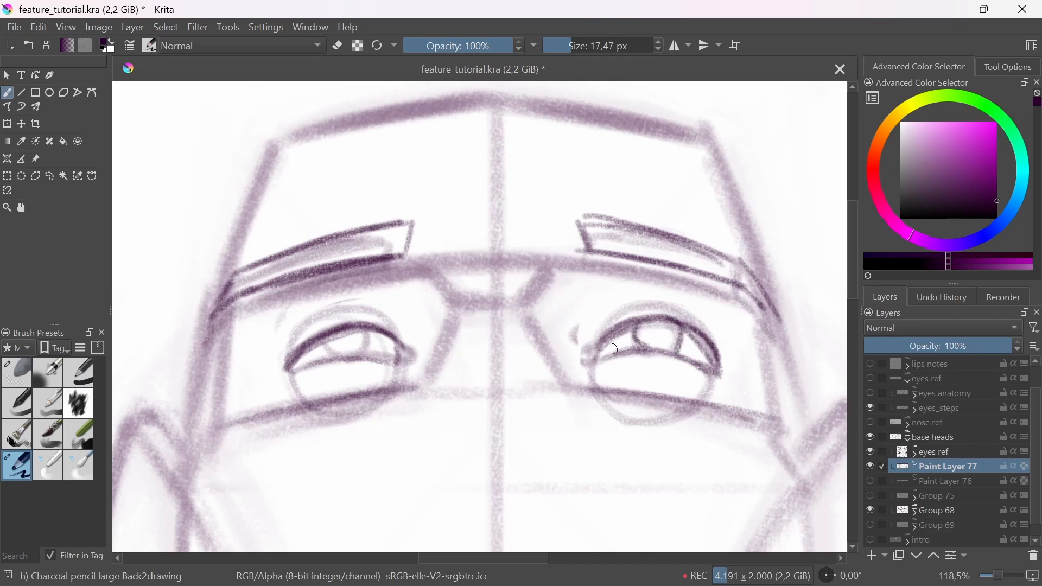
drag(328, 333, 329, 360)
drag(366, 326, 369, 360)
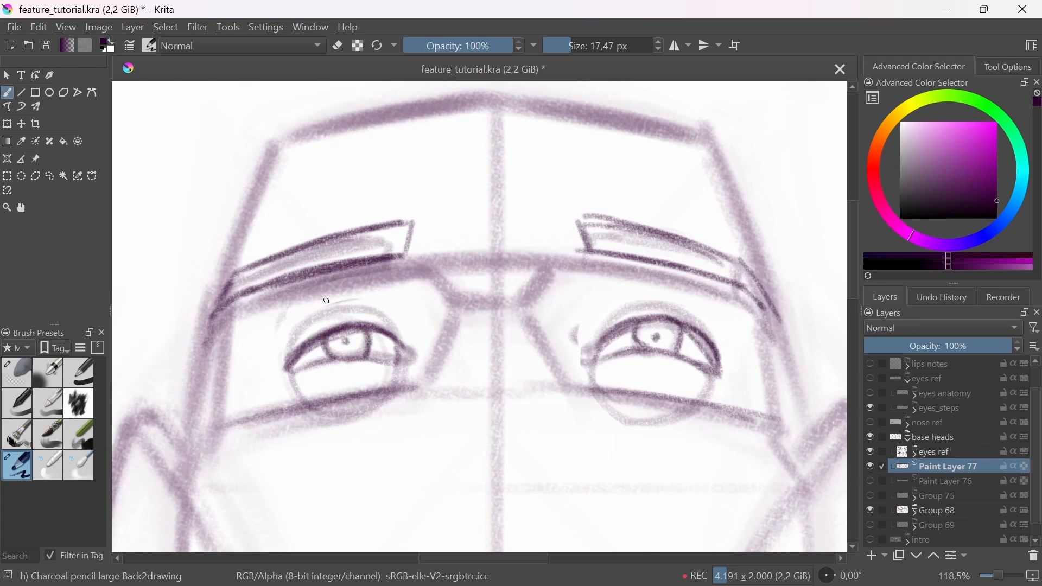
drag(312, 305, 380, 308)
drag(605, 311, 678, 301)
Step: Try contour lines running from both eyebrows down to the lid creases and inner eye corners, and undo them
mouse_move(516, 283)
mouse_down()
mouse_move(556, 346)
mouse_move(466, 338)
mouse_move(451, 287)
mouse_move(393, 316)
mouse_up()
drag(603, 283, 612, 312)
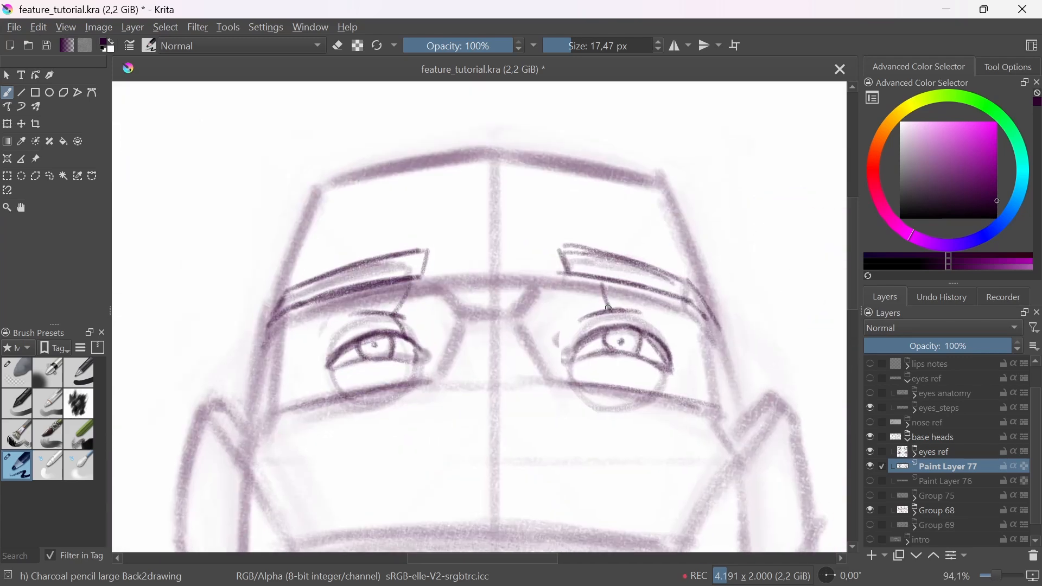
drag(425, 281, 393, 316)
mouse_move(579, 283)
mouse_down()
mouse_move(606, 324)
mouse_move(594, 318)
mouse_move(618, 333)
mouse_move(571, 345)
mouse_up()
drag(603, 312, 565, 339)
mouse_move(393, 313)
mouse_down()
mouse_move(415, 349)
mouse_move(426, 346)
mouse_up()
key(ctrl+z)
key(ctrl+z)
key(ctrl+z)
key(ctrl+z)
key(ctrl+z)
key(ctrl+z)
key(ctrl+z)
key(ctrl+z)
Step: Try a short vertical line connecting each eyebrow with its lid crease and undo both lines
mouse_move(586, 317)
mouse_down()
mouse_move(632, 309)
mouse_move(642, 372)
mouse_move(579, 422)
mouse_up()
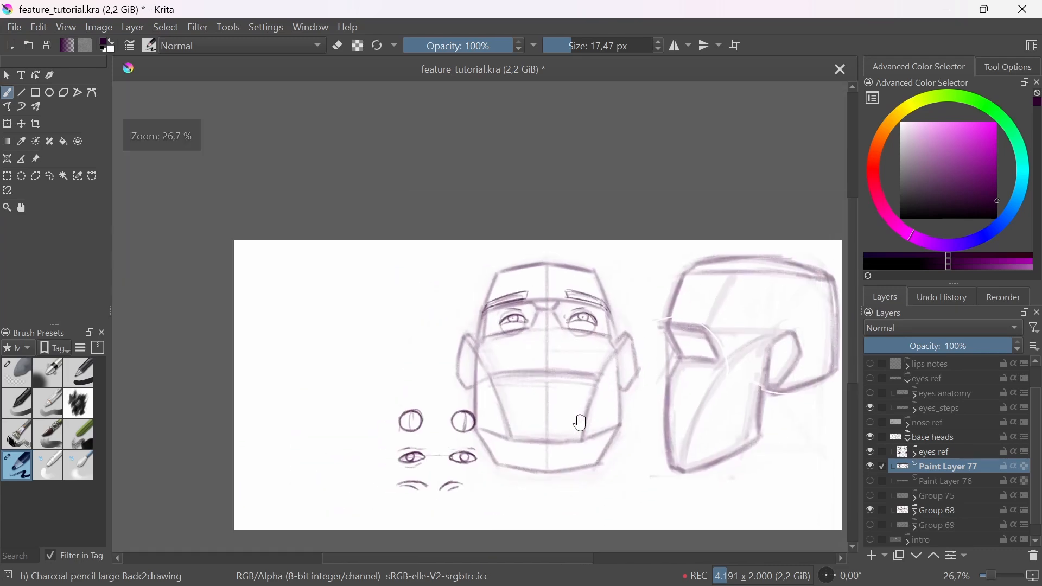
drag(561, 377, 538, 389)
mouse_move(547, 328)
mouse_down()
mouse_move(549, 297)
mouse_move(567, 312)
mouse_up()
drag(425, 291, 423, 314)
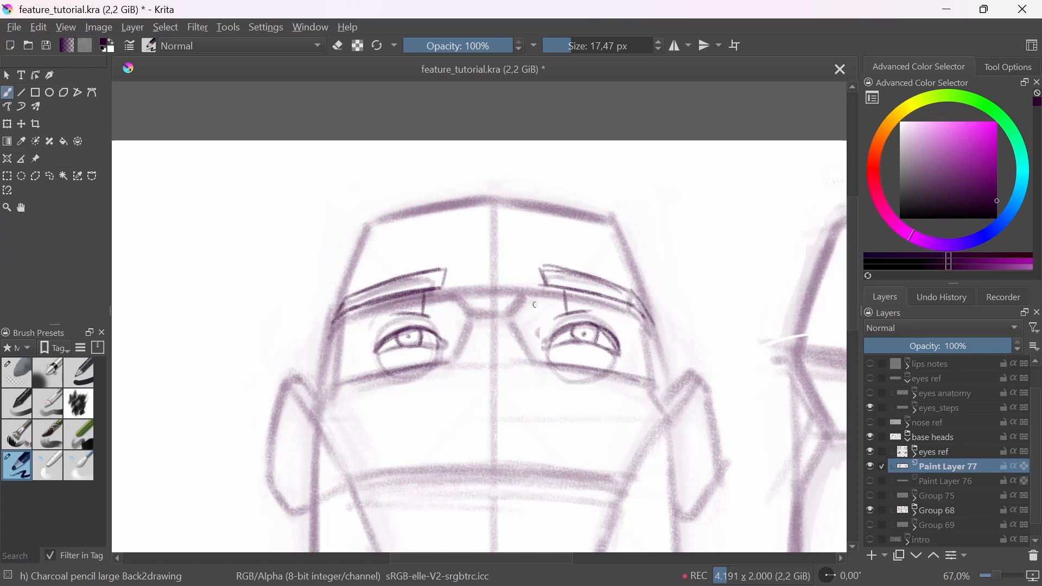
drag(694, 449, 577, 416)
key(ctrl+z)
key(ctrl+z)
Step: Sketch curved contour strokes showing the skin fold between the eyebrows and lid creases on both eyes
drag(447, 267, 447, 247)
mouse_move(242, 245)
mouse_down()
mouse_move(218, 294)
mouse_move(346, 250)
mouse_up()
mouse_move(324, 226)
mouse_down()
mouse_move(294, 260)
mouse_move(276, 261)
mouse_up()
drag(250, 242, 254, 254)
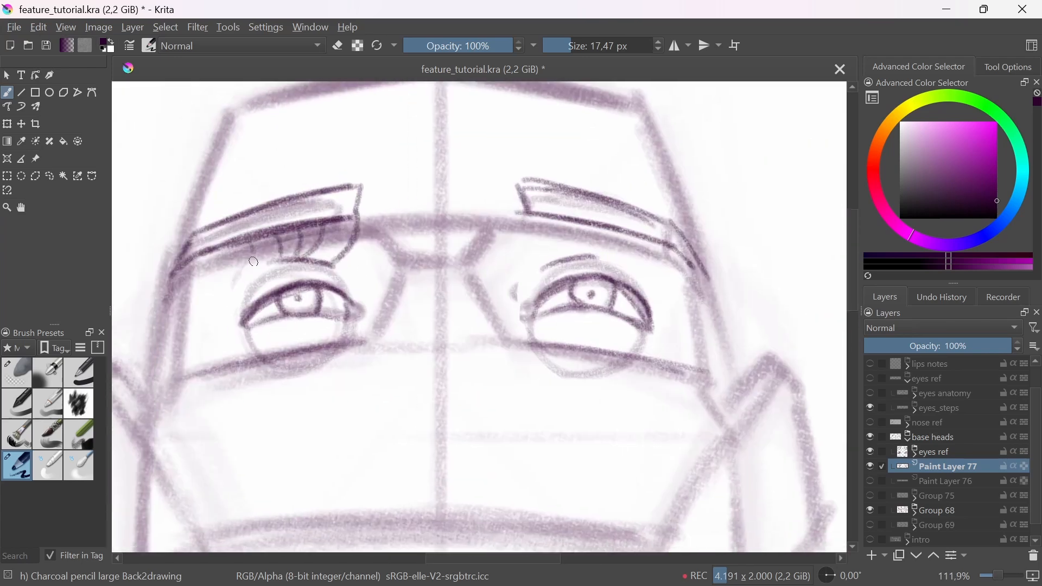
drag(535, 217, 529, 259)
drag(562, 215, 563, 255)
mouse_move(576, 217)
mouse_down()
mouse_move(578, 256)
mouse_move(593, 257)
mouse_up()
mouse_move(607, 222)
mouse_down()
mouse_move(612, 257)
mouse_move(655, 261)
mouse_up()
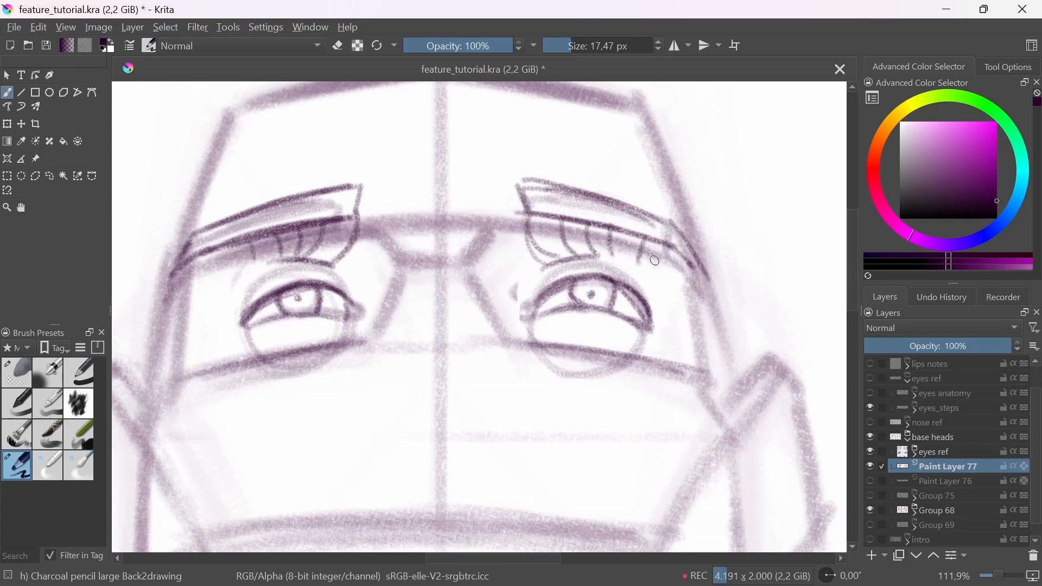
Step: Try a rounded contour around the right-hand eye and undo it together with the fold strokes above both eyes
mouse_move(592, 269)
mouse_down()
mouse_move(681, 293)
mouse_move(576, 375)
mouse_up()
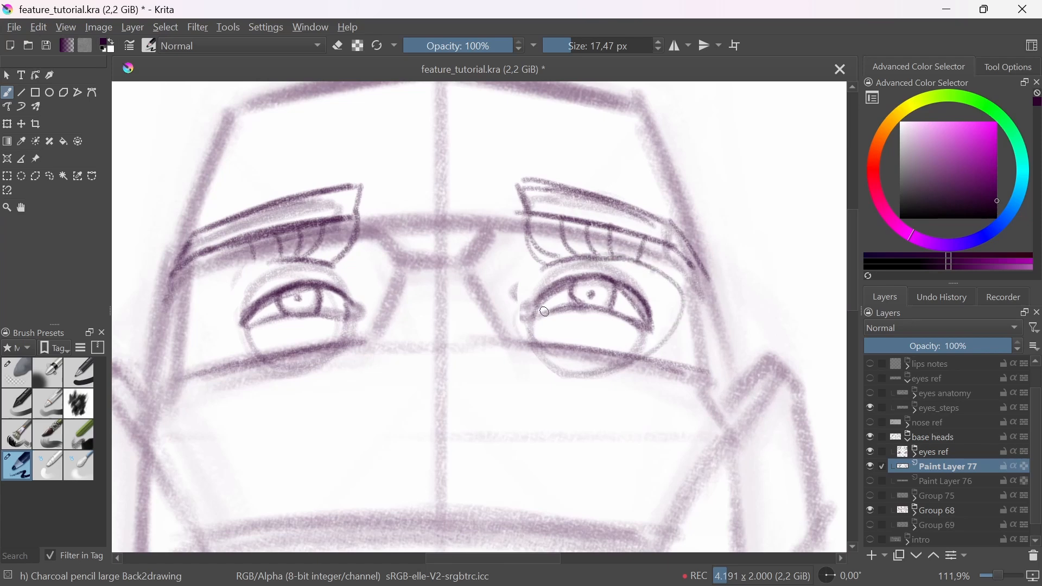
key(ctrl+z)
key(ctrl+z)
key(ctrl+z)
key(ctrl+z)
key(ctrl+z)
key(ctrl+z)
key(ctrl+z)
key(ctrl+z)
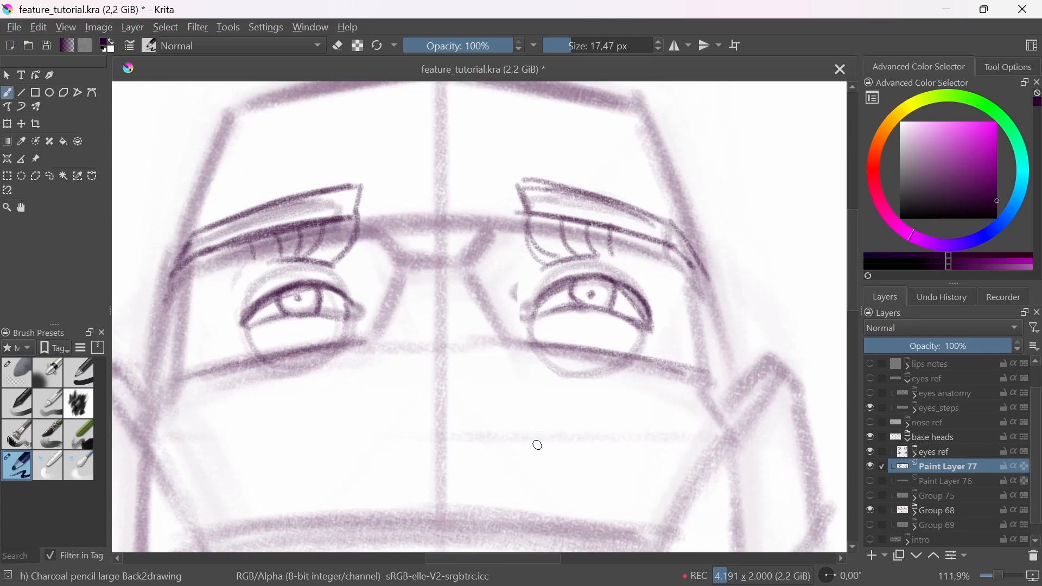
key(ctrl+z)
key(ctrl+z)
key(ctrl+z)
key(ctrl+z)
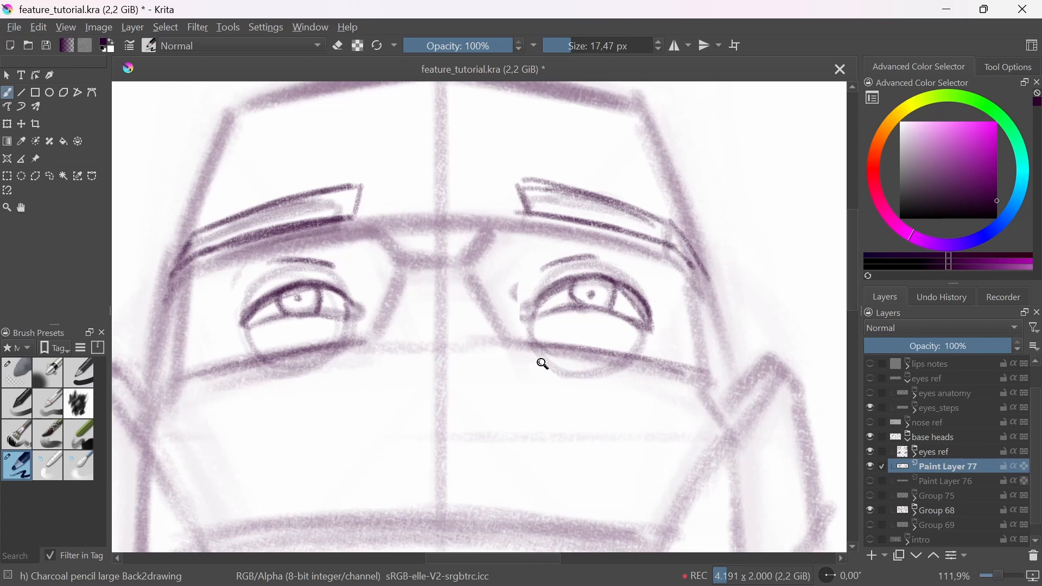
Step: Draw a circular eyeball inside the eye socket of the side-view head
mouse_move(542, 363)
mouse_down()
mouse_move(593, 368)
mouse_move(597, 381)
mouse_move(577, 388)
mouse_up()
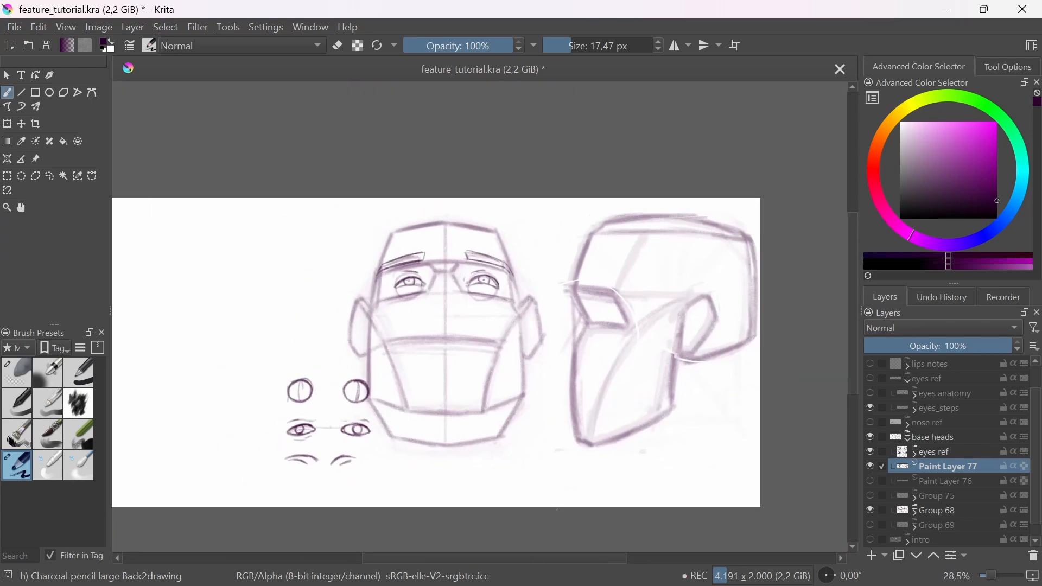
drag(585, 311, 601, 272)
drag(633, 399, 556, 351)
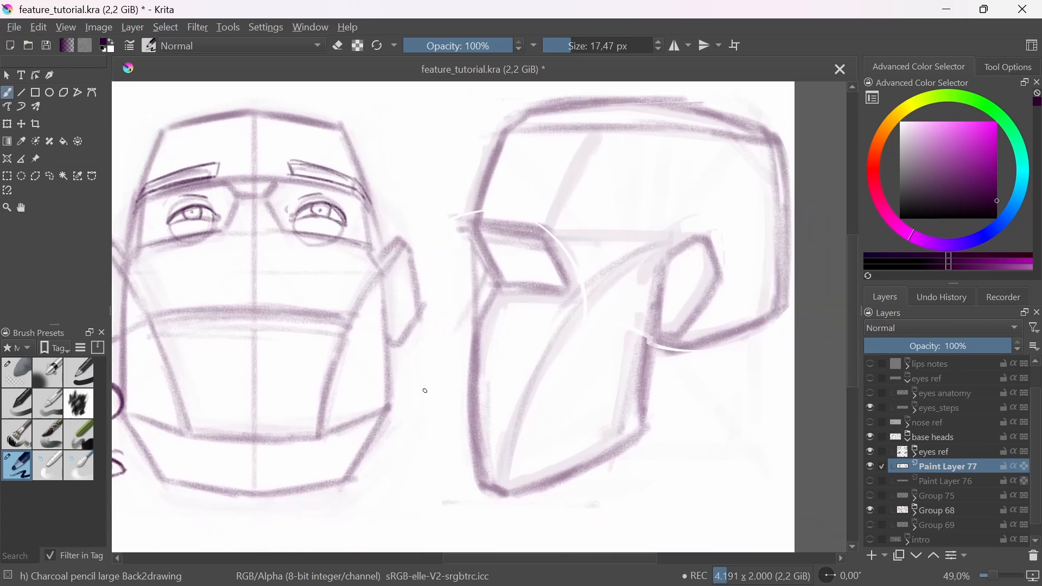
mouse_move(512, 261)
mouse_down()
mouse_move(537, 218)
mouse_move(596, 258)
mouse_move(492, 266)
mouse_move(594, 284)
mouse_move(502, 230)
mouse_move(535, 319)
mouse_move(553, 248)
mouse_up()
key(ctrl+z)
drag(549, 210, 494, 259)
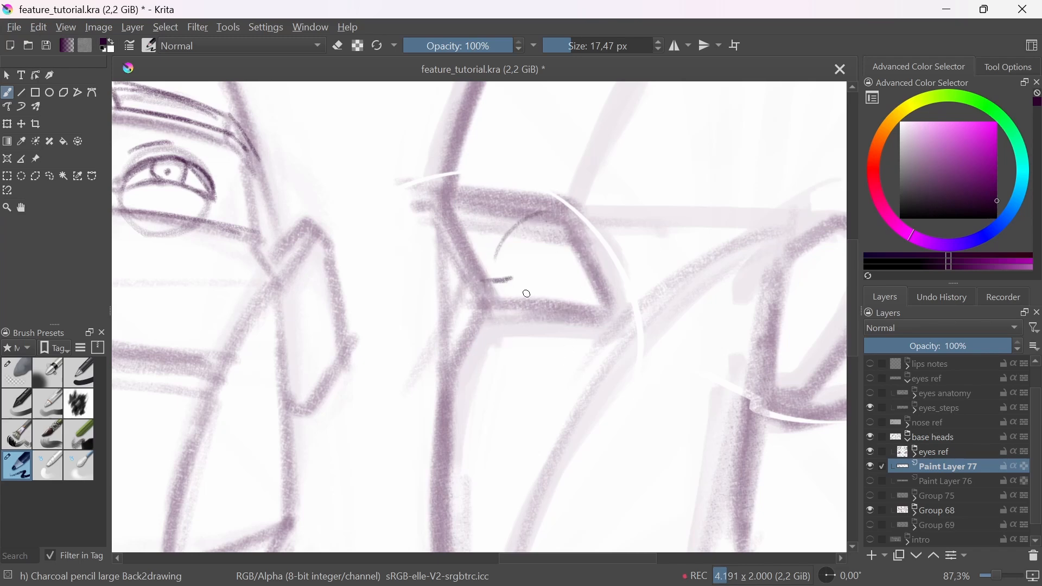
mouse_move(544, 217)
mouse_down()
mouse_move(614, 263)
mouse_move(505, 287)
mouse_move(602, 223)
mouse_move(521, 222)
mouse_move(554, 325)
mouse_move(602, 227)
mouse_move(507, 288)
mouse_move(571, 316)
mouse_move(613, 278)
mouse_move(606, 321)
mouse_up()
drag(615, 320, 577, 373)
mouse_move(506, 318)
mouse_down()
mouse_move(500, 288)
mouse_move(526, 342)
mouse_up()
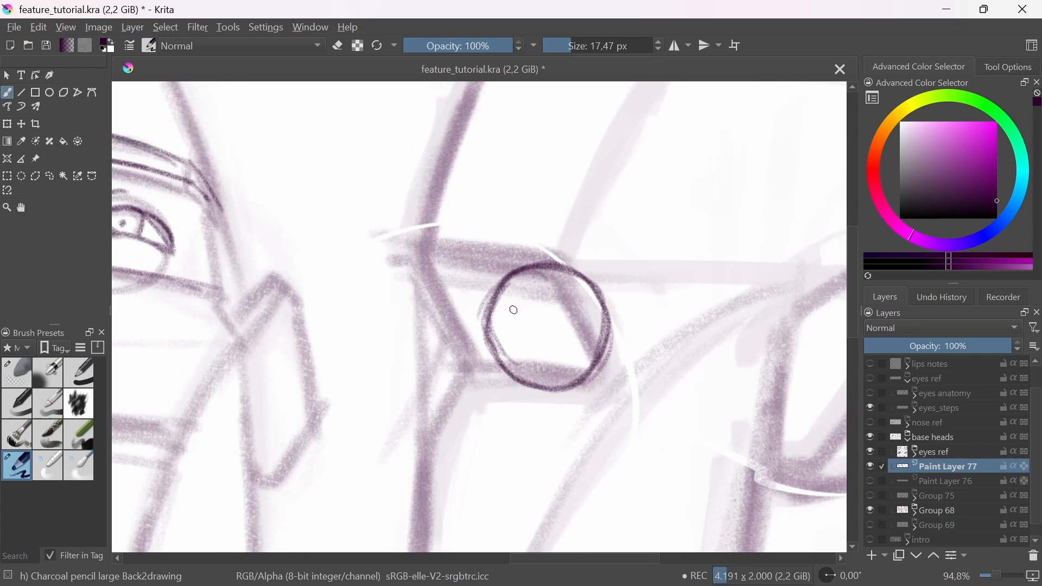
Step: Draw a vertical centre line through the side-view eyeball, with wedge-shaped lids meeting at it and a dark curve along its front
drag(548, 226, 555, 432)
drag(474, 307, 559, 327)
key(ctrl+z)
key(ctrl+z)
drag(473, 302, 545, 329)
mouse_move(487, 305)
mouse_down()
mouse_move(555, 333)
mouse_move(542, 330)
mouse_move(554, 334)
mouse_move(496, 363)
mouse_up()
drag(548, 335, 501, 359)
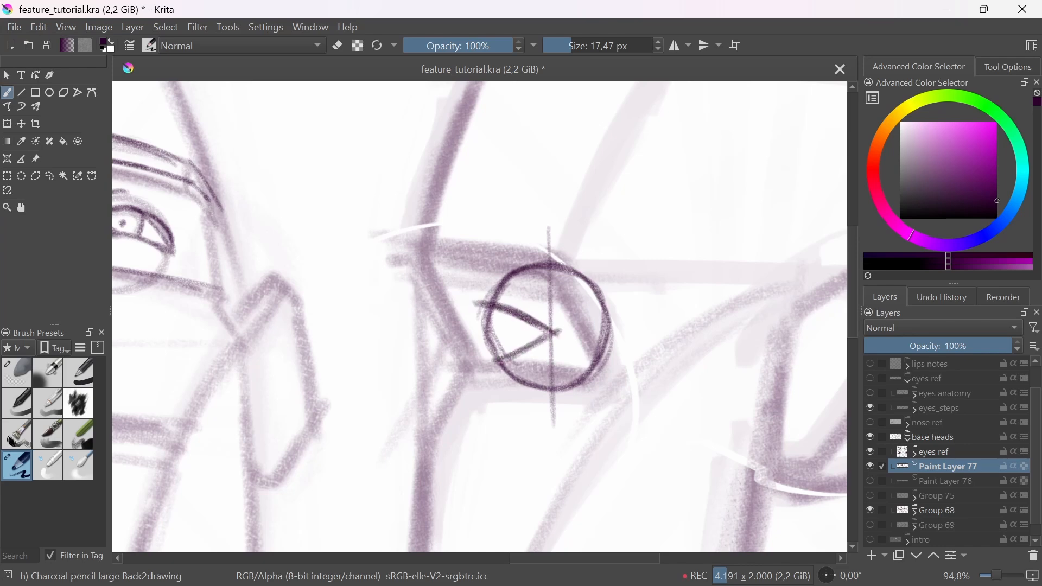
drag(488, 316, 491, 368)
Step: Outline the side-view eyebrow above the socket, curving its outer end down behind the eyeball
drag(561, 361, 562, 414)
mouse_move(537, 323)
mouse_down()
mouse_move(536, 303)
mouse_move(554, 309)
mouse_up()
drag(484, 299, 576, 317)
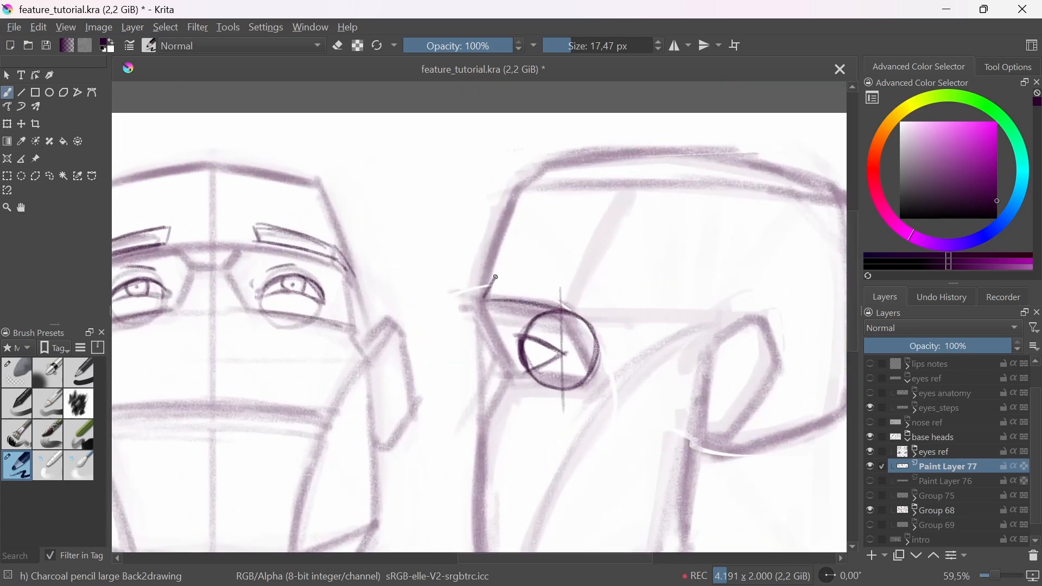
drag(495, 276, 489, 291)
drag(492, 276, 583, 302)
drag(484, 275, 485, 296)
mouse_move(483, 275)
mouse_down()
mouse_move(550, 288)
mouse_move(591, 342)
mouse_up()
mouse_move(562, 293)
mouse_down()
mouse_move(599, 345)
mouse_move(591, 337)
mouse_up()
Step: Sketch the front edge of the side-view socket and the nose bridge sloping forward from it
drag(519, 396, 530, 348)
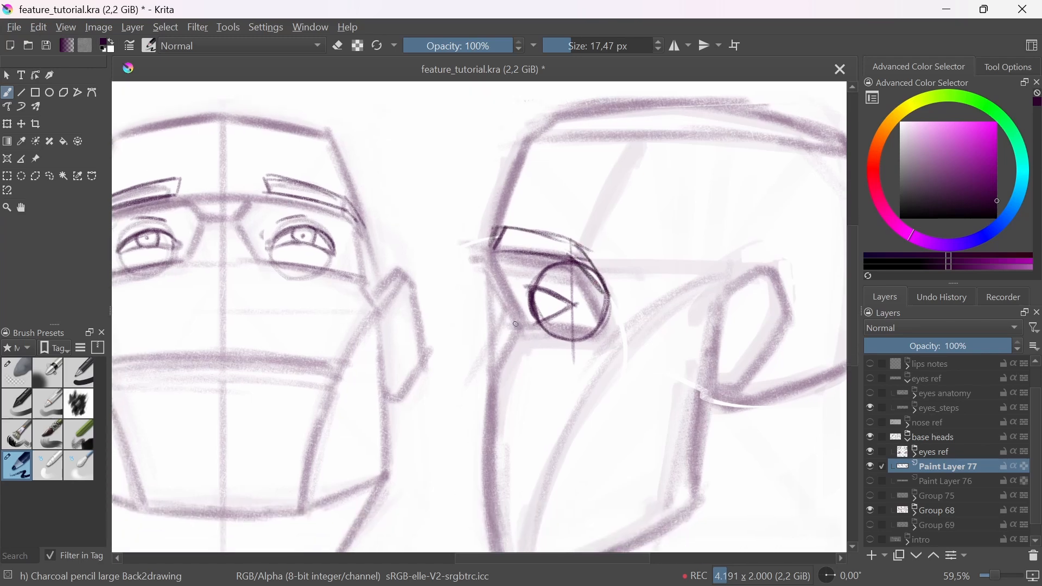
drag(493, 264, 511, 315)
mouse_move(496, 269)
mouse_down()
mouse_move(505, 298)
mouse_move(484, 379)
mouse_up()
drag(506, 318, 465, 409)
mouse_move(503, 327)
mouse_down()
mouse_move(457, 415)
mouse_move(458, 403)
mouse_up()
drag(538, 336, 539, 445)
scroll(532, 331, up, 5)
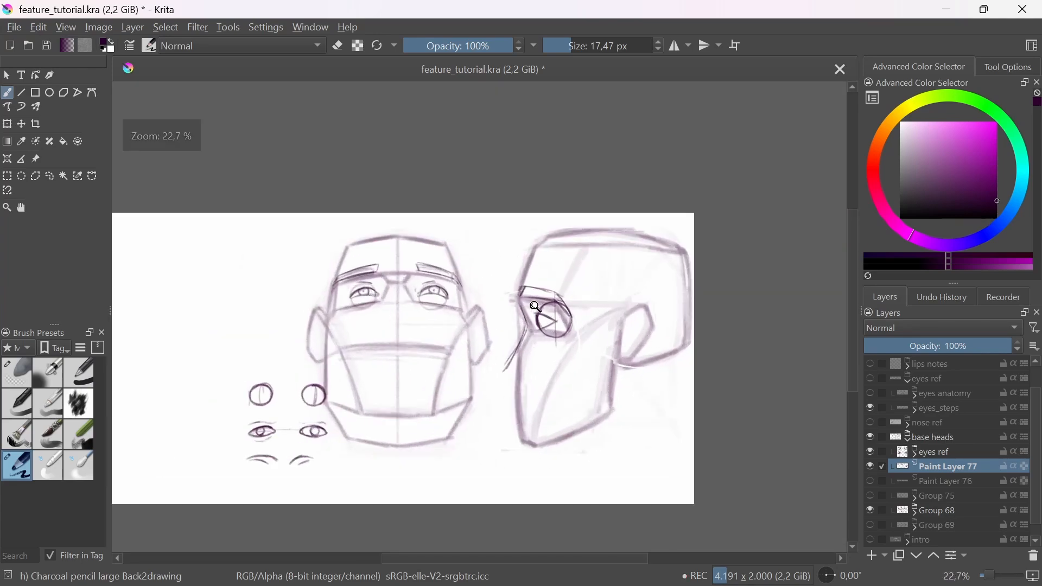
Step: Fade the side-view eye and eyebrow with the soft eraser, and redraw the angular eyebrow and wedge-shaped lids with the charcoal pencil
click(33, 374)
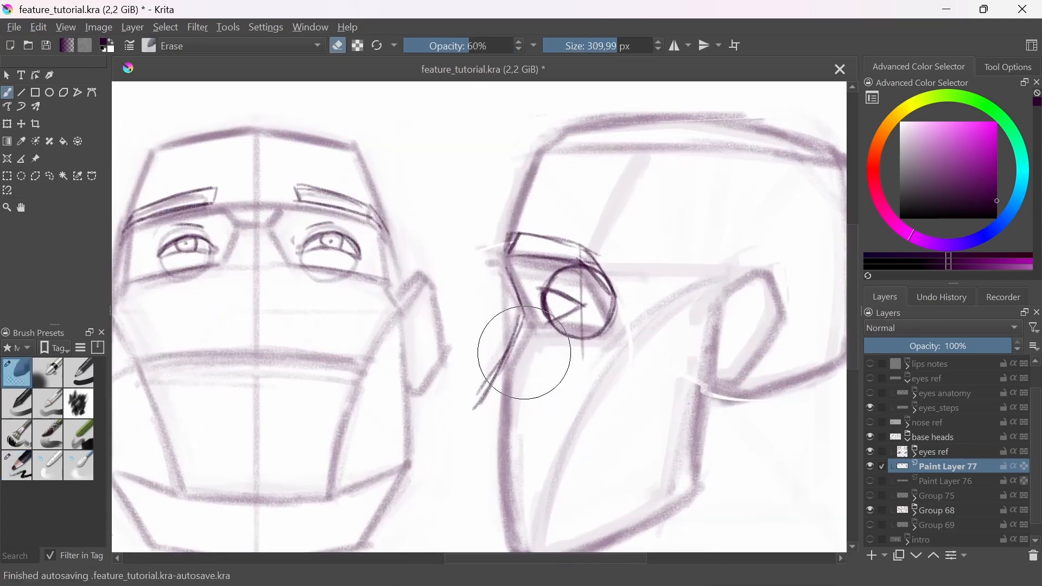
mouse_move(507, 349)
mouse_down()
mouse_move(507, 298)
mouse_move(594, 291)
mouse_move(604, 302)
mouse_up()
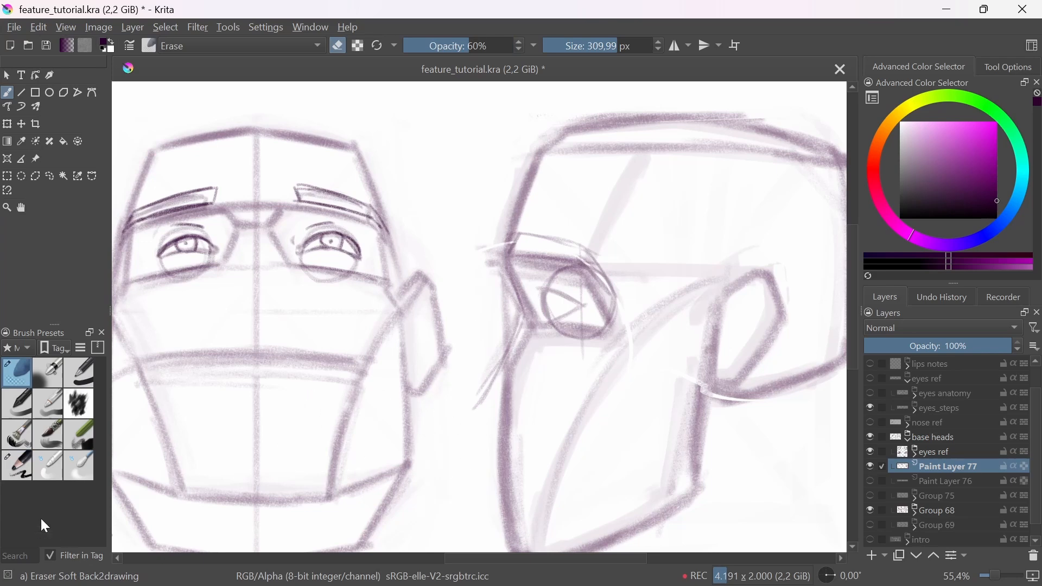
click(12, 471)
mouse_move(508, 257)
mouse_down()
mouse_move(583, 261)
mouse_move(513, 234)
mouse_move(597, 250)
mouse_up()
drag(525, 237, 617, 284)
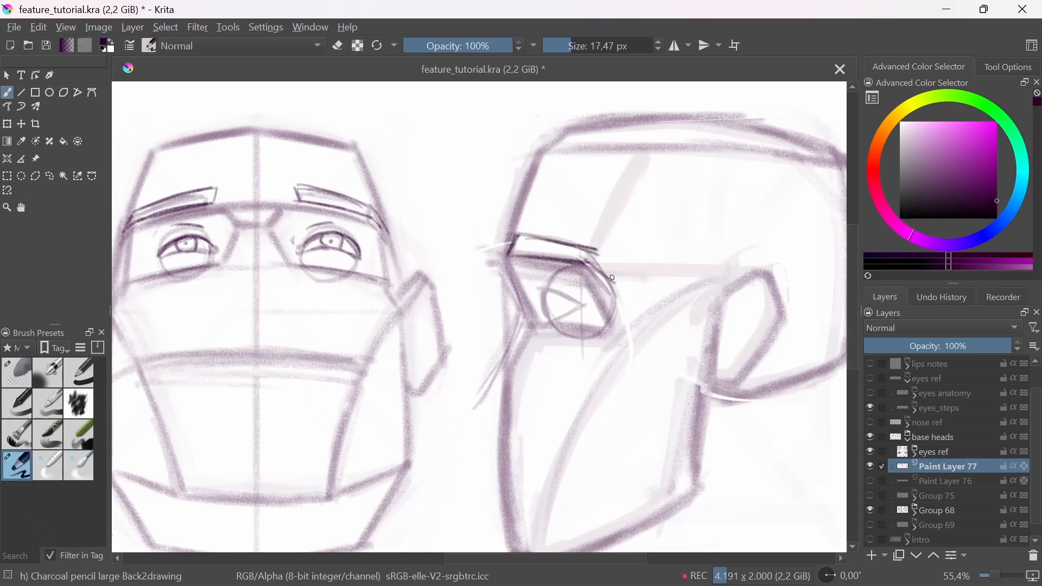
drag(594, 250, 620, 286)
mouse_move(540, 288)
mouse_down()
mouse_move(577, 304)
mouse_move(544, 324)
mouse_up()
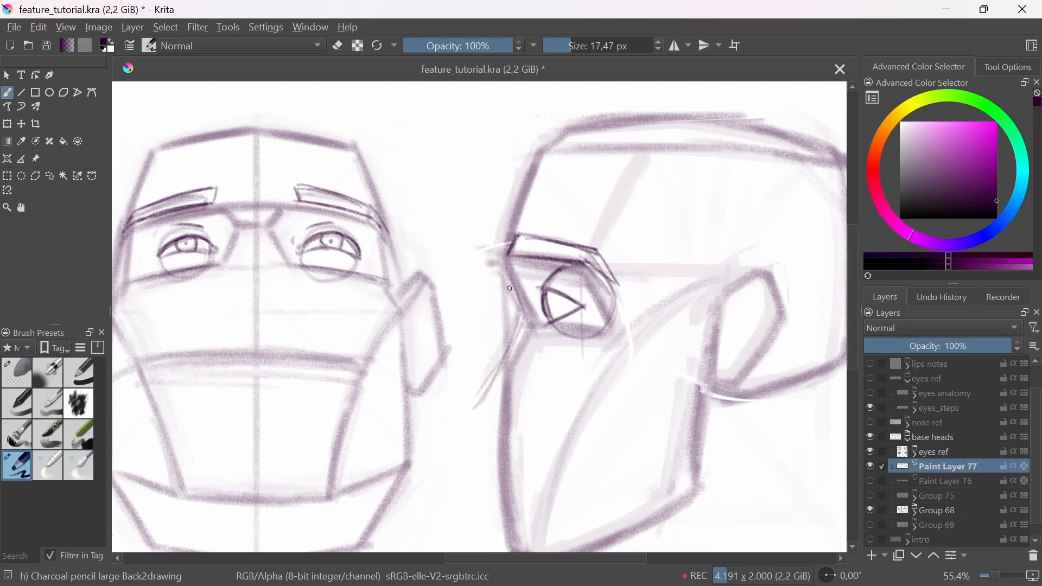
Step: Draw an arrow pointing down at the left reference eyeball beside the front-view head
mouse_move(509, 277)
mouse_down()
mouse_move(489, 369)
mouse_move(467, 402)
mouse_up()
mouse_move(516, 320)
mouse_down()
mouse_move(464, 402)
mouse_move(541, 418)
mouse_up()
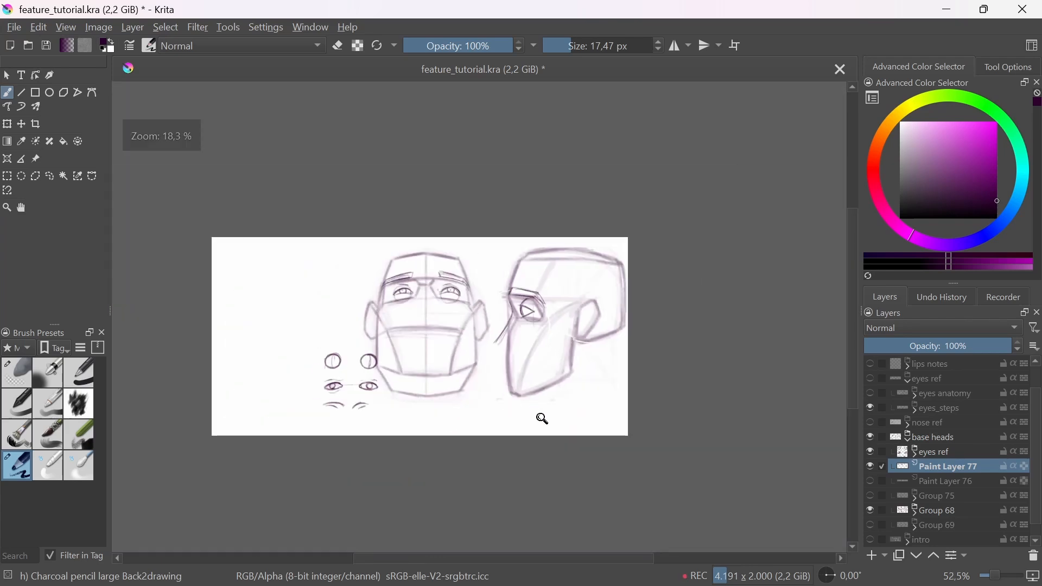
drag(539, 473, 535, 481)
drag(525, 316, 530, 393)
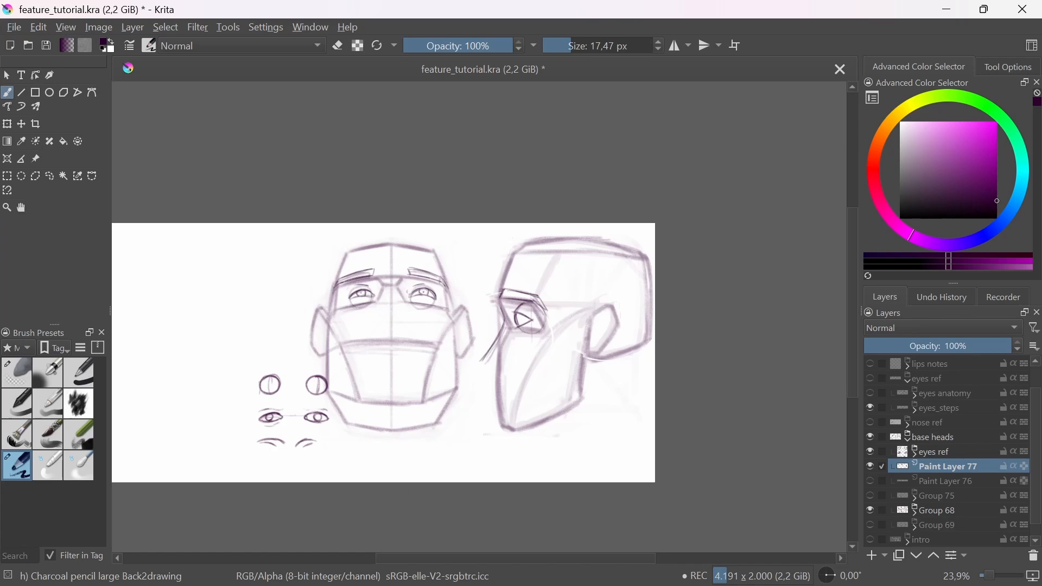
drag(306, 412, 450, 396)
drag(466, 372, 483, 386)
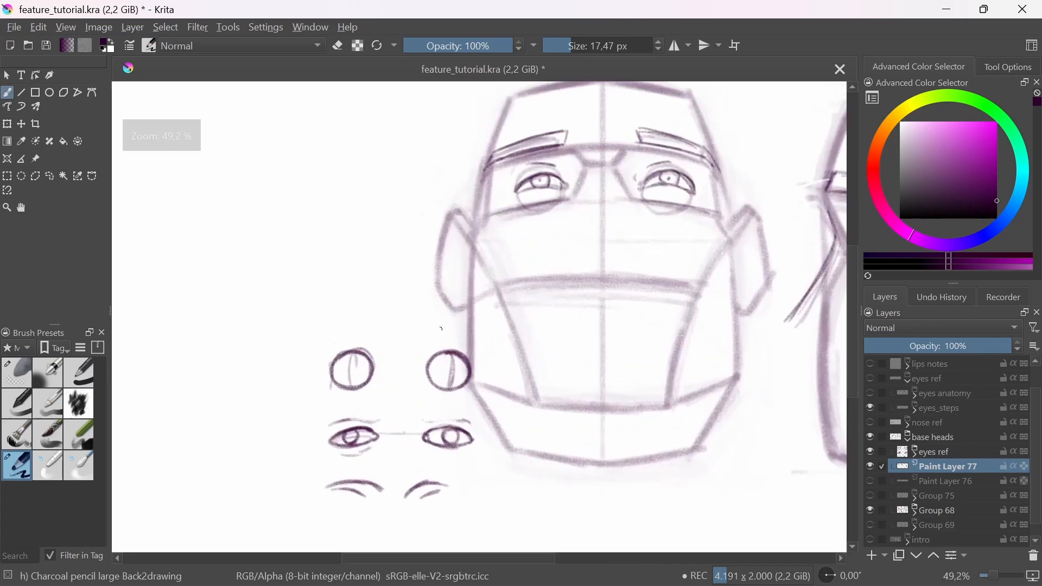
drag(419, 316, 380, 344)
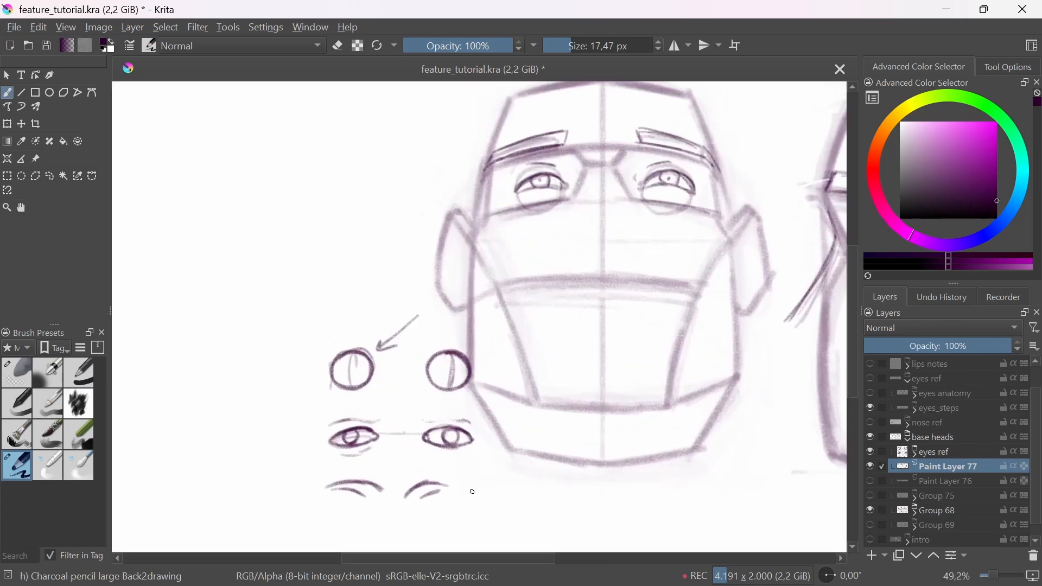
Step: Draw an almond-shaped pair of lids and an iris inside the left reference eyeball
mouse_move(325, 379)
mouse_down()
mouse_move(396, 359)
mouse_move(383, 354)
mouse_move(393, 359)
mouse_move(390, 374)
mouse_move(396, 364)
mouse_move(365, 377)
mouse_up()
key(ctrl+z)
key(ctrl+z)
mouse_move(372, 354)
mouse_down()
mouse_move(378, 370)
mouse_move(364, 376)
mouse_up()
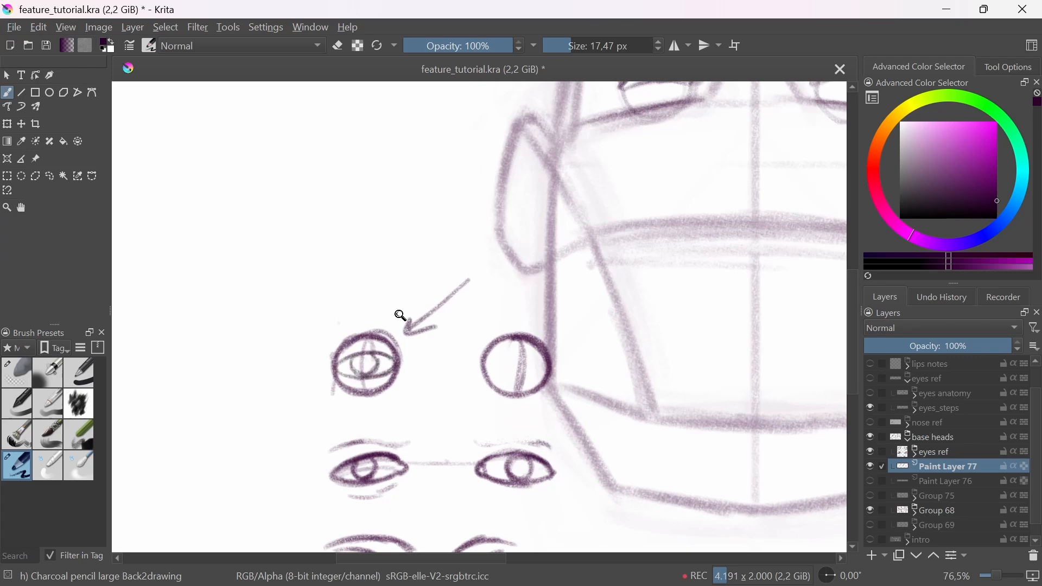
ctrl+drag(402, 315, 586, 400)
drag(586, 399, 528, 459)
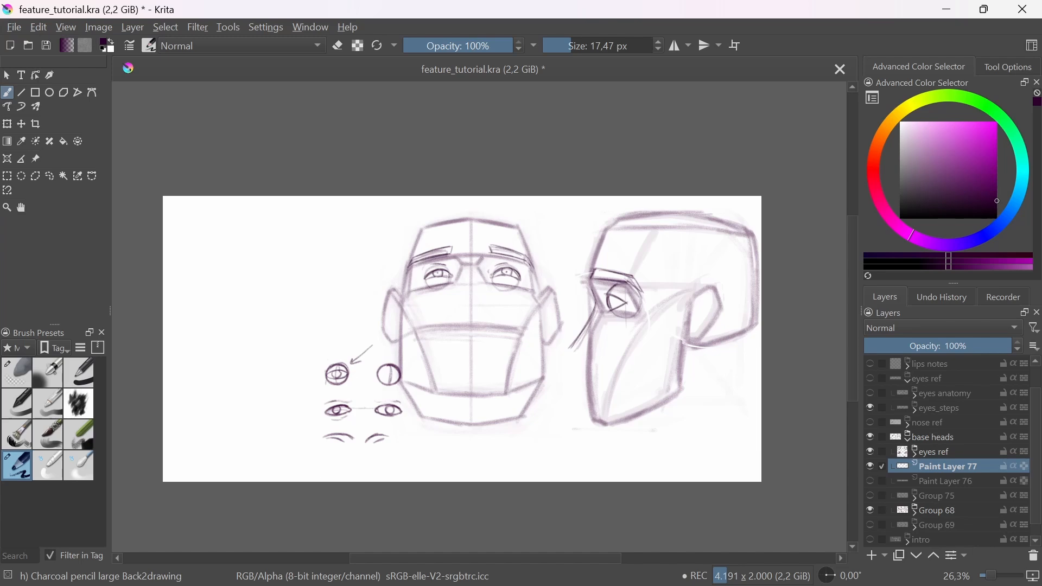
Step: Fade the lids and iris inside the left reference eyeball, and redraw the upper lid as a curve reaching past the outer edge
drag(346, 377, 401, 362)
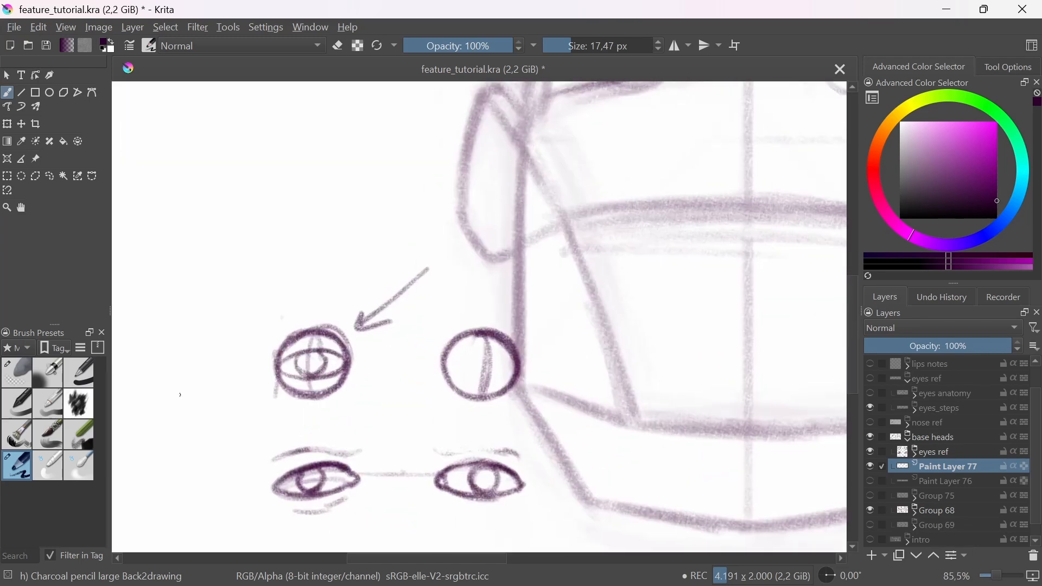
drag(244, 346, 266, 364)
click(19, 384)
mouse_move(268, 356)
mouse_down()
mouse_move(353, 367)
mouse_move(311, 349)
mouse_move(346, 366)
mouse_move(300, 373)
mouse_up()
click(19, 456)
mouse_move(275, 358)
mouse_down()
mouse_move(315, 349)
mouse_move(265, 374)
mouse_move(357, 372)
mouse_up()
click(19, 375)
click(21, 462)
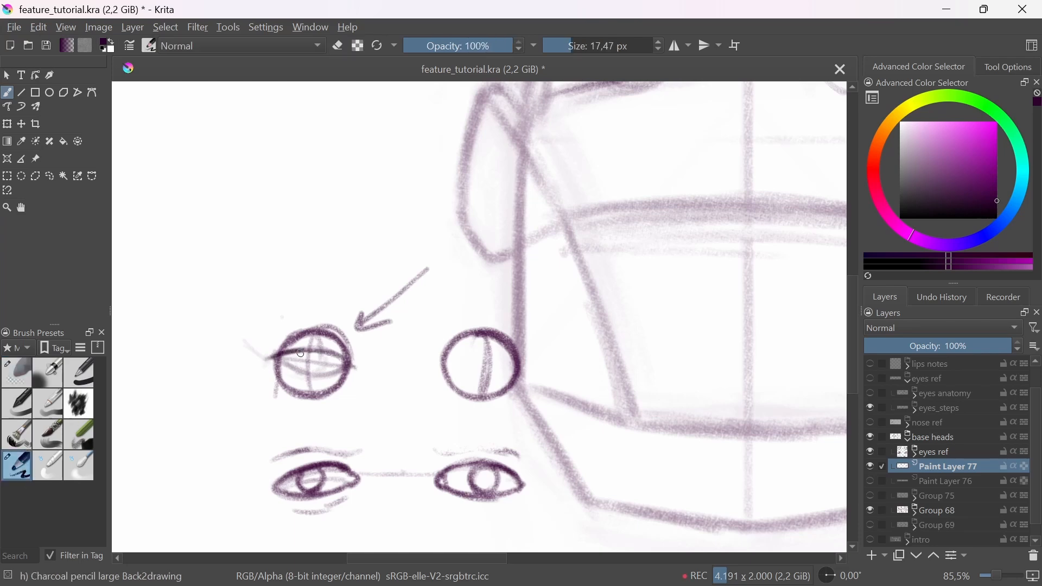
Step: Redraw the lower lid and the iris inside the left reference eyeball
drag(280, 361, 303, 373)
drag(271, 305, 270, 339)
drag(265, 332, 274, 333)
key(ctrl+z)
key(ctrl+z)
drag(305, 371, 347, 366)
mouse_move(305, 356)
mouse_down()
mouse_move(315, 374)
mouse_move(327, 356)
mouse_move(313, 375)
mouse_move(314, 352)
mouse_move(338, 360)
mouse_move(377, 443)
mouse_up()
drag(349, 381, 351, 367)
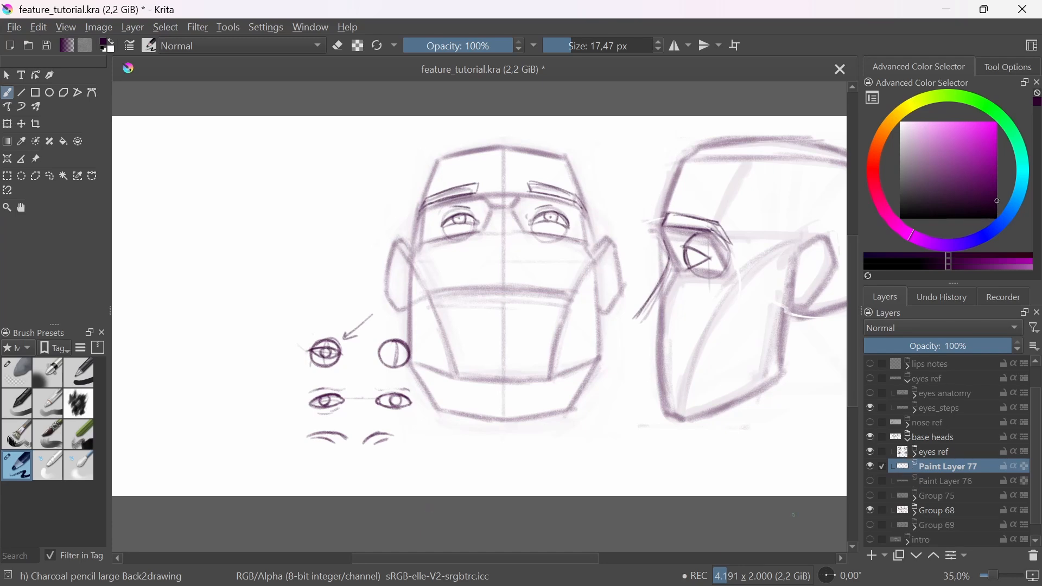
Step: Hide the base heads group and show the eyes ref group with only its eyes anatomy drawings visible
drag(860, 453, 870, 451)
click(920, 438)
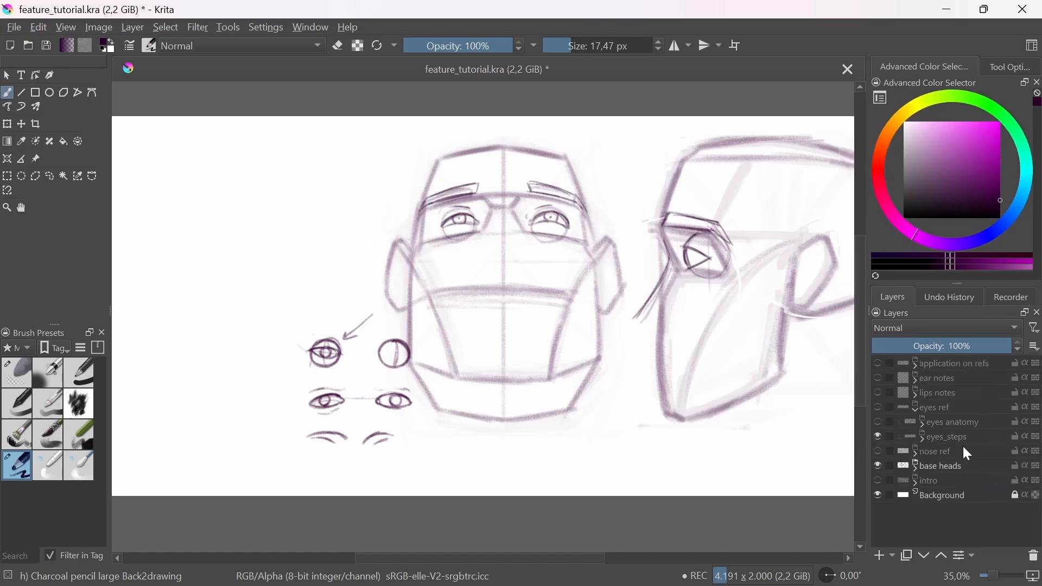
click(878, 466)
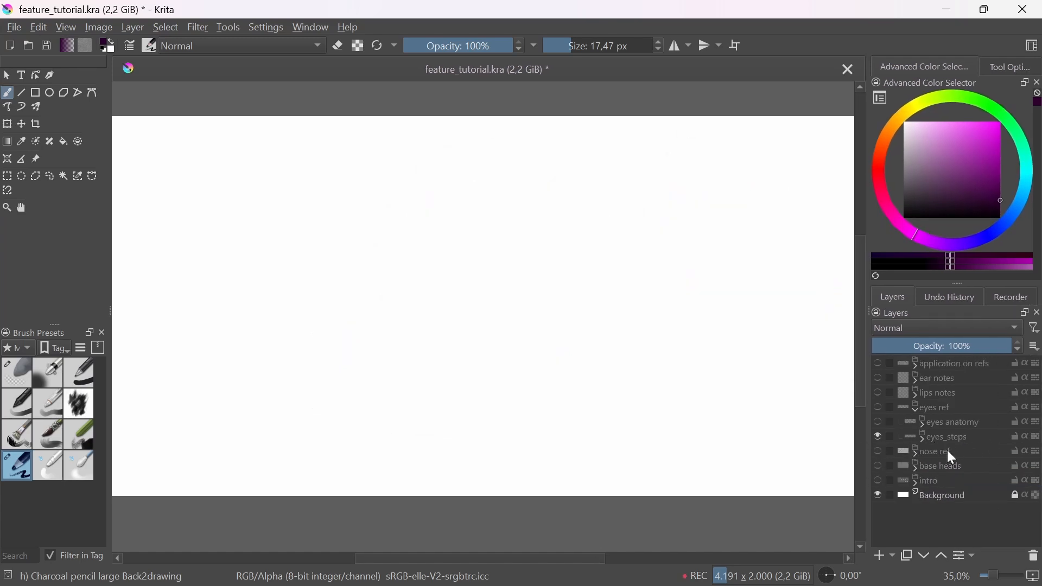
click(882, 407)
scroll(644, 358, down, 2)
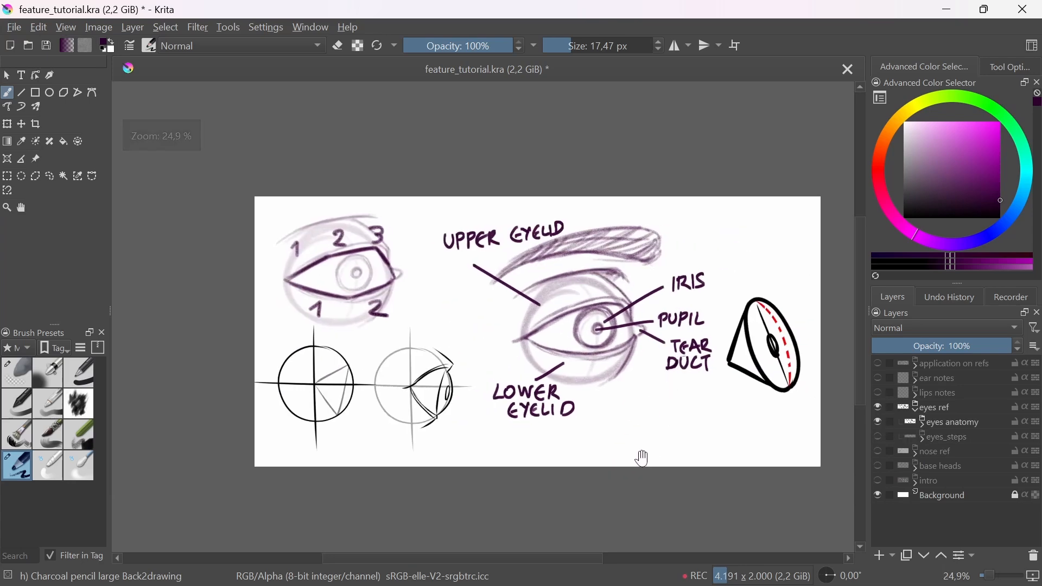
scroll(645, 459, up, 2)
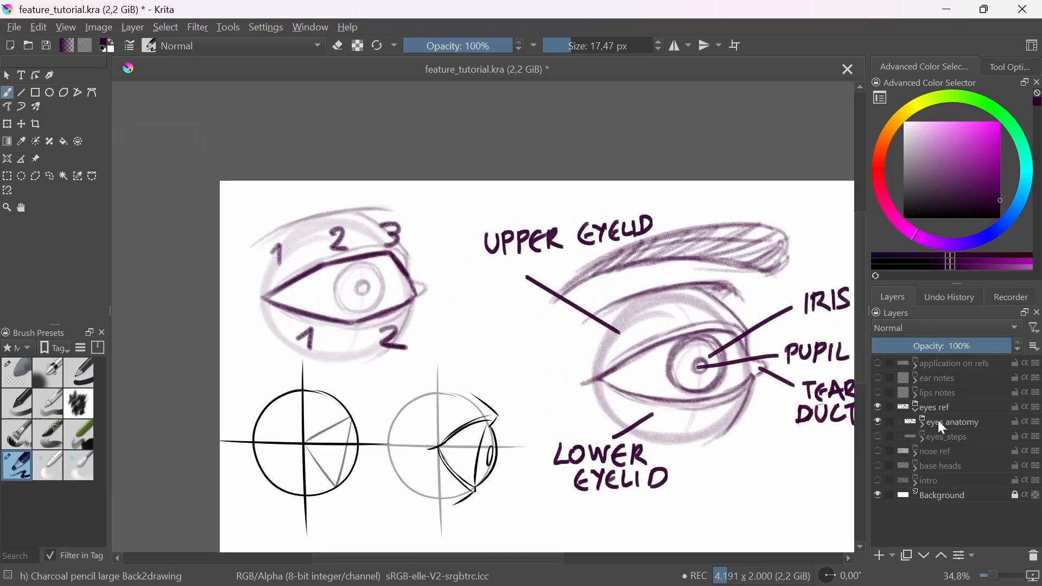
Step: Set the brush size to 22,52 px and add a paint layer above Group 63 in the eyes anatomy group
click(923, 423)
click(946, 438)
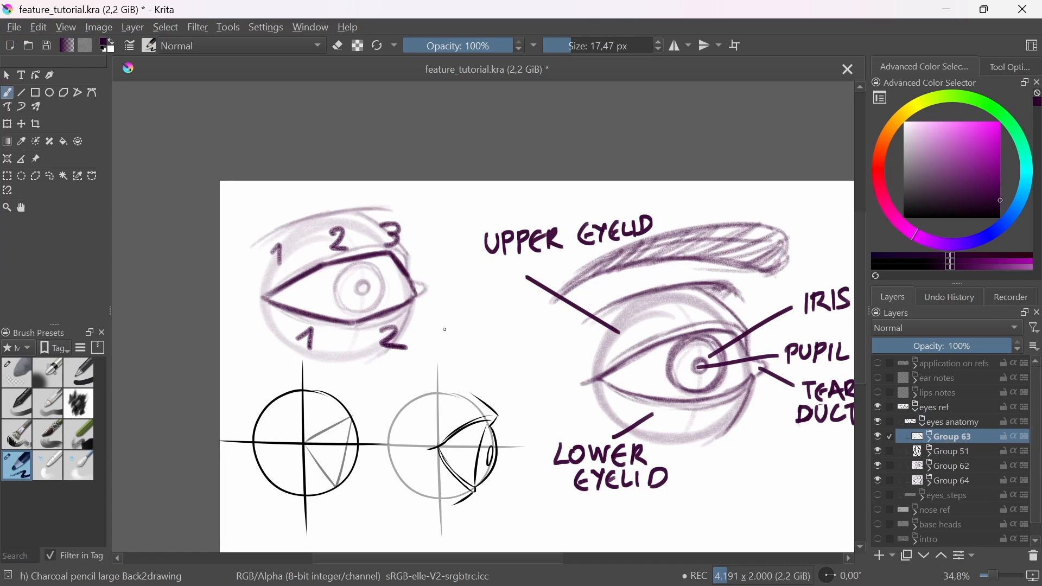
scroll(409, 264, up, 3)
drag(190, 319, 193, 318)
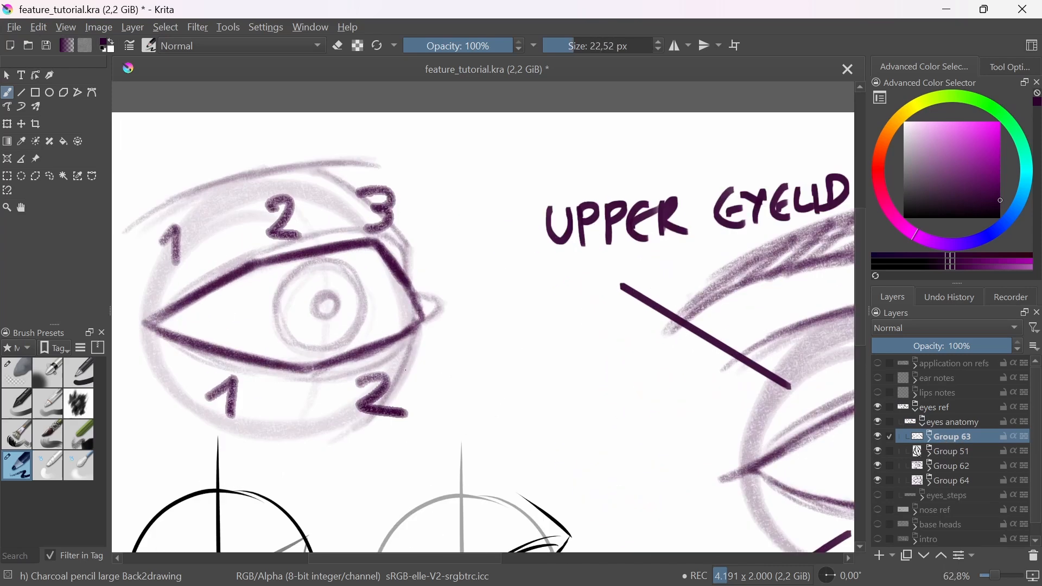
click(958, 423)
click(954, 437)
click(878, 556)
drag(454, 449, 549, 447)
drag(276, 327, 490, 288)
key(ctrl+z)
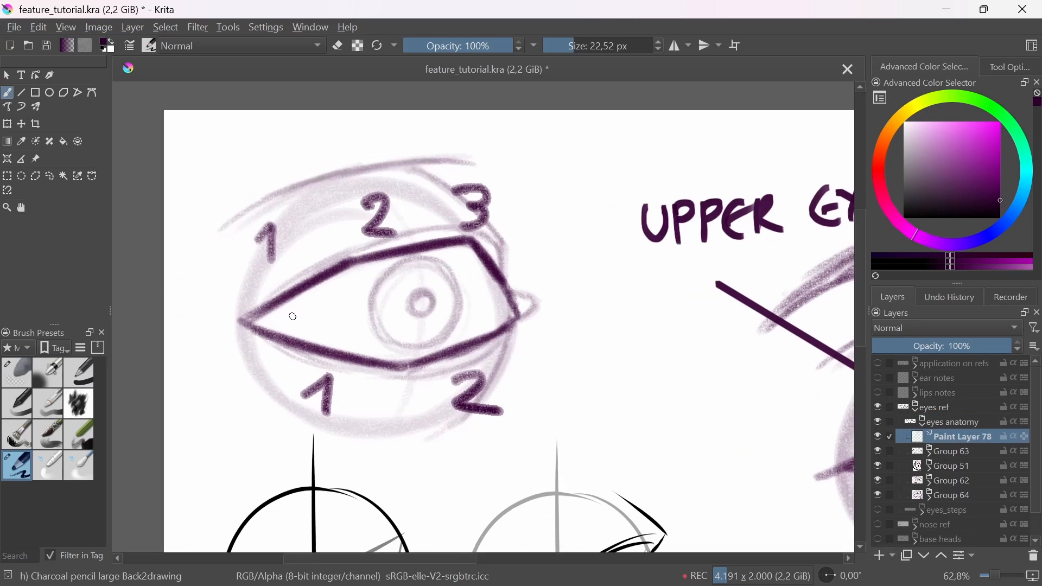
drag(283, 323, 502, 275)
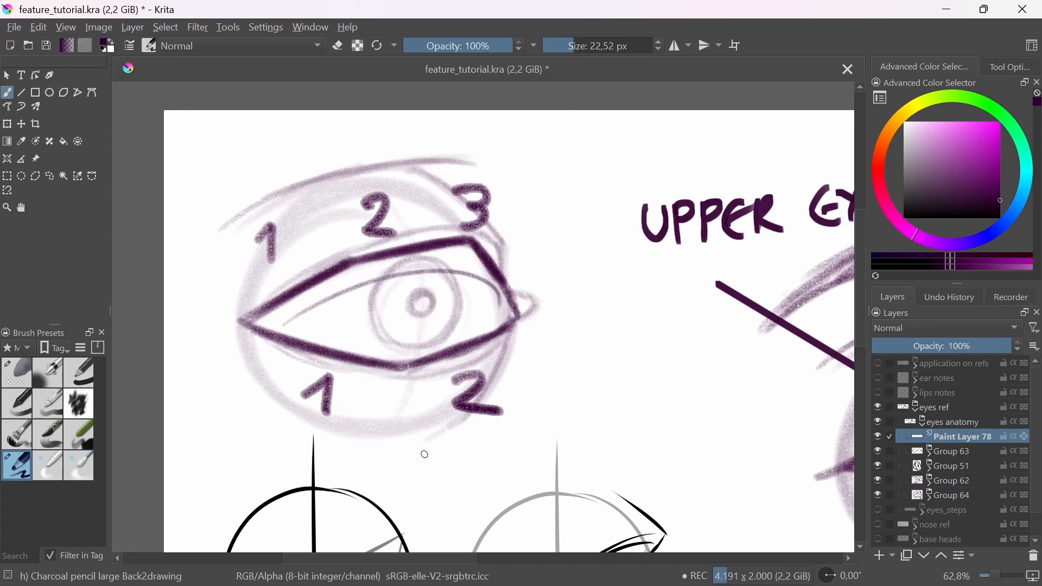
drag(423, 456, 542, 461)
mouse_move(554, 399)
mouse_down()
mouse_move(531, 356)
mouse_move(537, 393)
mouse_up()
ctrl+drag(353, 266, 357, 216)
key(ctrl+z)
Step: Divide the numbered eye's upper eyelid into three planes with straight lines from the lid corners up to the crease
drag(295, 193, 321, 293)
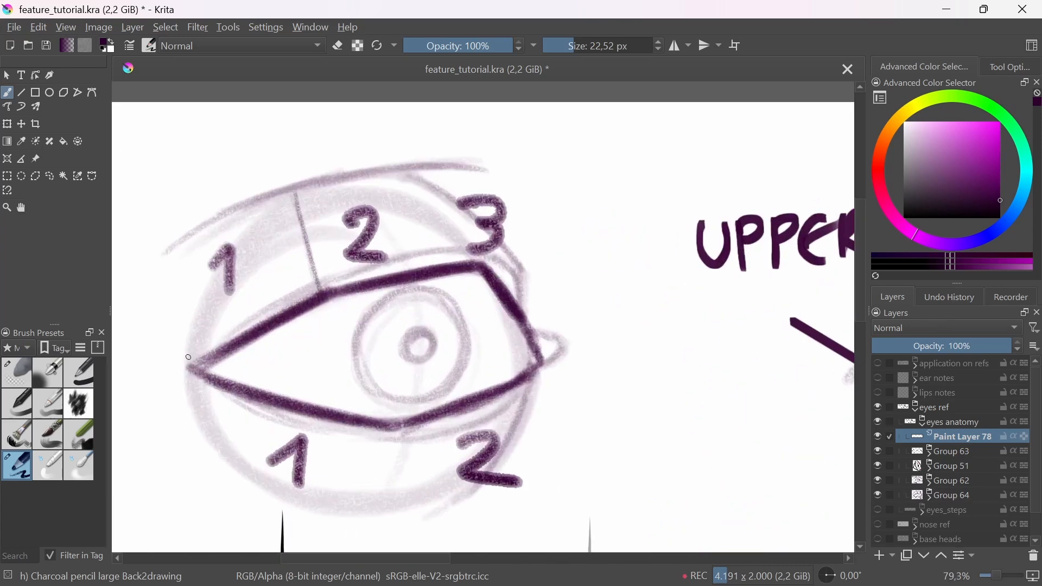
mouse_move(189, 357)
mouse_down()
mouse_move(201, 281)
mouse_move(191, 317)
mouse_move(266, 224)
mouse_move(250, 205)
mouse_move(283, 190)
mouse_move(318, 307)
mouse_move(319, 189)
mouse_move(418, 173)
mouse_up()
mouse_move(317, 182)
mouse_down()
mouse_move(411, 179)
mouse_move(477, 261)
mouse_up()
mouse_move(425, 172)
mouse_down()
mouse_move(493, 217)
mouse_move(518, 256)
mouse_up()
drag(509, 228, 550, 340)
mouse_move(510, 187)
mouse_down()
mouse_move(544, 256)
mouse_move(549, 343)
mouse_up()
Step: Reinforce the upper eyelid's top edge and draw four short lines radiating outward from its plane corners
drag(458, 326, 517, 272)
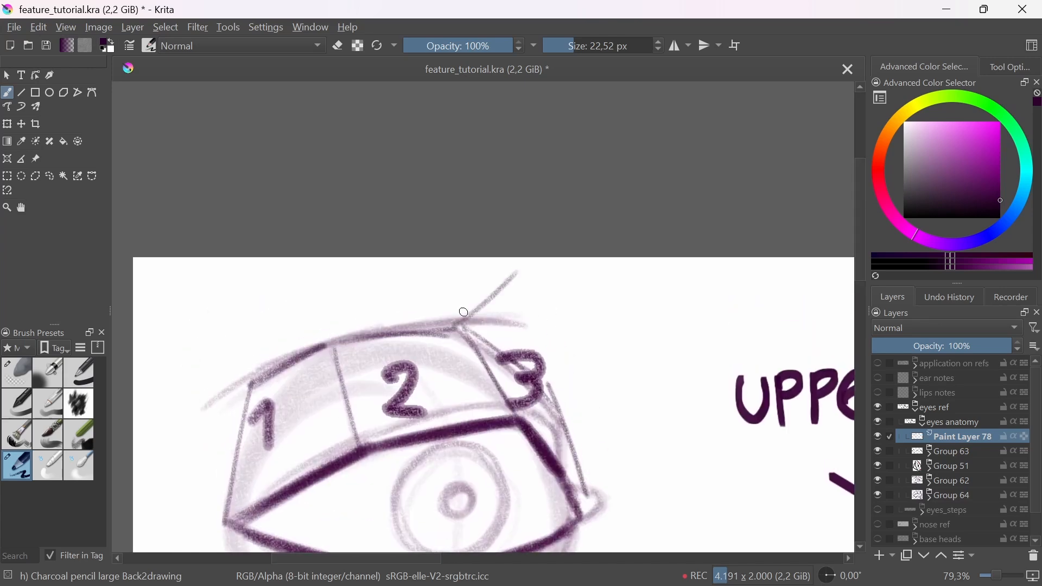
drag(523, 349, 607, 285)
drag(428, 326, 321, 341)
drag(302, 280, 325, 338)
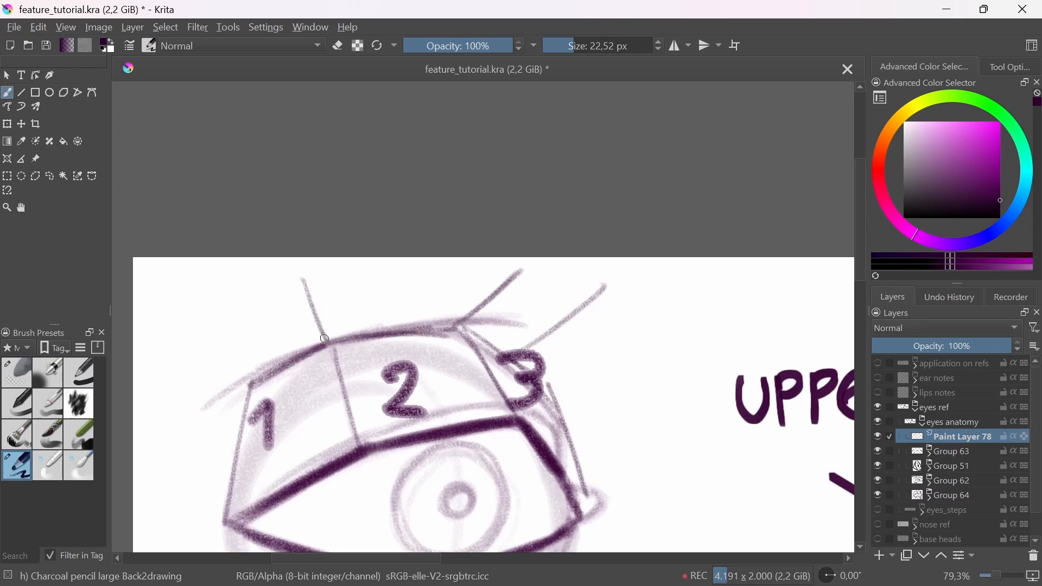
drag(193, 348, 251, 384)
Step: Divide the numbered eye's lower eyelid into two planes and outline its underside with straight segments
scroll(432, 368, down, 3)
scroll(379, 454, up, 2)
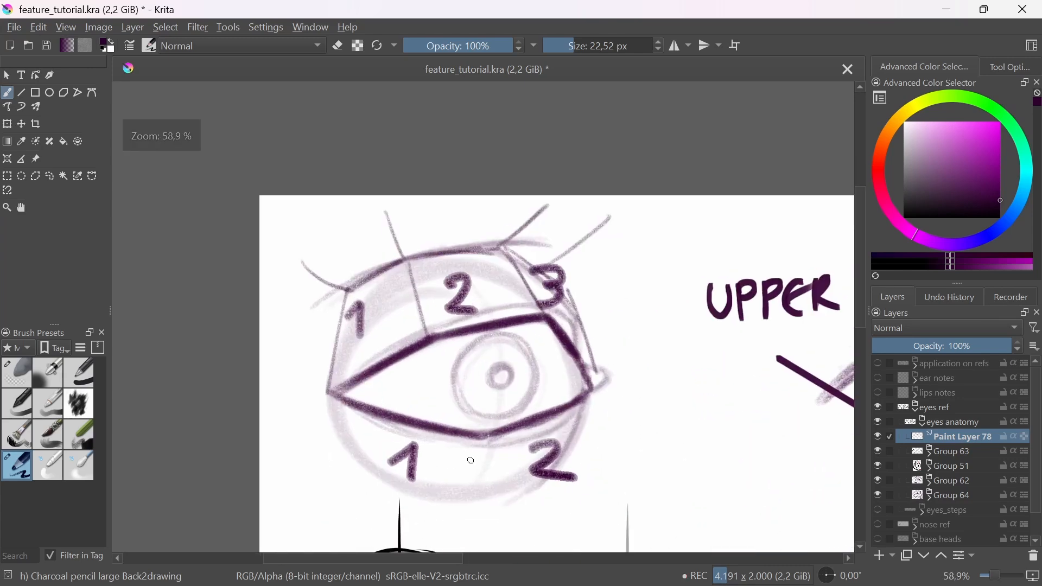
drag(487, 434, 465, 499)
drag(591, 396, 551, 467)
mouse_move(464, 500)
mouse_down()
mouse_move(555, 463)
mouse_move(476, 497)
mouse_up()
mouse_move(329, 395)
mouse_down()
mouse_move(341, 433)
mouse_move(463, 504)
mouse_up()
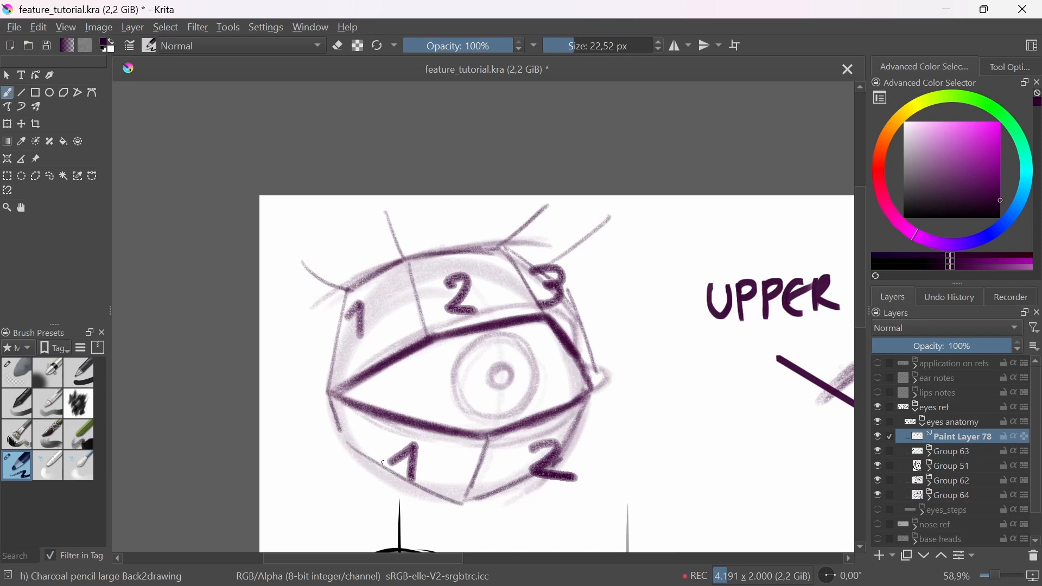
drag(381, 461, 433, 491)
Step: Outline the small rounded tear duct at the inner corner of the numbered eye
mouse_move(579, 433)
mouse_down()
mouse_move(641, 468)
mouse_move(616, 471)
mouse_up()
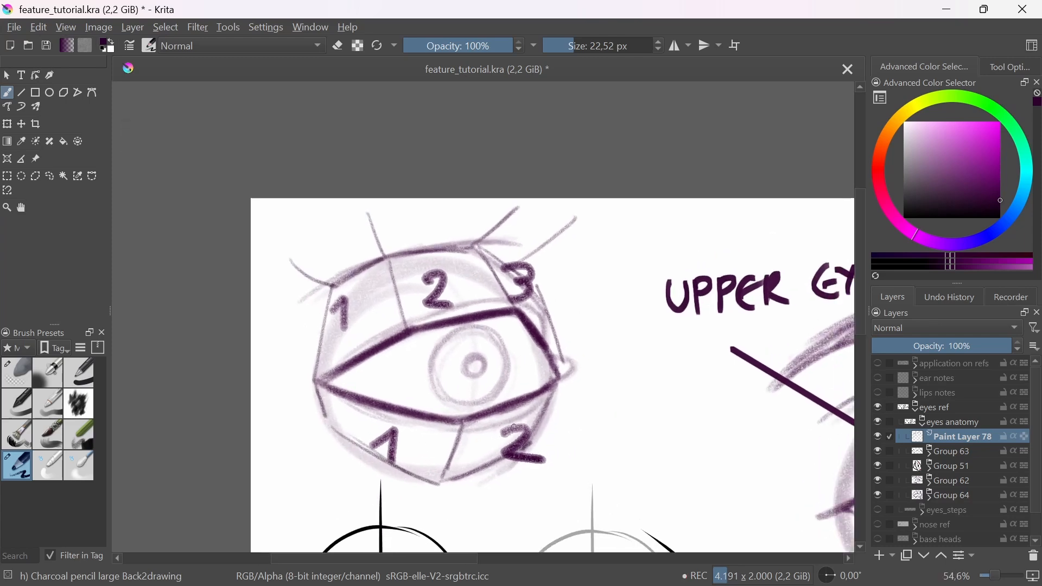
drag(569, 428, 551, 374)
drag(545, 308, 563, 319)
drag(559, 317, 540, 336)
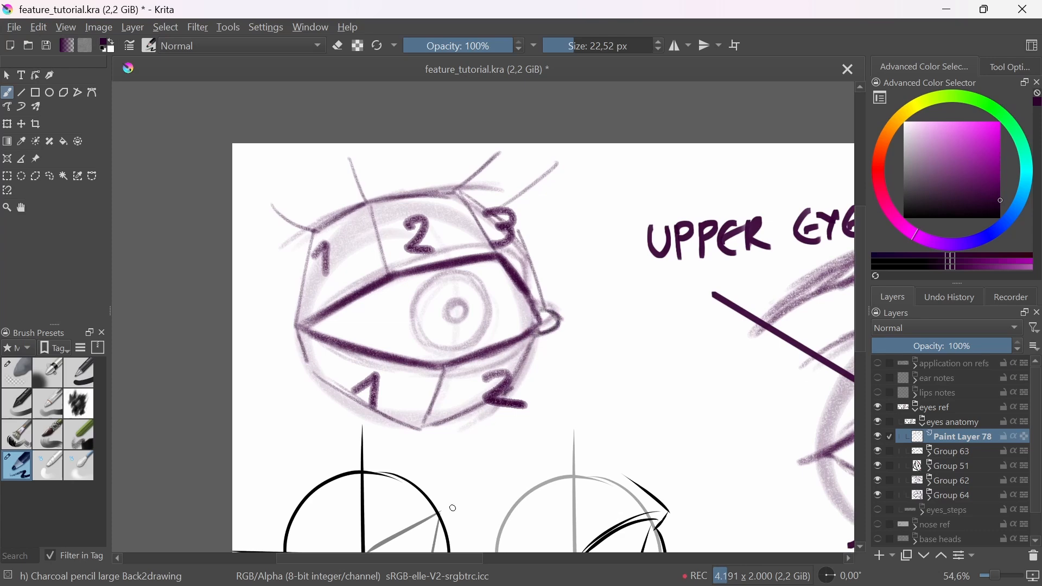
drag(582, 461, 567, 422)
mouse_move(588, 383)
mouse_down()
mouse_move(662, 432)
mouse_move(533, 422)
mouse_move(630, 431)
mouse_up()
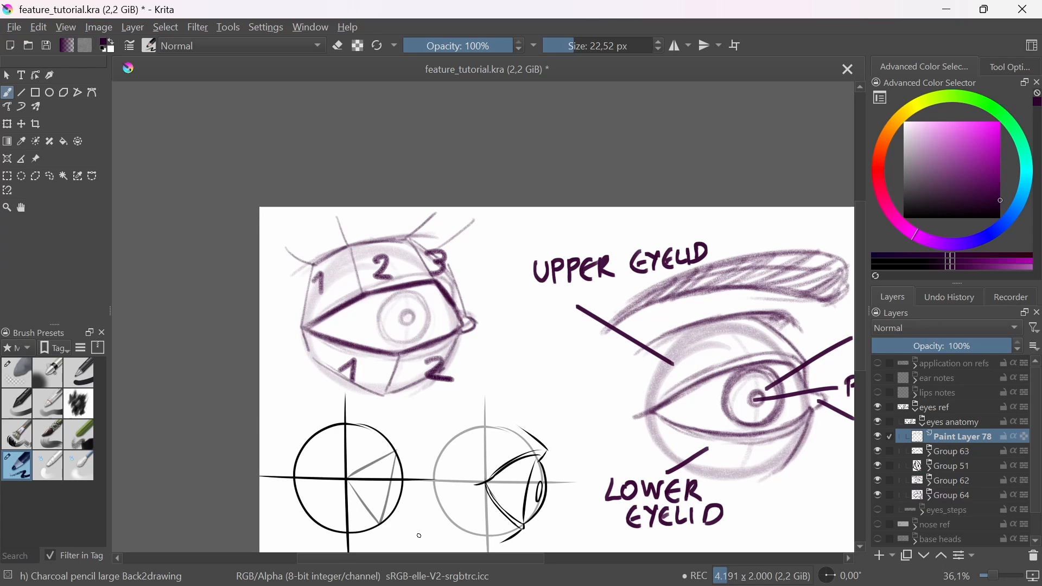
Step: Draw a slanted downward arrow beside the left profile eyeball diagram and trace its upper and lower lid edges
drag(630, 434, 498, 382)
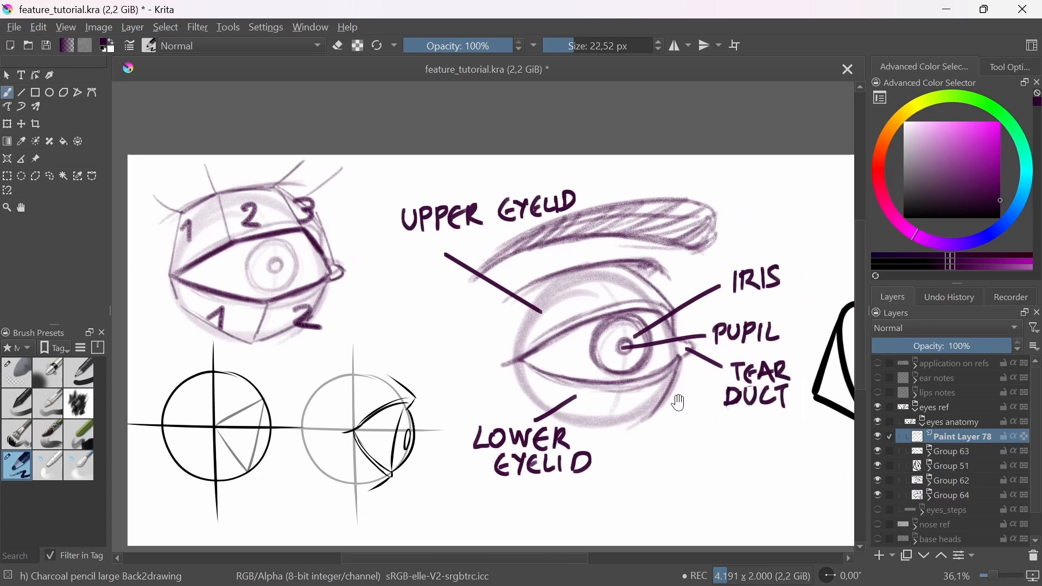
mouse_move(645, 424)
mouse_down()
mouse_move(628, 425)
mouse_move(706, 388)
mouse_up()
drag(489, 442, 503, 434)
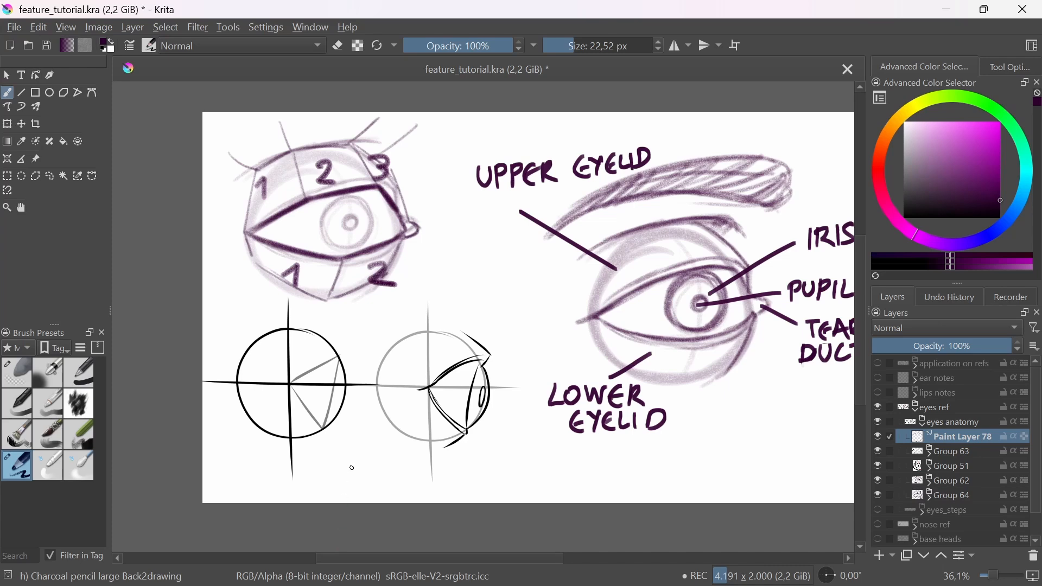
scroll(328, 401, up, 2)
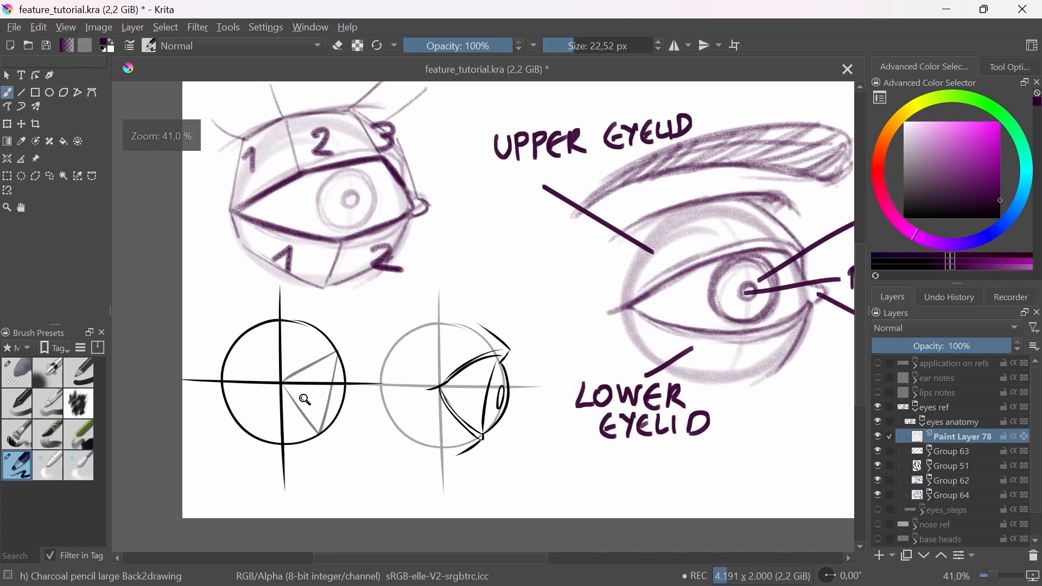
drag(374, 322, 332, 467)
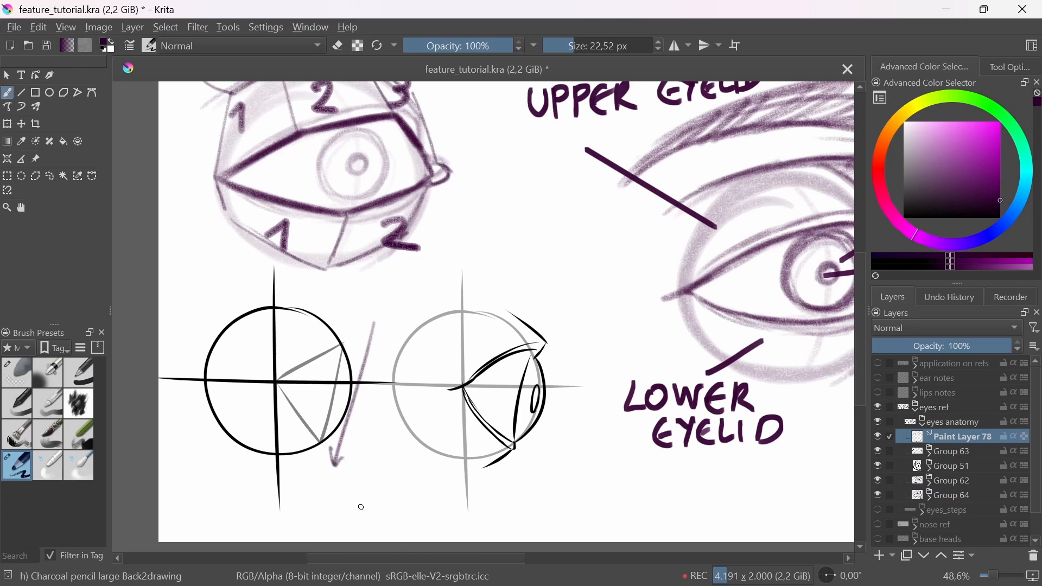
mouse_move(278, 380)
mouse_down()
mouse_move(349, 346)
mouse_move(285, 377)
mouse_move(356, 345)
mouse_up()
drag(292, 303, 349, 344)
drag(277, 387, 321, 443)
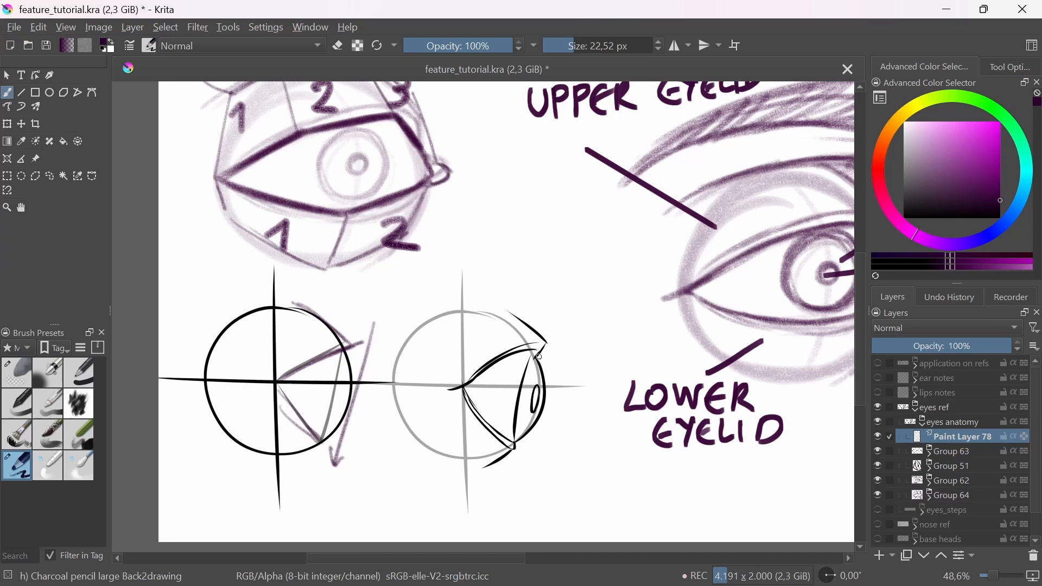
Step: Mark the upper lid's front corner on the second profile eyeball diagram with a small arrow and curve
mouse_move(569, 315)
mouse_down()
mouse_move(550, 340)
mouse_move(573, 354)
mouse_move(559, 365)
mouse_up()
scroll(574, 378, down, 1)
mouse_move(615, 428)
mouse_down()
mouse_move(583, 438)
mouse_move(582, 450)
mouse_up()
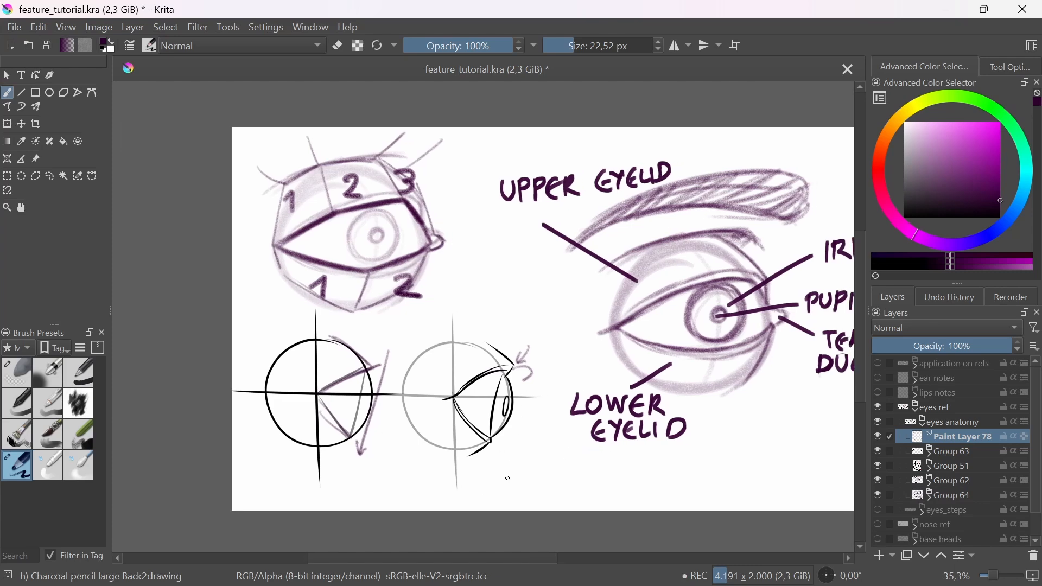
Step: Retrace the eyeball contour around the upper and lower eyelids of the labelled eye, including the lid edges
scroll(368, 408, up, 1)
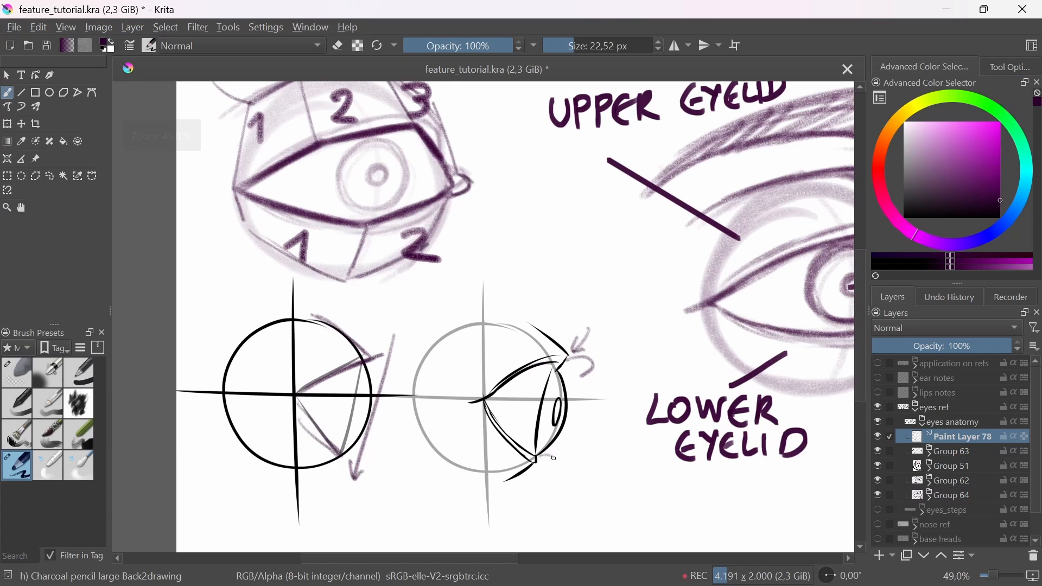
scroll(547, 463, down, 2)
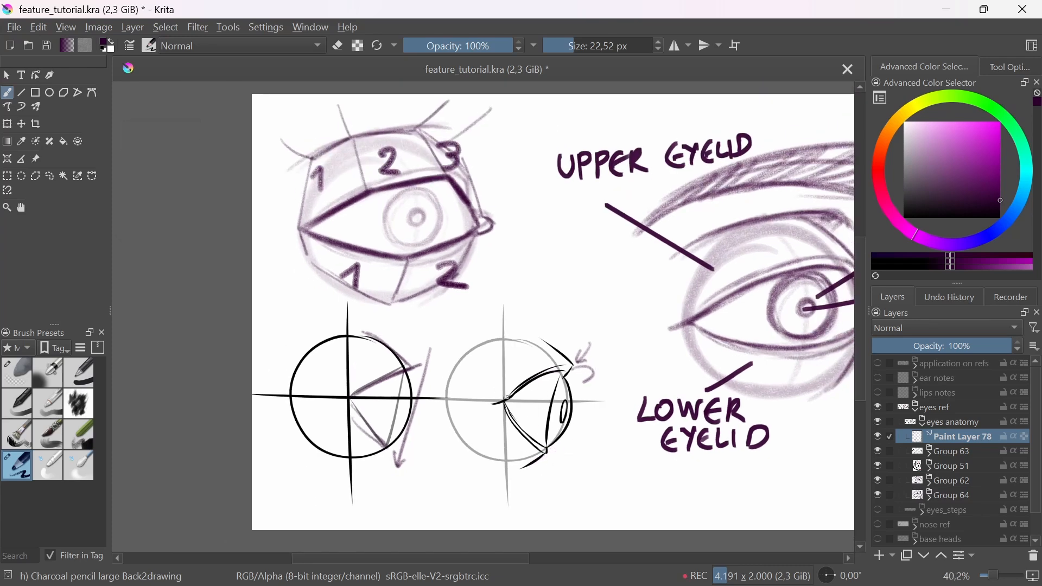
drag(679, 379, 529, 398)
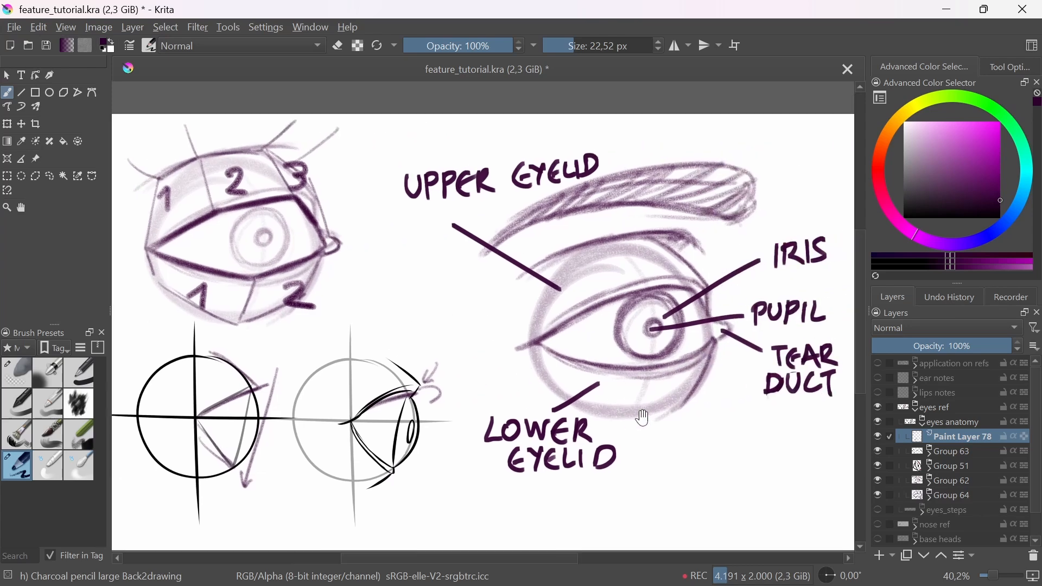
drag(643, 417, 613, 422)
scroll(646, 376, down, 2)
drag(713, 426, 630, 448)
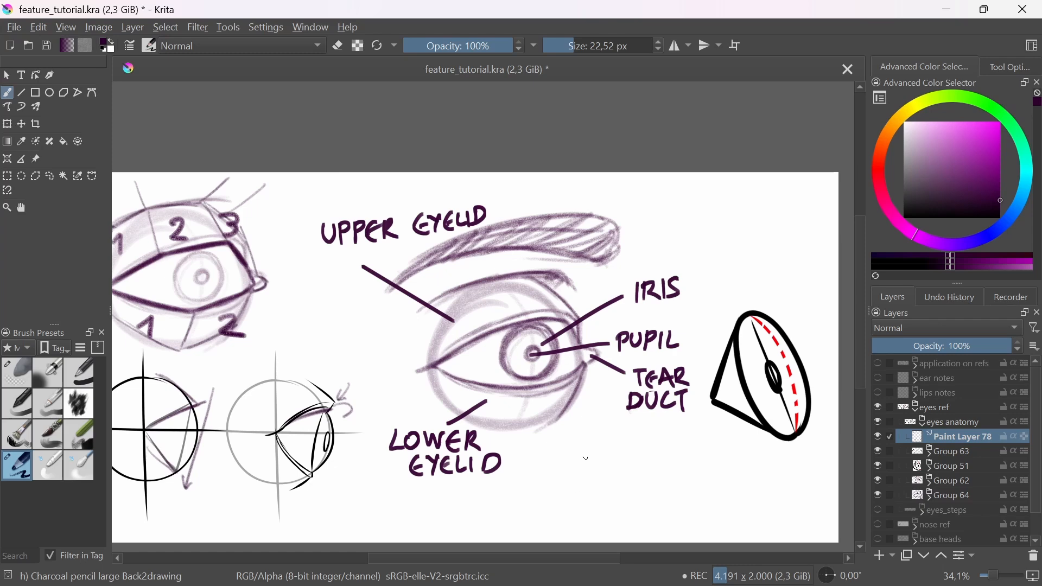
mouse_move(468, 294)
mouse_down()
mouse_move(426, 343)
mouse_move(453, 395)
mouse_up()
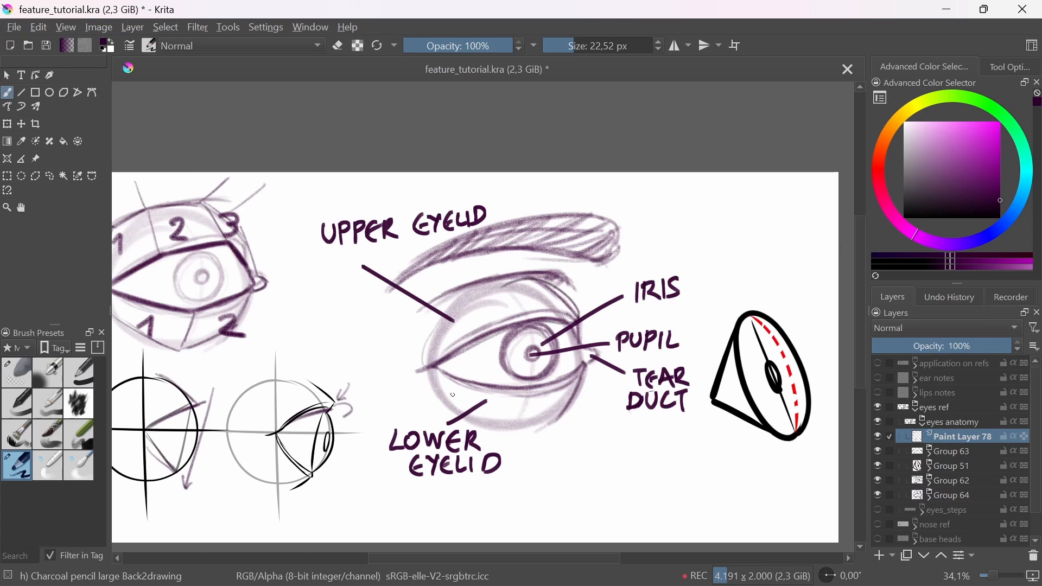
mouse_move(438, 316)
mouse_down()
mouse_move(425, 349)
mouse_move(564, 315)
mouse_up()
mouse_move(434, 370)
mouse_down()
mouse_move(436, 391)
mouse_move(574, 379)
mouse_up()
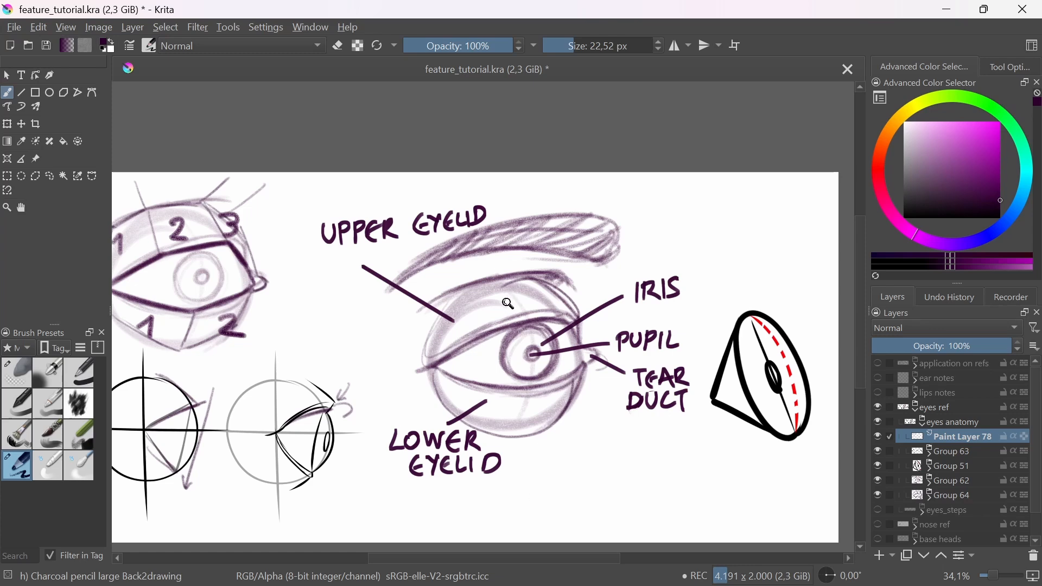
Step: Divide the labelled eye's upper eyelid into three planes and its lower eyelid into two planes with short lines
key(ctrl+plus)
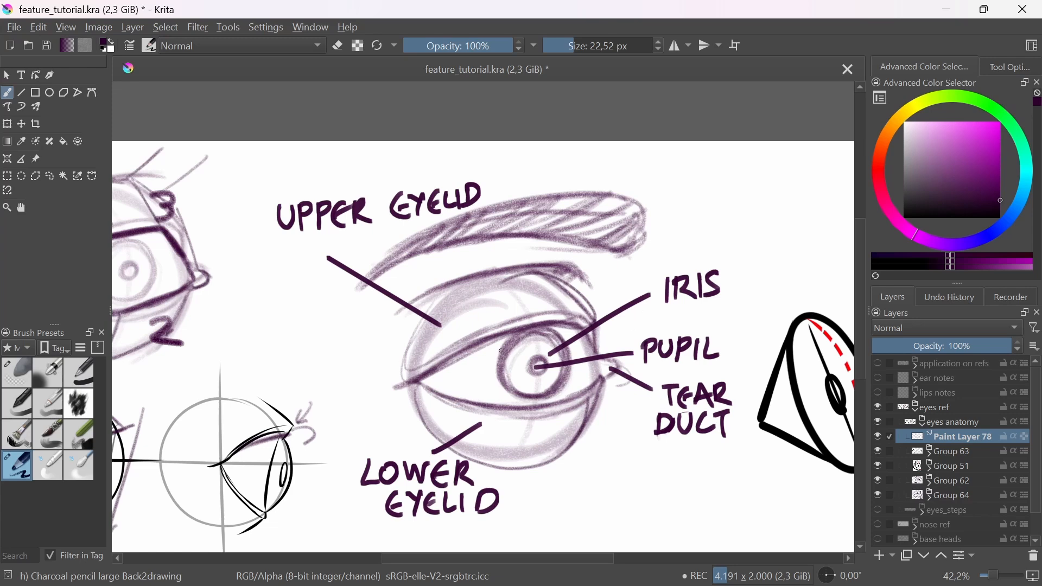
drag(491, 365, 540, 343)
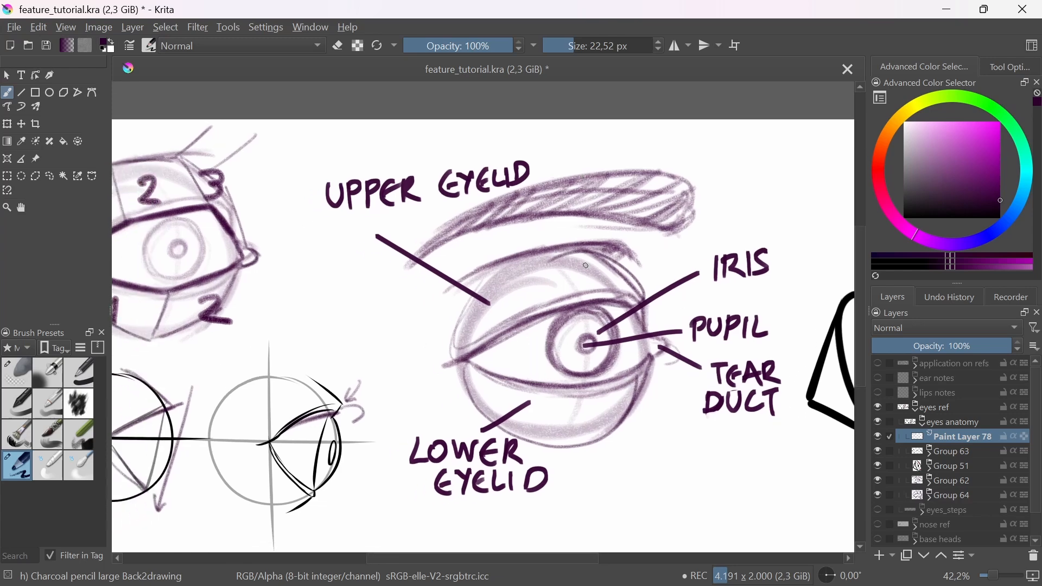
drag(584, 251, 612, 288)
mouse_move(529, 262)
mouse_down()
mouse_move(540, 307)
mouse_move(578, 247)
mouse_move(453, 351)
mouse_up()
mouse_move(585, 393)
mouse_down()
mouse_move(572, 441)
mouse_move(652, 371)
mouse_move(590, 440)
mouse_up()
drag(274, 353, 419, 374)
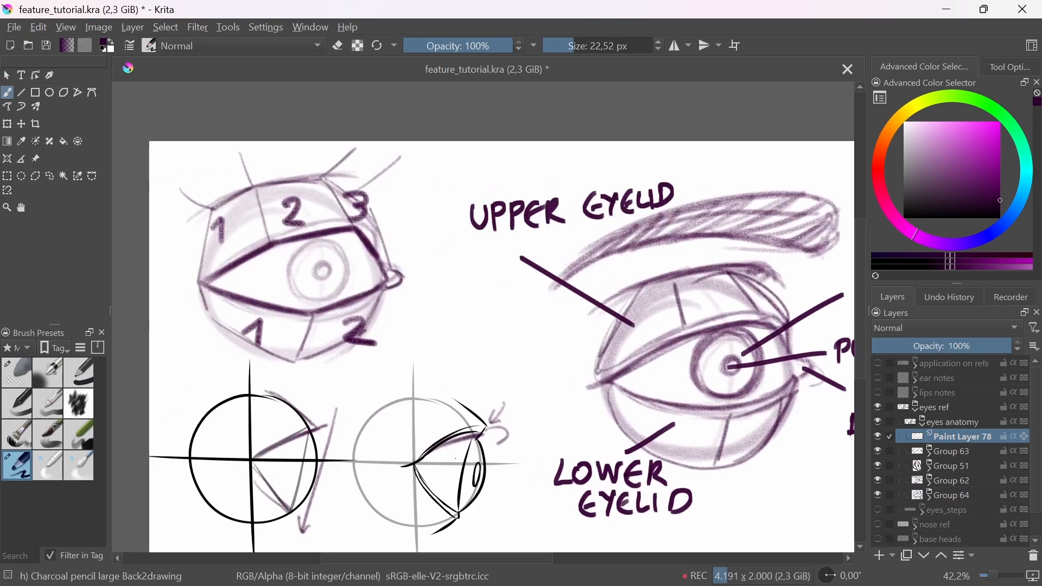
Step: Draw the thickness of the labelled eye's upper eyelid rim with a second line along its lower edge
drag(714, 438, 569, 446)
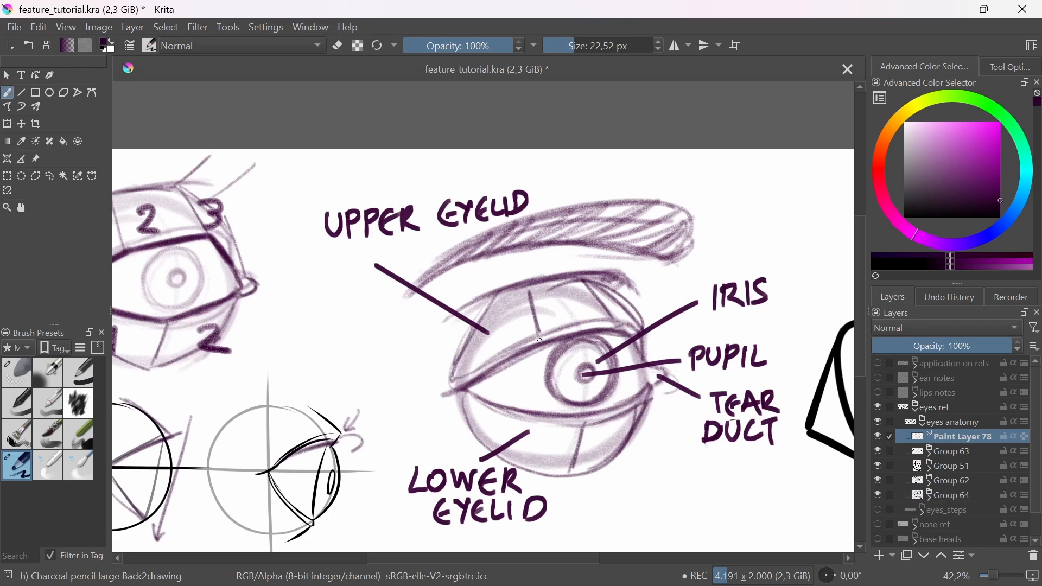
scroll(538, 404, up, 1)
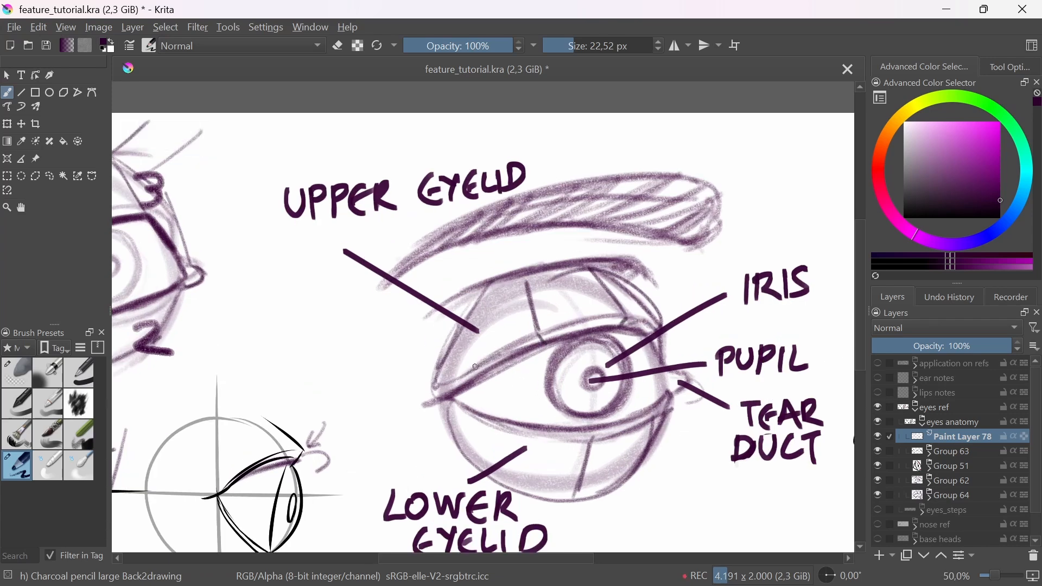
mouse_move(465, 372)
mouse_down()
mouse_move(591, 322)
mouse_move(660, 329)
mouse_up()
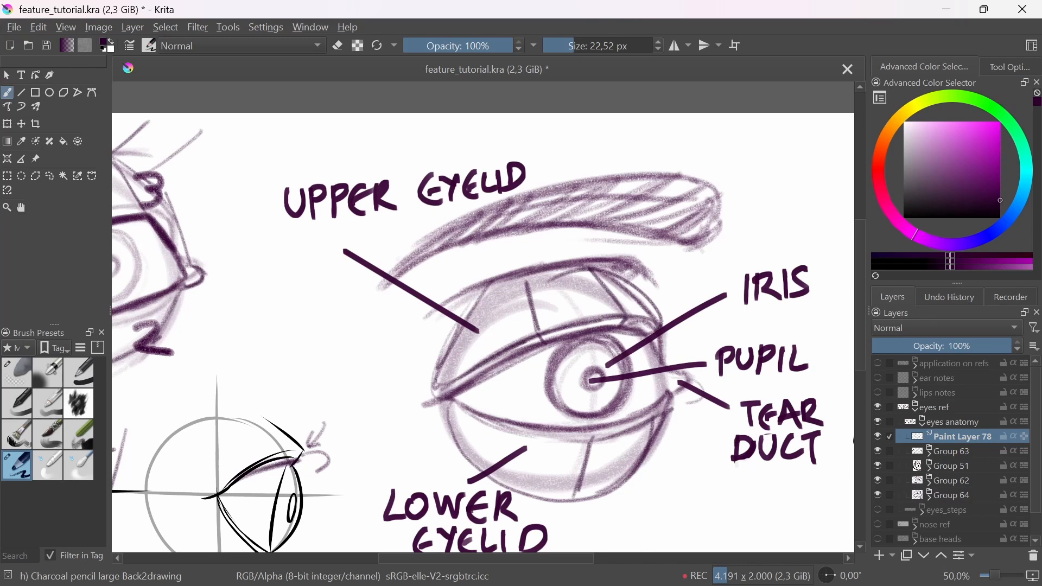
Step: Sketch a small separate diagram of the upper eyelid's three planes and rim thickness beside the labelled eye
mouse_move(325, 370)
mouse_down()
mouse_move(377, 372)
mouse_move(396, 327)
mouse_move(414, 323)
mouse_move(378, 382)
mouse_up()
mouse_move(430, 318)
mouse_down()
mouse_move(437, 337)
mouse_move(421, 366)
mouse_move(483, 357)
mouse_move(443, 363)
mouse_up()
drag(384, 384, 480, 359)
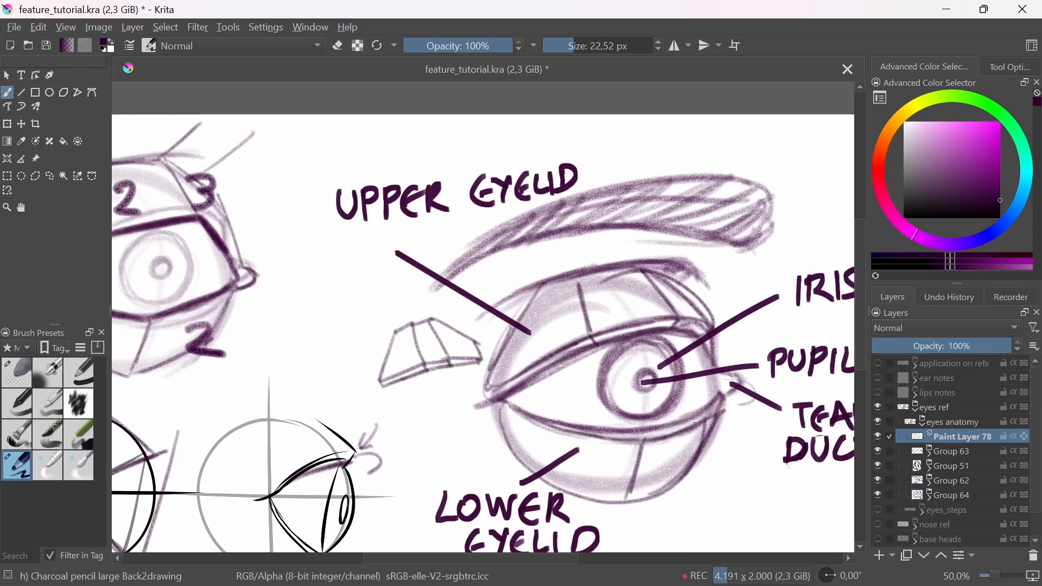
Step: Draw a slanted light-direction arrow near the eyebrow's inner end and hatch the lower eyelid's inner plane
mouse_move(716, 429)
mouse_down()
mouse_move(605, 411)
mouse_move(575, 432)
mouse_up()
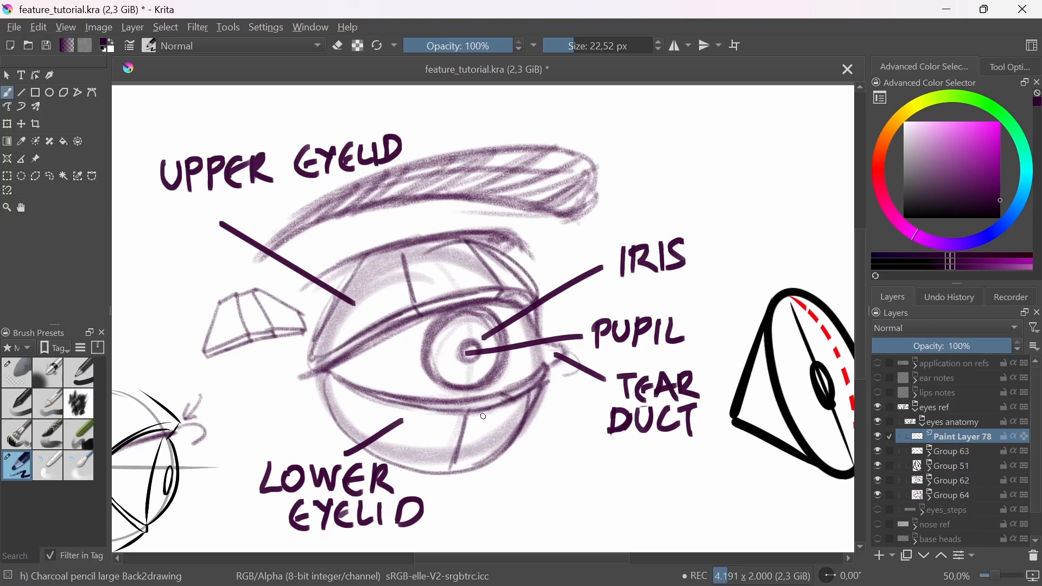
drag(464, 402, 466, 413)
mouse_move(631, 180)
mouse_down()
mouse_move(591, 245)
mouse_move(601, 236)
mouse_up()
mouse_move(472, 416)
mouse_down()
mouse_move(521, 415)
mouse_move(488, 442)
mouse_move(487, 465)
mouse_up()
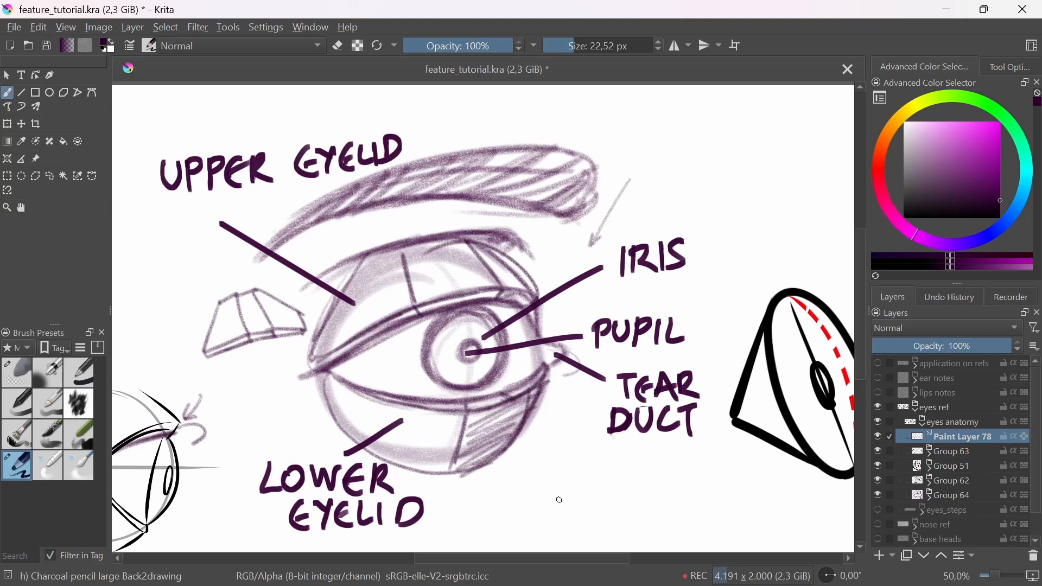
Step: Darken the slanted light-direction arrow and shade the upper part of the labelled eye's iris
drag(707, 459, 631, 466)
drag(625, 420, 627, 427)
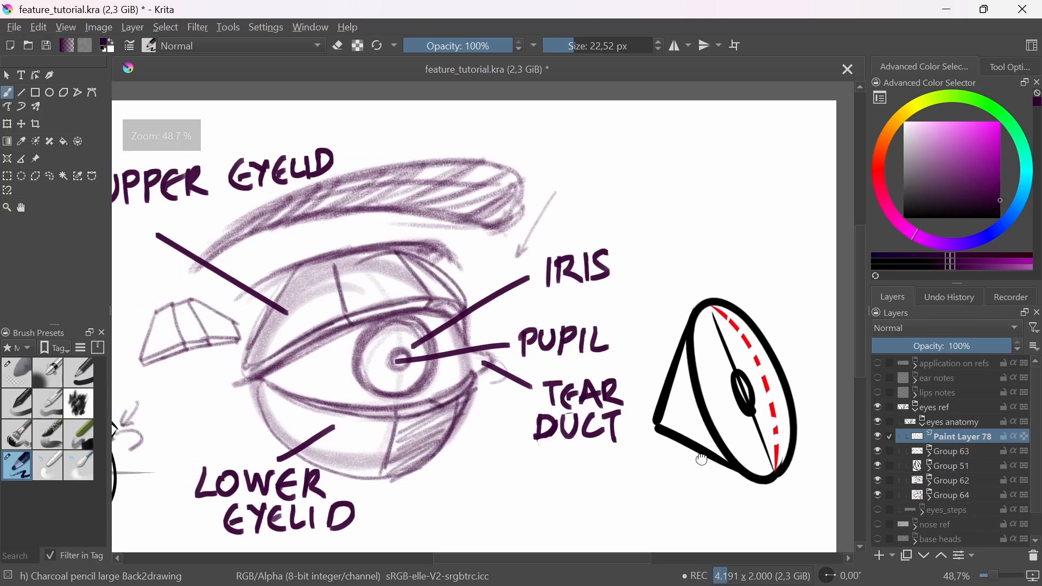
drag(749, 446, 664, 429)
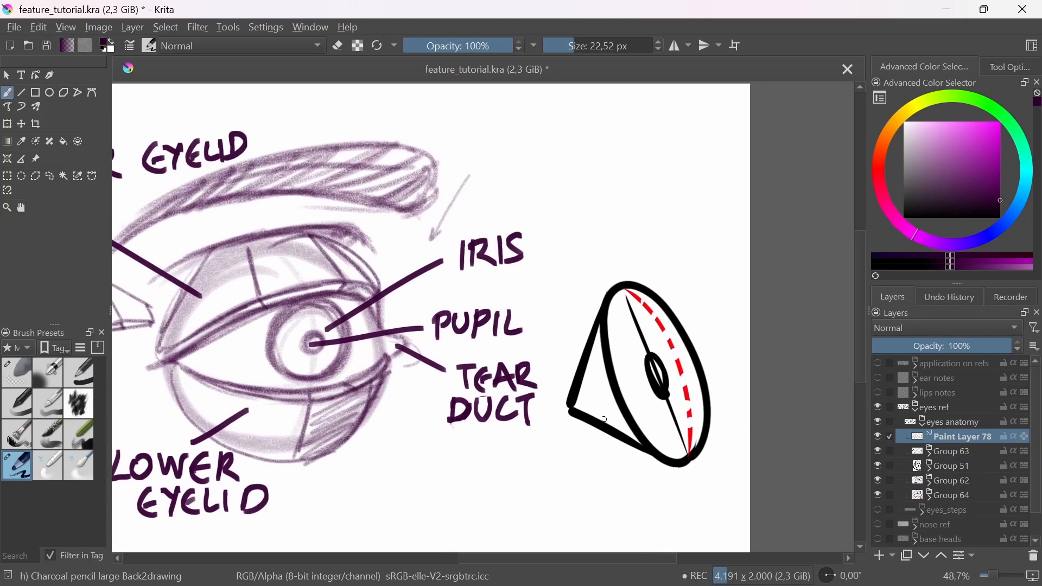
drag(351, 376, 460, 375)
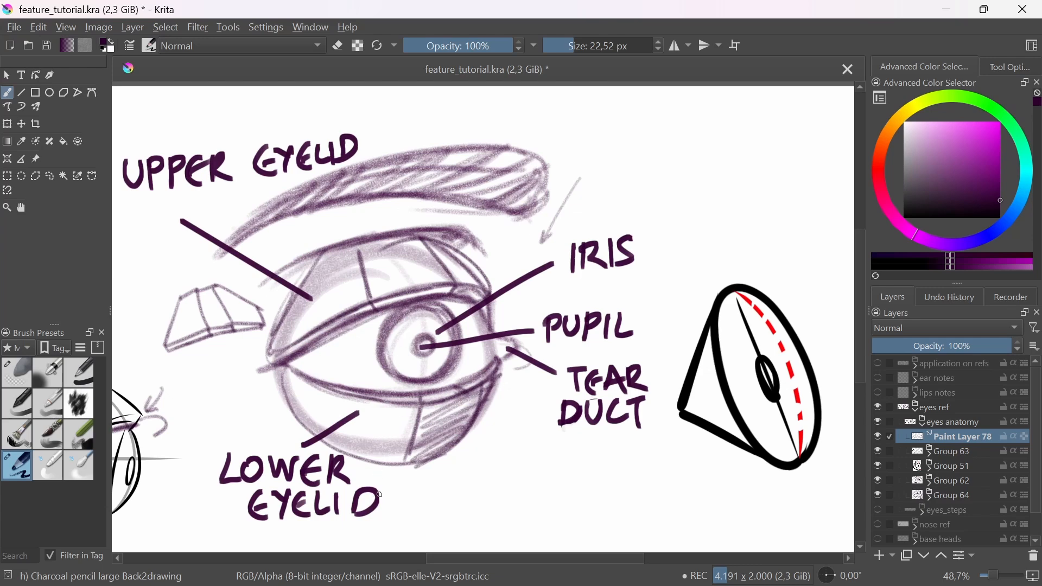
drag(586, 175, 541, 239)
drag(544, 417, 537, 419)
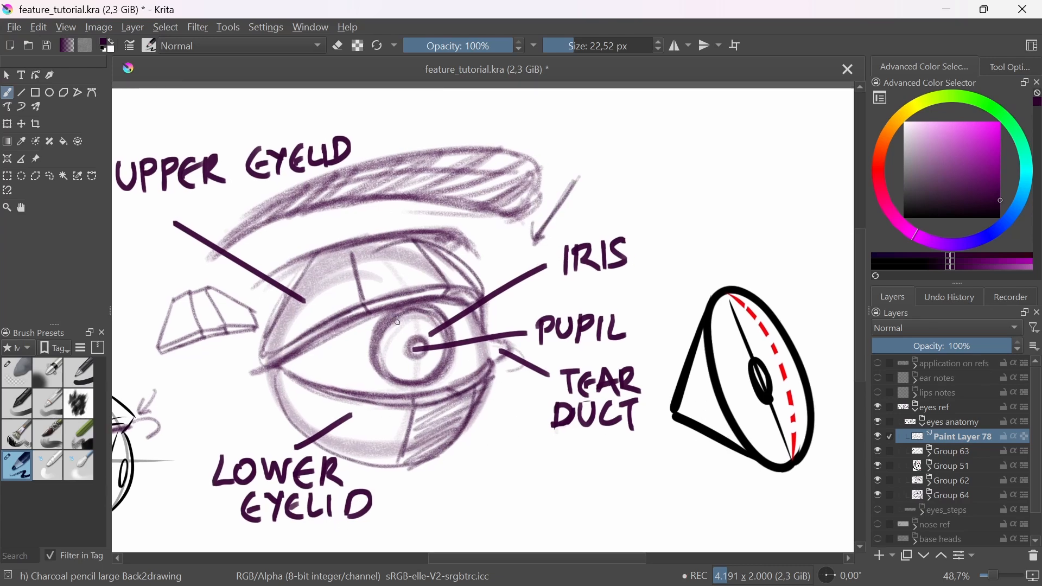
mouse_move(394, 326)
mouse_down()
mouse_move(434, 313)
mouse_move(408, 347)
mouse_move(445, 332)
mouse_up()
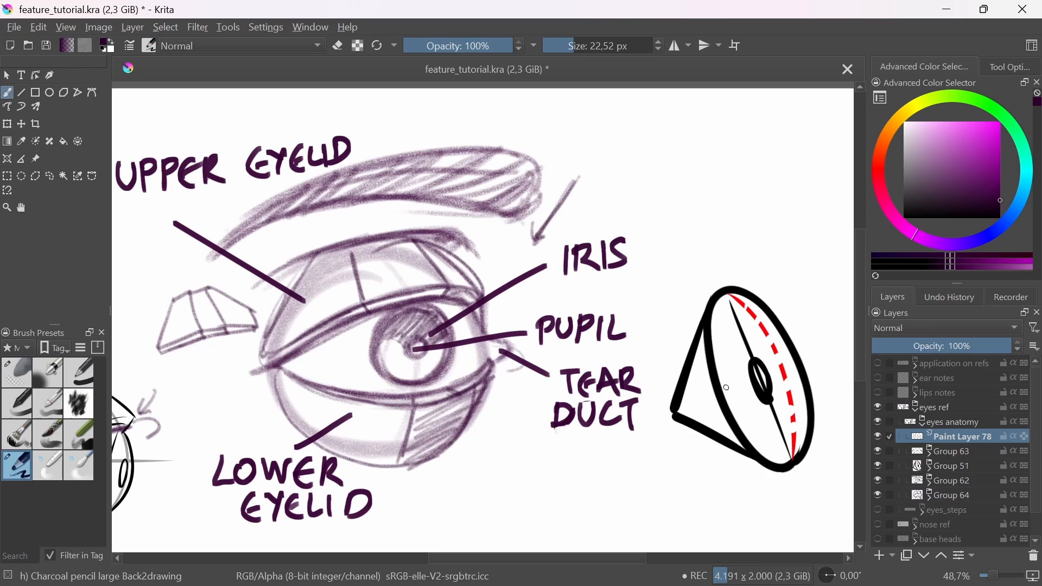
Step: Draw lines radiating from the pupil on the iris side-view diagram and fill in its pupil
drag(605, 476, 564, 440)
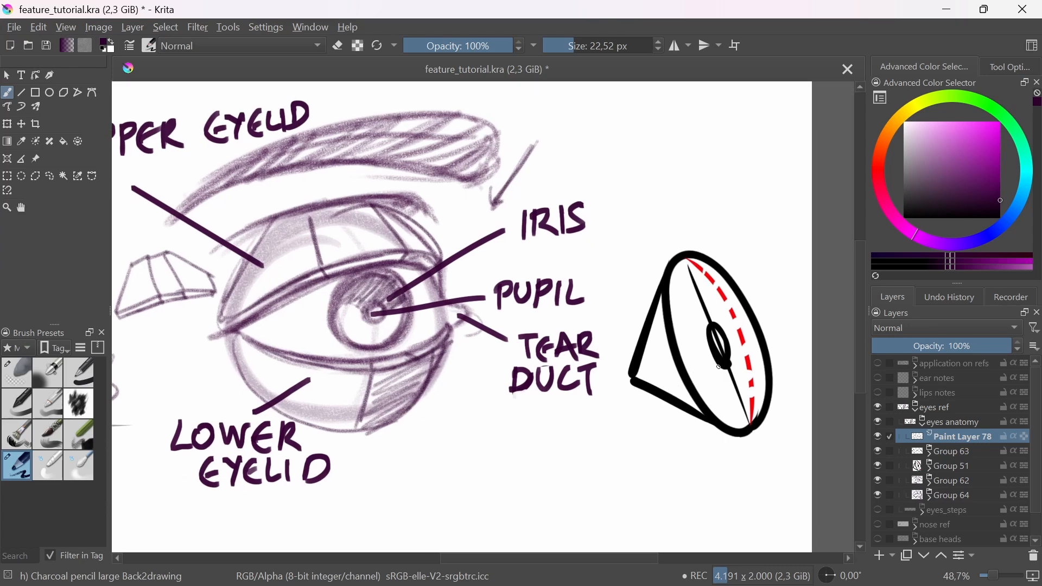
mouse_move(718, 367)
mouse_down()
mouse_move(706, 403)
mouse_move(745, 425)
mouse_up()
drag(709, 346, 669, 369)
drag(717, 322, 728, 281)
drag(732, 419, 708, 416)
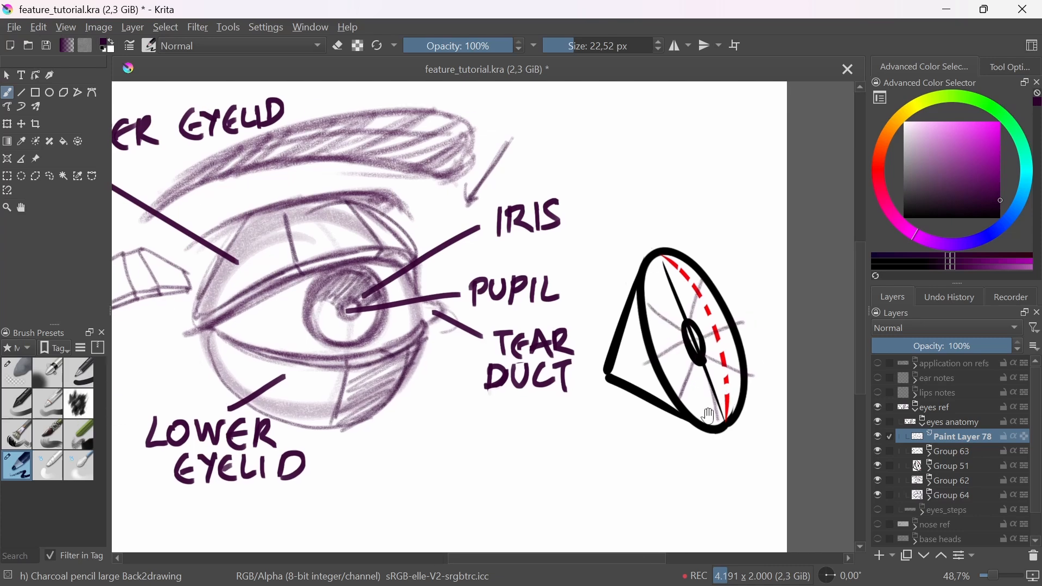
drag(695, 360, 691, 332)
Step: Remove the shading from the labelled eye's iris and switch to the soft eraser brush
drag(421, 398, 500, 400)
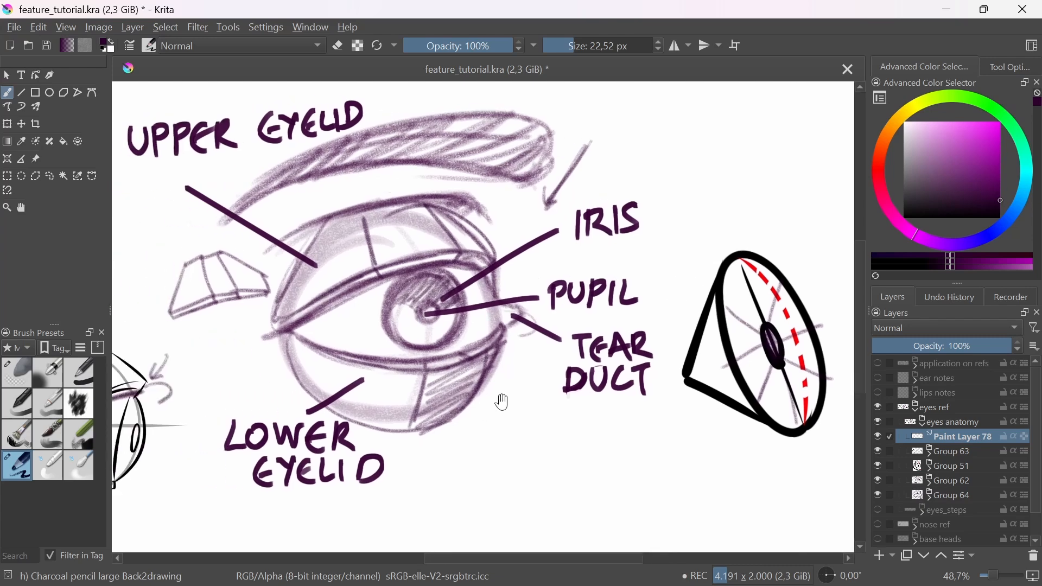
drag(425, 275, 430, 344)
mouse_move(432, 301)
mouse_down()
mouse_move(417, 323)
mouse_move(443, 302)
mouse_move(429, 321)
mouse_move(434, 296)
mouse_up()
click(17, 372)
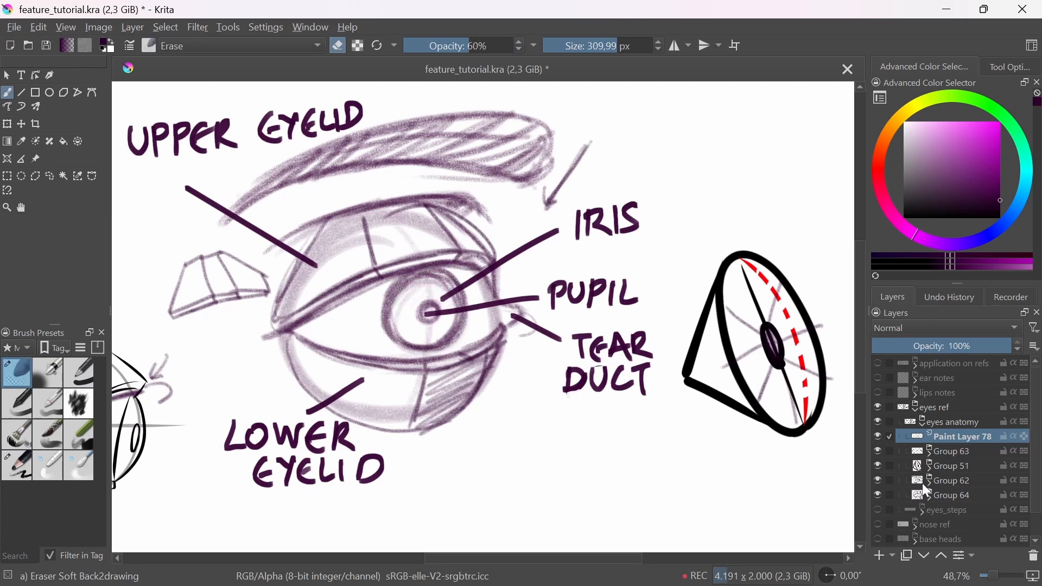
Step: Lower the opacity of layer Group 62 to fade the labelled eye, and reselect Paint Layer 78 for drawing
click(952, 453)
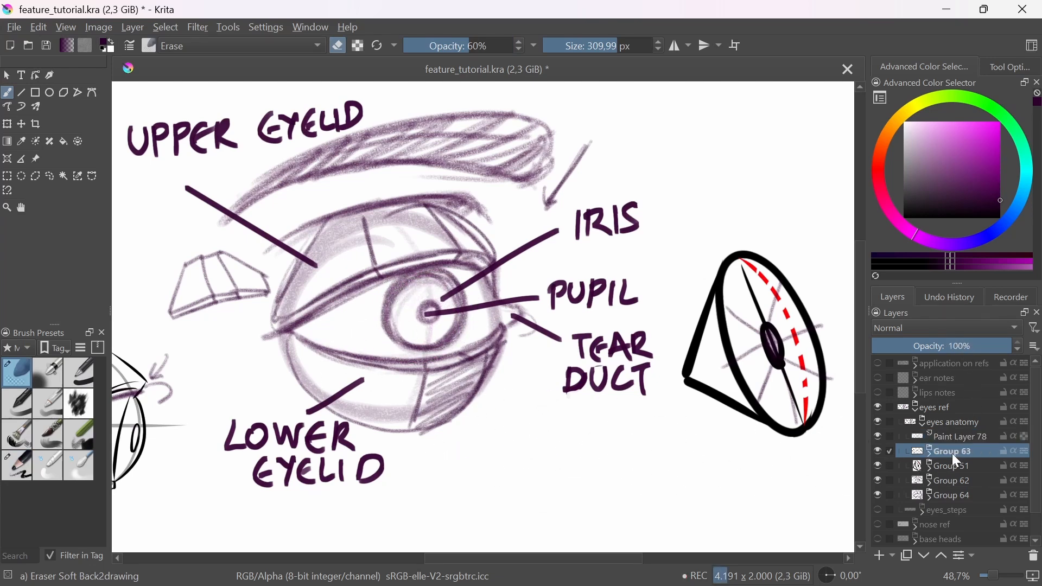
click(960, 469)
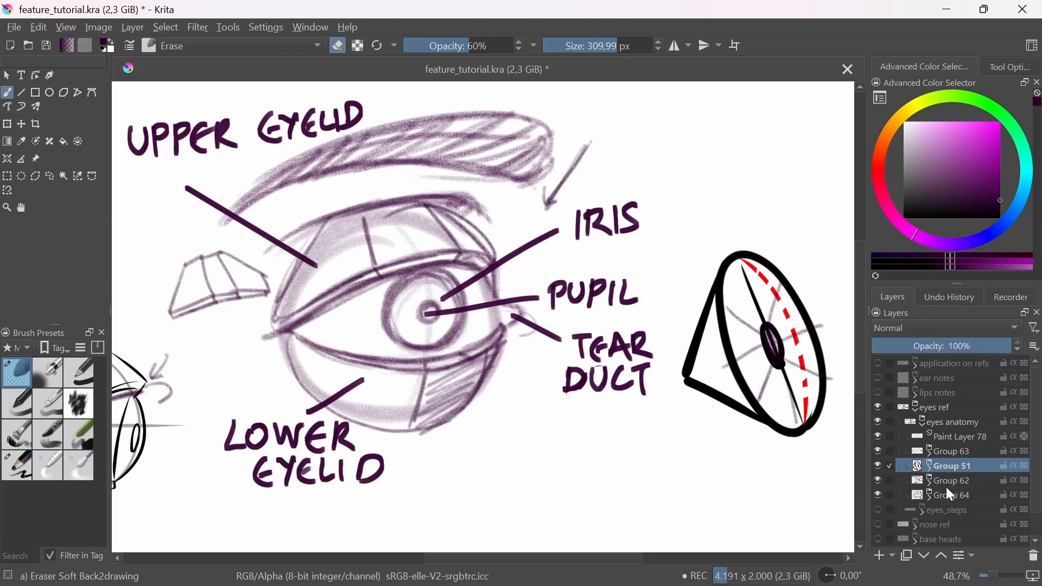
click(947, 481)
double_click(877, 480)
click(953, 346)
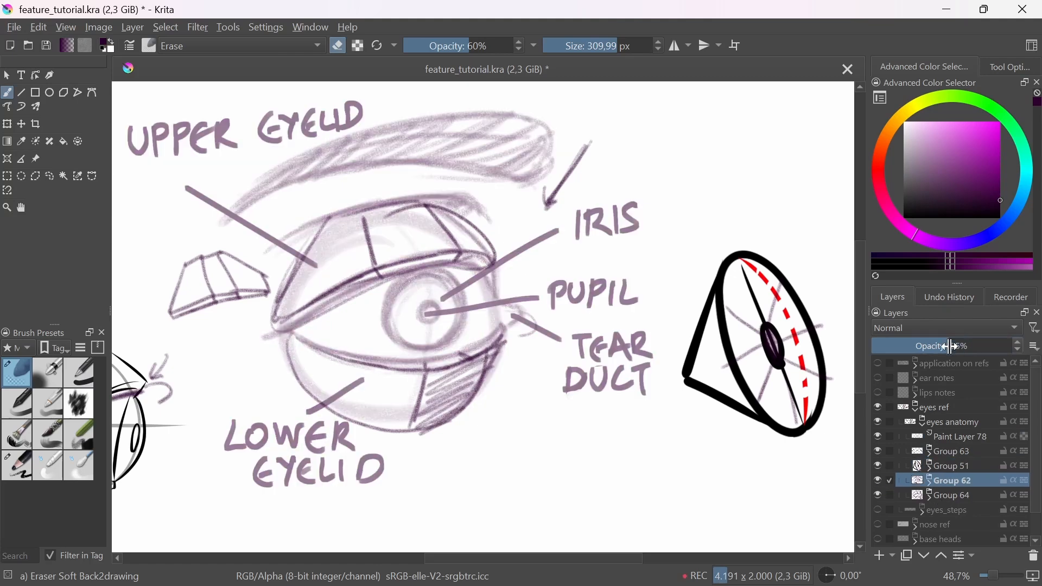
drag(953, 346, 932, 350)
click(950, 439)
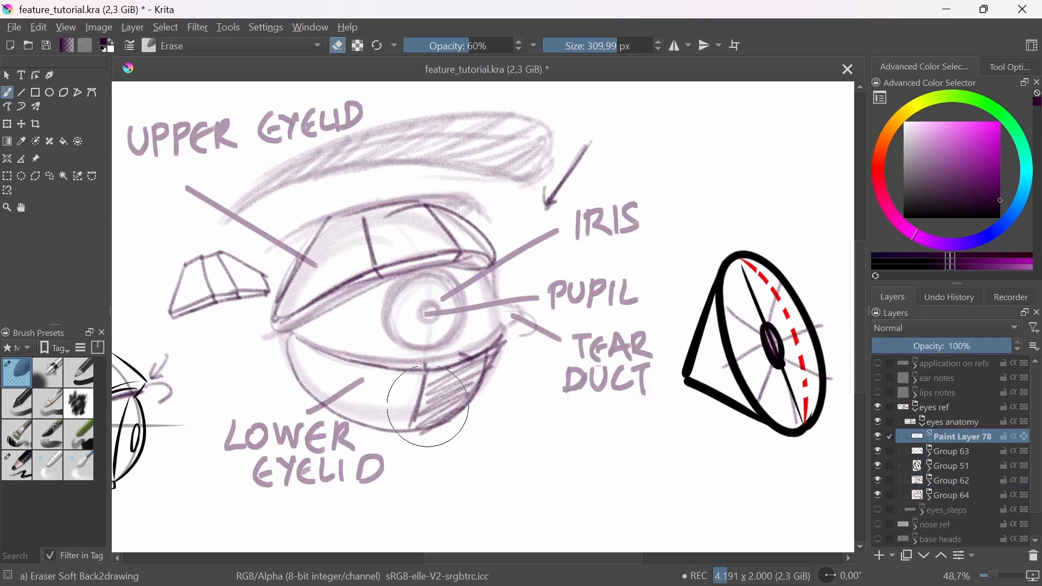
Step: With the charcoal pencil brush, draw a curved vertical line through the labelled eye's iris and outline the pupil on it
click(16, 466)
scroll(405, 315, up, 2)
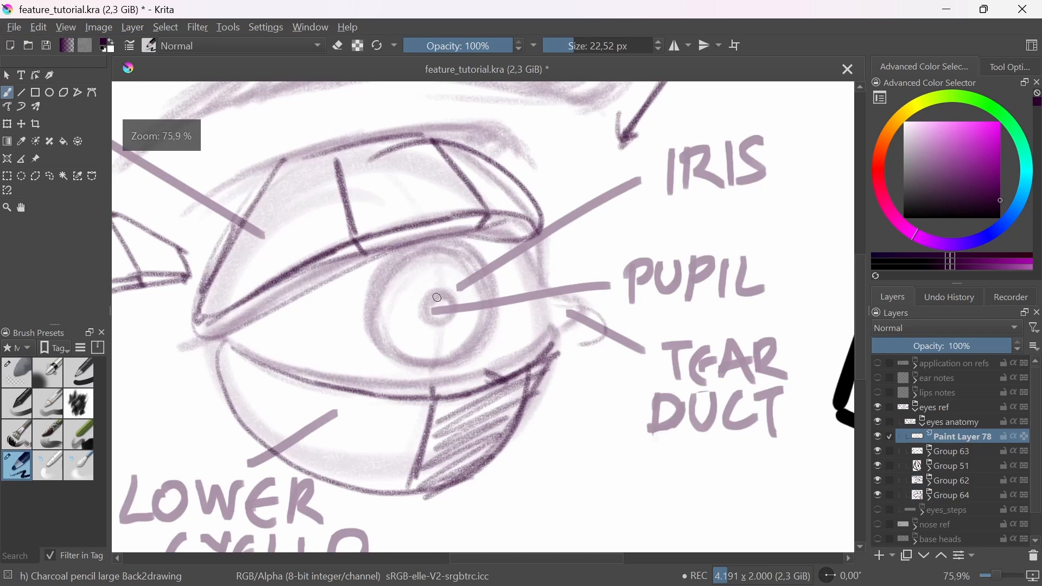
mouse_move(433, 252)
mouse_down()
mouse_move(447, 290)
mouse_move(441, 342)
mouse_up()
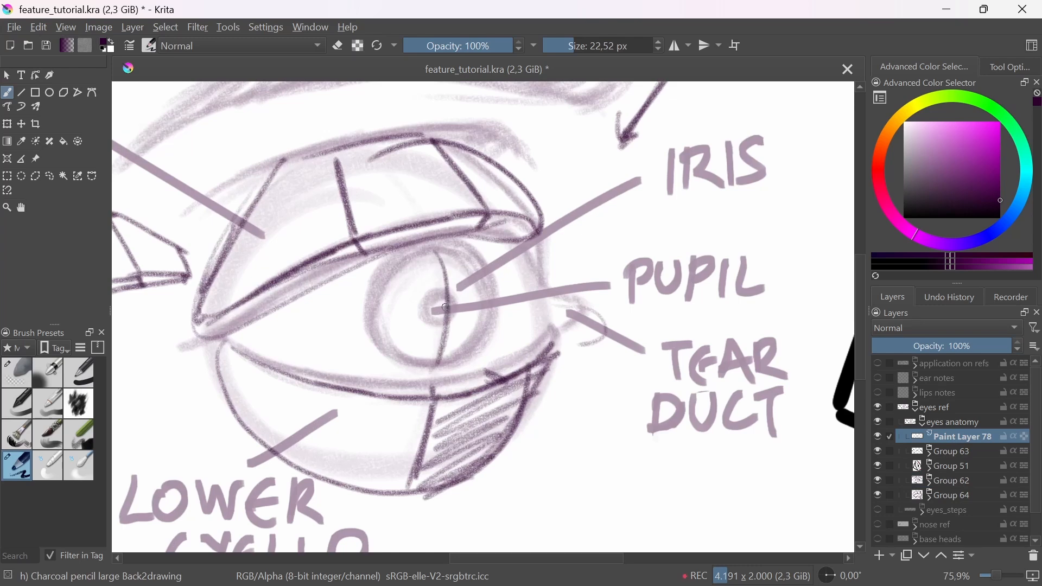
mouse_move(441, 299)
mouse_down()
mouse_move(454, 312)
mouse_move(446, 307)
mouse_up()
ctrl+drag(467, 368, 512, 391)
drag(612, 377, 413, 357)
ctrl+drag(738, 324, 737, 366)
drag(406, 318, 469, 275)
drag(462, 324, 437, 328)
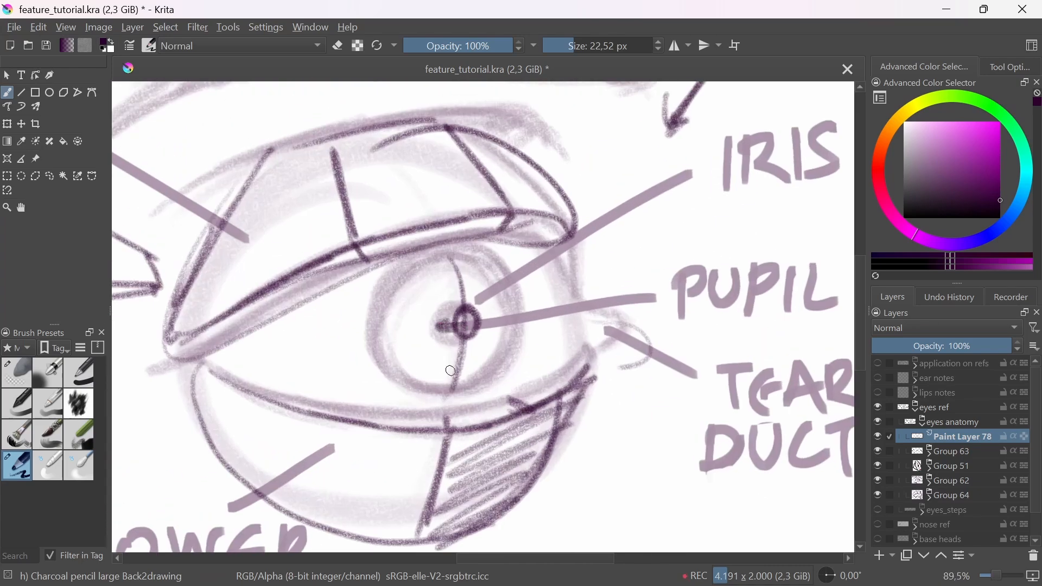
Step: Erase the pupil outline, redraw it set back in the iris centre, and darken the curved vertical line
key(ctrl+z)
click(30, 367)
mouse_move(454, 348)
mouse_down()
mouse_move(465, 319)
mouse_move(447, 326)
mouse_move(458, 315)
mouse_up()
click(23, 461)
drag(451, 257, 452, 401)
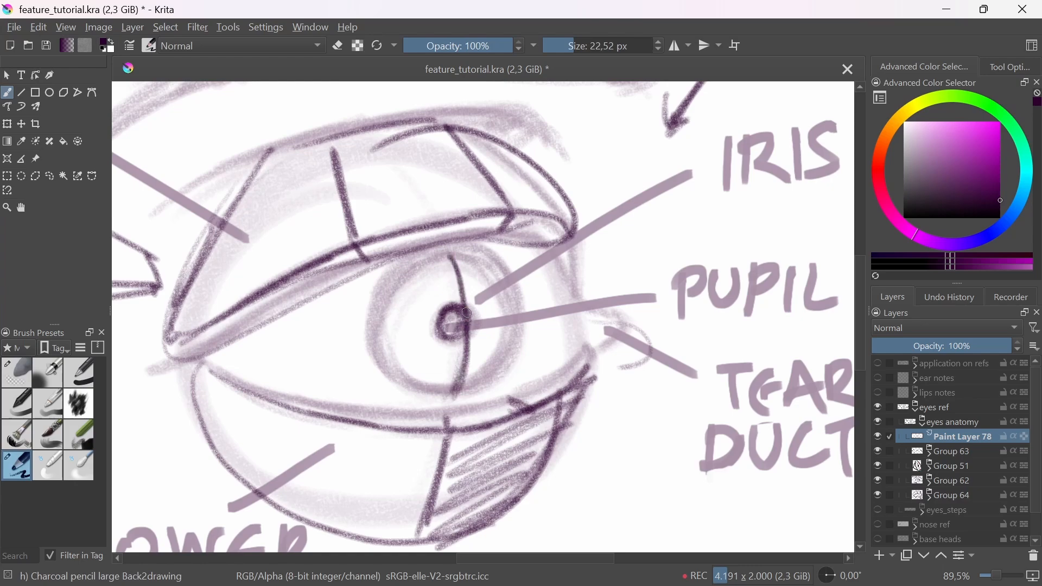
Step: Collapse the eyes ref layer group
drag(487, 299, 516, 378)
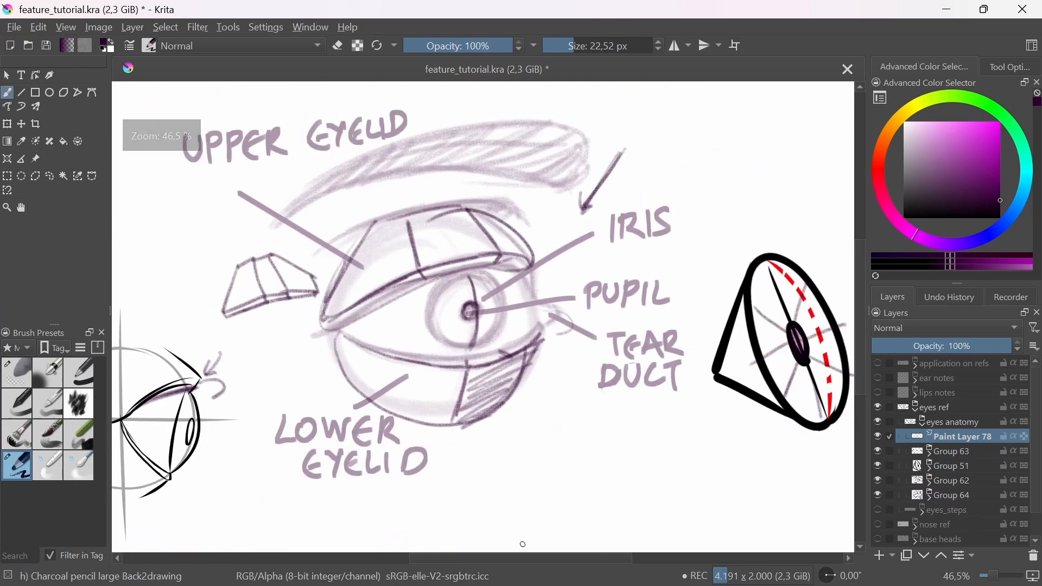
drag(736, 489, 688, 467)
drag(730, 397, 699, 449)
mouse_move(821, 421)
mouse_down()
mouse_move(543, 337)
mouse_move(614, 433)
mouse_up()
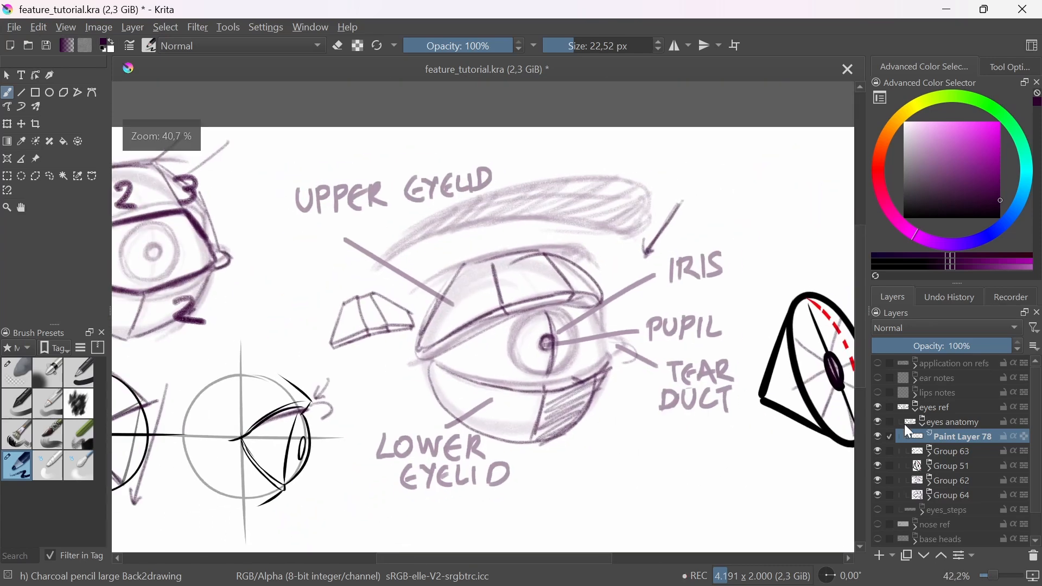
click(917, 409)
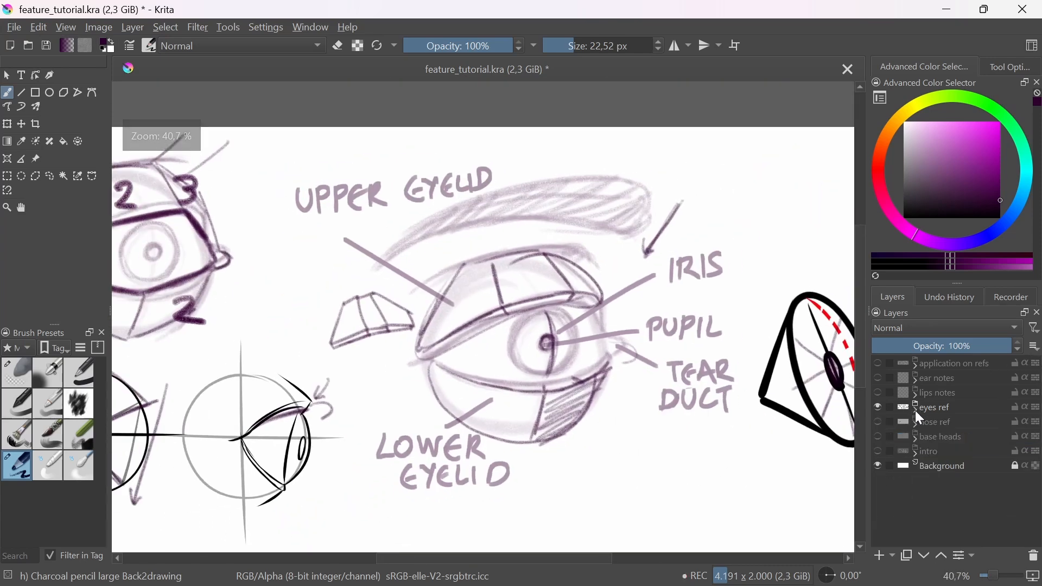
Step: Show the application on refs layer group and hide the eyes ref group
click(879, 361)
click(877, 407)
drag(646, 406, 656, 437)
drag(613, 431, 655, 437)
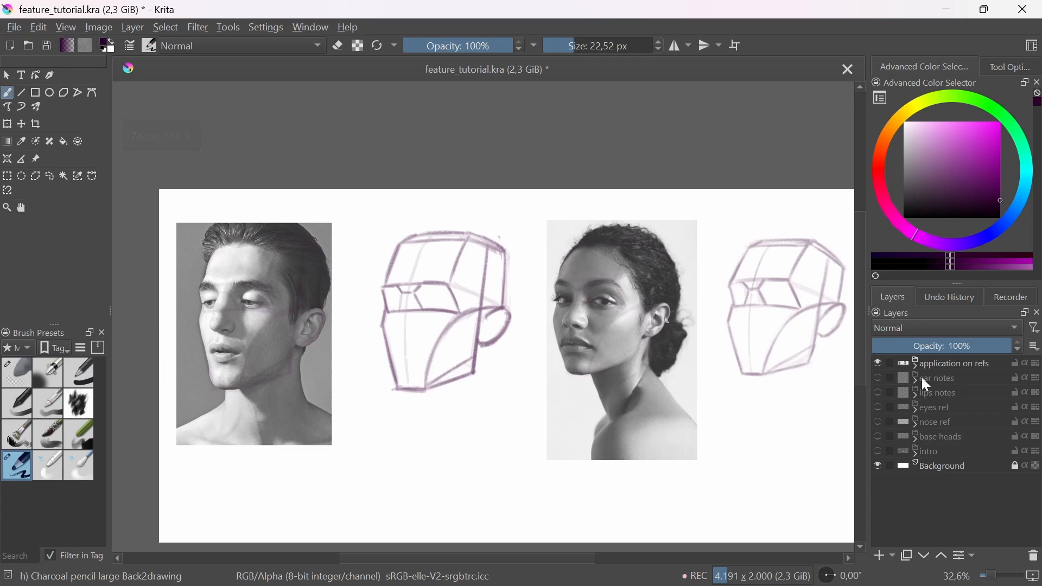
Step: Expand the application on refs group and add a new paint layer above Paint Layer 74
click(914, 365)
click(878, 378)
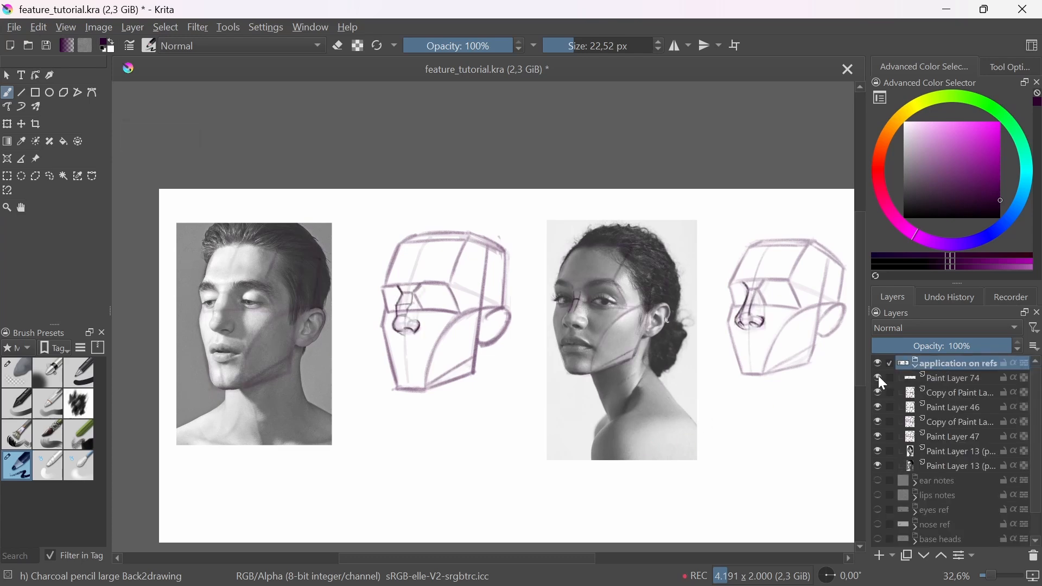
click(959, 380)
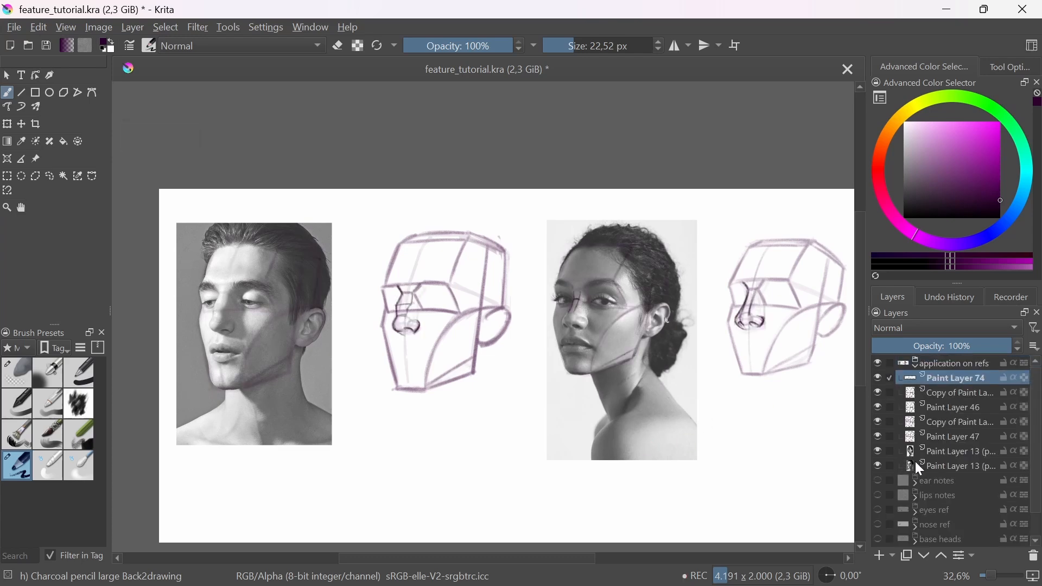
click(881, 555)
Step: Draw eyeball circles around both eyes in the man's reference photo with the charcoal pencil brush
drag(392, 291, 392, 302)
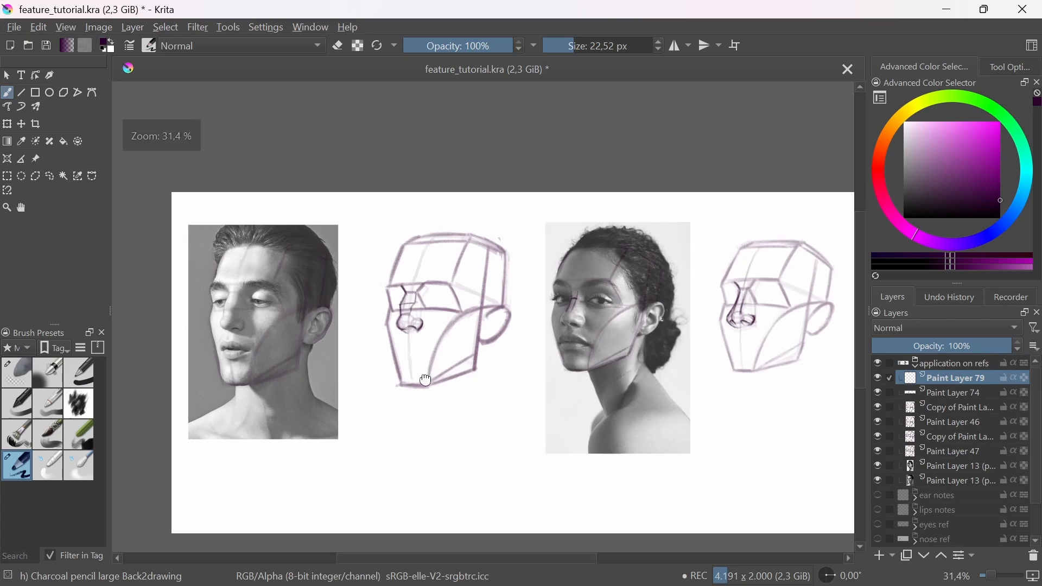
mouse_move(391, 405)
mouse_down()
mouse_move(409, 407)
mouse_move(484, 305)
mouse_move(519, 330)
mouse_up()
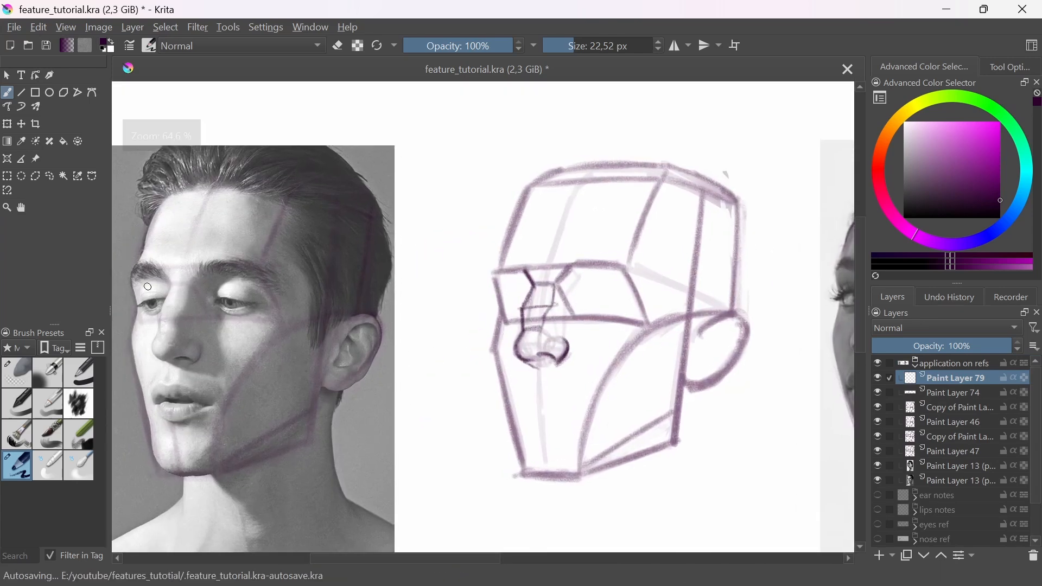
drag(277, 350, 408, 347)
mouse_move(291, 309)
mouse_down()
mouse_move(307, 296)
mouse_move(284, 278)
mouse_up()
mouse_move(344, 308)
mouse_down()
mouse_move(347, 275)
mouse_move(375, 252)
mouse_move(351, 273)
mouse_up()
drag(246, 273, 261, 314)
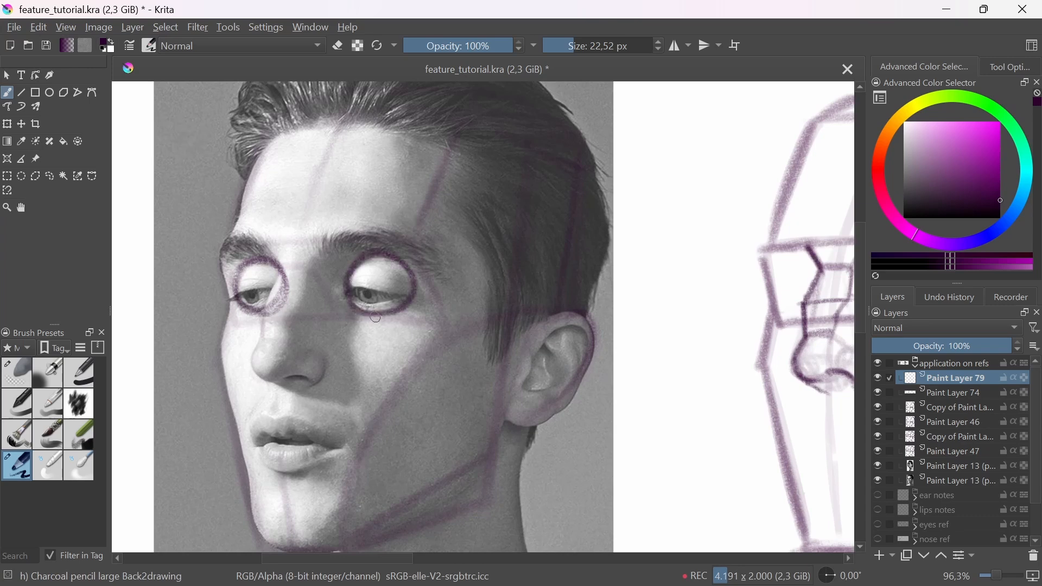
Step: Trace the upper eyelid edges over both eyes in the man's photo and mark vertical plane lines on the nearer lid
key(e)
key(e)
mouse_move(352, 278)
mouse_down()
mouse_move(416, 287)
mouse_move(362, 258)
mouse_move(416, 292)
mouse_move(393, 314)
mouse_up()
mouse_move(239, 286)
mouse_down()
mouse_move(259, 316)
mouse_move(355, 341)
mouse_up()
mouse_move(471, 336)
mouse_down()
mouse_move(372, 297)
mouse_move(419, 296)
mouse_up()
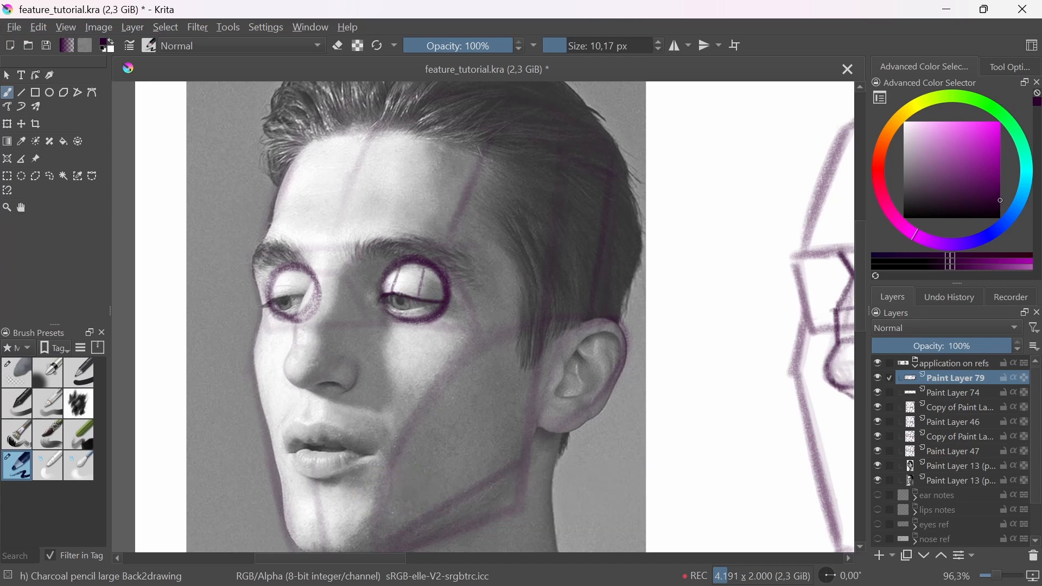
Step: Draw an eyeball circle inside the nearer eye socket of the man's base head with a 27.98 px brush
drag(791, 372, 507, 349)
drag(684, 321, 679, 337)
drag(659, 298, 709, 332)
drag(697, 296, 702, 264)
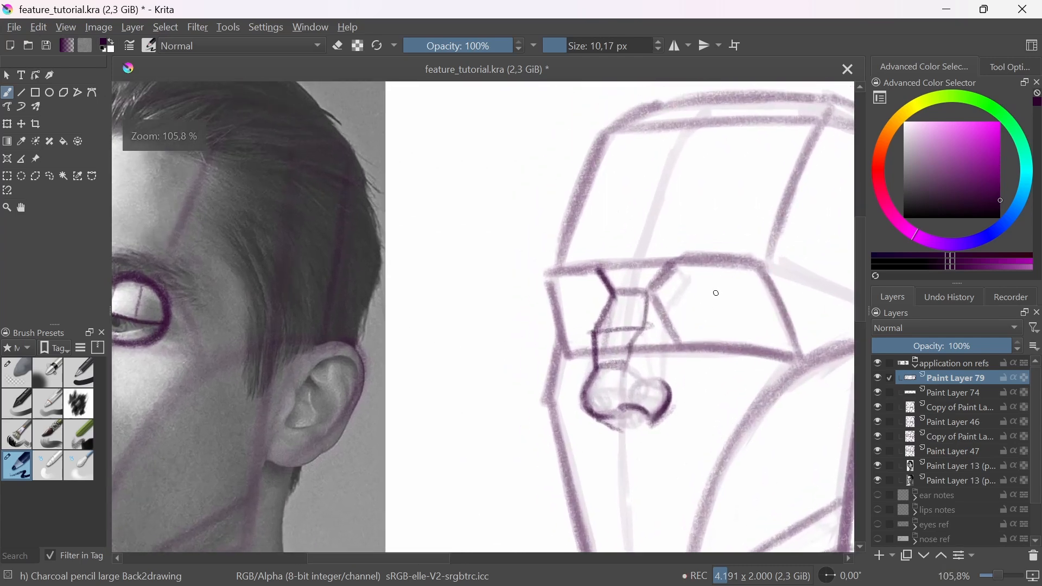
mouse_move(732, 295)
shift+mouse_down()
mouse_move(718, 346)
mouse_move(733, 268)
mouse_move(686, 311)
mouse_move(762, 328)
mouse_move(742, 273)
mouse_move(680, 316)
mouse_move(731, 345)
mouse_move(732, 275)
mouse_move(710, 330)
mouse_move(725, 358)
shift+mouse_up()
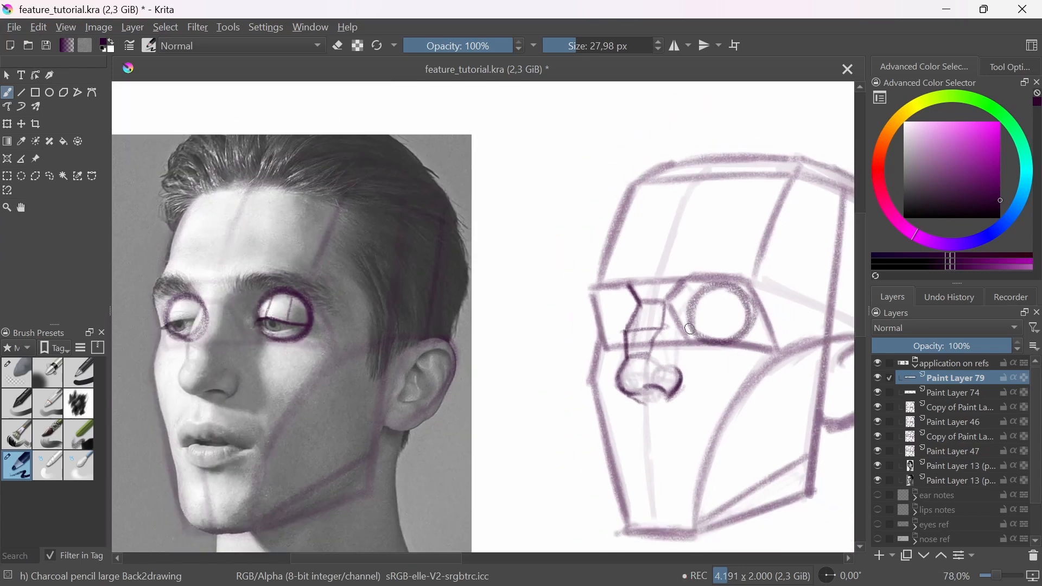
shift+drag(704, 323, 695, 322)
drag(725, 323, 717, 320)
Step: With an 11.49 px brush, trace the nearer eye's lower lid on the man's photo and draw both eyelids on his base head's eyeball
mouse_move(270, 331)
mouse_down()
mouse_move(330, 351)
mouse_move(336, 294)
mouse_up()
mouse_move(342, 347)
shift+mouse_down()
mouse_move(331, 349)
mouse_move(381, 343)
mouse_move(346, 351)
shift+mouse_up()
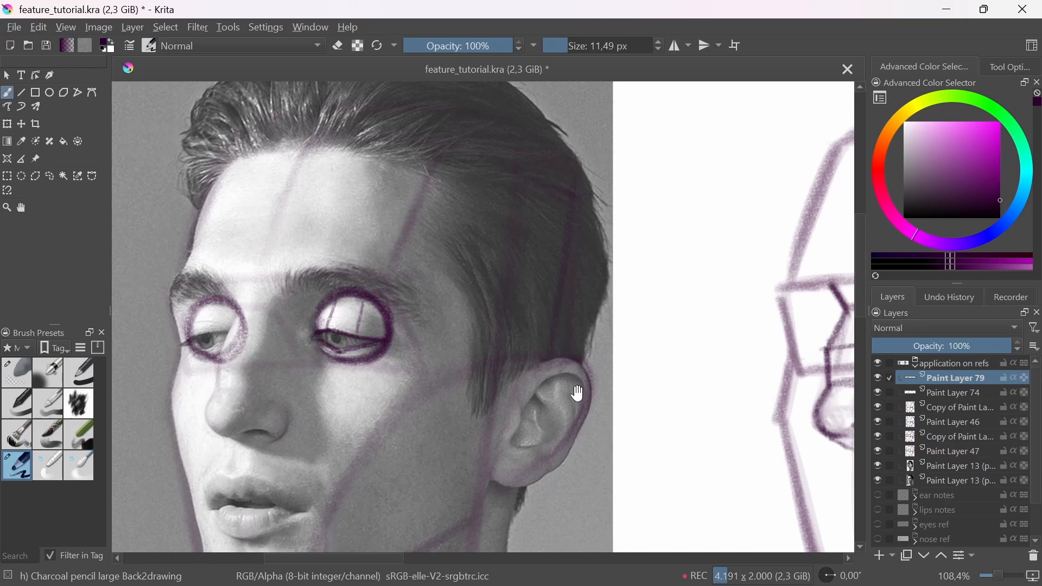
drag(577, 393, 273, 371)
drag(729, 383, 644, 381)
mouse_move(530, 311)
mouse_down()
mouse_move(558, 325)
mouse_move(534, 313)
mouse_up()
mouse_move(560, 326)
mouse_down()
mouse_move(614, 313)
mouse_move(552, 326)
mouse_up()
ctrl+drag(589, 290, 586, 396)
mouse_move(574, 305)
mouse_down()
mouse_move(554, 346)
mouse_move(553, 317)
mouse_up()
mouse_move(549, 332)
mouse_down()
mouse_move(559, 347)
mouse_move(567, 319)
mouse_up()
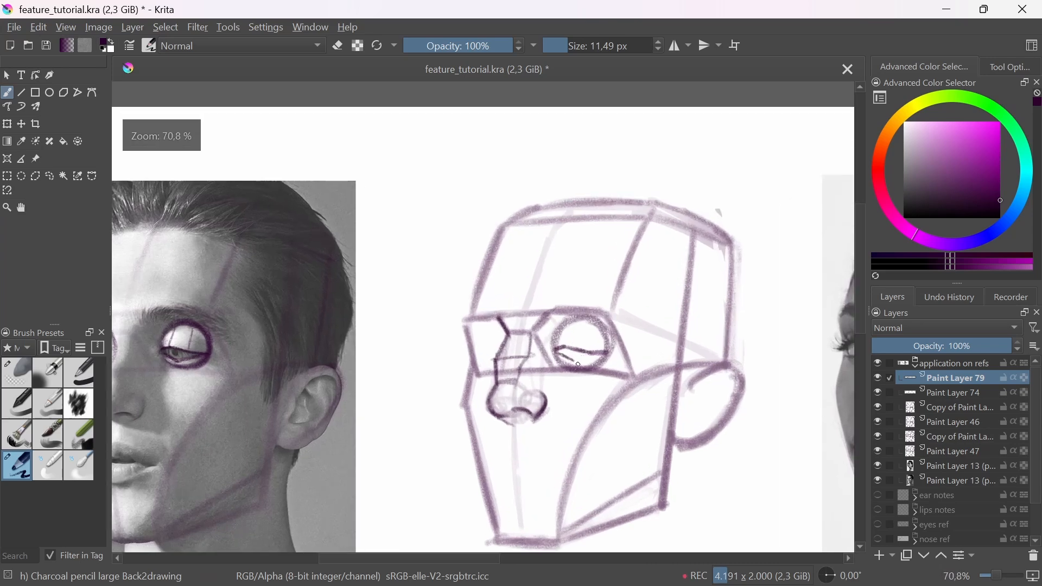
drag(577, 361, 610, 350)
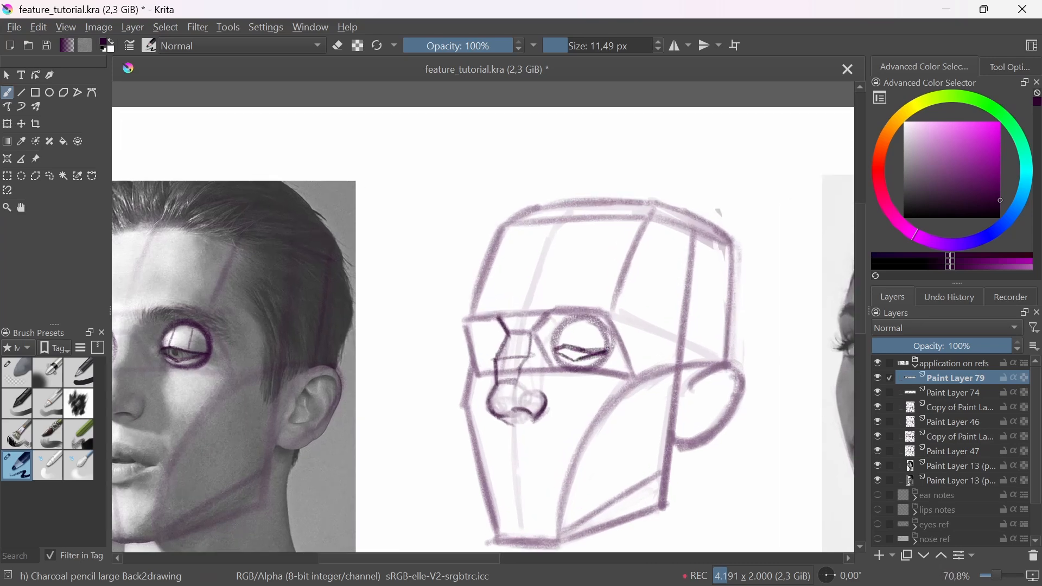
Step: Fade the eye construction on the man's base head and photo with the Eraser Soft brush
click(17, 373)
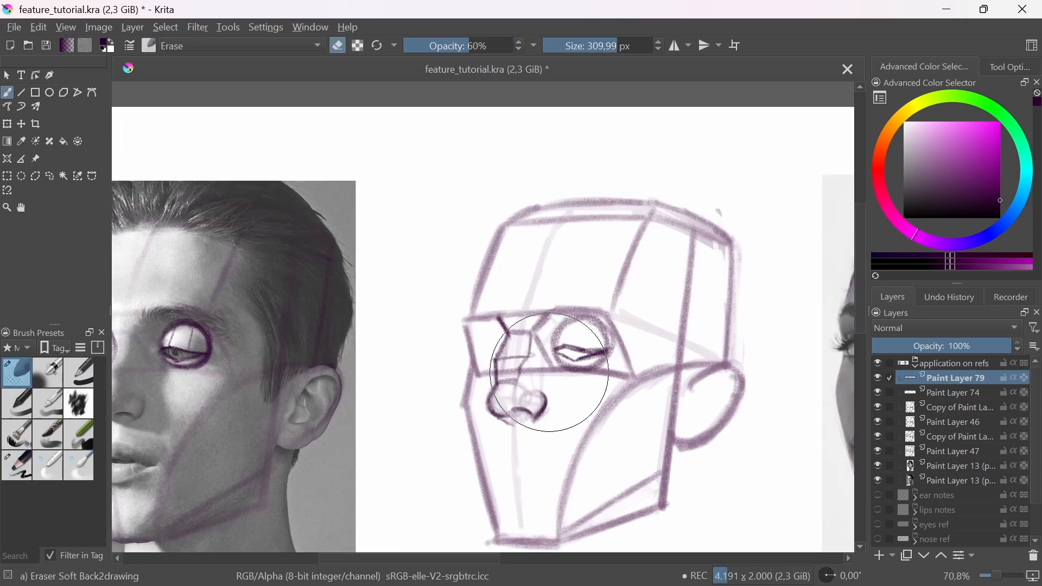
drag(535, 412, 570, 325)
drag(183, 350, 189, 347)
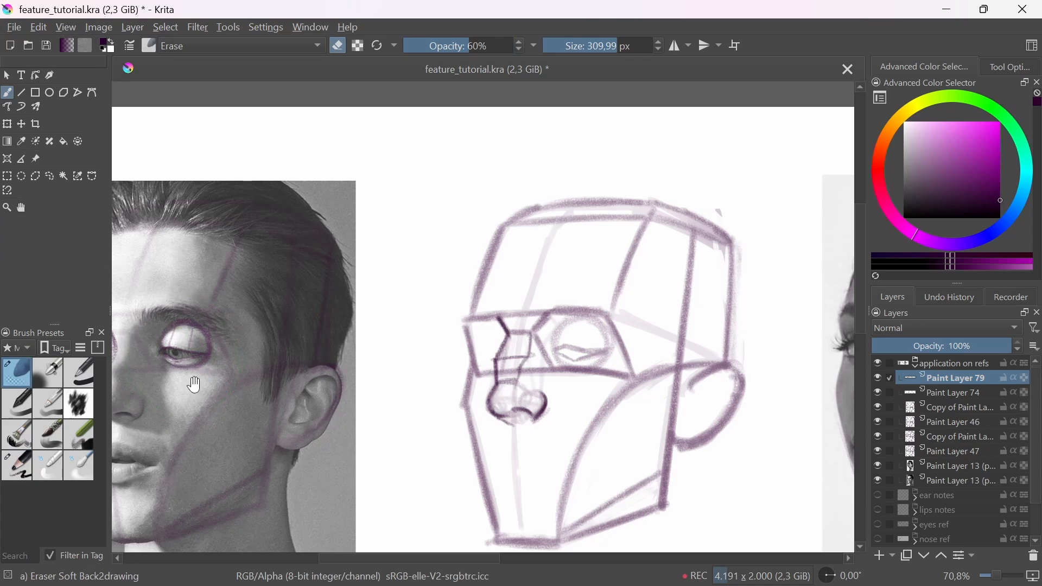
Step: Redraw the man's base head eye over the faded lines with the charcoal pencil, adding darker lids, an iris and a pupil
drag(212, 392, 350, 373)
click(16, 466)
drag(706, 354, 657, 367)
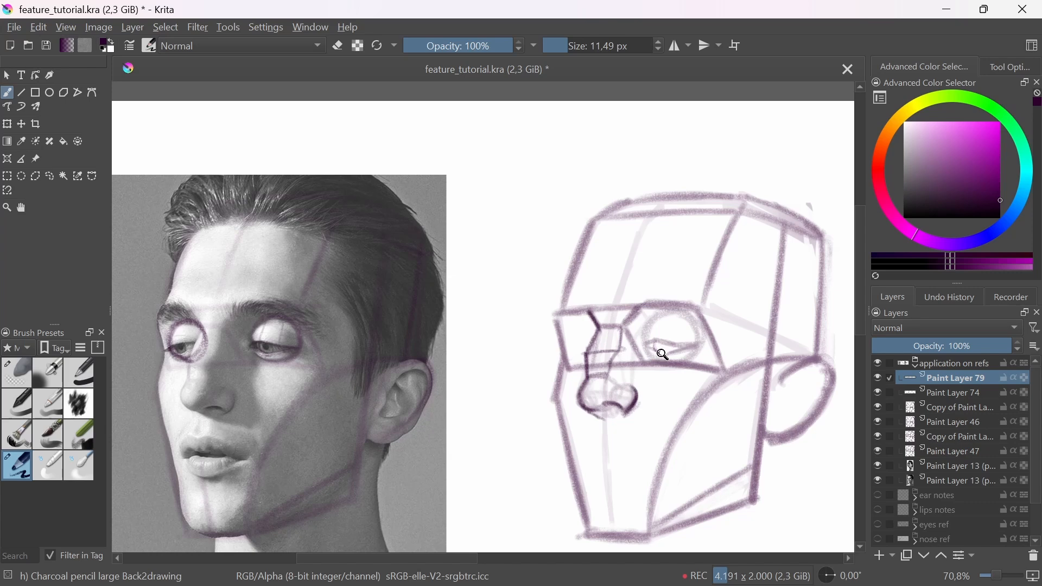
mouse_move(660, 356)
mouse_down()
mouse_move(658, 341)
mouse_move(673, 348)
mouse_up()
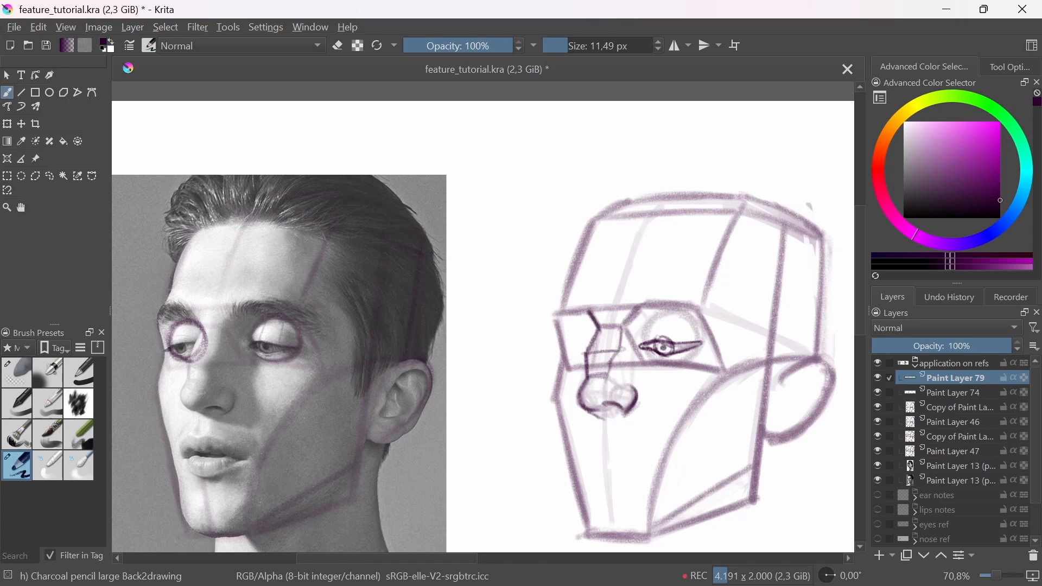
Step: Darken the upper eyelid curve above the eye on the man's base head with a 17.98 px brush
scroll(590, 391, down, 5)
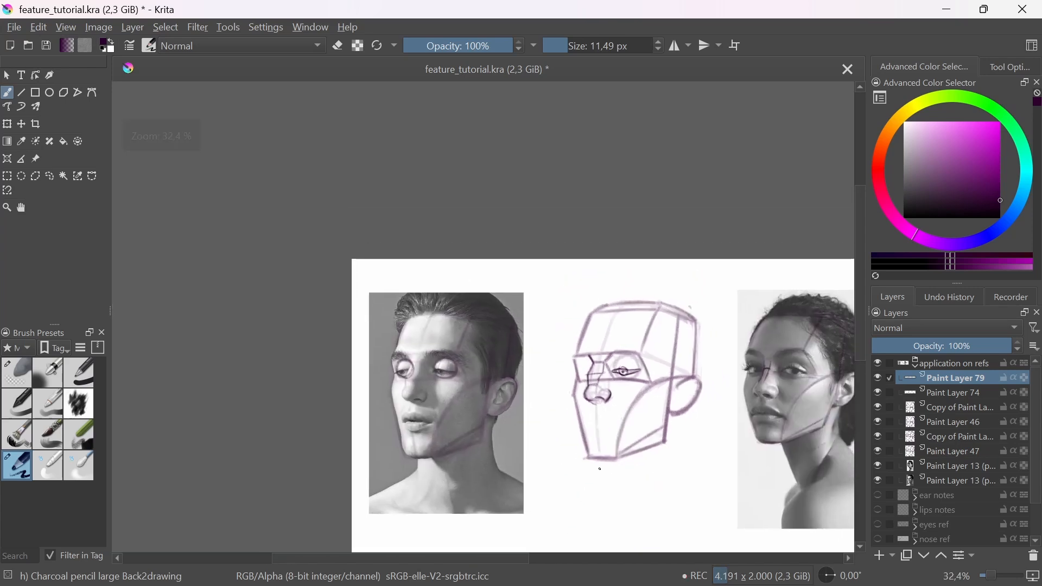
scroll(614, 384, up, 1)
drag(696, 435, 614, 426)
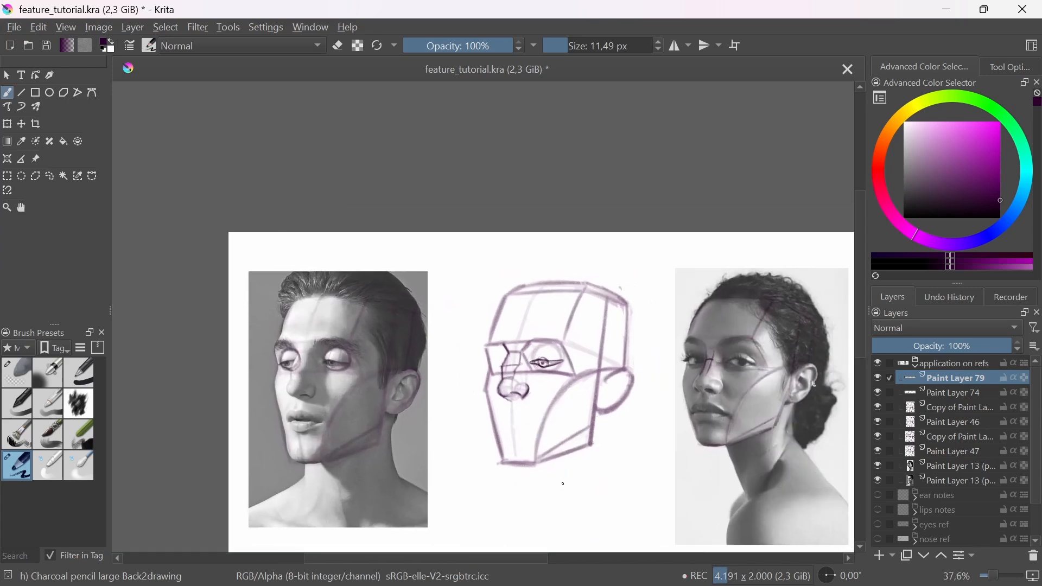
scroll(525, 362, up, 4)
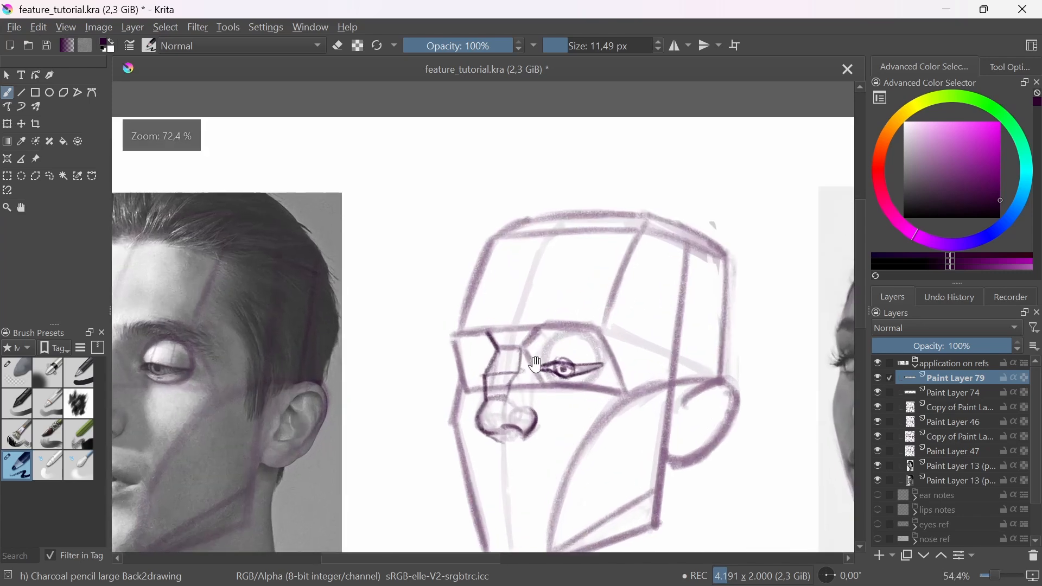
shift+drag(613, 330, 616, 330)
drag(604, 345, 626, 330)
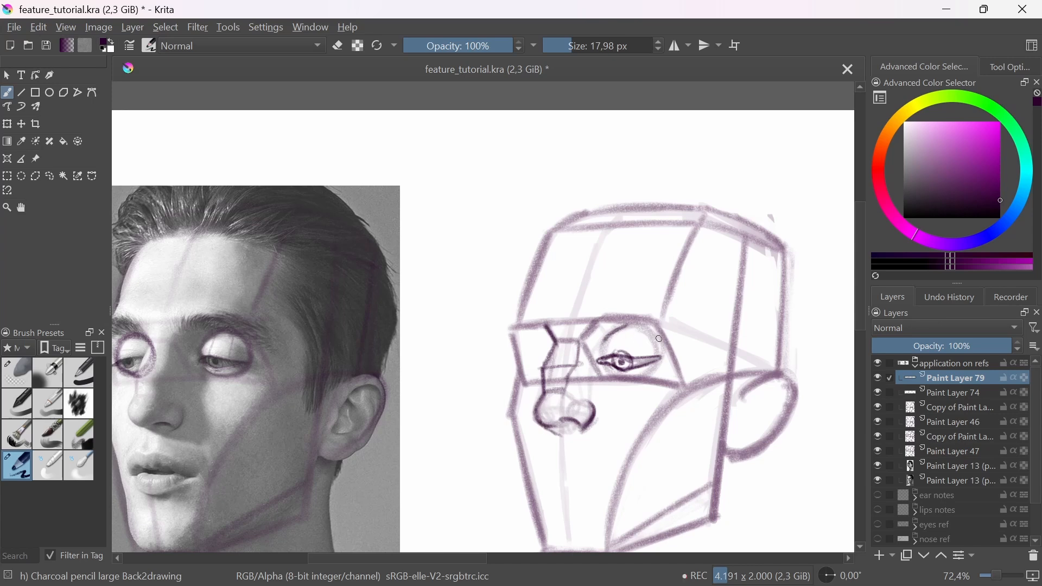
Step: Draw the eyebrow planes along the socket's upper edge on the man's base head, and trace the matching eyebrow on his photo
drag(606, 332, 617, 317)
mouse_move(647, 325)
mouse_down()
mouse_move(598, 316)
mouse_move(661, 307)
mouse_up()
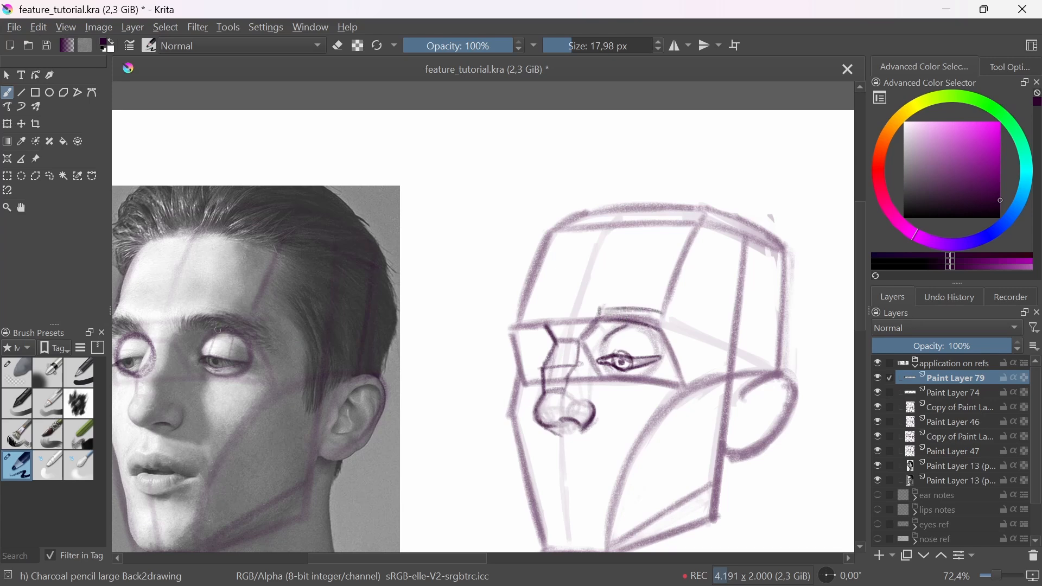
mouse_move(187, 319)
mouse_down()
mouse_move(235, 316)
mouse_move(243, 333)
mouse_up()
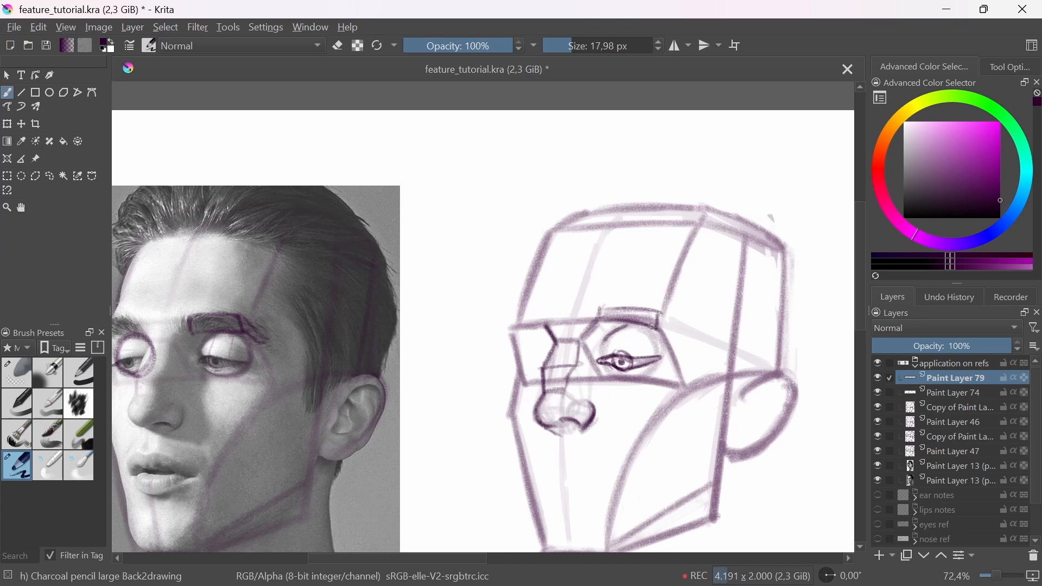
drag(653, 325, 677, 341)
drag(663, 330, 676, 341)
Step: Draw eyeball circles around both eyes in the woman's reference photo
mouse_move(650, 294)
mouse_down()
mouse_move(732, 393)
mouse_move(667, 439)
mouse_up()
drag(549, 380, 547, 326)
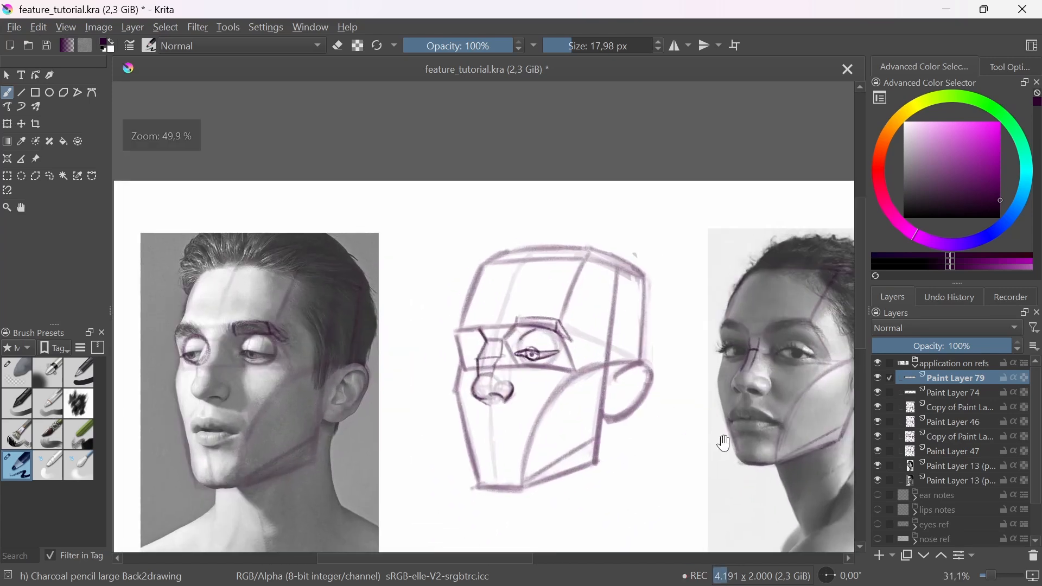
drag(721, 442, 622, 419)
drag(754, 401, 508, 374)
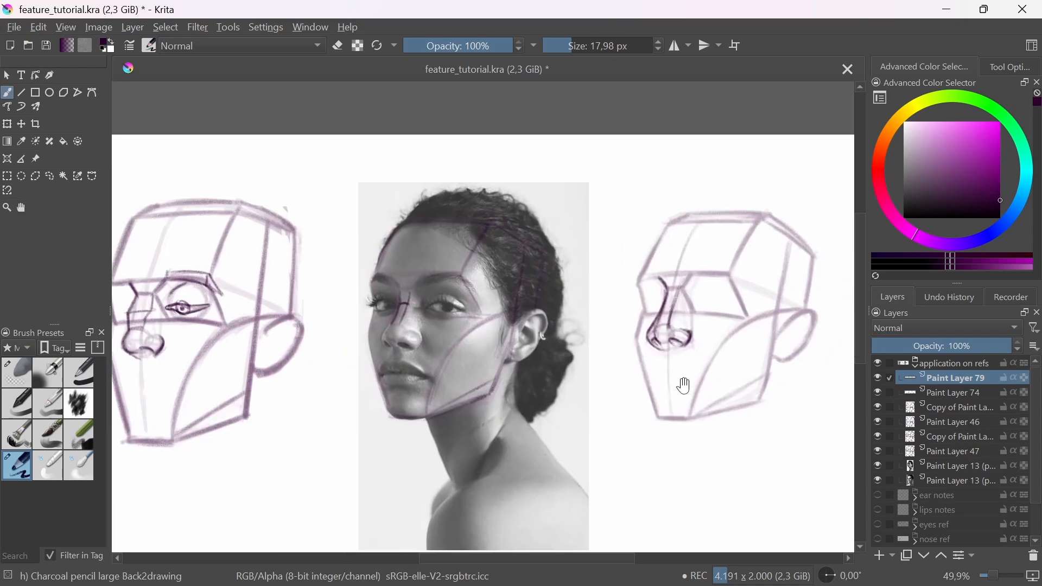
drag(663, 397, 616, 407)
drag(631, 336, 645, 316)
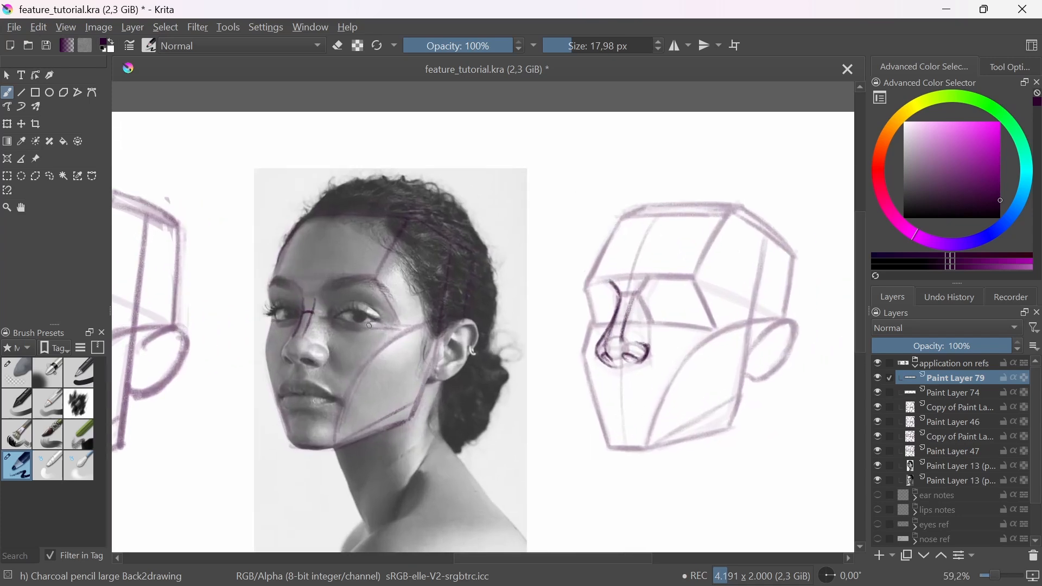
drag(340, 323, 342, 292)
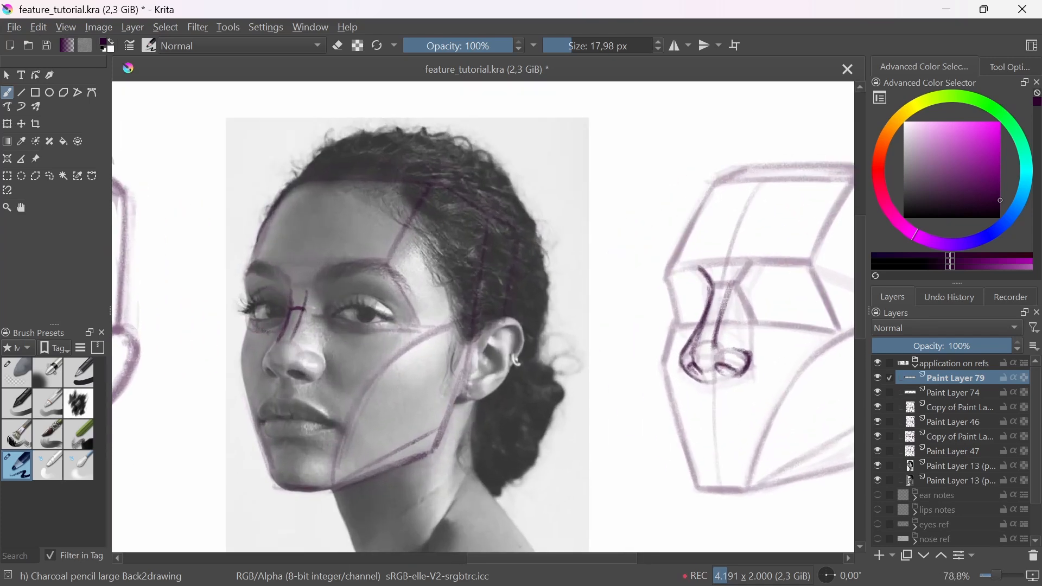
mouse_move(255, 328)
mouse_down()
mouse_move(288, 288)
mouse_move(278, 328)
mouse_move(301, 304)
mouse_move(287, 287)
mouse_up()
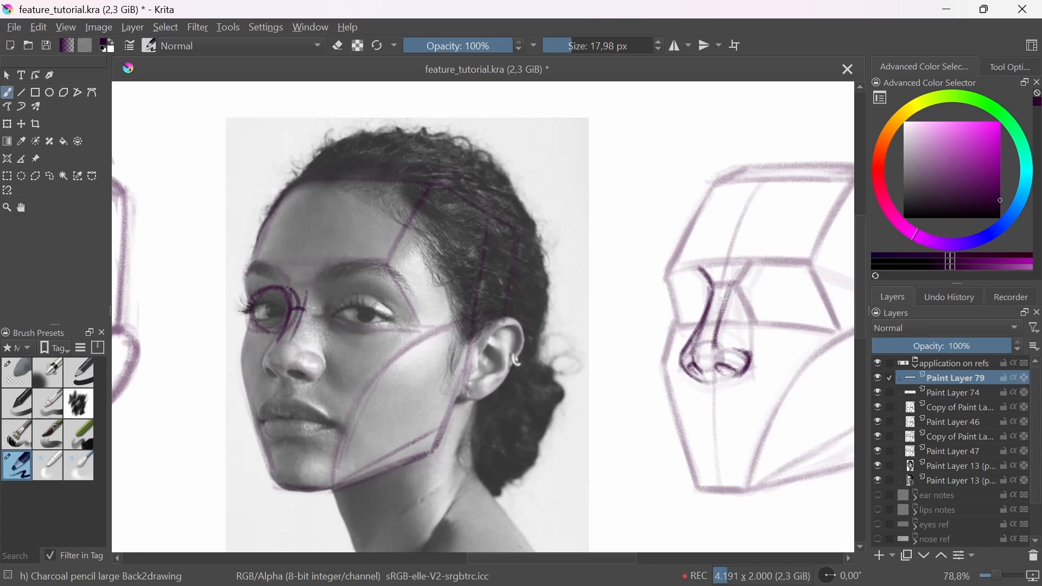
mouse_move(354, 291)
mouse_down()
mouse_move(407, 296)
mouse_move(389, 339)
mouse_move(335, 314)
mouse_move(400, 294)
mouse_move(382, 337)
mouse_move(390, 305)
mouse_up()
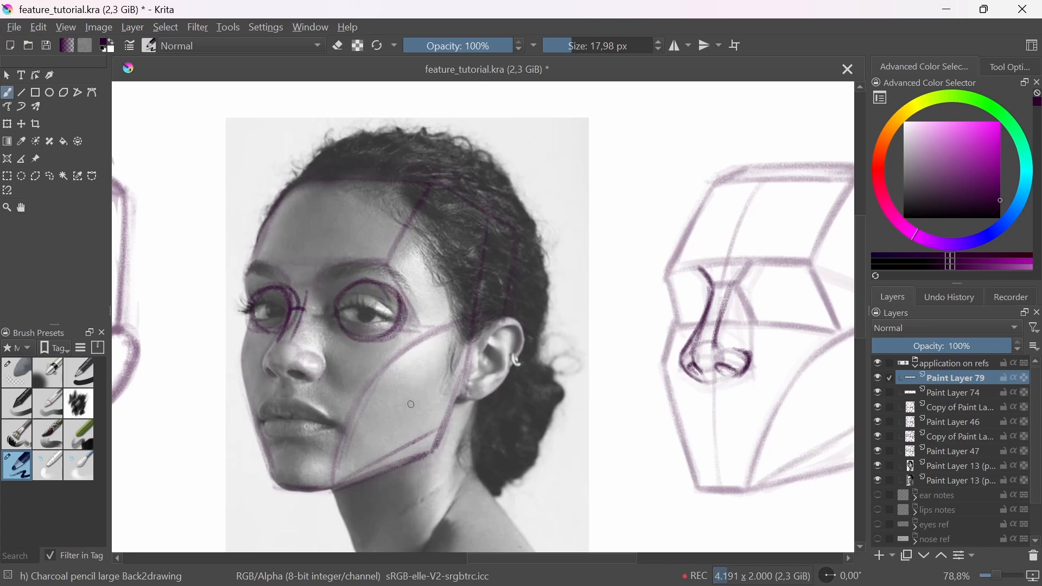
Step: Trace the upper and lower eyelids of the nearer eye in the woman's photo with a 13.27 px brush
drag(543, 385, 546, 412)
drag(603, 392, 543, 433)
scroll(325, 366, up, 2)
key(bracketleft)
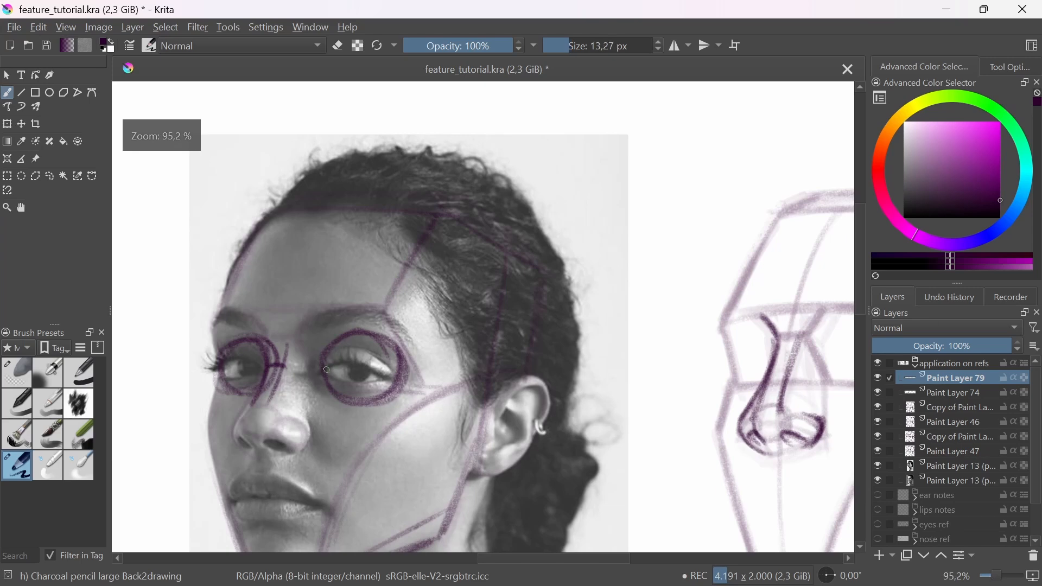
drag(372, 367, 399, 377)
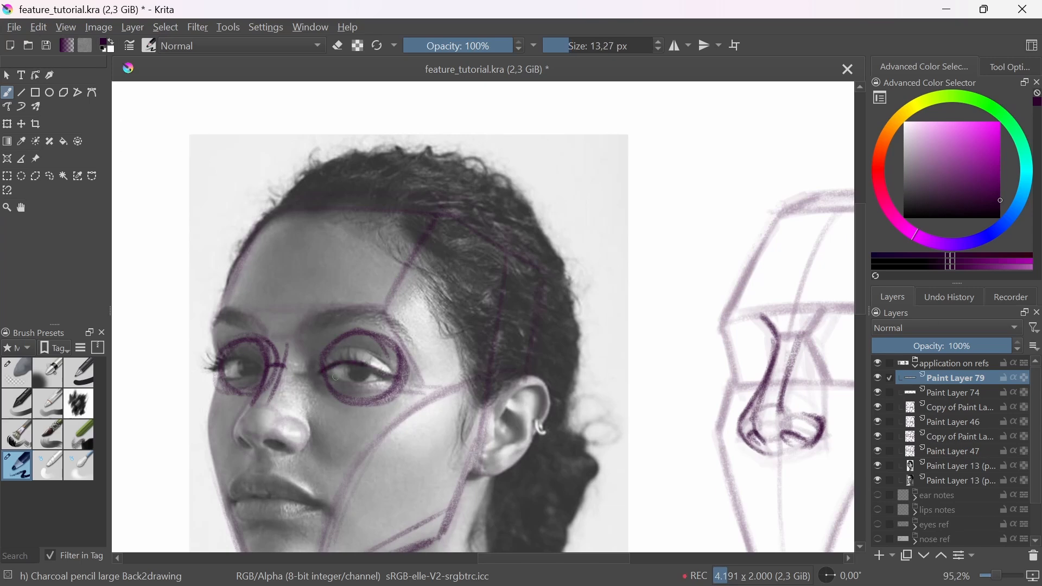
drag(326, 373, 399, 380)
Step: Draw an eyeball circle with upper and lower eyelids inside the nearer eye socket of the woman's base head
drag(729, 406, 489, 401)
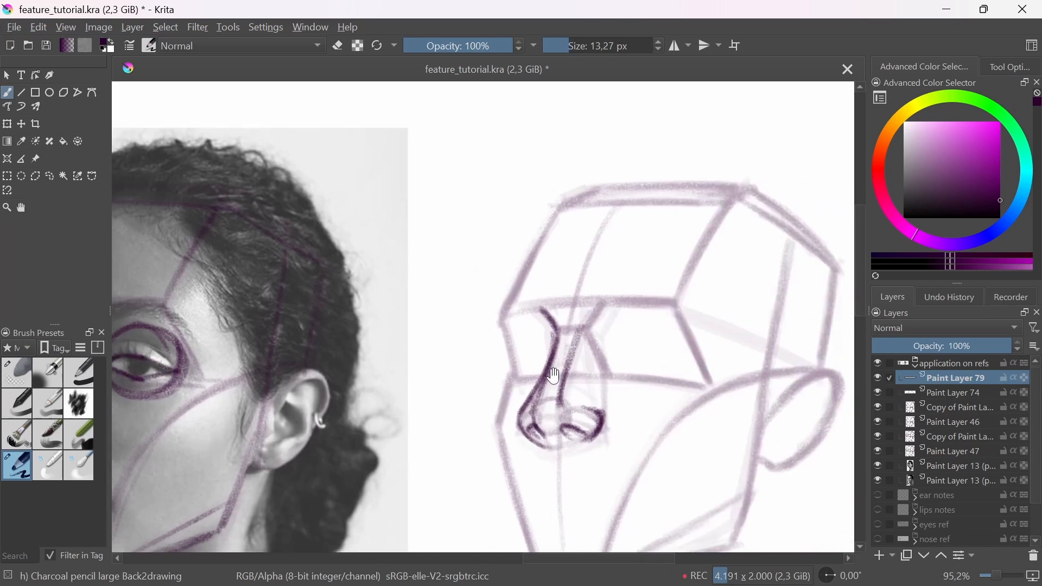
scroll(628, 360, up, 2)
mouse_move(613, 339)
mouse_down()
mouse_move(651, 293)
mouse_move(694, 380)
mouse_move(611, 369)
mouse_move(689, 353)
mouse_up()
scroll(678, 390, down, 2)
mouse_move(701, 355)
mouse_down()
mouse_move(733, 359)
mouse_move(689, 375)
mouse_up()
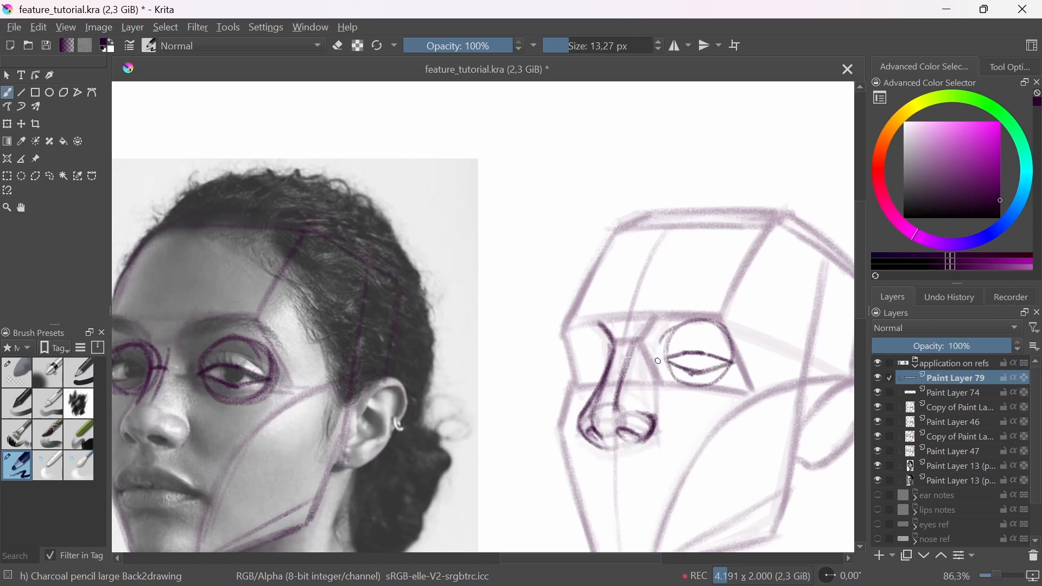
Step: Add the iris and pupil between the eyelids on the woman's base head
mouse_move(658, 360)
mouse_down()
mouse_move(679, 354)
mouse_move(714, 365)
mouse_move(703, 375)
mouse_move(687, 358)
mouse_move(686, 419)
mouse_move(602, 454)
mouse_up()
key(ctrl+z)
key(ctrl+z)
key(ctrl+z)
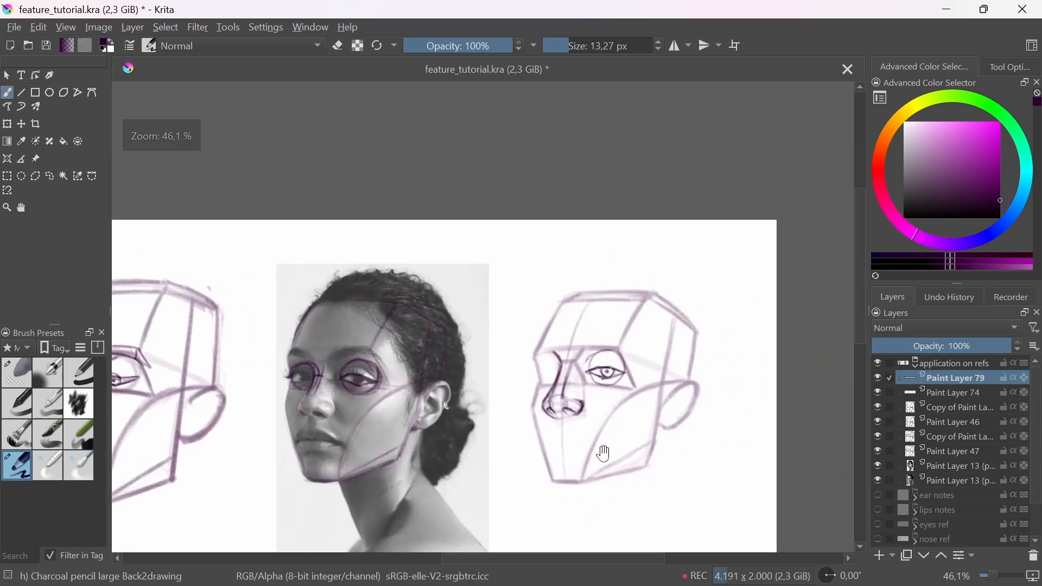
drag(608, 400, 590, 371)
drag(587, 453, 595, 373)
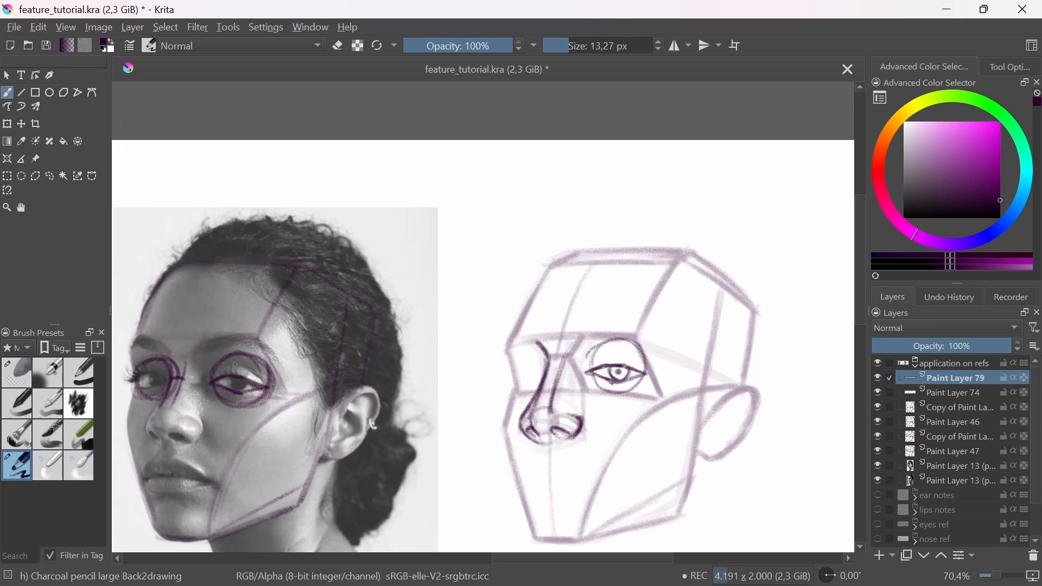
Step: Erase the eyeball circles and eyelid lines over both eyes in the woman's photo with the soft eraser
click(11, 374)
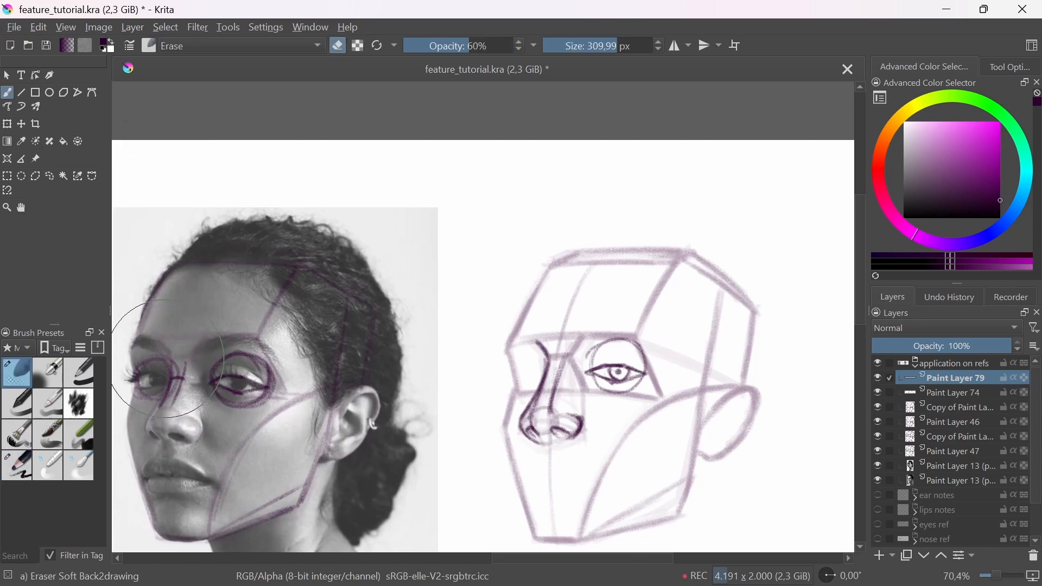
drag(263, 378, 380, 358)
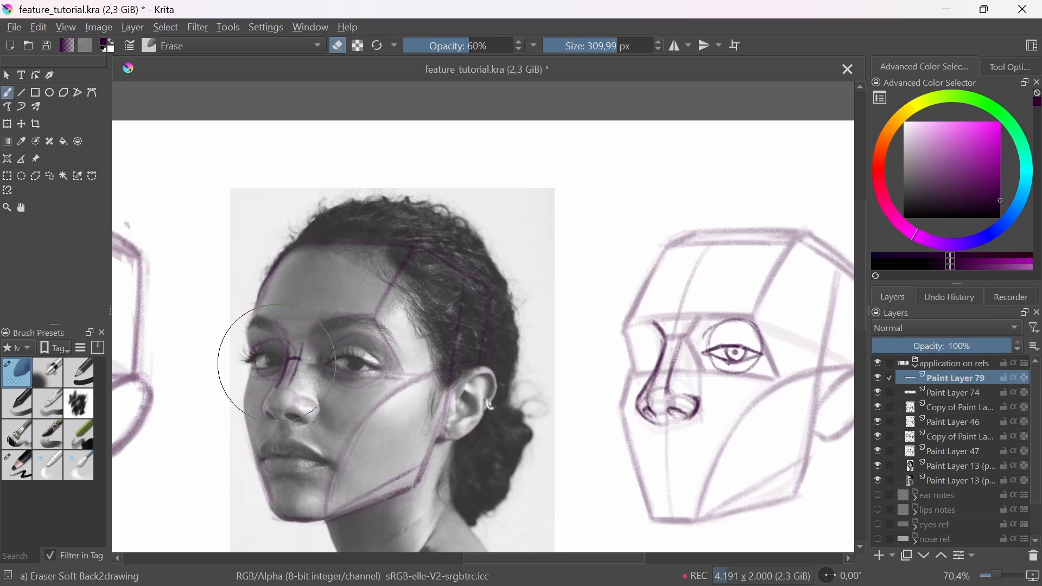
drag(699, 428, 649, 419)
Step: Draw the upper eyelid crease above the eye on the woman's base head with the 13.27 px charcoal pencil
click(21, 465)
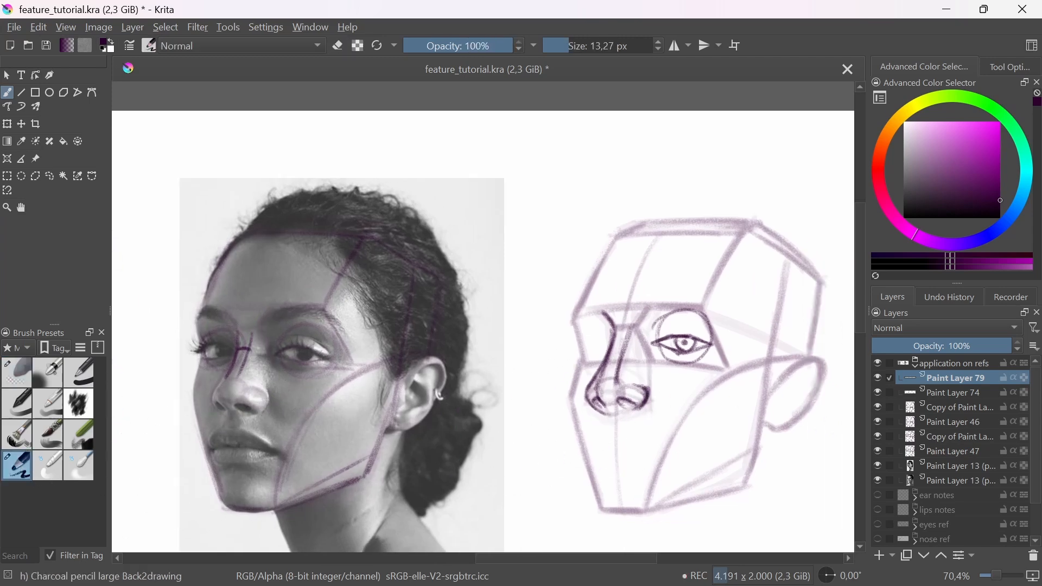
drag(665, 325, 692, 326)
drag(670, 329, 701, 327)
Step: Project temporary straight guide lines from the photo's nearer eye across to the base head to compare eye heights, removing each one
key(v)
drag(294, 348, 706, 345)
key(ctrl+z)
key(v)
drag(296, 369, 711, 366)
key(ctrl+z)
Step: Select the eye on the woman's base head with a freehand selection and move it slightly down
click(50, 177)
drag(662, 300, 704, 300)
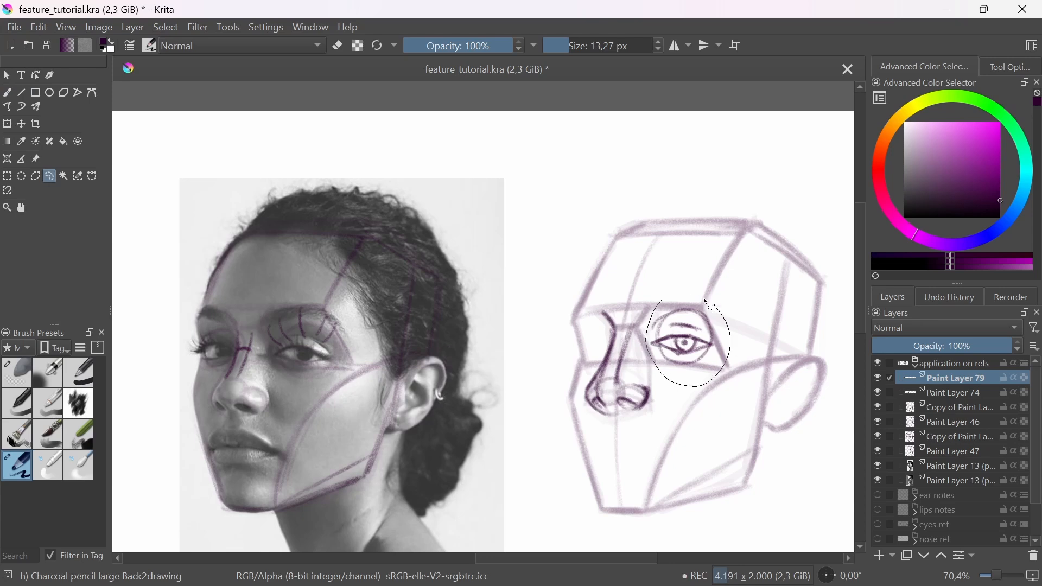
key(t)
drag(711, 379, 717, 392)
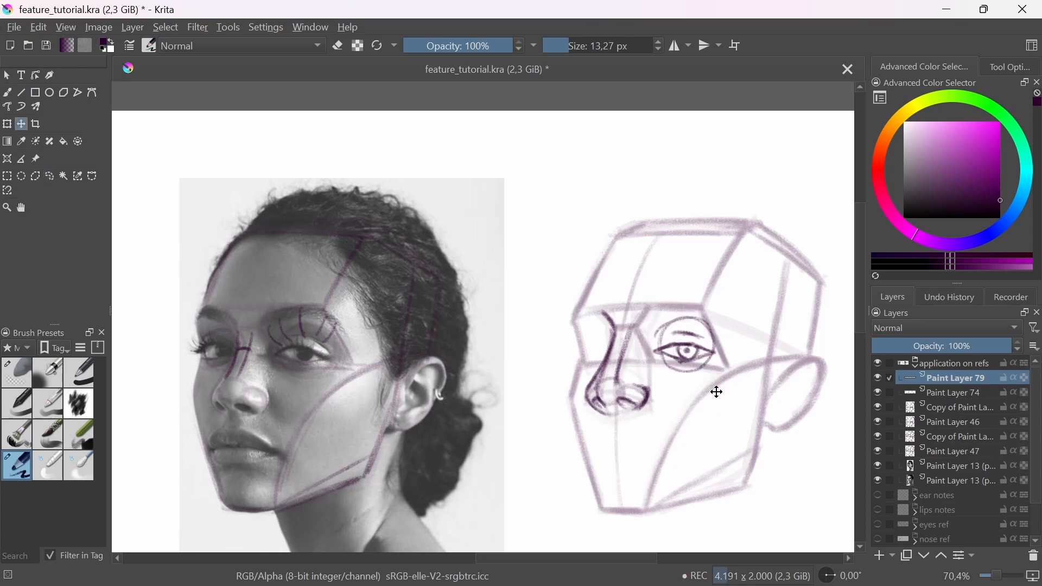
key(b)
Step: Recheck the base head's eye height with a temporary straight line from the photo's inner eye corner and undo the line
key(v)
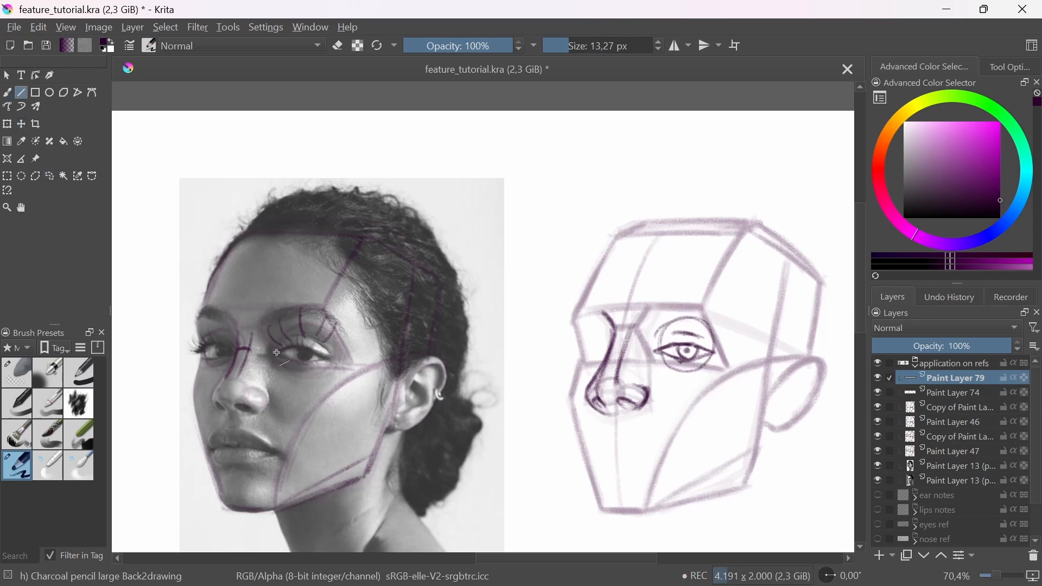
drag(275, 354, 720, 358)
key(b)
key(ctrl+z)
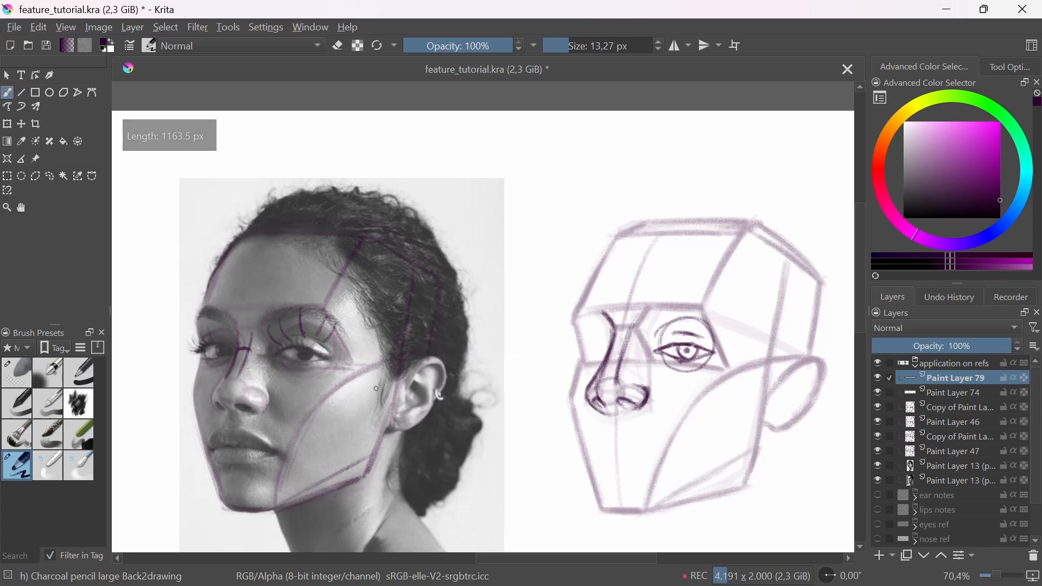
Step: Darken the eyelid lines on the photo's nearer eye and the base head's eye, and nudge the selected base head eye into place
drag(283, 353, 337, 362)
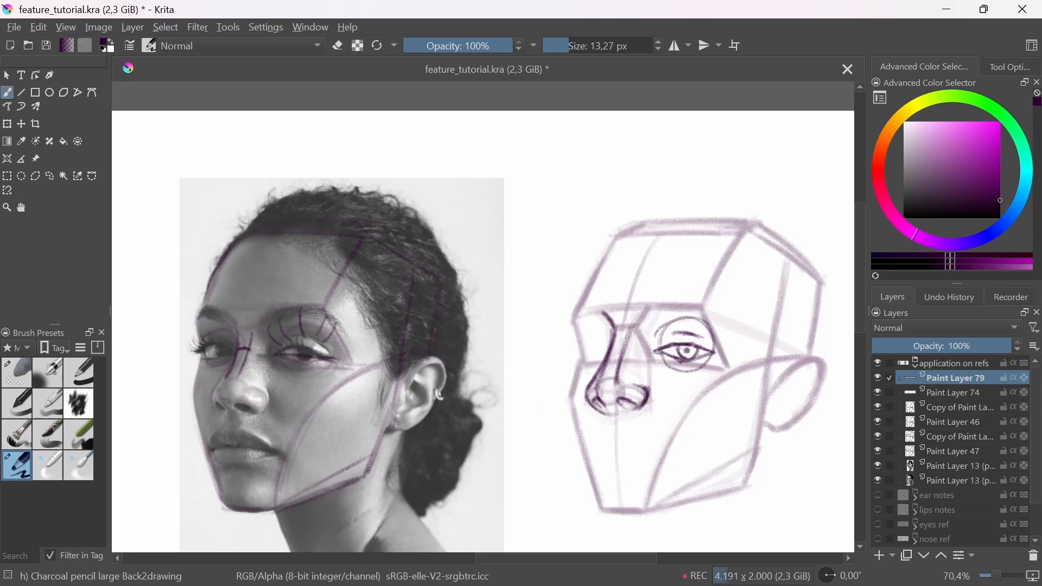
drag(658, 350, 718, 356)
click(49, 176)
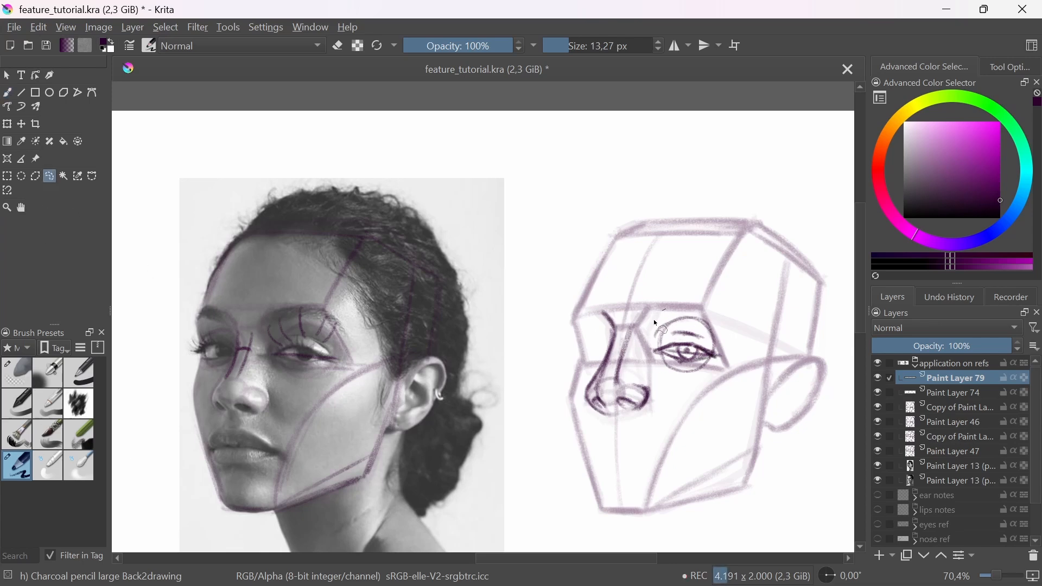
drag(654, 319, 667, 310)
key(t)
drag(686, 372, 686, 374)
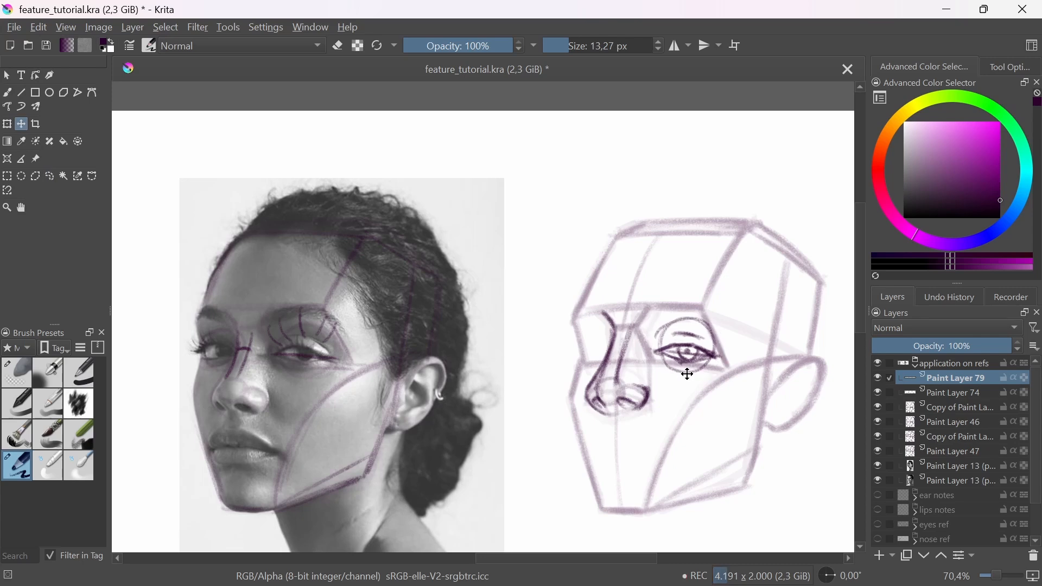
key(b)
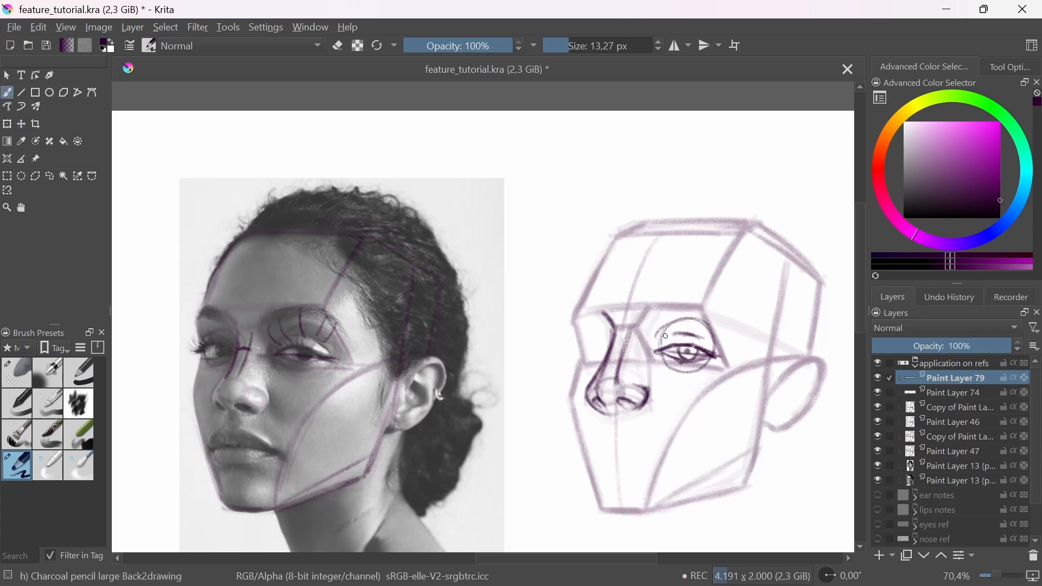
Step: Compare the eyelid crease height between photo and base head with a temporary straight line, and undo the line
key(v)
drag(305, 335, 690, 336)
key(ctrl+z)
Step: Outline the eyebrow along the brow ridge above the woman's base head eye, angling its tail down the outer side
mouse_move(664, 300)
mouse_down()
mouse_move(702, 298)
mouse_move(654, 302)
mouse_move(703, 302)
mouse_move(651, 305)
mouse_move(725, 319)
mouse_up()
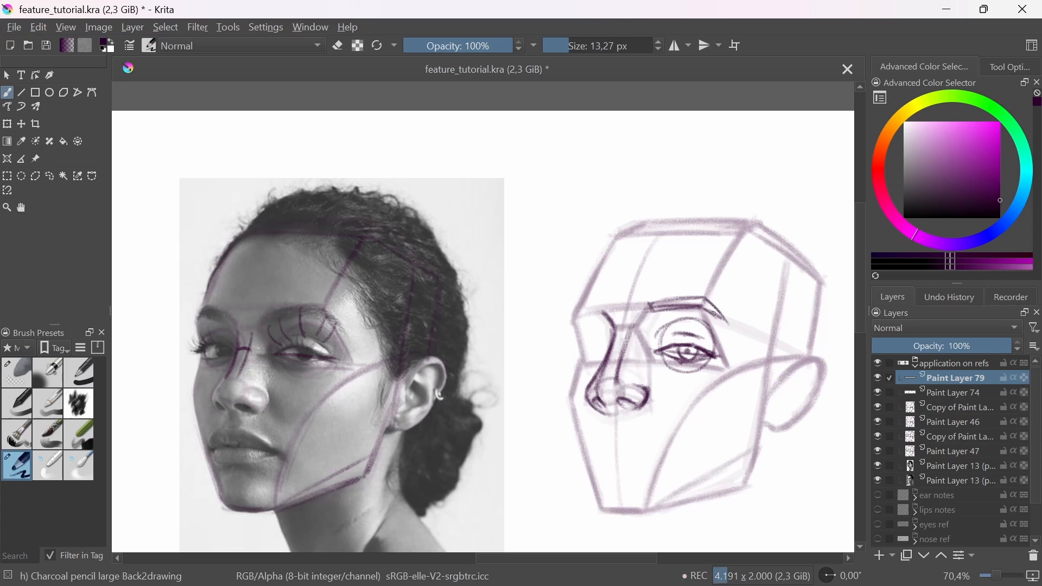
drag(705, 299, 730, 329)
Step: Fade the eye sketch on the woman's base head with the soft eraser and redraw its eyelids, iris and pupil in pencil
click(19, 378)
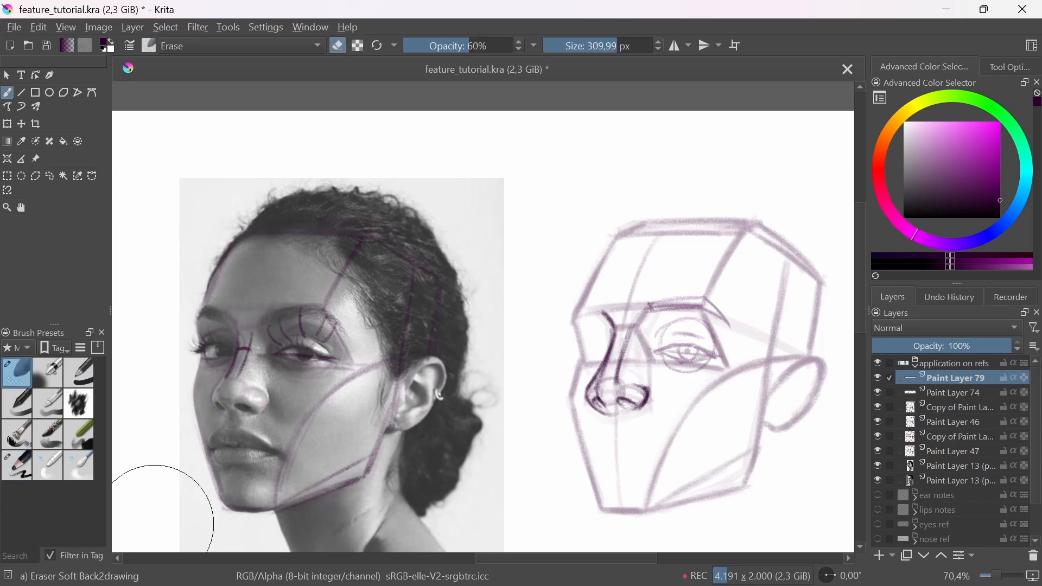
click(17, 466)
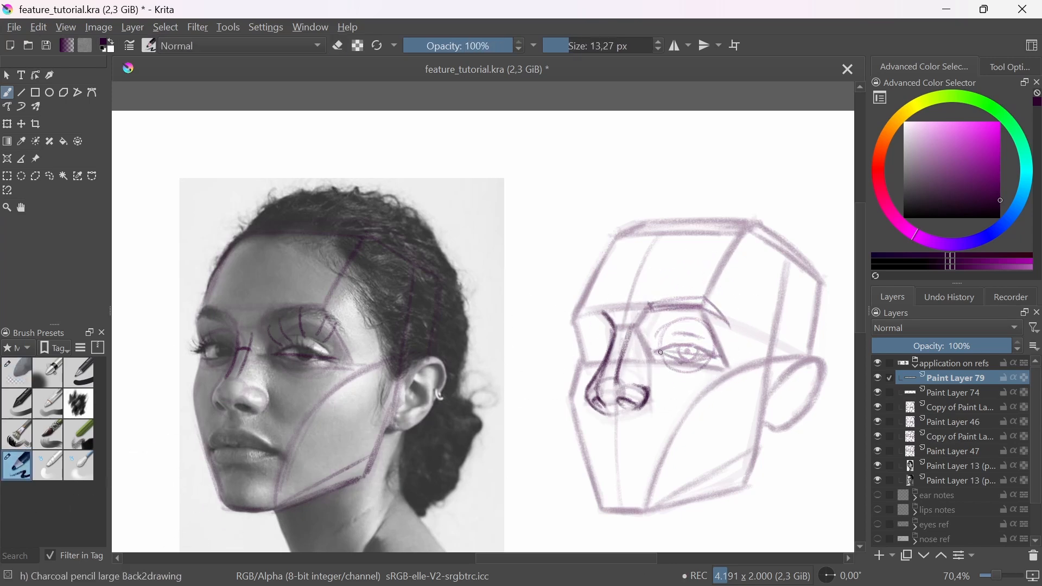
drag(673, 343, 700, 349)
mouse_move(675, 361)
mouse_down()
mouse_move(699, 368)
mouse_move(695, 334)
mouse_move(715, 364)
mouse_move(730, 327)
mouse_move(689, 342)
mouse_move(683, 350)
mouse_move(700, 360)
mouse_move(729, 328)
mouse_move(725, 345)
mouse_move(712, 341)
mouse_move(696, 313)
mouse_move(706, 396)
mouse_move(612, 449)
mouse_up()
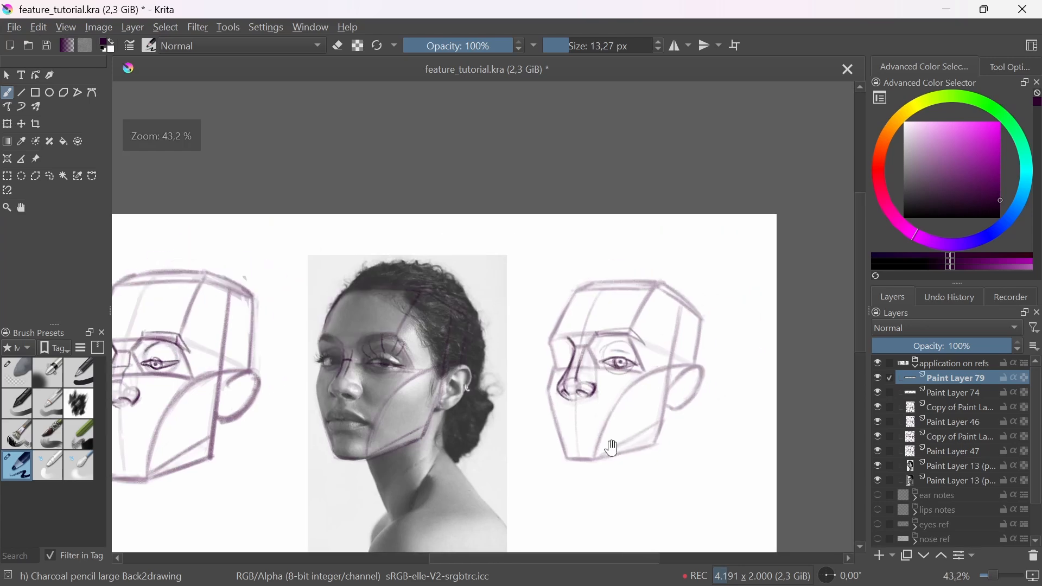
drag(607, 364, 644, 333)
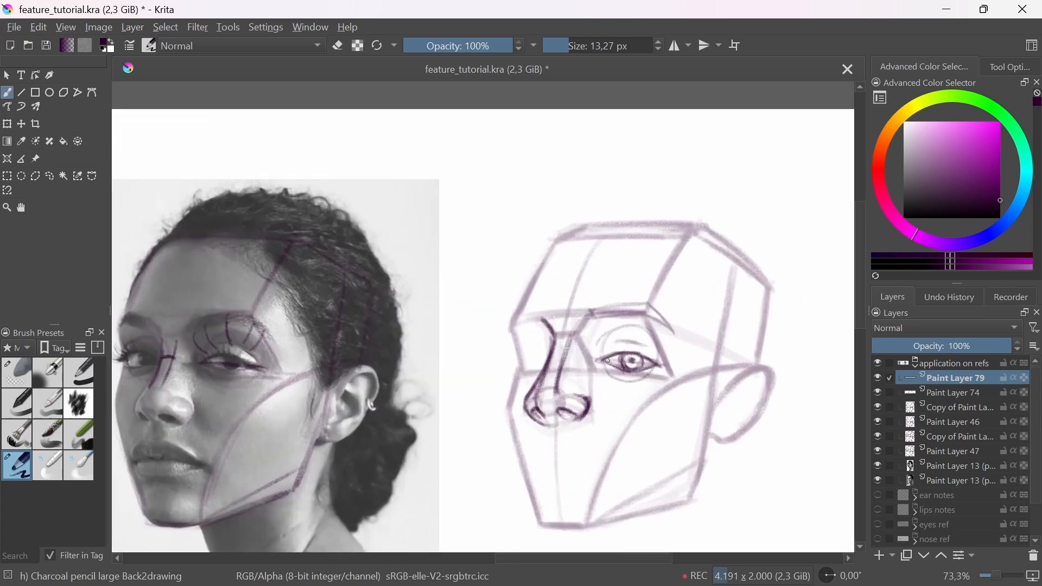
Step: Reinforce the eyebrow outline on the woman's base head and lighten the eye and brow sketch with the soft eraser
mouse_move(585, 313)
mouse_down()
mouse_move(618, 319)
mouse_move(643, 315)
mouse_move(591, 306)
mouse_move(645, 304)
mouse_move(610, 306)
mouse_move(659, 316)
mouse_up()
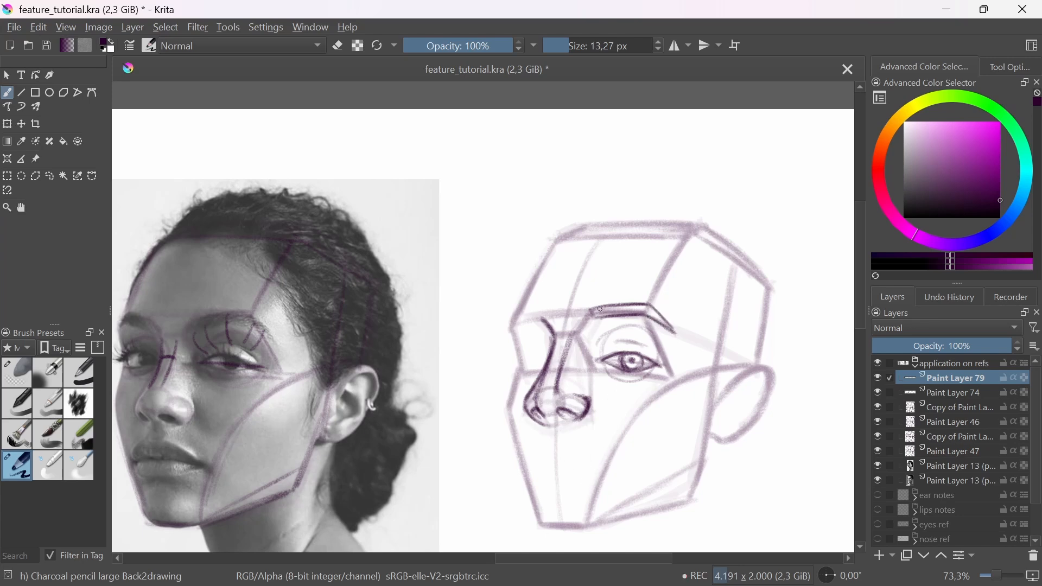
click(24, 375)
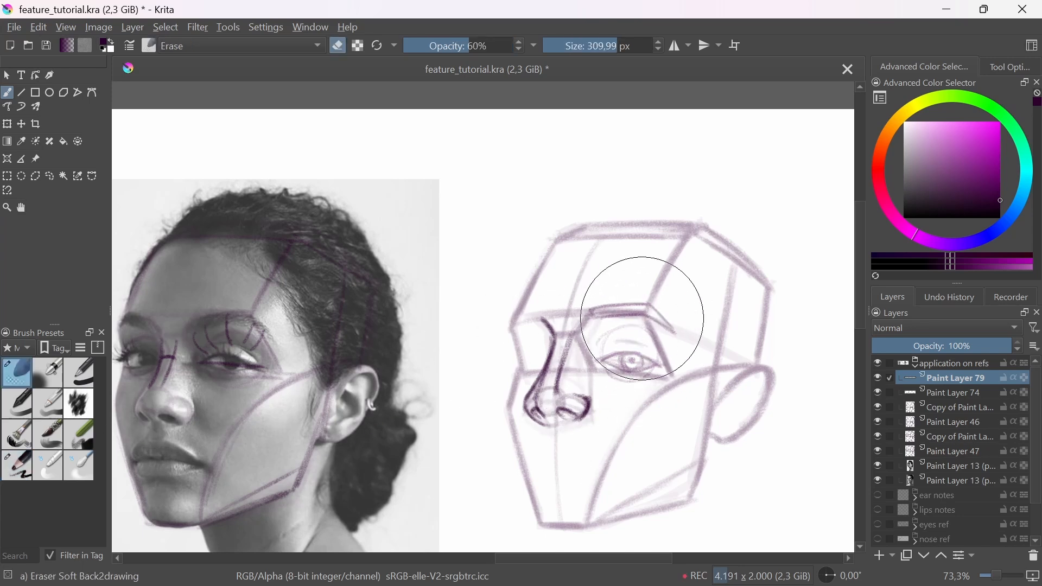
Step: Mirror the canvas view horizontally and redraw the upper eyelid line on the woman's base head with the charcoal pencil
key(m)
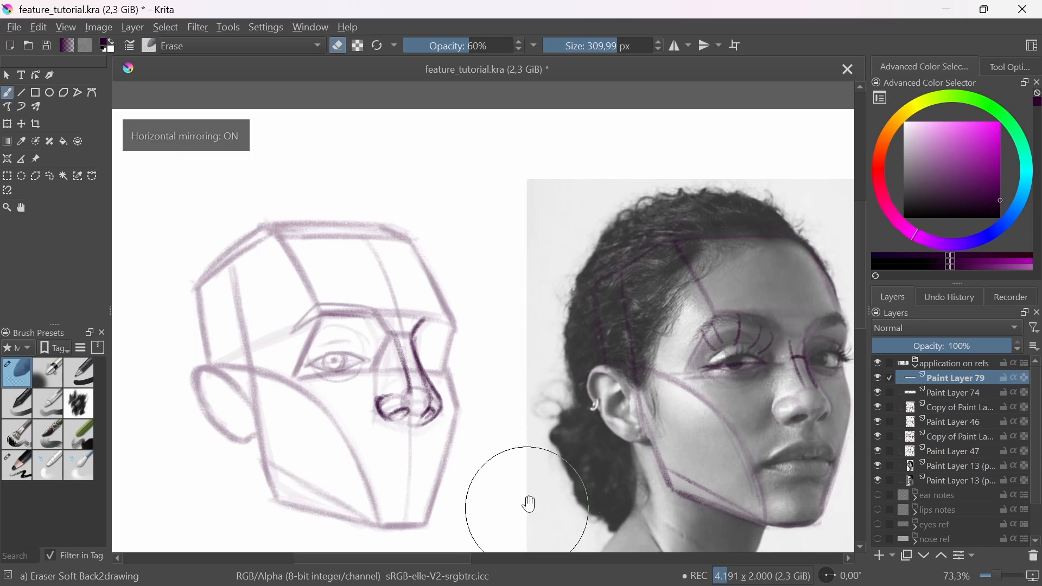
scroll(530, 504, down, 3)
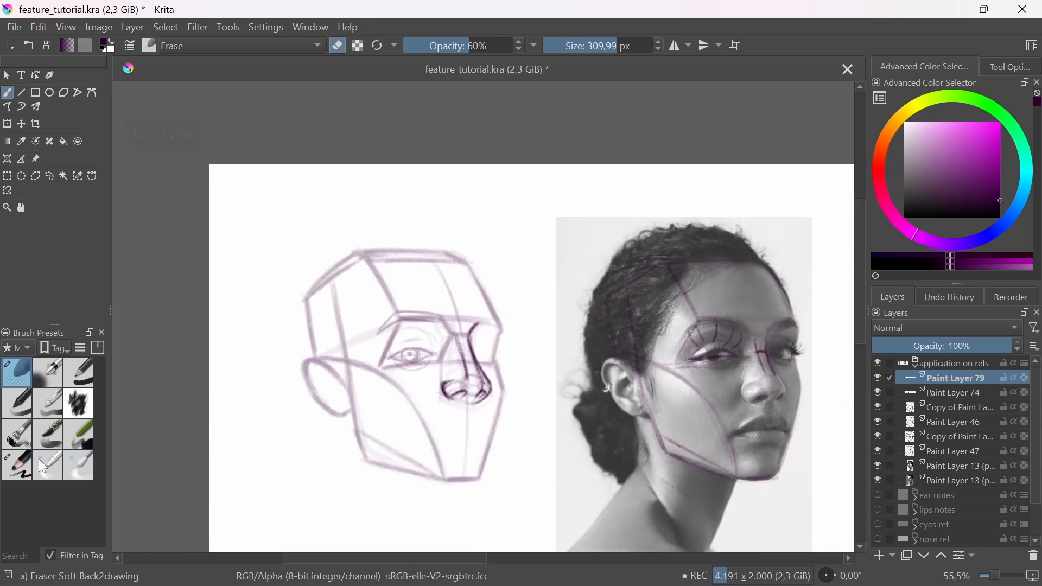
key(/)
scroll(627, 357, up, 2)
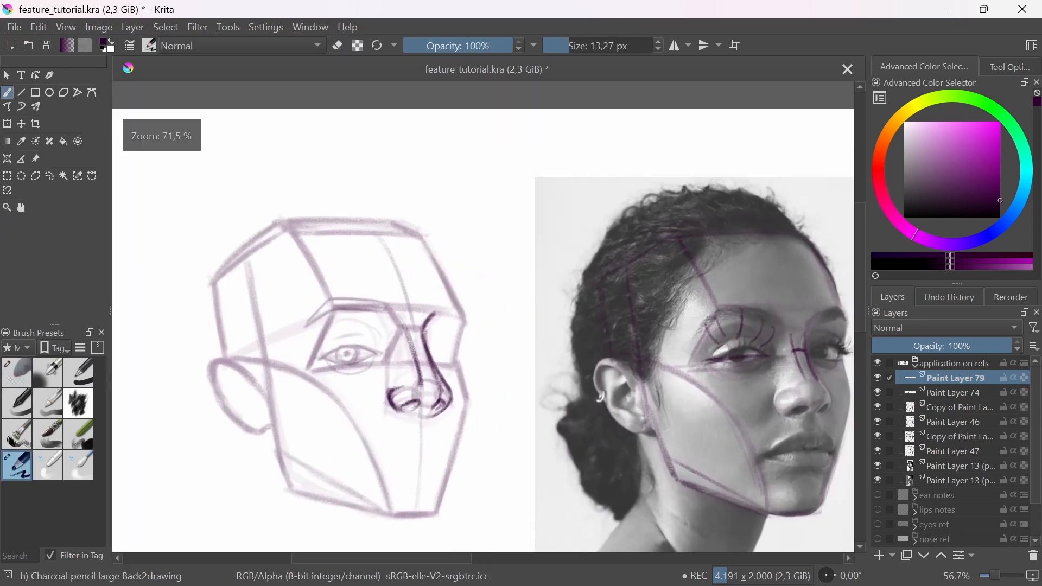
scroll(369, 369, up, 1)
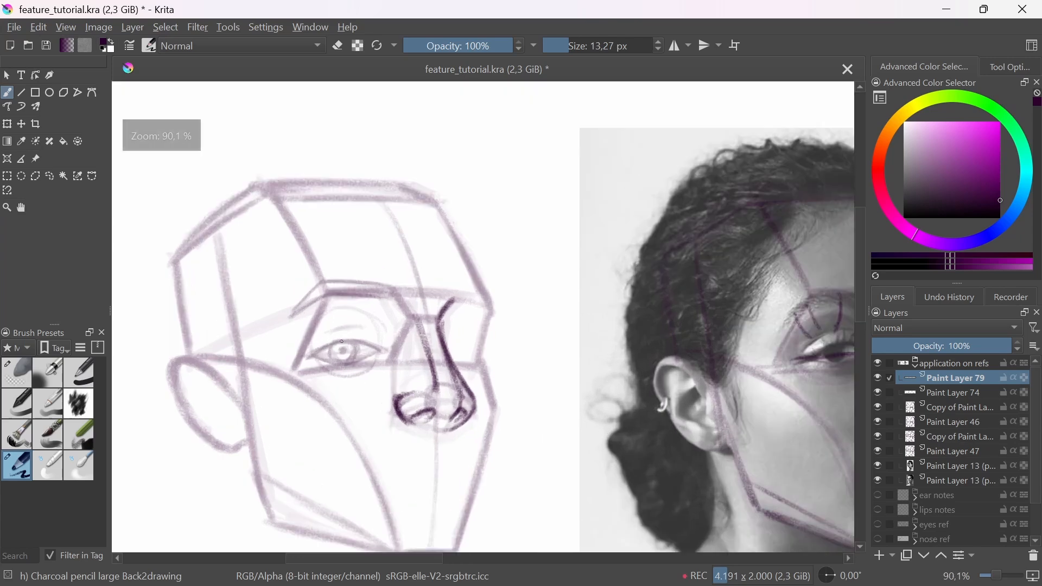
mouse_move(365, 348)
mouse_down()
mouse_move(384, 352)
mouse_move(336, 343)
mouse_move(305, 361)
mouse_move(365, 341)
mouse_up()
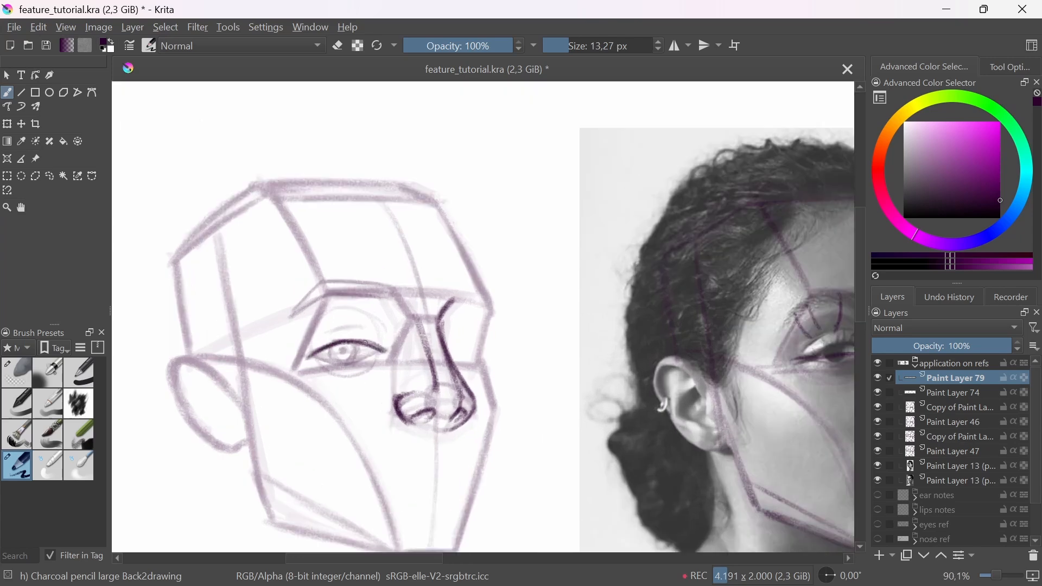
Step: Darken the eyebrow outline on the woman's base head and refine the upper eyelid line beneath it
scroll(359, 359, down, 1)
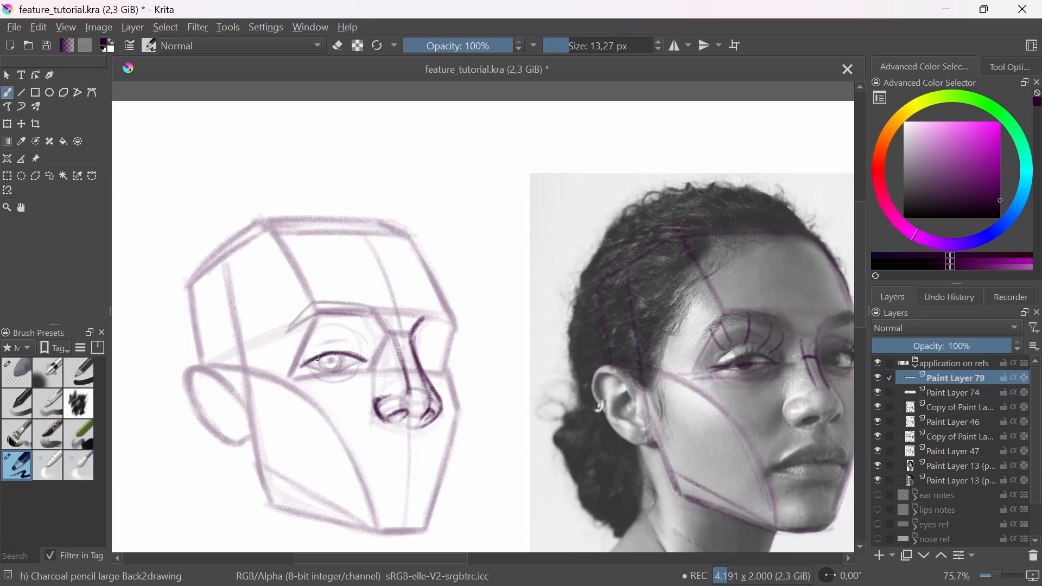
scroll(315, 335, up, 1)
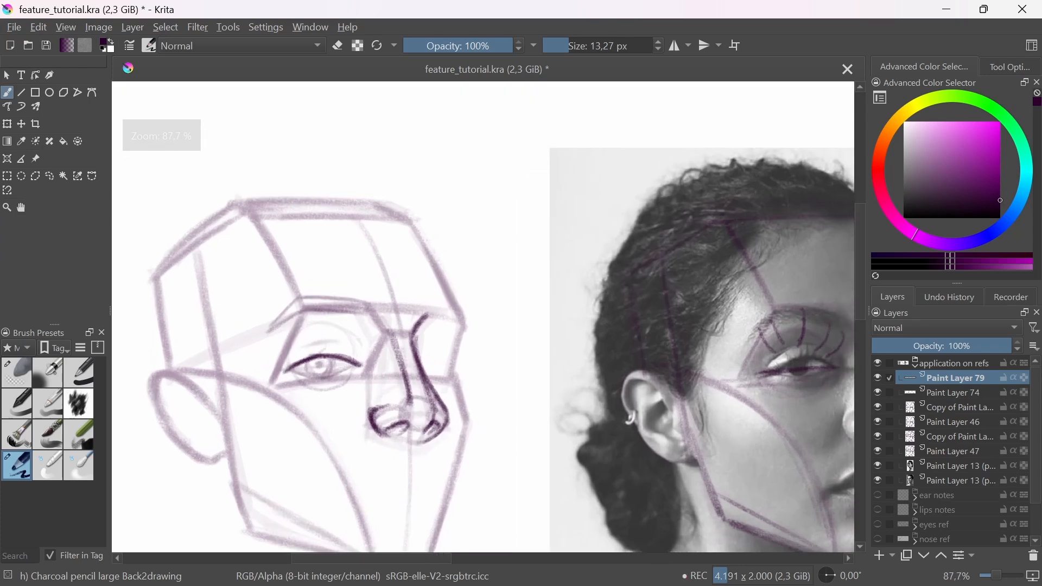
mouse_move(318, 312)
mouse_down()
mouse_move(371, 315)
mouse_move(342, 299)
mouse_move(365, 301)
mouse_up()
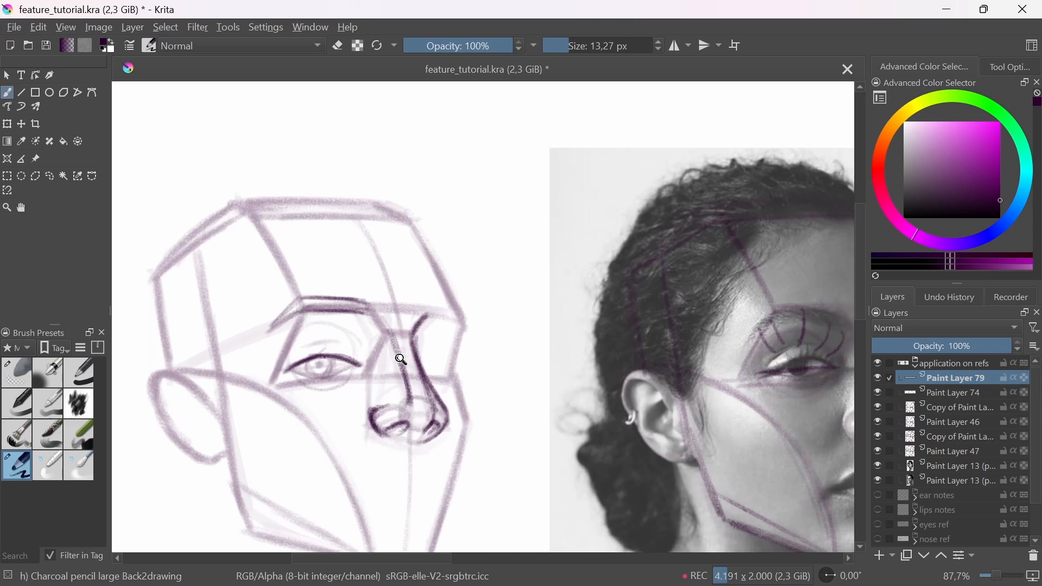
scroll(380, 369, down, 3)
scroll(358, 377, up, 4)
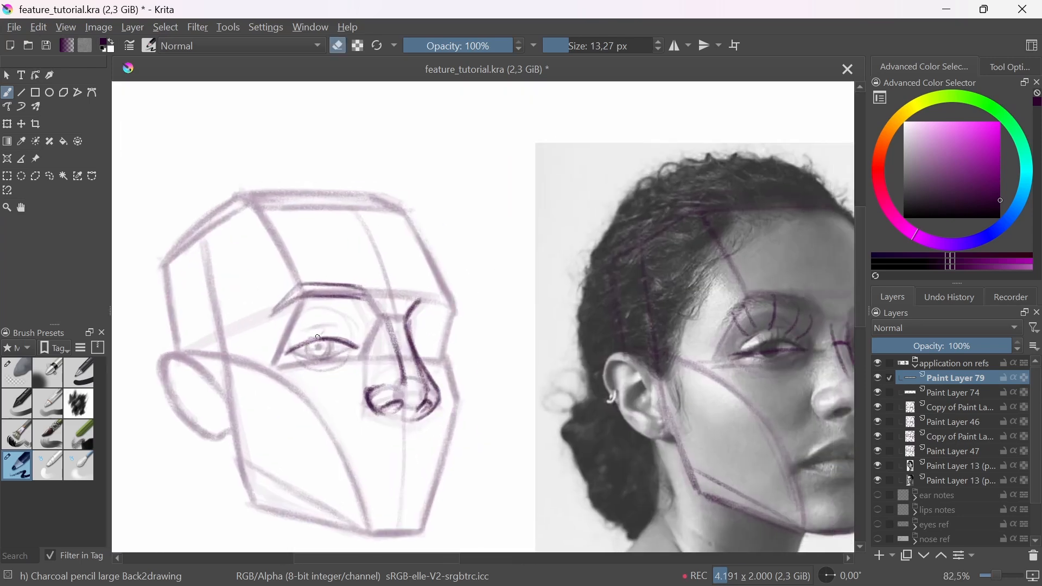
drag(300, 348, 340, 338)
Step: Draw a first eyelash rising from the middle of the upper eyelid on the woman's base head
scroll(326, 403, down, 3)
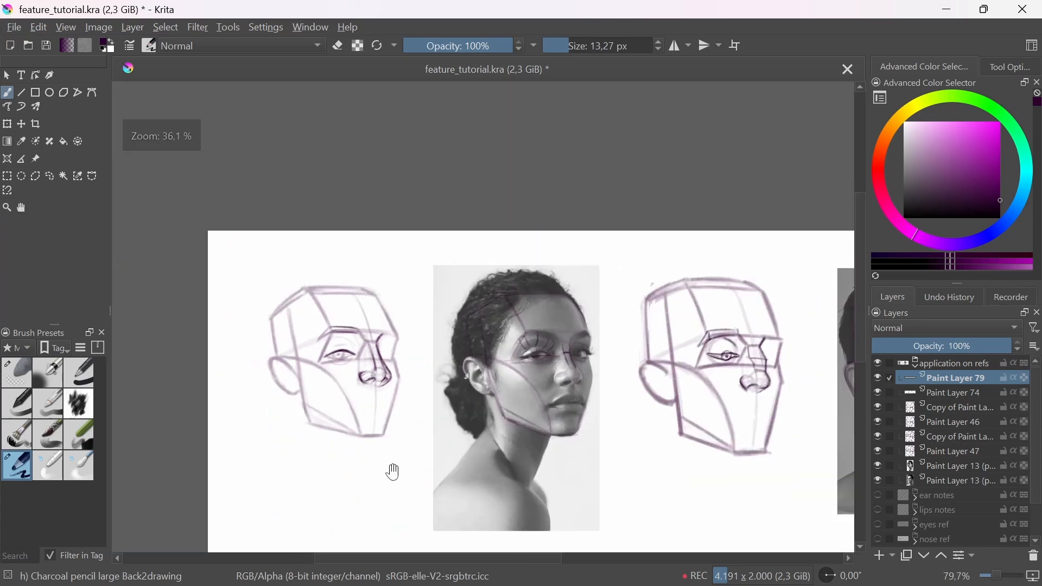
scroll(391, 472, up, 4)
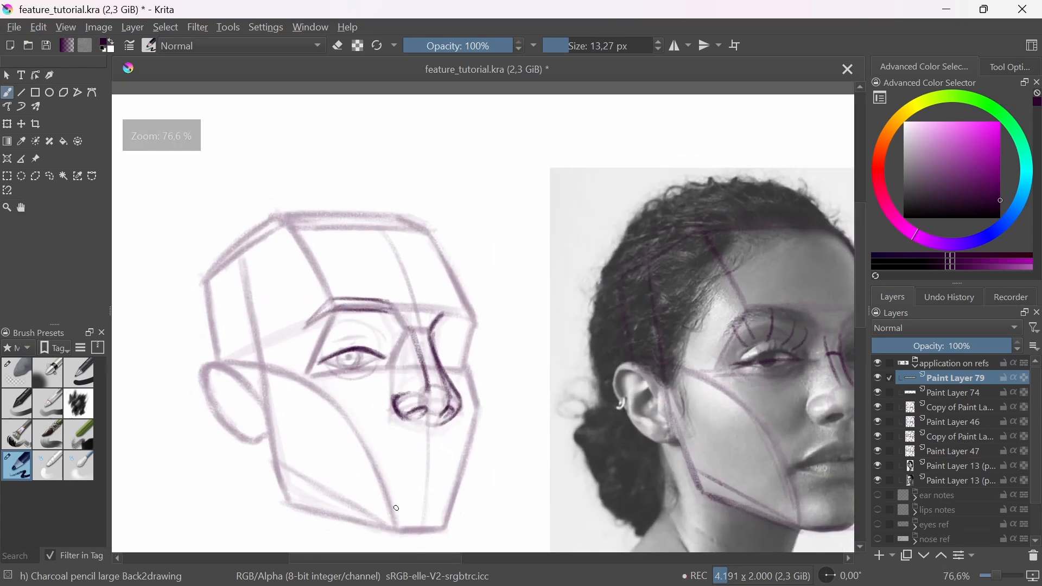
scroll(368, 400, up, 3)
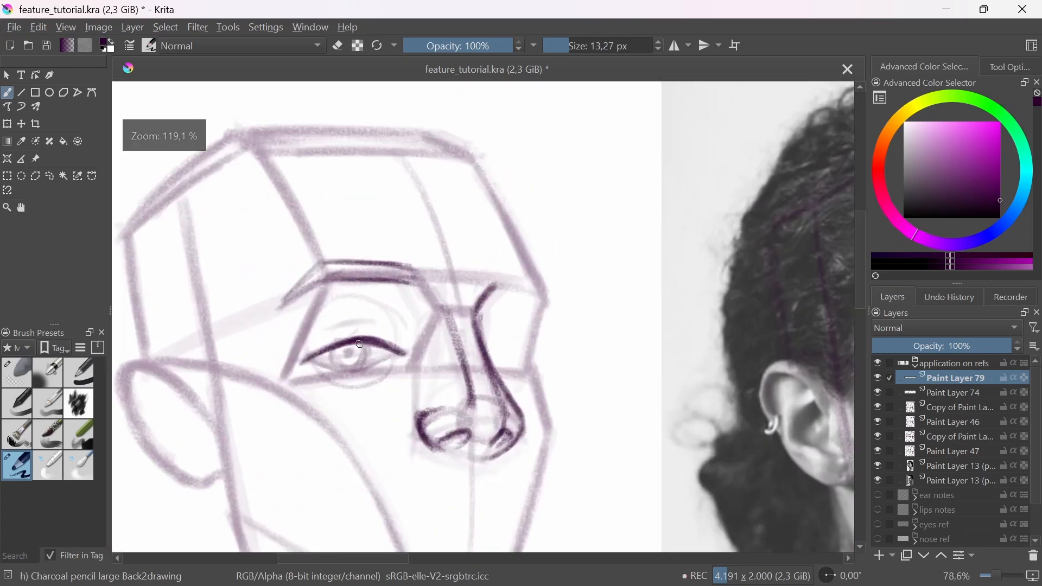
drag(358, 339, 369, 319)
Step: Sketch three curved sample lash strokes in the blank area beside the base head and undo them
scroll(434, 368, up, 2)
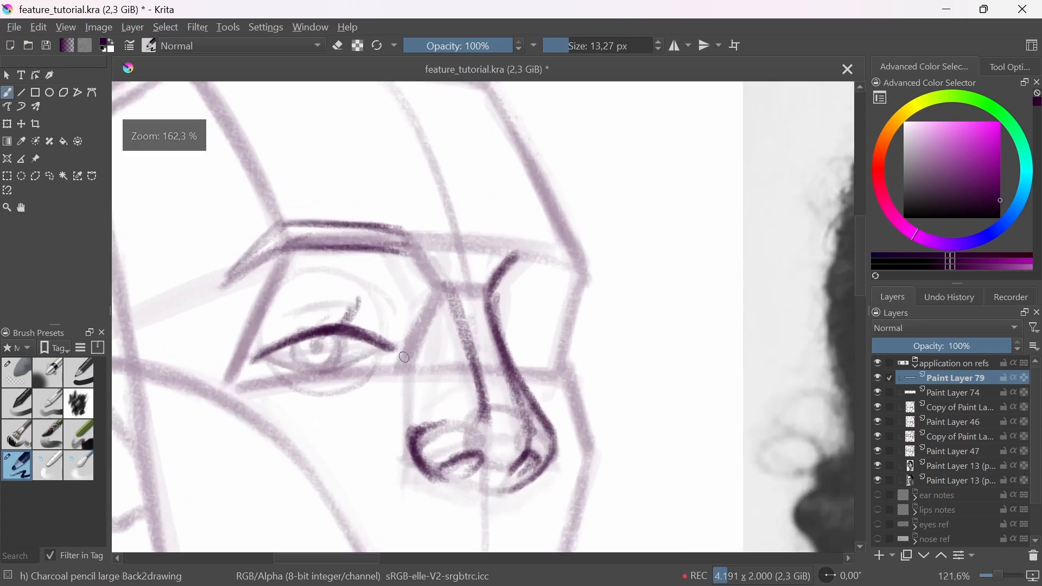
drag(578, 330, 639, 284)
drag(648, 348, 697, 303)
drag(646, 366, 715, 321)
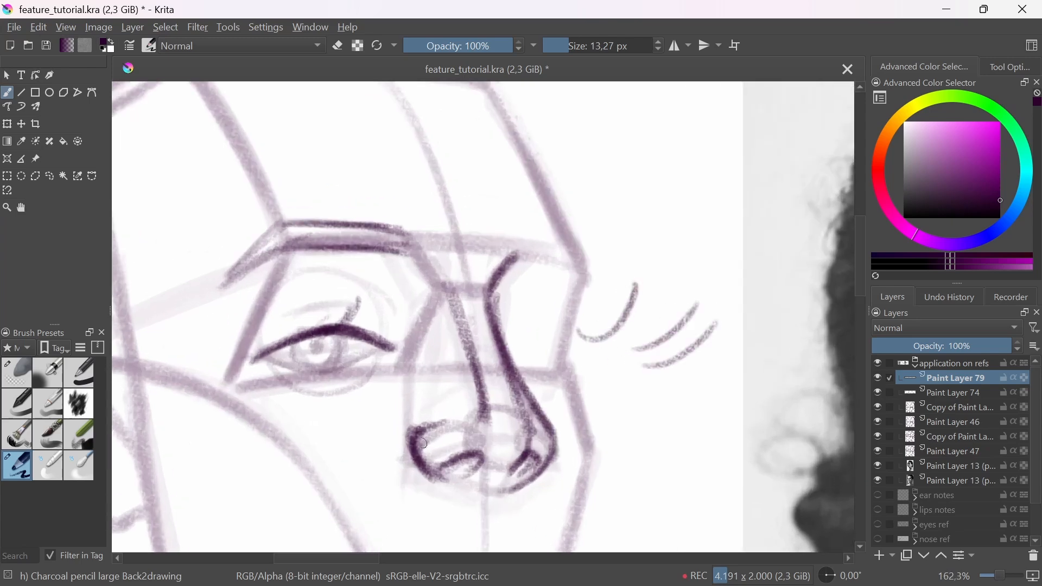
key(ctrl+z)
key(ctrl+z)
key(ctrl+z)
Step: Add curved eyelashes along the upper eyelid of the woman's base head, fanning toward both eye corners
mouse_move(346, 325)
mouse_down()
mouse_move(358, 303)
mouse_move(323, 315)
mouse_up()
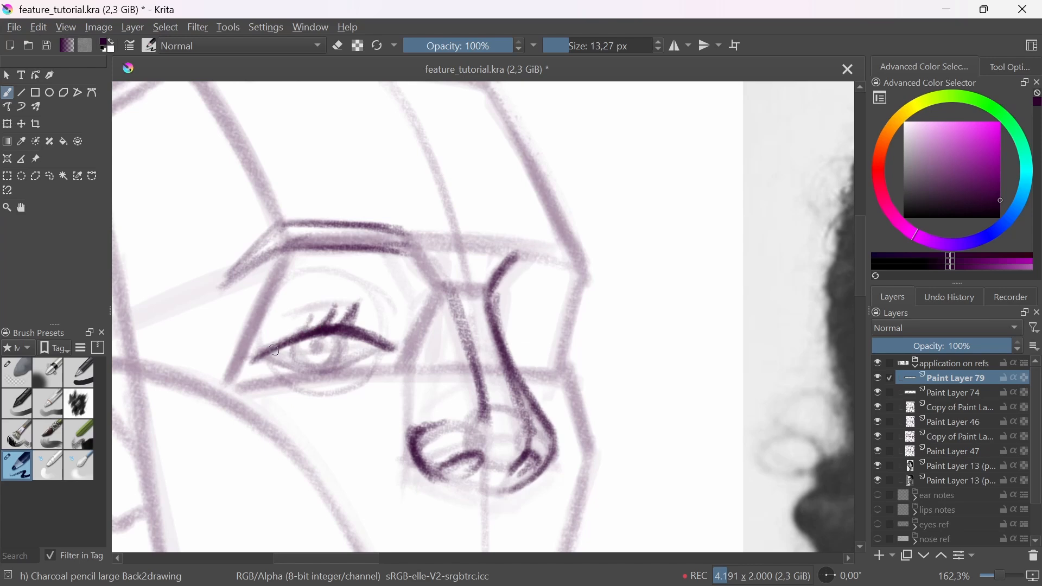
drag(282, 343, 264, 339)
drag(361, 334, 417, 319)
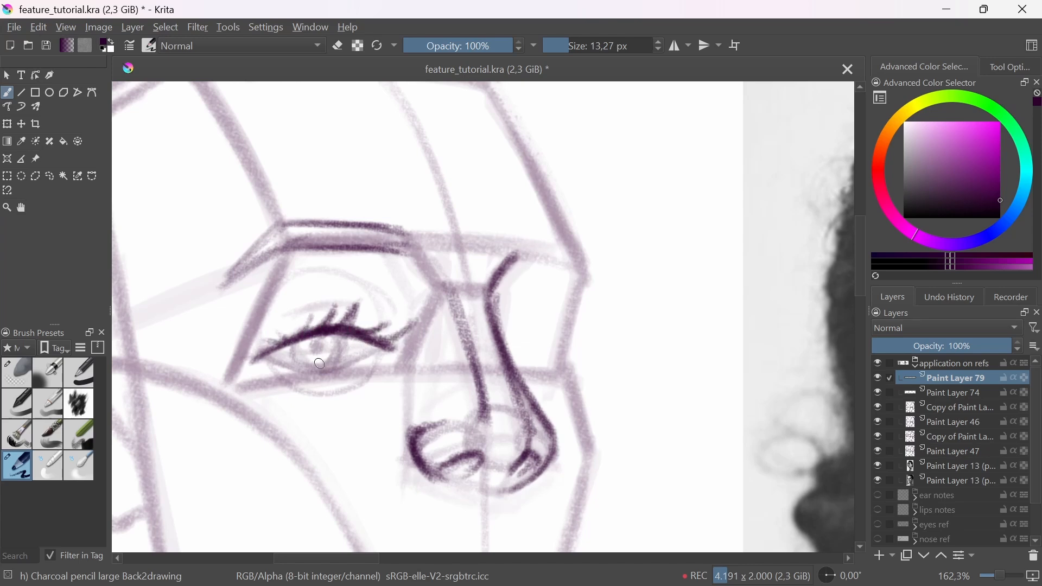
Step: Darken the iris and pupil of the woman's base head eye and turn off horizontal canvas mirroring
mouse_move(312, 362)
mouse_down()
mouse_move(339, 347)
mouse_move(319, 370)
mouse_move(293, 343)
mouse_move(313, 370)
mouse_move(313, 351)
mouse_up()
drag(330, 312, 400, 439)
key(m)
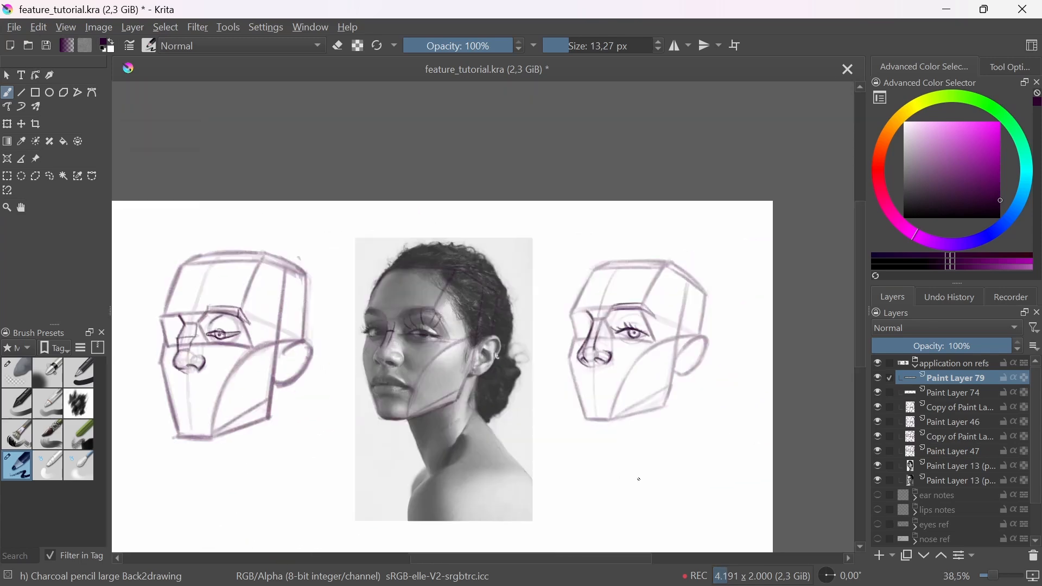
Step: Draw the upper eyelid crease above the lashes on the woman's base head eye and try a lower eyelid stroke
mouse_move(607, 389)
mouse_down()
mouse_move(643, 371)
mouse_move(626, 372)
mouse_move(601, 320)
mouse_move(596, 357)
mouse_move(679, 420)
mouse_up()
key(e)
key(e)
drag(715, 445, 700, 443)
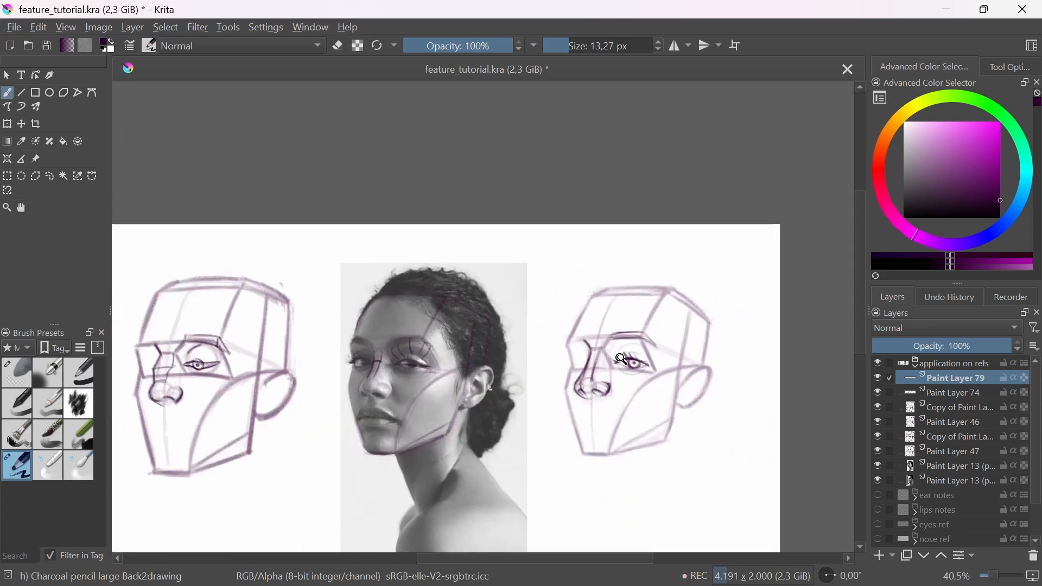
drag(622, 359, 604, 323)
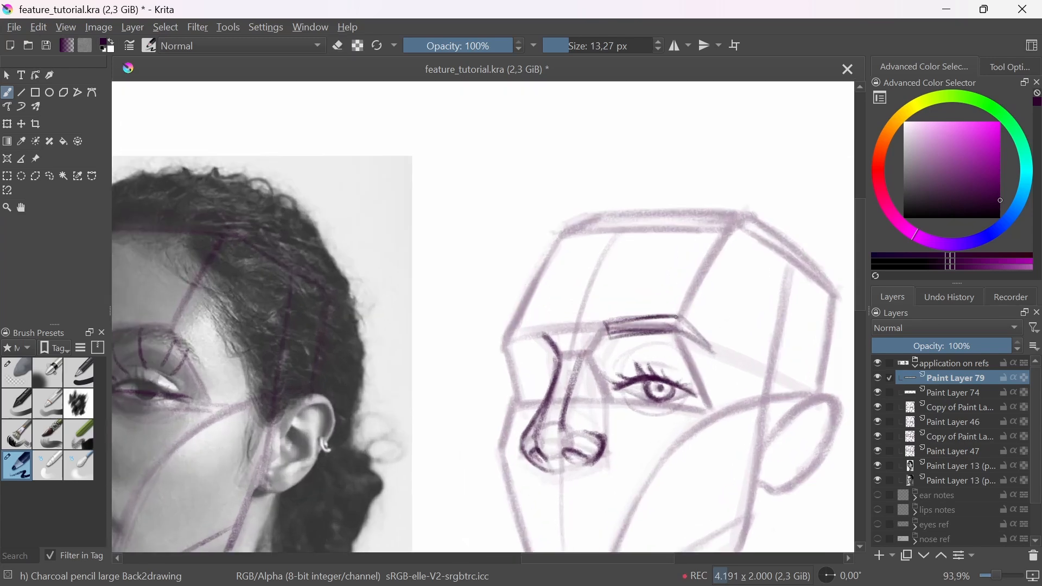
mouse_move(608, 341)
mouse_down()
mouse_move(562, 388)
mouse_move(610, 366)
mouse_up()
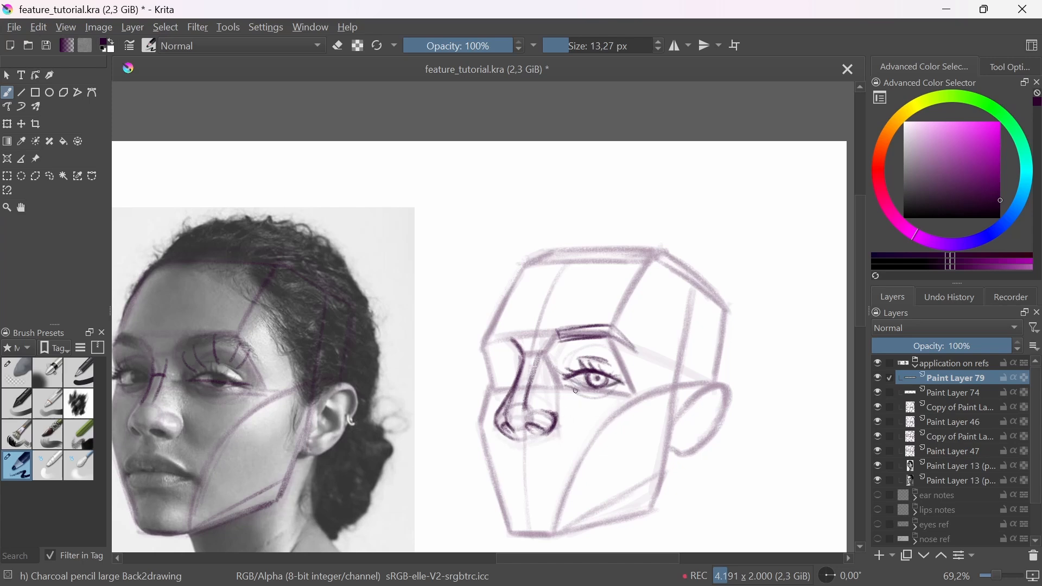
drag(575, 390, 604, 399)
key(ctrl+z)
drag(587, 360, 608, 345)
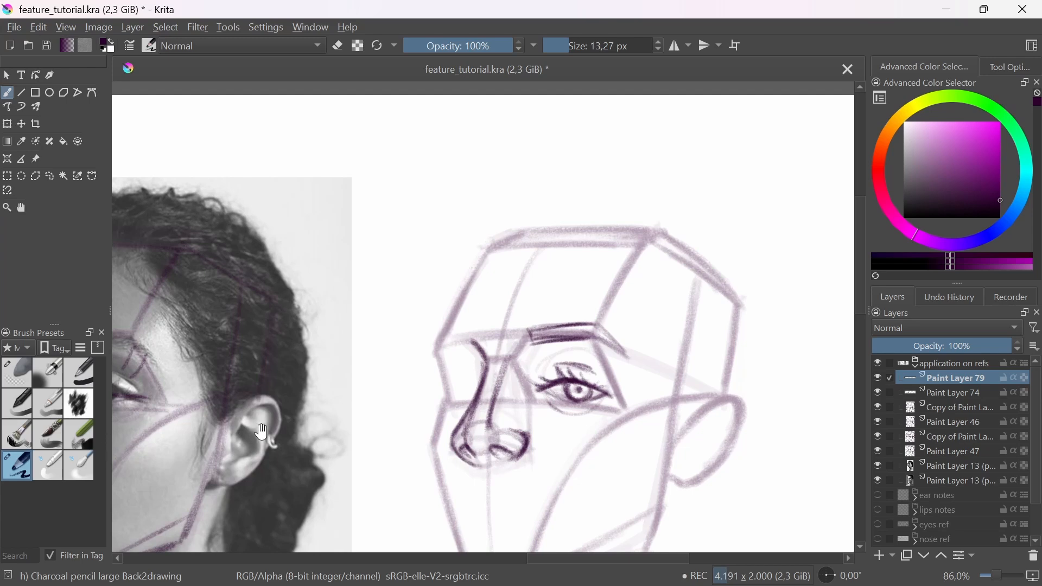
Step: Mark the eyebrow's rising front section on the woman's photo and reinforce the same section on her base head
drag(544, 416, 679, 400)
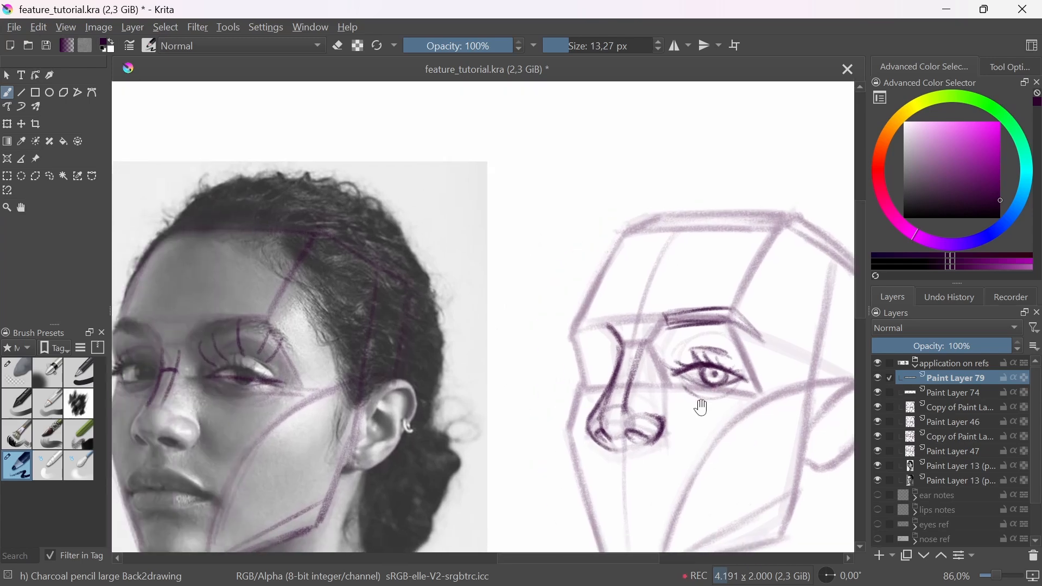
key(e)
key(e)
mouse_move(716, 388)
mouse_down()
mouse_move(733, 384)
mouse_move(703, 434)
mouse_up()
drag(702, 434, 605, 449)
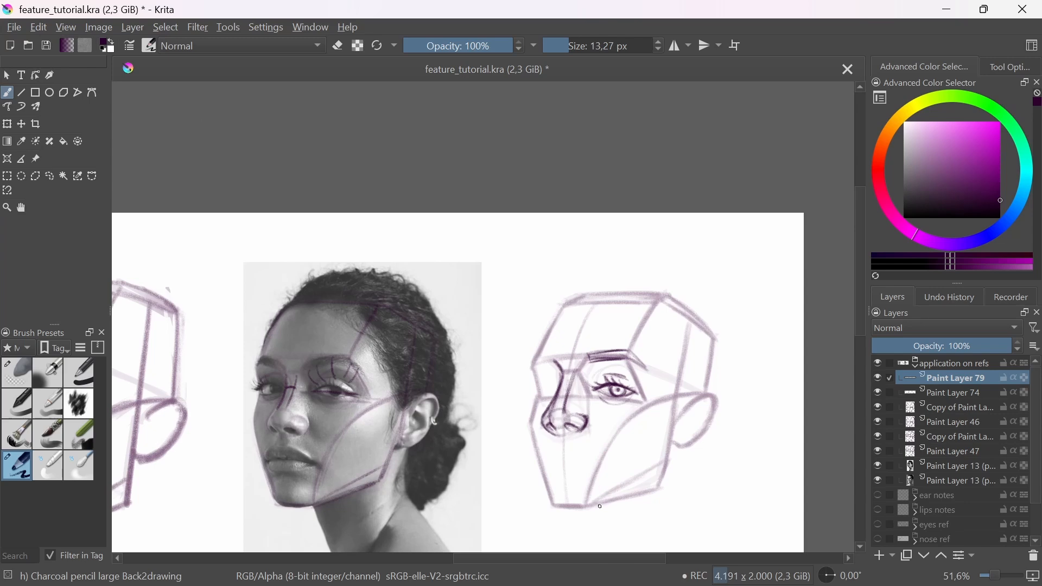
scroll(603, 361, up, 1)
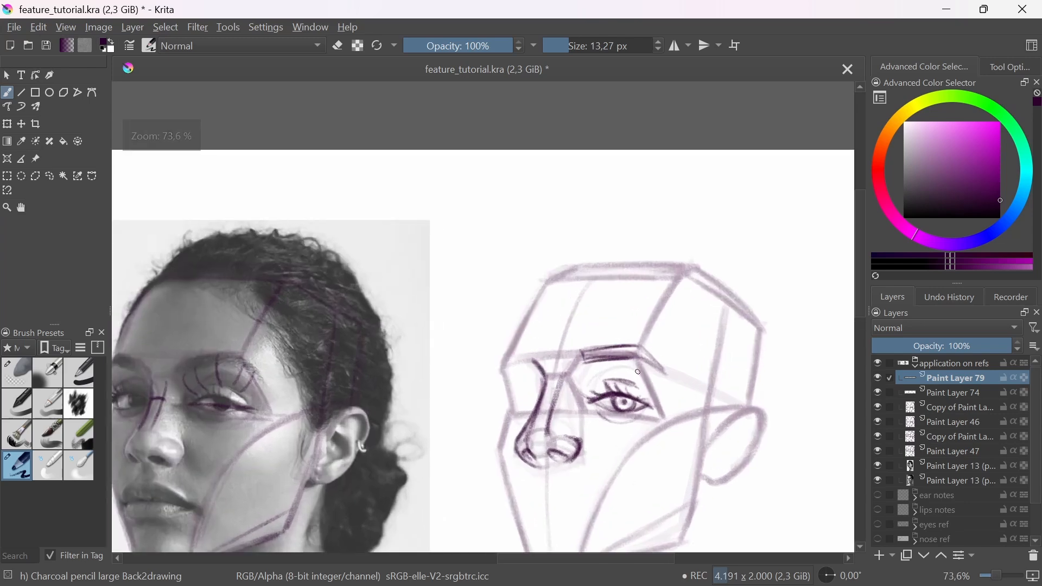
mouse_move(189, 361)
mouse_down()
mouse_move(236, 346)
mouse_move(241, 358)
mouse_up()
mouse_move(636, 342)
mouse_down()
mouse_move(576, 352)
mouse_move(628, 341)
mouse_move(580, 352)
mouse_move(642, 358)
mouse_move(613, 350)
mouse_move(617, 361)
mouse_move(583, 363)
mouse_move(633, 358)
mouse_move(575, 353)
mouse_move(598, 347)
mouse_up()
Step: Lighten the old outer brow line on the woman's base head and draw a darker tail sloping down from the brow's peak
key(e)
key(e)
click(20, 381)
click(16, 465)
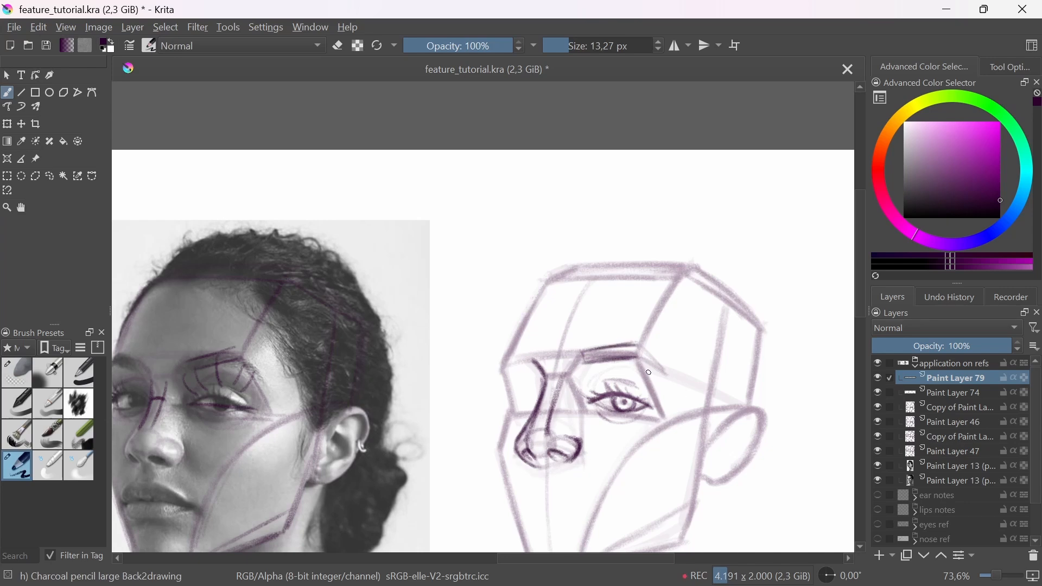
mouse_move(650, 372)
mouse_down()
mouse_move(638, 359)
mouse_move(663, 374)
mouse_move(637, 348)
mouse_move(665, 373)
mouse_up()
drag(630, 322, 654, 370)
Step: Draw the side line of the nose on the woman's photo and the matching line on her base head
drag(380, 395, 380, 367)
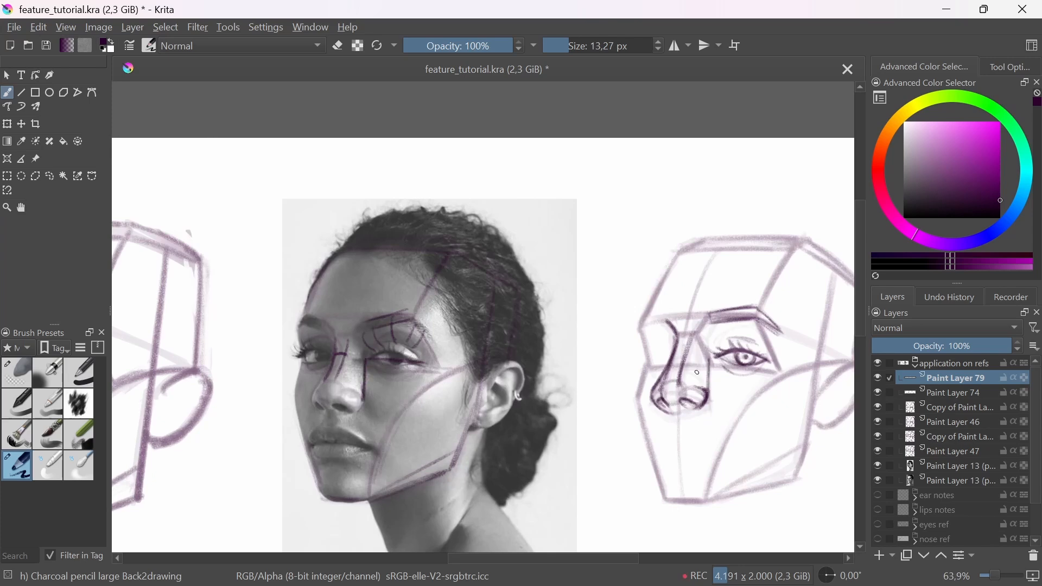
drag(724, 344, 727, 426)
drag(726, 426, 615, 475)
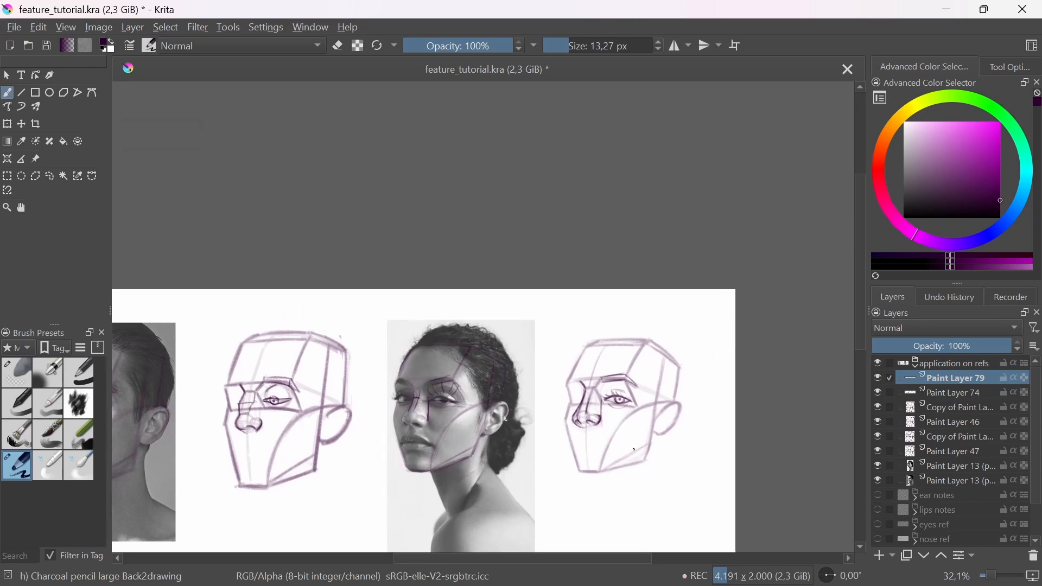
scroll(609, 405, up, 3)
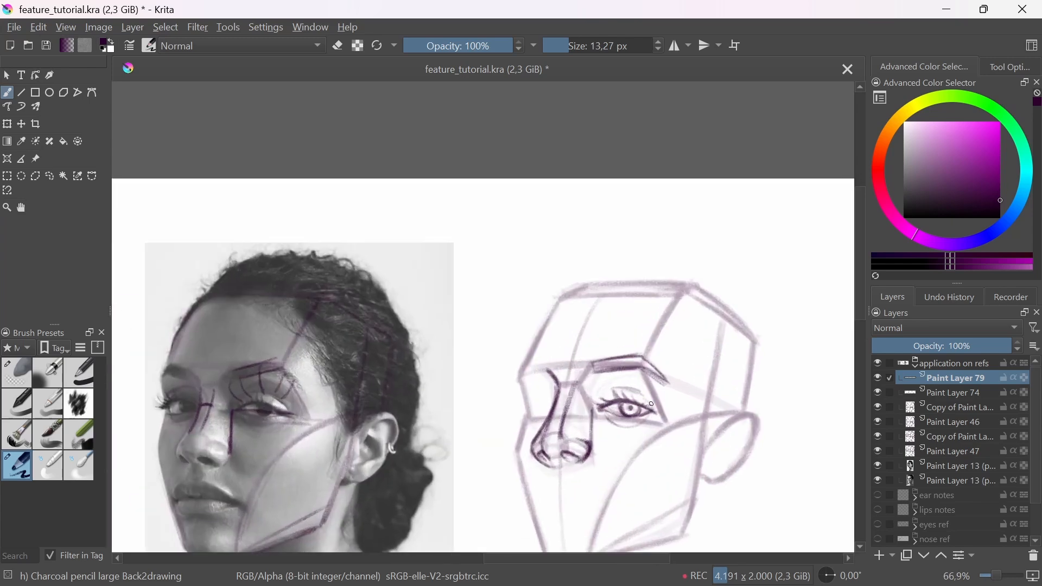
drag(630, 351, 678, 439)
scroll(593, 410, up, 2)
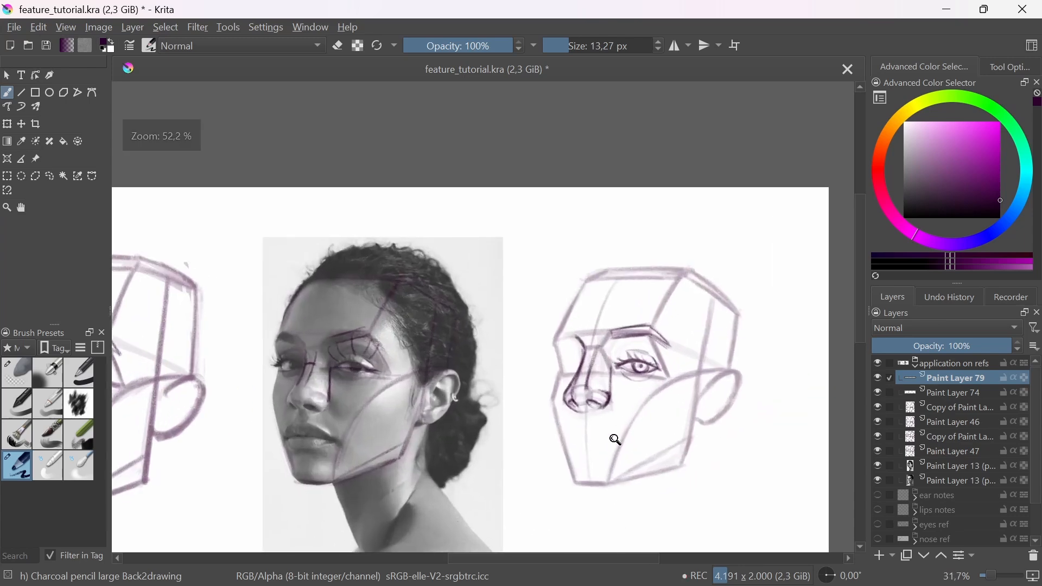
scroll(634, 410, up, 2)
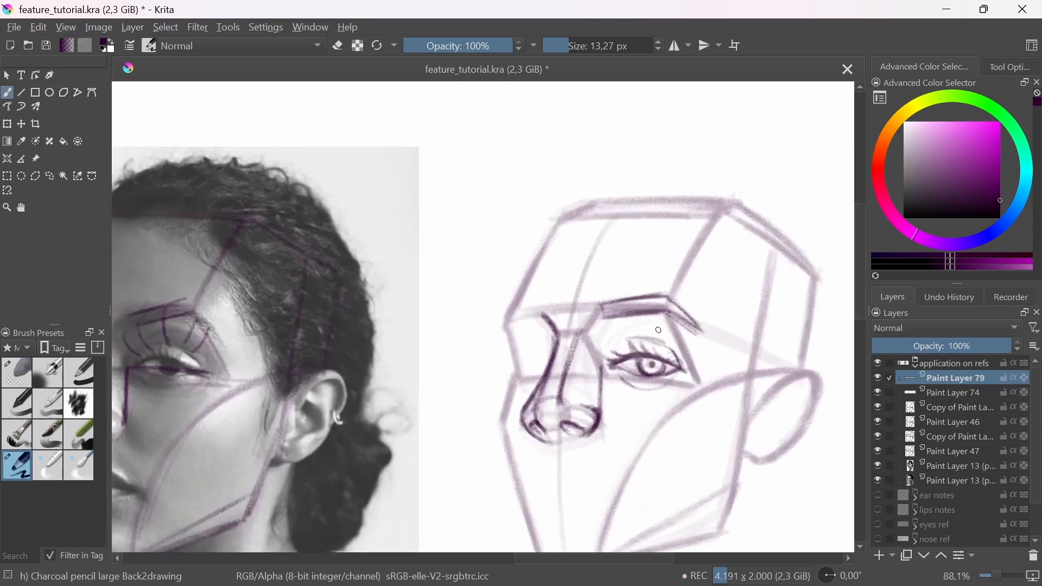
scroll(649, 400, down, 2)
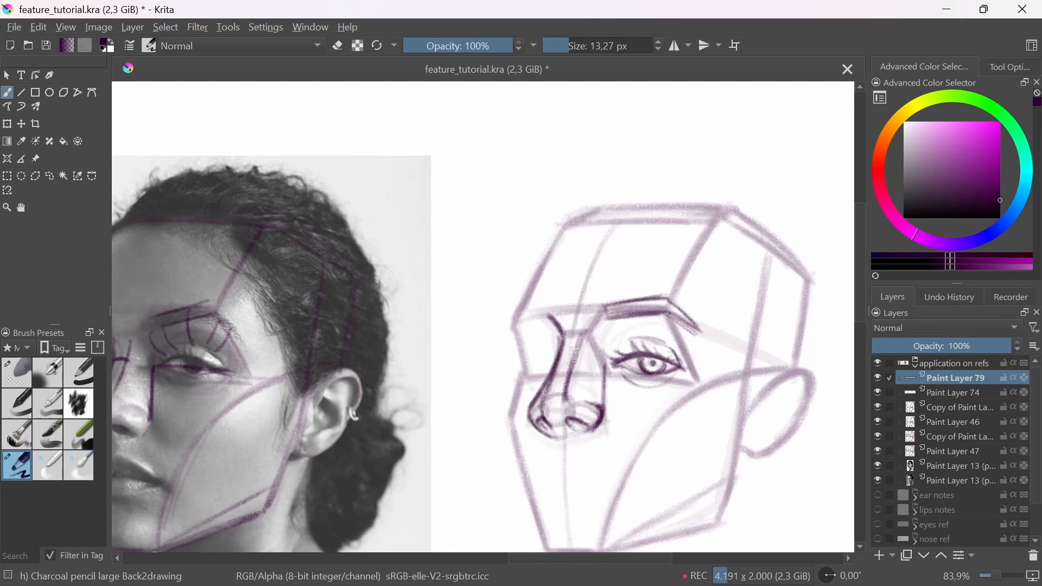
scroll(613, 391, up, 2)
scroll(614, 391, down, 2)
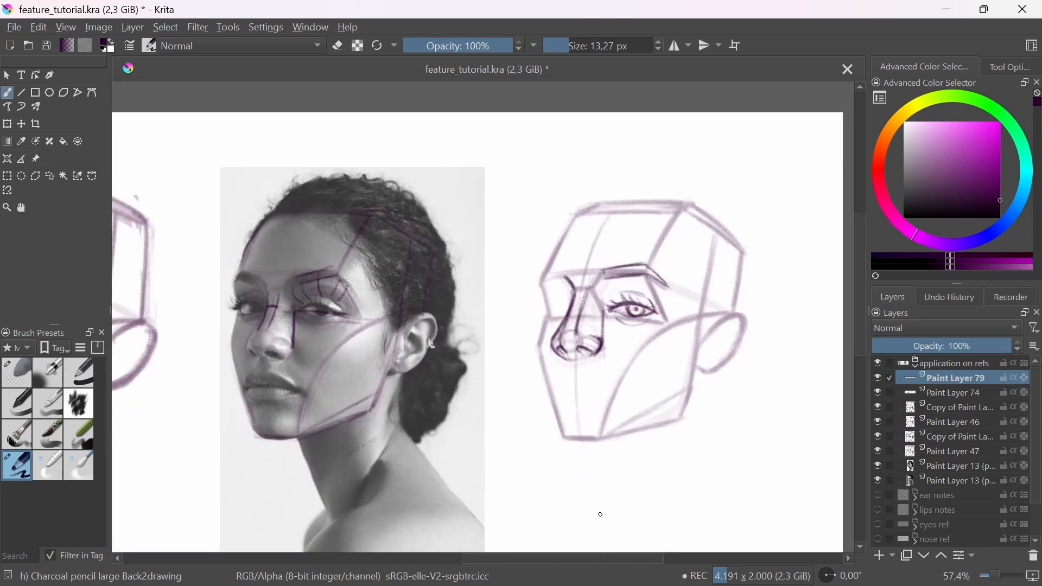
Step: Collapse the "application on refs" layer group
click(916, 365)
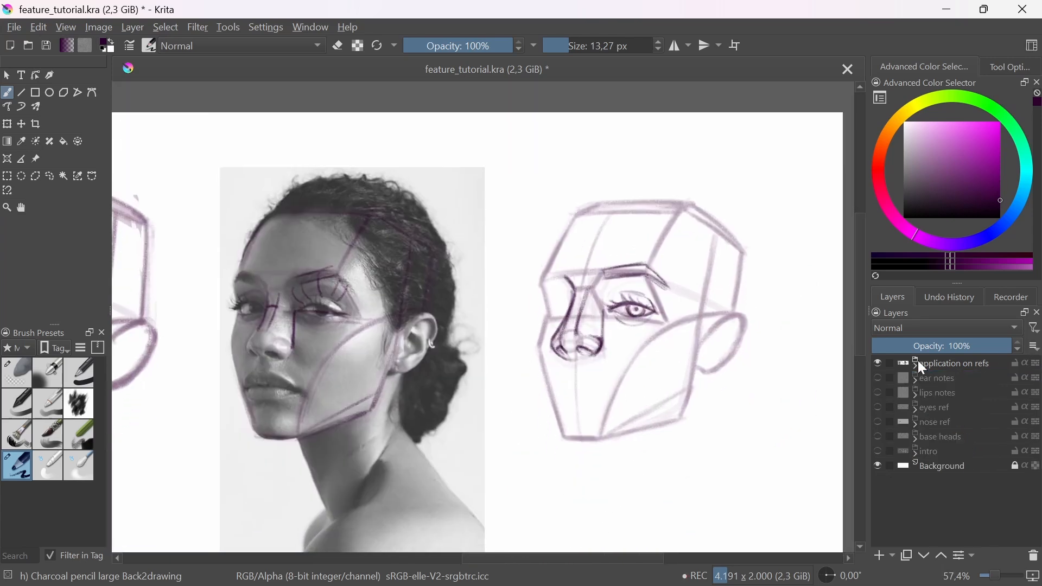
click(915, 365)
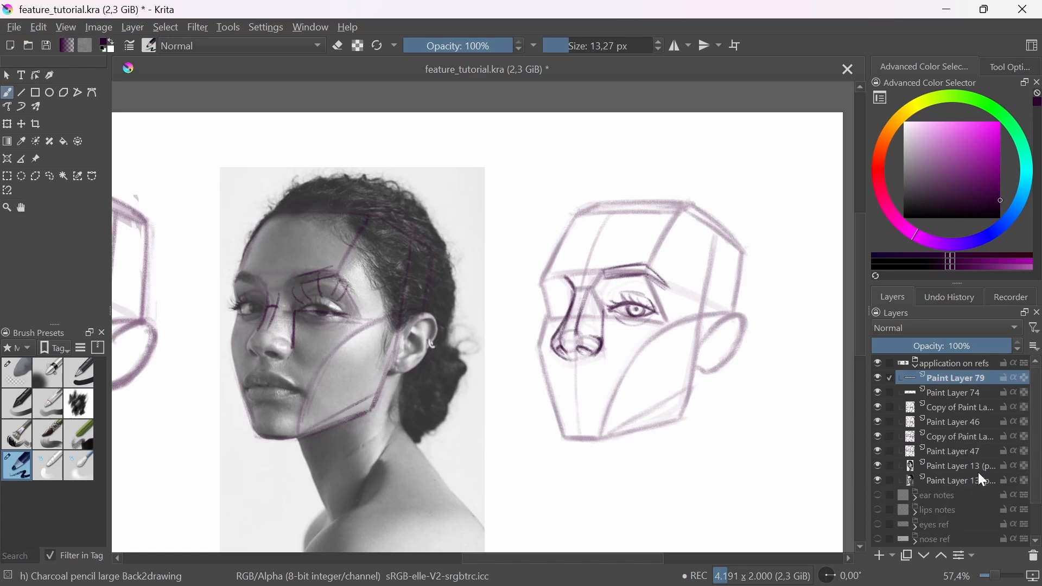
click(916, 366)
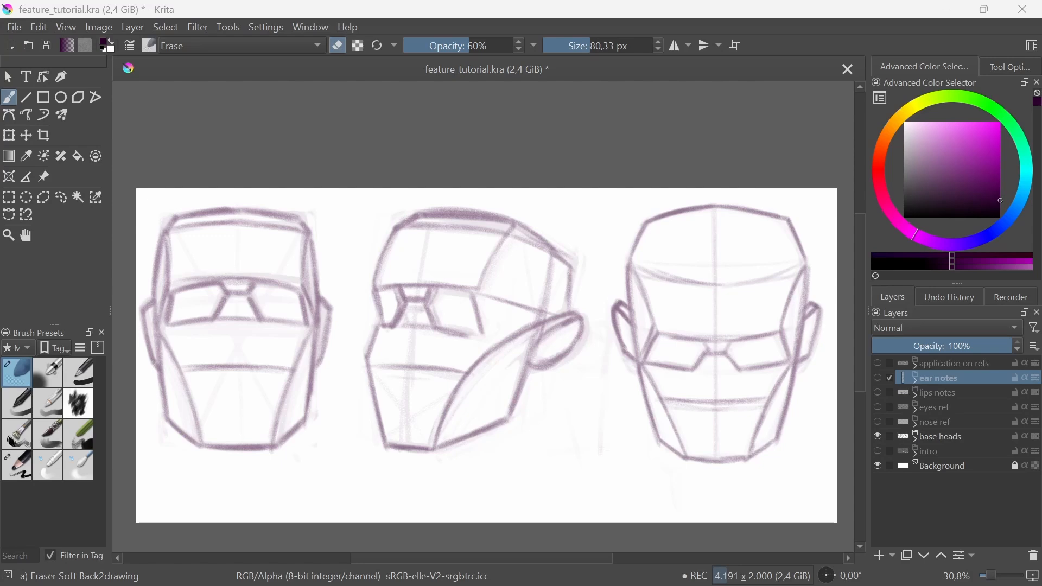
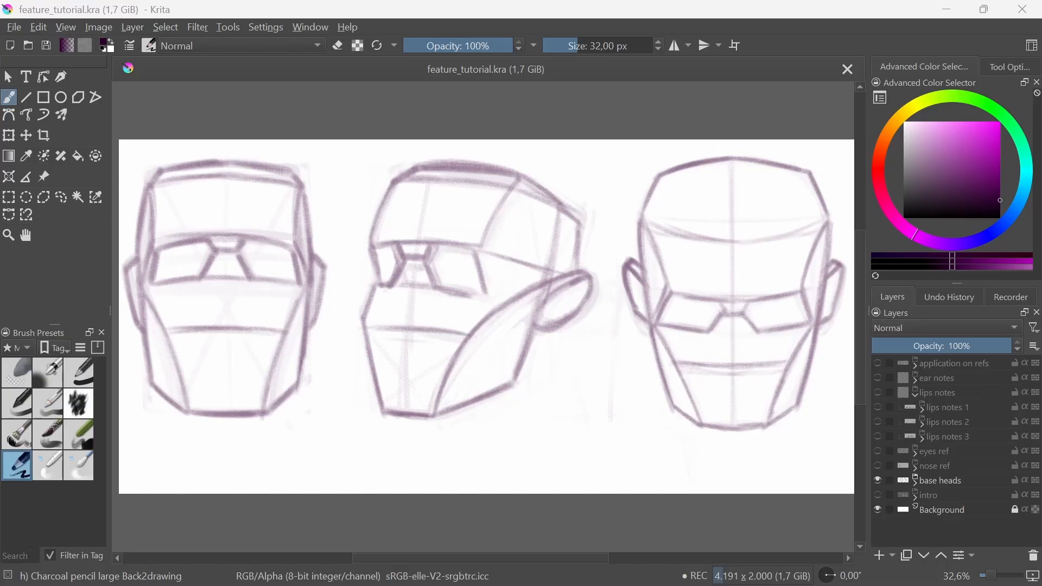
Step: Hide the base heads group and show the lips notes group with its lips notes 1 layer group
click(878, 481)
click(877, 480)
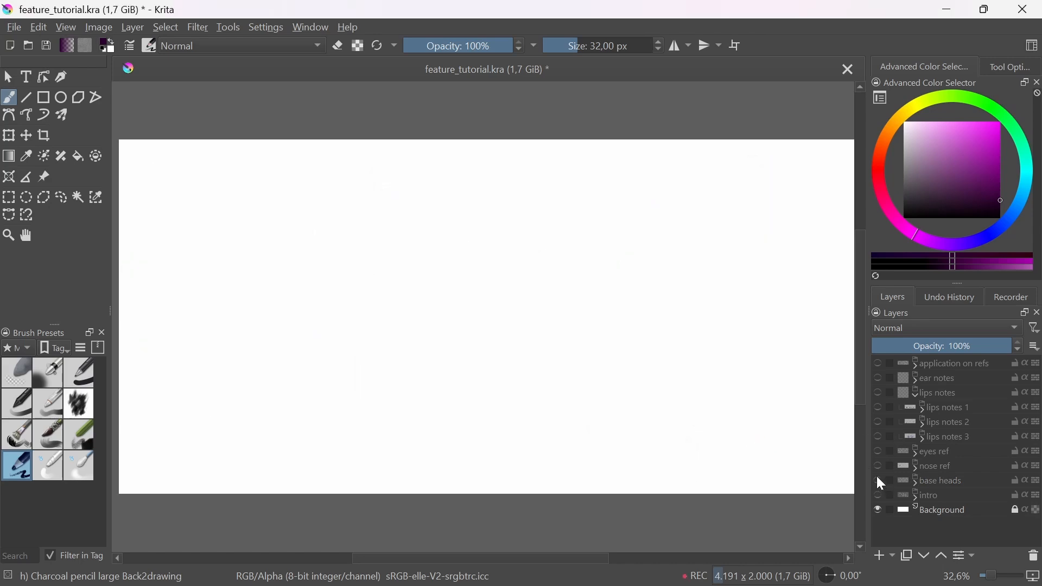
click(879, 408)
click(878, 392)
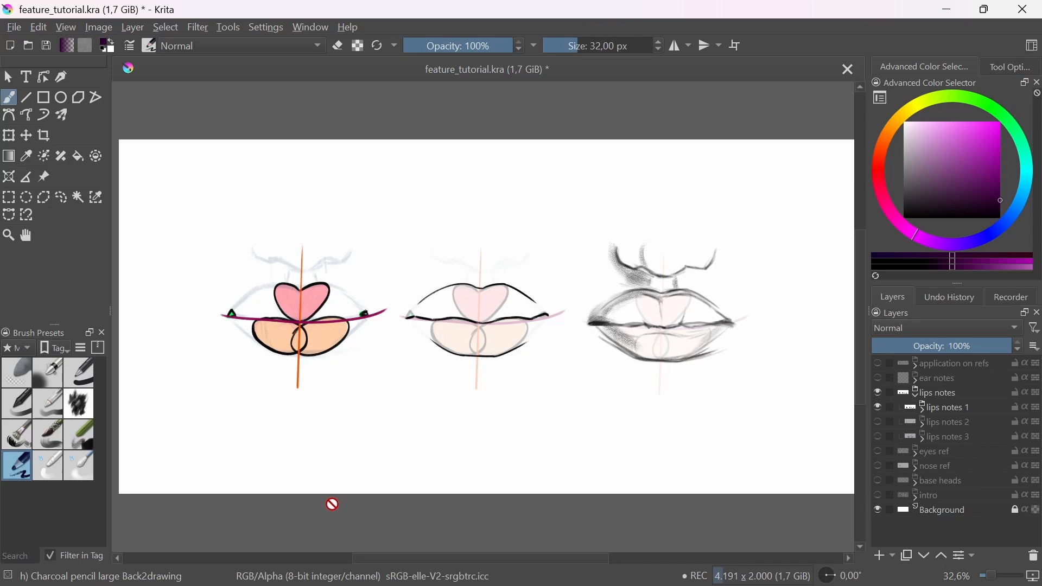
click(281, 339)
Step: Copy lips notes 1 into the visible base heads group, scale it down and place it above the third head
click(945, 409)
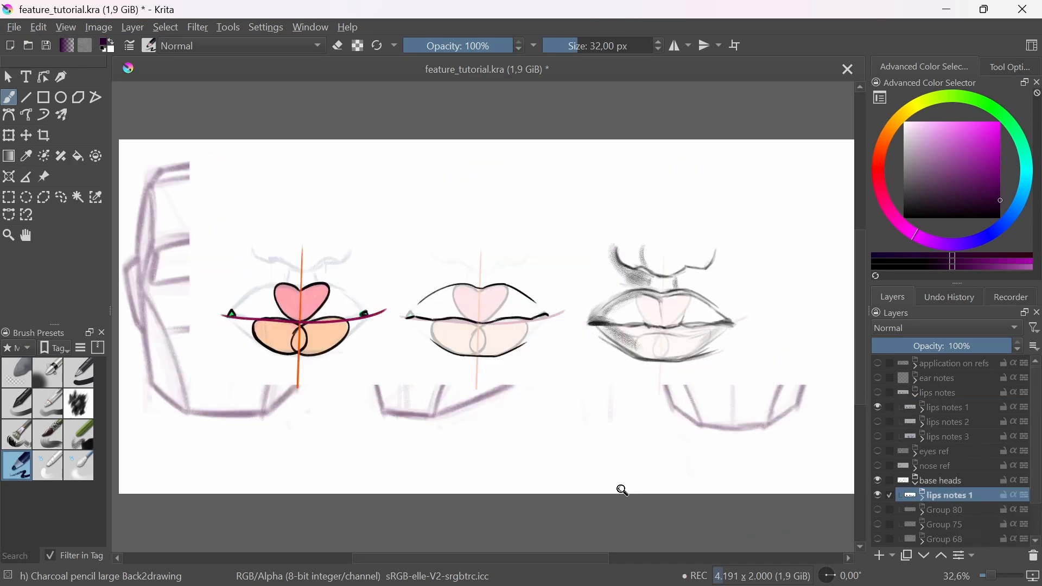
key(ctrl+t)
drag(193, 397, 514, 217)
key(Return)
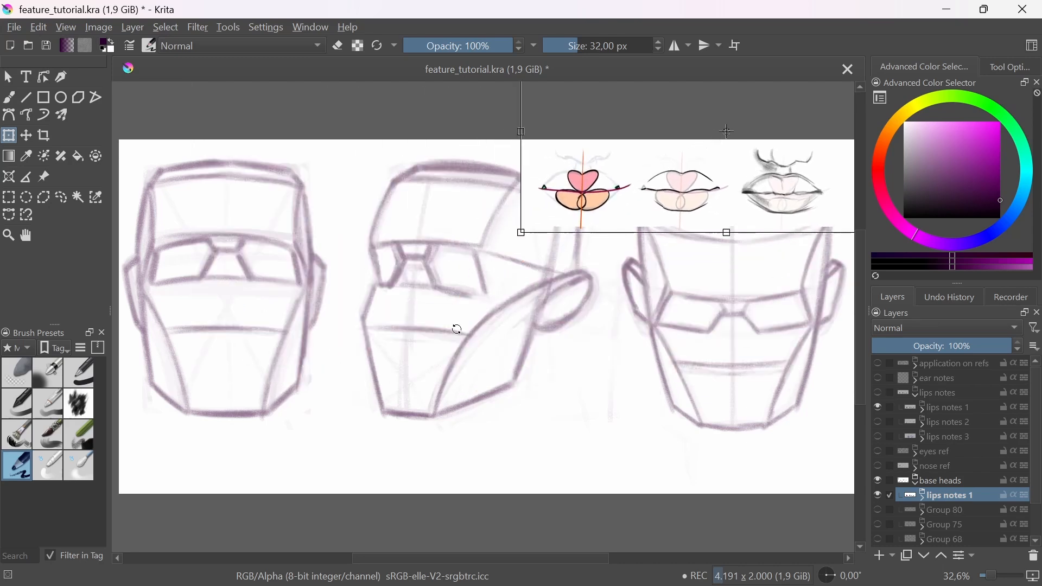
key(b)
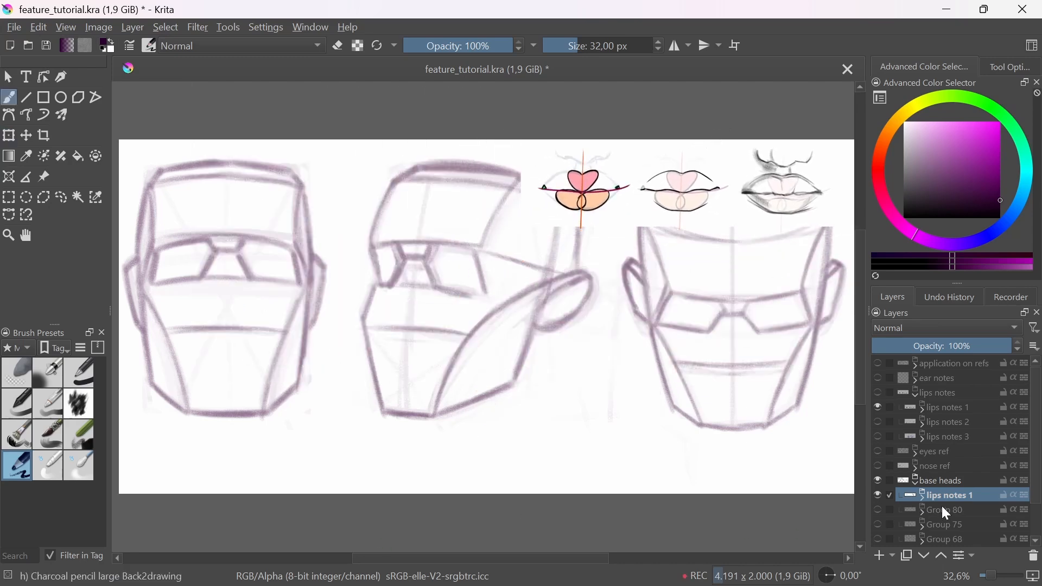
Step: Add a paint layer below the copied lips notes and draw a circle on the front-view head's lower face, between nose line and chin
click(878, 555)
mouse_move(390, 437)
mouse_down()
mouse_move(490, 421)
mouse_move(501, 446)
mouse_up()
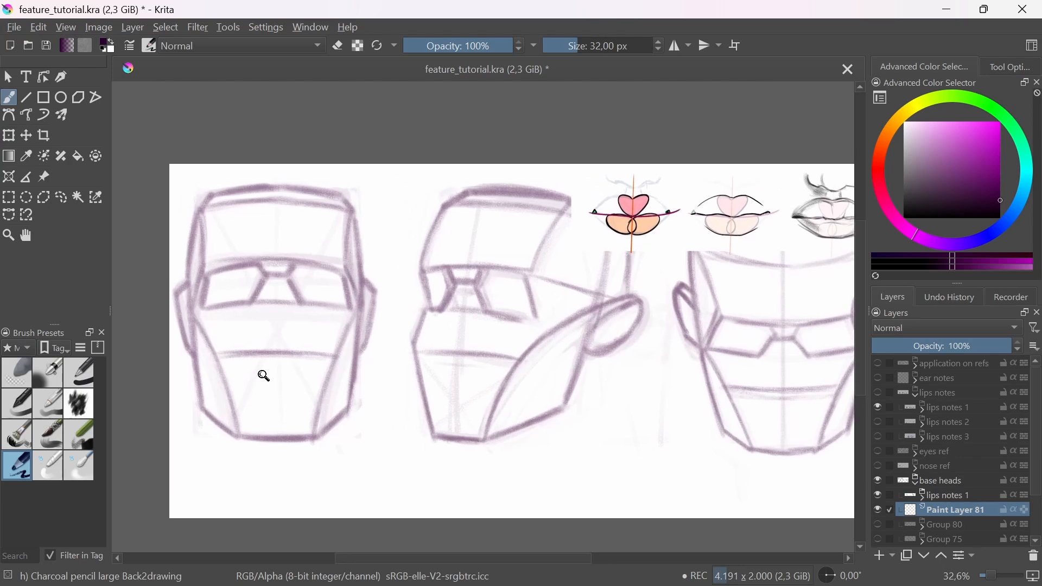
drag(266, 372, 277, 364)
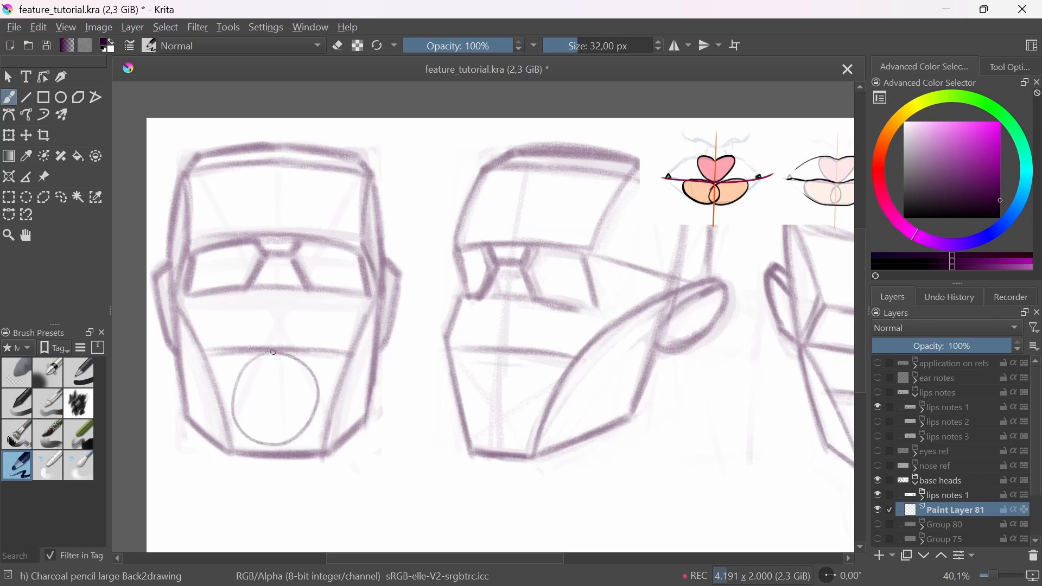
mouse_move(268, 400)
mouse_down()
mouse_move(315, 358)
mouse_move(391, 345)
mouse_up()
mouse_move(387, 310)
mouse_down()
mouse_move(323, 337)
mouse_move(318, 458)
mouse_move(403, 480)
mouse_up()
key(ctrl+z)
mouse_move(341, 311)
mouse_down()
mouse_move(354, 467)
mouse_move(463, 365)
mouse_move(333, 316)
mouse_move(296, 421)
mouse_move(396, 467)
mouse_move(455, 356)
mouse_move(388, 302)
mouse_up()
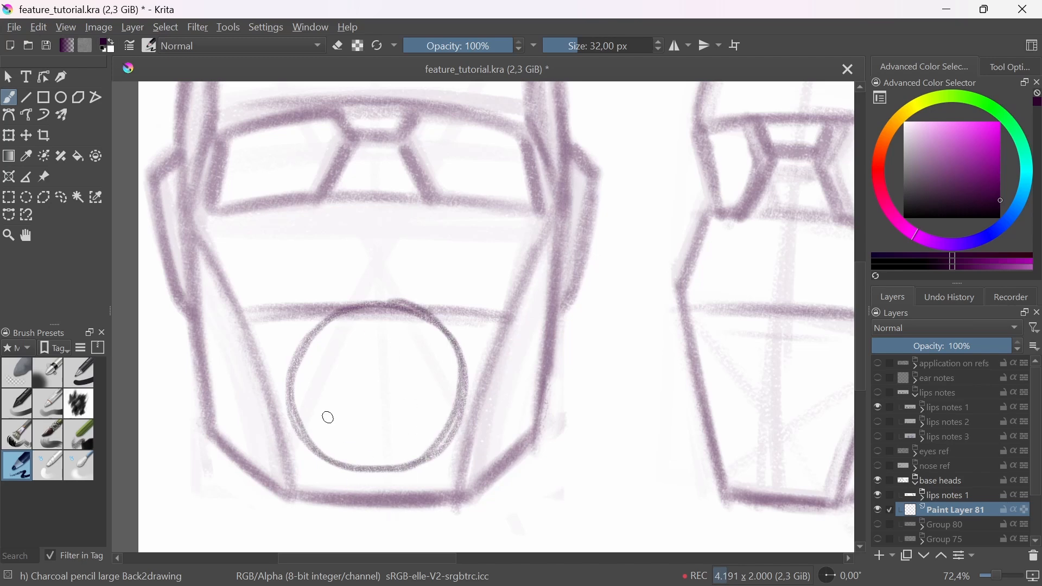
Step: Draw the mouth line as a downward-bowed curve across the middle of the circle on the front-view head
mouse_move(292, 386)
mouse_down()
mouse_move(349, 395)
mouse_move(451, 377)
mouse_move(421, 398)
mouse_move(450, 386)
mouse_move(430, 402)
mouse_up()
key(ctrl+z)
key(ctrl+z)
drag(293, 393, 457, 400)
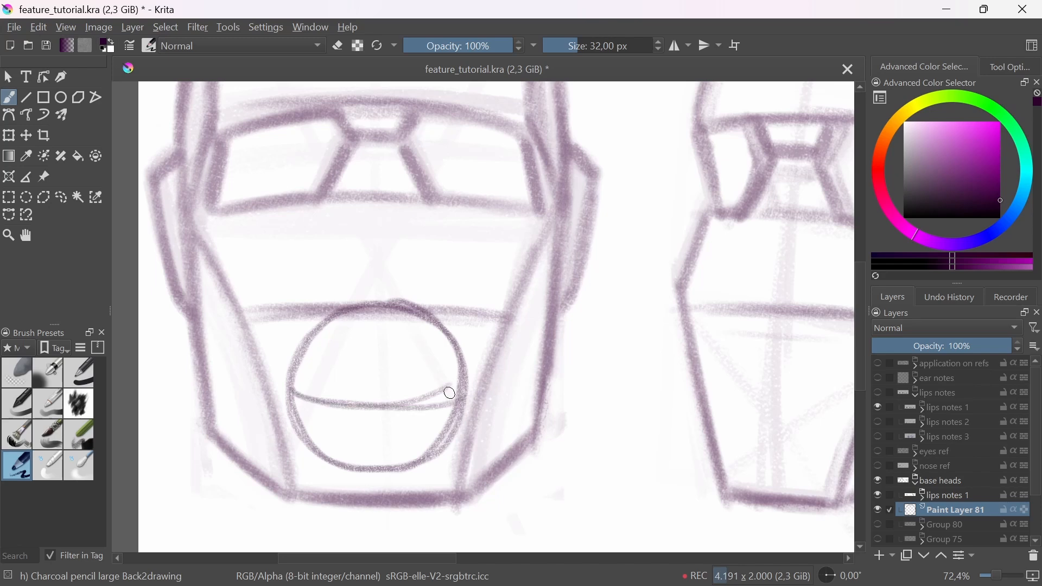
drag(414, 369, 455, 405)
drag(455, 404, 417, 427)
drag(344, 415, 386, 409)
key(t)
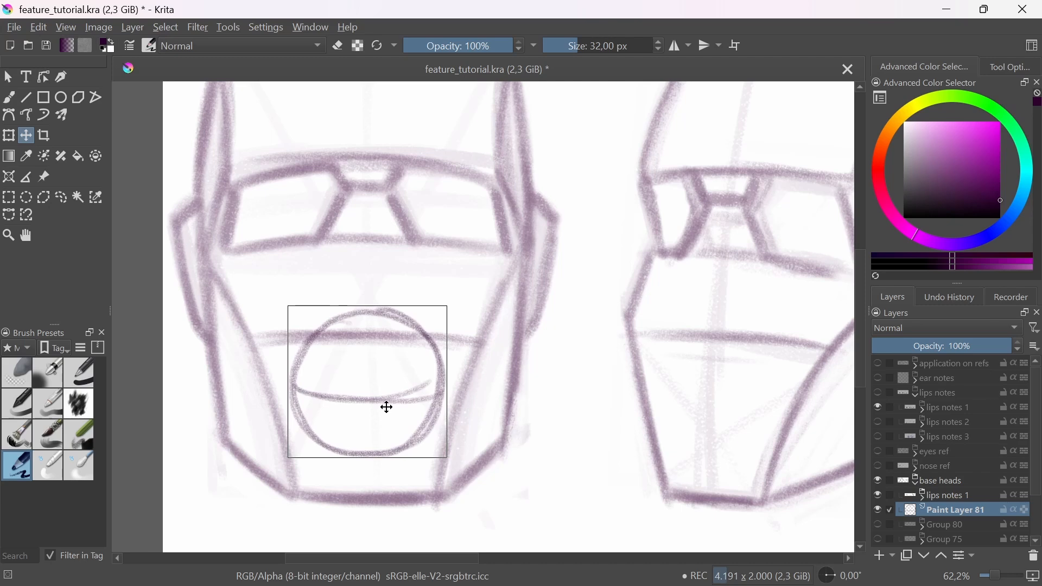
key(b)
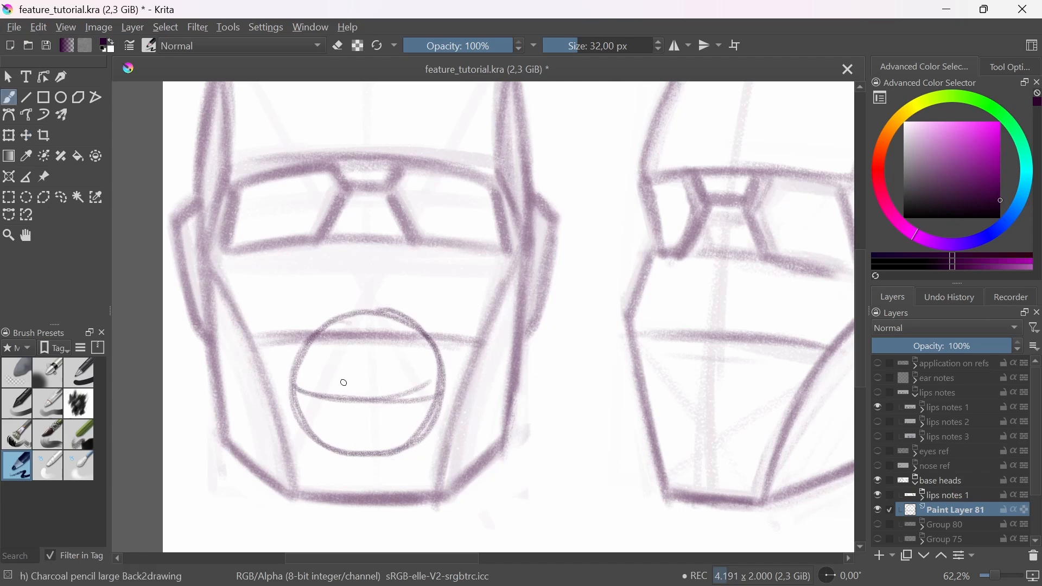
Step: Draw a small heart resting on the mouth line at the centre as the upper lip's guide shape
mouse_move(339, 372)
mouse_down()
mouse_move(365, 403)
mouse_move(343, 367)
mouse_move(364, 382)
mouse_move(392, 376)
mouse_move(366, 403)
mouse_up()
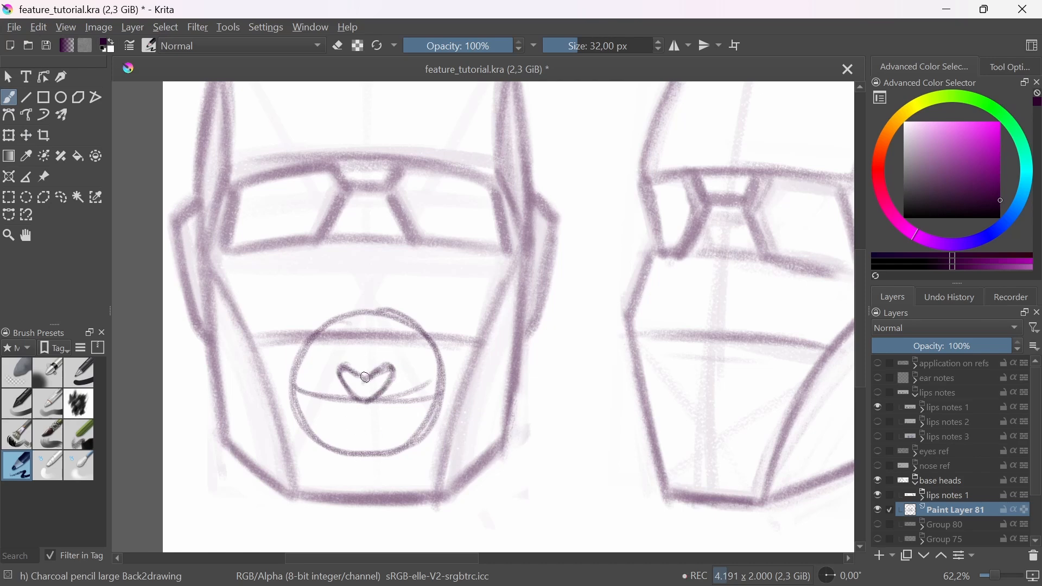
key(e)
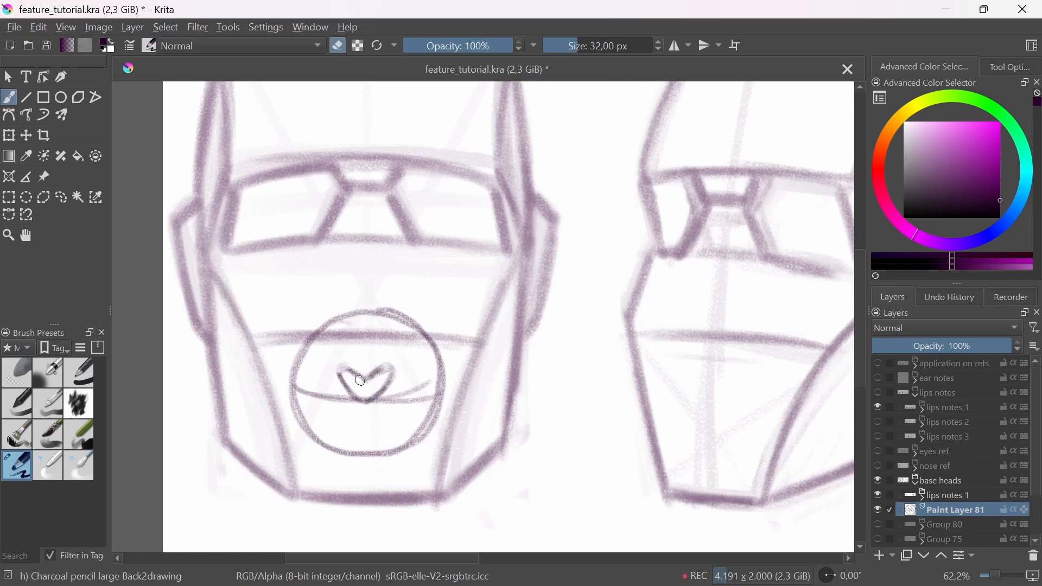
key(e)
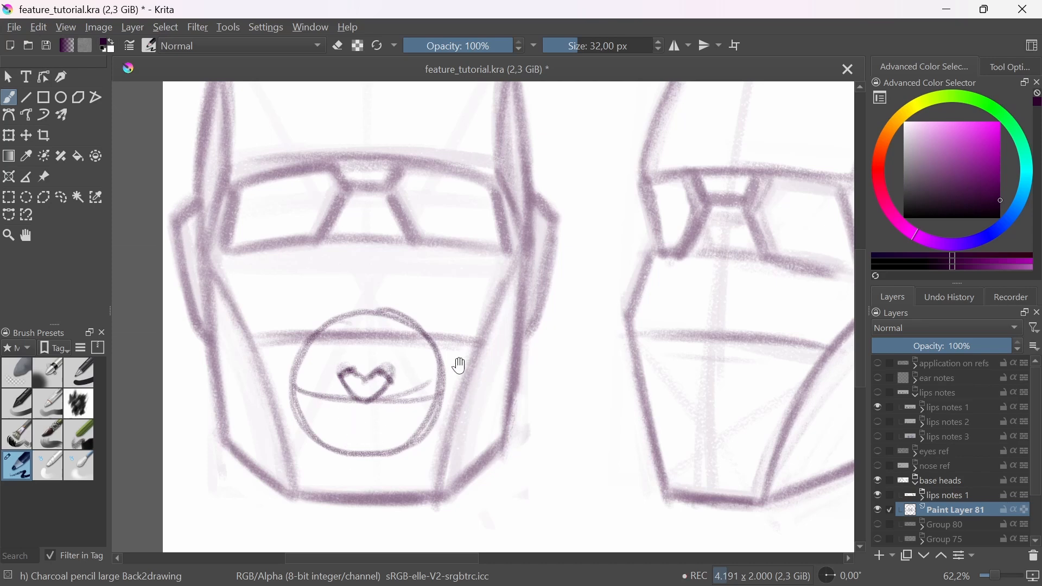
Step: Add two side-by-side ovals below the mouth line for the lower lip and slanted upper lip lines toward the corners
drag(459, 365, 439, 378)
mouse_move(391, 418)
mouse_down()
mouse_move(350, 428)
mouse_move(381, 410)
mouse_move(351, 416)
mouse_move(359, 421)
mouse_move(324, 409)
mouse_move(351, 428)
mouse_move(343, 413)
mouse_move(315, 423)
mouse_up()
drag(324, 383, 294, 396)
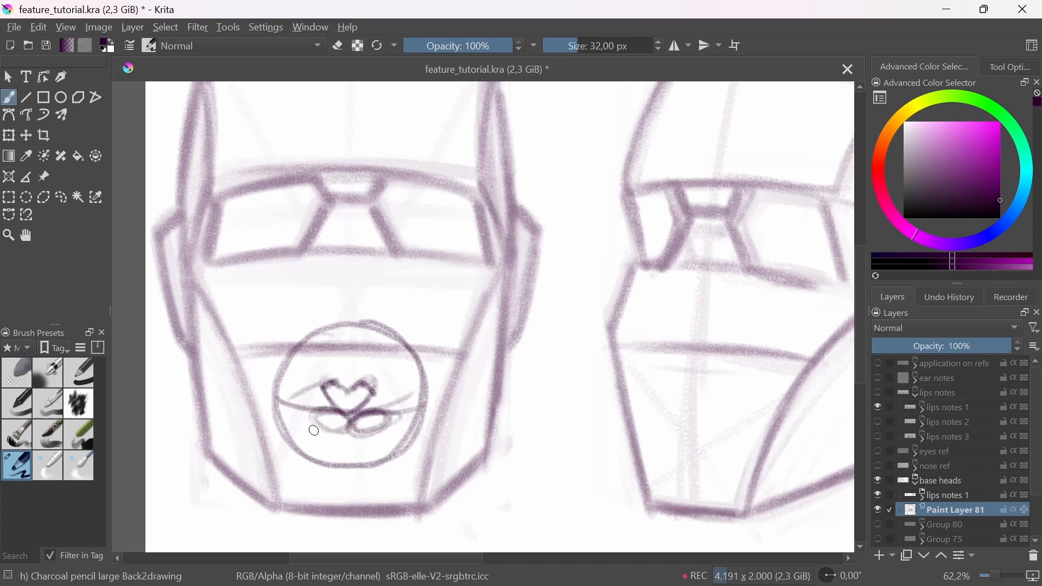
Step: Outline both lips around the heart and ovals, darken the mouth line, and mark small circles at the mouth corners
click(22, 377)
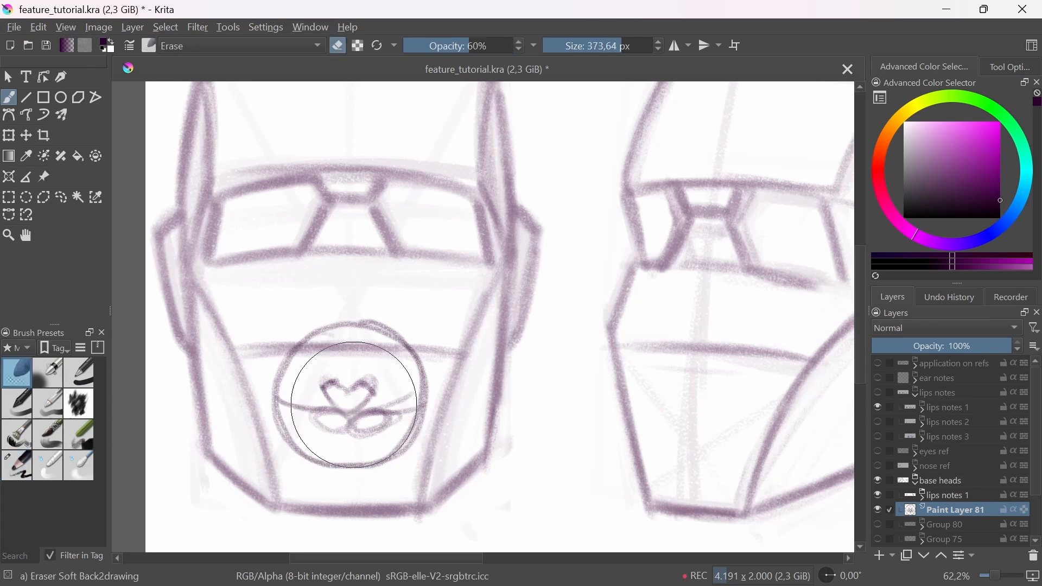
click(18, 466)
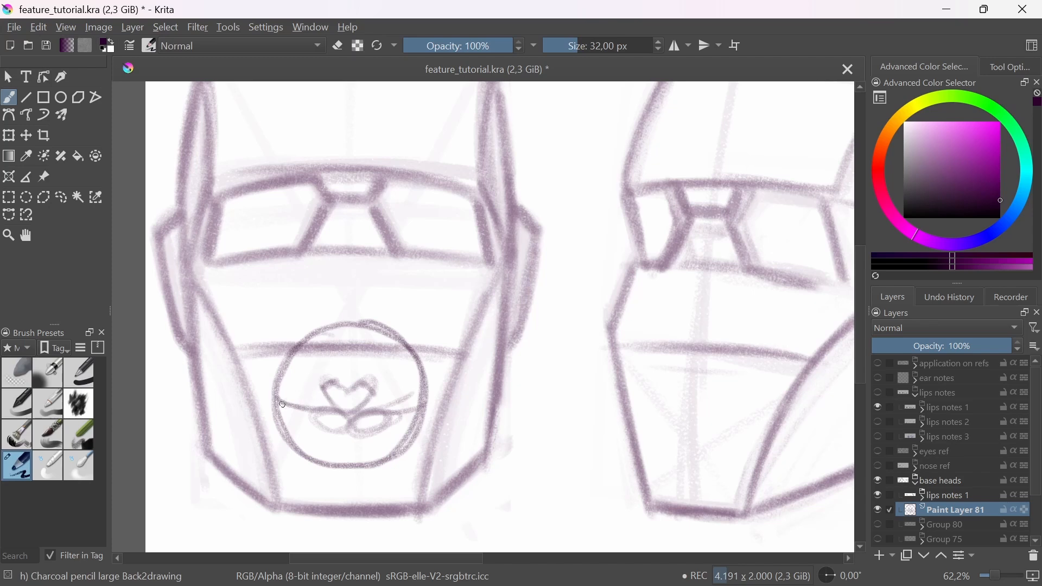
mouse_move(283, 404)
mouse_down()
mouse_move(329, 384)
mouse_move(301, 395)
mouse_move(369, 386)
mouse_move(412, 411)
mouse_move(288, 414)
mouse_move(369, 433)
mouse_move(396, 420)
mouse_up()
drag(300, 408, 413, 409)
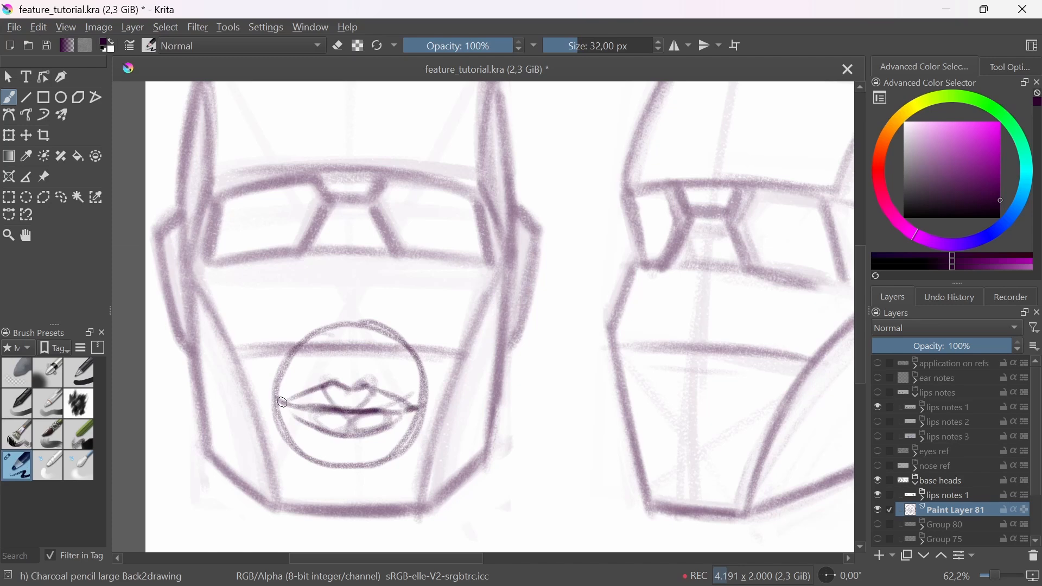
mouse_move(283, 403)
mouse_down()
mouse_move(294, 410)
mouse_move(274, 391)
mouse_up()
drag(415, 404, 421, 406)
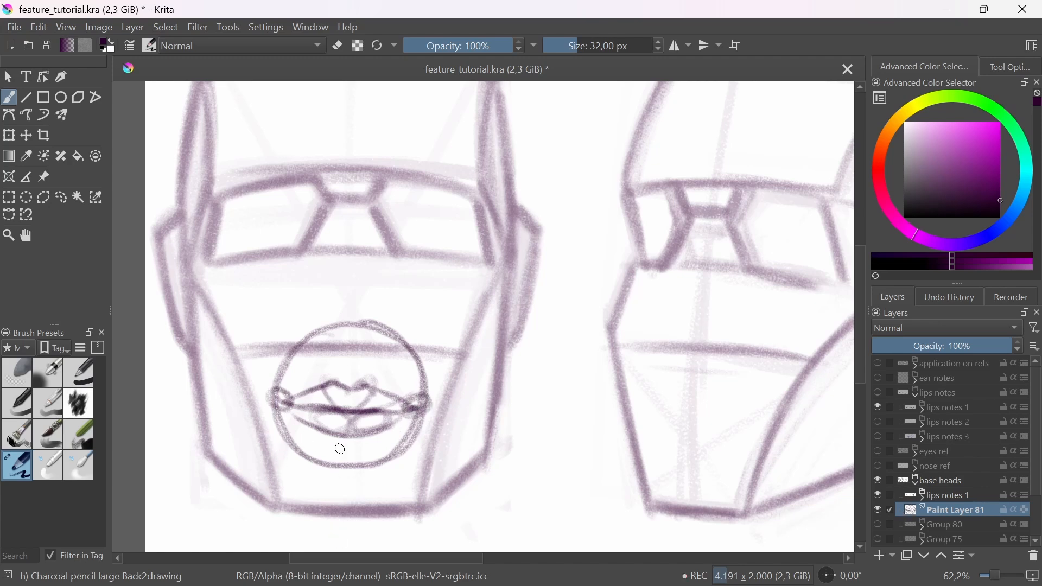
Step: Fade the lip construction with the soft eraser and redraw the upper lip contour with the charcoal pencil
click(16, 373)
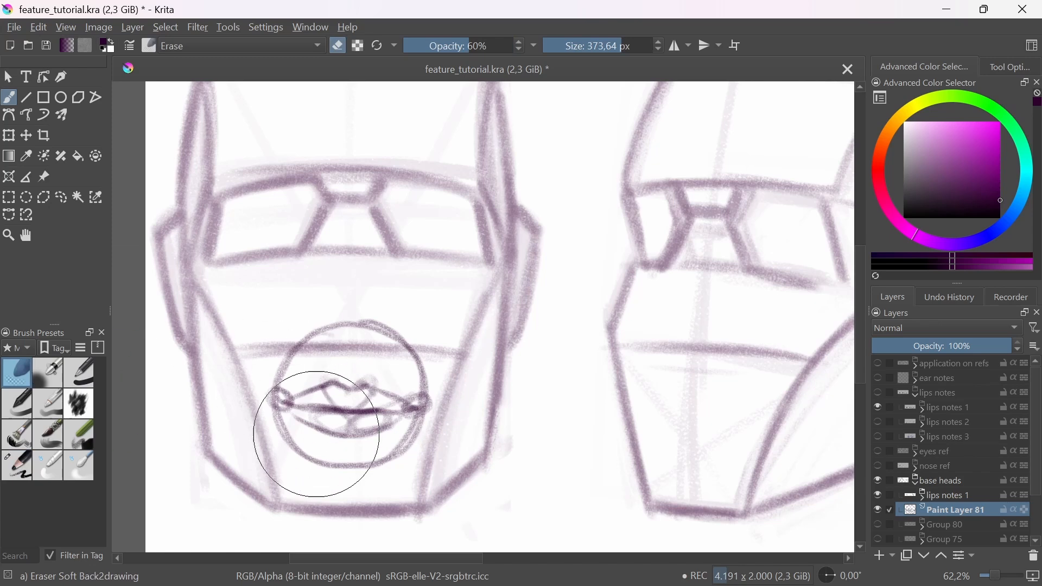
mouse_move(335, 435)
mouse_down()
mouse_move(290, 363)
mouse_move(330, 339)
mouse_move(415, 344)
mouse_move(422, 378)
mouse_move(310, 440)
mouse_move(330, 343)
mouse_move(384, 428)
mouse_move(353, 345)
mouse_up()
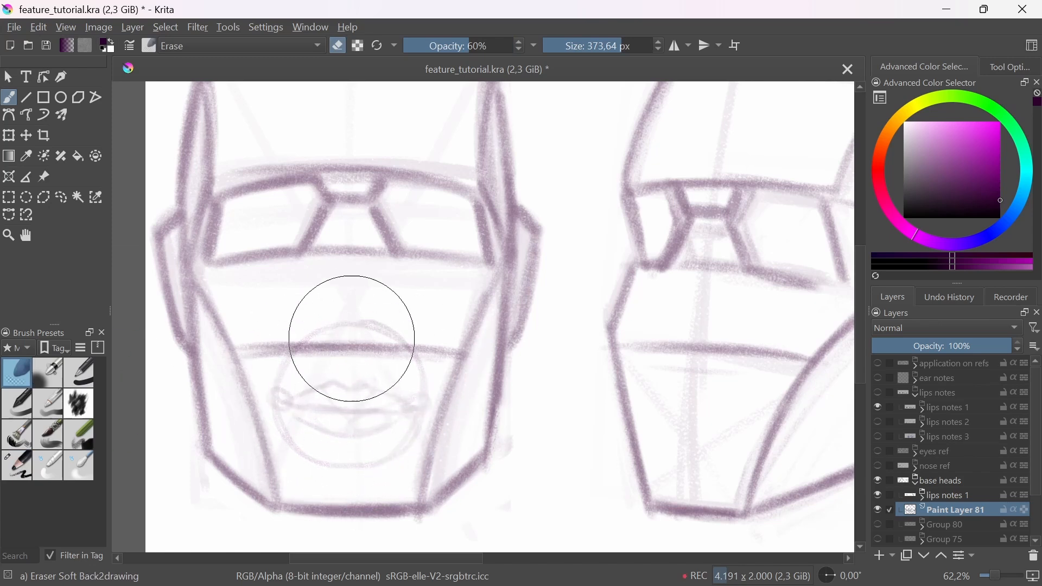
click(17, 465)
drag(293, 399, 342, 387)
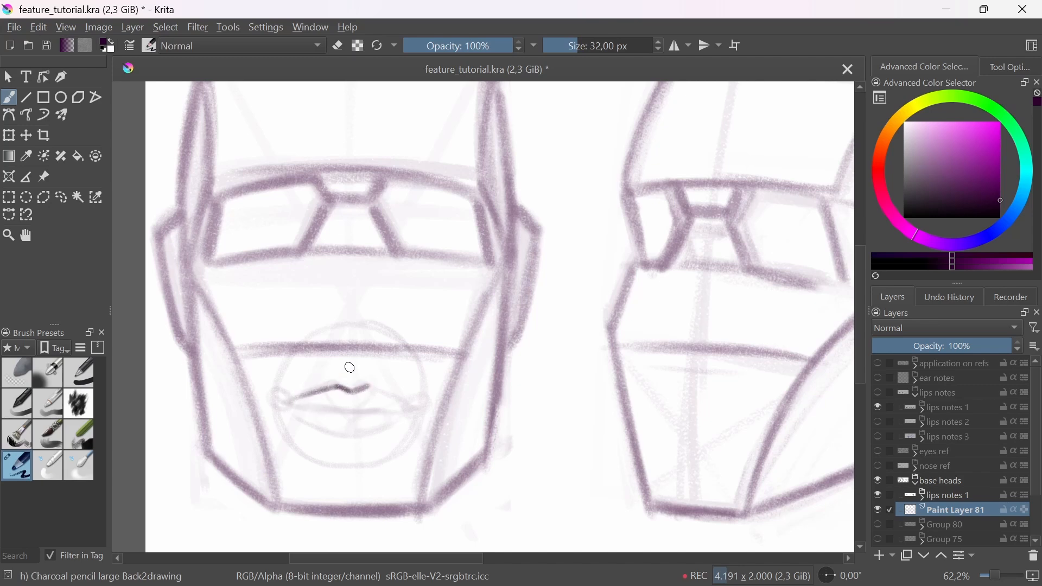
drag(373, 388, 402, 401)
Step: Redraw the lower lip's bottom contour and the central mouth line over the faded construction
mouse_move(305, 421)
mouse_down()
mouse_move(349, 436)
mouse_move(327, 430)
mouse_move(378, 429)
mouse_up()
key(ctrl+z)
drag(305, 424, 374, 435)
drag(342, 436, 392, 425)
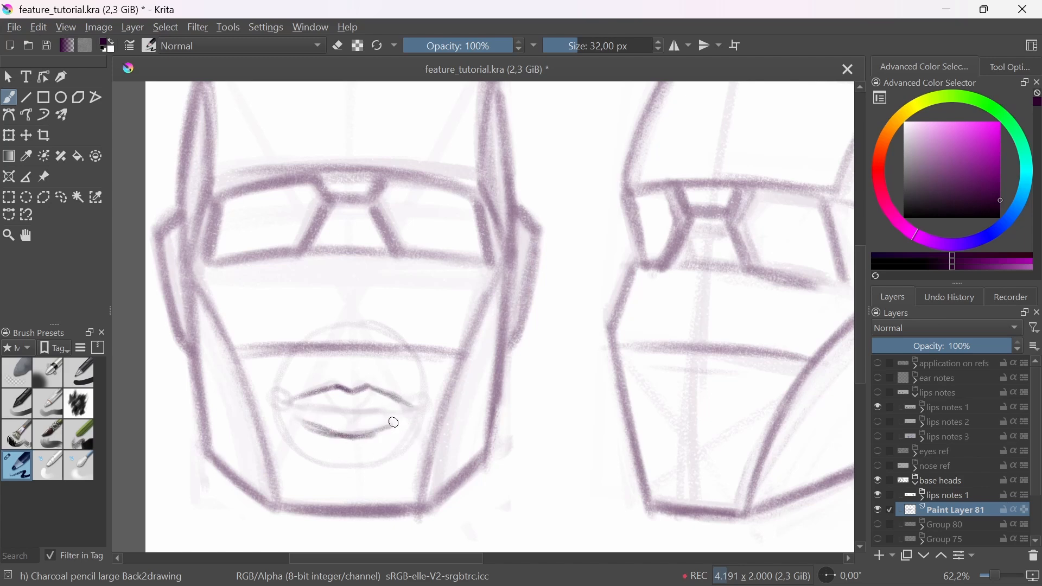
drag(323, 410, 385, 413)
drag(348, 383, 389, 450)
drag(332, 425, 341, 383)
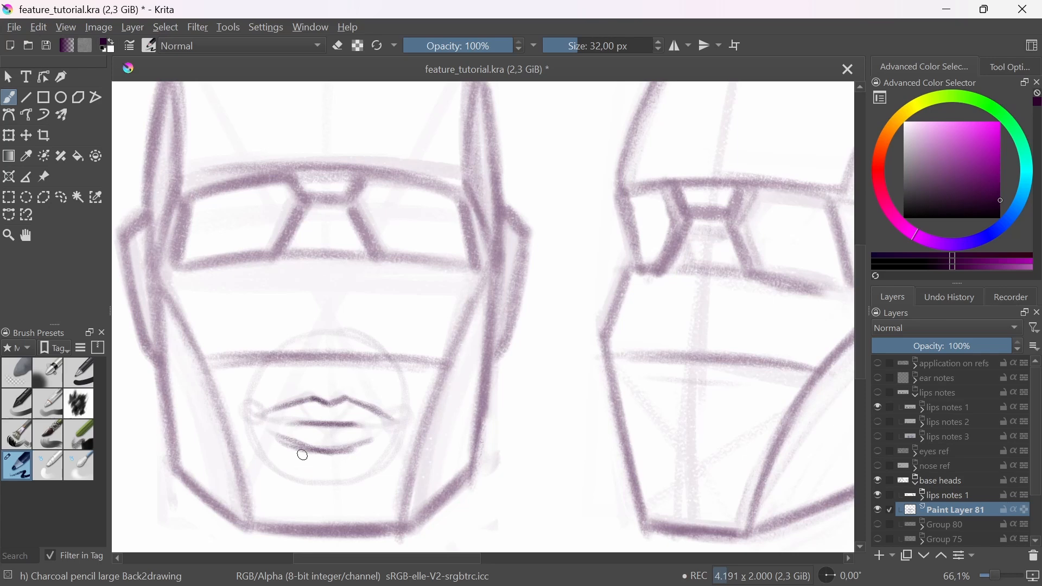
Step: Select the upper and lower lip contours separately with the freehand selection and nudge each slightly toward the mouth line
click(61, 197)
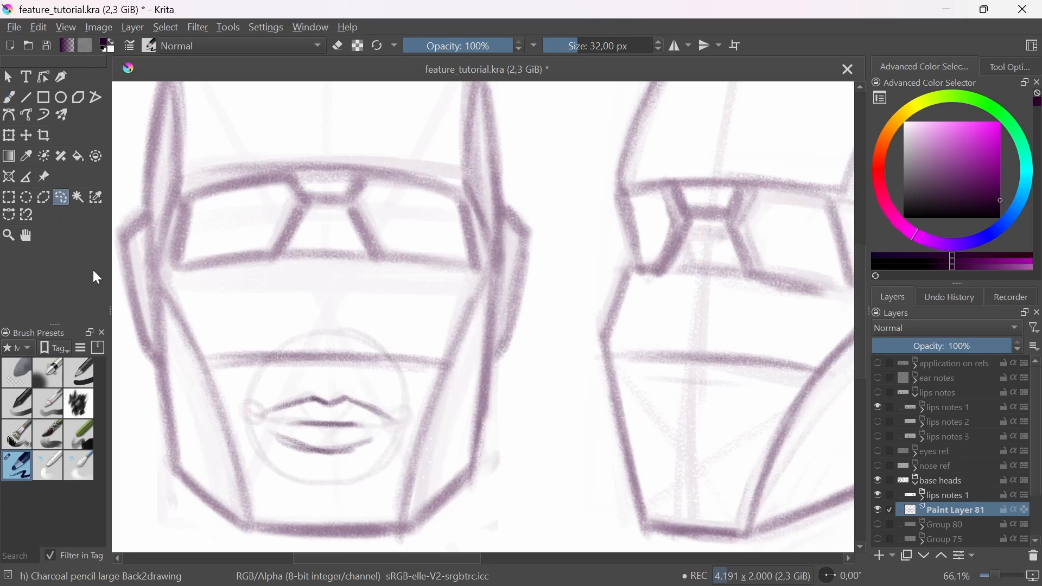
drag(271, 400, 372, 422)
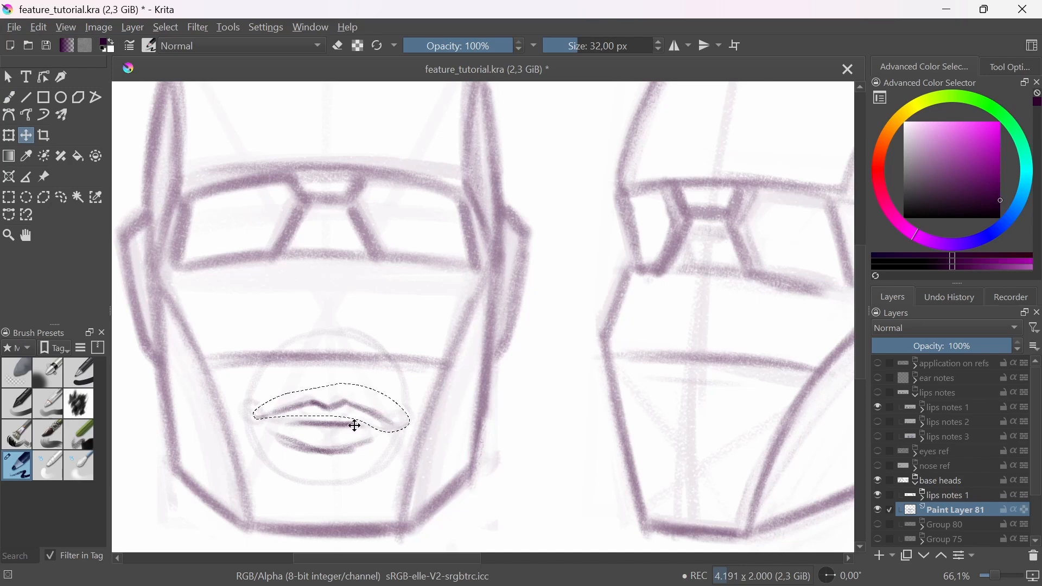
key(b)
key(ctrl+shift+a)
click(59, 200)
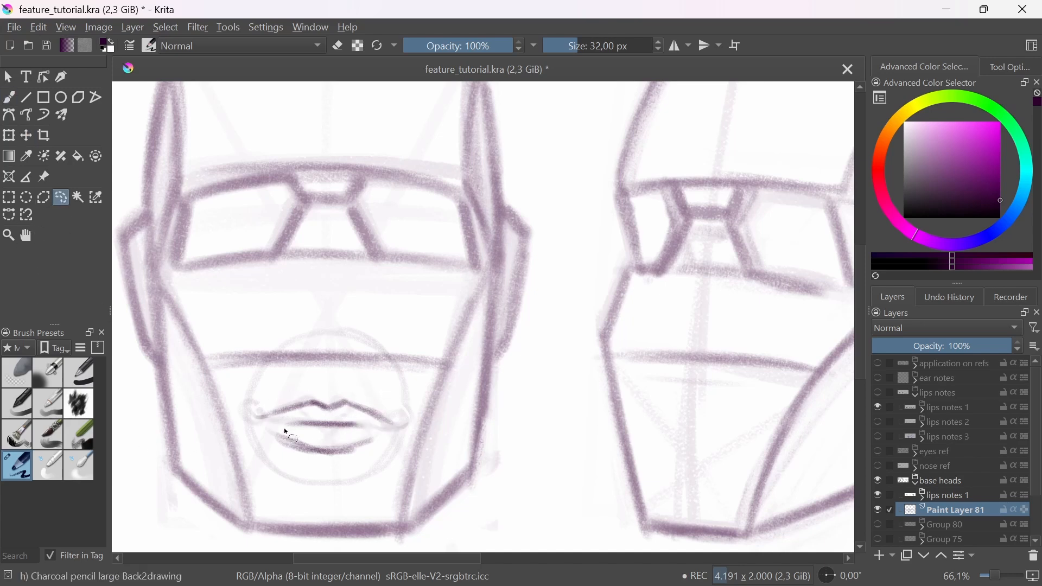
key(t)
drag(357, 449, 358, 446)
key(b)
key(ctrl+shift+a)
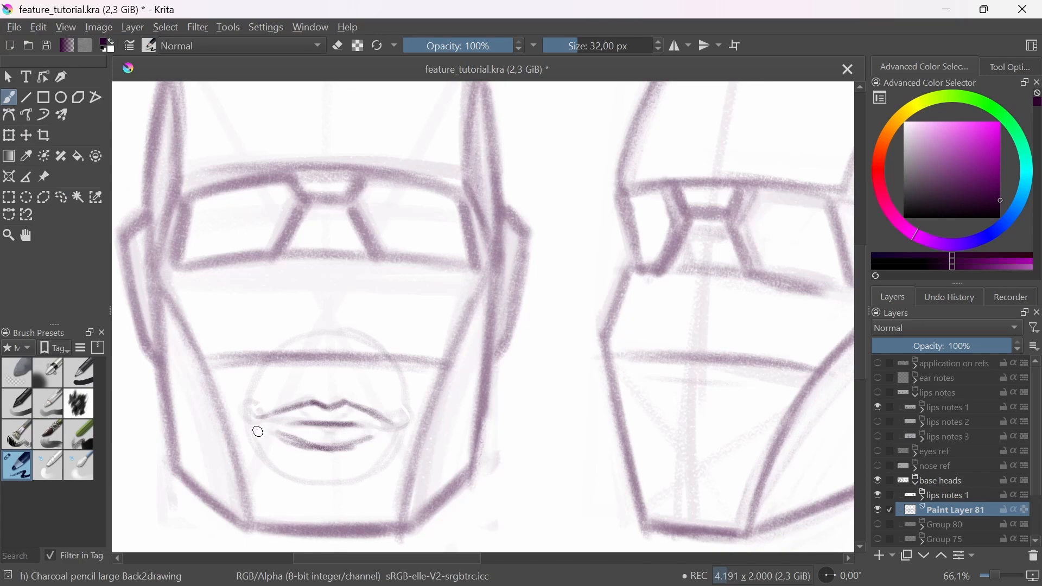
Step: Reinforce the left mouth corner of the front-view head's lips
drag(266, 419, 256, 414)
drag(367, 375, 378, 493)
drag(557, 468, 493, 477)
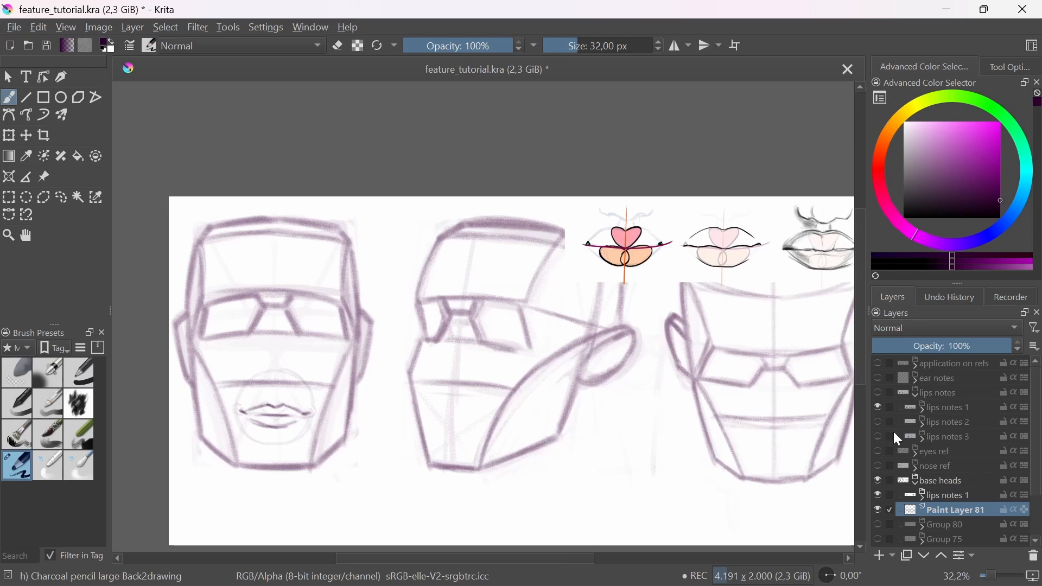
Step: Collapse and hide the base heads group, and show lips notes 2 in the lips notes group instead of lips notes 1
click(917, 483)
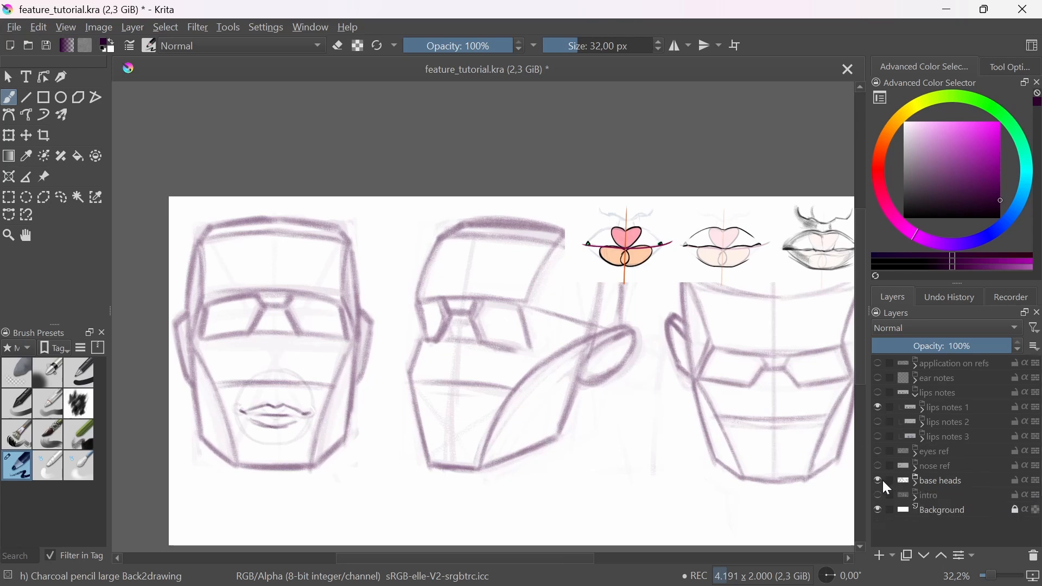
click(880, 481)
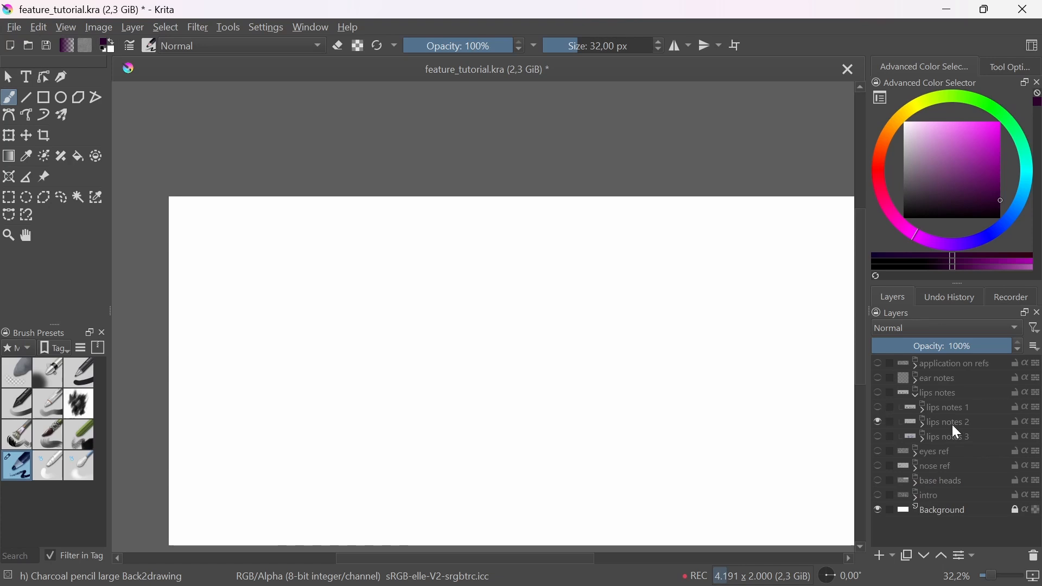
click(879, 394)
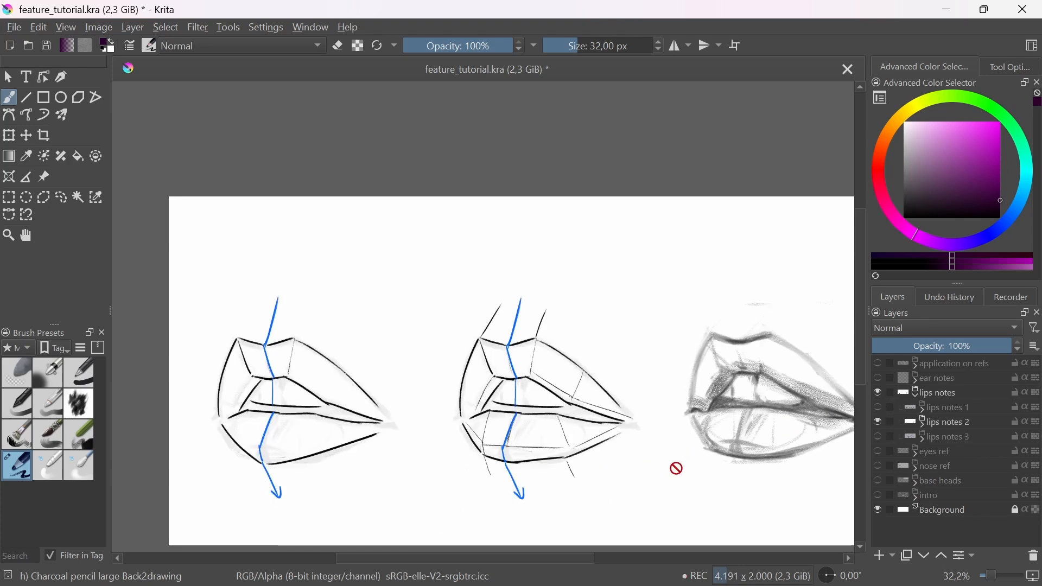
drag(697, 468, 673, 462)
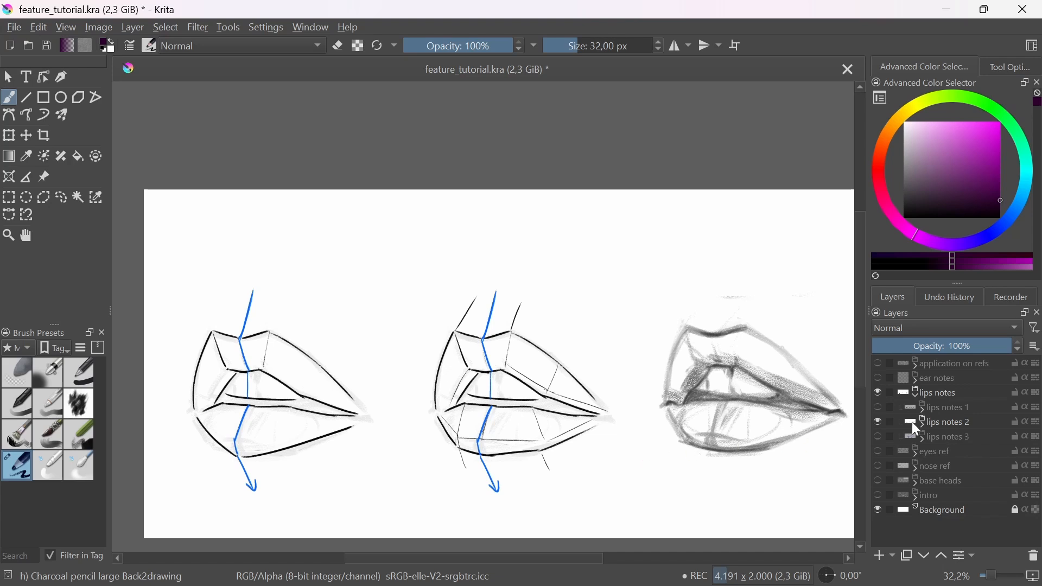
Step: Hide the lips notes group and show the base heads group again
click(879, 394)
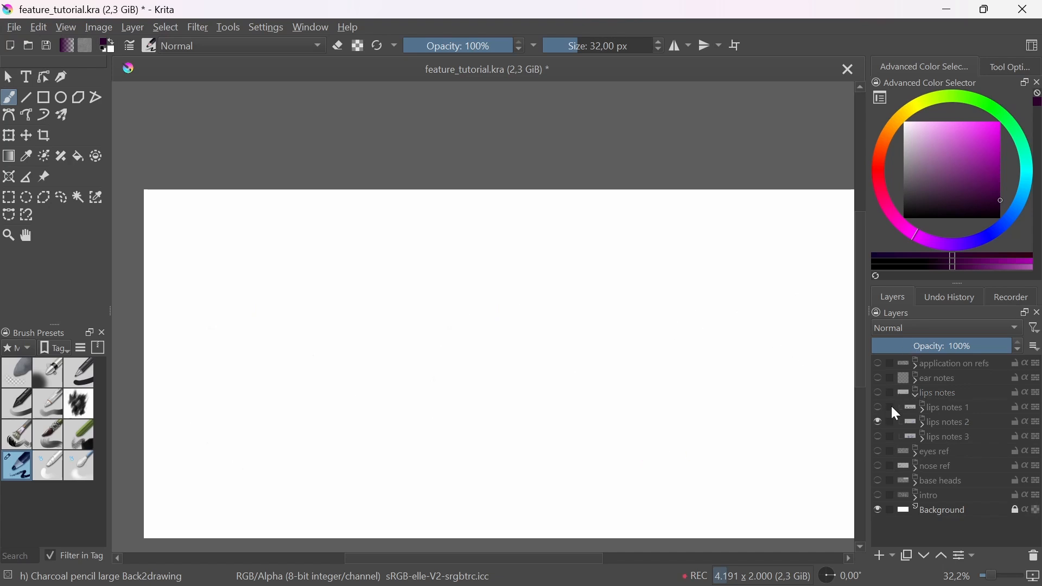
click(877, 481)
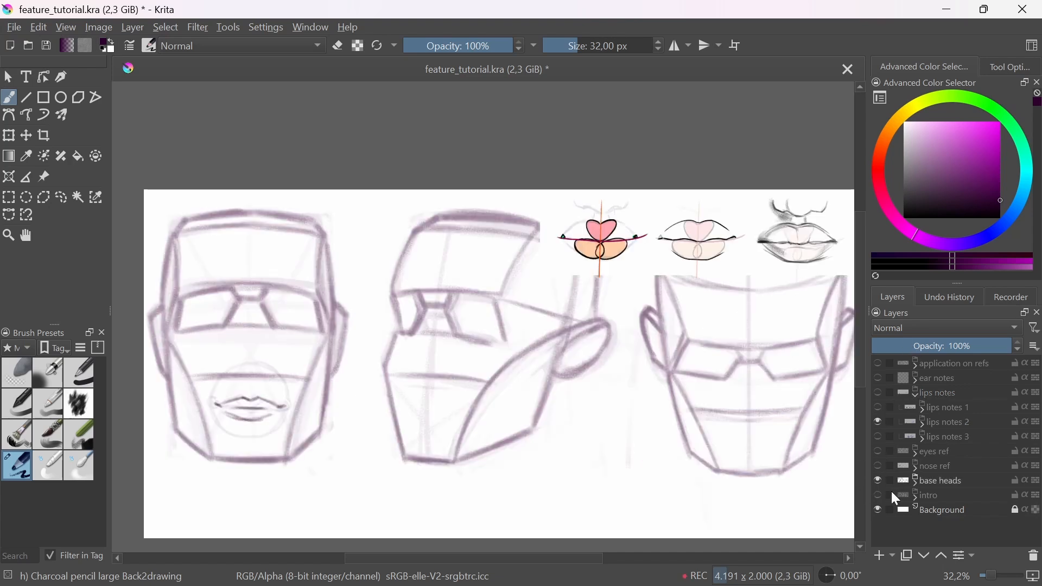
Step: Expand the base heads group and move Paint Layer 81 above the lips notes 1 group
click(921, 483)
click(917, 481)
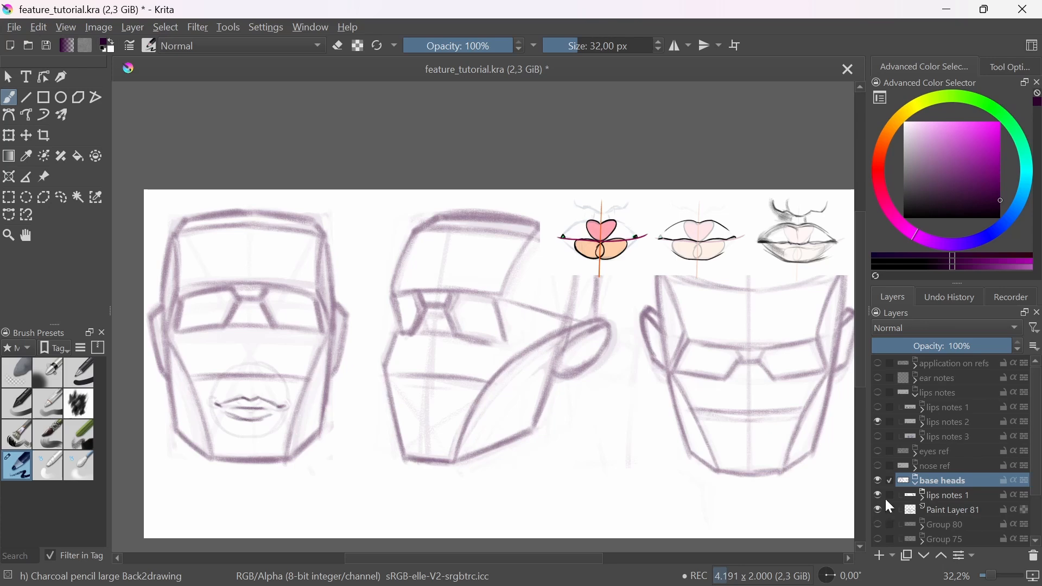
click(952, 509)
drag(950, 506, 946, 498)
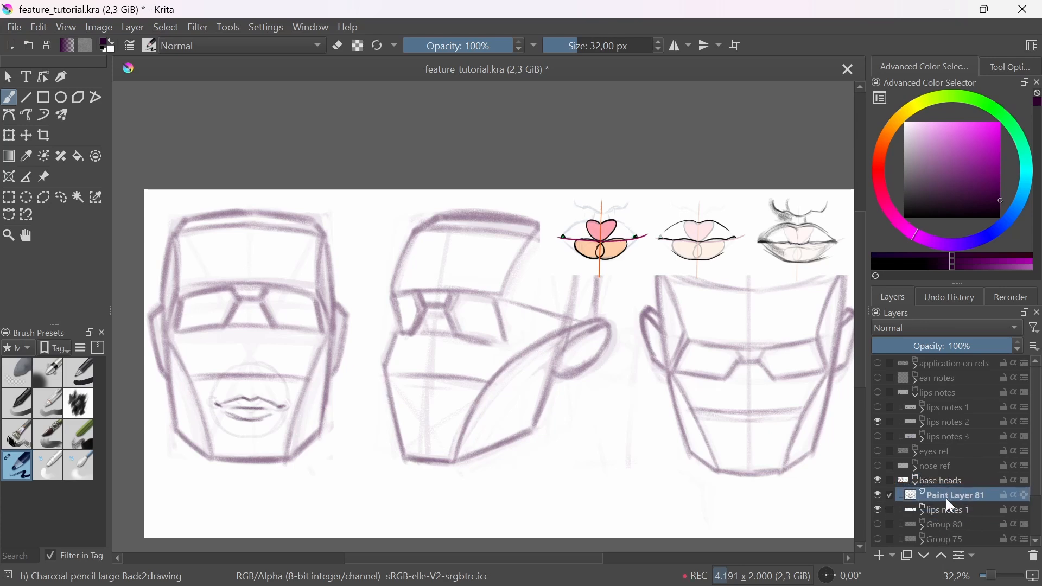
Step: Sketch a circle over the three-quarter head's mouth area and draw a curved vertical centre line through it
mouse_move(424, 387)
mouse_down()
mouse_move(430, 367)
mouse_move(427, 393)
mouse_move(493, 372)
mouse_up()
mouse_move(487, 334)
mouse_down()
mouse_move(445, 394)
mouse_move(499, 472)
mouse_move(570, 430)
mouse_move(564, 356)
mouse_move(488, 332)
mouse_move(442, 387)
mouse_move(465, 450)
mouse_move(551, 459)
mouse_up()
drag(532, 299, 527, 316)
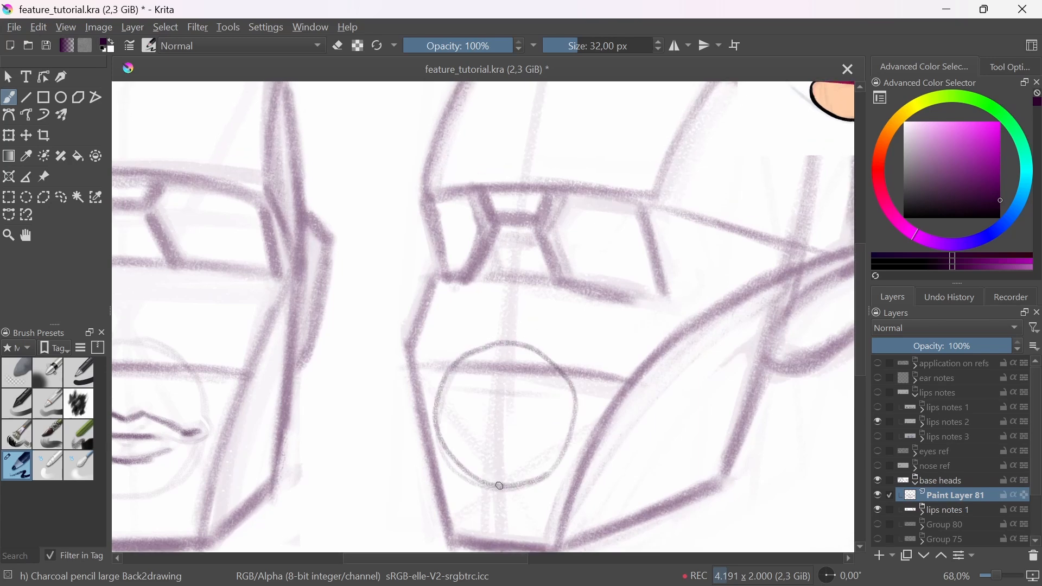
drag(499, 486, 486, 377)
mouse_move(476, 453)
mouse_down()
mouse_move(501, 349)
mouse_move(472, 412)
mouse_up()
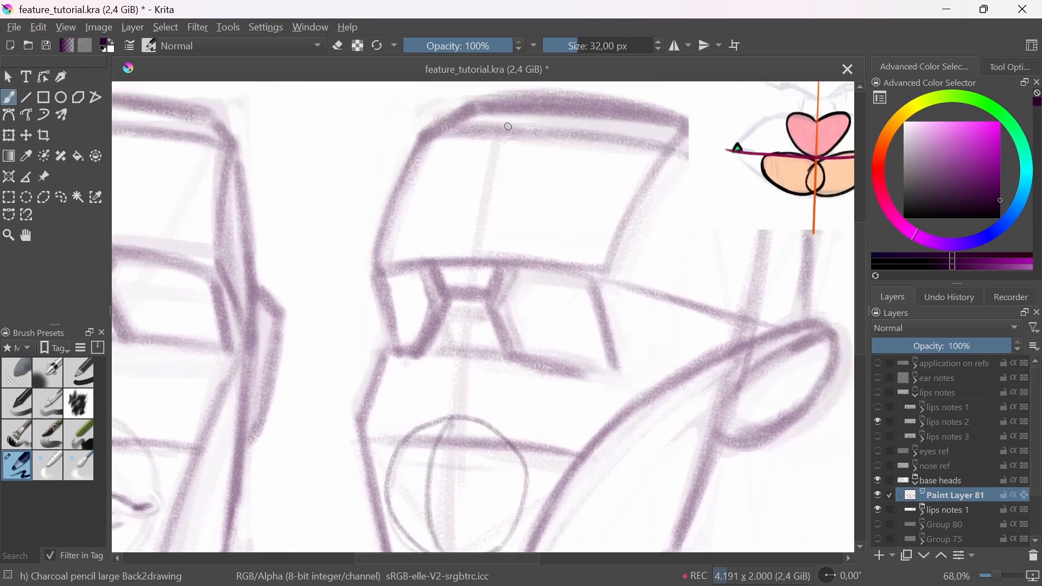
Step: Draw a long centre line down the three-quarter head from the forehead into the mouth circle, redoing the first attempt
drag(508, 127, 448, 477)
drag(450, 531, 470, 418)
key(ctrl+z)
drag(565, 342, 460, 451)
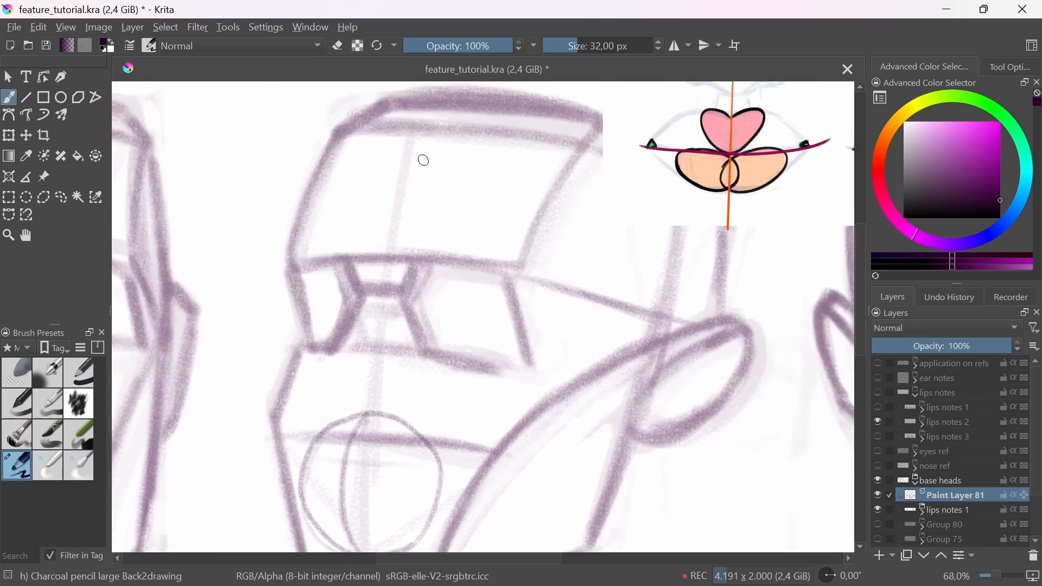
drag(410, 112, 356, 512)
Step: Draw a curved horizontal mouth line across the three-quarter head's mouth circle
scroll(371, 398, up, 2)
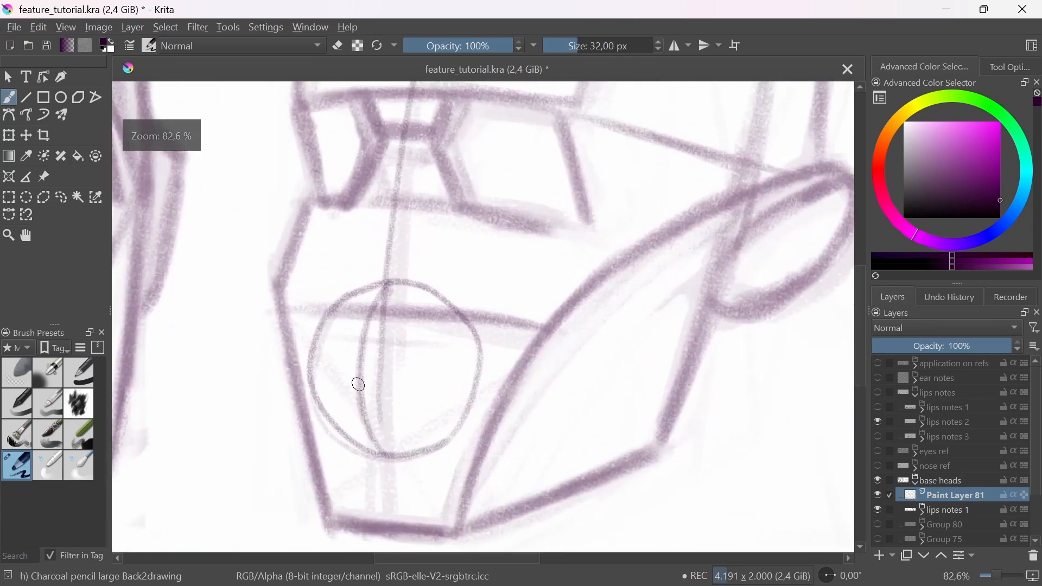
drag(312, 380, 437, 383)
key(ctrl+z)
drag(310, 374, 438, 377)
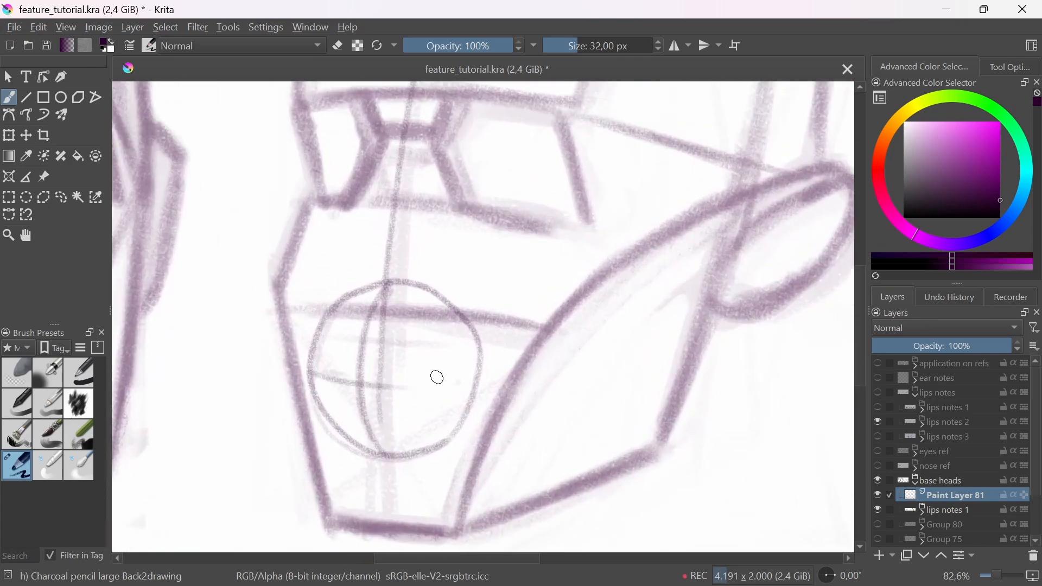
drag(365, 383, 466, 379)
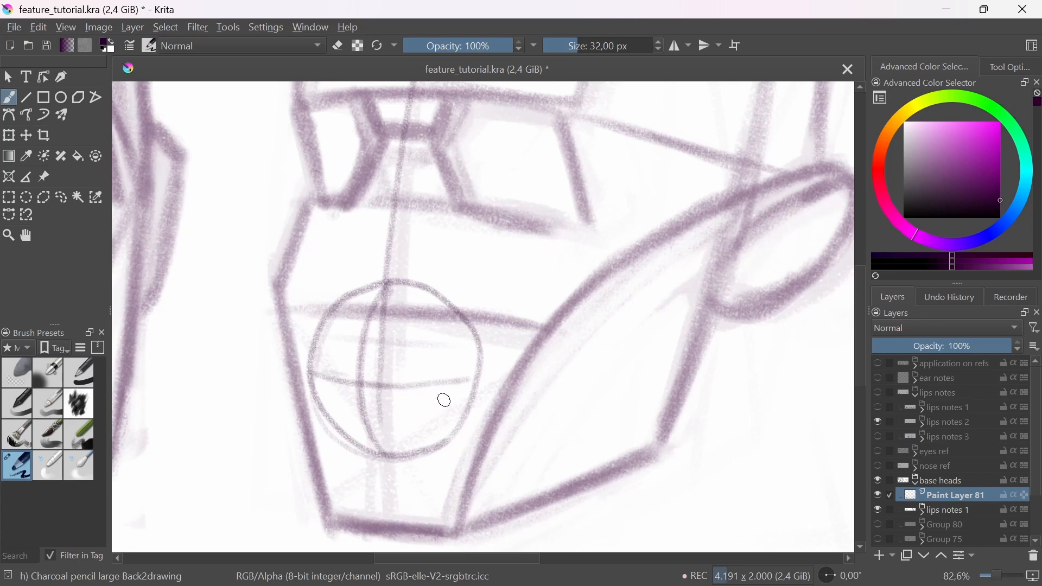
Step: Draw the upper lip contour with its cupid's bow above the mouth line, tapering toward both mouth corners
drag(401, 320, 409, 369)
mouse_move(417, 350)
mouse_down()
mouse_move(419, 370)
mouse_move(514, 344)
mouse_move(489, 317)
mouse_move(492, 291)
mouse_move(476, 330)
mouse_move(514, 317)
mouse_move(501, 316)
mouse_move(569, 349)
mouse_up()
drag(503, 319, 572, 353)
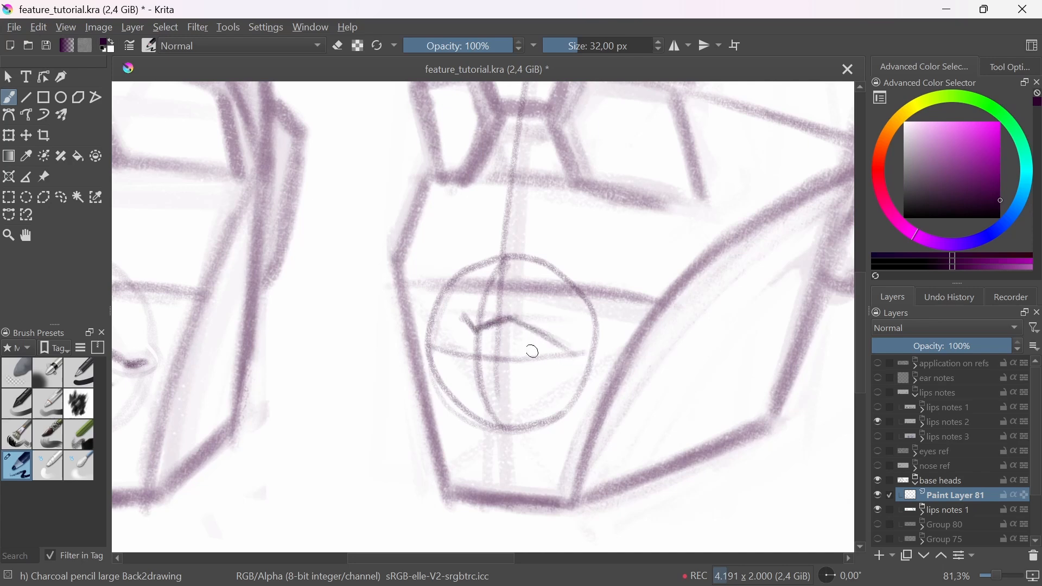
mouse_move(464, 316)
mouse_down()
mouse_move(434, 339)
mouse_move(462, 357)
mouse_move(502, 358)
mouse_move(453, 346)
mouse_move(506, 355)
mouse_up()
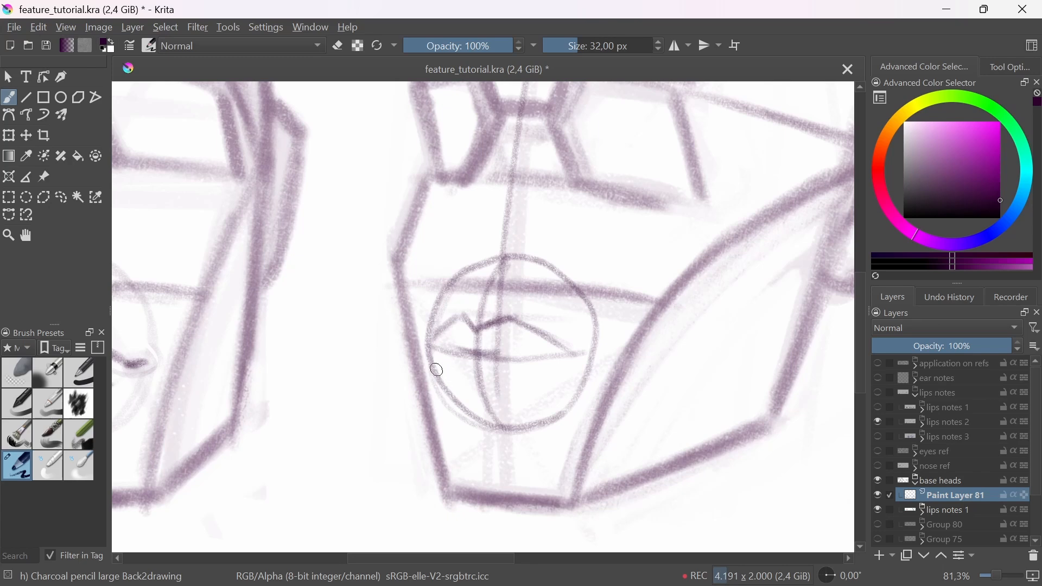
Step: Draw the lower lip contour on the three-quarter head and darken the mouth line between the lips
drag(442, 375, 529, 378)
drag(448, 371, 544, 373)
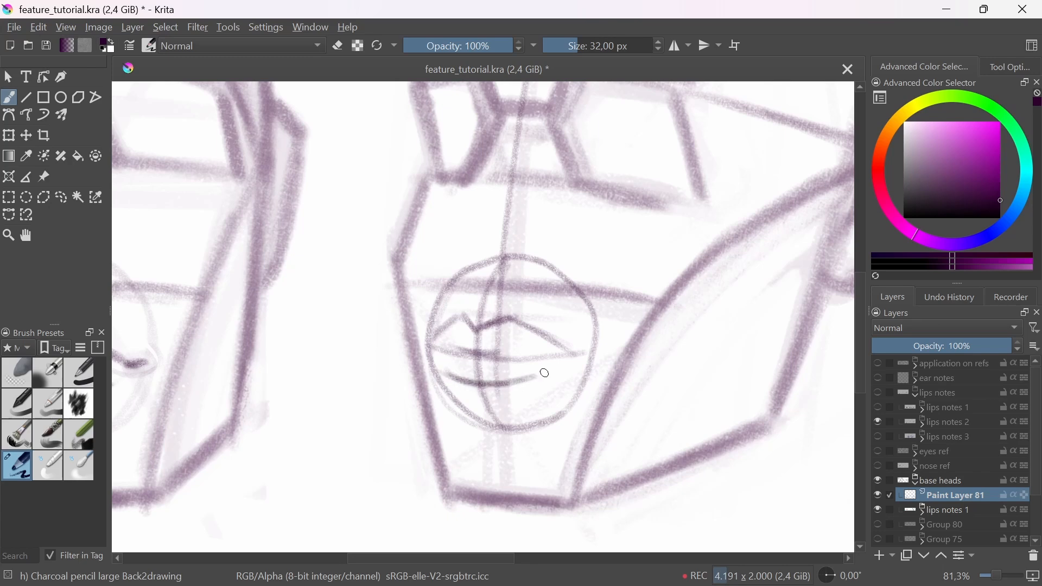
key(ctrl+z)
mouse_move(453, 380)
mouse_down()
mouse_move(520, 392)
mouse_move(556, 373)
mouse_move(505, 385)
mouse_up()
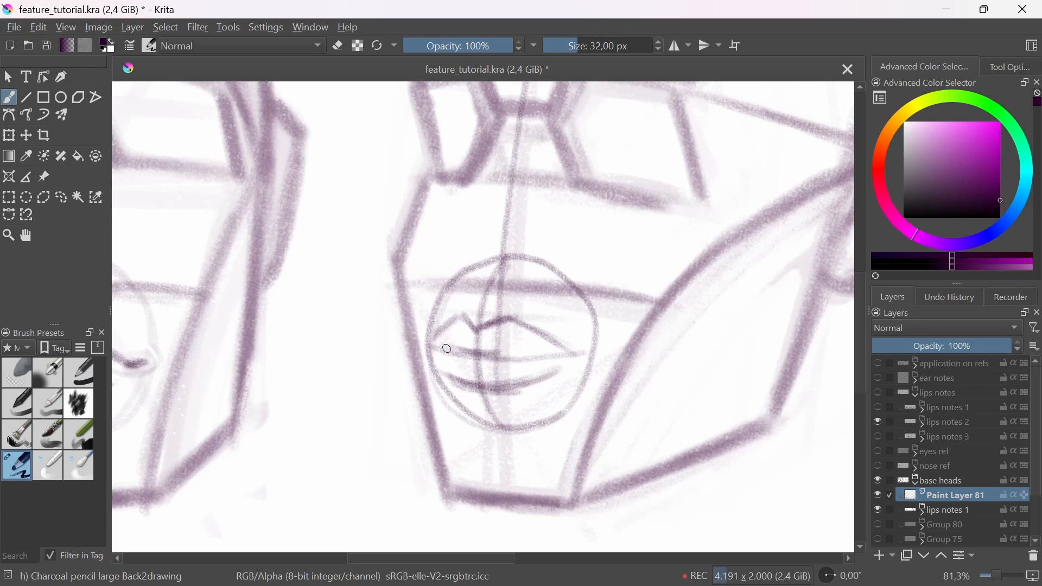
mouse_move(447, 348)
mouse_down()
mouse_move(460, 338)
mouse_move(478, 359)
mouse_move(454, 329)
mouse_move(445, 358)
mouse_move(442, 349)
mouse_move(480, 366)
mouse_move(514, 362)
mouse_move(493, 352)
mouse_move(553, 358)
mouse_up()
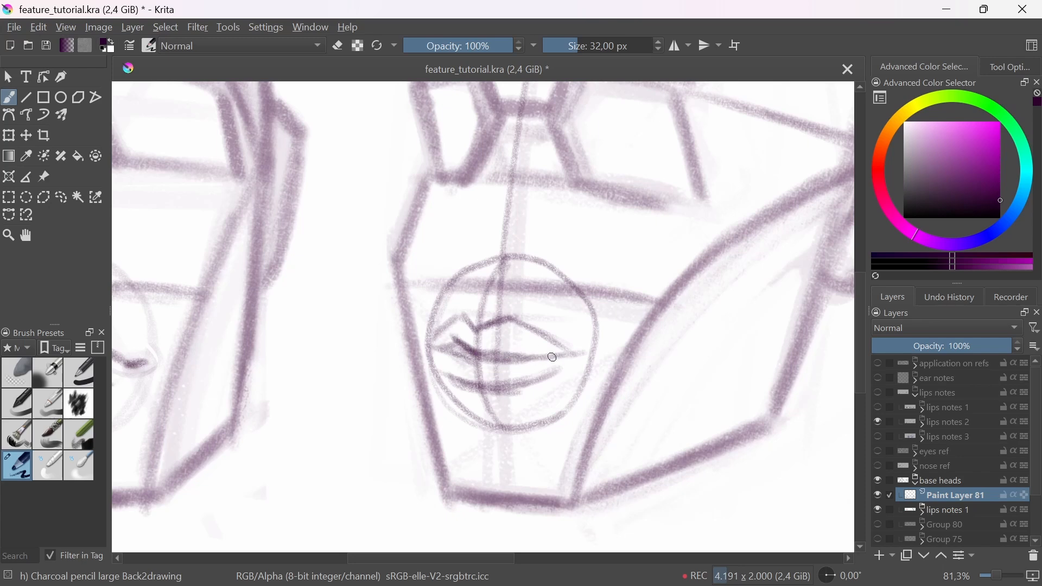
mouse_move(437, 347)
mouse_down()
mouse_move(458, 377)
mouse_move(512, 384)
mouse_move(574, 358)
mouse_move(507, 425)
mouse_move(477, 483)
mouse_up()
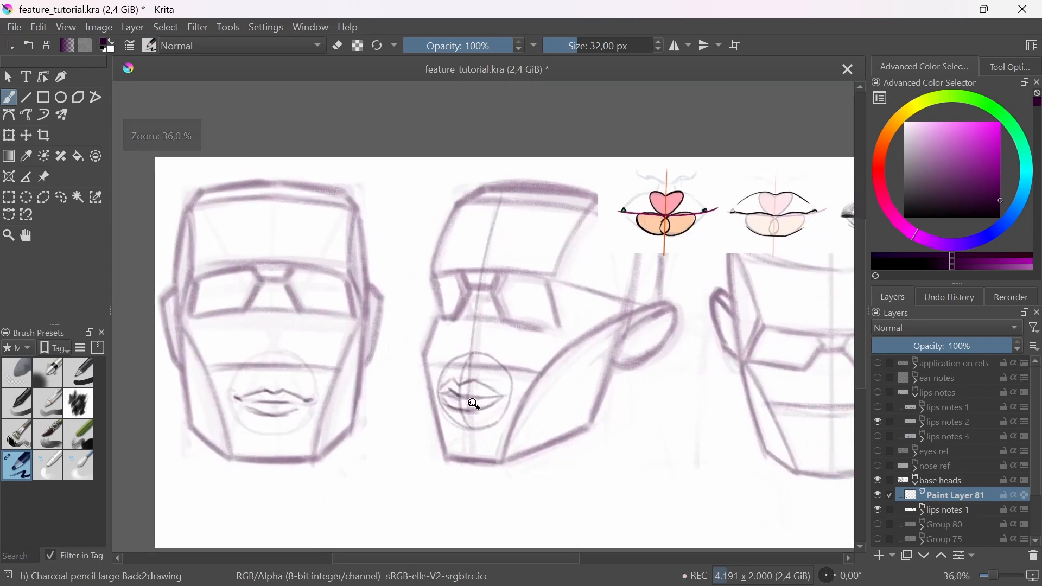
Step: Draw a small circle around the near mouth corner and a crease curve just outside it
mouse_move(474, 403)
ctrl+mouse_down()
mouse_move(489, 370)
mouse_move(505, 392)
mouse_move(531, 390)
ctrl+mouse_up()
mouse_move(479, 368)
mouse_down()
mouse_move(518, 394)
mouse_move(524, 370)
mouse_move(556, 391)
mouse_move(534, 370)
mouse_up()
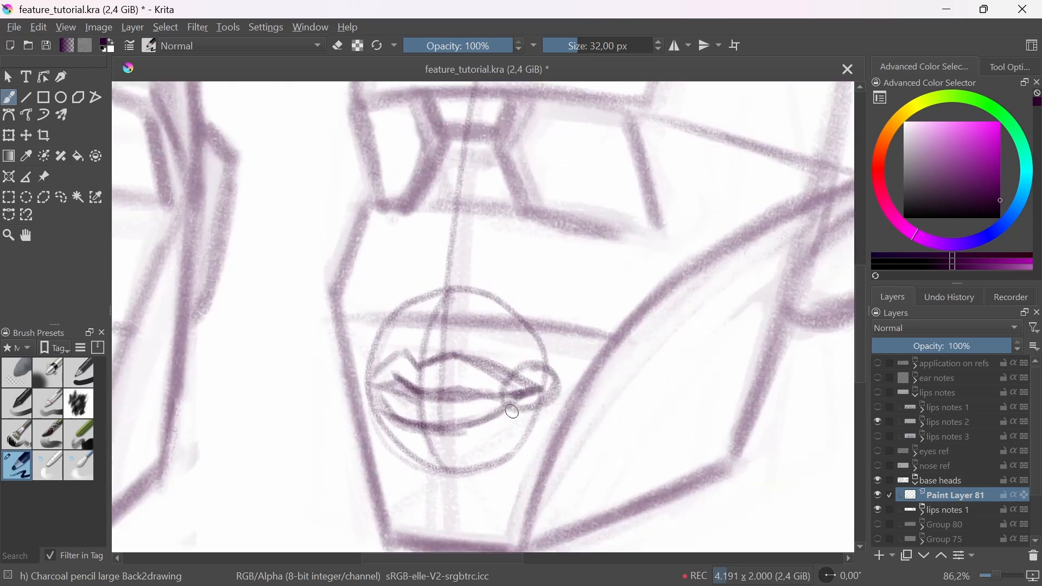
mouse_move(512, 411)
mouse_down()
mouse_move(507, 383)
mouse_move(542, 392)
mouse_up()
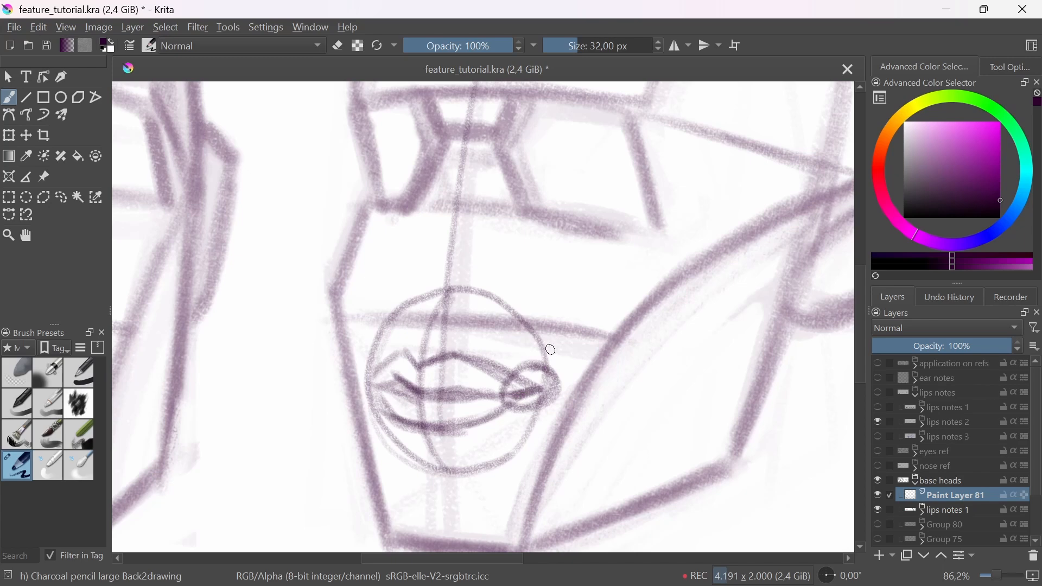
mouse_move(551, 349)
mouse_down()
mouse_move(533, 388)
mouse_move(534, 359)
mouse_move(527, 384)
mouse_move(522, 374)
mouse_move(549, 400)
mouse_move(560, 395)
mouse_move(562, 425)
mouse_up()
Step: Draw an enlarged mouth-corner diagram on the side of the jaw: an oval with curved lines radiating from its centre
drag(642, 406, 589, 377)
mouse_move(619, 334)
mouse_down()
mouse_move(631, 411)
mouse_move(597, 339)
mouse_up()
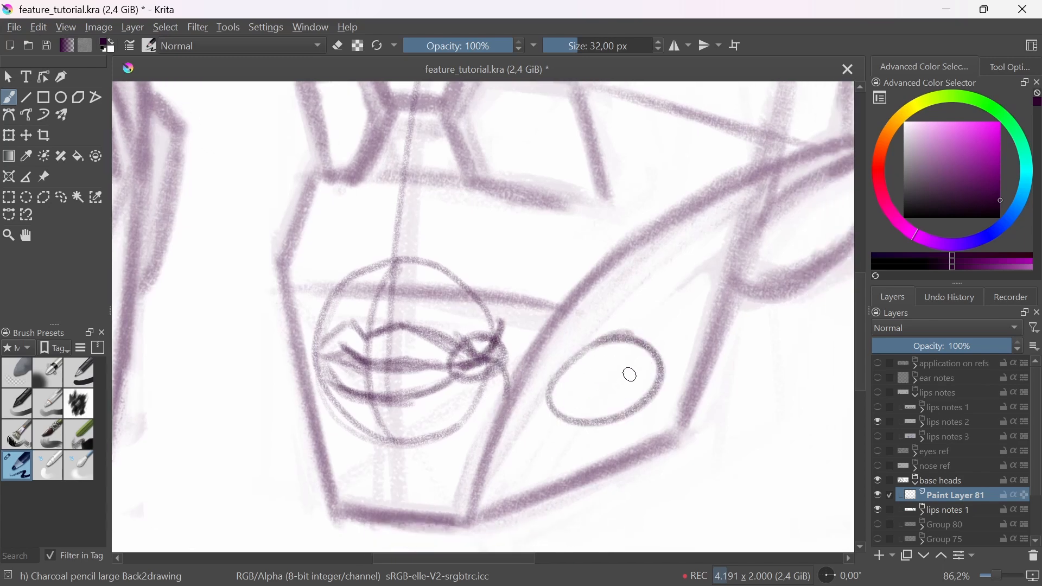
mouse_move(604, 386)
mouse_down()
mouse_move(606, 374)
mouse_move(630, 374)
mouse_move(597, 424)
mouse_move(562, 416)
mouse_up()
mouse_move(568, 365)
mouse_down()
mouse_move(597, 384)
mouse_move(634, 347)
mouse_move(611, 385)
mouse_up()
drag(611, 386, 609, 415)
drag(599, 389, 564, 417)
drag(567, 363, 597, 379)
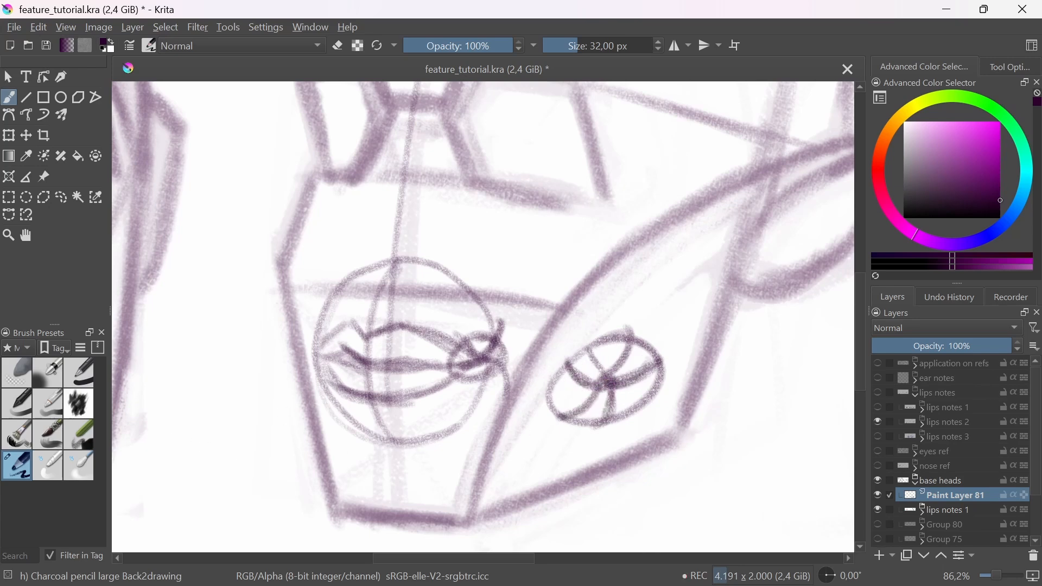
Step: Lighten the three-quarter head's lip construction and mouth-corner diagram with another brush preset, and return to the large charcoal pencil
click(31, 365)
mouse_move(350, 359)
mouse_down()
mouse_move(341, 393)
mouse_move(393, 414)
mouse_move(516, 414)
mouse_move(623, 384)
mouse_move(651, 325)
mouse_move(581, 384)
mouse_move(623, 349)
mouse_up()
click(30, 461)
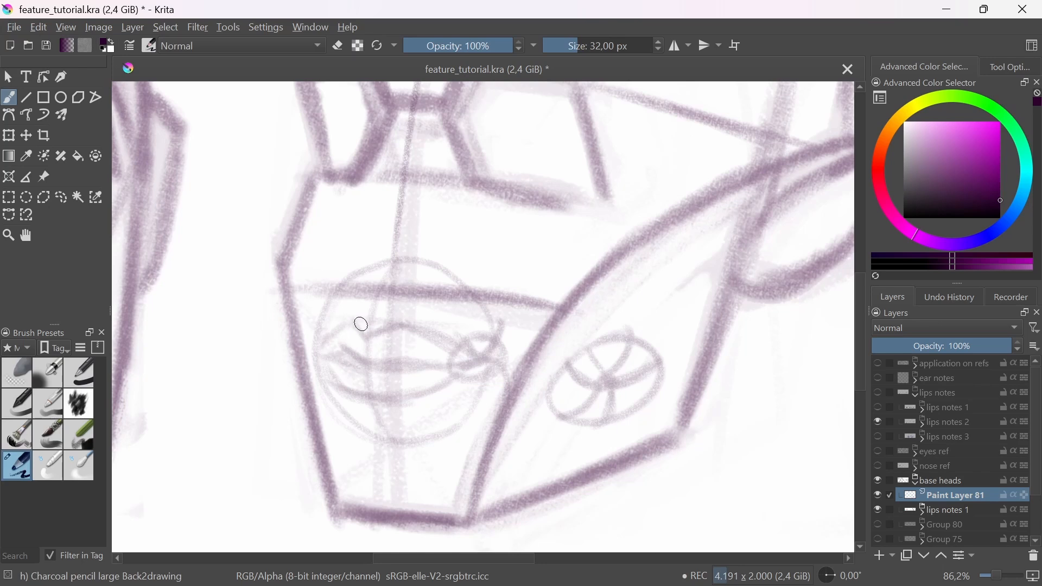
drag(361, 324, 403, 320)
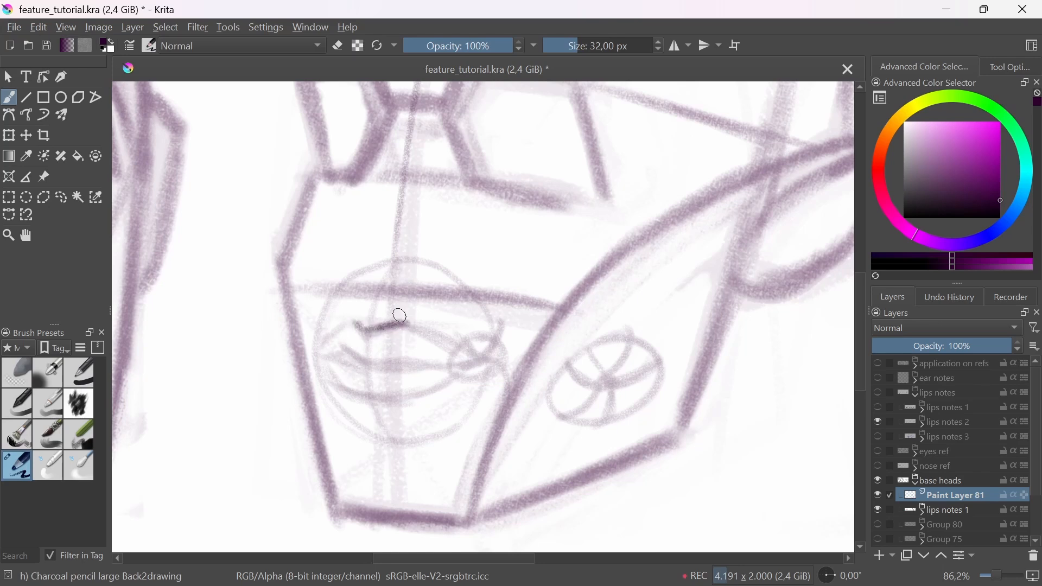
drag(417, 279, 384, 310)
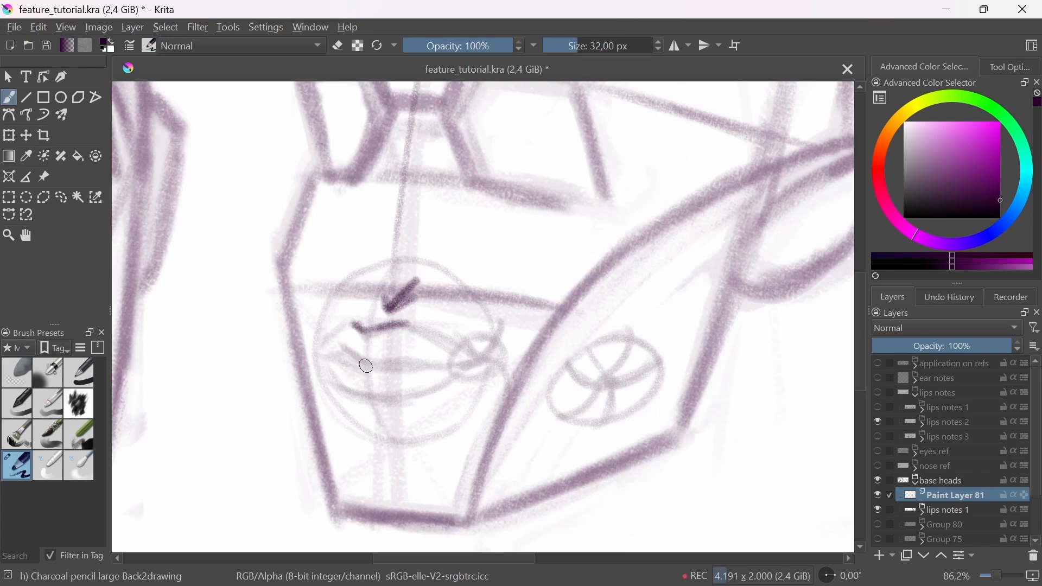
mouse_move(362, 309)
mouse_down()
mouse_move(318, 281)
mouse_move(332, 283)
mouse_up()
key(ctrl+z)
key(ctrl+z)
key(ctrl+z)
key(ctrl+z)
key(ctrl+z)
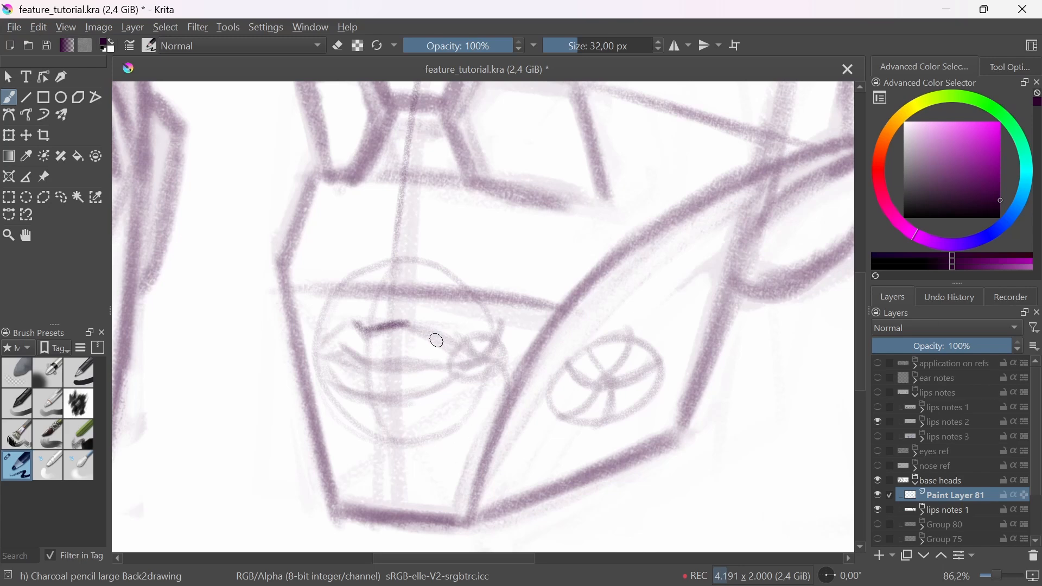
drag(406, 326, 472, 361)
key(ctrl+z)
key(ctrl+z)
key(ctrl+z)
key(ctrl+z)
drag(402, 324, 467, 357)
drag(414, 327, 471, 359)
key(ctrl+z)
key(ctrl+z)
key(ctrl+z)
key(ctrl+z)
key(ctrl+z)
Step: Redraw the upper lip contour and the middle of the mouth line in darker strokes over the lightened construction
mouse_move(356, 326)
mouse_down()
mouse_move(366, 340)
mouse_move(462, 355)
mouse_up()
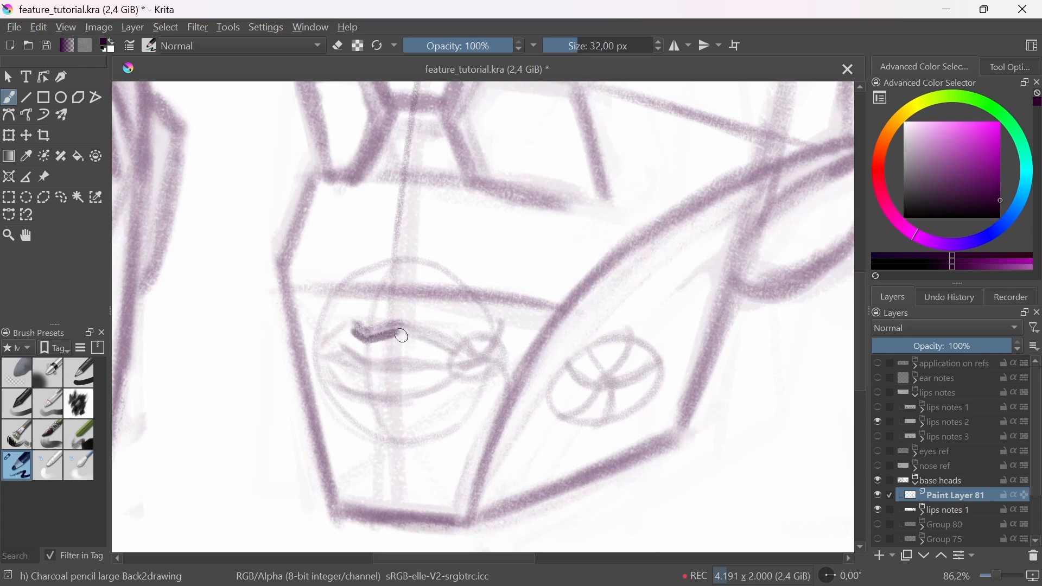
drag(402, 335, 473, 356)
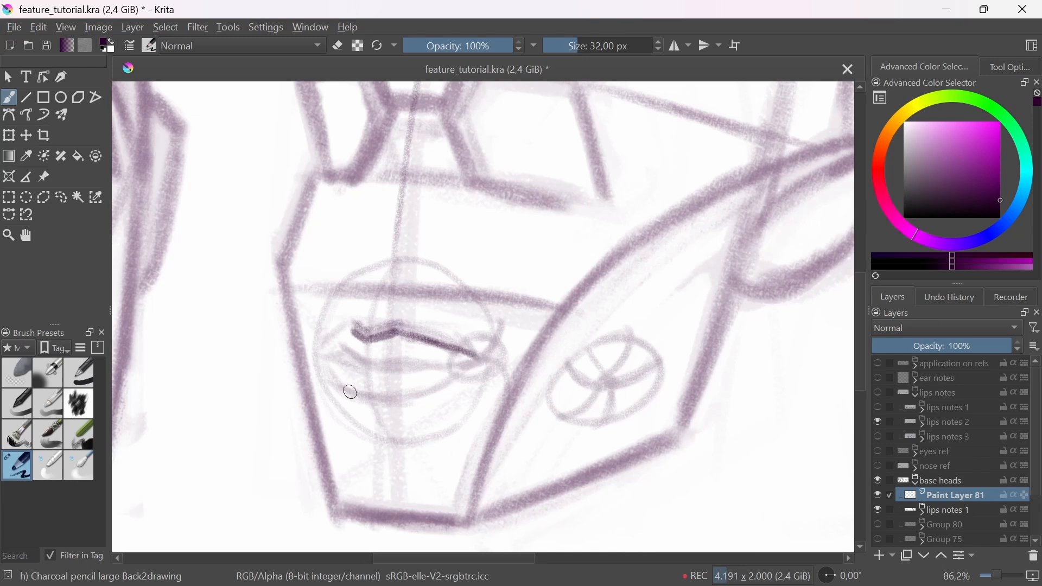
drag(341, 361, 442, 361)
mouse_move(345, 333)
mouse_down()
mouse_move(325, 345)
mouse_move(363, 342)
mouse_up()
drag(339, 287, 311, 329)
drag(312, 329, 336, 319)
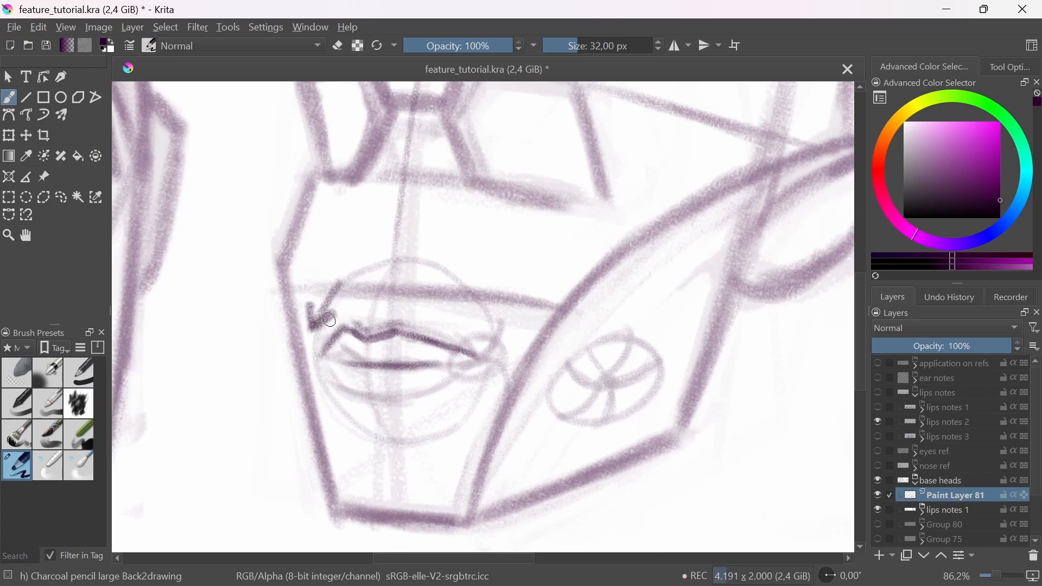
key(ctrl+z)
key(ctrl+z)
key(ctrl+z)
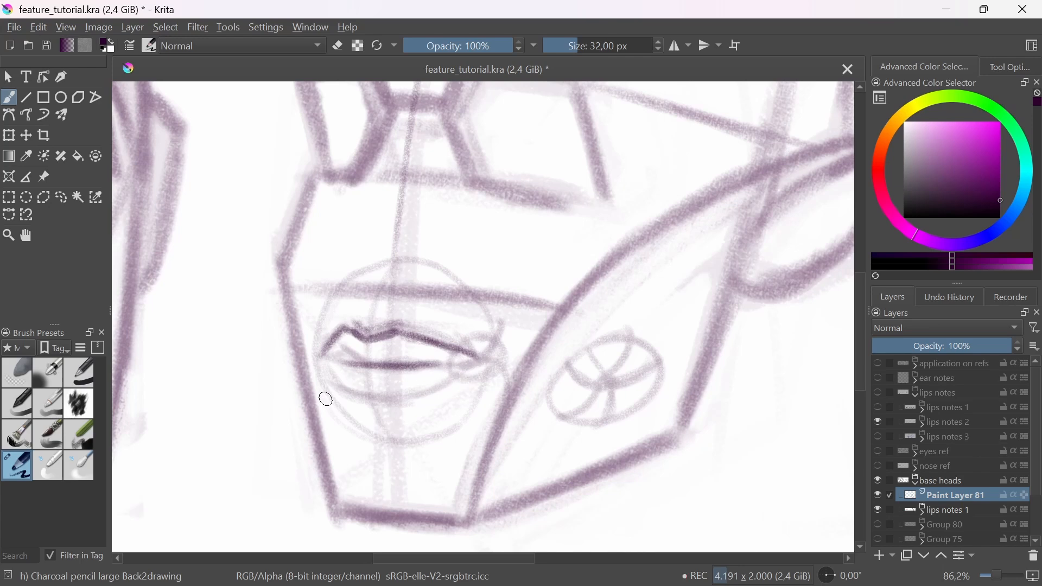
Step: Darken the lower lip contour and add short accents at both mouth corners of the three-quarter head
drag(350, 396, 432, 394)
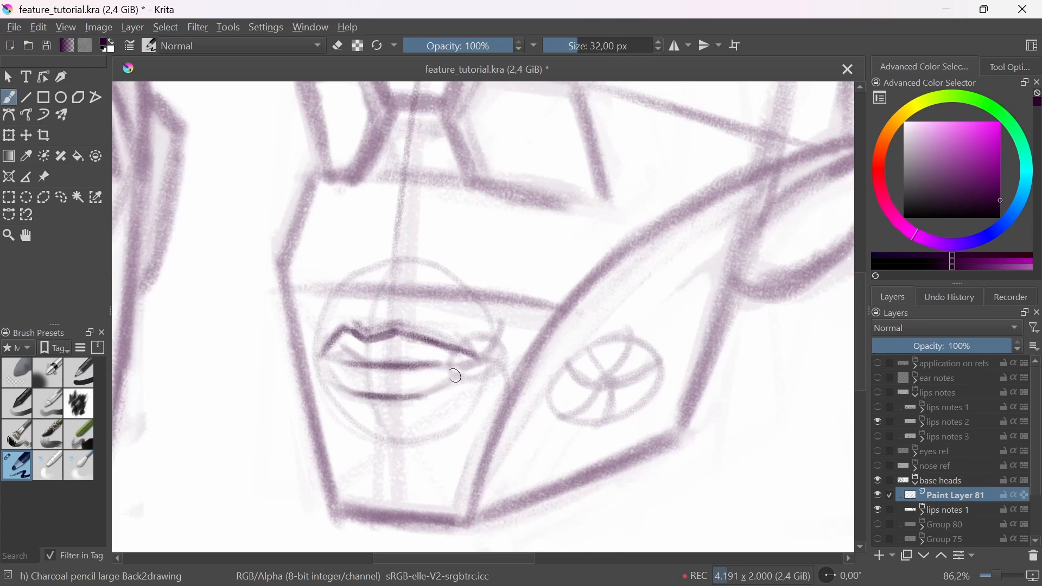
mouse_move(322, 367)
mouse_down()
mouse_move(333, 379)
mouse_move(333, 365)
mouse_up()
drag(458, 356, 481, 363)
Step: Sketch a circle around the mouth area of the third, downward-tilted head, centred on its vertical centre line
scroll(407, 314, down, 4)
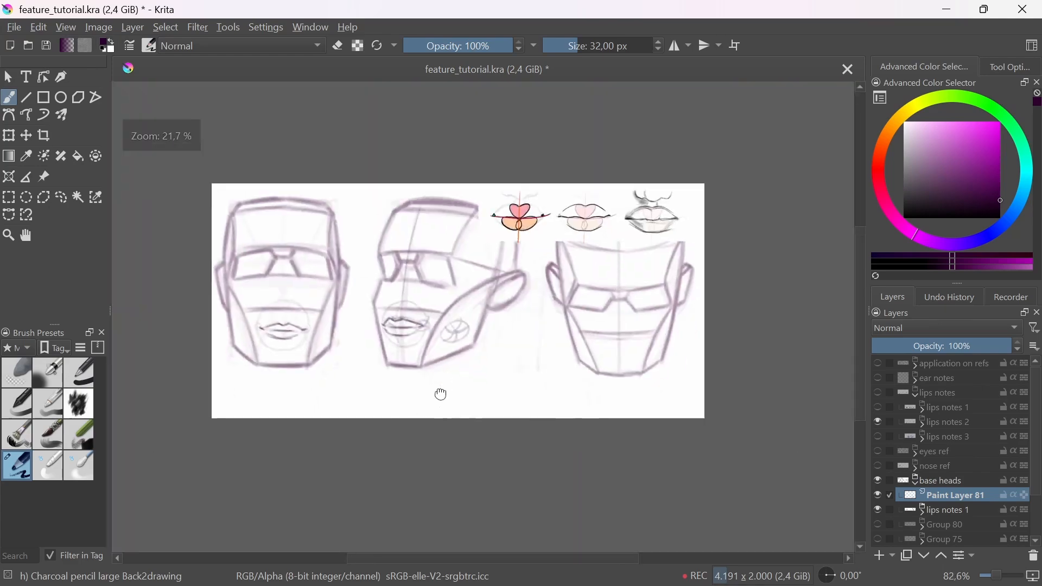
drag(439, 396, 436, 419)
scroll(397, 350, up, 1)
scroll(407, 374, up, 3)
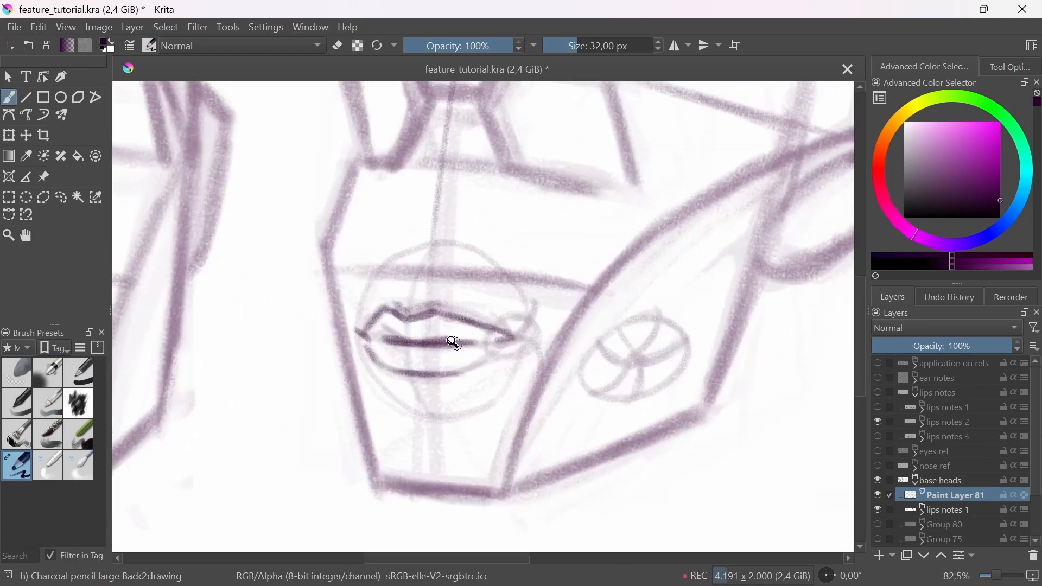
drag(454, 342, 451, 405)
drag(502, 449, 480, 465)
drag(733, 416, 520, 432)
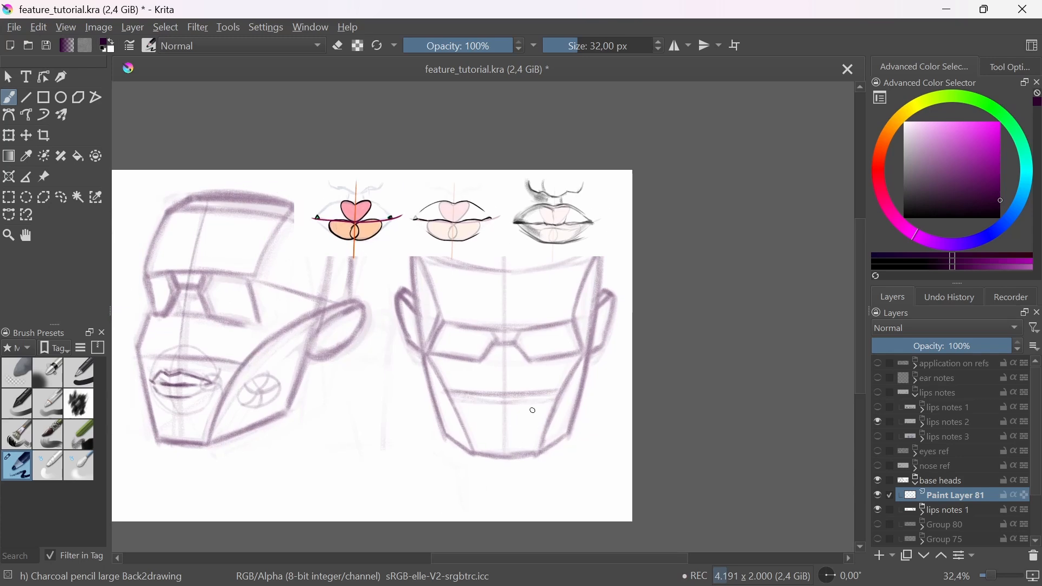
drag(491, 399, 526, 320)
drag(504, 451, 526, 406)
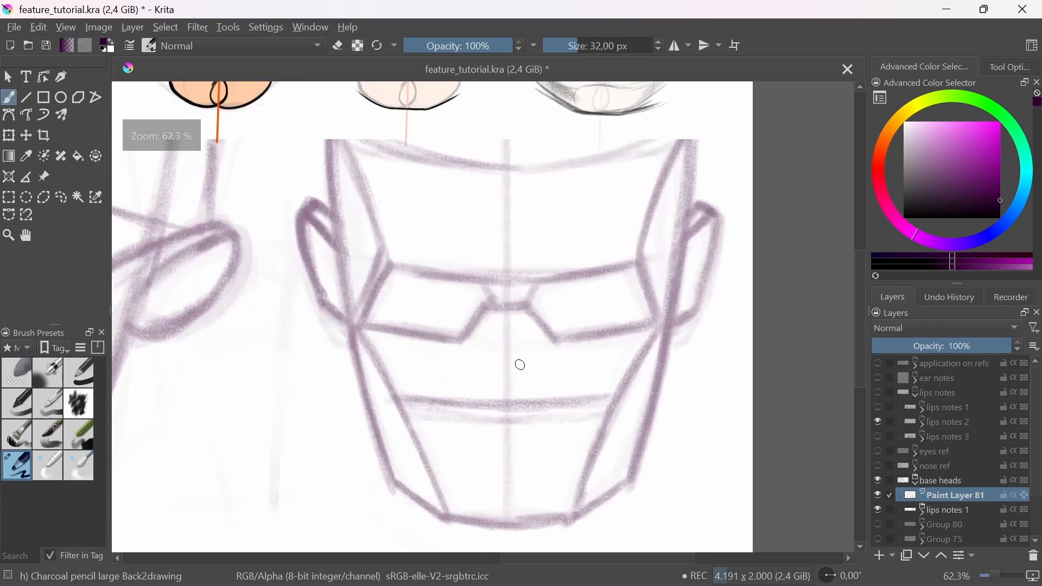
mouse_move(442, 428)
mouse_down()
mouse_move(582, 419)
mouse_move(545, 353)
mouse_move(455, 355)
mouse_move(428, 415)
mouse_move(457, 472)
mouse_move(512, 490)
mouse_move(579, 446)
mouse_move(586, 389)
mouse_move(546, 343)
mouse_move(465, 350)
mouse_move(427, 401)
mouse_move(438, 455)
mouse_move(480, 486)
mouse_move(530, 487)
mouse_move(582, 441)
mouse_move(571, 370)
mouse_move(493, 340)
mouse_move(421, 406)
mouse_move(443, 371)
mouse_move(432, 432)
mouse_move(482, 491)
mouse_move(547, 475)
mouse_move(590, 415)
mouse_move(453, 403)
mouse_up()
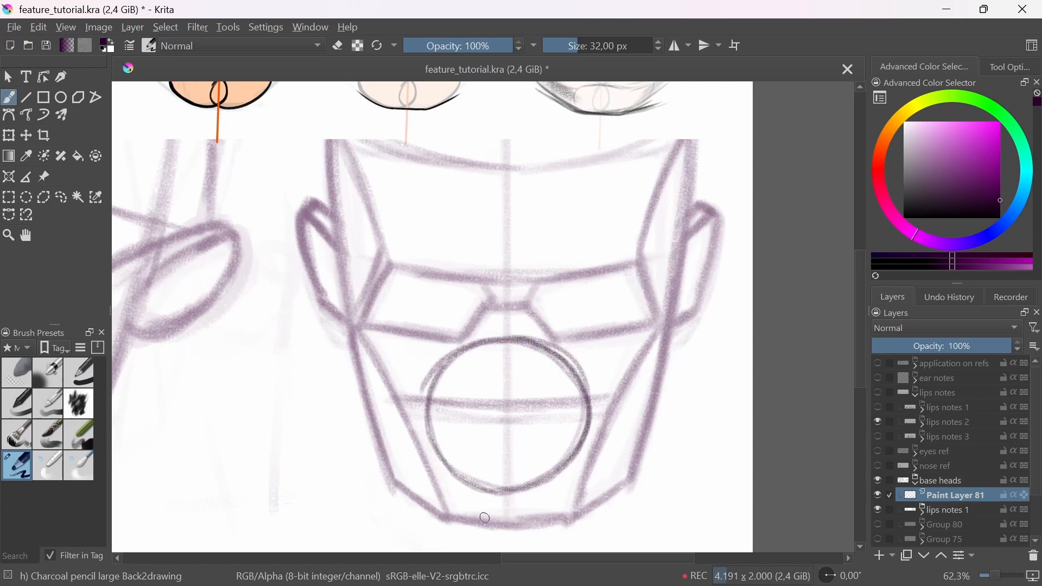
Step: Select the third head's mouth circle with the freehand selection, shift it slightly down, and return to the brush
click(61, 197)
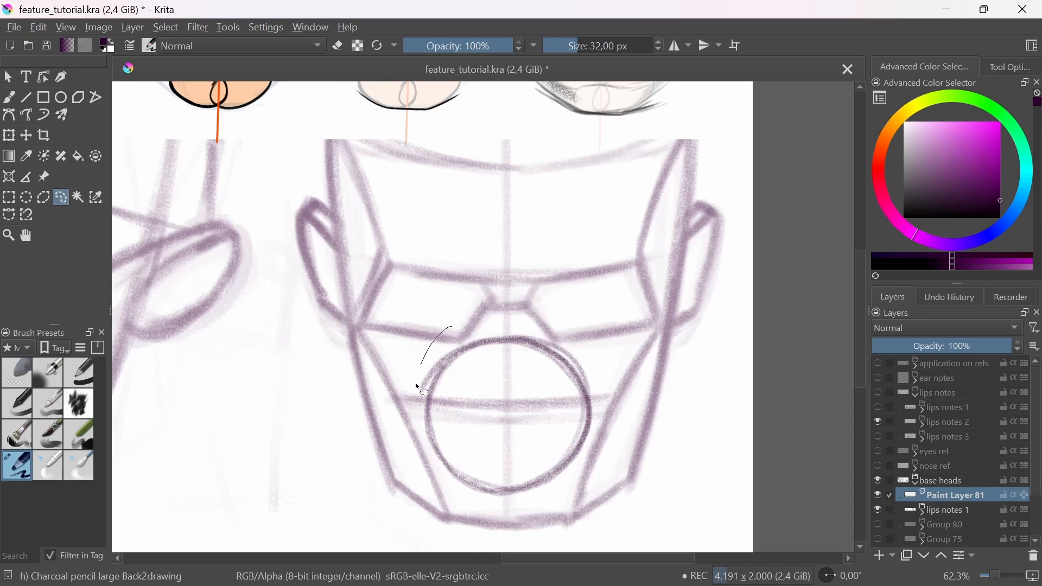
drag(418, 387, 498, 324)
key(t)
drag(535, 461, 540, 476)
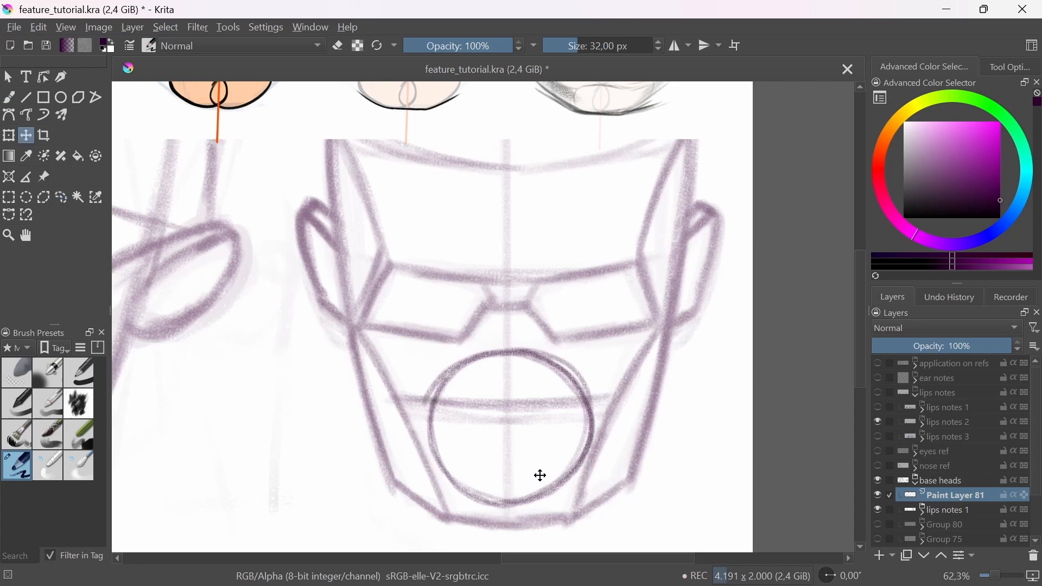
key(b)
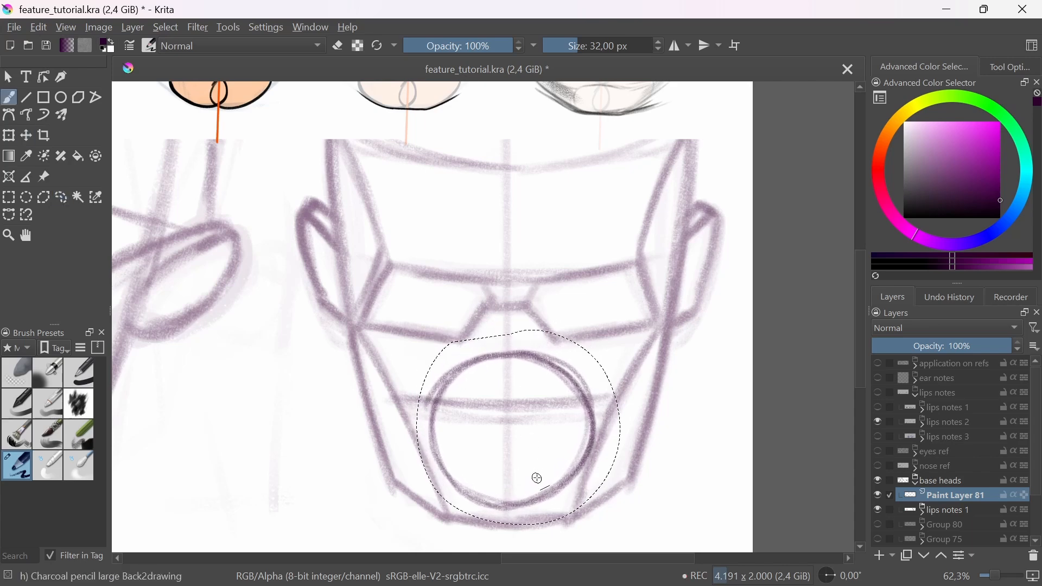
Step: Clear the selection, then sketch a downward-bowed mouth line across the third head's circle and reinforce its vertical centre line
key(ctrl+shift+a)
mouse_move(424, 427)
mouse_down()
mouse_move(567, 438)
mouse_move(501, 447)
mouse_move(424, 430)
mouse_move(567, 434)
mouse_up()
mouse_move(439, 437)
mouse_down()
mouse_move(576, 437)
mouse_move(547, 446)
mouse_move(425, 435)
mouse_move(476, 441)
mouse_move(448, 436)
mouse_move(597, 423)
mouse_up()
mouse_move(511, 373)
mouse_down()
mouse_move(506, 471)
mouse_move(510, 362)
mouse_move(507, 493)
mouse_up()
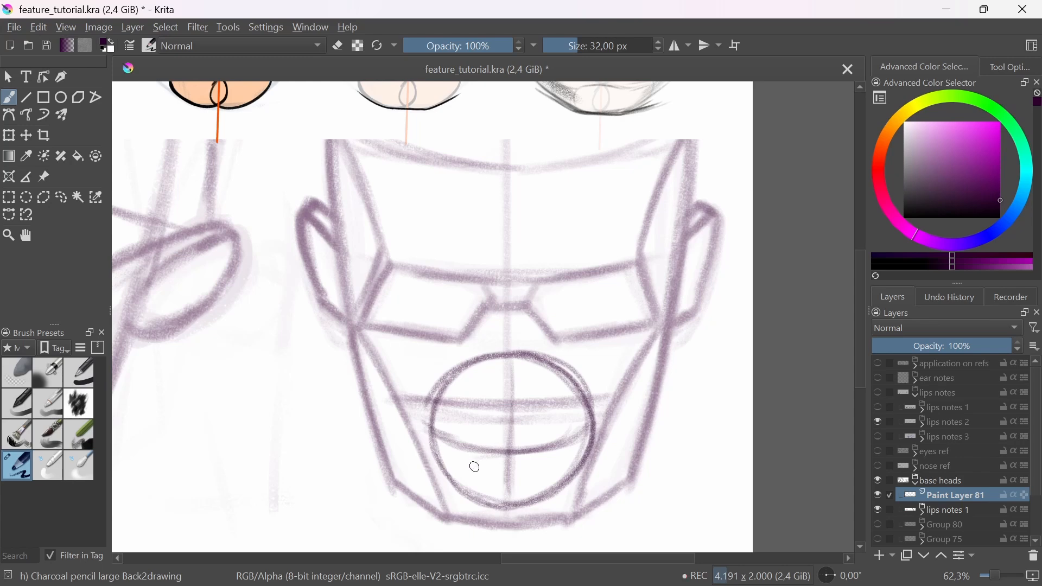
Step: Sketch a small upright cylinder in the empty space beside the third head, with two ellipses joined by straight sides
drag(372, 485, 433, 451)
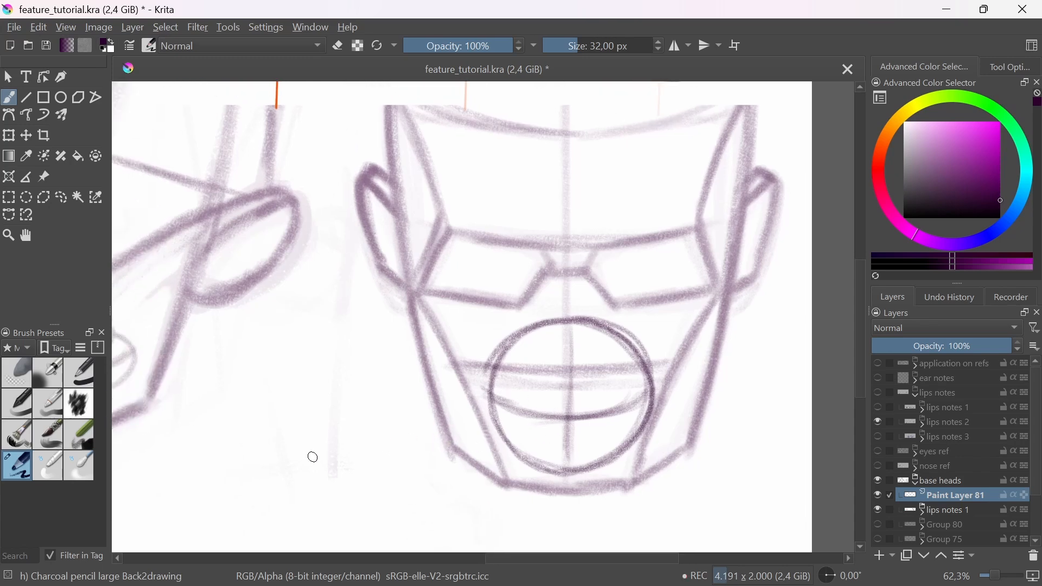
mouse_move(360, 410)
mouse_down()
mouse_move(316, 464)
mouse_move(336, 397)
mouse_up()
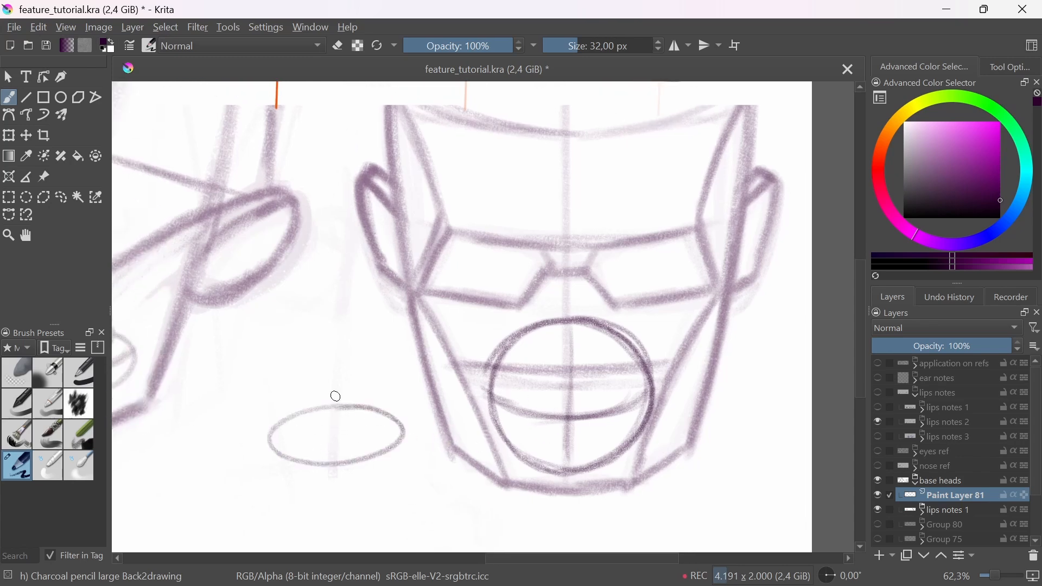
mouse_move(280, 325)
mouse_down()
mouse_move(290, 285)
mouse_move(267, 449)
mouse_up()
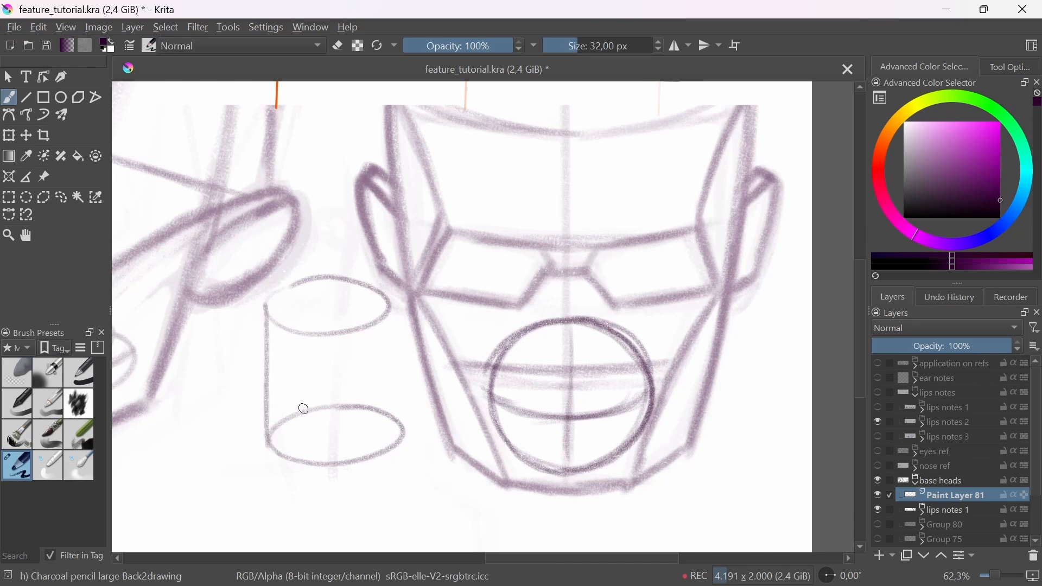
drag(393, 327, 401, 443)
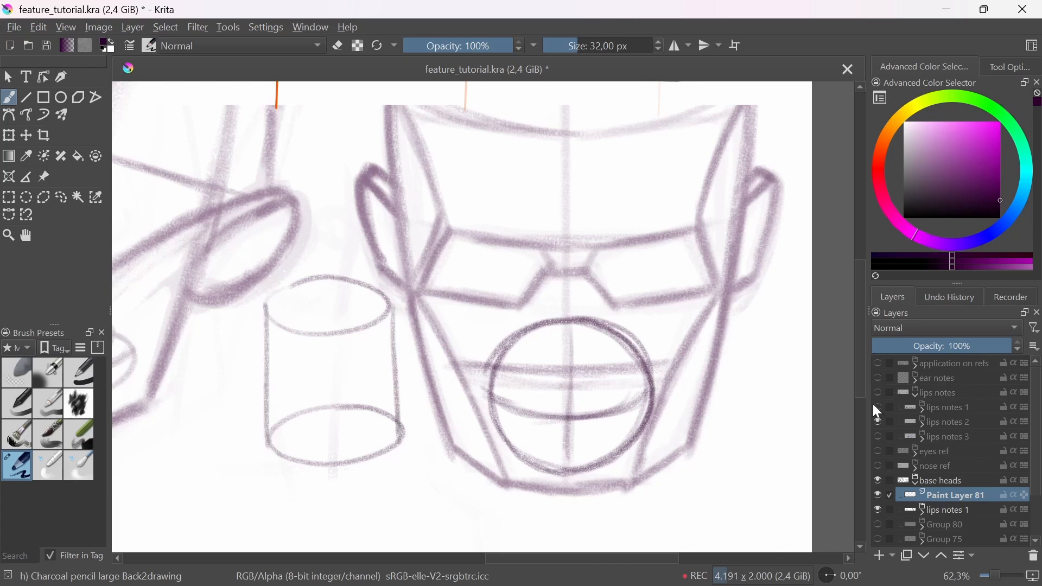
Step: Show lips notes 3 instead of lips notes 2, review its sphere and cylinder lip drawings, and hide the lips notes group
click(878, 392)
click(878, 422)
click(878, 421)
click(878, 437)
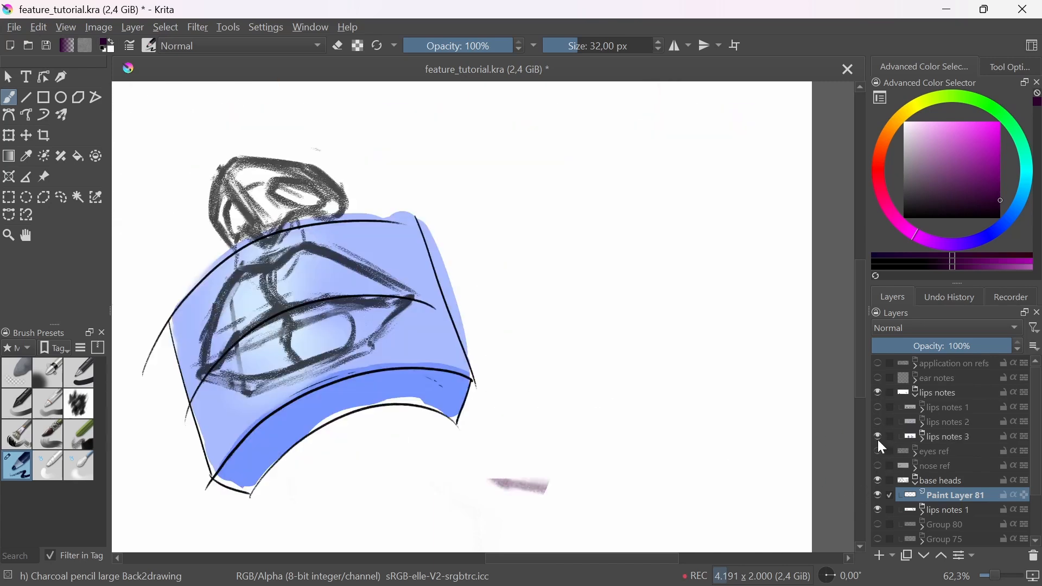
scroll(562, 390, down, 2)
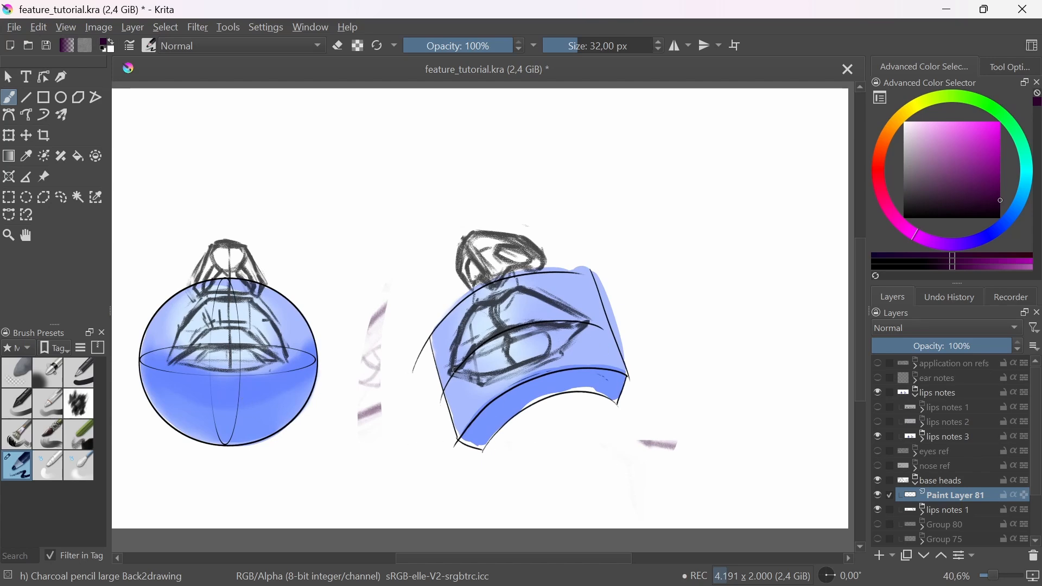
click(879, 392)
Step: Sketch a small mouth wrapped around the front of the cylinder, with a curved mouth line and upper and lower lips
scroll(400, 400, up, 3)
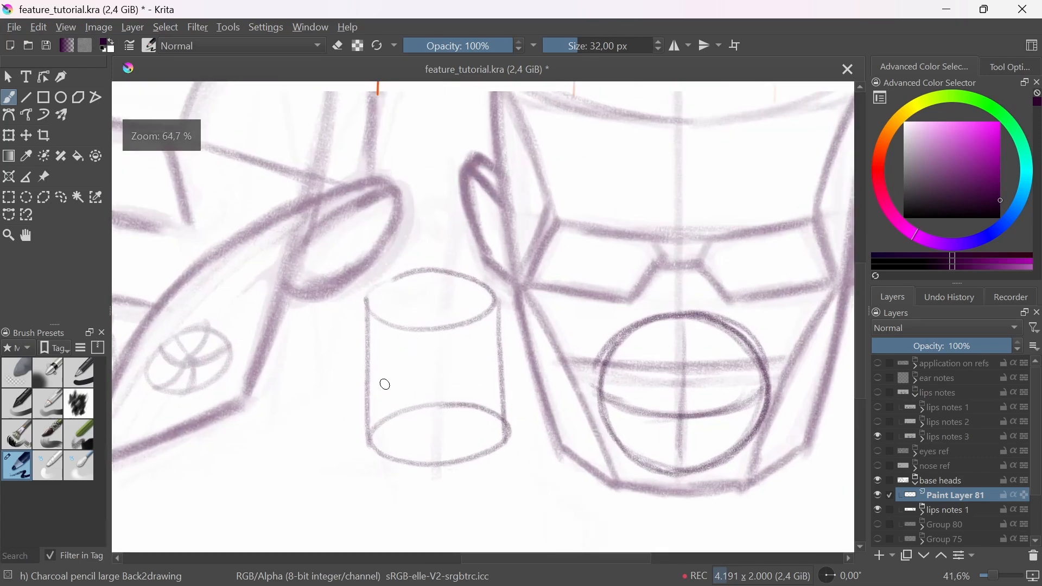
mouse_move(375, 379)
mouse_down()
mouse_move(490, 368)
mouse_move(485, 374)
mouse_up()
mouse_move(392, 381)
mouse_down()
mouse_move(461, 377)
mouse_move(408, 386)
mouse_move(448, 393)
mouse_move(394, 393)
mouse_move(444, 407)
mouse_up()
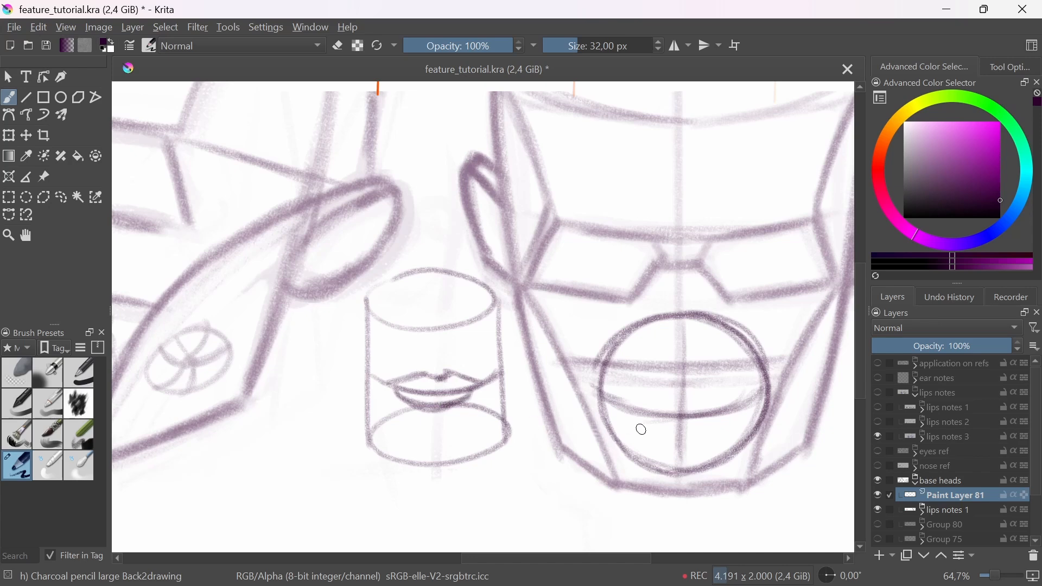
Step: Sketch the upper lip contour, mouth line and lower lip inside the third head's circle, following the downward-bowed guide
drag(673, 429, 616, 433)
drag(568, 408, 619, 401)
drag(561, 407, 619, 402)
drag(570, 409, 688, 406)
drag(575, 411, 605, 404)
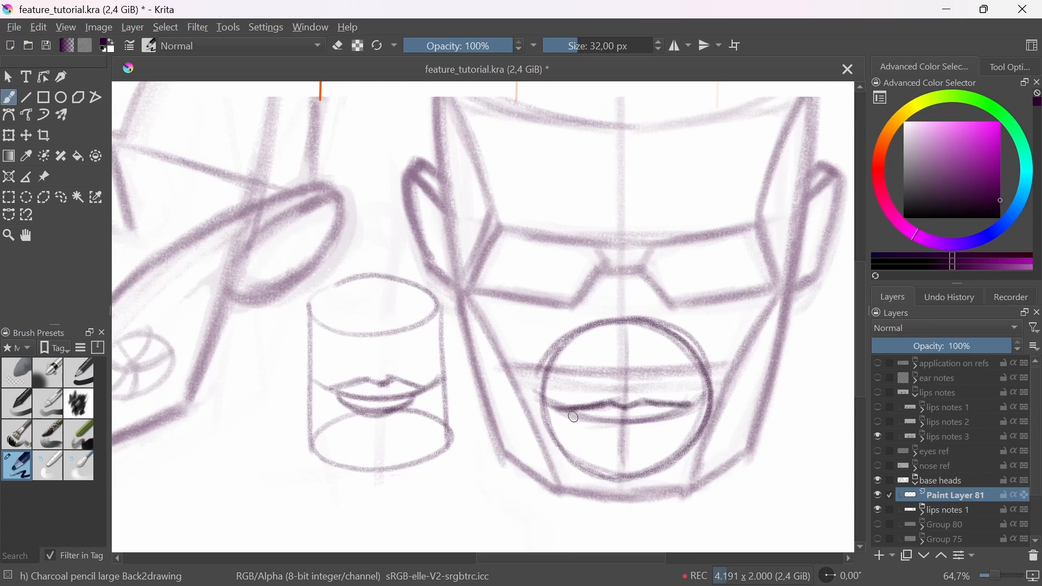
mouse_move(572, 417)
mouse_down()
mouse_move(670, 416)
mouse_move(566, 421)
mouse_move(619, 433)
mouse_move(671, 424)
mouse_move(648, 433)
mouse_up()
mouse_move(575, 424)
mouse_down()
mouse_move(665, 421)
mouse_move(632, 439)
mouse_move(569, 420)
mouse_move(660, 437)
mouse_move(632, 432)
mouse_move(676, 417)
mouse_move(648, 428)
mouse_move(597, 421)
mouse_move(688, 409)
mouse_up()
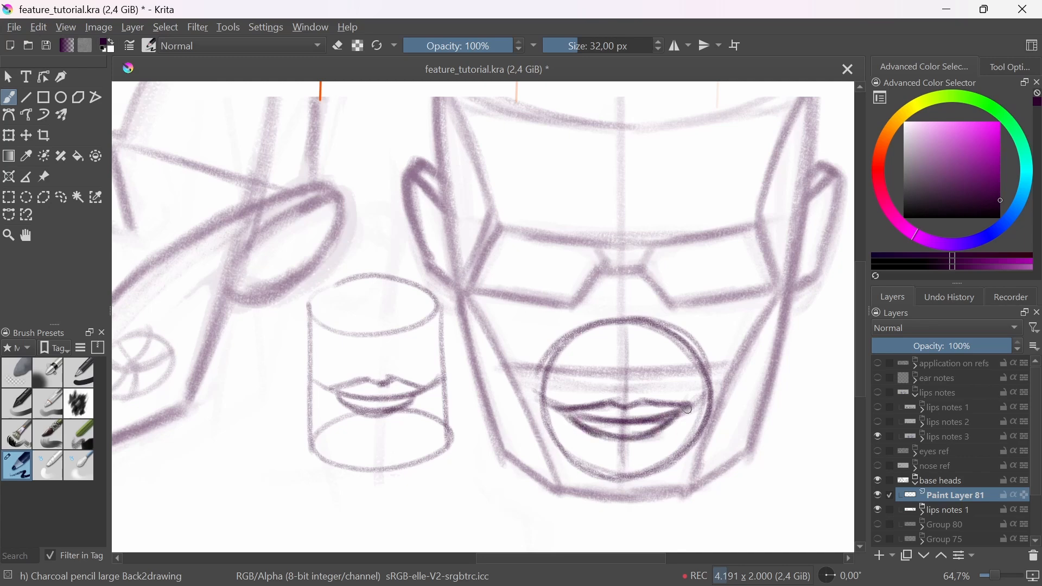
Step: Lighten the third head's lip and circle construction with the large soft eraser
scroll(588, 428, down, 3)
scroll(586, 441, up, 1)
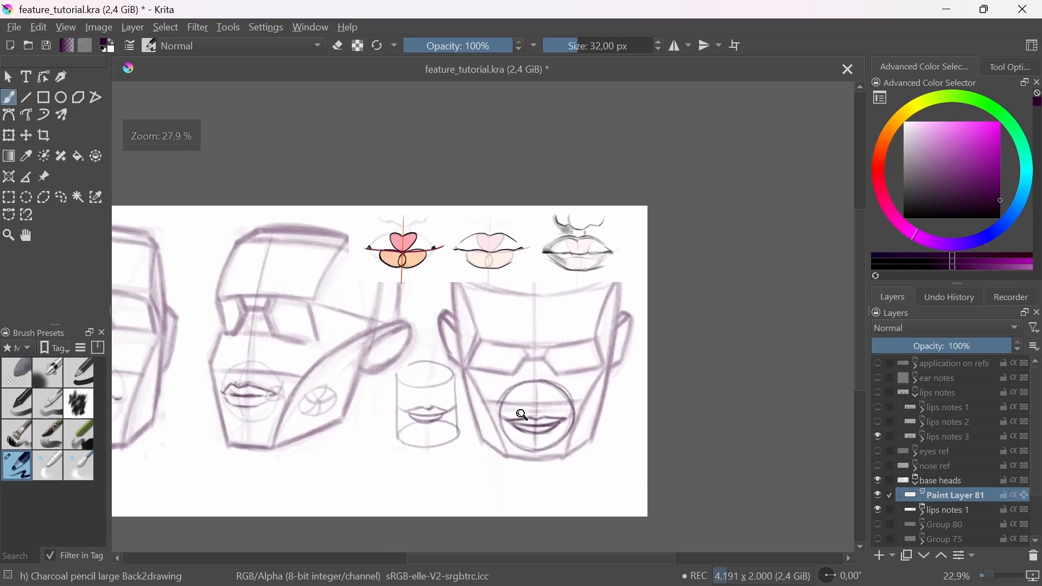
click(17, 372)
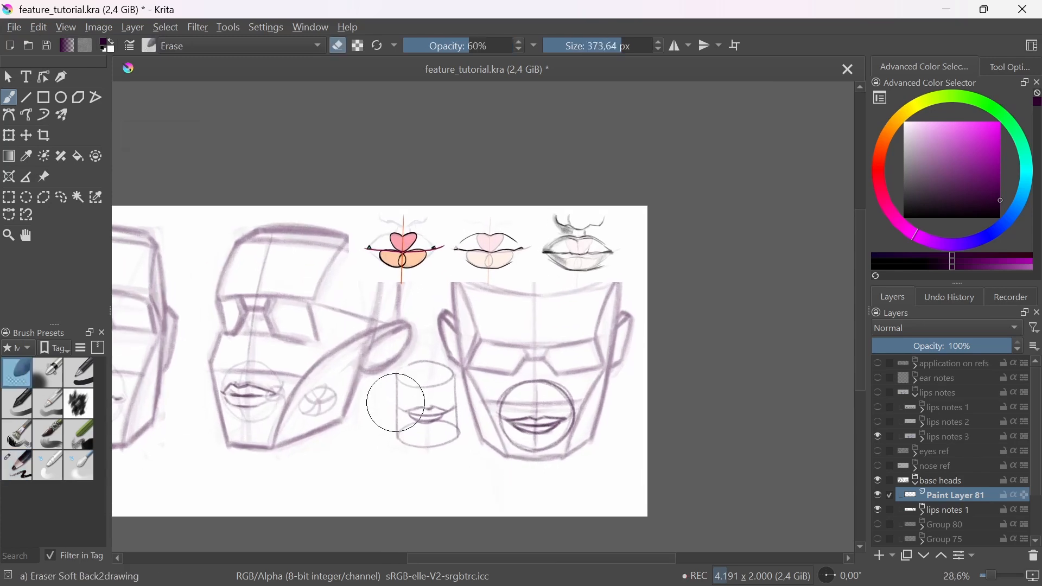
mouse_move(498, 434)
mouse_down()
mouse_move(553, 397)
mouse_move(582, 402)
mouse_move(488, 423)
mouse_up()
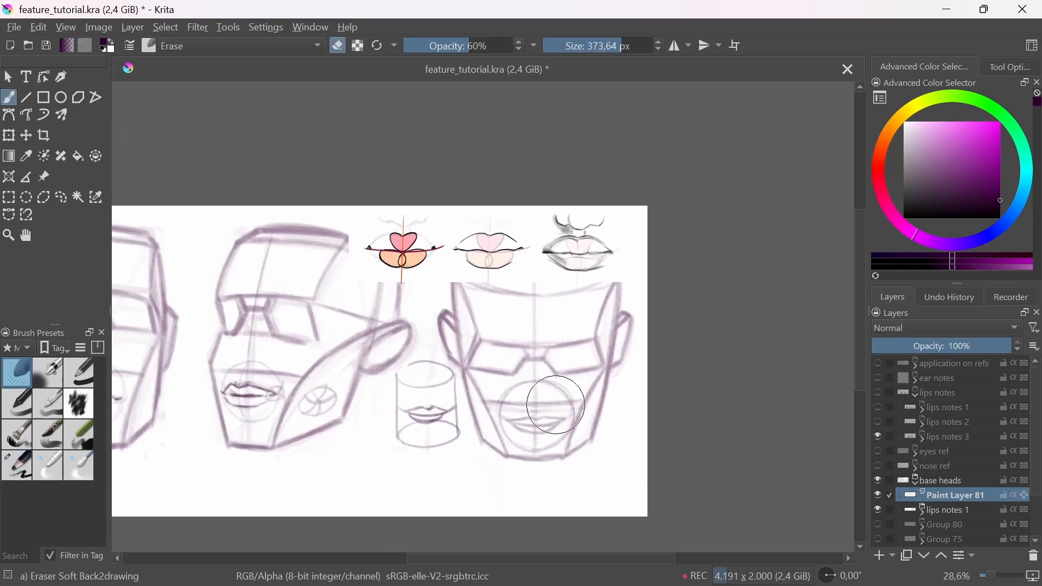
Step: Redraw the third head's upper and lower lip contours in darker strokes with the large charcoal pencil at 25.80 px
click(29, 472)
scroll(515, 414, up, 2)
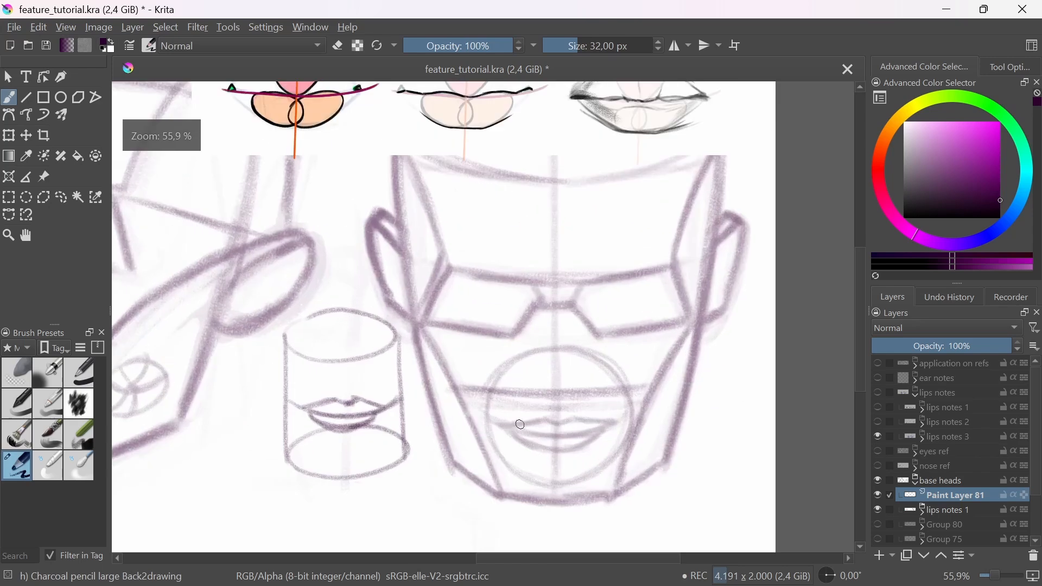
drag(502, 423, 538, 416)
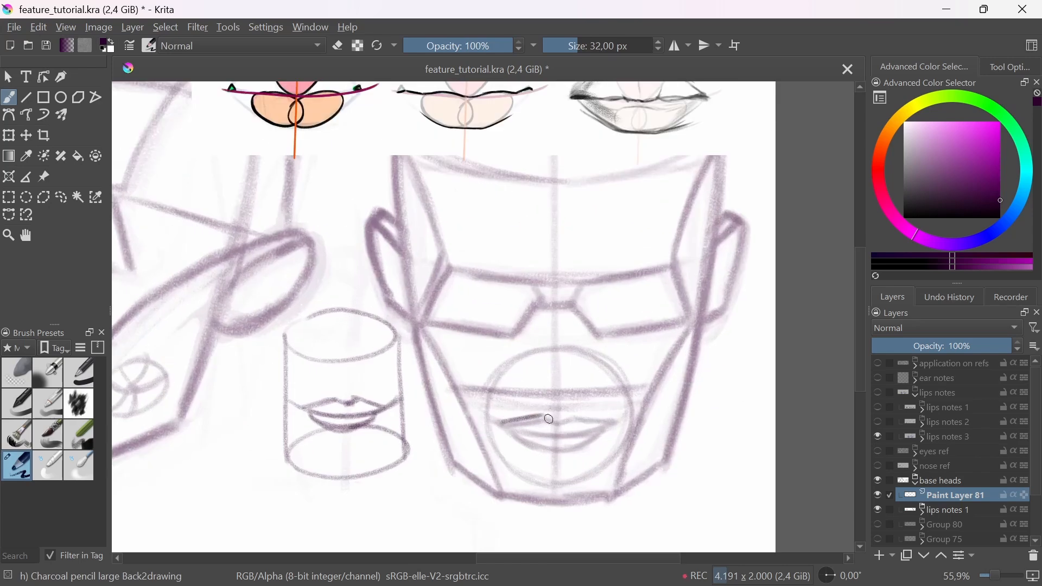
key(ctrl+z)
key(bracketleft)
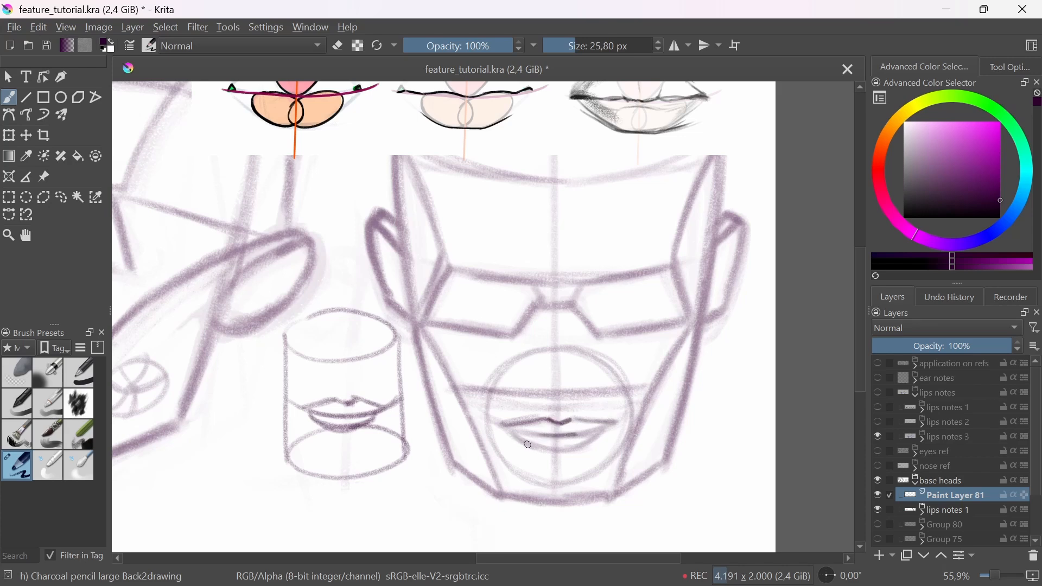
drag(527, 444, 578, 448)
drag(536, 384, 476, 484)
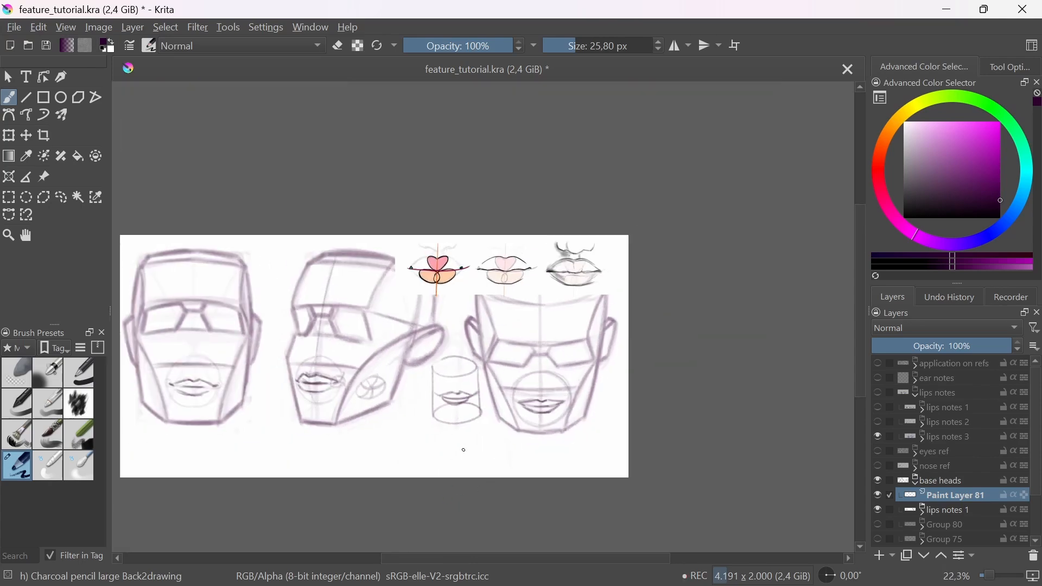
drag(524, 400, 573, 406)
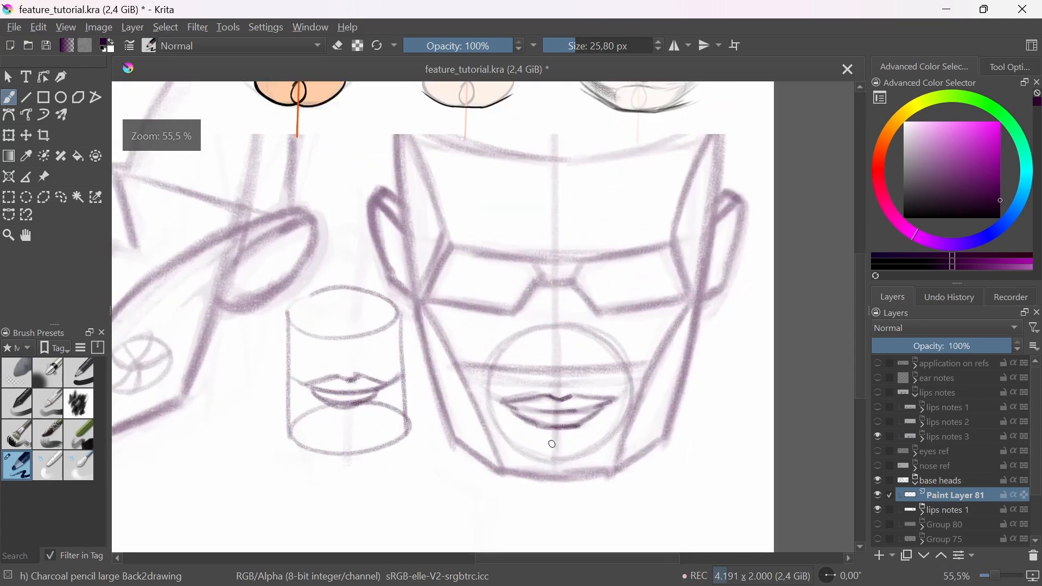
Step: Sketch a small arrow pointing down at the area above the third head's upper lip, and undo it
drag(589, 322, 570, 360)
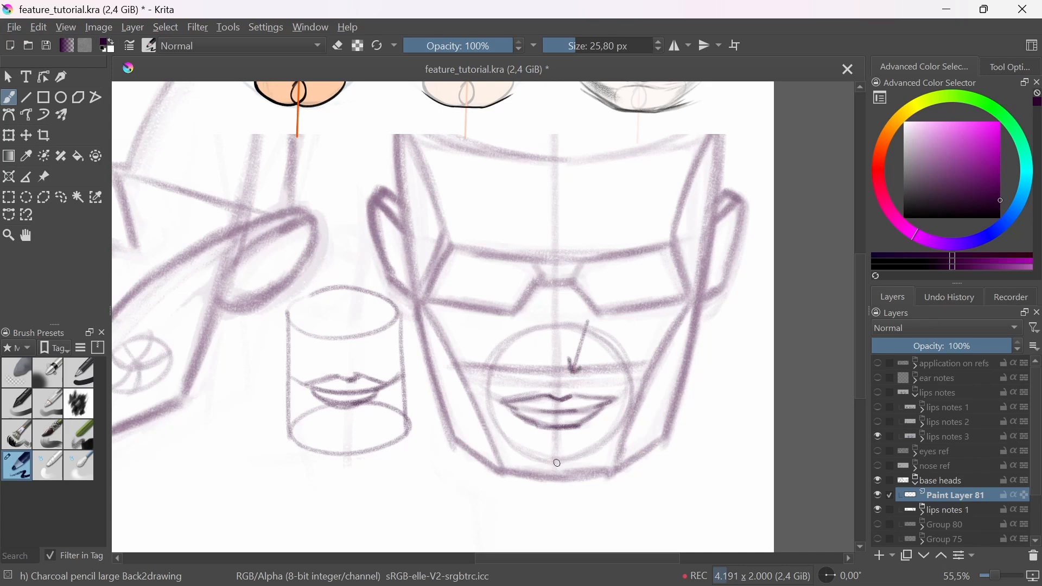
key(ctrl+z)
Step: Hide Paint Layer 81, lips notes 1 and Group 69, show Group 68, and add a new paint layer above them
scroll(923, 477, down, 3)
click(880, 437)
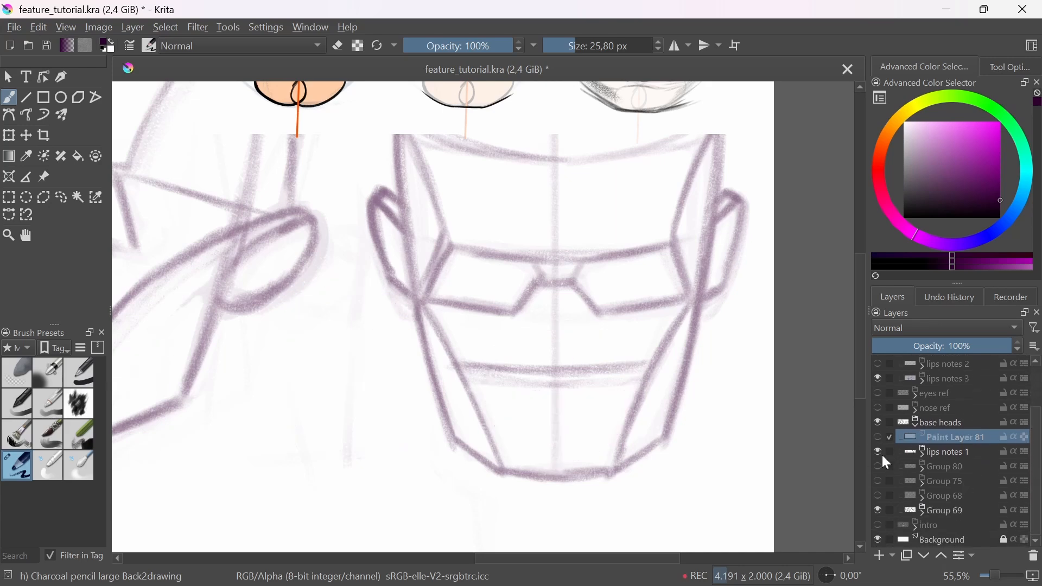
click(879, 451)
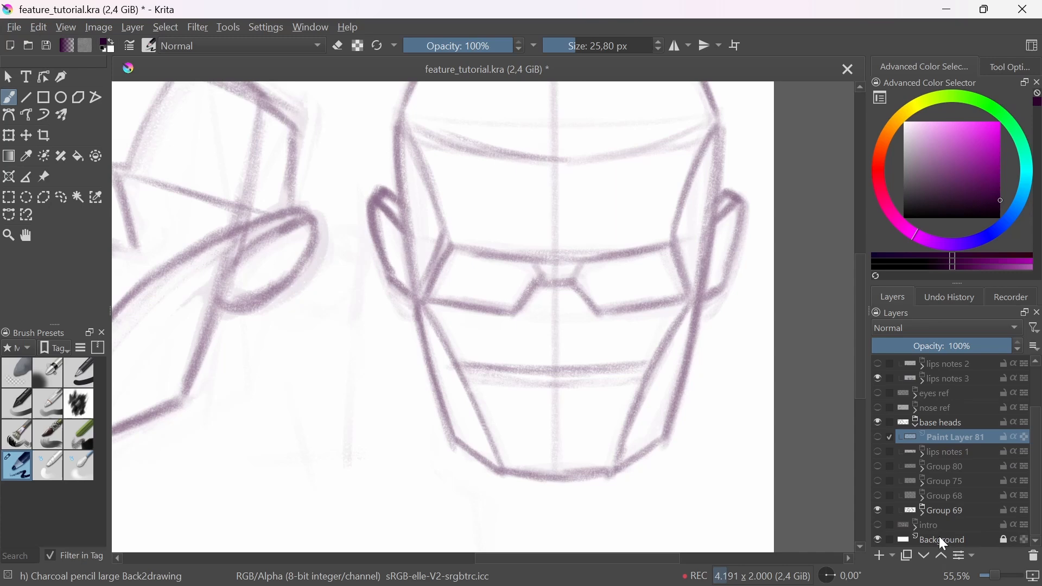
click(878, 496)
click(878, 510)
drag(619, 392, 614, 426)
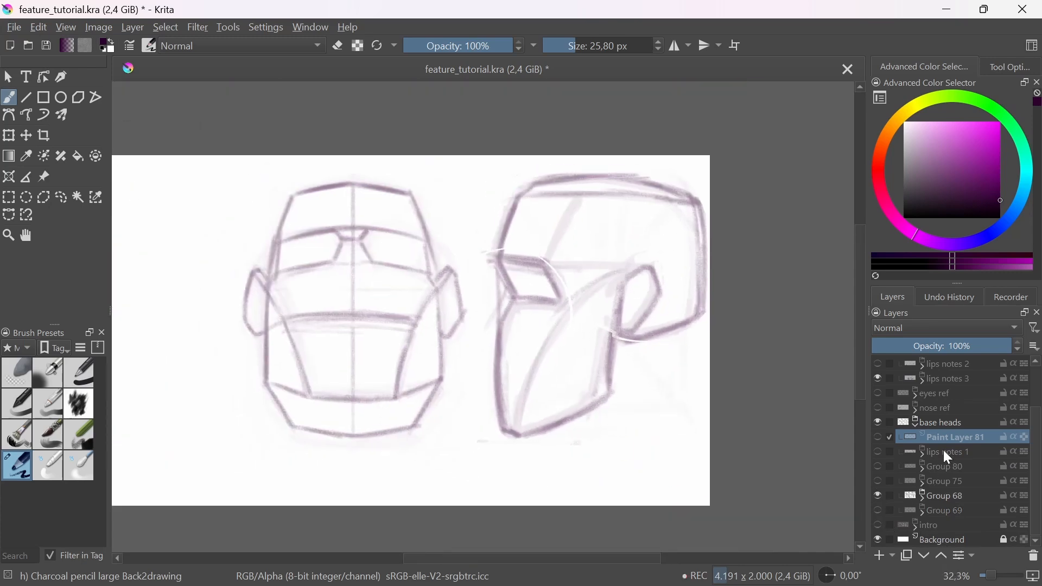
click(878, 555)
Step: Sketch a circle around the mouth area of the upward-tilted front head and an upward-arched mouth line across it
mouse_move(334, 336)
mouse_down()
mouse_move(356, 307)
mouse_move(358, 279)
mouse_up()
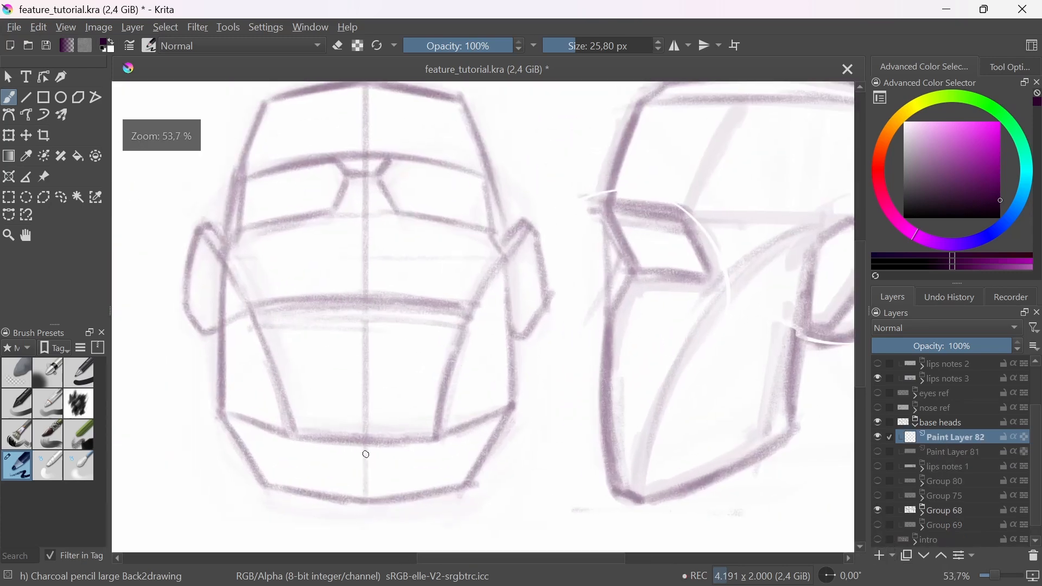
drag(360, 389, 418, 293)
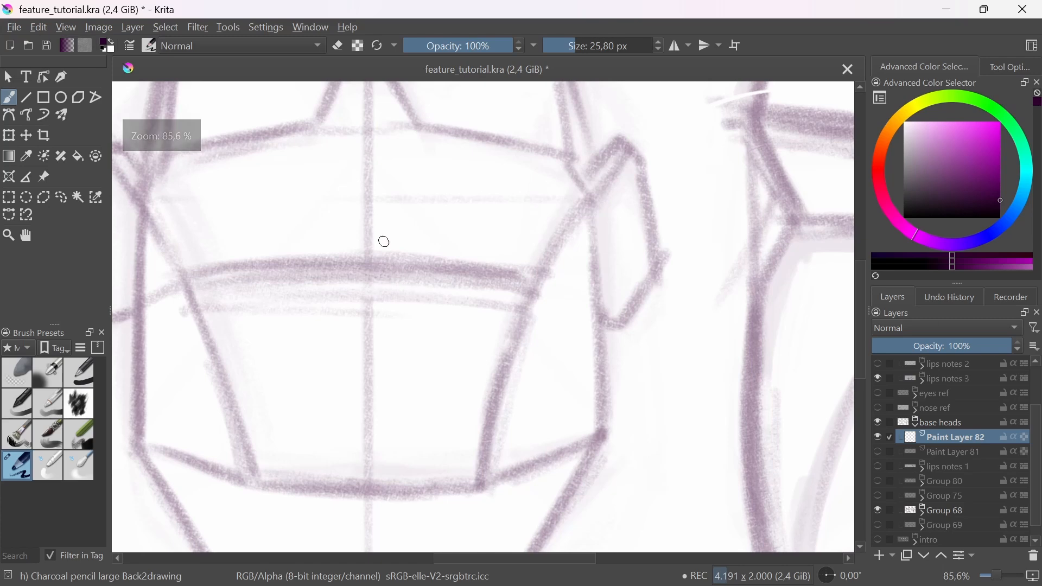
mouse_move(394, 220)
mouse_down()
mouse_move(274, 305)
mouse_move(449, 375)
mouse_move(333, 227)
mouse_move(277, 365)
mouse_move(397, 417)
mouse_move(472, 302)
mouse_move(319, 233)
mouse_move(269, 369)
mouse_move(304, 402)
mouse_up()
mouse_move(271, 337)
mouse_down()
mouse_move(428, 337)
mouse_move(354, 300)
mouse_move(255, 337)
mouse_move(415, 350)
mouse_move(482, 342)
mouse_up()
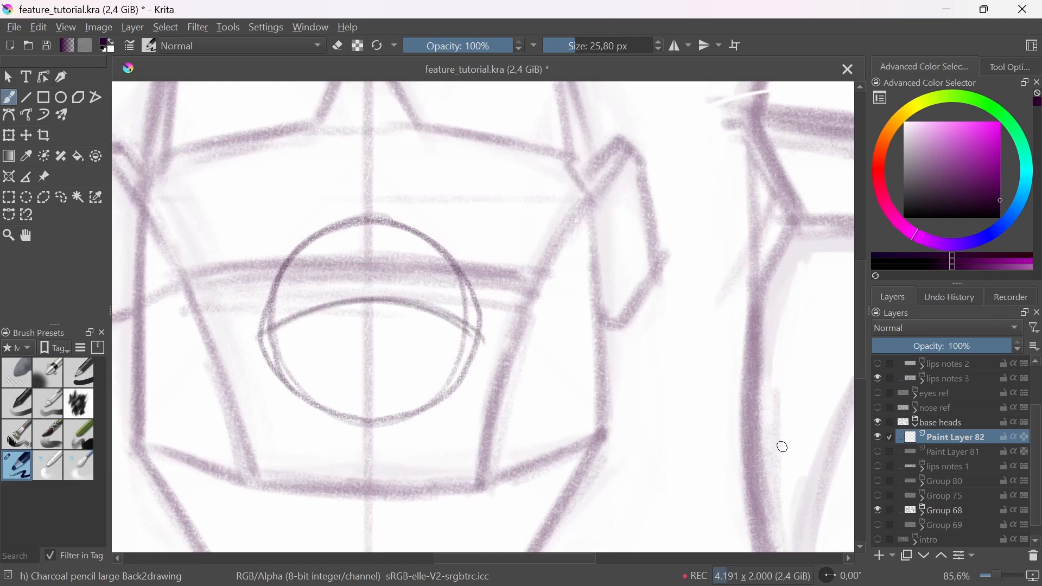
Step: Show the lips notes group and add a new paint layer above lips notes 1 inside it
scroll(955, 434, up, 2)
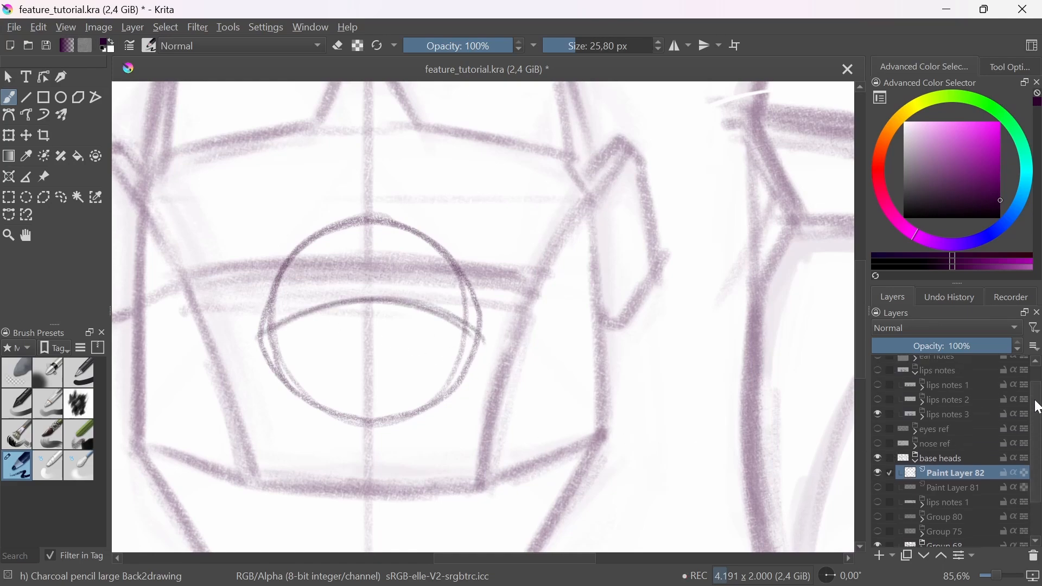
click(878, 386)
scroll(609, 398, down, 3)
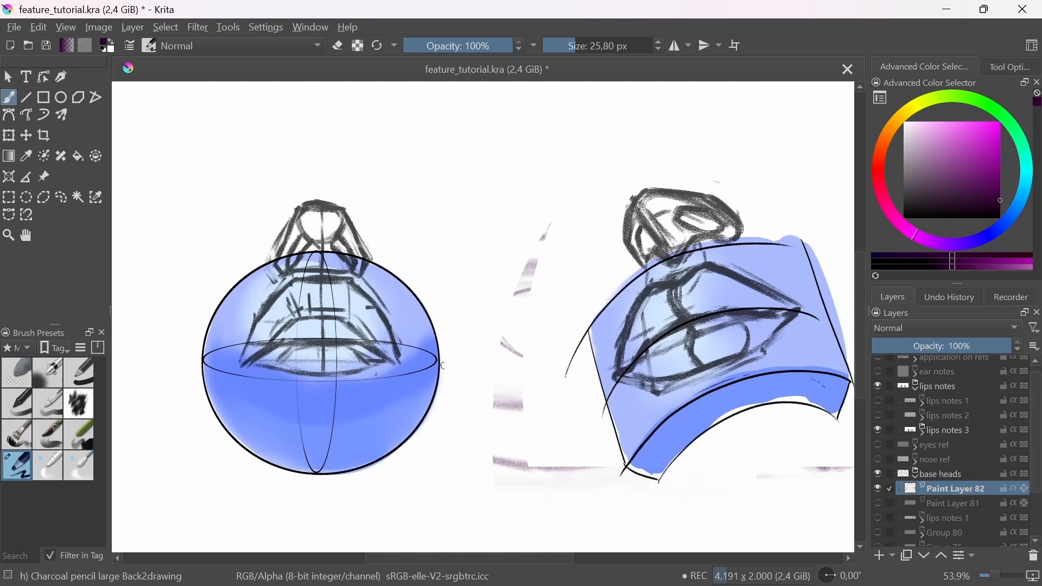
click(947, 401)
click(884, 555)
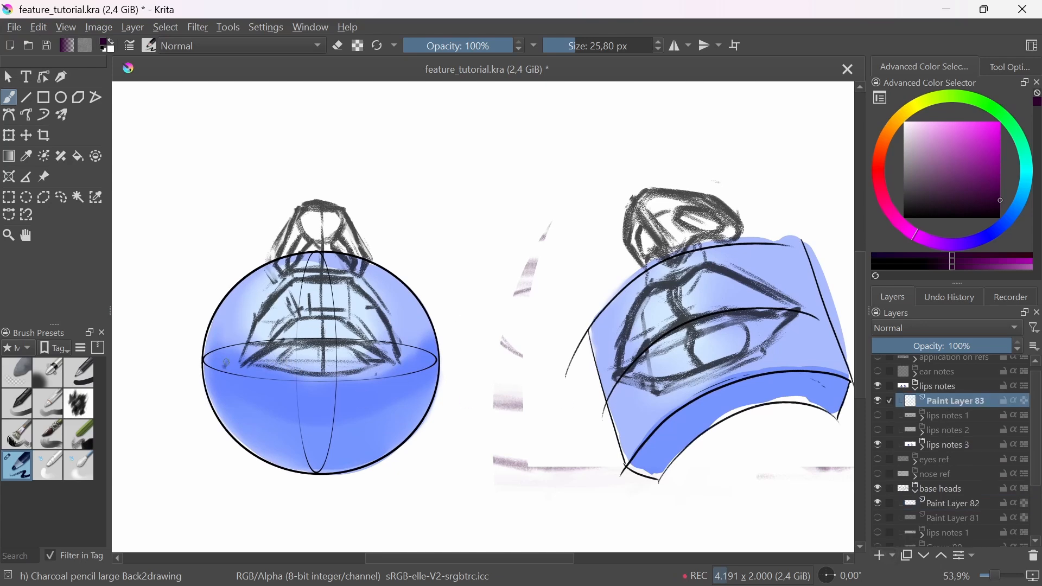
Step: Draw upward-arching curves over the sphere and cylinder lip notes to mark their curvature, and hide the lips notes group
drag(226, 363, 442, 382)
mouse_move(233, 344)
mouse_down()
mouse_move(337, 267)
mouse_move(416, 356)
mouse_up()
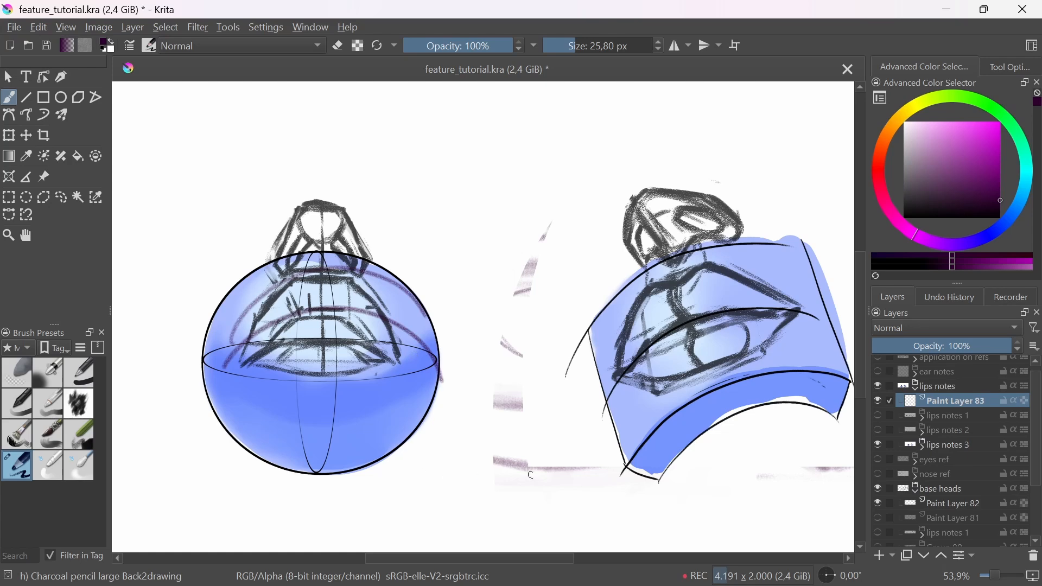
drag(580, 403, 833, 296)
mouse_move(585, 380)
mouse_down()
mouse_move(698, 261)
mouse_move(785, 258)
mouse_up()
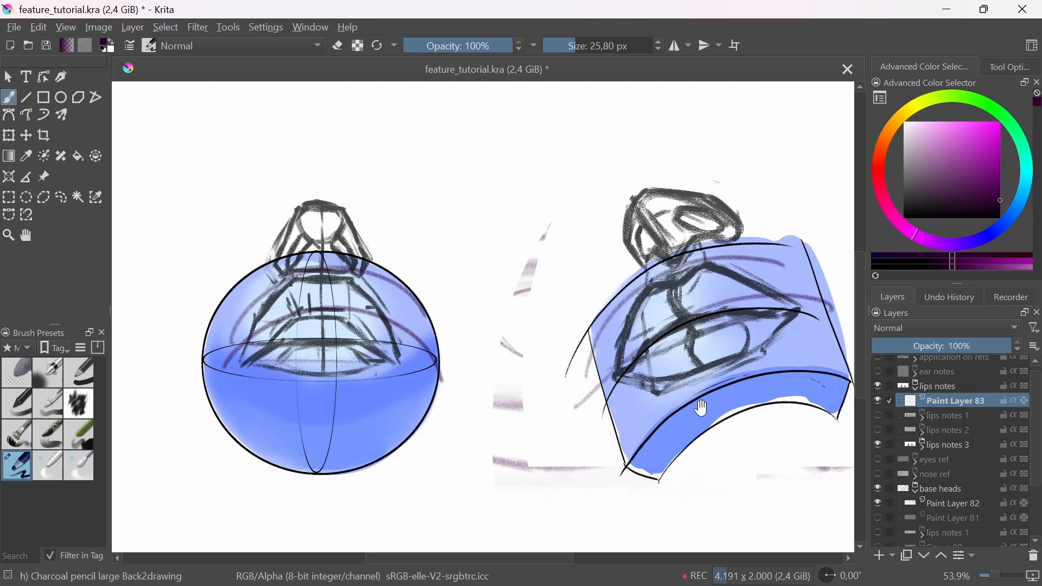
drag(700, 409, 621, 409)
click(880, 387)
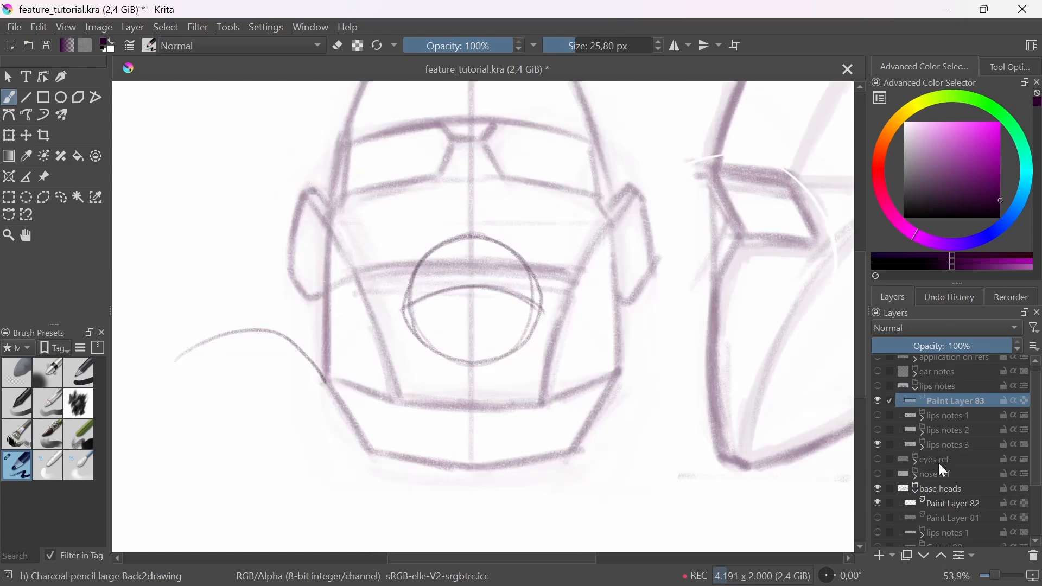
Step: On Paint Layer 82, darken the middle of the arched mouth line and draw the upper lip contour with its central dip
click(953, 511)
scroll(400, 340, up, 4)
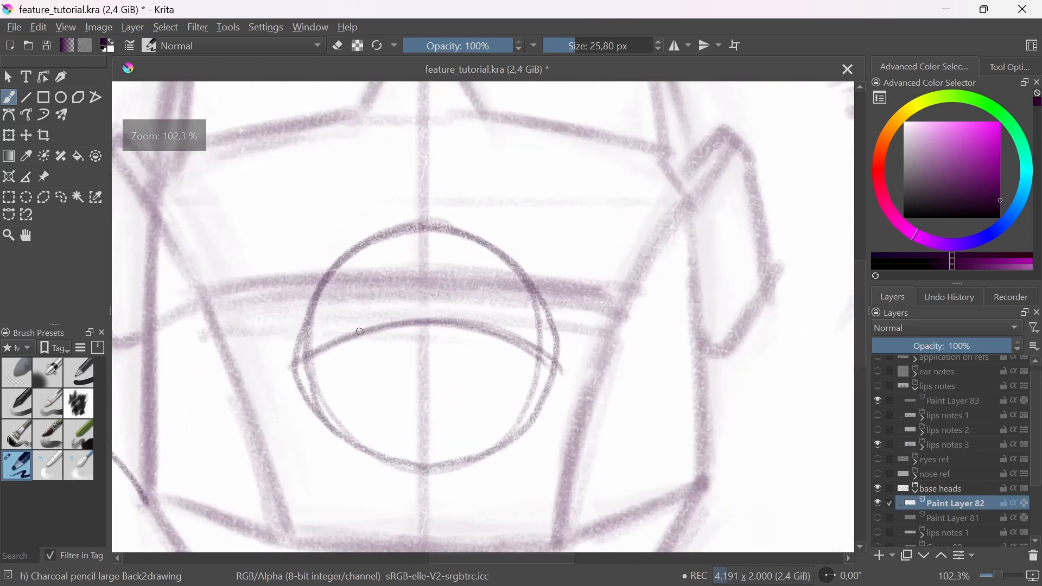
drag(361, 332, 481, 327)
drag(368, 334, 506, 343)
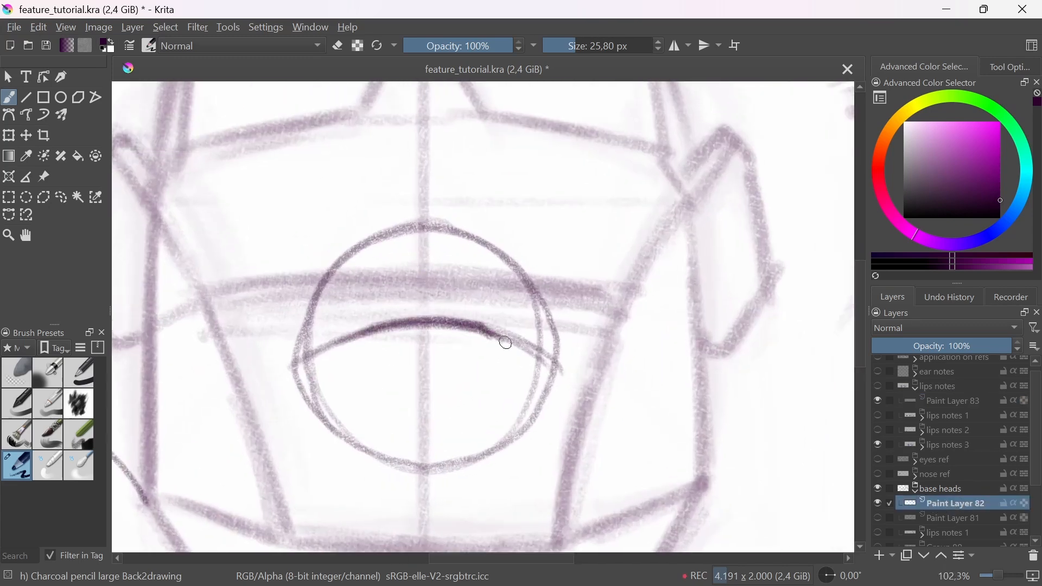
mouse_move(339, 337)
mouse_down()
mouse_move(396, 293)
mouse_move(456, 292)
mouse_move(518, 347)
mouse_up()
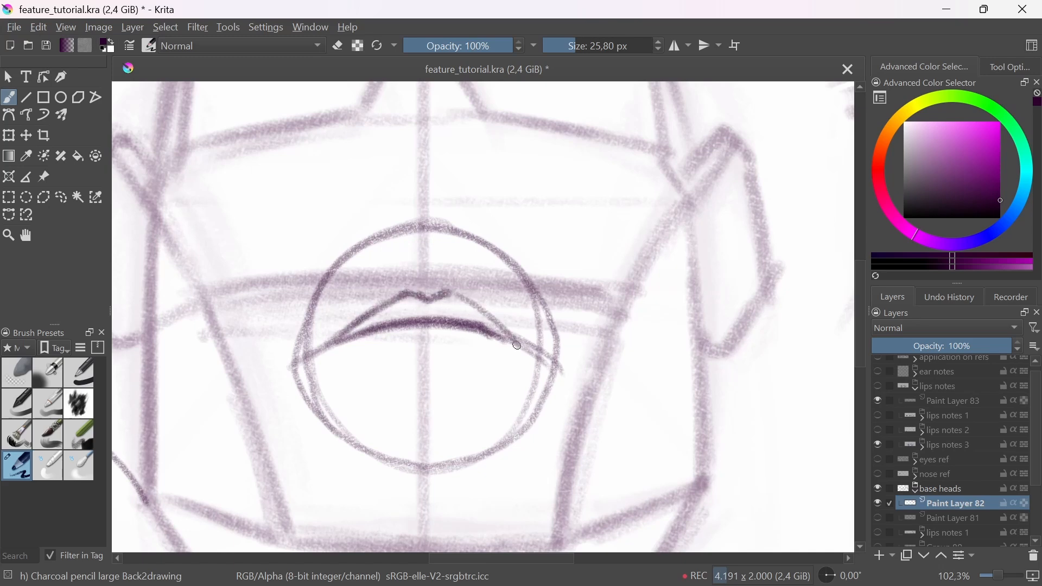
Step: Finish the upper lip outline and draw the lower lip with a shadow line beneath it on the upward-tilted front head
drag(457, 293, 516, 351)
mouse_move(349, 356)
mouse_down()
mouse_move(483, 367)
mouse_move(472, 368)
mouse_up()
drag(377, 367, 467, 368)
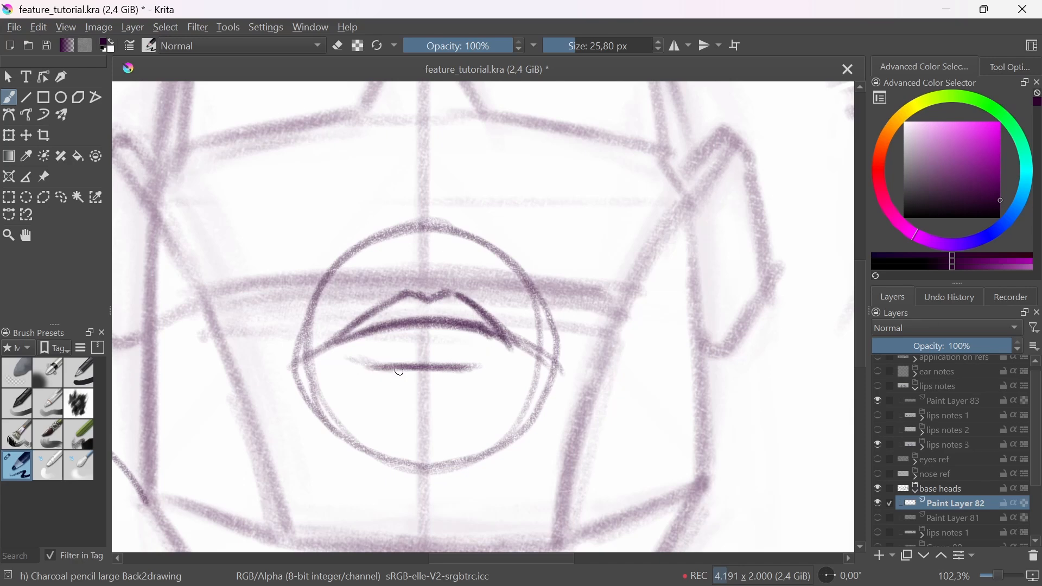
mouse_move(336, 344)
mouse_down()
mouse_move(360, 361)
mouse_move(502, 342)
mouse_up()
drag(350, 383, 487, 380)
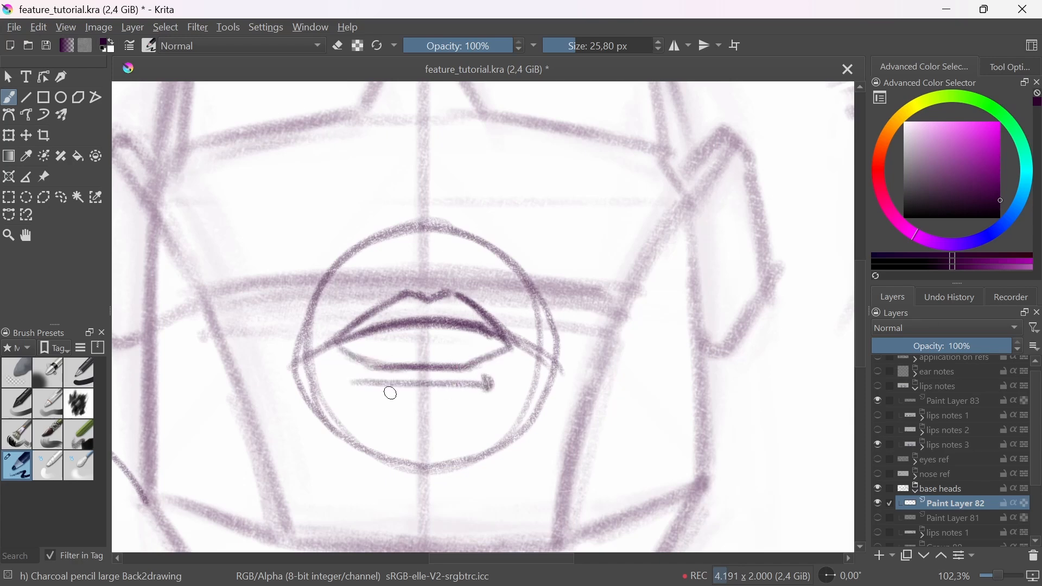
mouse_move(340, 349)
mouse_down()
mouse_move(406, 366)
mouse_move(480, 365)
mouse_move(467, 436)
mouse_up()
drag(467, 435, 453, 451)
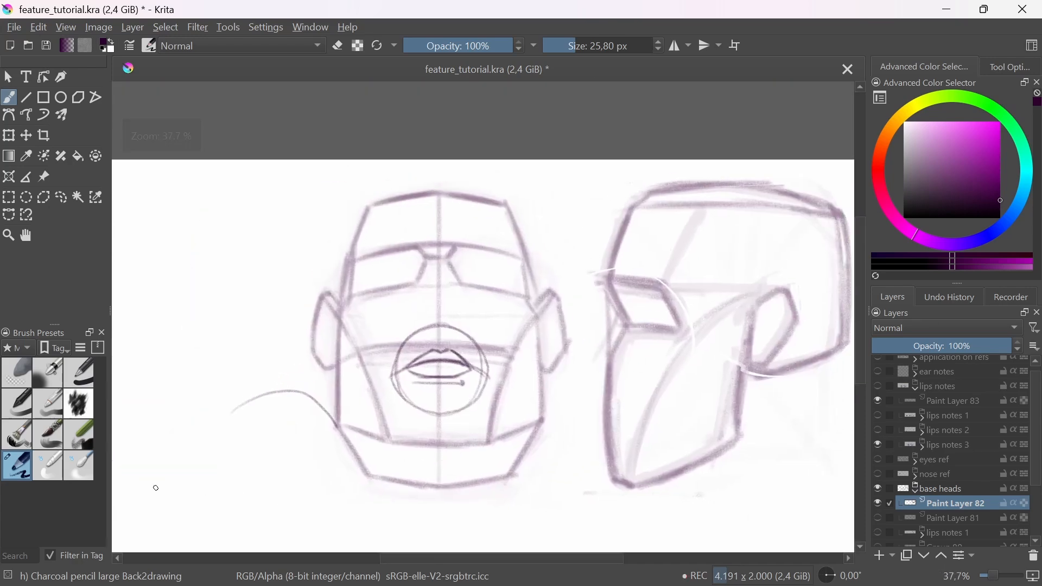
Step: Sketch the philtrum above the upper lip with slanted lines running down toward the mouth corners
mouse_move(418, 354)
mouse_down()
mouse_move(474, 324)
mouse_move(456, 342)
mouse_up()
drag(483, 295, 496, 343)
mouse_move(381, 378)
mouse_down()
mouse_move(457, 296)
mouse_move(393, 366)
mouse_up()
drag(489, 294, 553, 371)
drag(523, 331, 561, 377)
mouse_move(459, 297)
mouse_down()
mouse_move(492, 294)
mouse_move(473, 302)
mouse_up()
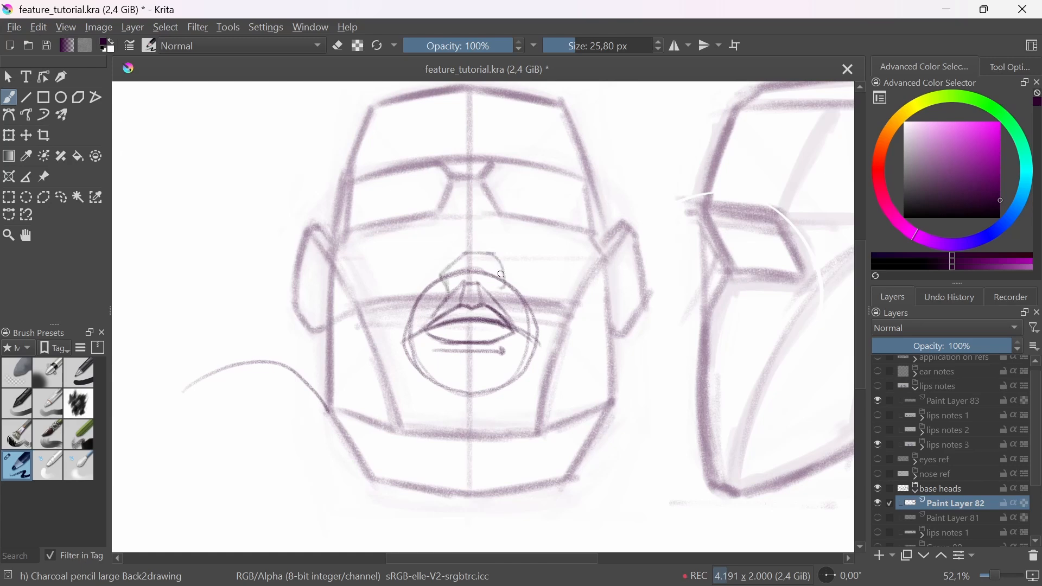
key(ctrl+z)
key(ctrl+z)
key(ctrl+z)
key(ctrl+z)
Step: Sketch the angular underside of the nose above the philtrum on the upward-tilted front head
drag(459, 275, 454, 244)
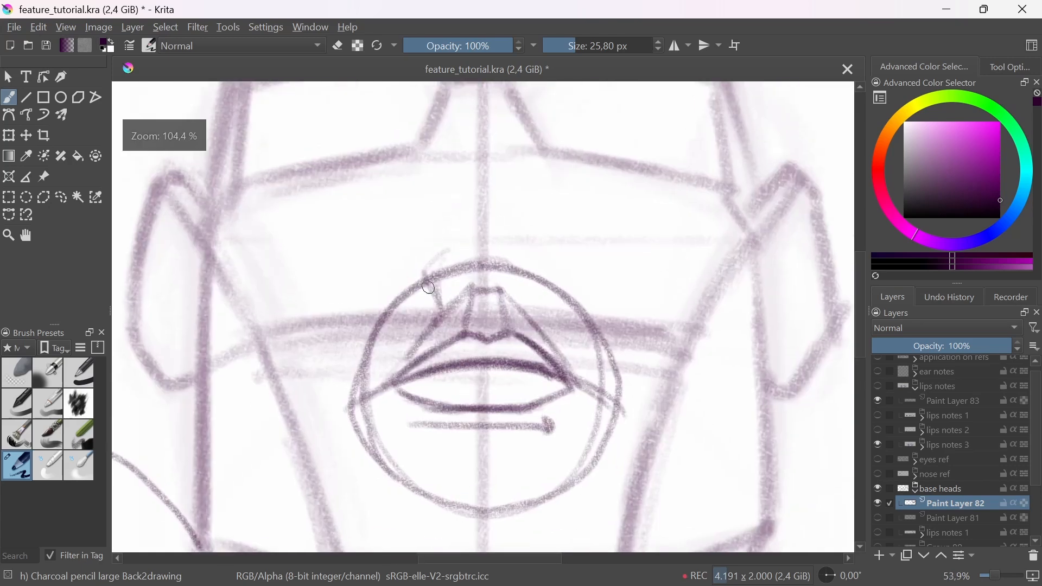
mouse_move(468, 297)
mouse_down()
mouse_move(420, 273)
mouse_move(505, 235)
mouse_move(537, 245)
mouse_move(510, 286)
mouse_up()
drag(496, 235, 559, 265)
drag(557, 265, 506, 298)
Step: Draw the nose's bridge and side planes from the brow down to its base, and connect the underside to the philtrum
drag(475, 212, 433, 359)
mouse_move(429, 231)
mouse_down()
mouse_move(402, 404)
mouse_move(479, 396)
mouse_move(364, 380)
mouse_move(372, 407)
mouse_up()
drag(466, 229, 519, 415)
drag(382, 316, 366, 401)
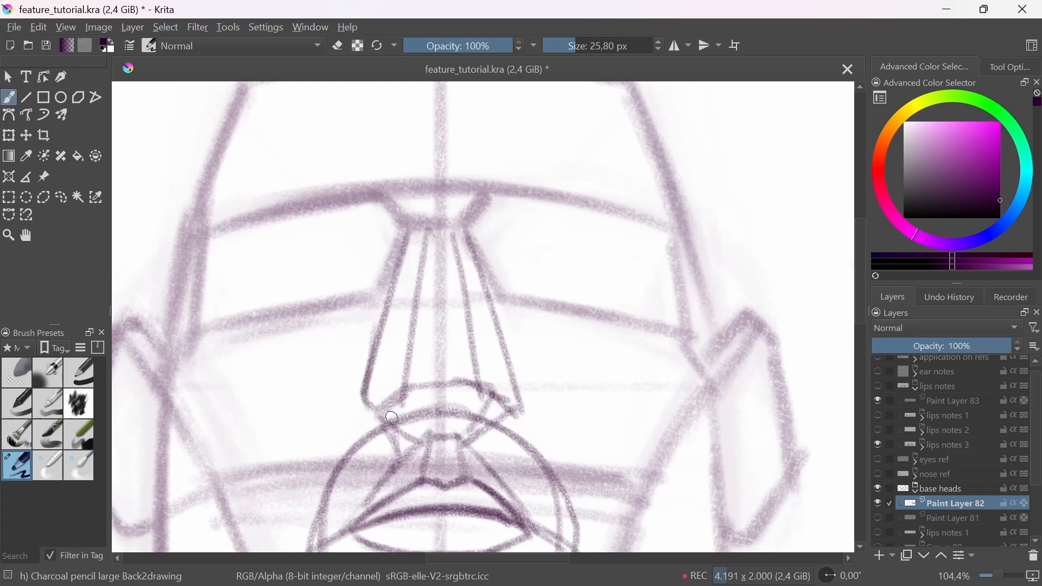
mouse_move(431, 435)
mouse_down()
mouse_move(408, 393)
mouse_move(432, 440)
mouse_up()
drag(481, 384, 458, 439)
drag(457, 439, 475, 389)
mouse_move(477, 353)
mouse_down()
mouse_move(509, 445)
mouse_move(501, 453)
mouse_up()
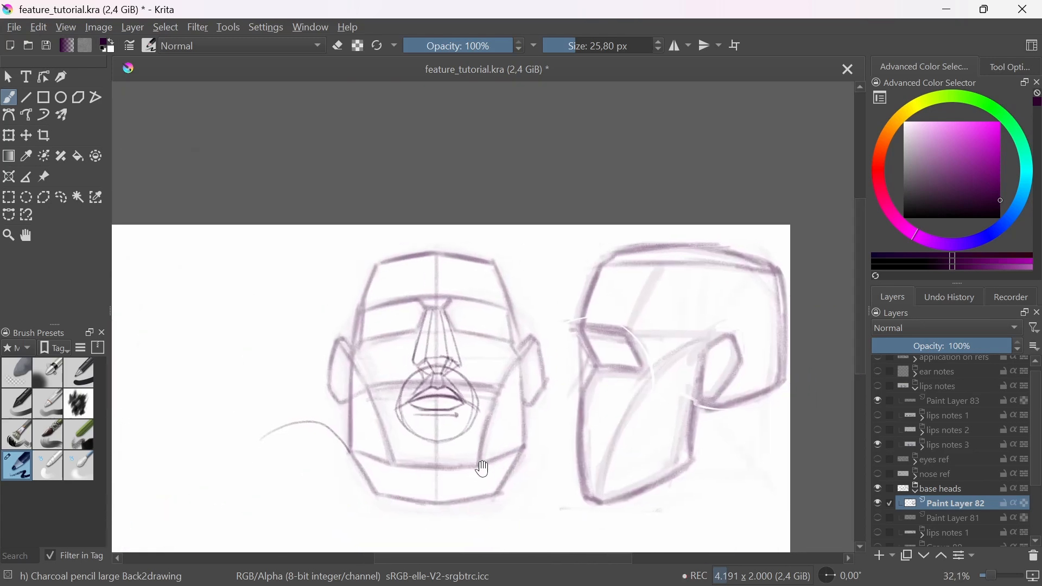
Step: Lighten the nose and mouth sketch with the Eraser Soft brush and redraw the lips darker with Charcoal pencil large
click(21, 379)
mouse_move(429, 465)
mouse_down()
mouse_move(419, 372)
mouse_move(442, 434)
mouse_move(422, 454)
mouse_up()
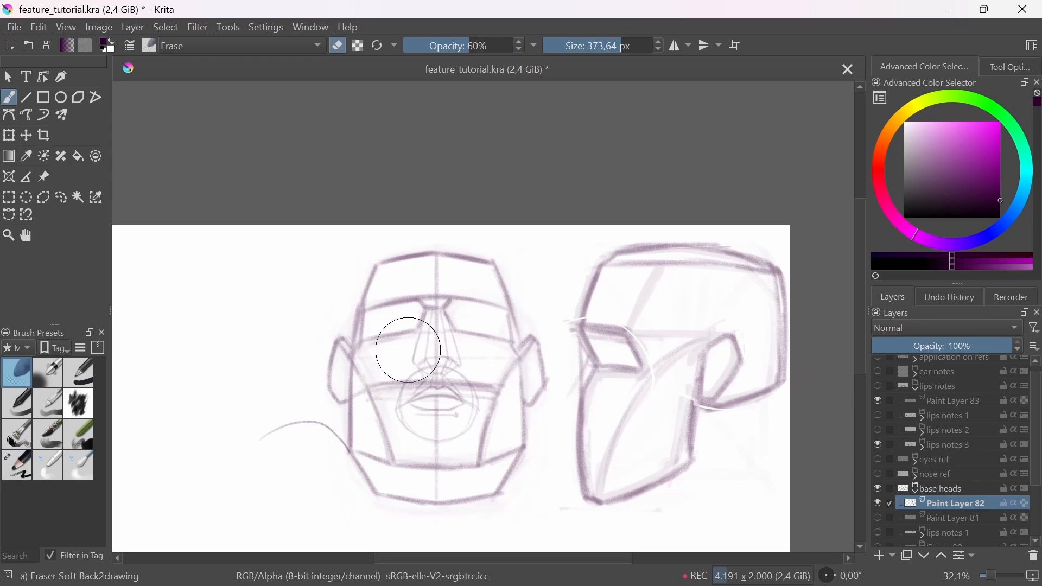
click(17, 465)
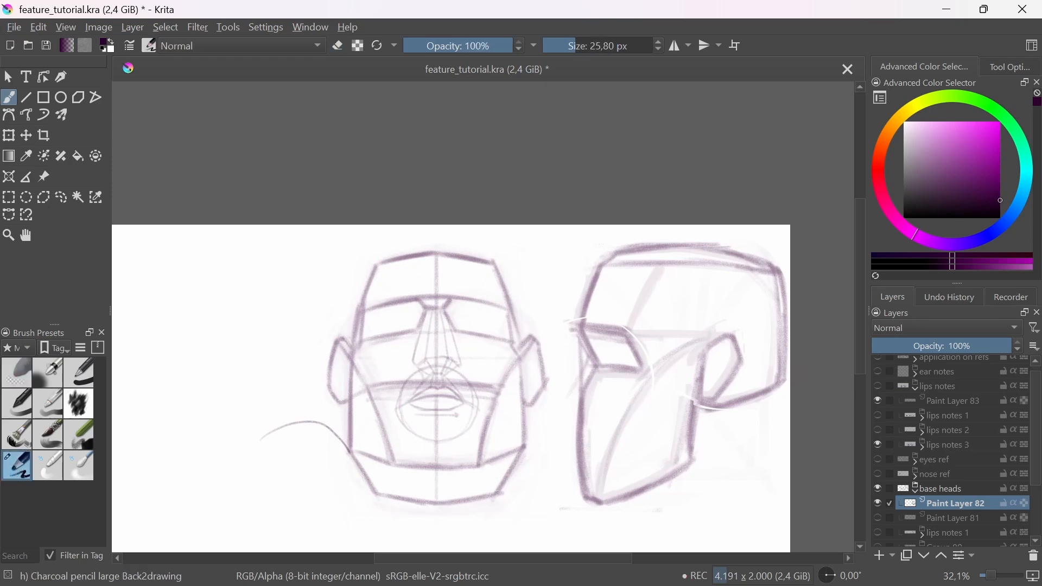
scroll(433, 378, up, 4)
mouse_move(400, 411)
mouse_down()
mouse_move(496, 395)
mouse_move(560, 415)
mouse_up()
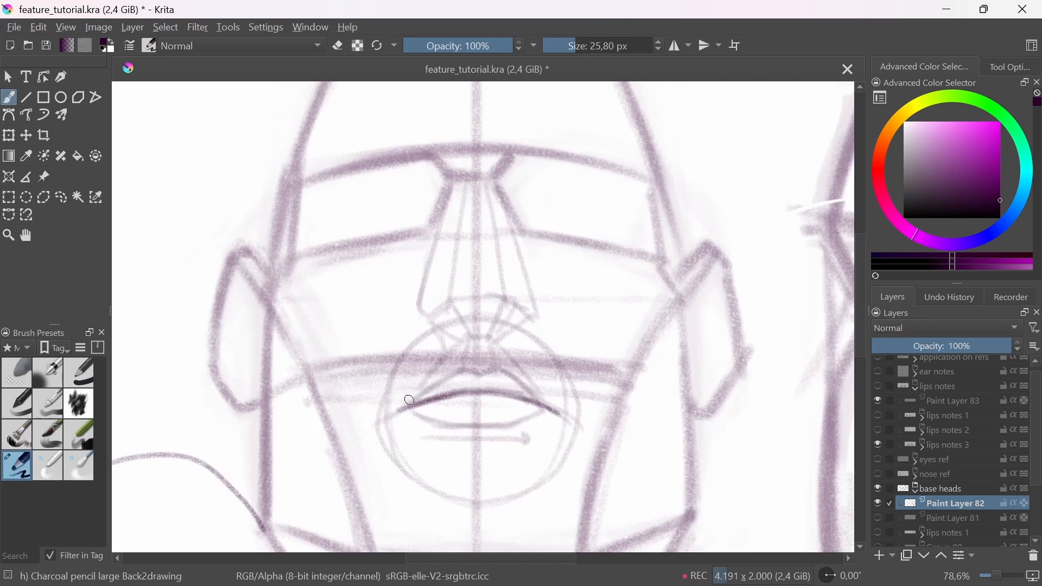
mouse_move(403, 408)
mouse_down()
mouse_move(467, 371)
mouse_move(549, 405)
mouse_up()
drag(506, 377, 562, 418)
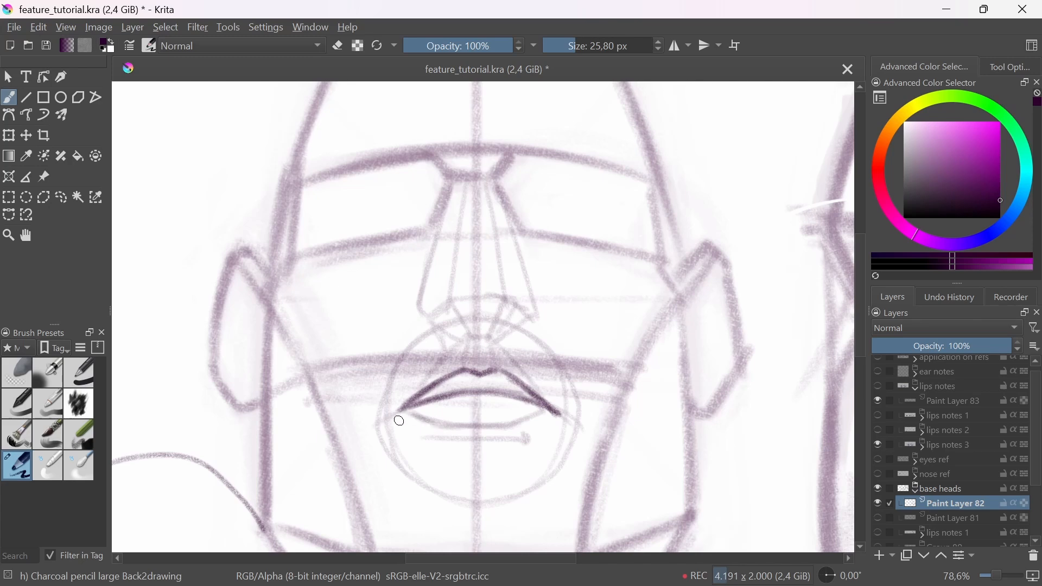
drag(399, 420, 545, 420)
scroll(579, 448, down, 5)
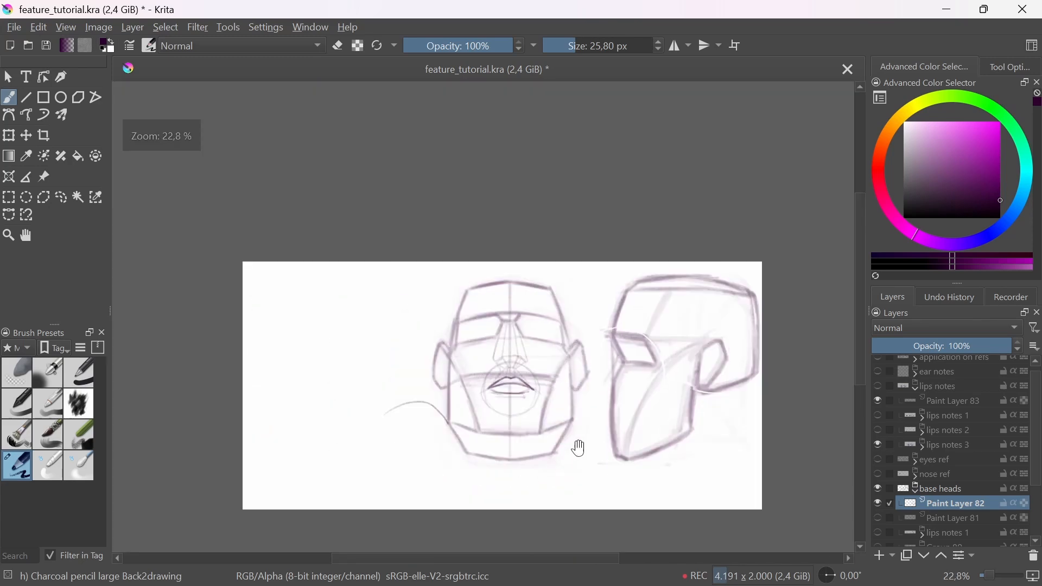
Step: Sketch a narrow vertical ellipse over the mouth area at the front edge of the upward-tilted side head
scroll(579, 448, up, 4)
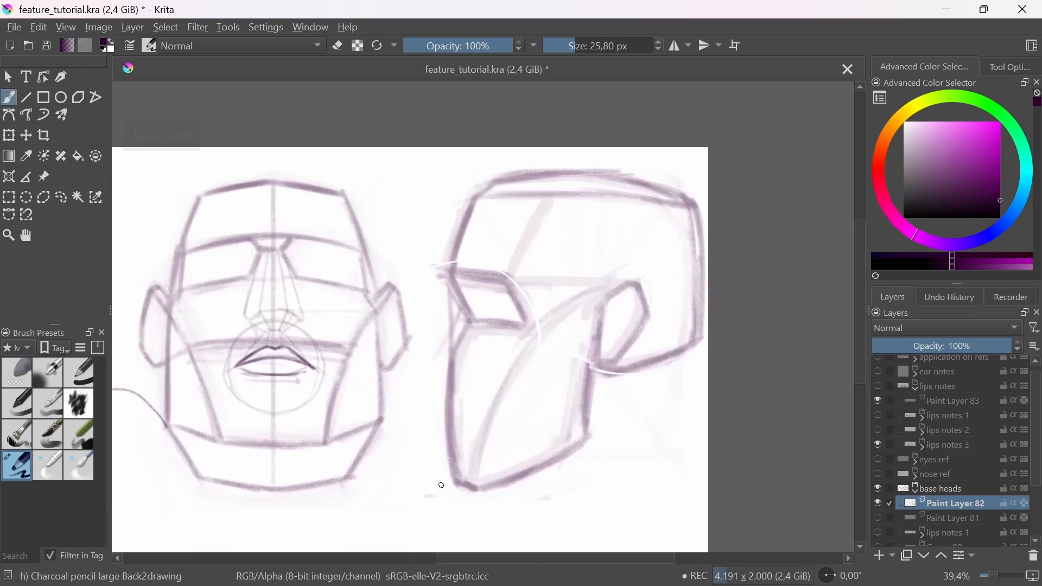
scroll(441, 485, up, 3)
mouse_move(458, 361)
mouse_down()
mouse_move(470, 465)
mouse_move(436, 394)
mouse_up()
mouse_move(454, 494)
mouse_down()
mouse_move(440, 286)
mouse_move(439, 444)
mouse_move(406, 317)
mouse_up()
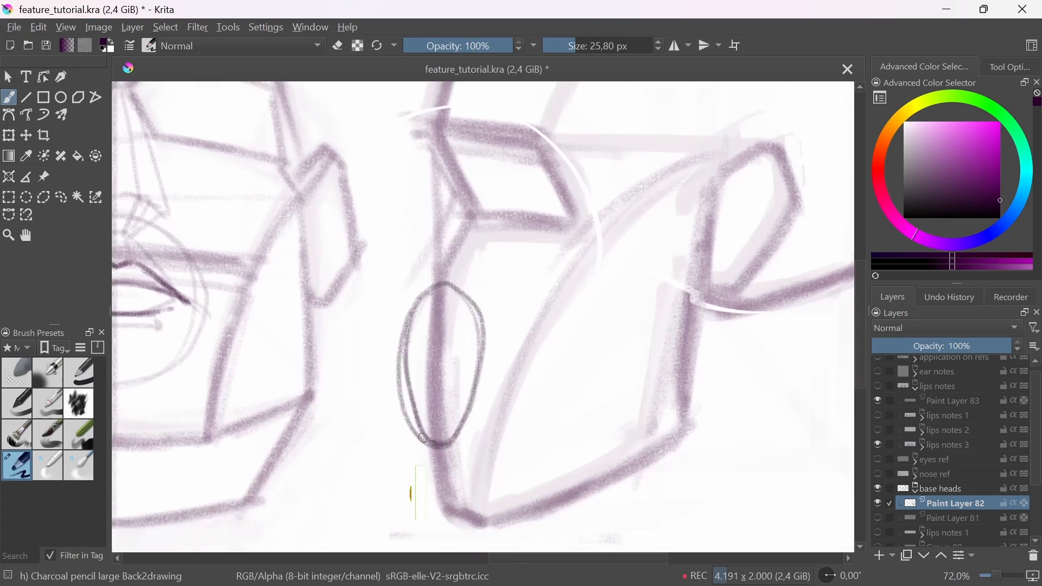
key(ctrl+z)
mouse_move(447, 431)
mouse_down()
mouse_move(411, 315)
mouse_move(471, 348)
mouse_move(402, 375)
mouse_move(432, 422)
mouse_move(404, 325)
mouse_move(454, 291)
mouse_move(442, 361)
mouse_up()
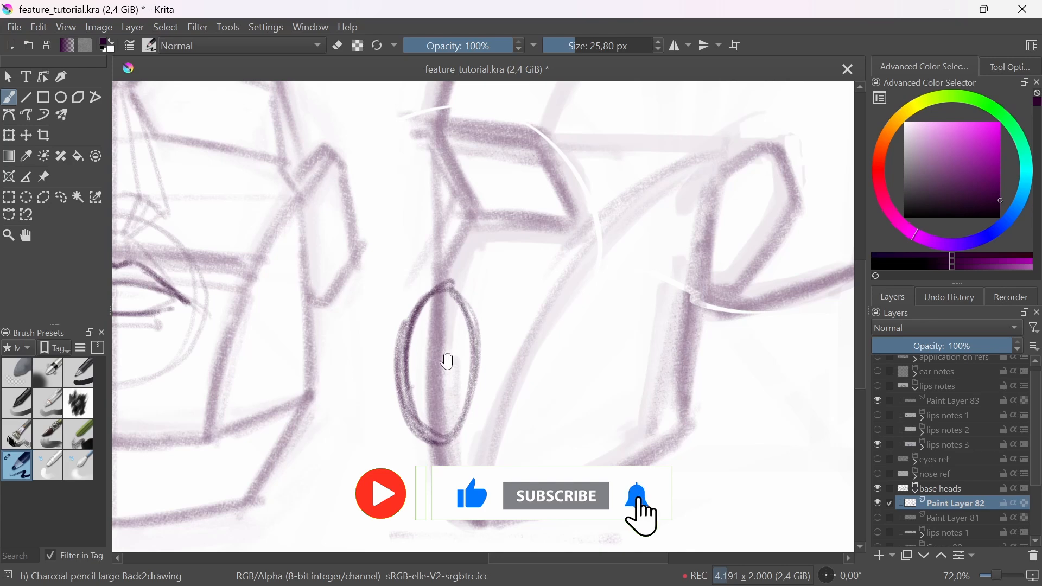
Step: Draw the nose bridge in profile and a guide line from the nose tip down to the chin
scroll(434, 282, up, 2)
scroll(435, 282, down, 3)
mouse_move(455, 237)
mouse_down()
mouse_move(415, 293)
mouse_move(443, 243)
mouse_up()
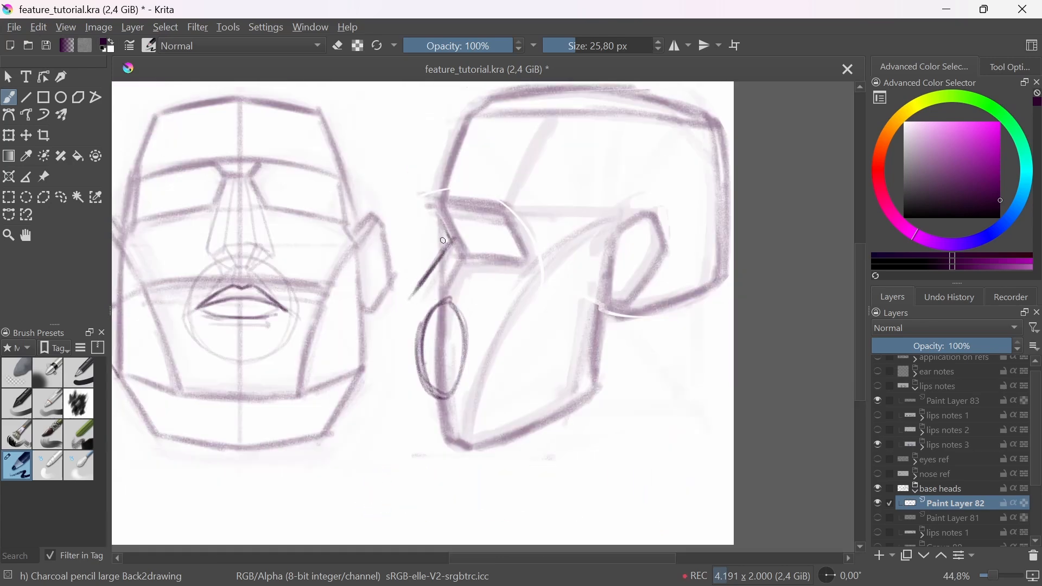
drag(408, 300, 440, 434)
mouse_move(423, 279)
mouse_down()
mouse_move(404, 301)
mouse_move(435, 424)
mouse_up()
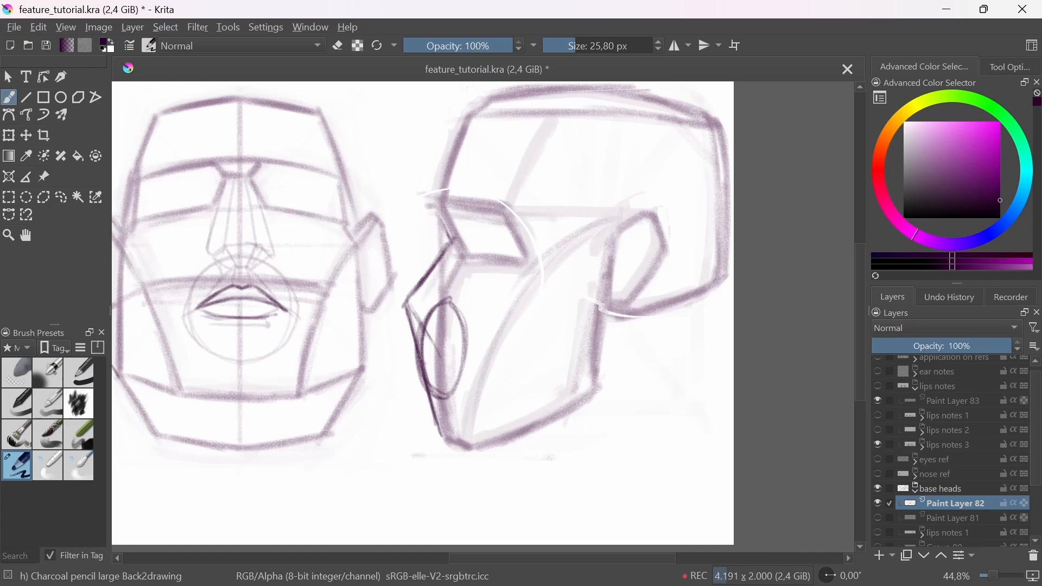
Step: Draw the nose underside, mark the mouth line and block in the protruding lips along the side head's guide line
drag(408, 361, 434, 328)
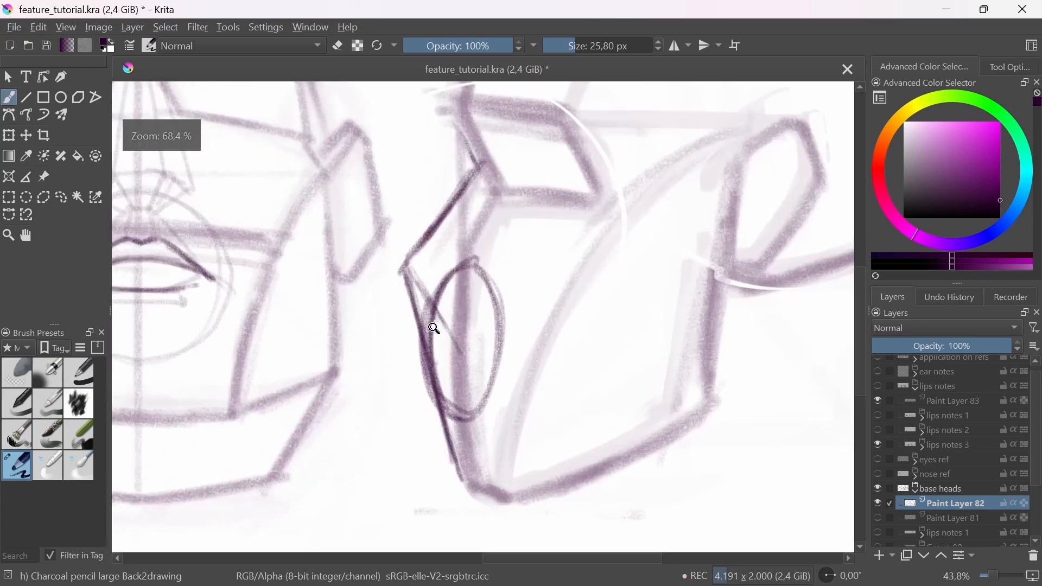
drag(448, 388, 470, 395)
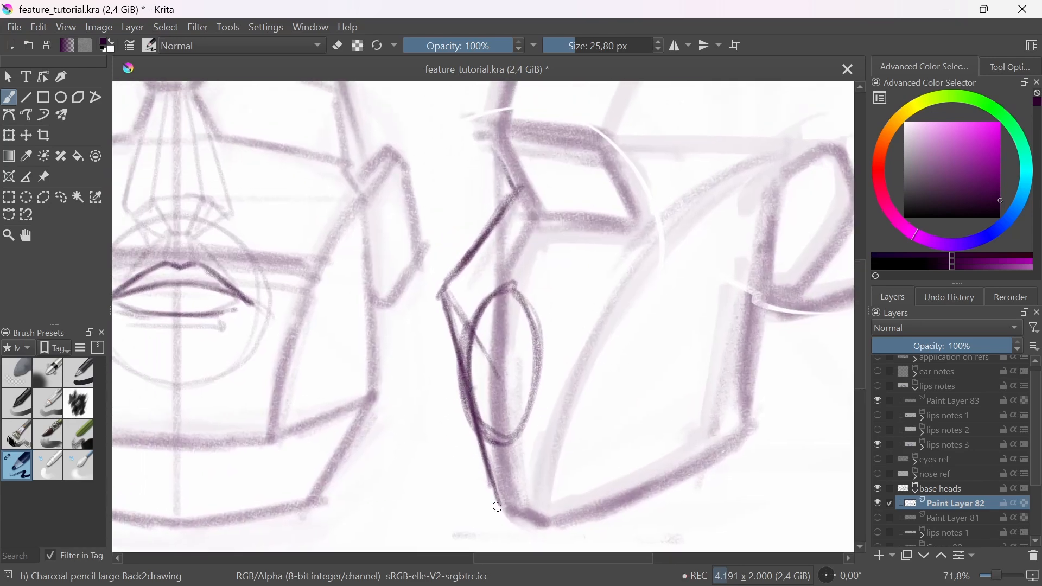
mouse_move(444, 297)
mouse_down()
mouse_move(440, 288)
mouse_move(498, 380)
mouse_move(485, 363)
mouse_up()
mouse_move(446, 298)
mouse_down()
mouse_move(496, 376)
mouse_move(462, 398)
mouse_up()
mouse_move(486, 440)
mouse_down()
mouse_move(522, 417)
mouse_move(510, 445)
mouse_up()
drag(456, 405, 488, 403)
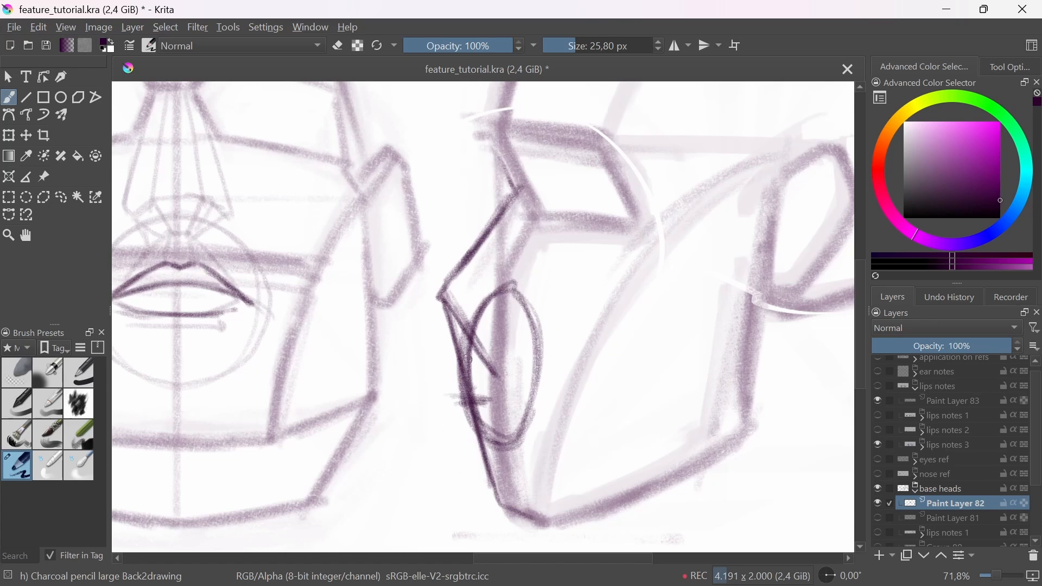
mouse_move(466, 359)
mouse_down()
mouse_move(463, 391)
mouse_move(452, 389)
mouse_move(503, 406)
mouse_move(466, 401)
mouse_move(465, 425)
mouse_move(487, 444)
mouse_move(480, 414)
mouse_up()
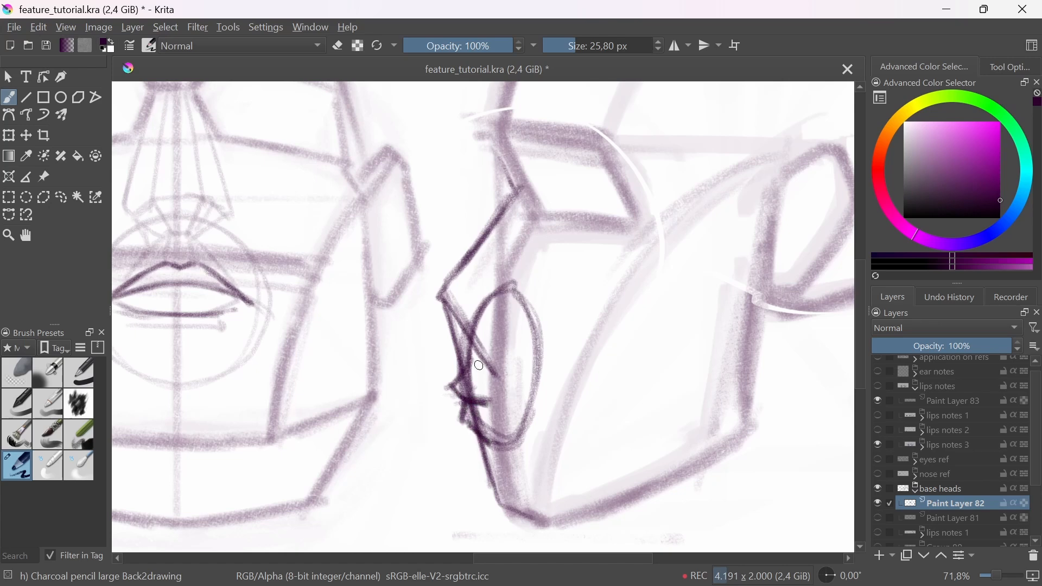
mouse_move(480, 366)
mouse_down()
mouse_move(517, 395)
mouse_move(469, 381)
mouse_move(523, 392)
mouse_move(505, 399)
mouse_move(493, 432)
mouse_move(485, 434)
mouse_move(496, 420)
mouse_move(478, 432)
mouse_move(480, 395)
mouse_move(525, 395)
mouse_up()
drag(535, 355, 557, 422)
mouse_move(557, 423)
mouse_down()
mouse_move(528, 453)
mouse_move(484, 372)
mouse_up()
Step: Lighten the profile sketch with the Eraser Soft brush and redraw the nose, lips, mouth line and chin contour in Charcoal pencil large
click(19, 363)
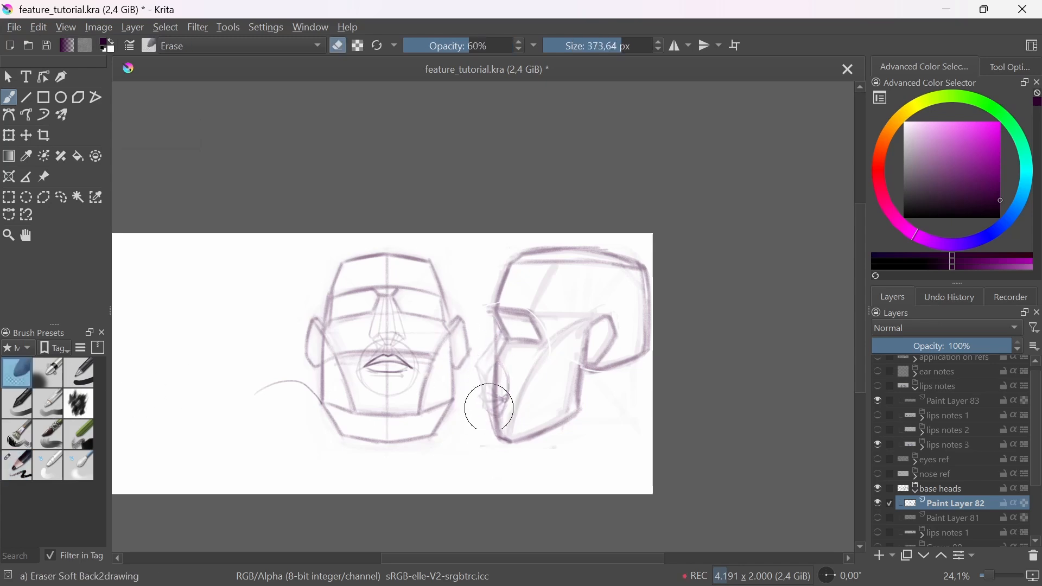
scroll(484, 407, up, 3)
click(20, 467)
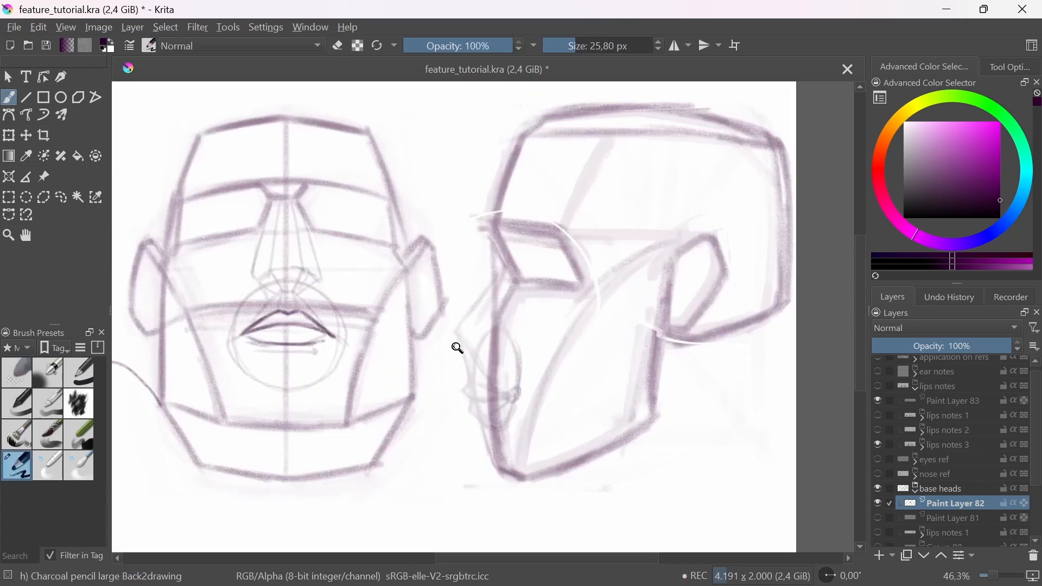
scroll(456, 346, up, 2)
drag(529, 228, 466, 309)
mouse_move(507, 269)
mouse_down()
mouse_move(467, 314)
mouse_move(491, 331)
mouse_move(462, 344)
mouse_move(489, 383)
mouse_move(486, 367)
mouse_move(463, 407)
mouse_move(493, 425)
mouse_move(478, 430)
mouse_move(542, 422)
mouse_move(480, 420)
mouse_move(533, 424)
mouse_move(476, 438)
mouse_move(501, 465)
mouse_move(497, 508)
mouse_move(560, 536)
mouse_up()
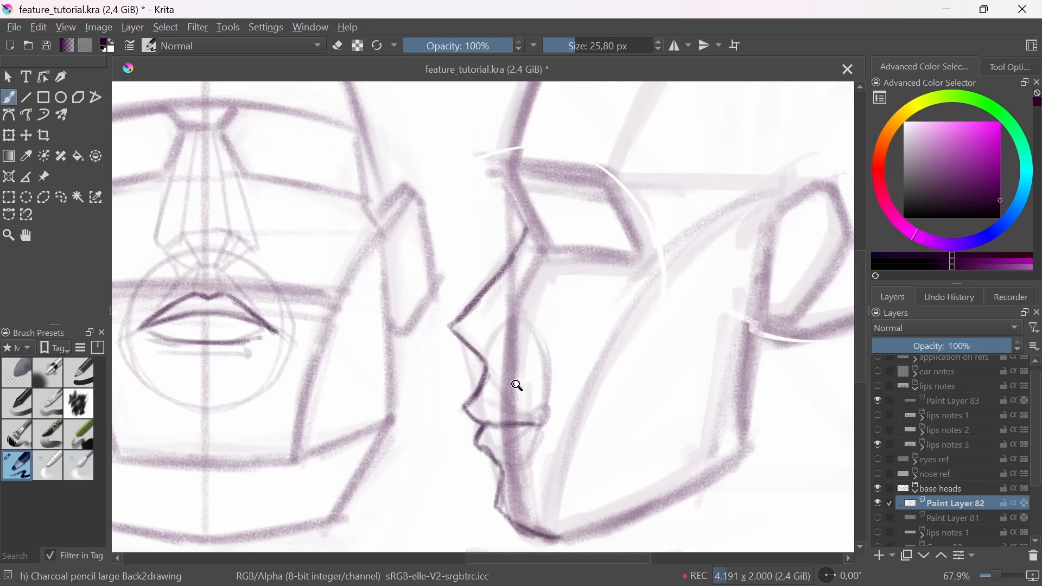
drag(517, 386, 593, 446)
drag(594, 446, 576, 468)
mouse_move(479, 397)
mouse_down()
mouse_move(491, 363)
mouse_move(478, 347)
mouse_move(481, 414)
mouse_move(512, 529)
mouse_up()
drag(509, 375, 552, 478)
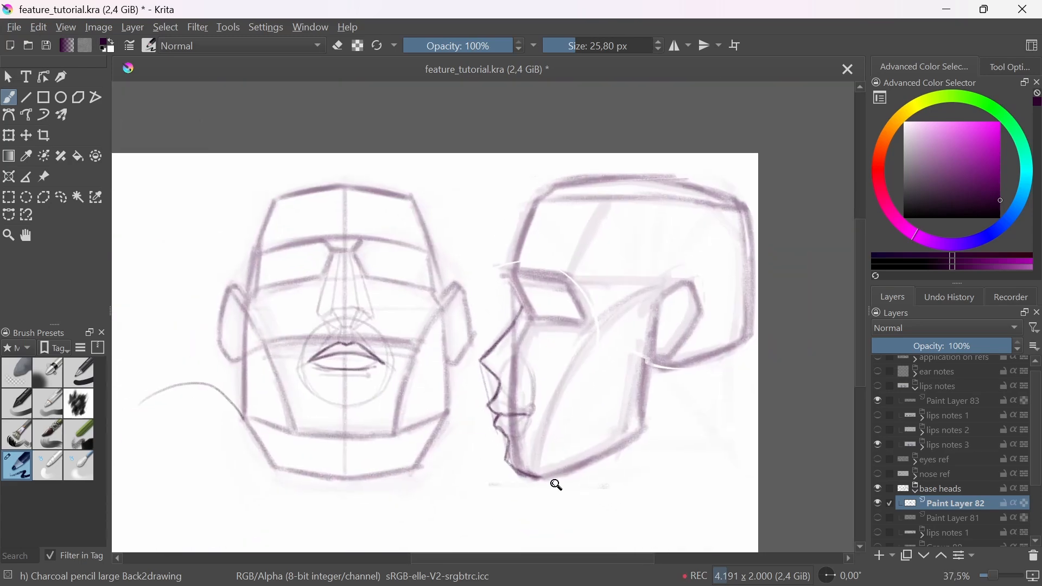
drag(593, 465, 607, 462)
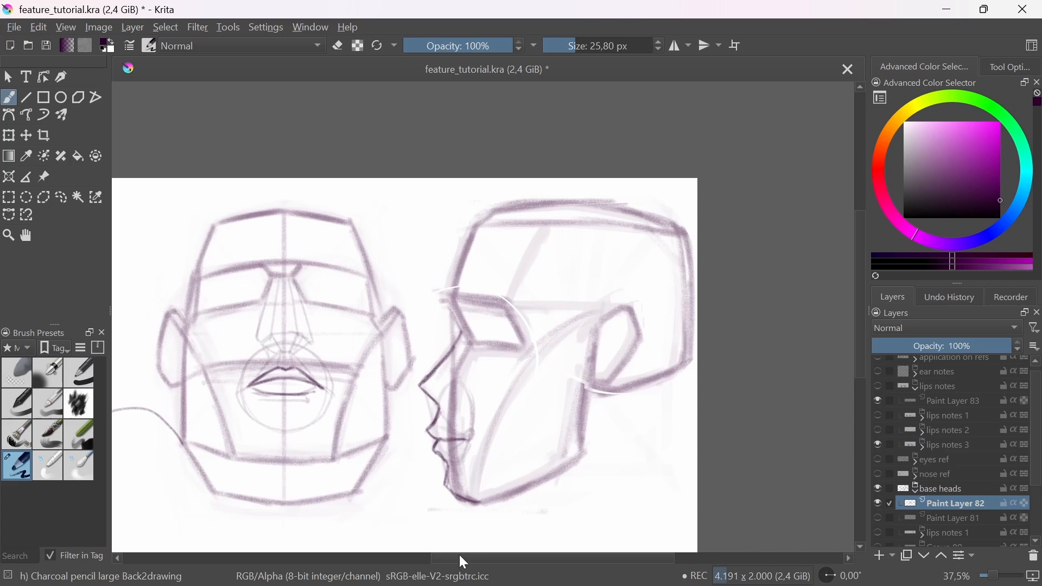
drag(447, 440, 457, 382)
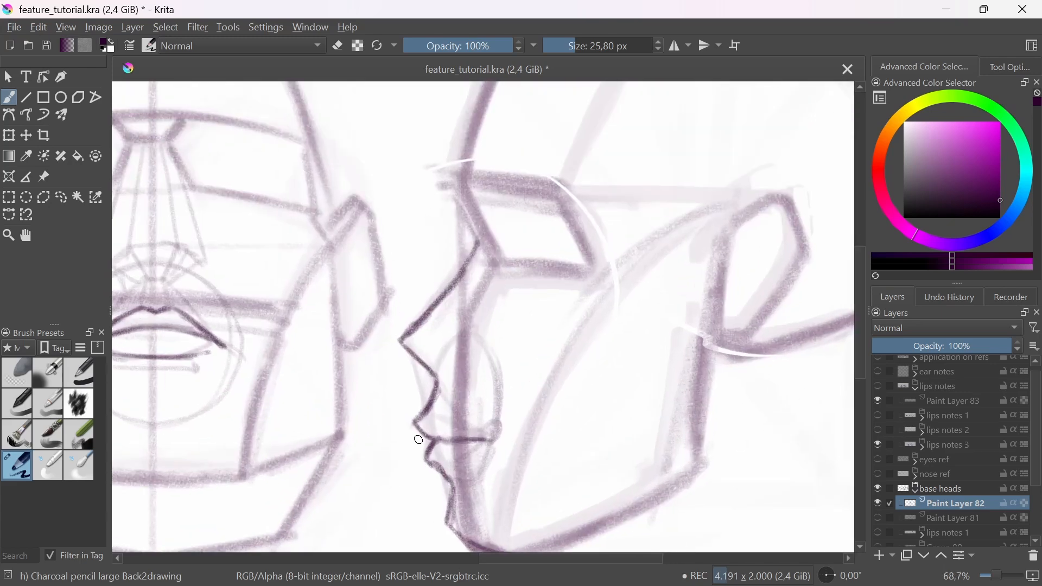
drag(413, 423, 415, 459)
drag(413, 421, 418, 469)
key(ctrl+z)
key(ctrl+z)
key(ctrl+z)
Step: Darken the mouth line and draw the lower lip's edge back to the mouth corner on the side head
mouse_move(441, 440)
mouse_down()
mouse_move(491, 440)
mouse_move(438, 463)
mouse_up()
drag(491, 445, 446, 464)
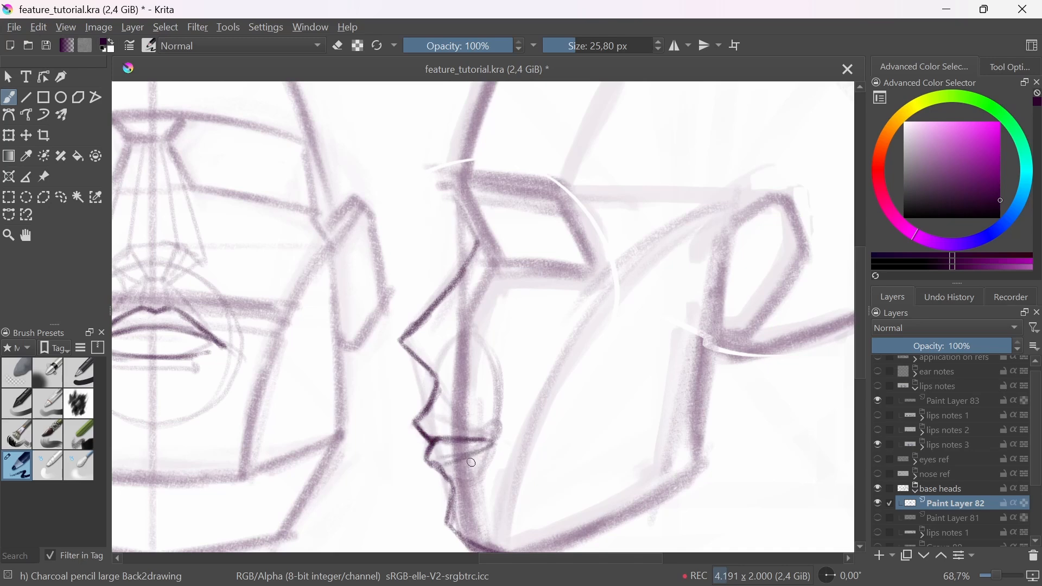
scroll(471, 462, down, 5)
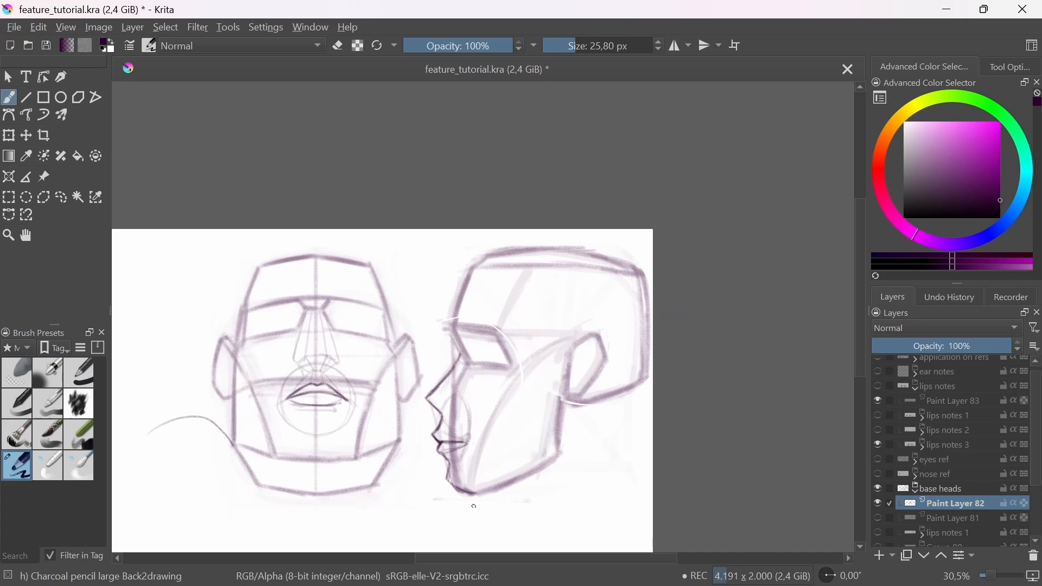
drag(461, 419, 468, 397)
drag(482, 501, 577, 459)
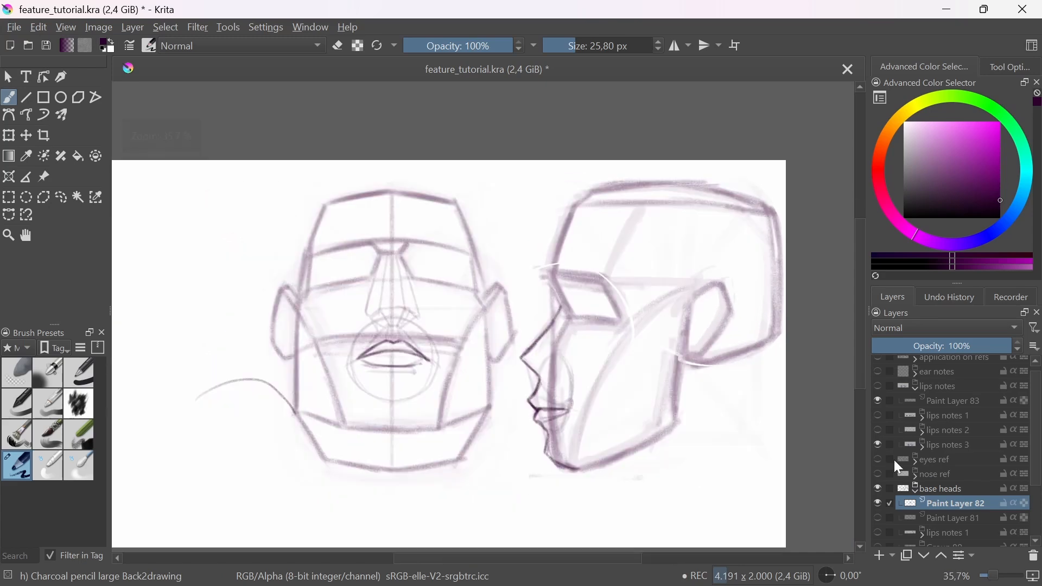
Step: Hide the base heads group, then show and expand the application on refs group
click(879, 488)
scroll(1032, 479, up, 1)
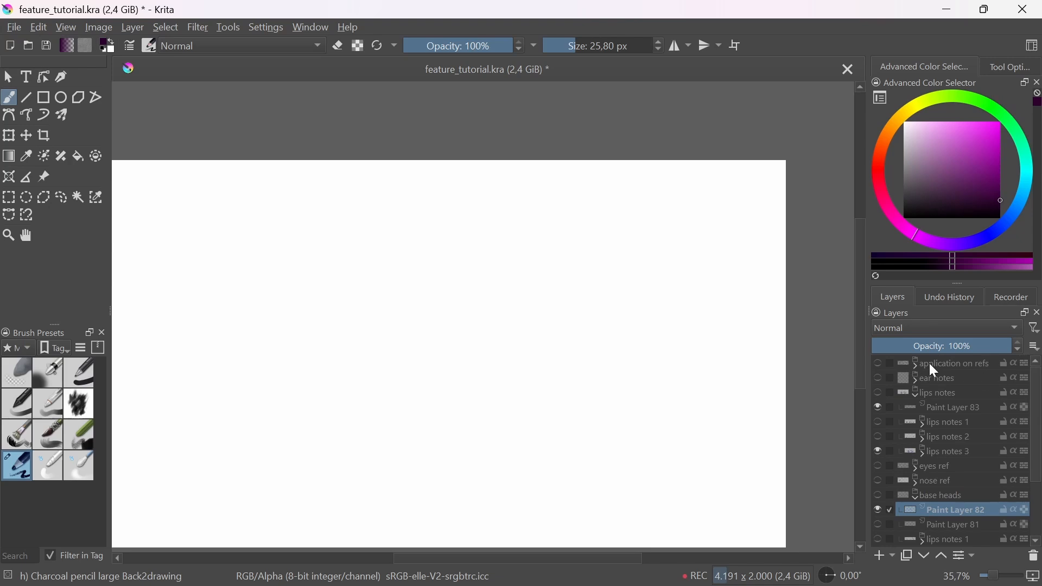
click(878, 363)
click(926, 367)
click(915, 366)
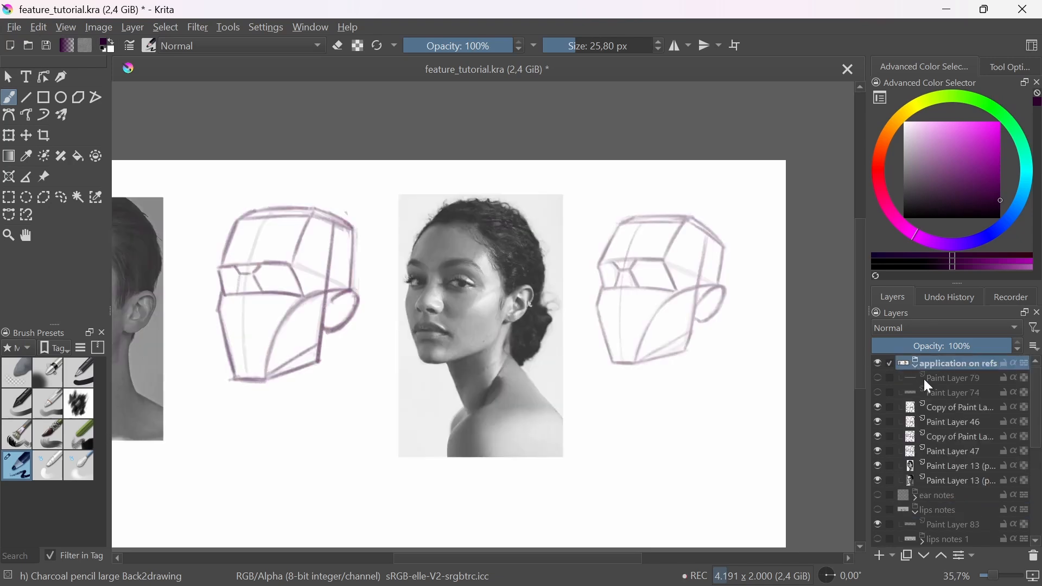
Step: Show Paint Layer 79 and Paint Layer 74, and add a new paint layer directly below Paint Layer 74
drag(551, 495, 594, 487)
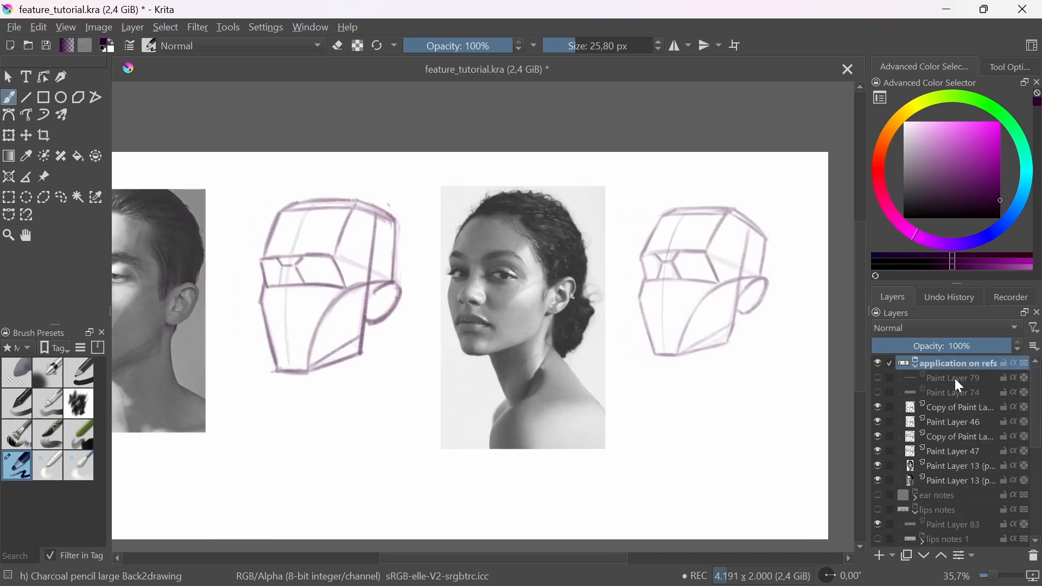
click(878, 377)
click(878, 392)
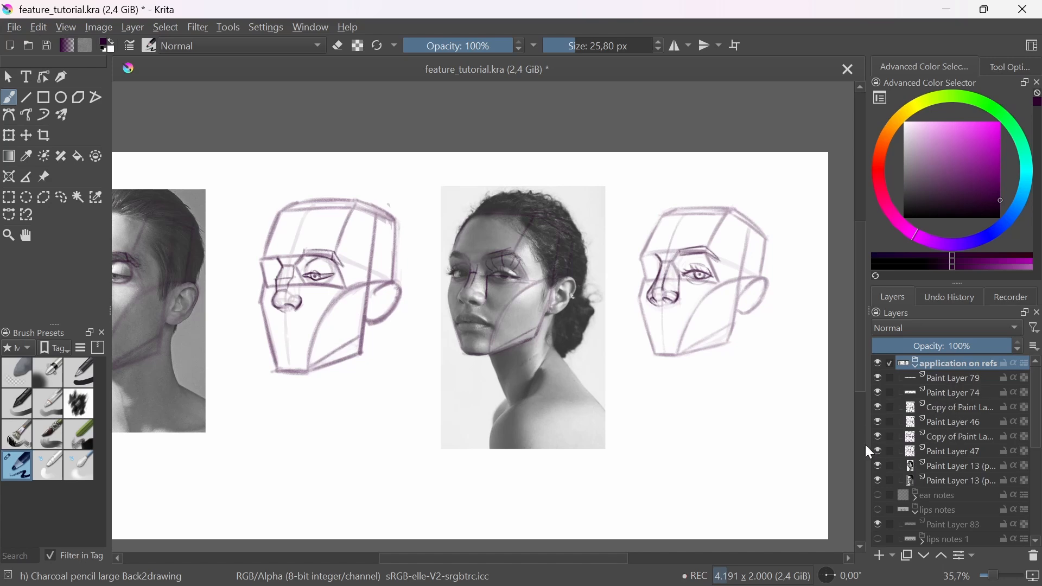
click(952, 411)
click(880, 555)
drag(480, 422, 499, 435)
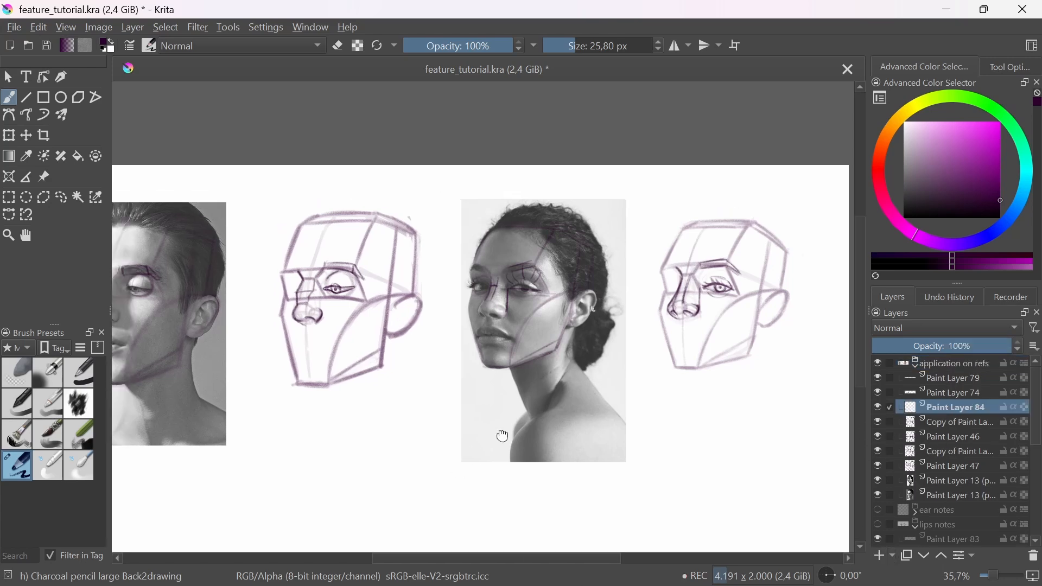
Step: Draw a round guide circle around the mouth on the man's photo, from the base of the nose to below the lower lip
scroll(348, 321, up, 4)
mouse_move(378, 323)
mouse_down()
mouse_move(542, 324)
mouse_move(536, 350)
mouse_up()
drag(533, 360, 592, 363)
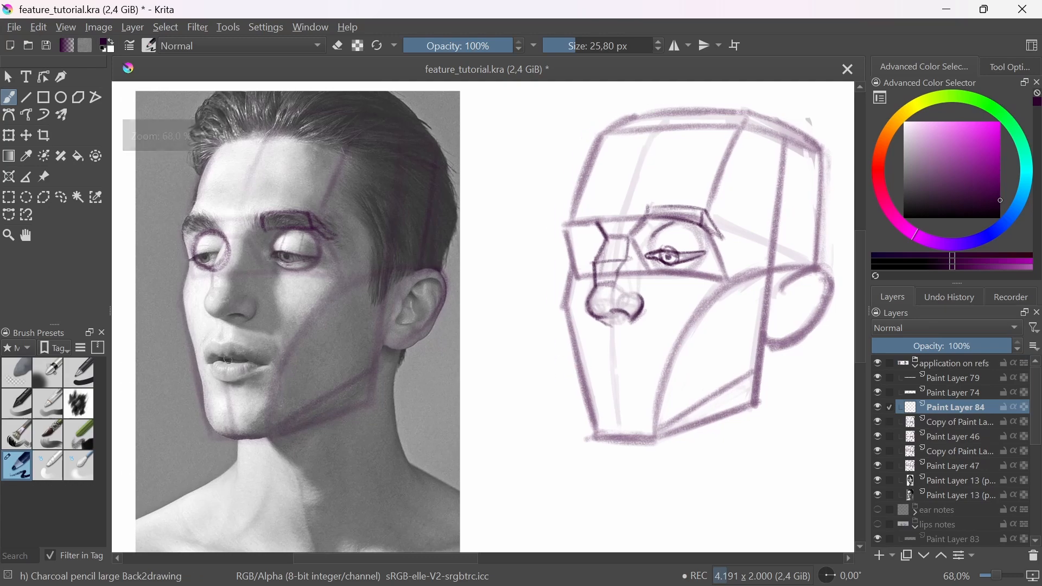
drag(216, 368, 241, 311)
drag(321, 386, 384, 398)
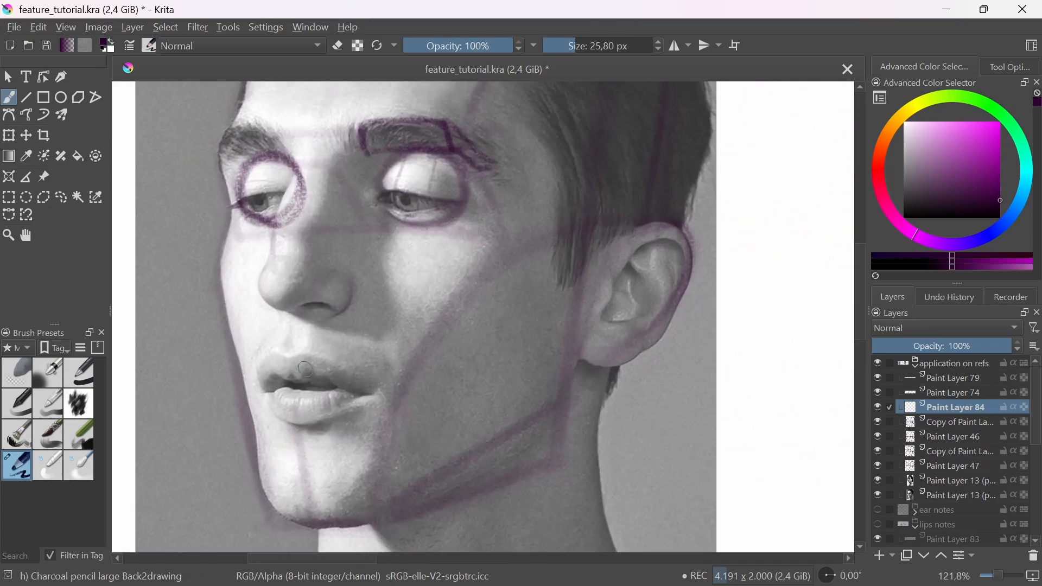
mouse_move(379, 323)
mouse_down()
mouse_move(390, 359)
mouse_move(312, 450)
mouse_move(248, 363)
mouse_move(309, 294)
mouse_move(394, 361)
mouse_move(361, 437)
mouse_move(251, 399)
mouse_move(308, 293)
mouse_move(391, 366)
mouse_up()
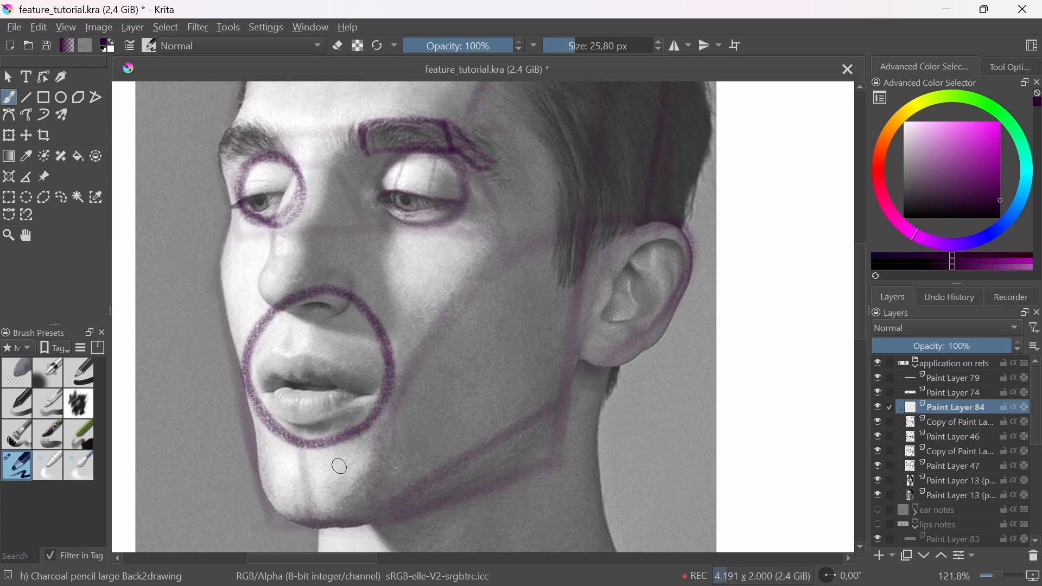
drag(360, 429, 292, 445)
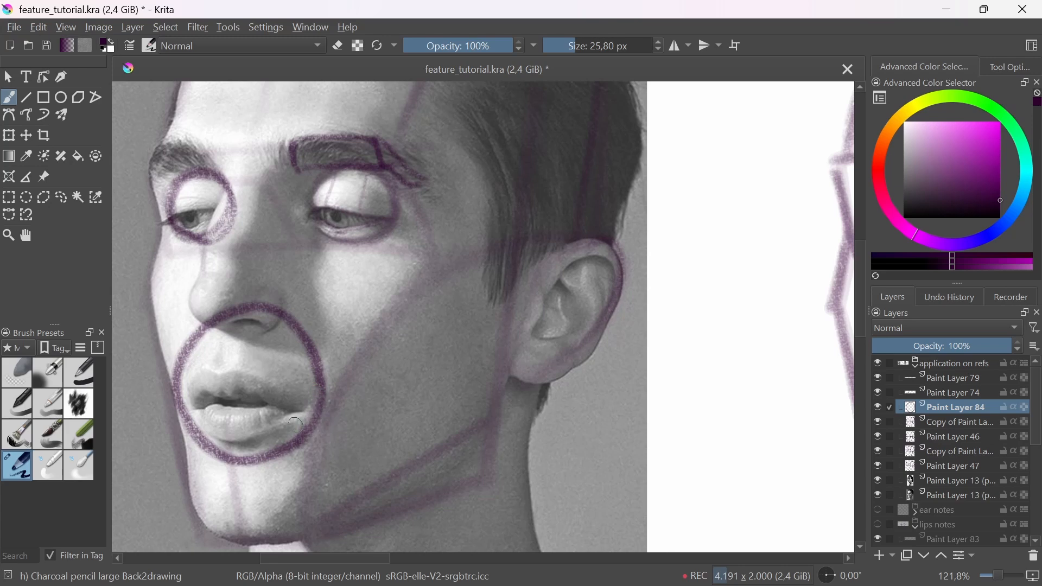
Step: Reduce the brush size to 13.04 px and try a small circle marking the mouth corner on the man's photo
key(bracketleft)
key(bracketleft)
key(bracketleft)
mouse_move(295, 422)
mouse_down()
mouse_move(308, 395)
mouse_move(298, 411)
mouse_up()
key(ctrl+z)
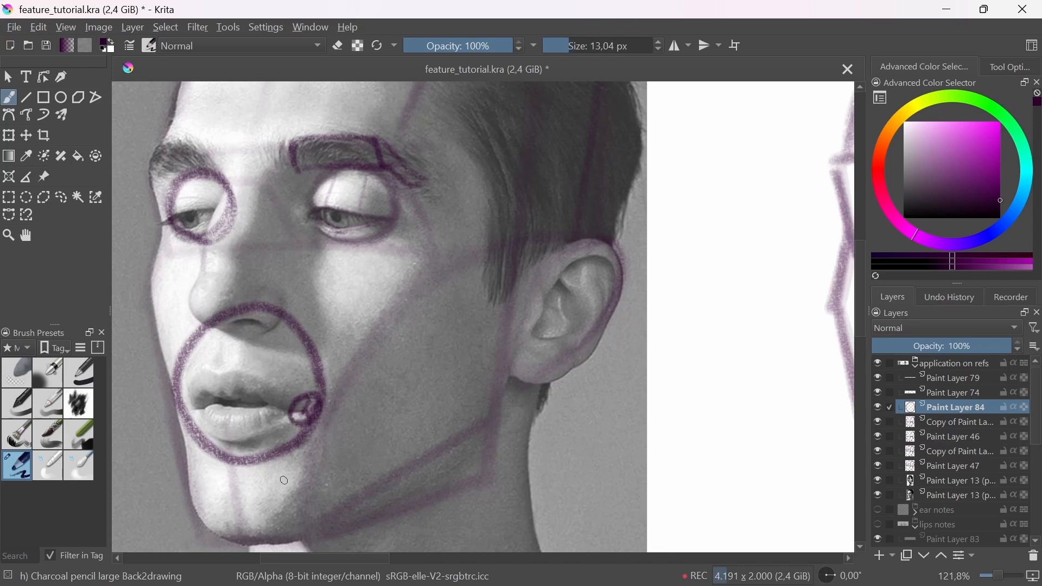
key(ctrl+z)
Step: Reinforce the photo's mouth circle along its lower edge and trim its far side in eraser mode
drag(321, 409, 273, 453)
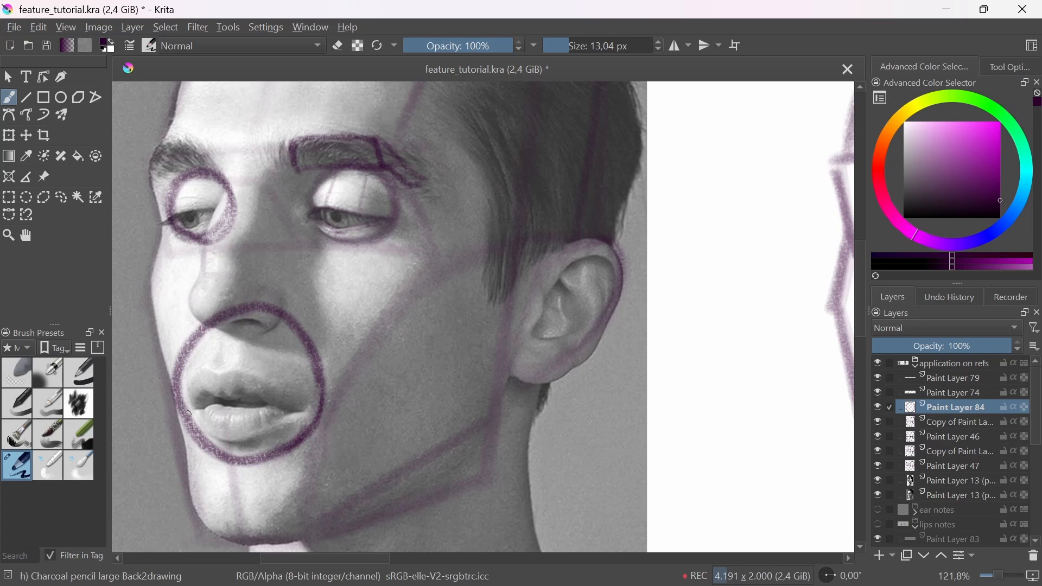
drag(189, 414, 184, 370)
key(e)
mouse_move(187, 432)
mouse_down()
mouse_move(174, 380)
mouse_move(206, 323)
mouse_up()
key(e)
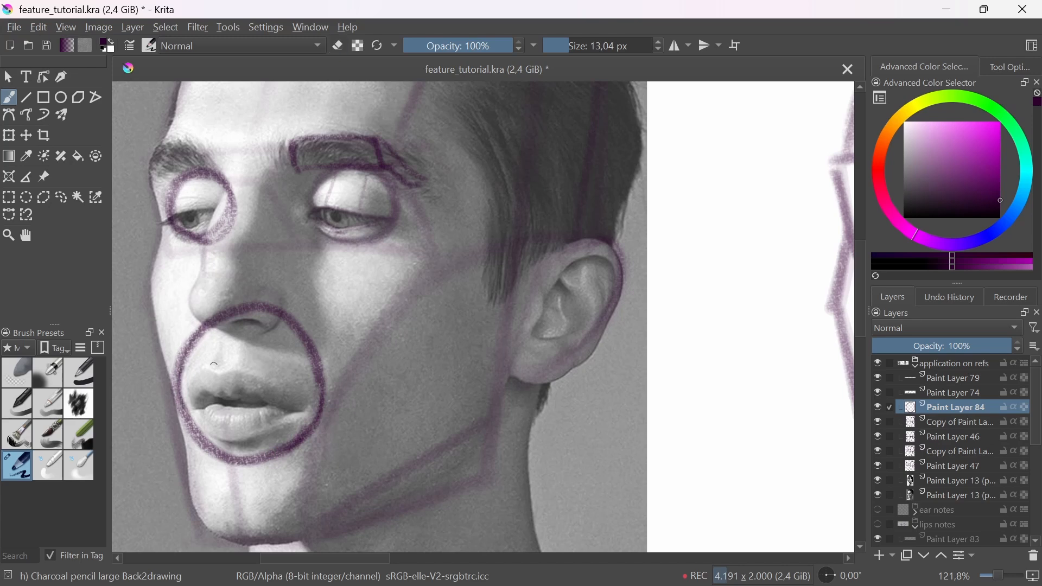
Step: Draw a matching mouth circle directly beneath the nose on the construction head beside the man's photo
drag(309, 352, 336, 405)
drag(531, 440, 463, 471)
drag(482, 413, 494, 425)
drag(518, 378, 546, 347)
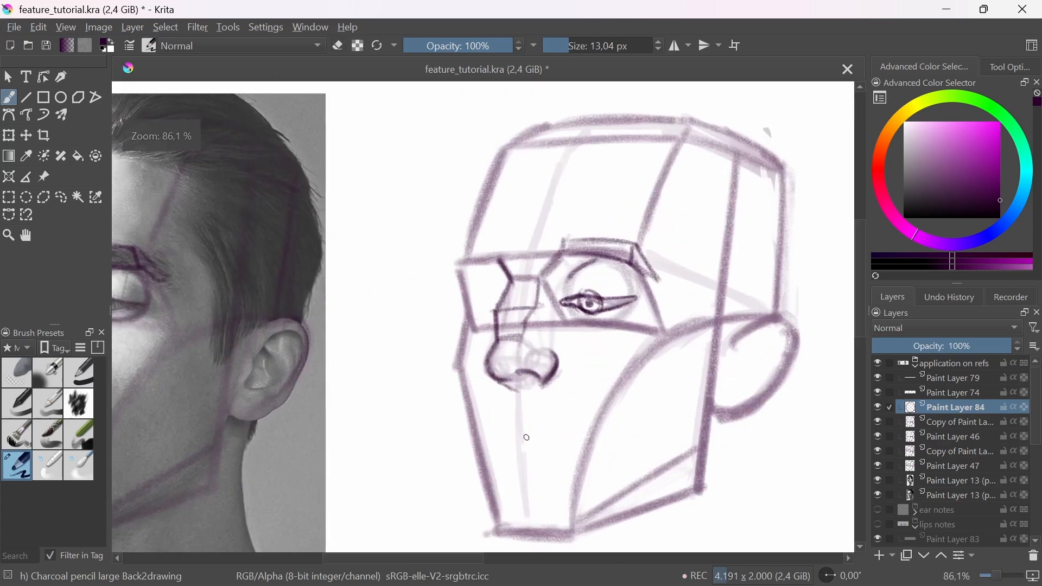
mouse_move(495, 390)
mouse_down()
mouse_move(510, 472)
mouse_move(579, 415)
mouse_move(508, 376)
mouse_move(495, 466)
mouse_move(582, 439)
mouse_move(566, 392)
mouse_move(600, 421)
mouse_up()
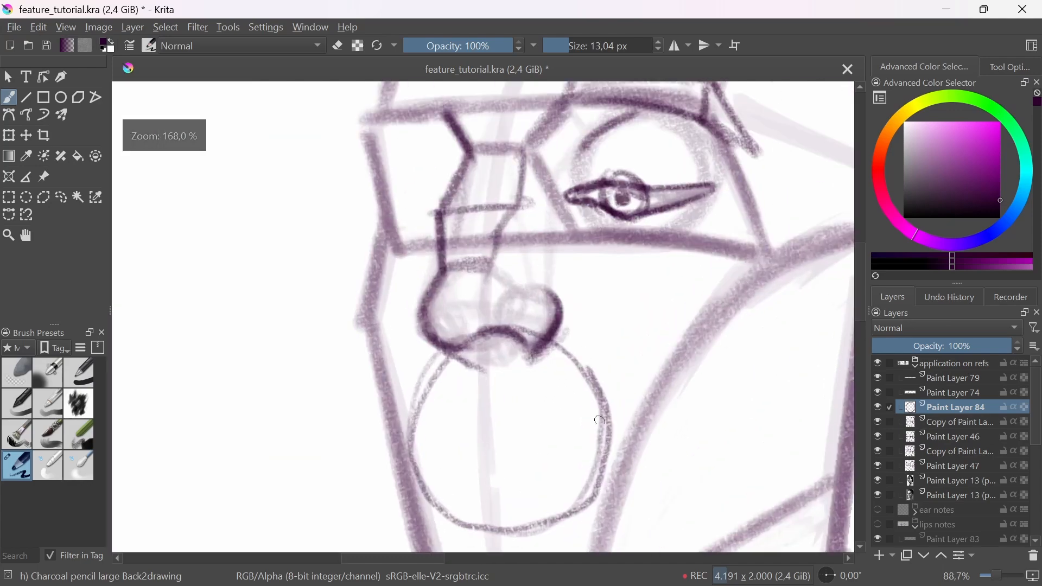
drag(611, 477, 613, 434)
Step: Redraw the cheek curve beside the mouth circle on both the man's photo and the construction head
drag(543, 401, 515, 467)
drag(387, 483, 428, 465)
mouse_move(293, 410)
mouse_down()
mouse_move(328, 327)
mouse_move(381, 290)
mouse_up()
mouse_move(646, 397)
mouse_down()
mouse_move(504, 449)
mouse_move(456, 480)
mouse_up()
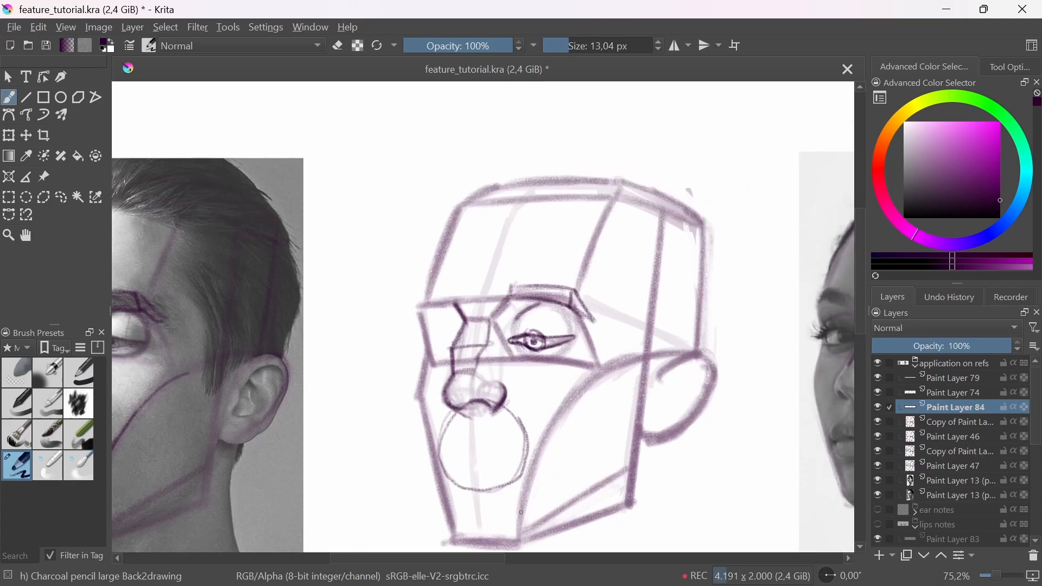
drag(521, 512, 559, 418)
drag(521, 508, 567, 403)
drag(516, 461, 539, 406)
Step: Enlarge the brush to 25.68 px and thicken the mouth circle on the construction head
drag(412, 509, 422, 510)
mouse_move(456, 511)
mouse_down()
mouse_move(522, 493)
mouse_move(514, 361)
mouse_move(374, 391)
mouse_move(388, 500)
mouse_move(518, 495)
mouse_up()
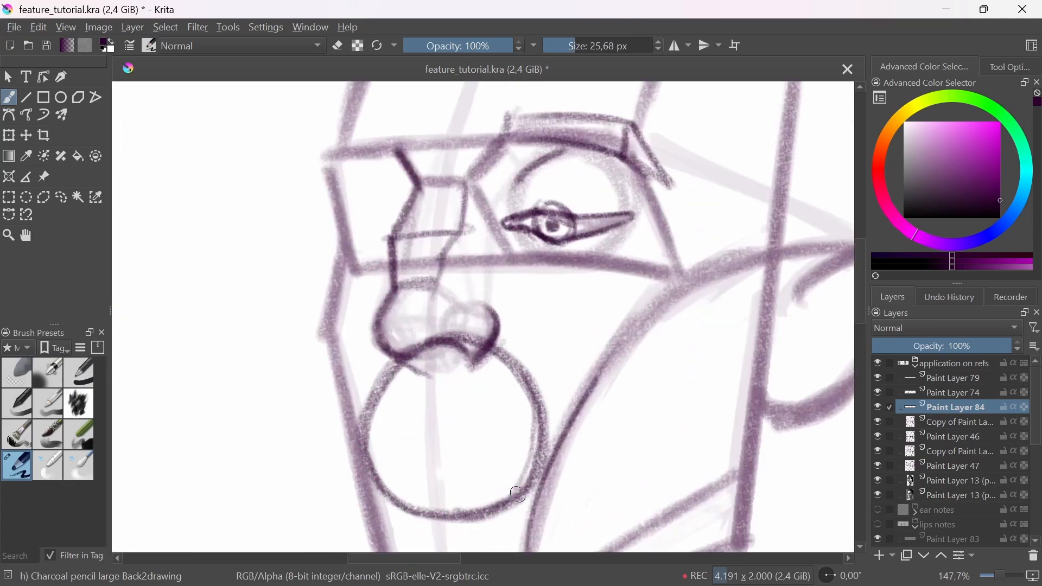
scroll(518, 495, down, 4)
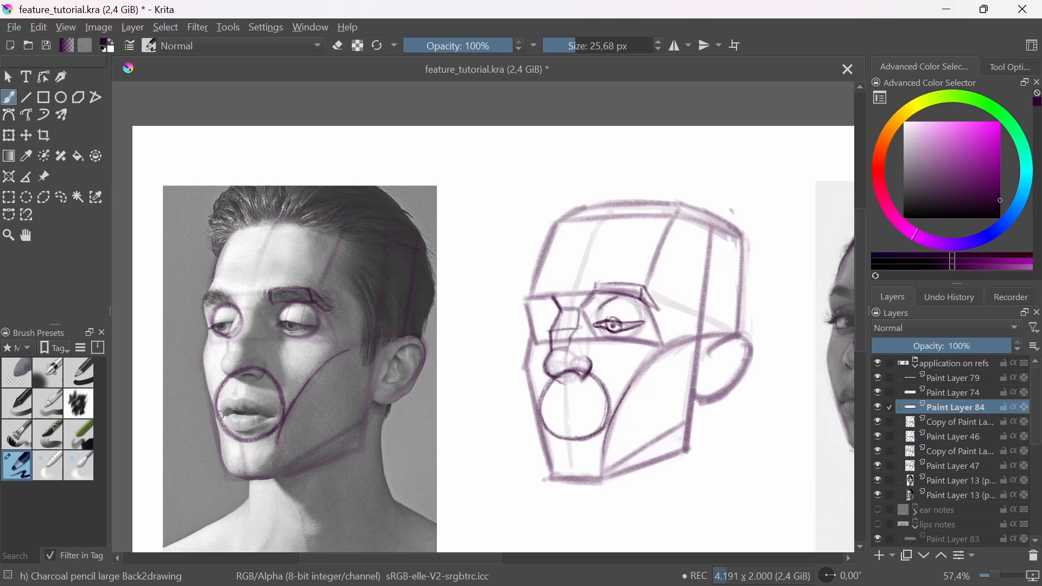
Step: Draw the mouth line across the circle on the photo and construction head, checking its height with a temporary straight line
scroll(246, 416, up, 2)
drag(217, 416, 281, 416)
drag(218, 416, 282, 417)
mouse_move(643, 408)
mouse_down()
mouse_move(729, 416)
mouse_move(660, 446)
mouse_move(652, 423)
mouse_move(712, 427)
mouse_move(693, 425)
mouse_up()
key(ctrl+z)
key(ctrl+z)
key(v)
mouse_move(261, 429)
mouse_down()
mouse_move(428, 426)
mouse_move(709, 445)
mouse_up()
key(ctrl+z)
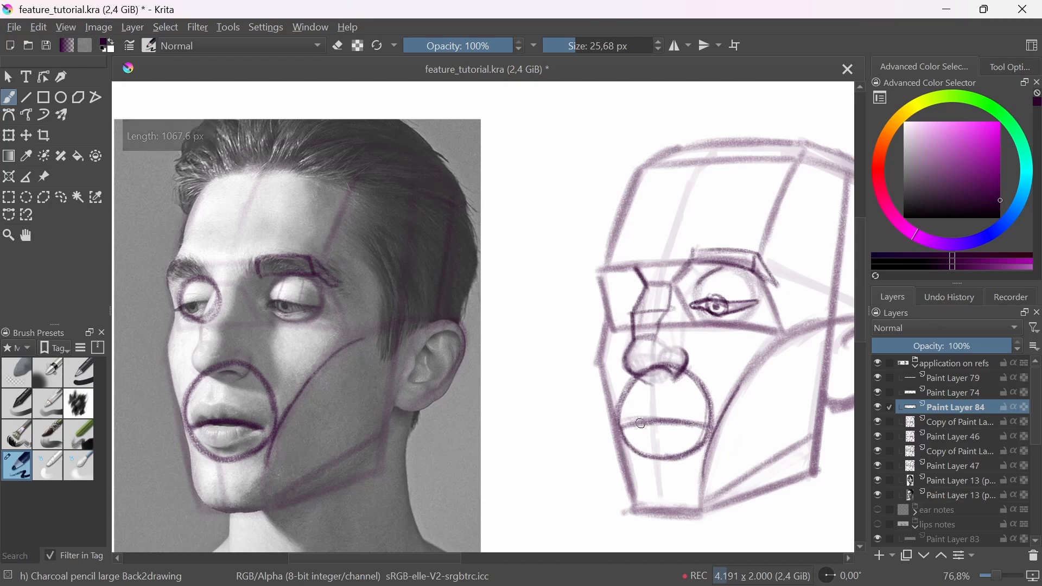
Step: Draw the curved centre line and the upper lip's cupid's bow and slopes on the construction head, using a 13.33 px brush
scroll(602, 445, up, 3)
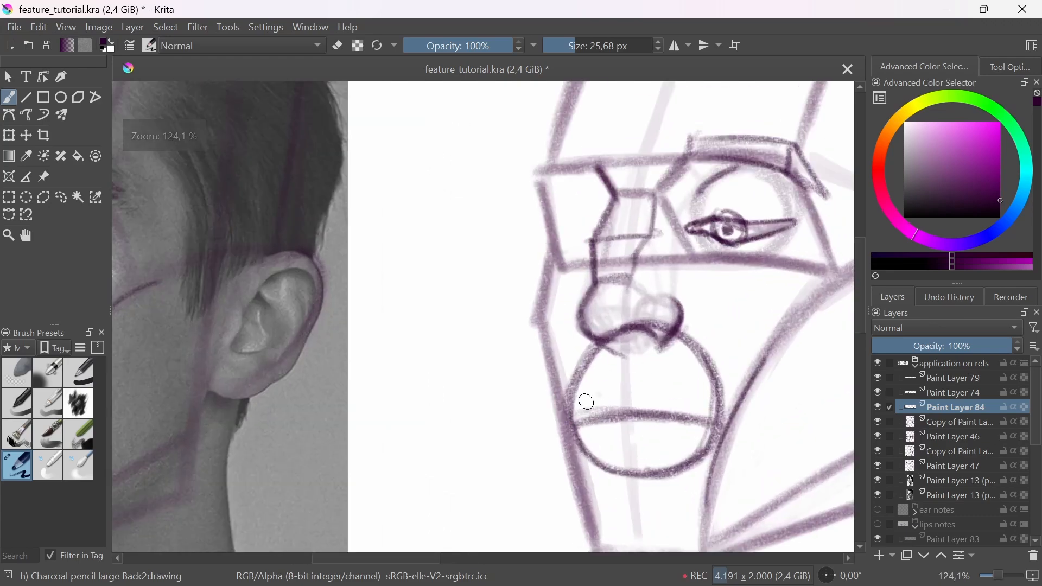
drag(583, 403, 631, 385)
mouse_move(641, 471)
mouse_down()
mouse_move(634, 334)
mouse_move(624, 456)
mouse_move(615, 417)
mouse_up()
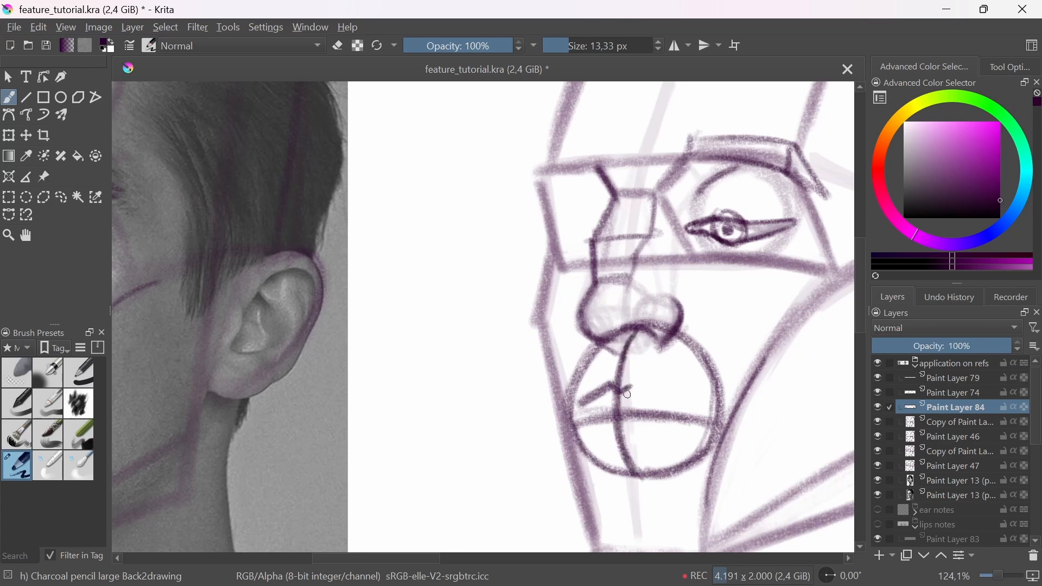
key(e)
key(e)
drag(607, 392, 705, 415)
mouse_move(583, 416)
mouse_down()
mouse_move(624, 414)
mouse_move(602, 439)
mouse_move(700, 421)
mouse_move(584, 450)
mouse_up()
drag(403, 474, 411, 470)
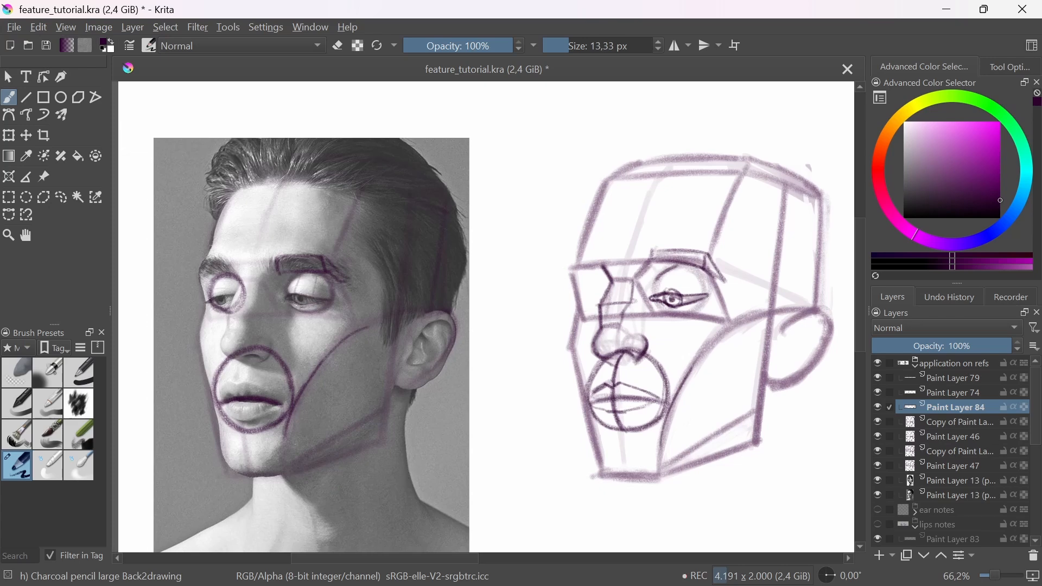
Step: Outline the lower lip on the man's photo and draw the matching lower lip on the construction head
ctrl+drag(243, 428, 253, 411)
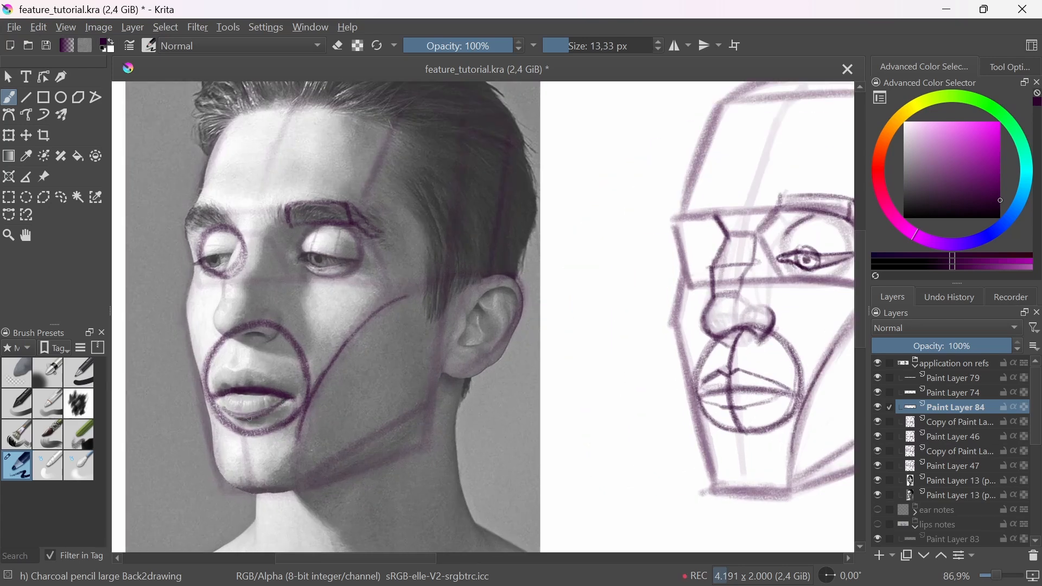
key(ctrl+z)
mouse_move(246, 423)
mouse_down()
mouse_move(289, 402)
mouse_move(168, 427)
mouse_up()
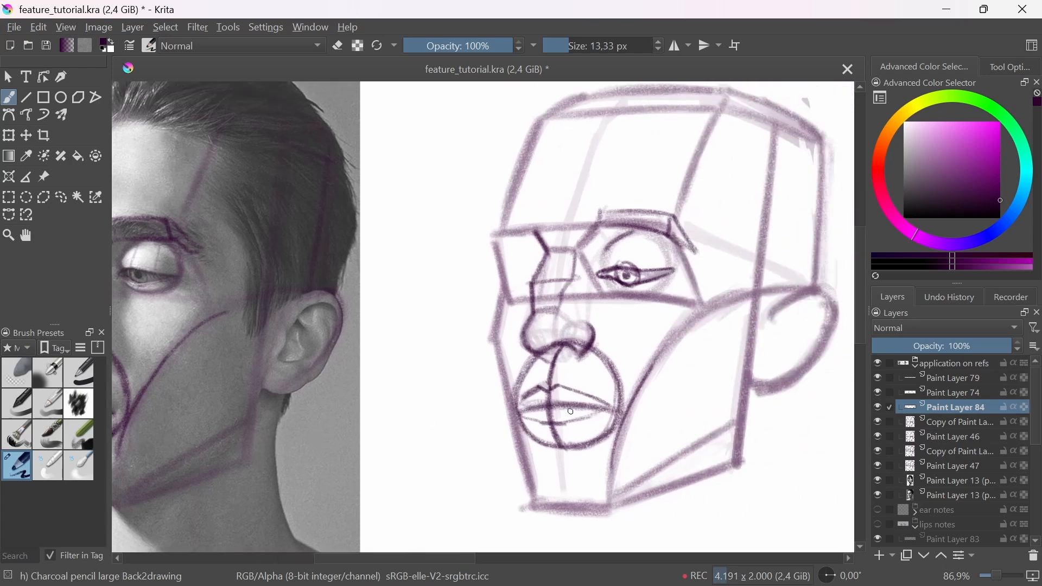
drag(569, 423, 712, 395)
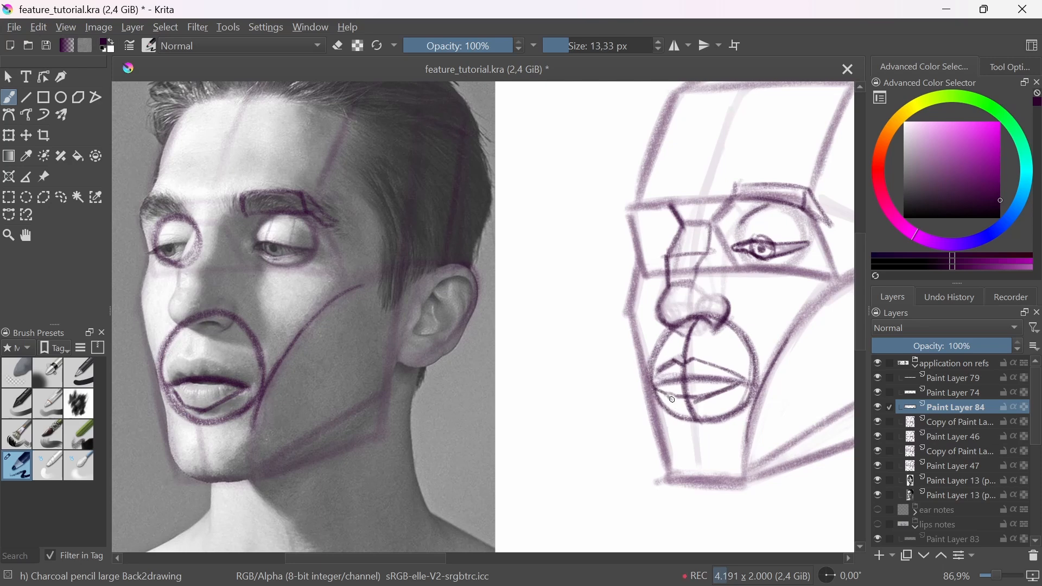
drag(675, 400, 705, 397)
Step: Outline the upper lip on the man's photo and strengthen the upper lip contour on the construction head
mouse_move(180, 356)
mouse_down()
mouse_move(172, 370)
mouse_move(230, 367)
mouse_up()
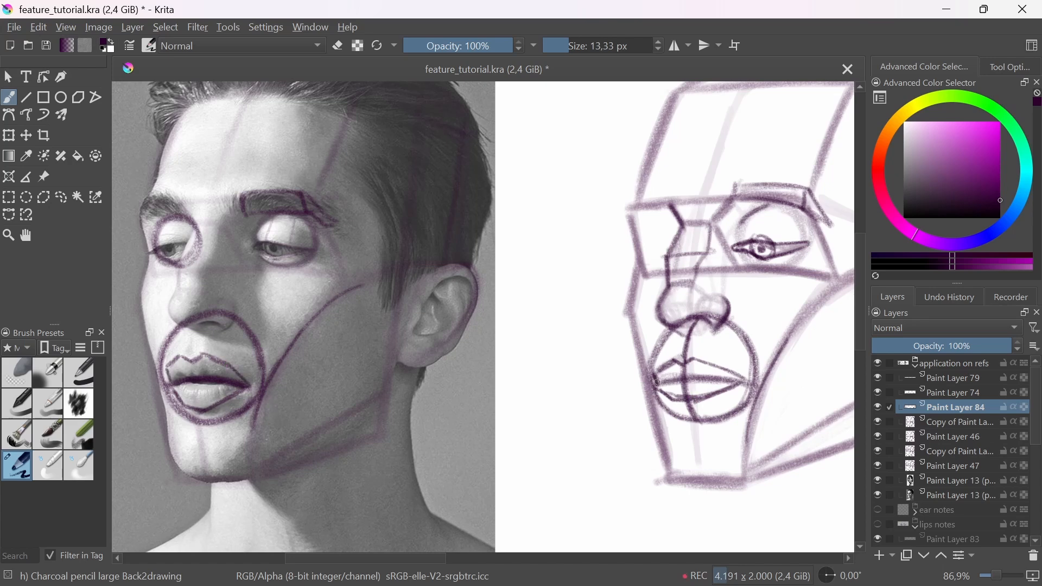
drag(653, 374, 662, 369)
drag(724, 367, 743, 382)
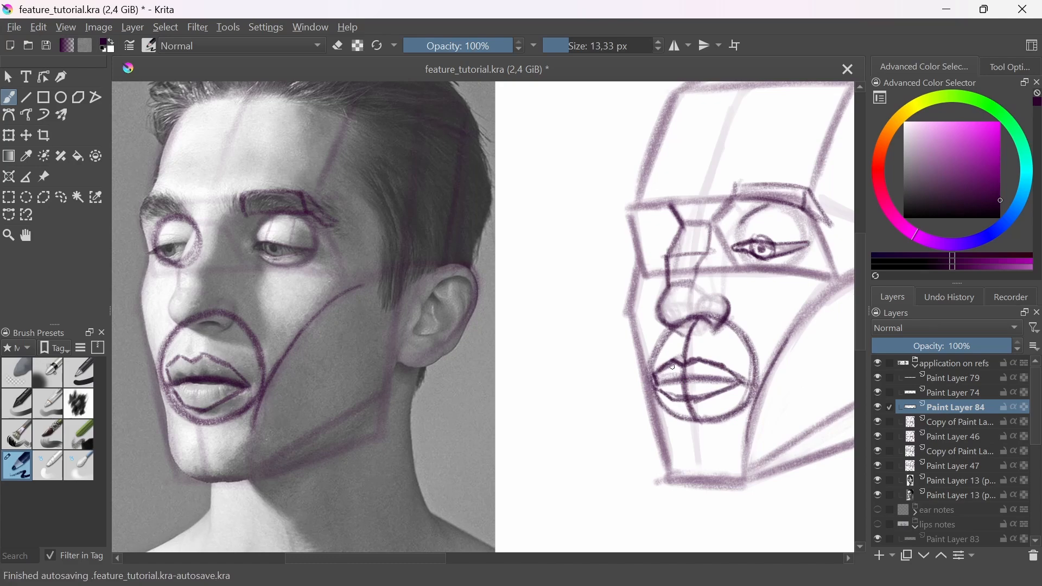
Step: Sketch the V-shaped central form of the upper lip, dipping into the mouth line, on the construction head
drag(671, 367, 682, 377)
mouse_move(701, 366)
mouse_down()
mouse_move(686, 395)
mouse_move(593, 420)
mouse_up()
ctrl+drag(593, 421, 606, 342)
key(ctrl+z)
drag(544, 352, 574, 384)
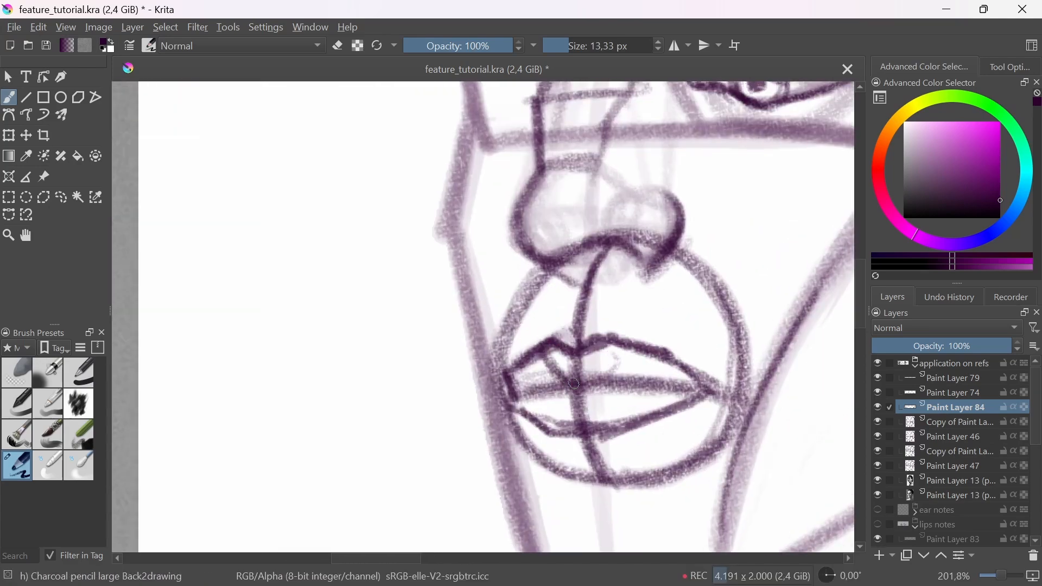
drag(616, 350, 584, 382)
drag(545, 352, 576, 386)
drag(614, 353, 576, 388)
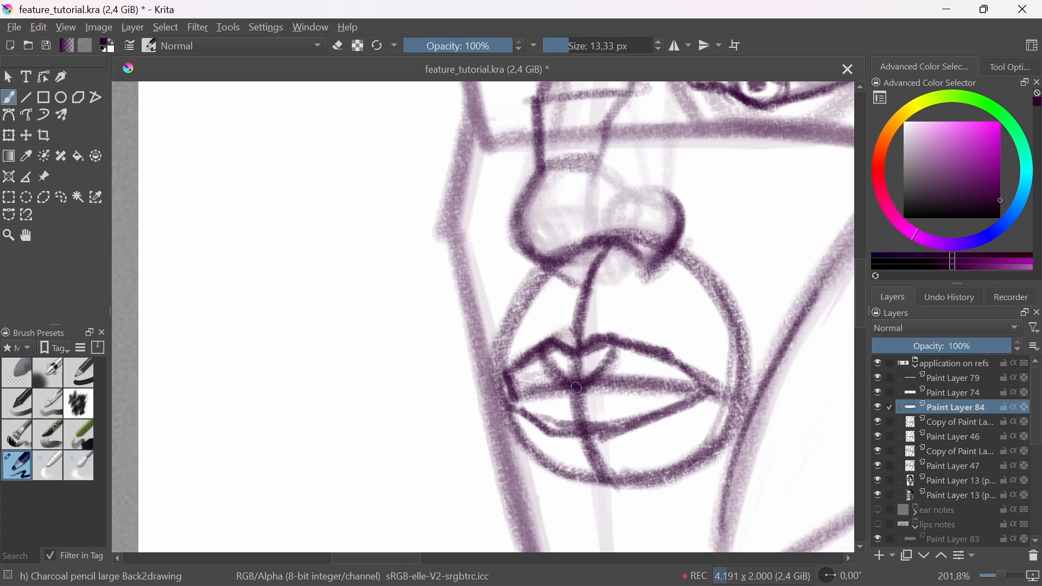
drag(543, 357, 574, 389)
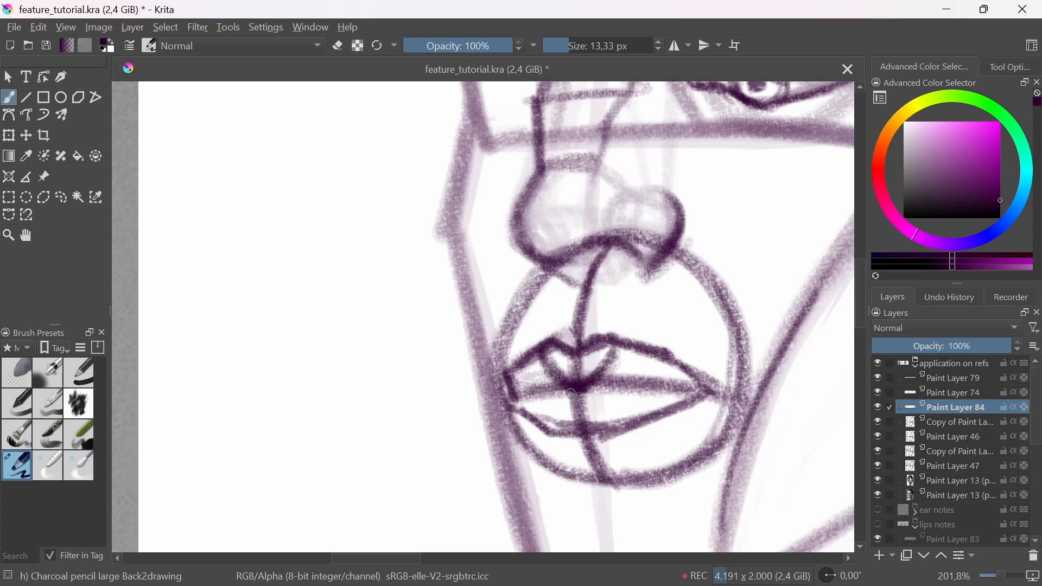
mouse_move(562, 384)
mouse_down()
mouse_move(582, 390)
mouse_move(599, 363)
mouse_up()
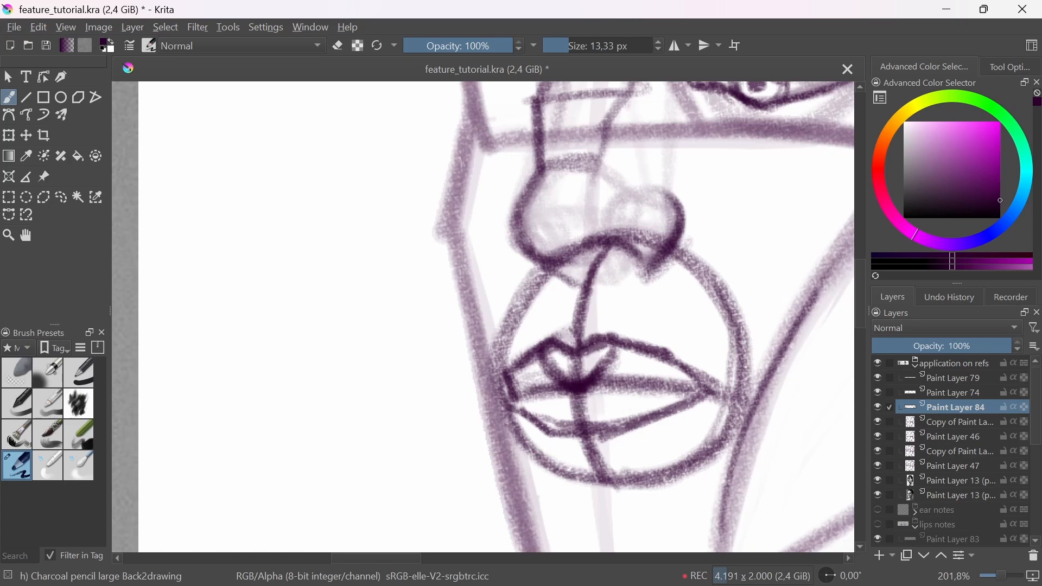
Step: Sketch the two rounded forms of the lower lip, one on each side of the centre line, on the construction head
mouse_move(640, 392)
mouse_down()
mouse_move(646, 412)
mouse_move(594, 432)
mouse_up()
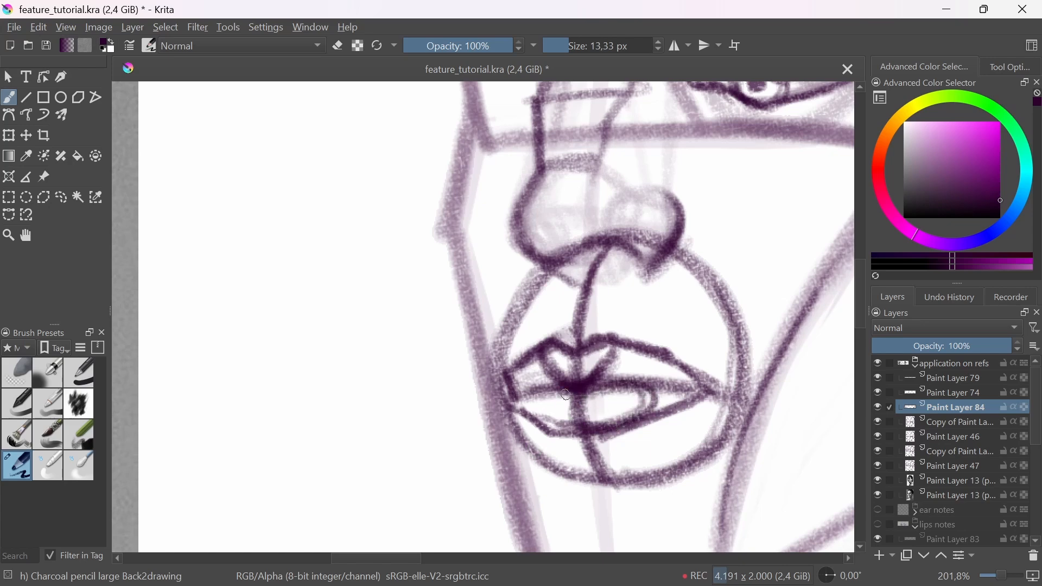
mouse_move(525, 393)
mouse_down()
mouse_move(577, 433)
mouse_move(580, 420)
mouse_up()
drag(590, 363, 603, 429)
drag(604, 429, 490, 487)
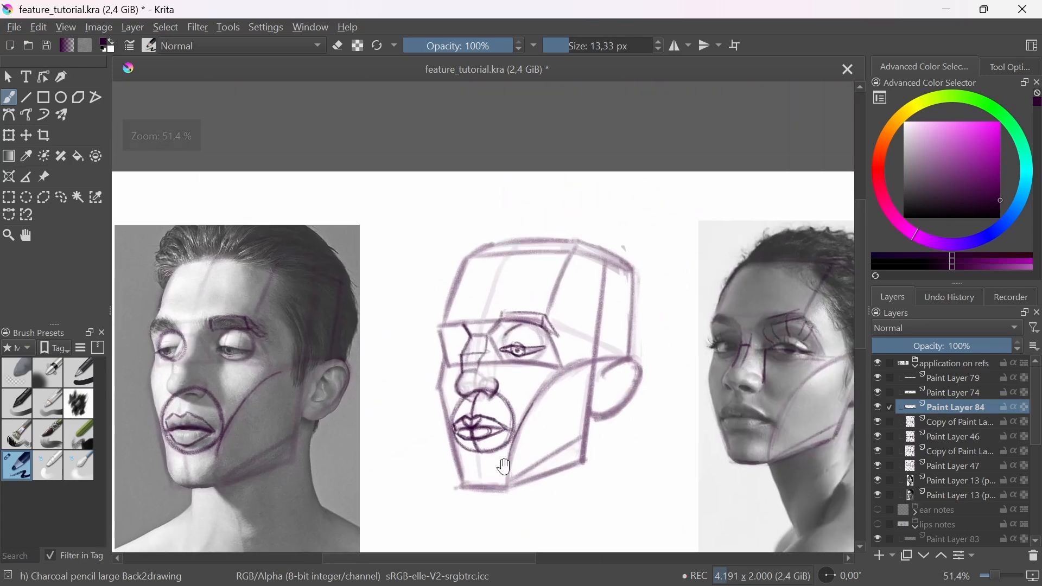
Step: Lighten the mouth construction on the man's photo and the construction head with the Eraser Soft brush
mouse_move(483, 445)
mouse_down()
mouse_move(510, 405)
mouse_move(511, 371)
mouse_up()
mouse_move(483, 441)
mouse_down()
mouse_move(471, 473)
mouse_move(489, 476)
mouse_up()
click(23, 371)
drag(136, 417, 172, 428)
drag(470, 456, 559, 450)
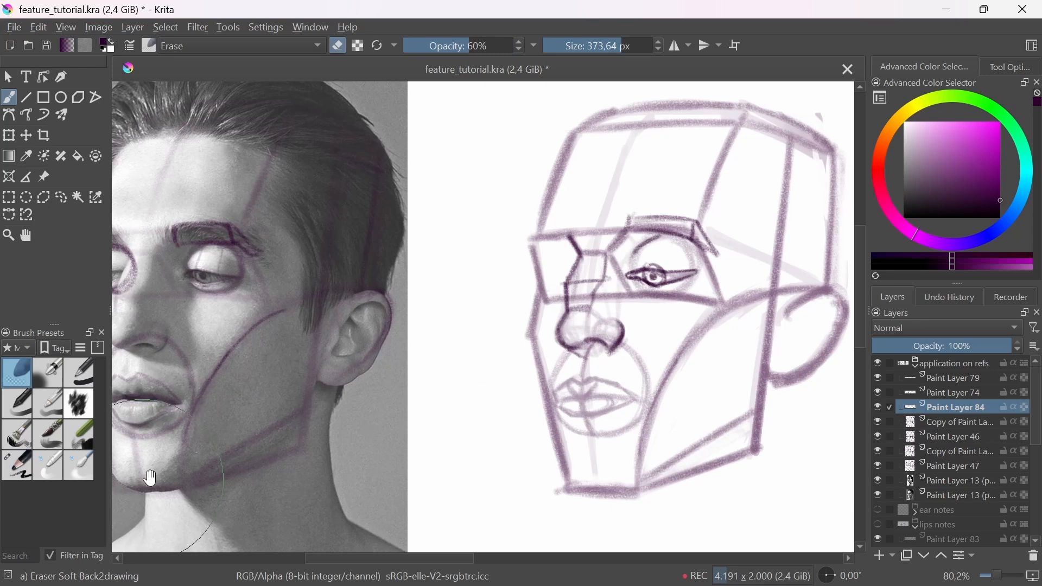
Step: Redraw the outer lip contour on the construction head in Charcoal pencil large, comparing heights with temporary straight lines from the photo
click(31, 463)
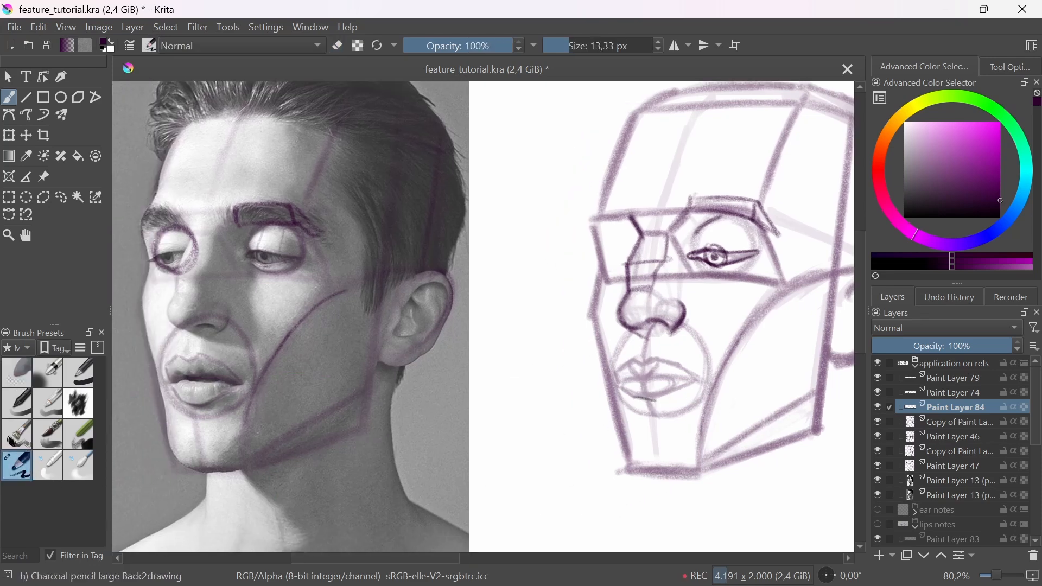
key(ctrl+z)
mouse_move(205, 410)
mouse_down()
mouse_move(659, 426)
mouse_move(641, 408)
mouse_up()
drag(695, 382, 170, 382)
key(ctrl+z)
key(ctrl+z)
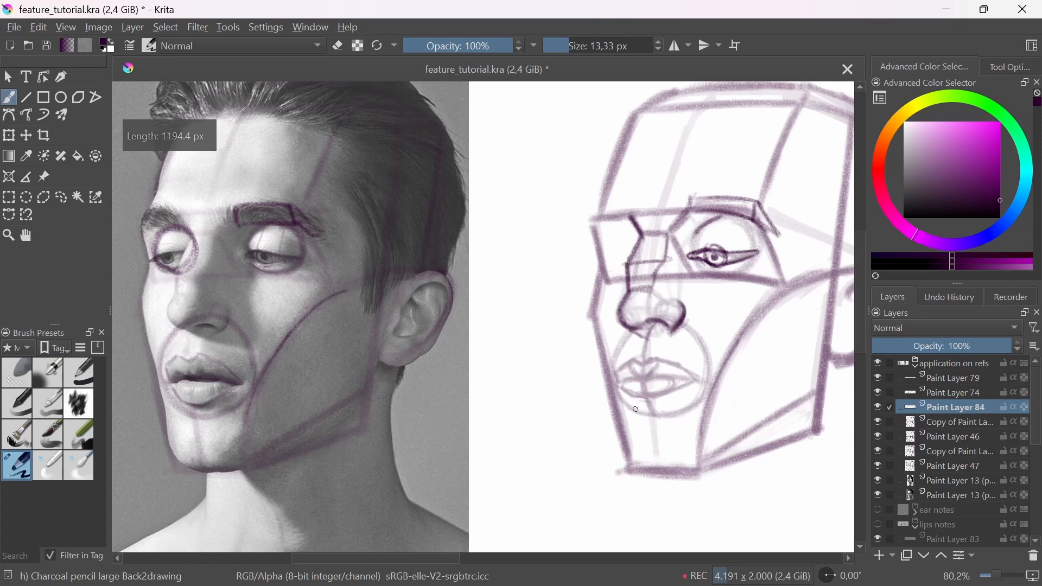
mouse_move(636, 403)
mouse_down()
mouse_move(695, 382)
mouse_move(656, 404)
mouse_up()
drag(258, 376, 213, 406)
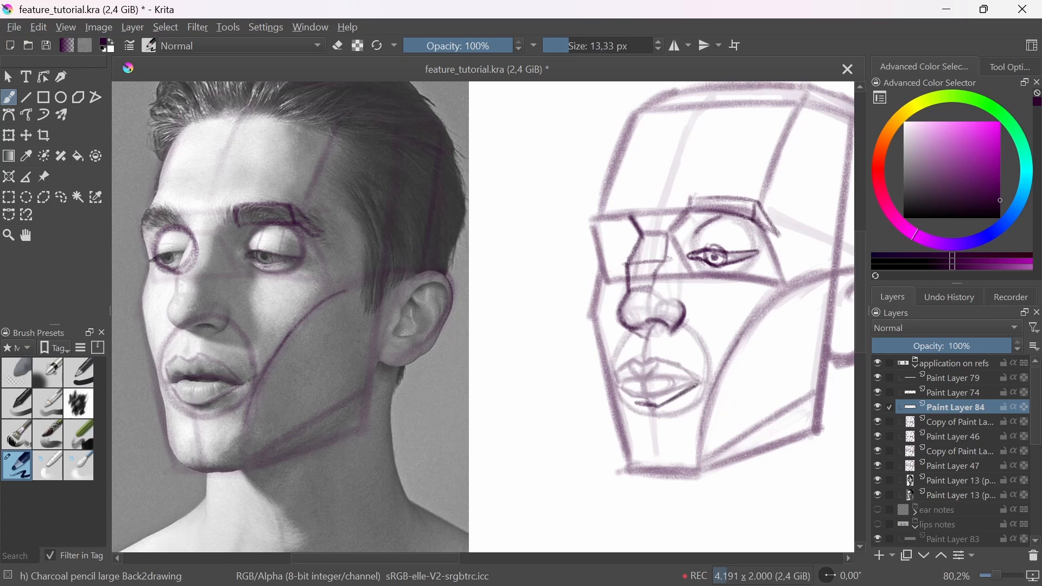
drag(697, 386, 657, 404)
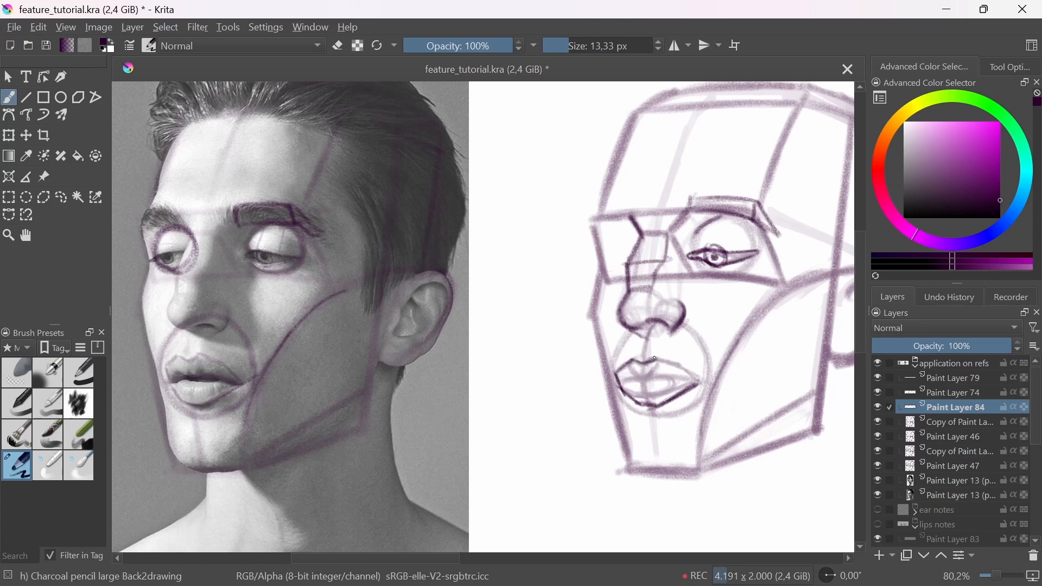
Step: Draw the parting line between the lips and refine the lower lip on the construction head, checking alignment against the photo
key(e)
key(e)
drag(652, 375, 682, 379)
drag(630, 379, 667, 380)
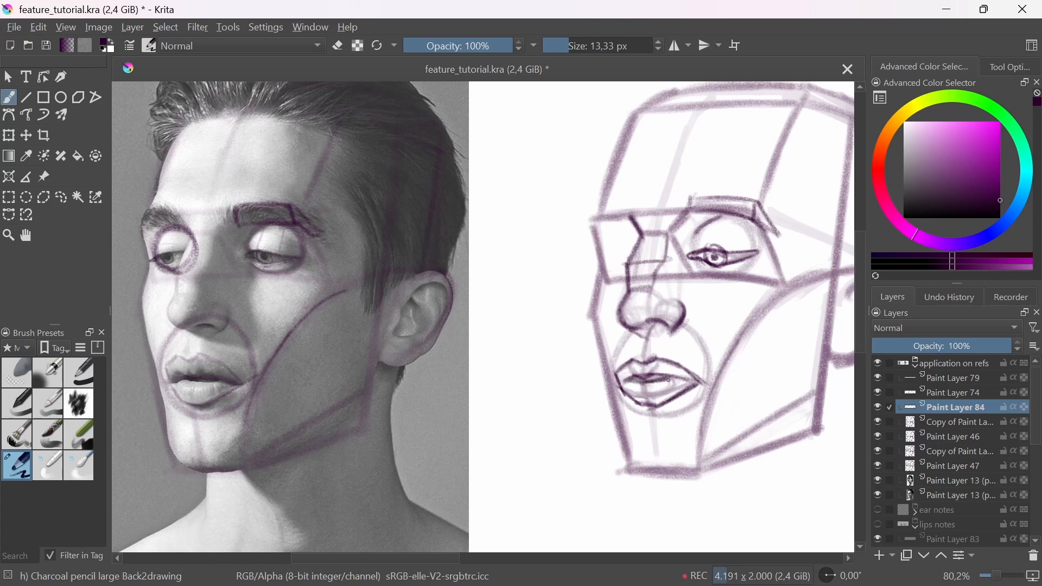
mouse_move(191, 375)
mouse_down()
mouse_move(662, 388)
mouse_move(678, 378)
mouse_move(610, 384)
mouse_move(642, 385)
mouse_up()
key(ctrl+z)
drag(684, 385, 656, 407)
Step: Lighten the redrawn lips on the construction head with Eraser Soft and switch back to Charcoal pencil large
click(28, 373)
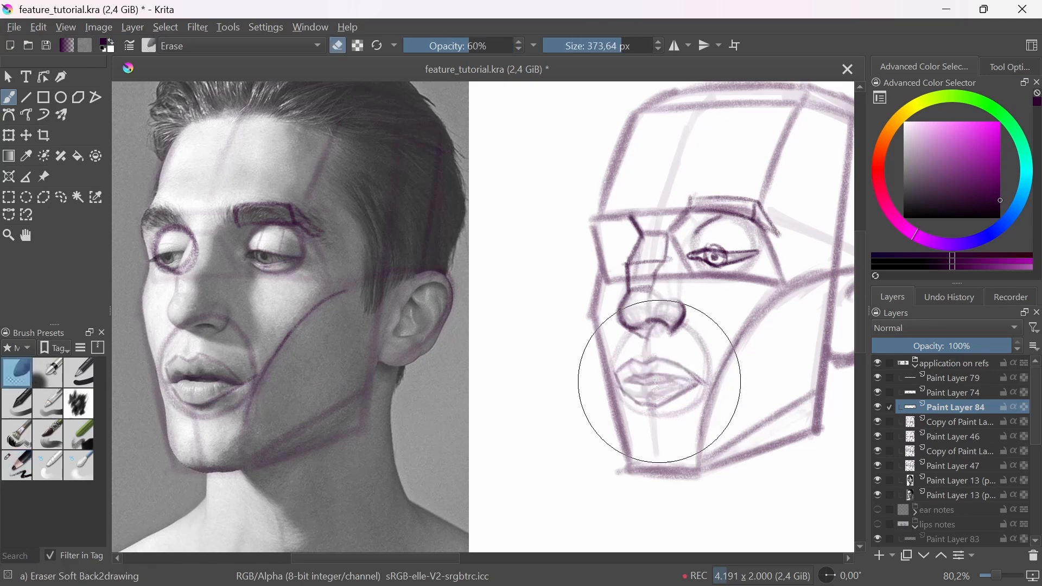
click(19, 471)
ctrl+scroll(598, 402, up, 4)
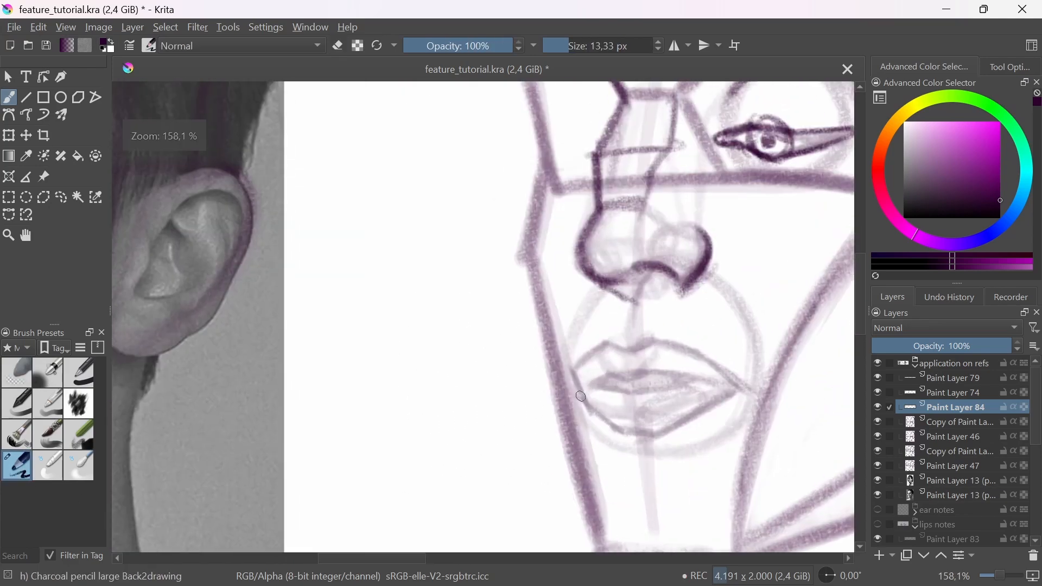
Step: Darken the upper lip contour, parting lines and lower lip edge on the man's construction head with Charcoal pencil large at 13,33 px
mouse_move(582, 389)
mouse_down()
mouse_move(591, 357)
mouse_move(610, 345)
mouse_move(594, 353)
mouse_move(649, 337)
mouse_move(712, 365)
mouse_up()
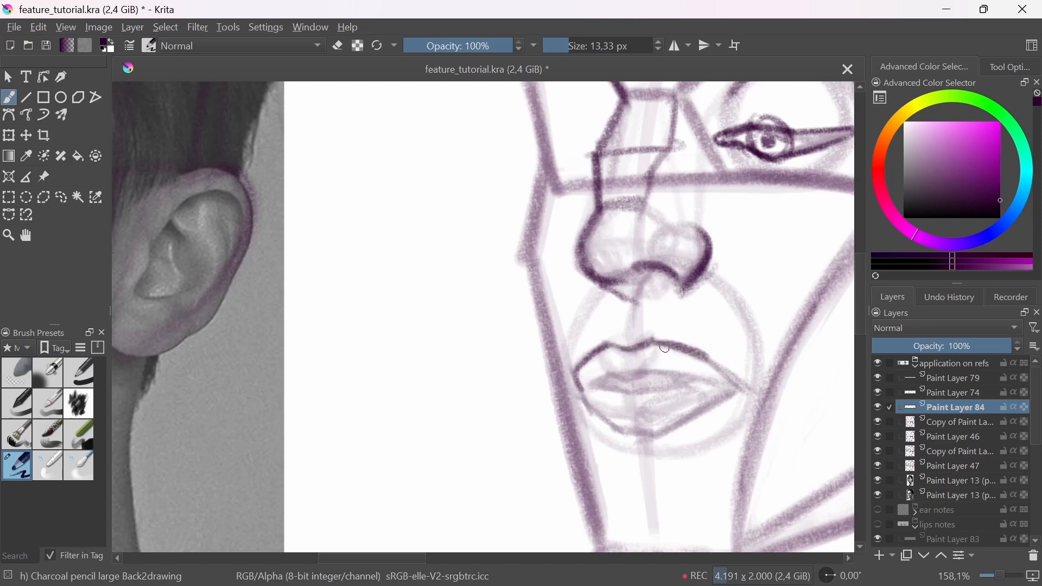
mouse_move(629, 342)
mouse_down()
mouse_move(624, 349)
mouse_move(692, 356)
mouse_move(744, 389)
mouse_up()
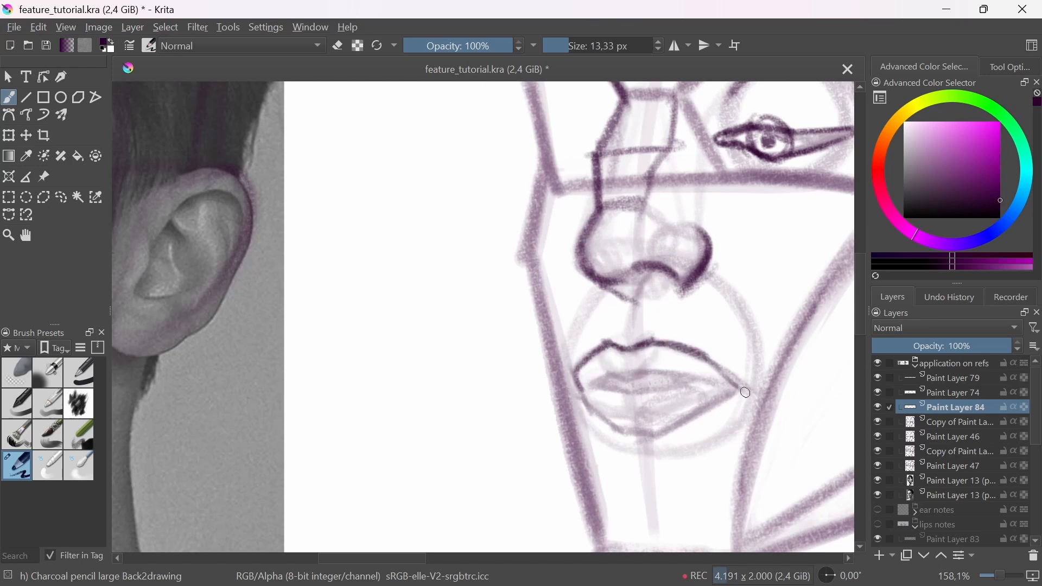
mouse_move(711, 359)
mouse_down()
mouse_move(748, 388)
mouse_move(726, 386)
mouse_up()
mouse_move(597, 388)
mouse_down()
mouse_move(632, 390)
mouse_move(593, 389)
mouse_move(655, 372)
mouse_move(715, 386)
mouse_up()
mouse_move(597, 389)
mouse_down()
mouse_move(706, 383)
mouse_move(642, 395)
mouse_up()
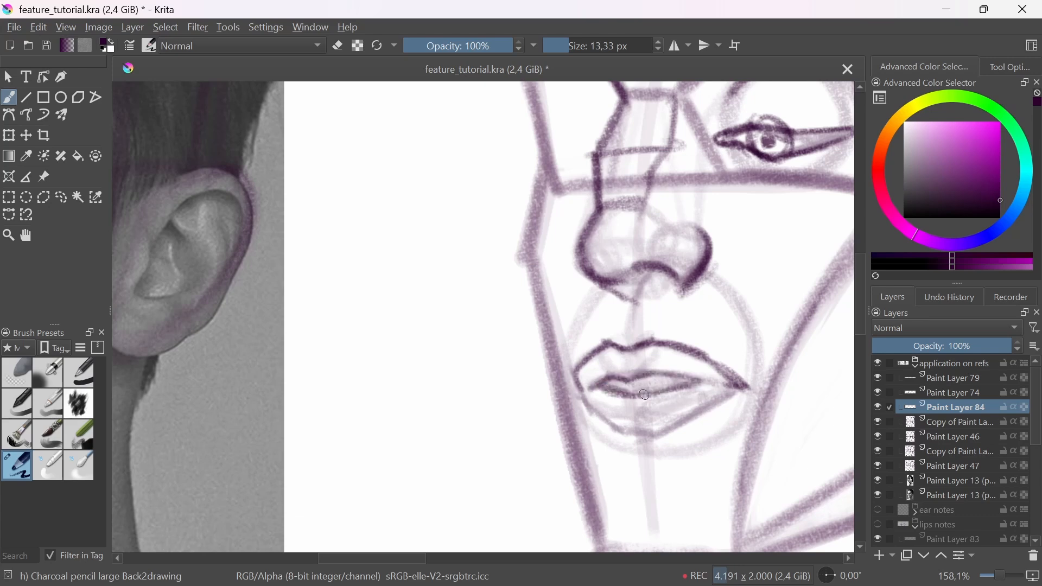
drag(622, 439, 728, 402)
mouse_move(695, 384)
mouse_down()
mouse_move(659, 441)
mouse_move(664, 460)
mouse_up()
mouse_move(678, 440)
mouse_down()
mouse_move(573, 460)
mouse_move(586, 458)
mouse_up()
drag(531, 417, 545, 404)
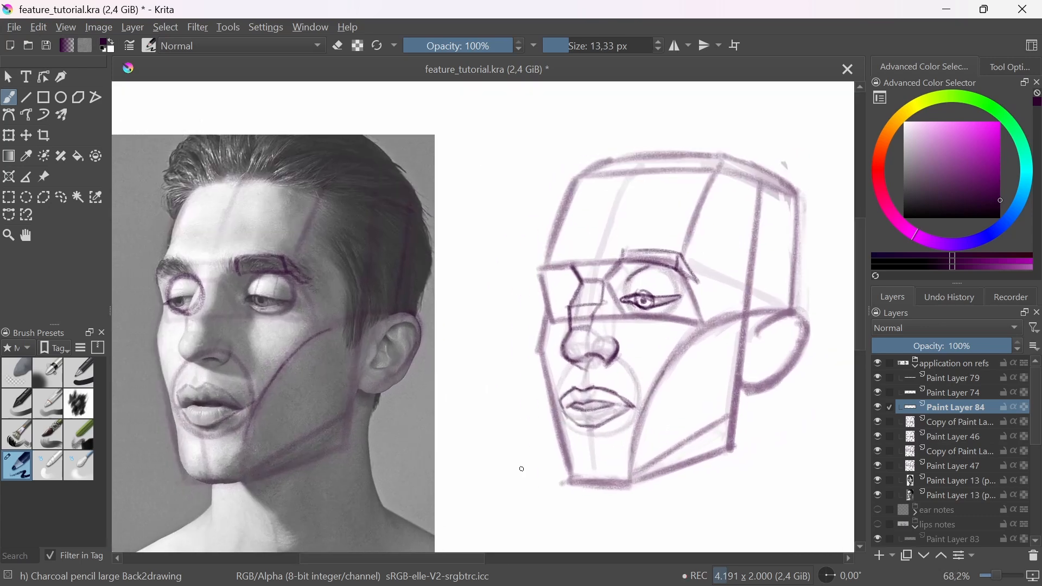
Step: Shade the mouth opening between the lips on the man's construction head, following the photo
drag(594, 403, 608, 407)
drag(526, 422, 580, 424)
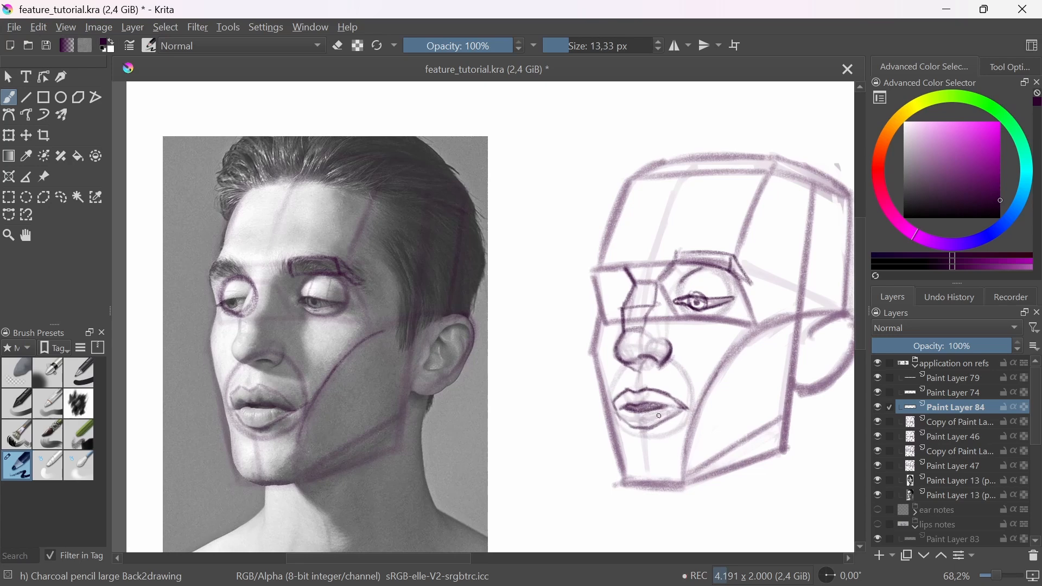
scroll(256, 422, up, 1)
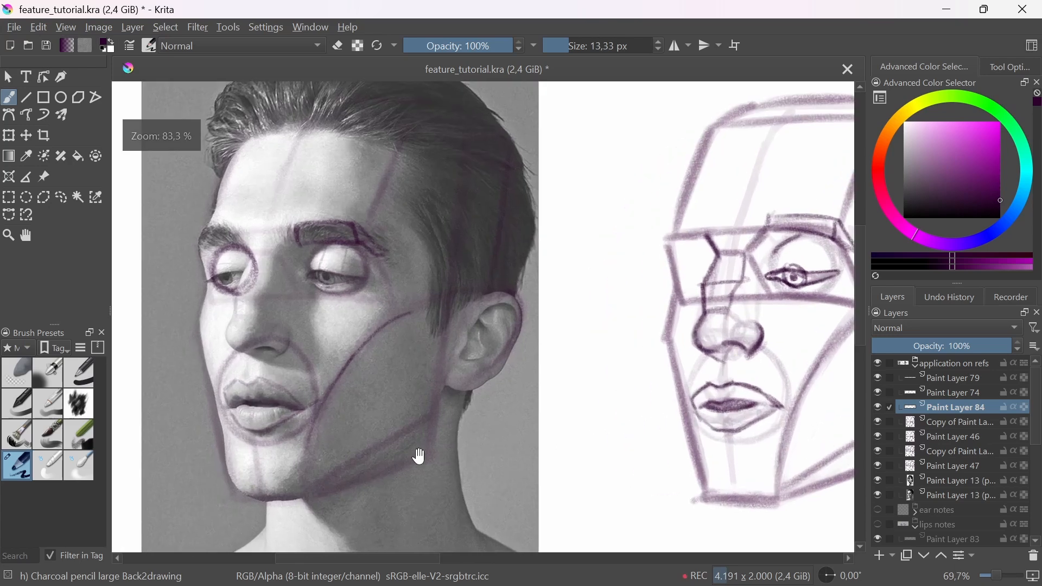
drag(580, 509, 519, 497)
drag(677, 446, 650, 450)
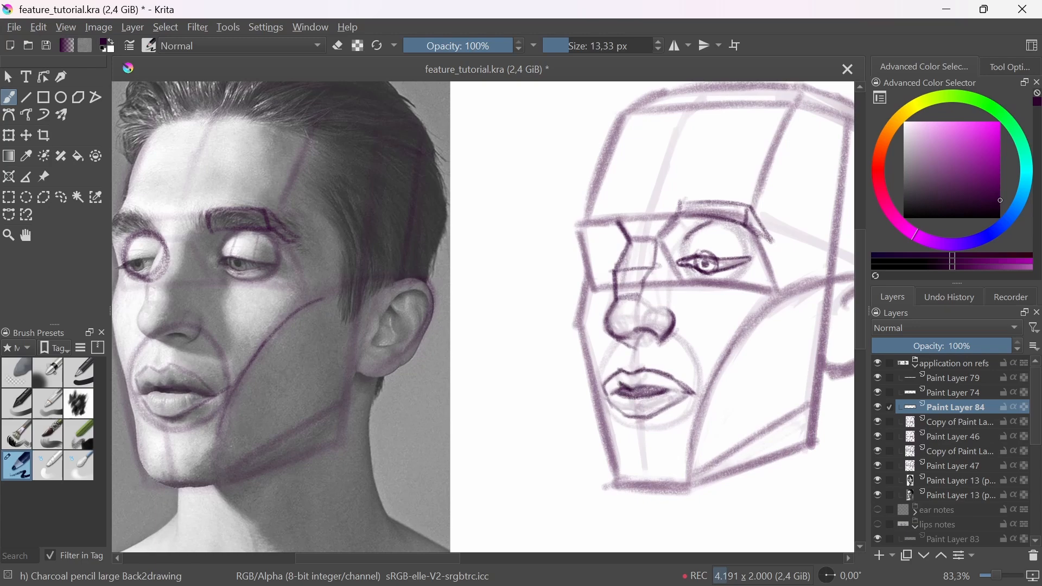
scroll(626, 405, up, 3)
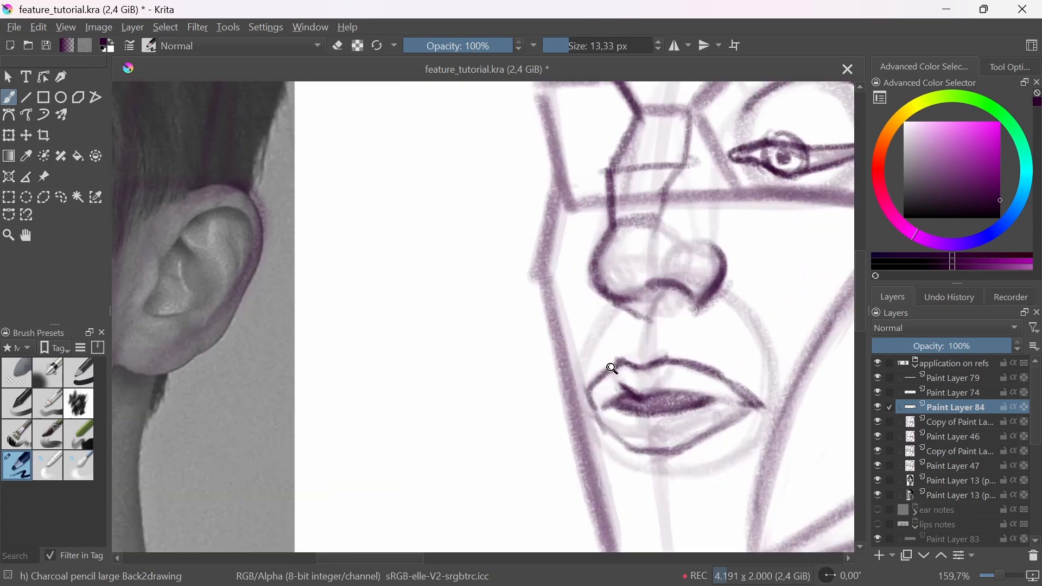
scroll(613, 369, down, 3)
Step: Reduce the brush size to 7,41 px and trace the upper lip on the man's photo with its outline and curved cross-contours
scroll(247, 369, up, 2)
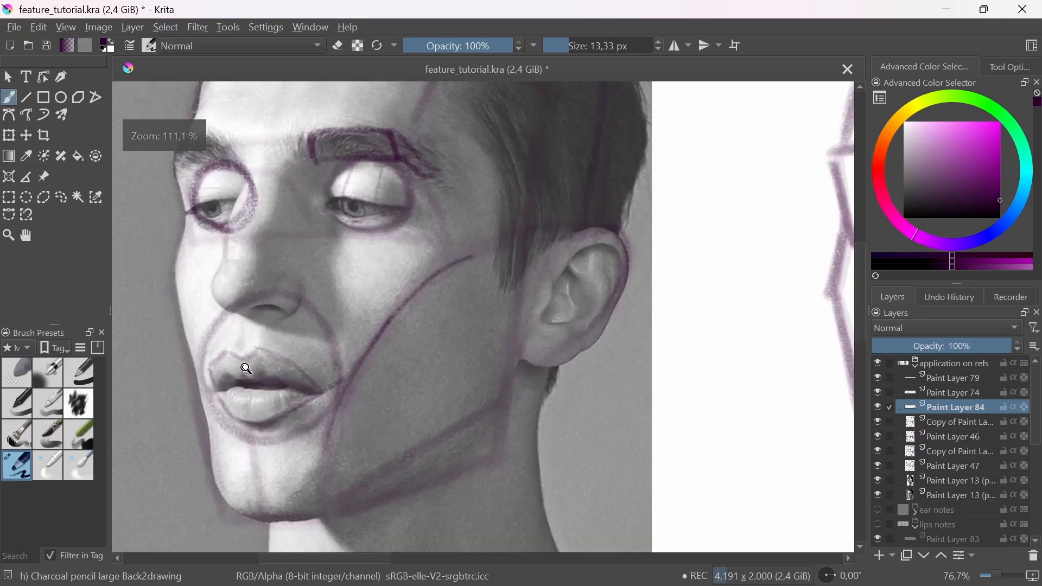
scroll(235, 395, up, 4)
key(bracketleft)
key(bracketleft)
key(bracketleft)
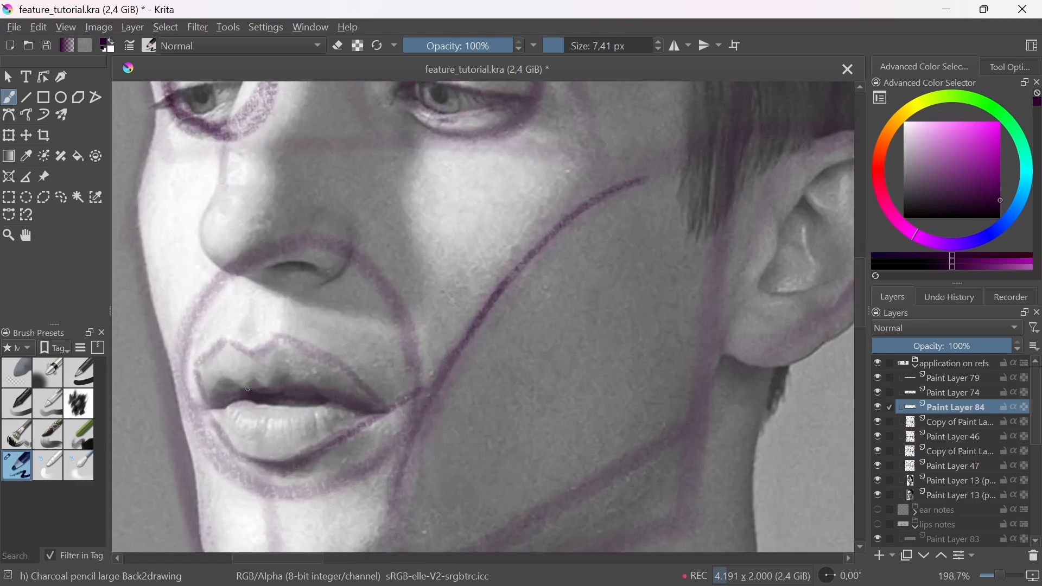
mouse_move(247, 389)
mouse_down()
mouse_move(218, 348)
mouse_move(235, 380)
mouse_move(203, 377)
mouse_move(256, 345)
mouse_up()
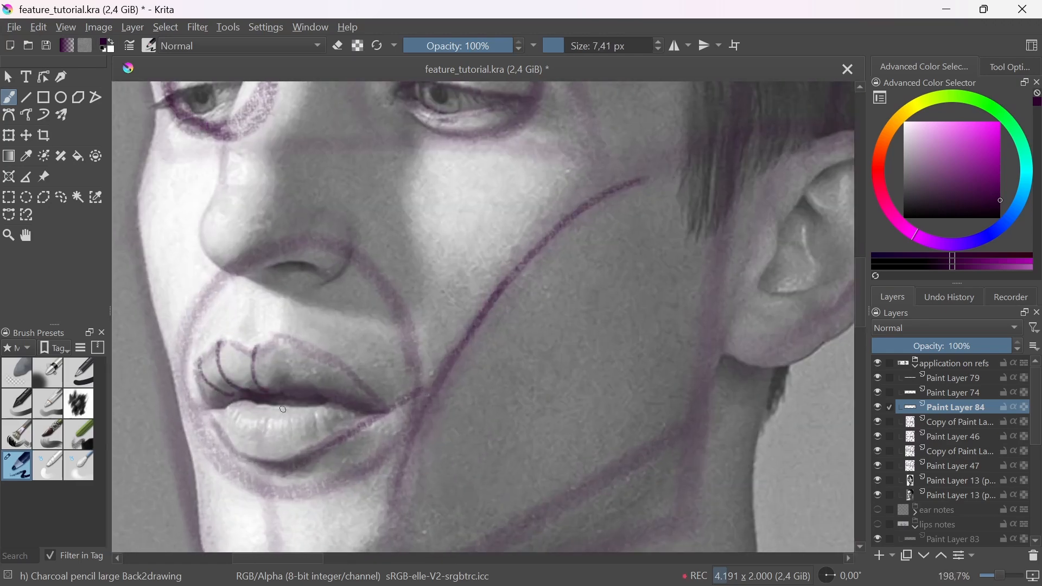
mouse_move(269, 395)
mouse_down()
mouse_move(309, 352)
mouse_move(334, 364)
mouse_up()
drag(311, 400, 354, 380)
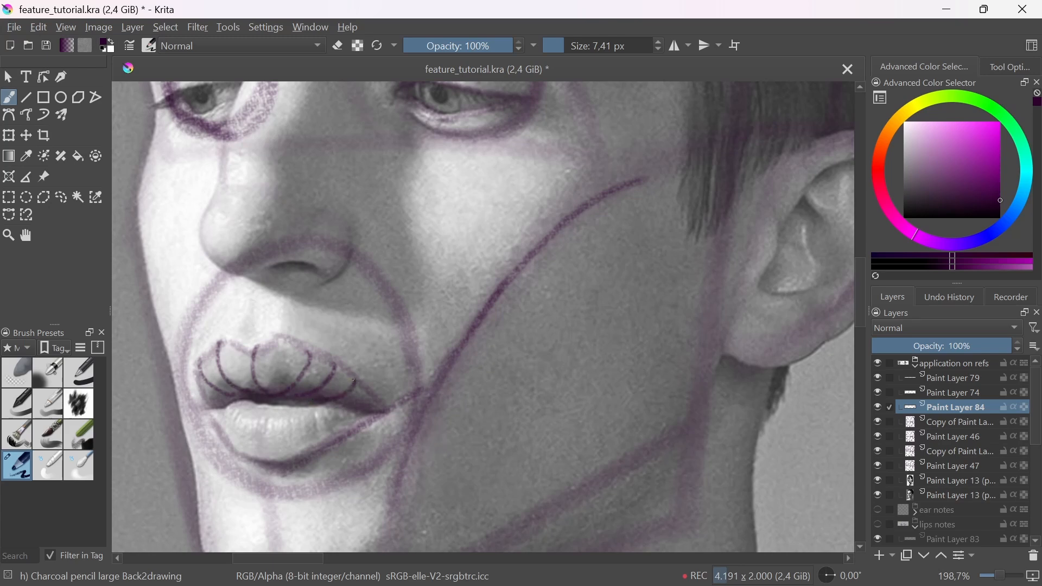
mouse_move(260, 349)
mouse_down()
mouse_move(279, 336)
mouse_move(268, 381)
mouse_move(218, 343)
mouse_move(195, 373)
mouse_up()
drag(281, 339, 365, 389)
key(ctrl+z)
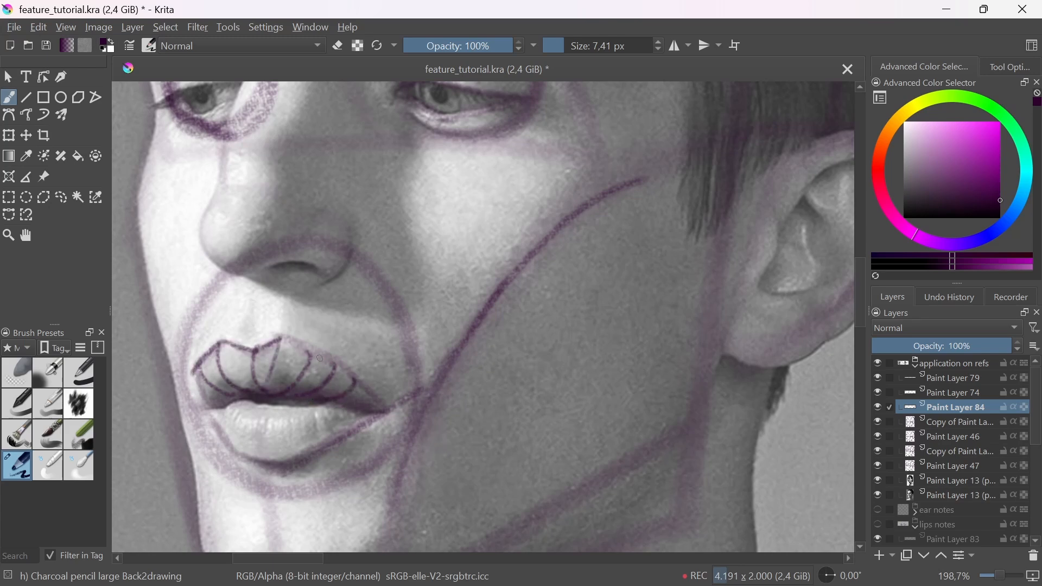
drag(281, 340, 376, 398)
Step: Draw cross-contour lines around the lower lip form on the man's photo
mouse_move(241, 413)
mouse_down()
mouse_move(237, 453)
mouse_move(258, 416)
mouse_move(342, 406)
mouse_up()
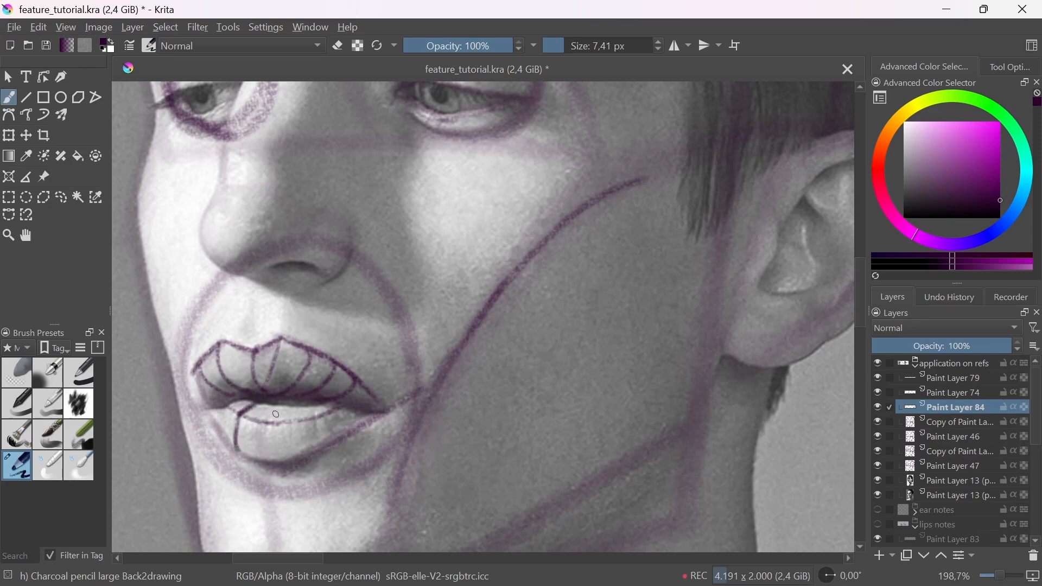
mouse_move(274, 407)
mouse_down()
mouse_move(300, 411)
mouse_move(274, 468)
mouse_up()
drag(308, 406, 316, 458)
mouse_move(226, 407)
mouse_down()
mouse_move(264, 460)
mouse_move(366, 423)
mouse_up()
mouse_move(387, 376)
mouse_down()
mouse_move(372, 449)
mouse_move(378, 505)
mouse_up()
drag(554, 449, 430, 453)
drag(507, 429, 520, 375)
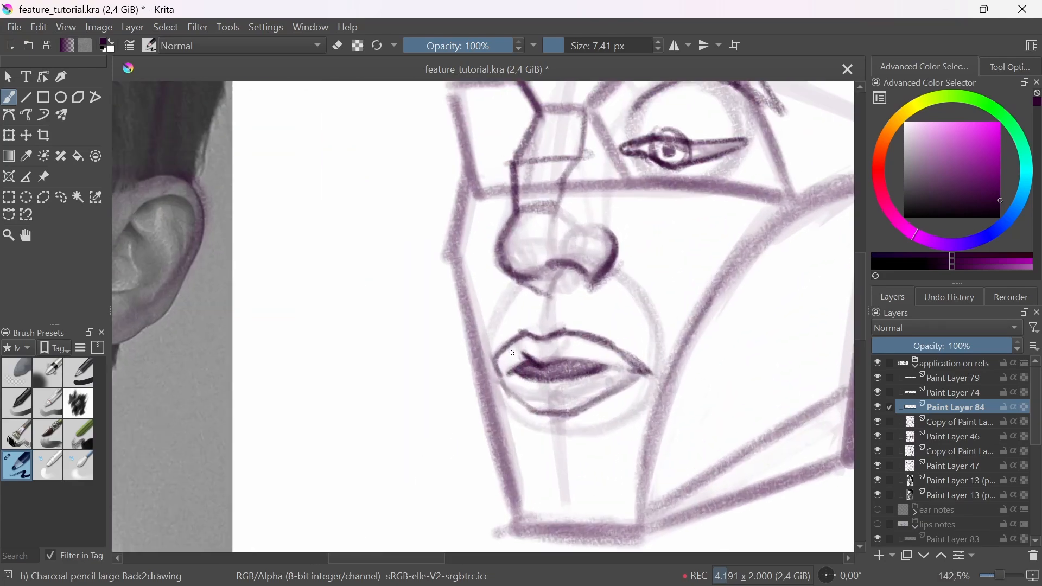
mouse_move(595, 371)
mouse_down()
mouse_move(586, 381)
mouse_move(597, 391)
mouse_up()
drag(463, 415, 559, 413)
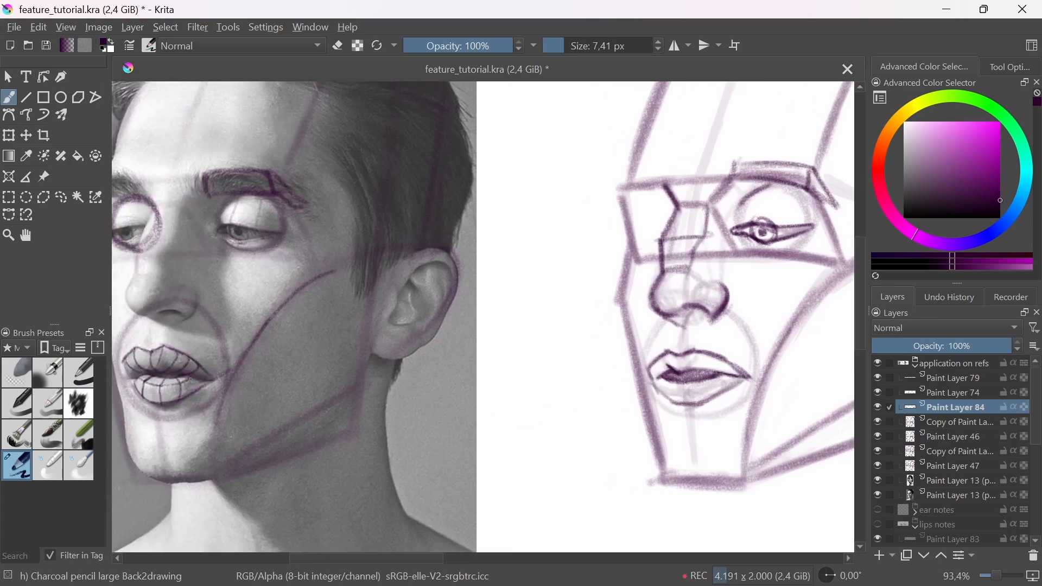
drag(729, 390, 694, 394)
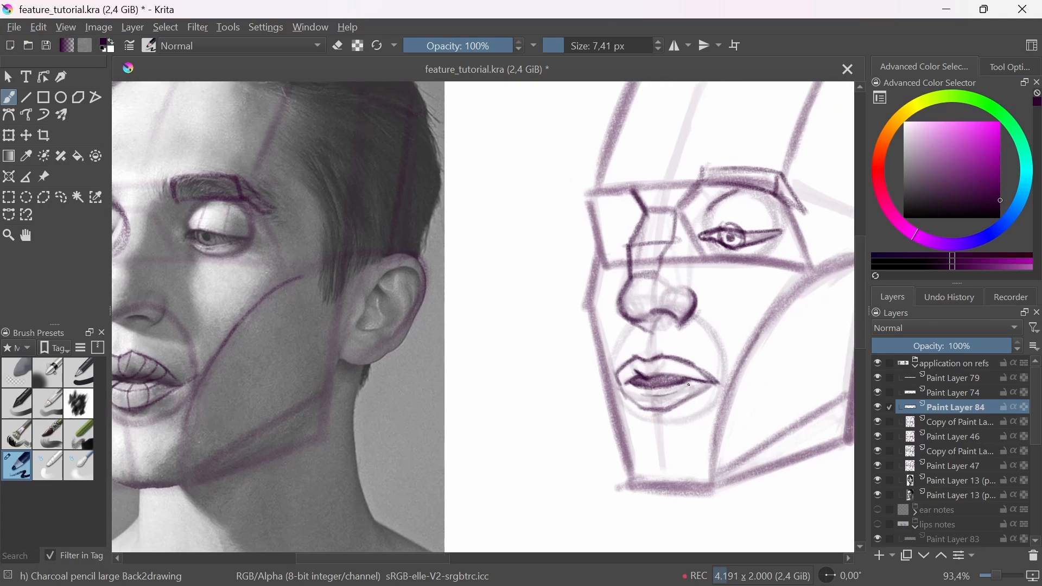
scroll(643, 401, down, 3)
scroll(645, 408, up, 4)
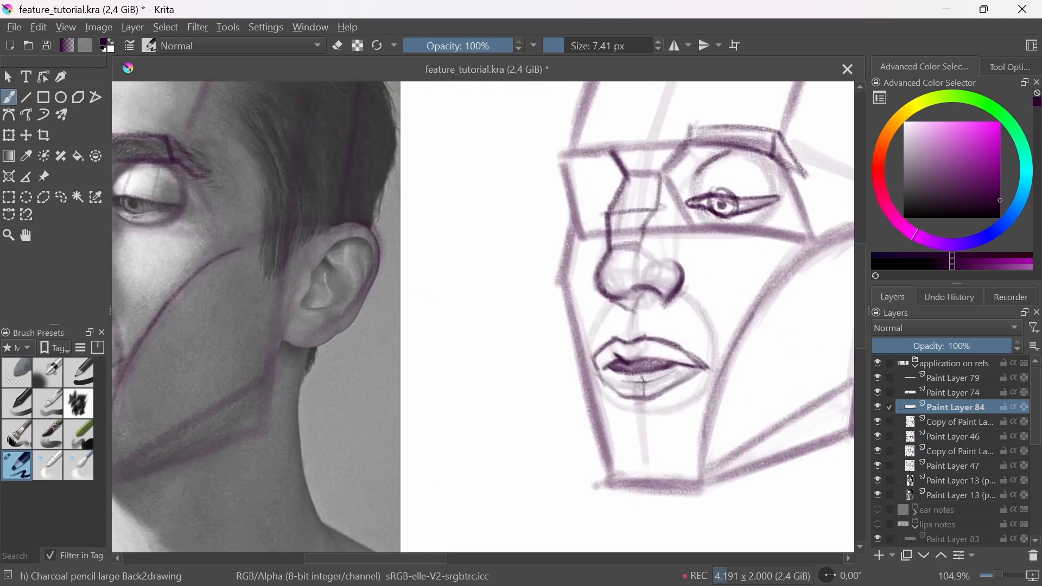
key(ctrl+z)
key(ctrl+z)
key(ctrl+z)
key(ctrl+z)
Step: Set the brush size to 17,58 px and draw the mouth oval on the woman's photo from the nose base toward the chin
mouse_move(663, 361)
mouse_down()
mouse_move(691, 407)
mouse_move(581, 449)
mouse_move(562, 397)
mouse_up()
drag(515, 424, 540, 421)
mouse_move(494, 378)
mouse_down()
mouse_move(529, 370)
mouse_move(583, 380)
mouse_move(570, 372)
mouse_move(575, 391)
mouse_move(612, 416)
mouse_up()
key(e)
key(e)
mouse_move(611, 417)
mouse_down()
mouse_move(590, 465)
mouse_move(465, 470)
mouse_up()
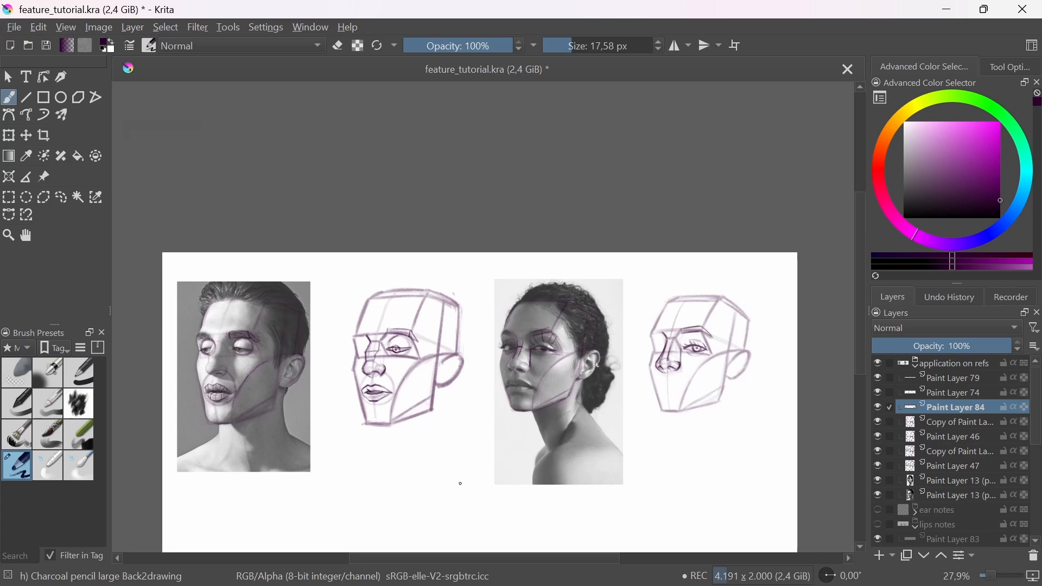
drag(682, 438, 579, 411)
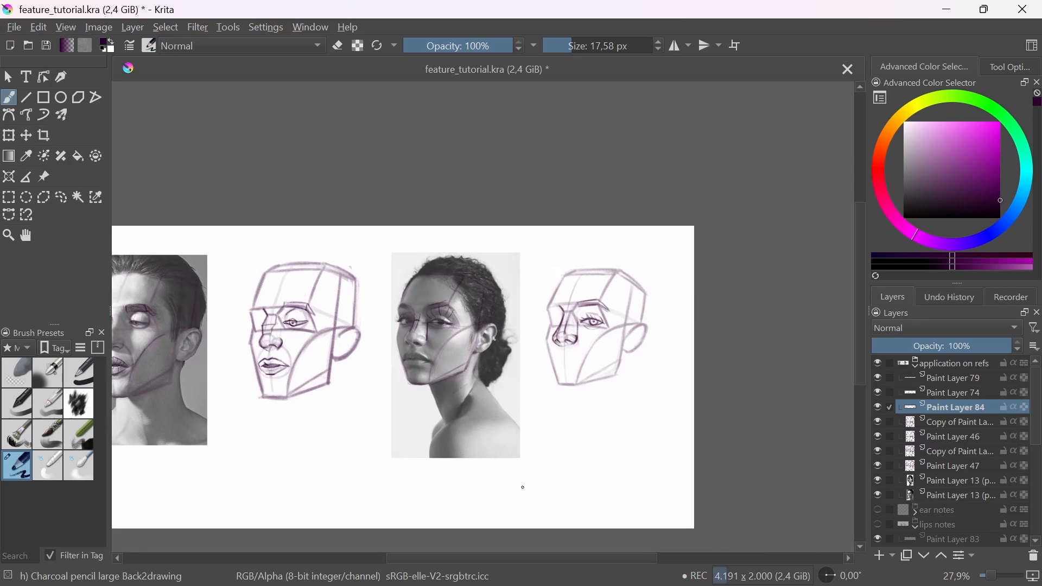
drag(554, 332, 585, 292)
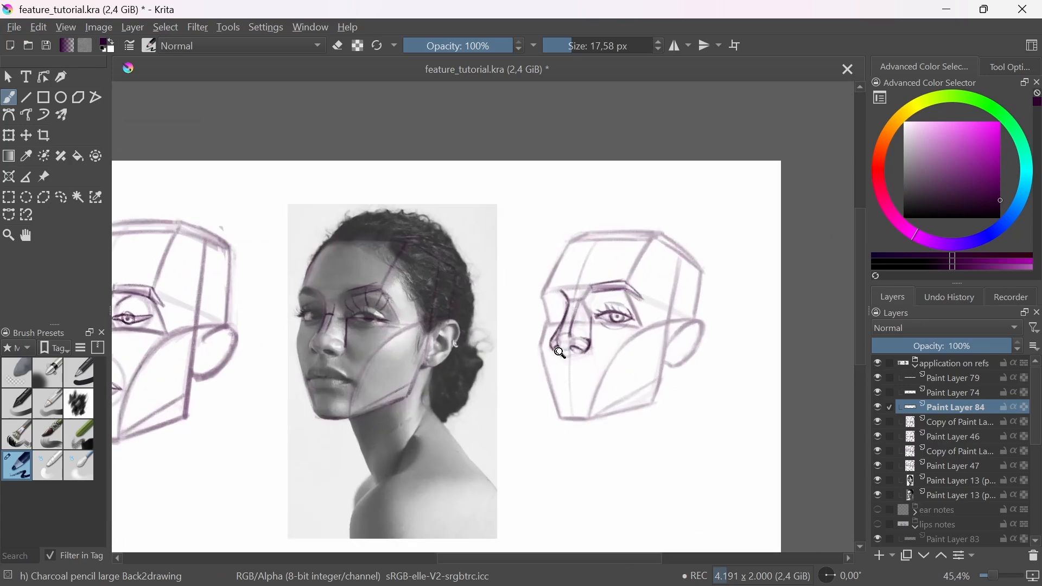
drag(561, 354, 578, 357)
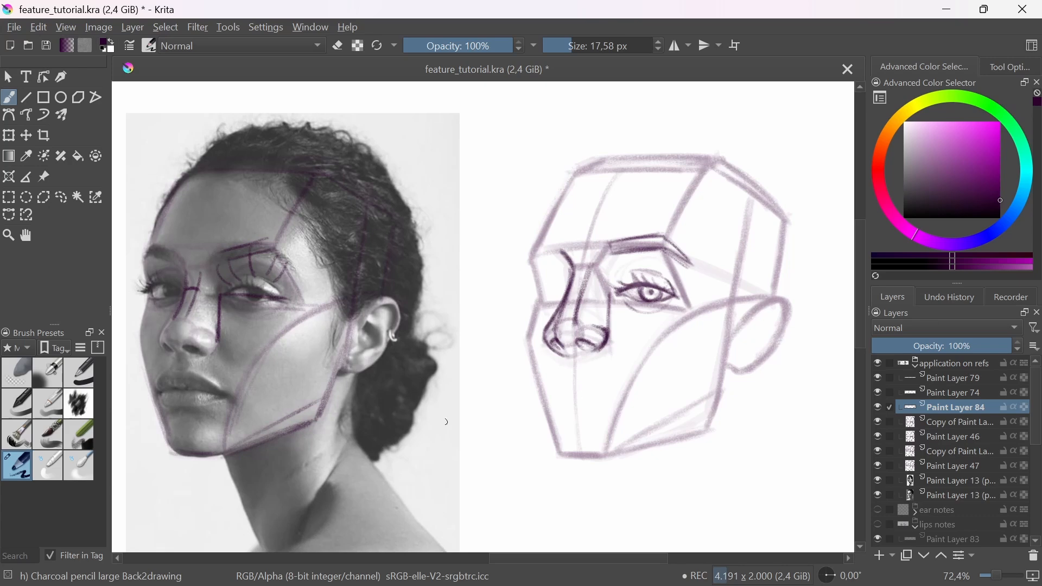
drag(270, 401, 301, 342)
mouse_move(366, 446)
mouse_down()
mouse_move(301, 354)
mouse_move(209, 429)
mouse_move(277, 353)
mouse_move(356, 397)
mouse_move(303, 486)
mouse_move(228, 369)
mouse_move(340, 380)
mouse_move(352, 467)
mouse_move(296, 346)
mouse_move(213, 421)
mouse_move(313, 483)
mouse_move(292, 350)
mouse_move(348, 429)
mouse_up()
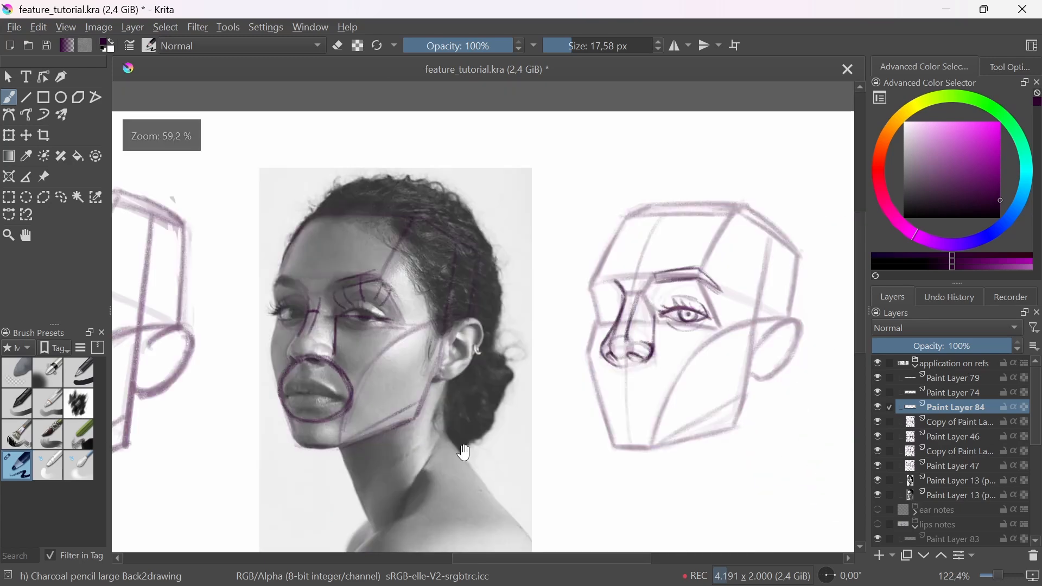
Step: Draw the matching mouth oval below the nose on the woman's construction head
drag(463, 454, 421, 473)
mouse_move(554, 421)
mouse_down()
mouse_move(602, 382)
mouse_move(562, 417)
mouse_move(669, 430)
mouse_move(594, 347)
mouse_move(572, 436)
mouse_move(643, 423)
mouse_up()
scroll(643, 422, up, 5)
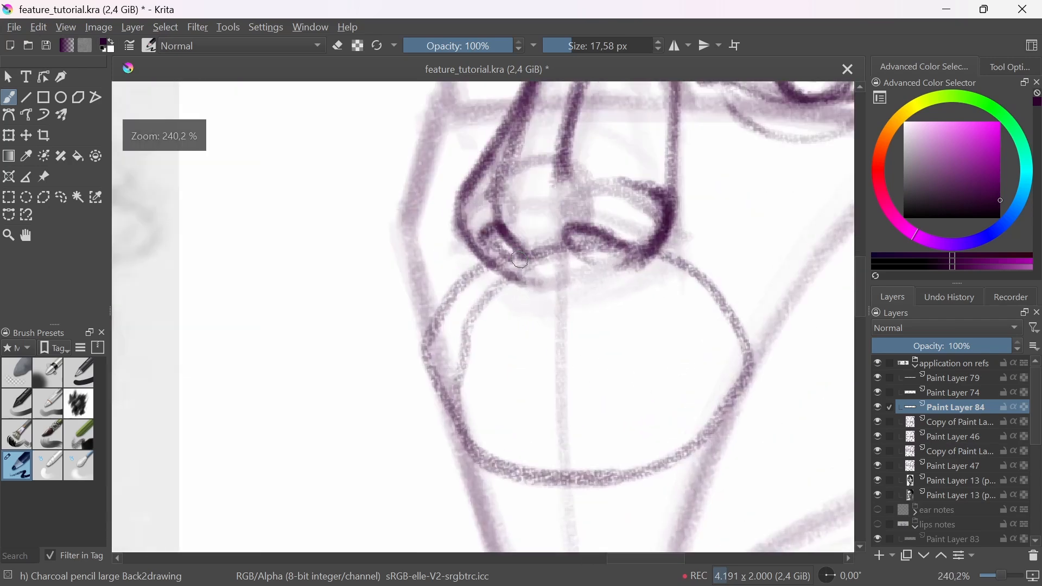
mouse_move(526, 259)
mouse_down()
mouse_move(502, 459)
mouse_move(727, 418)
mouse_move(635, 239)
mouse_move(429, 375)
mouse_move(644, 472)
mouse_move(693, 296)
mouse_up()
scroll(673, 416, down, 7)
drag(673, 416, 668, 426)
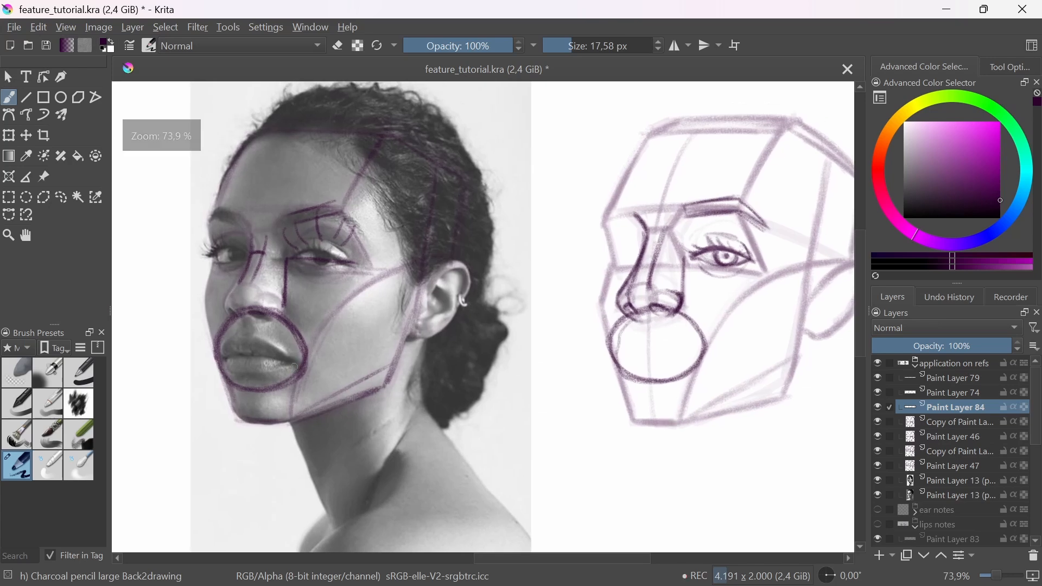
Step: Compare the side and top of the construction head's mouth oval with the woman's photo using temporary straight lines
key(v)
drag(306, 362, 697, 368)
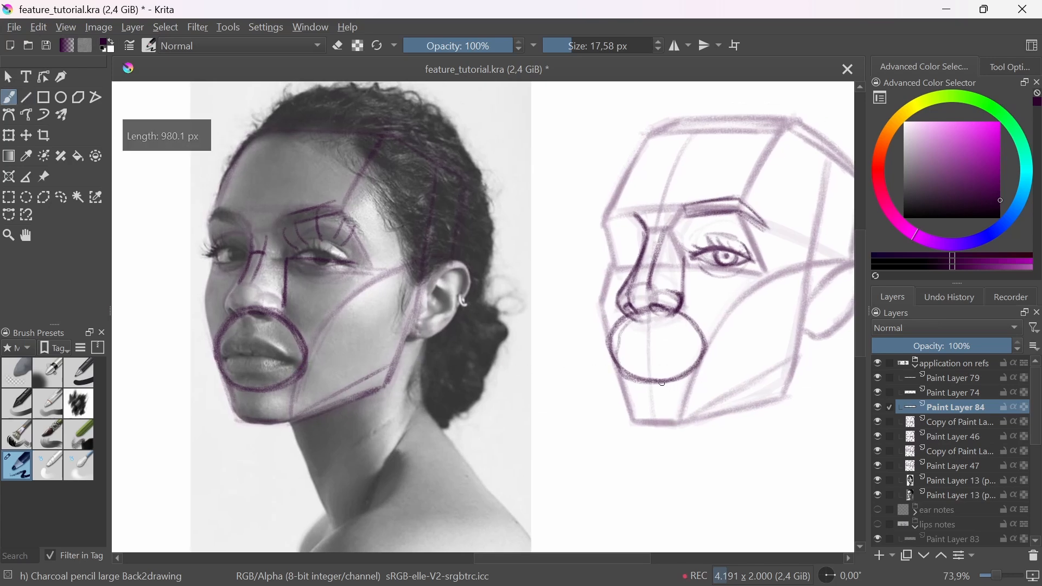
key(v)
drag(643, 320, 233, 320)
key(ctrl+z)
Step: Select the mouth oval on the woman's construction head freehand and stretch it slightly downward with Transform
click(58, 200)
mouse_move(624, 299)
mouse_down()
mouse_move(685, 395)
mouse_move(646, 292)
mouse_up()
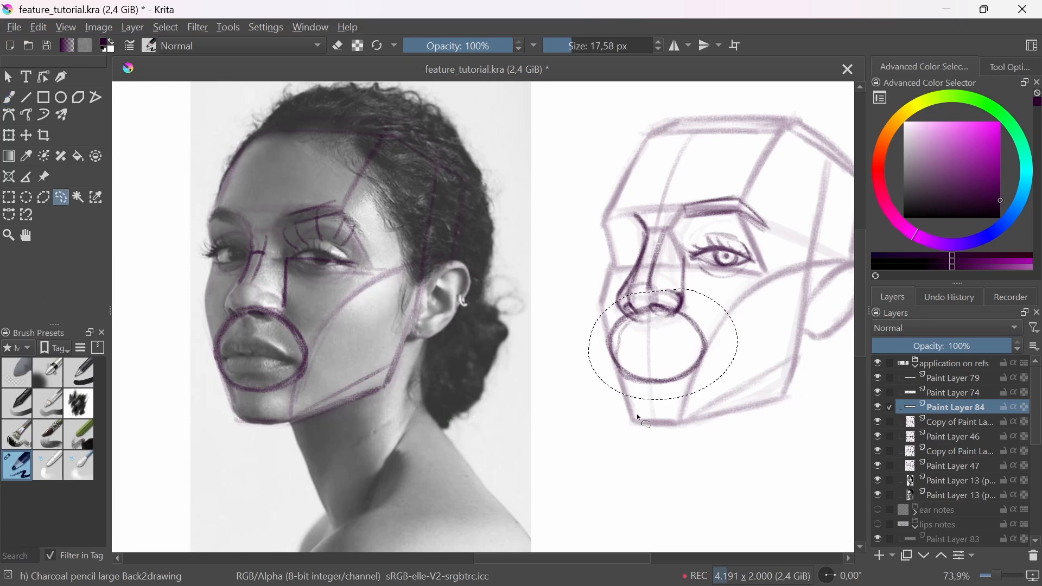
key(t)
drag(693, 389, 697, 396)
key(b)
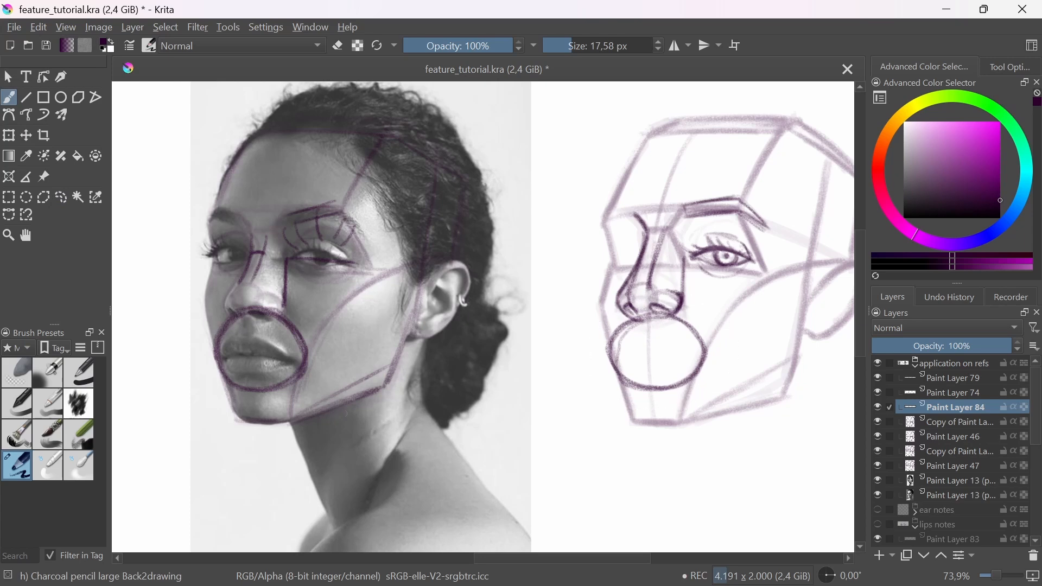
Step: Check the bottom and top heights of the resized mouth oval against the woman's photo with temporary straight lines
key(v)
drag(258, 390, 660, 400)
key(b)
key(ctrl+z)
key(v)
drag(647, 315, 236, 336)
key(b)
Step: Reinforce the mouth oval and draw a curved parting line across it, checking the mouth corners against the woman's photo
mouse_move(650, 313)
mouse_down()
mouse_move(693, 344)
mouse_move(656, 388)
mouse_up()
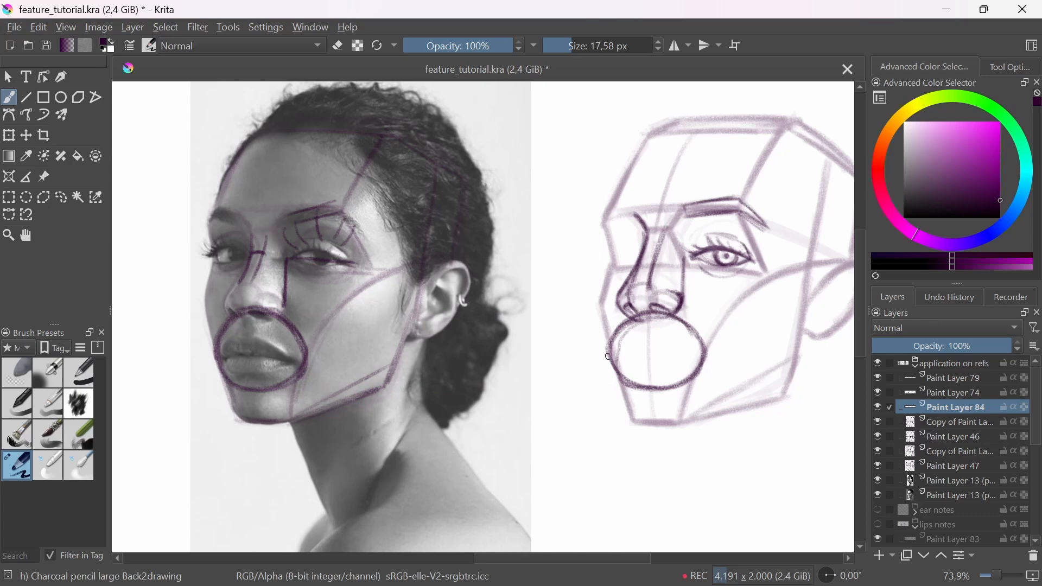
mouse_move(624, 361)
mouse_down()
mouse_move(694, 362)
mouse_move(638, 358)
mouse_move(653, 352)
mouse_move(632, 356)
mouse_move(682, 358)
mouse_move(611, 363)
mouse_move(693, 362)
mouse_move(613, 358)
mouse_up()
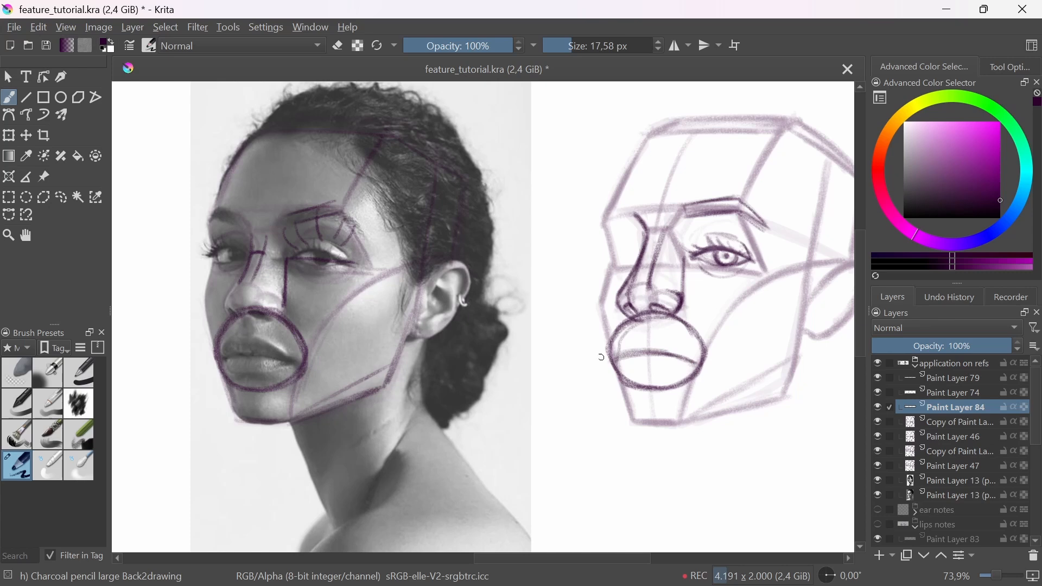
drag(223, 359, 705, 360)
key(ctrl+z)
drag(614, 357, 698, 361)
scroll(614, 354, up, 2)
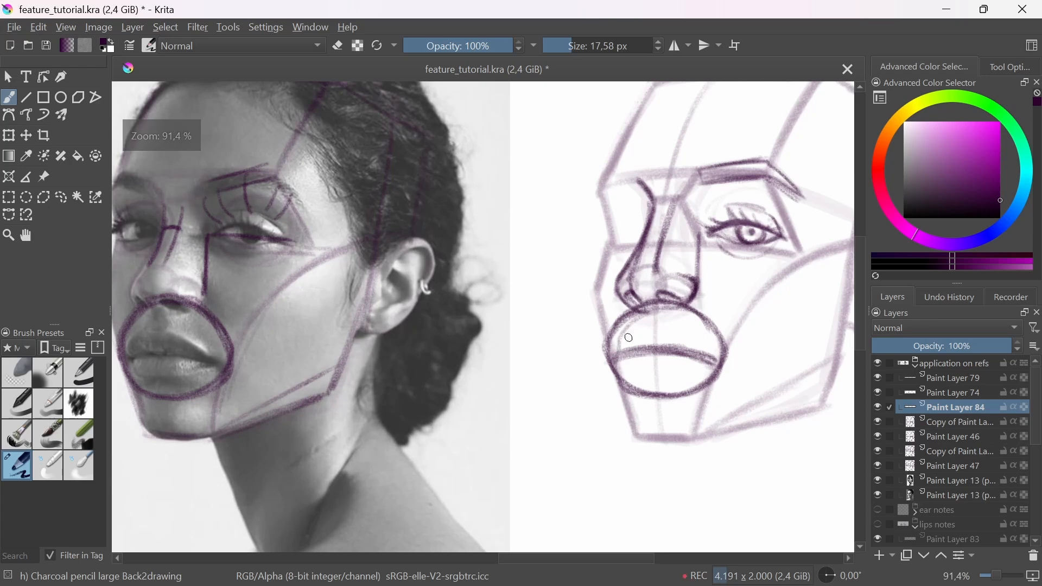
Step: Draw the curved centre line and the peaked upper lip contour inside the mouth oval on the woman's construction head
mouse_move(622, 341)
mouse_down()
mouse_move(620, 374)
mouse_move(667, 365)
mouse_move(667, 391)
mouse_move(647, 368)
mouse_move(656, 390)
mouse_up()
mouse_move(654, 311)
mouse_down()
mouse_move(646, 363)
mouse_move(656, 390)
mouse_up()
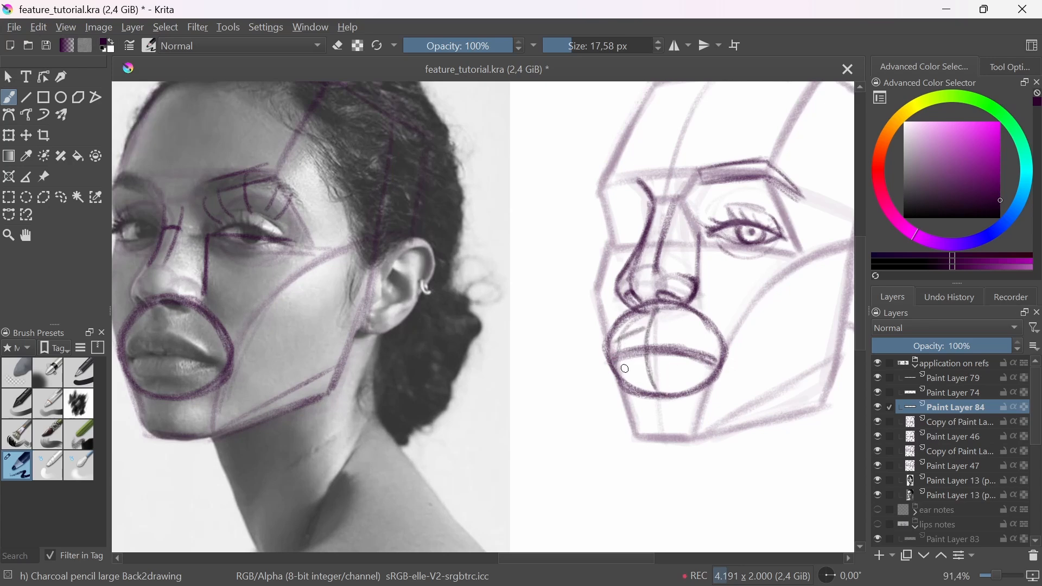
mouse_move(635, 331)
mouse_down()
mouse_move(714, 354)
mouse_move(683, 337)
mouse_up()
drag(683, 336, 712, 353)
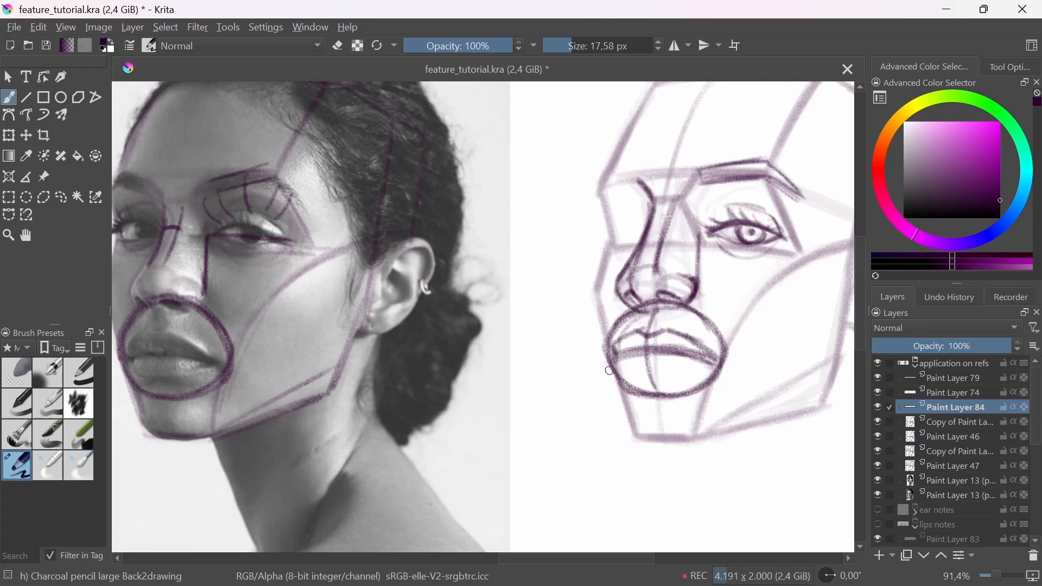
Step: Draw the lower lip contour and sketch the rounded lip forms inside the mouth oval on the woman's construction head
mouse_move(623, 362)
mouse_down()
mouse_move(625, 372)
mouse_move(624, 358)
mouse_move(622, 370)
mouse_move(663, 373)
mouse_move(629, 375)
mouse_move(711, 362)
mouse_move(653, 376)
mouse_up()
scroll(628, 432, down, 3)
scroll(596, 409, up, 2)
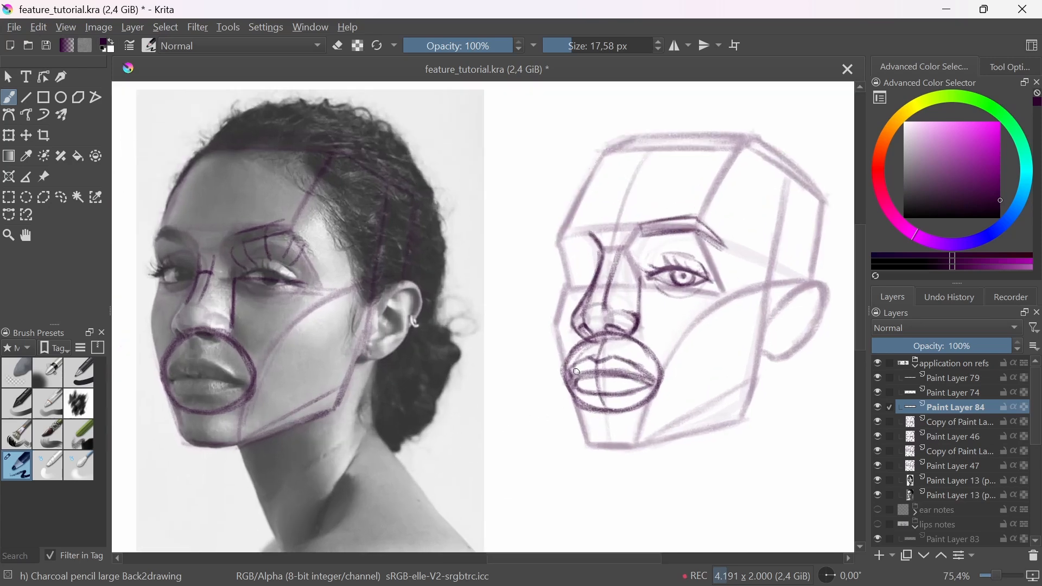
mouse_move(586, 359)
mouse_down()
mouse_move(613, 362)
mouse_move(602, 372)
mouse_move(616, 362)
mouse_move(580, 381)
mouse_move(630, 383)
mouse_move(601, 388)
mouse_up()
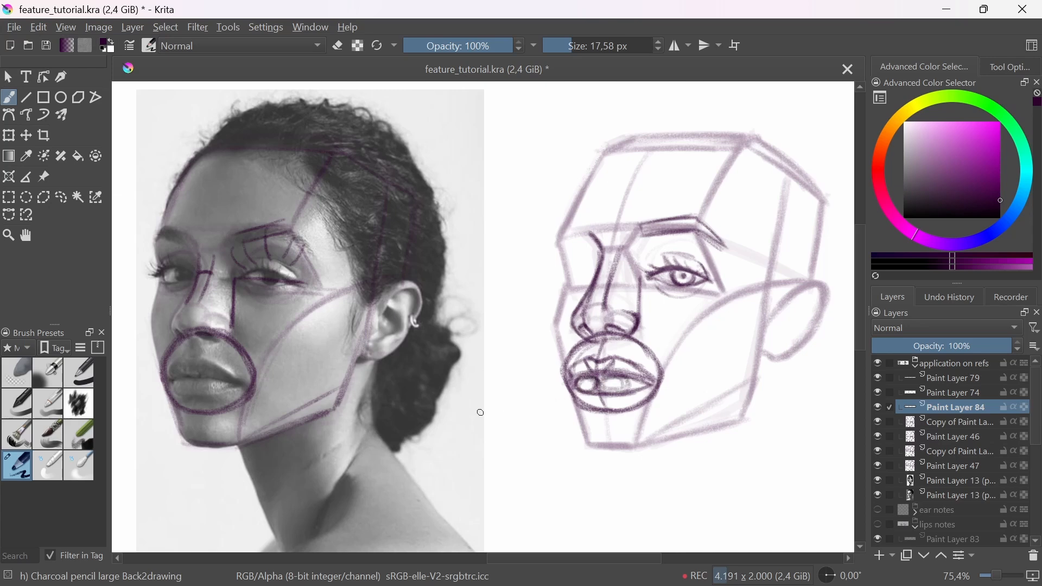
Step: Check the lower lip and lip line heights on the woman's construction head against her photo with temporary straight lines
key(v)
drag(187, 395, 633, 407)
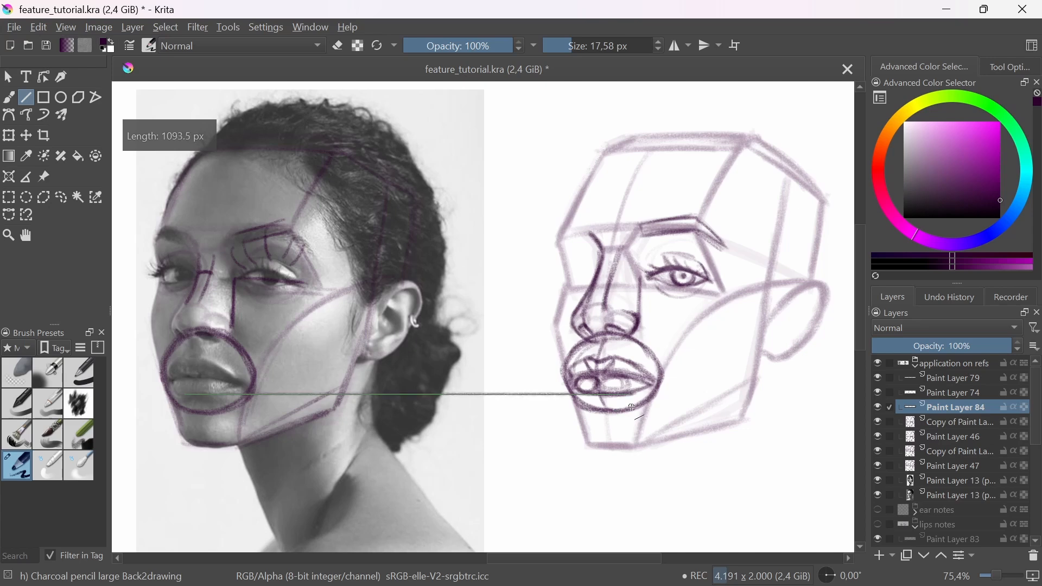
key(ctrl+z)
key(v)
drag(592, 358, 177, 369)
key(ctrl+z)
Step: Fade the mouth oval and lip construction on the woman's construction head with the soft eraser
mouse_move(572, 366)
mouse_down()
mouse_move(583, 357)
mouse_move(574, 376)
mouse_up()
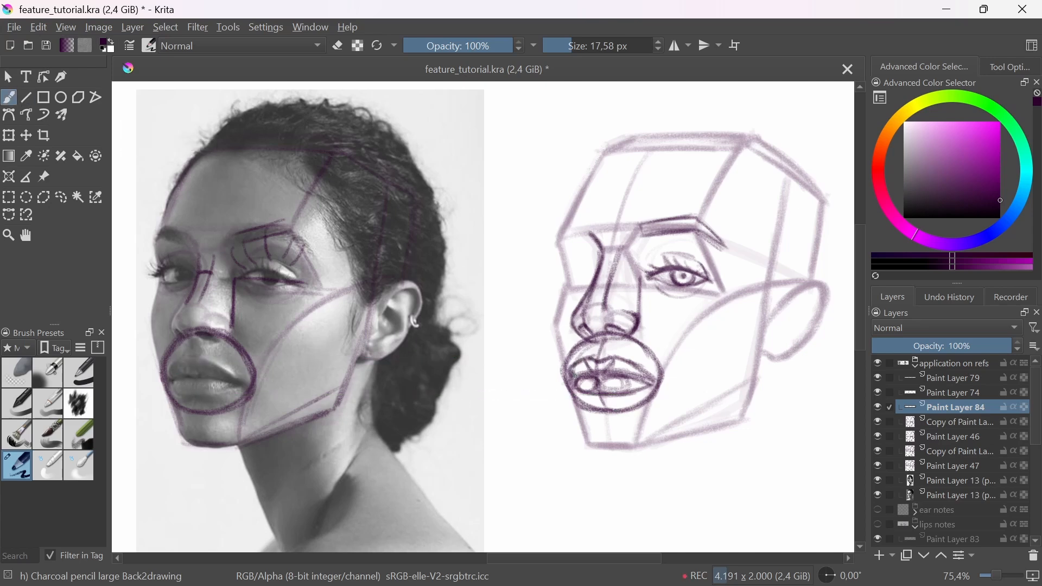
click(21, 383)
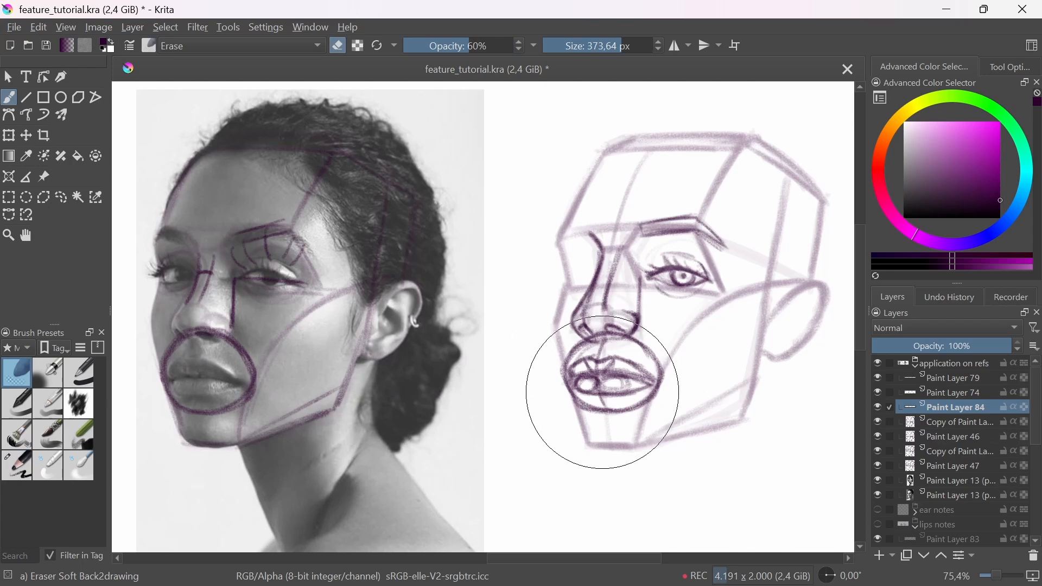
mouse_move(616, 390)
mouse_down()
mouse_move(604, 370)
mouse_move(604, 381)
mouse_up()
Step: Redraw the parting line, peaked upper lip and lower lip contour over the faded construction with the large charcoal pencil
click(24, 473)
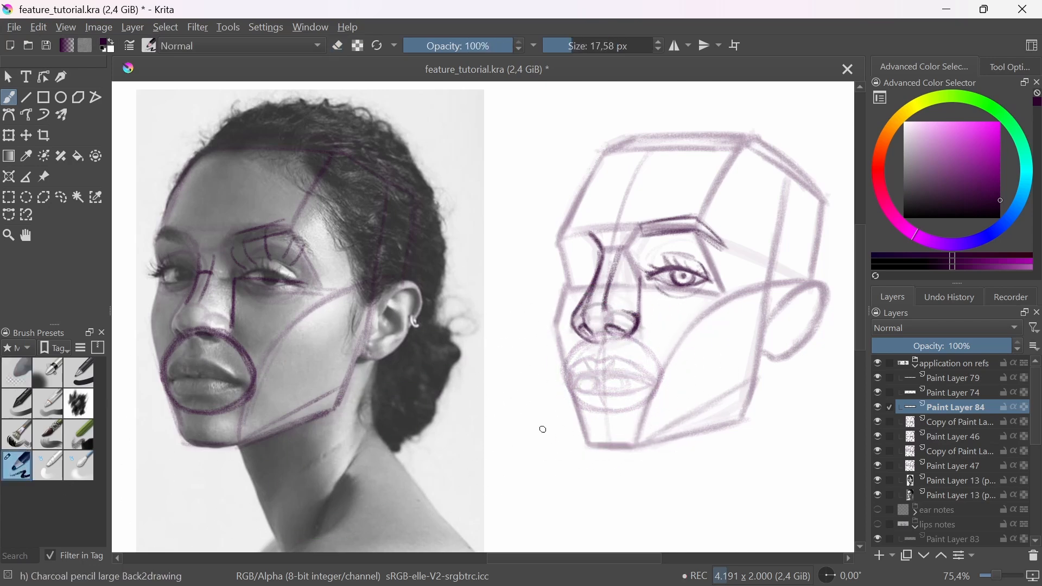
scroll(586, 393, up, 2)
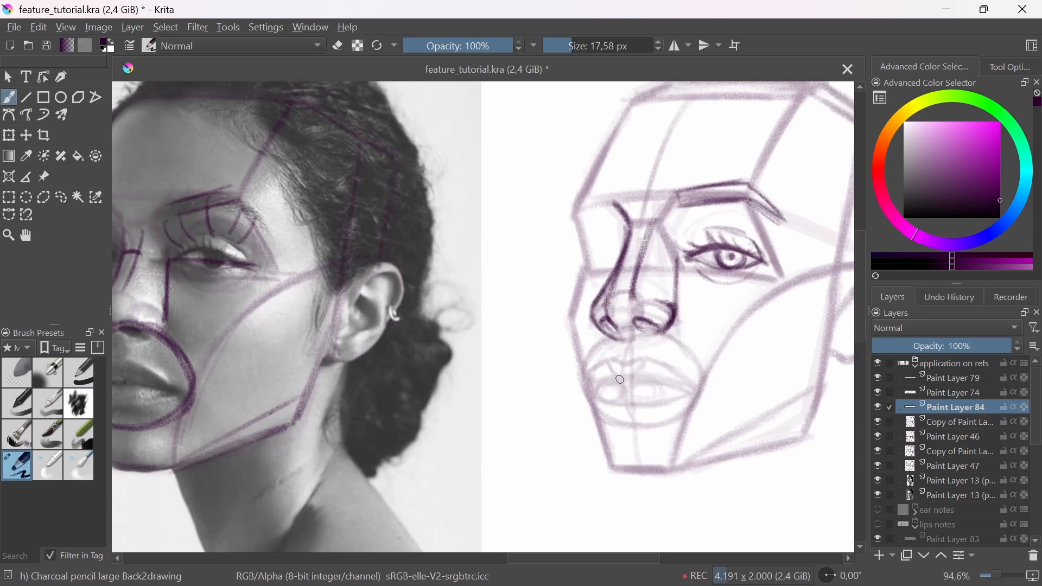
drag(622, 380, 677, 386)
mouse_move(611, 358)
mouse_down()
mouse_move(642, 361)
mouse_move(595, 368)
mouse_move(687, 380)
mouse_up()
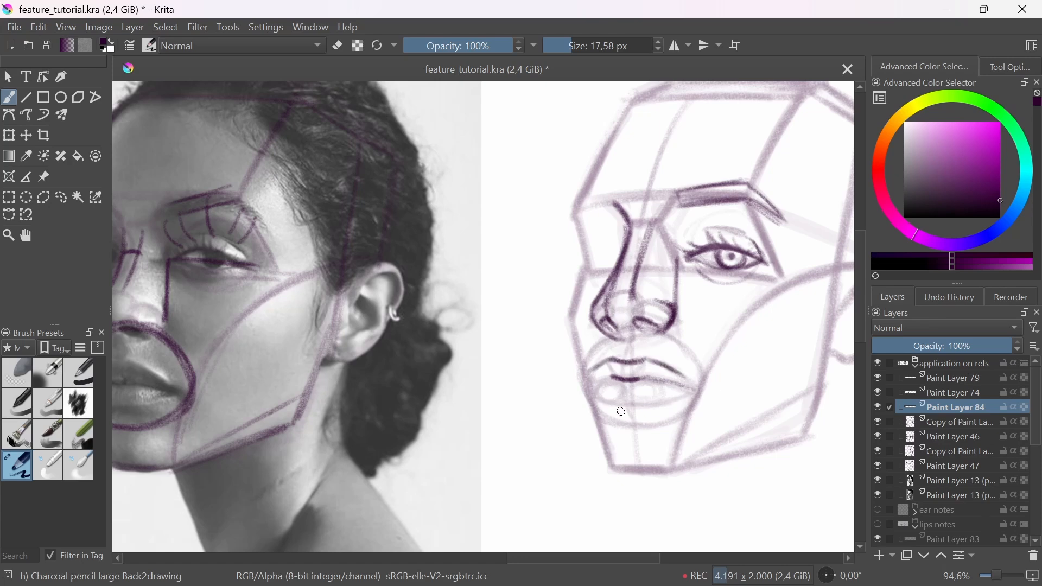
mouse_move(605, 404)
mouse_down()
mouse_move(654, 406)
mouse_move(682, 388)
mouse_up()
mouse_move(592, 394)
mouse_down()
mouse_move(617, 376)
mouse_move(673, 383)
mouse_move(635, 421)
mouse_move(567, 460)
mouse_up()
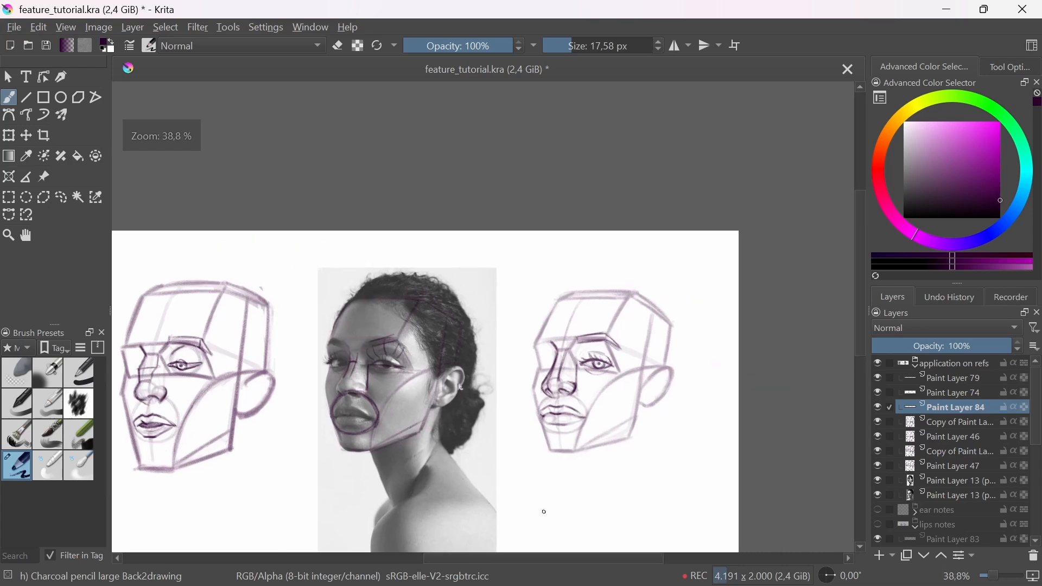
Step: Refine the redrawn lips on the woman's construction head, reinforcing the contours and mouth corner and erasing stray marks
drag(551, 423, 591, 393)
mouse_move(531, 419)
mouse_down()
mouse_move(565, 380)
mouse_move(540, 409)
mouse_move(580, 392)
mouse_move(602, 398)
mouse_up()
key(e)
key(e)
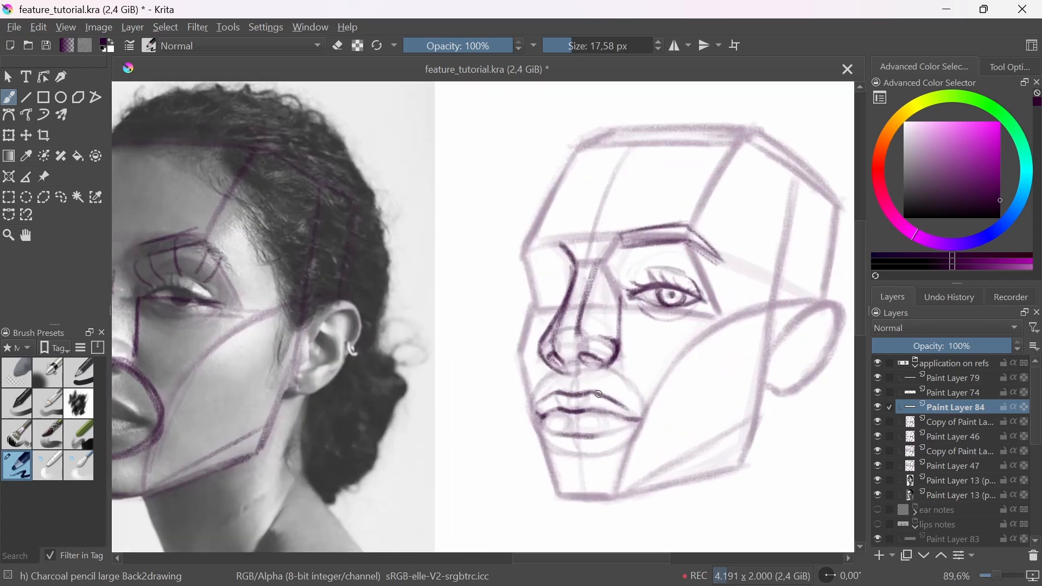
key(e)
drag(586, 435, 589, 434)
key(e)
drag(604, 380, 575, 482)
mouse_move(601, 460)
mouse_down()
mouse_move(565, 491)
mouse_move(525, 411)
mouse_up()
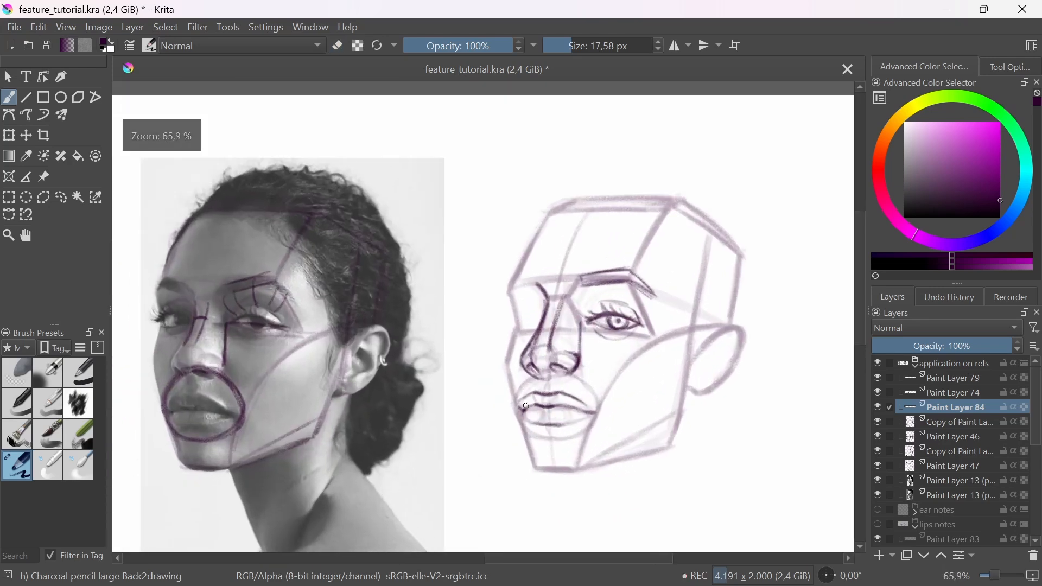
drag(533, 514, 547, 437)
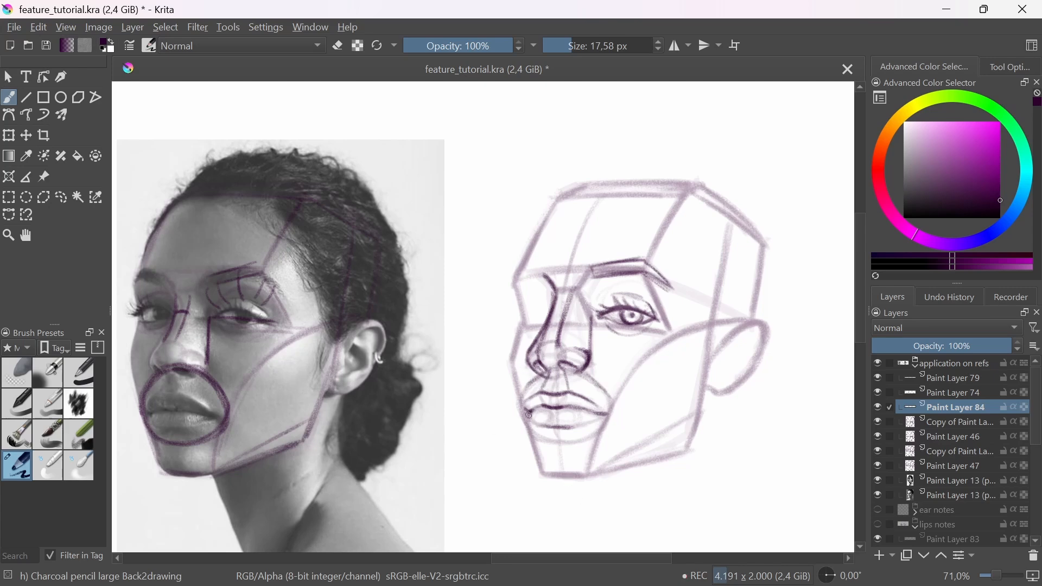
Step: Soften the remaining construction lines around the woman's nose and mouth with the soft eraser
click(17, 379)
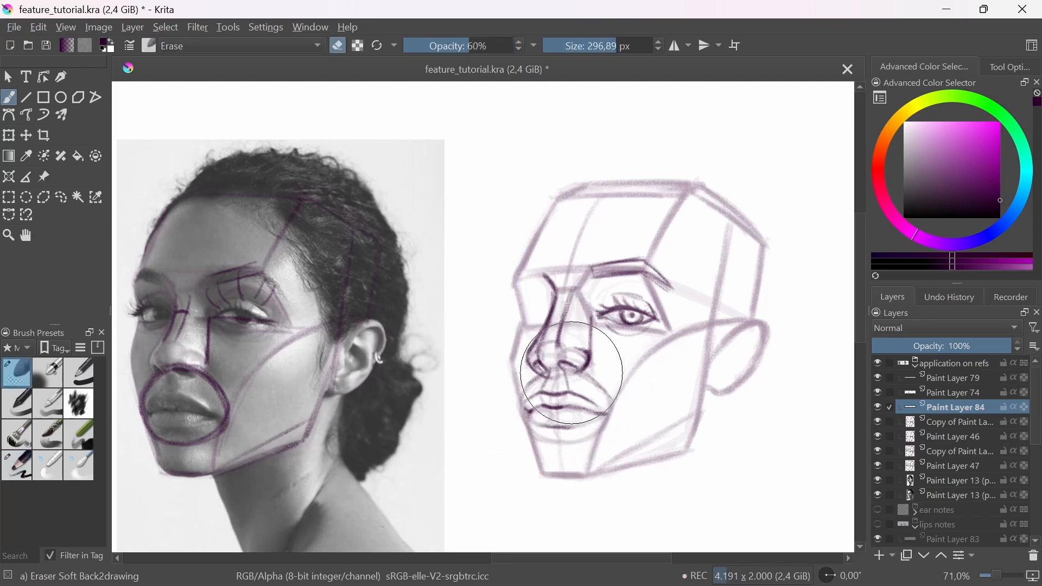
mouse_move(588, 360)
mouse_down()
mouse_move(533, 379)
mouse_move(587, 375)
mouse_move(554, 372)
mouse_up()
ctrl+scroll(570, 477, down, 3)
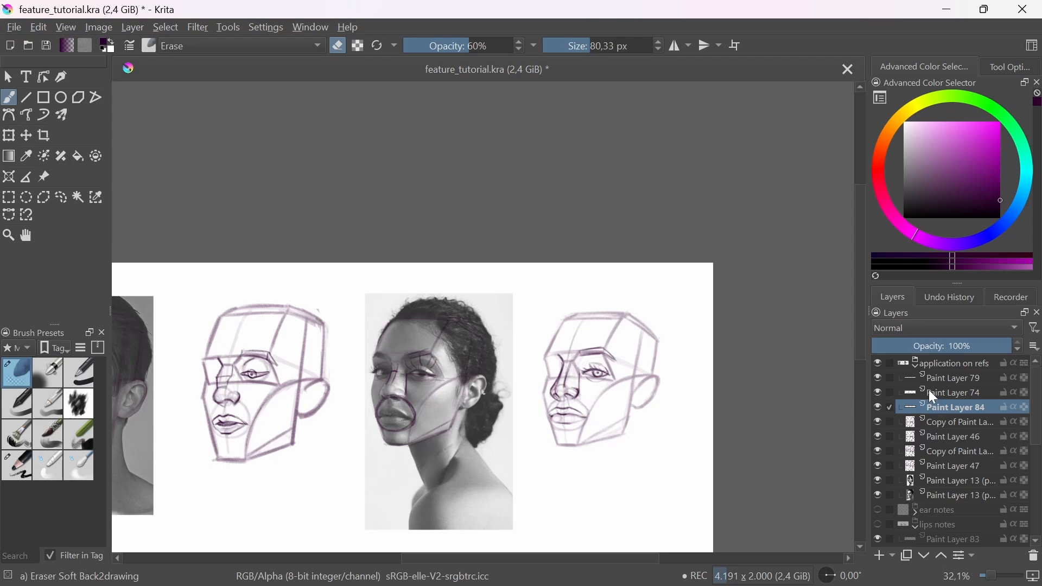
Step: Collapse the lips notes group and hide Paint Layers 79, 74 and 84 inside the application on refs group
click(919, 363)
click(915, 367)
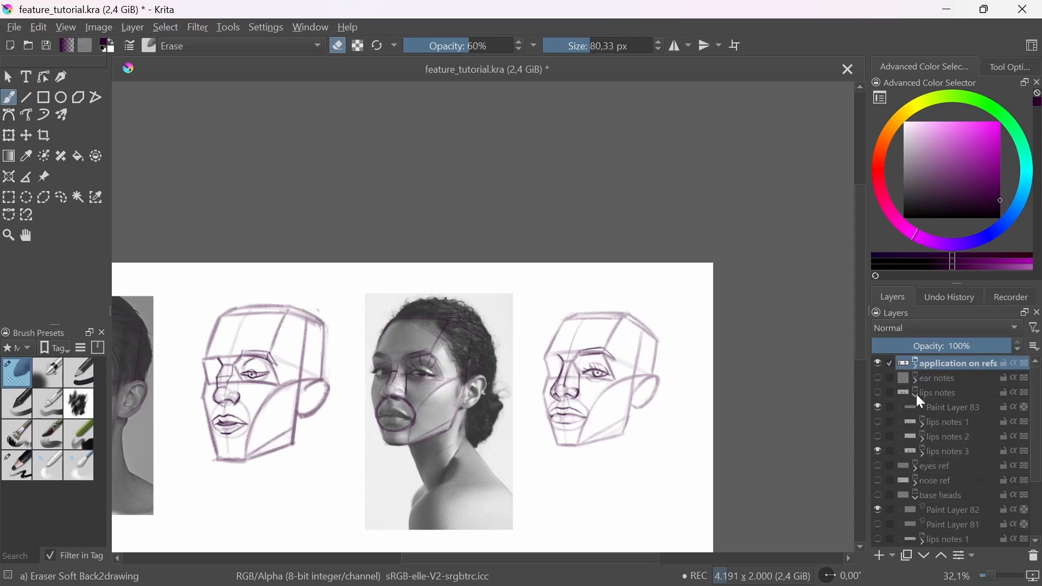
click(915, 395)
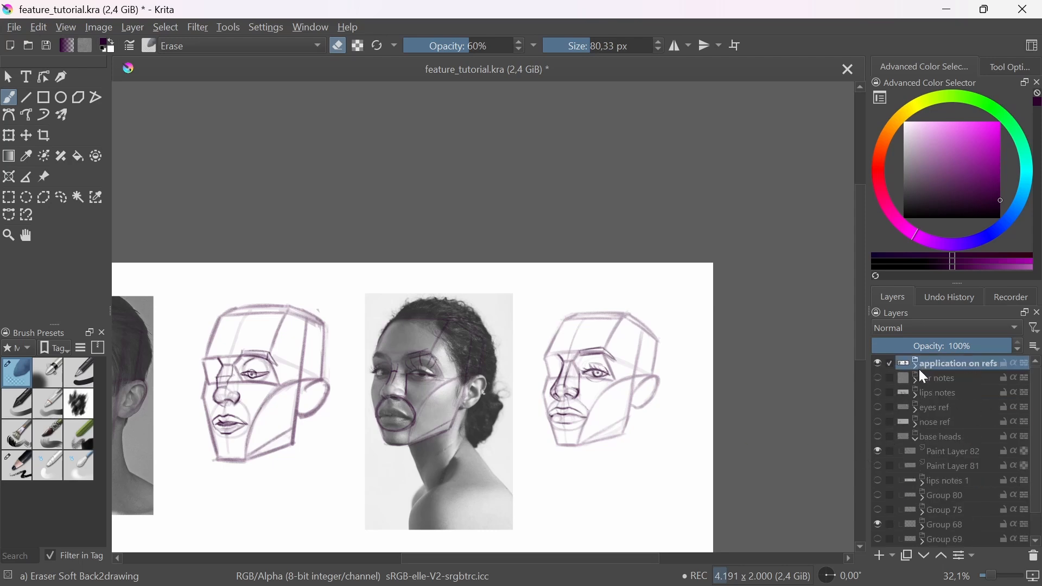
click(917, 366)
click(878, 378)
click(878, 392)
click(878, 406)
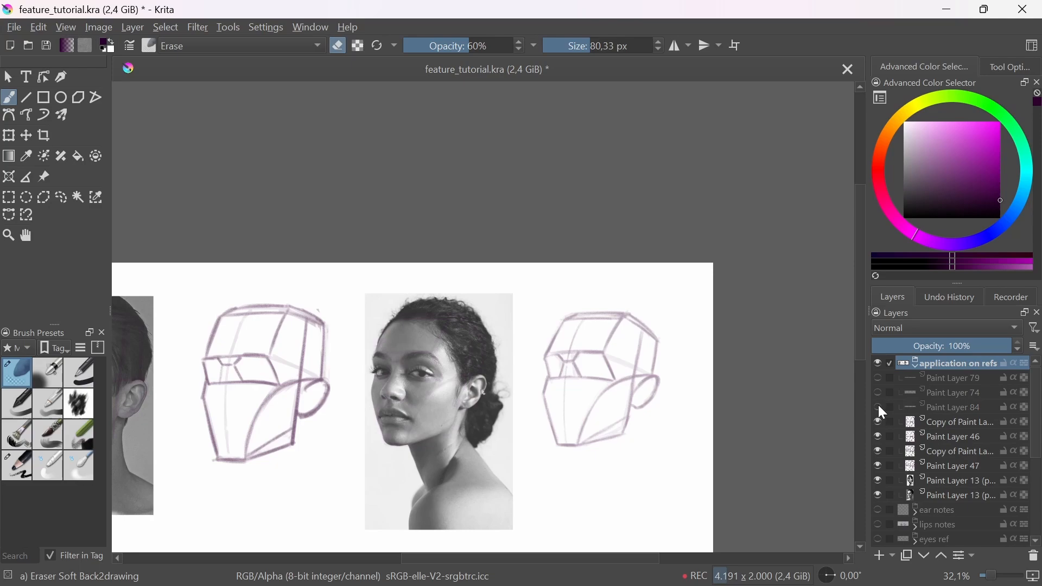
click(917, 367)
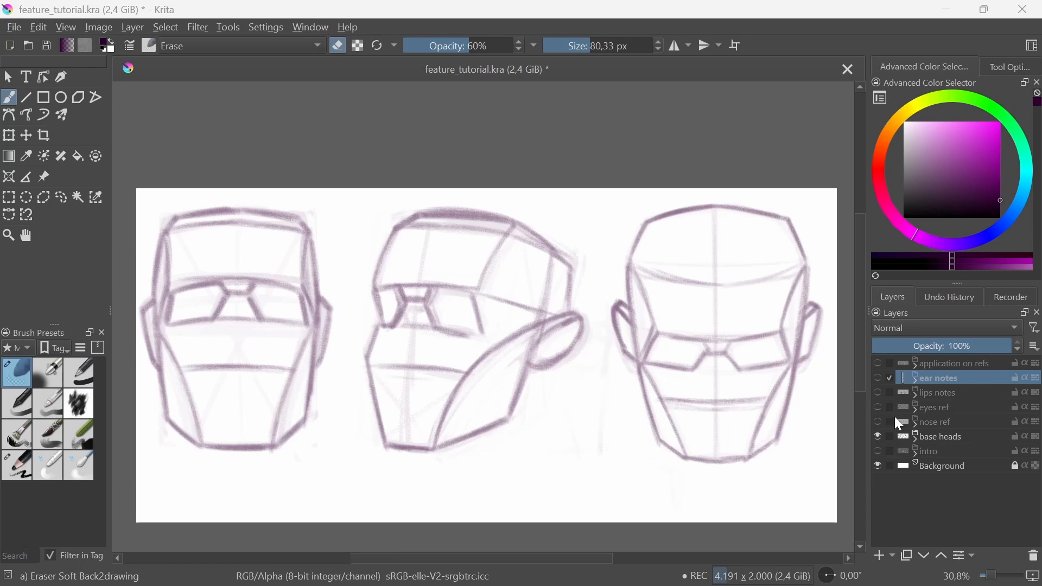
Step: Show the ear notes group and hide the base heads group so only the ear sketches are displayed
click(878, 379)
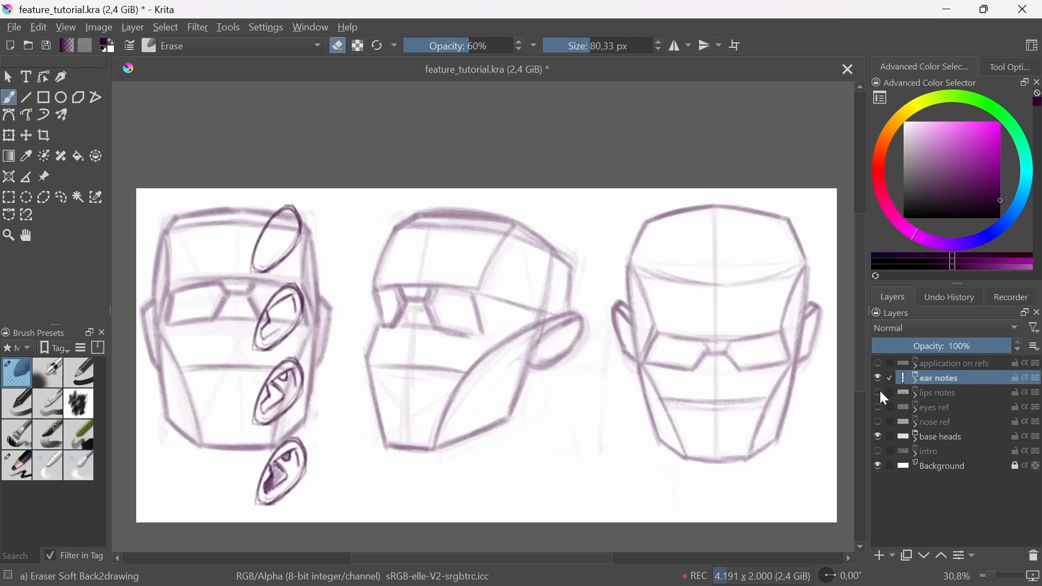
click(880, 437)
drag(537, 509, 565, 460)
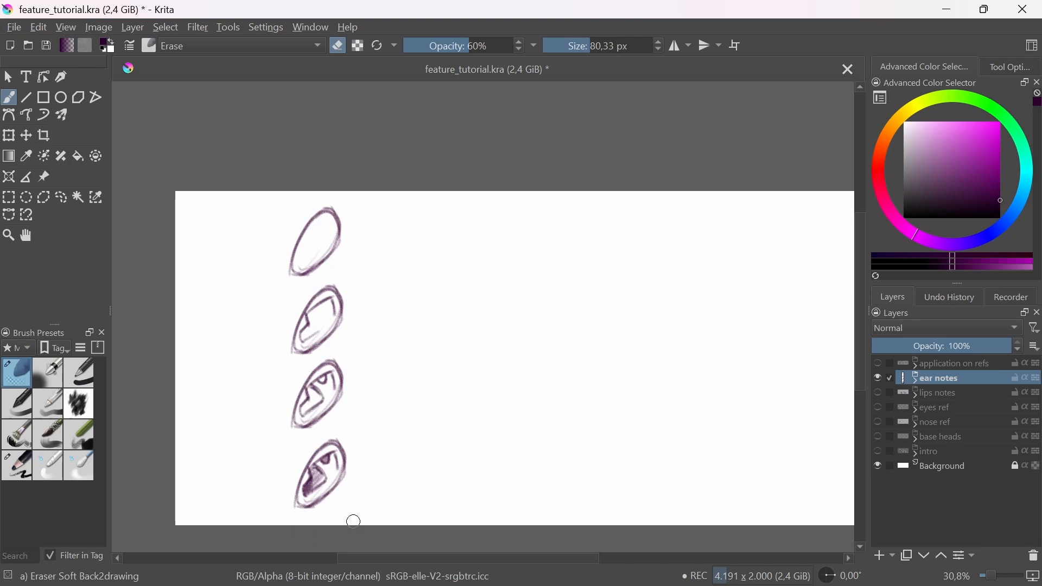
Step: Put the ear steps group in the base heads group and move the ear studies between the first two heads
click(61, 197)
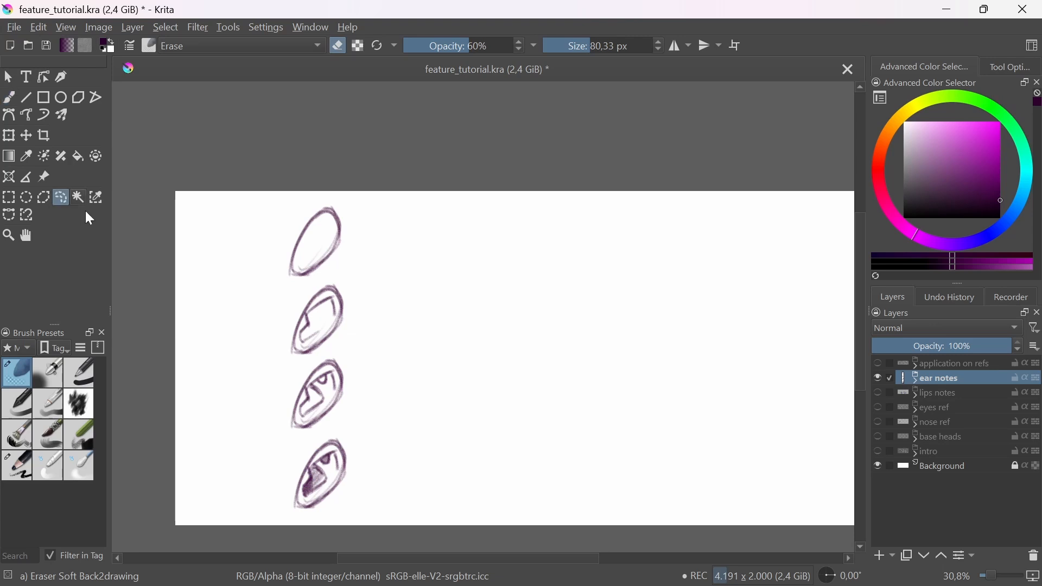
click(917, 381)
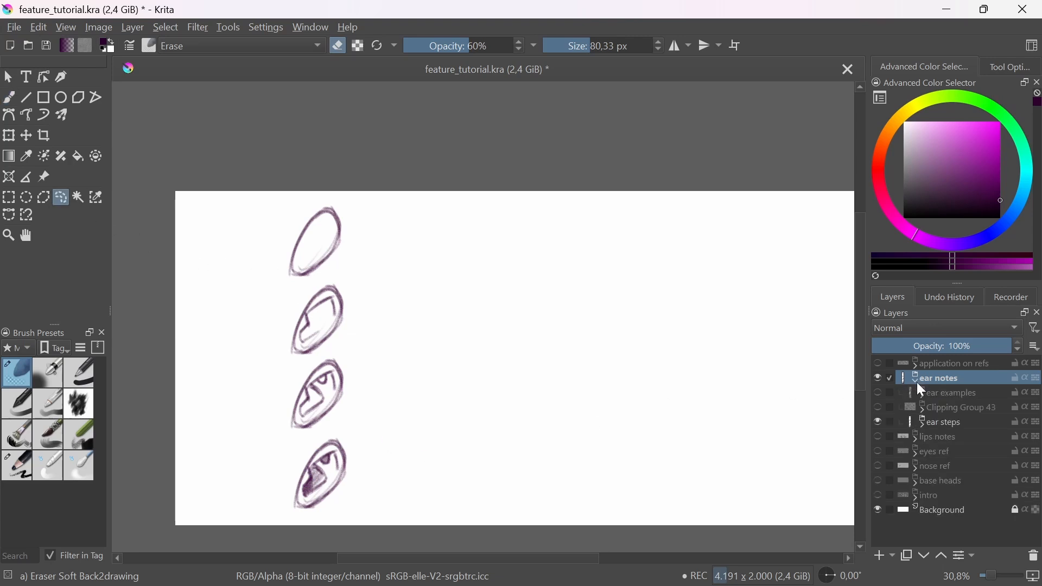
click(954, 425)
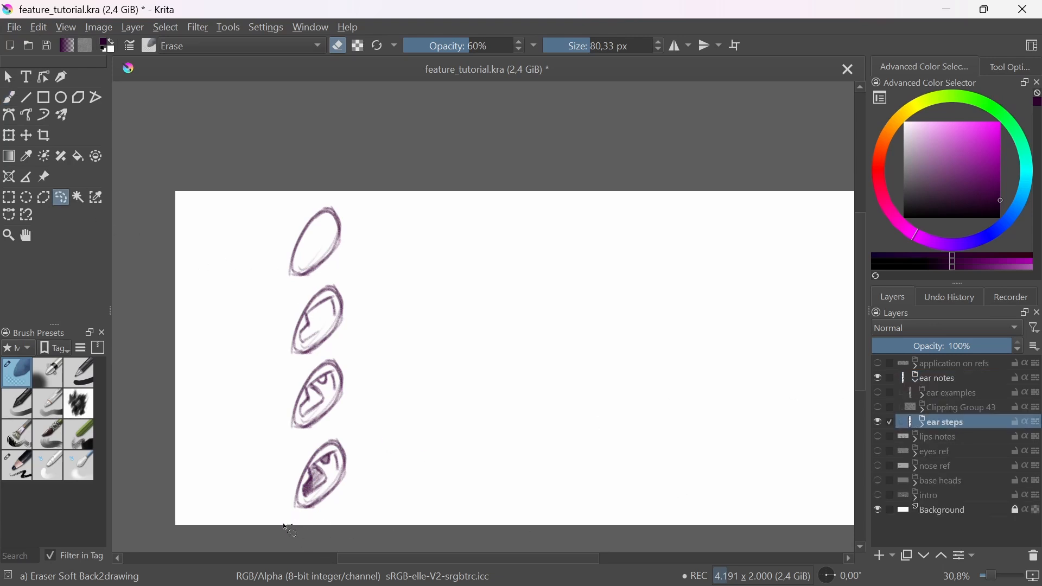
mouse_move(285, 525)
mouse_down()
mouse_move(400, 249)
mouse_move(326, 565)
mouse_up()
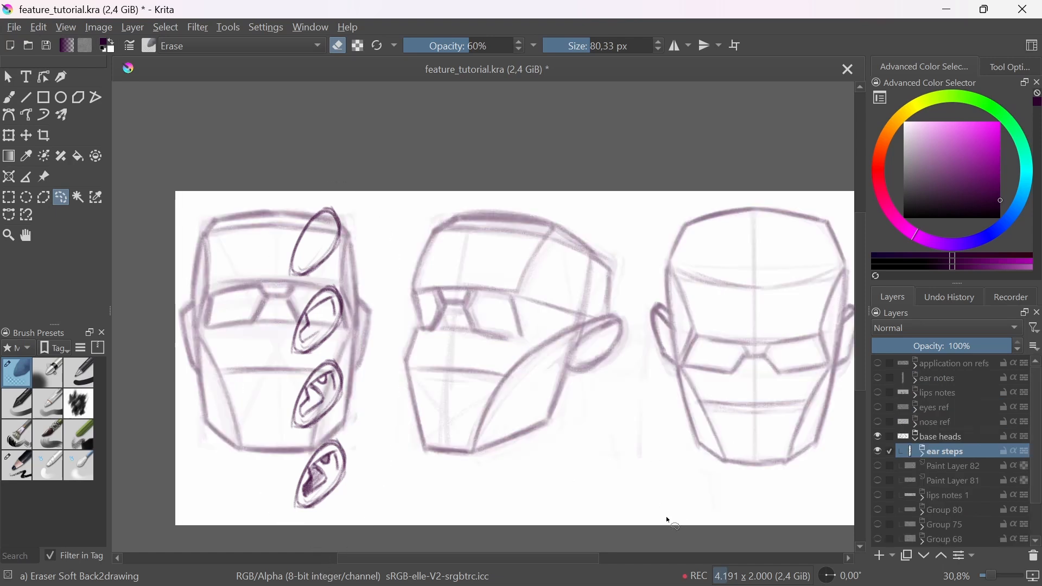
key(t)
mouse_move(619, 445)
mouse_down()
mouse_move(703, 442)
mouse_move(665, 438)
mouse_up()
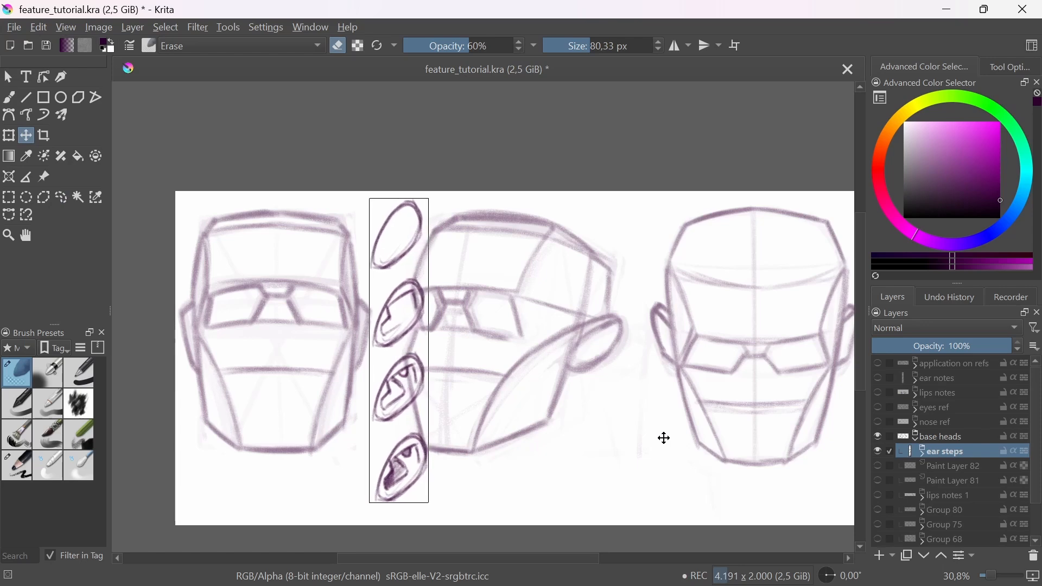
Step: Add a new paint layer above Paint Layer 82 and choose the Charcoal pencil large brush
key(b)
click(946, 466)
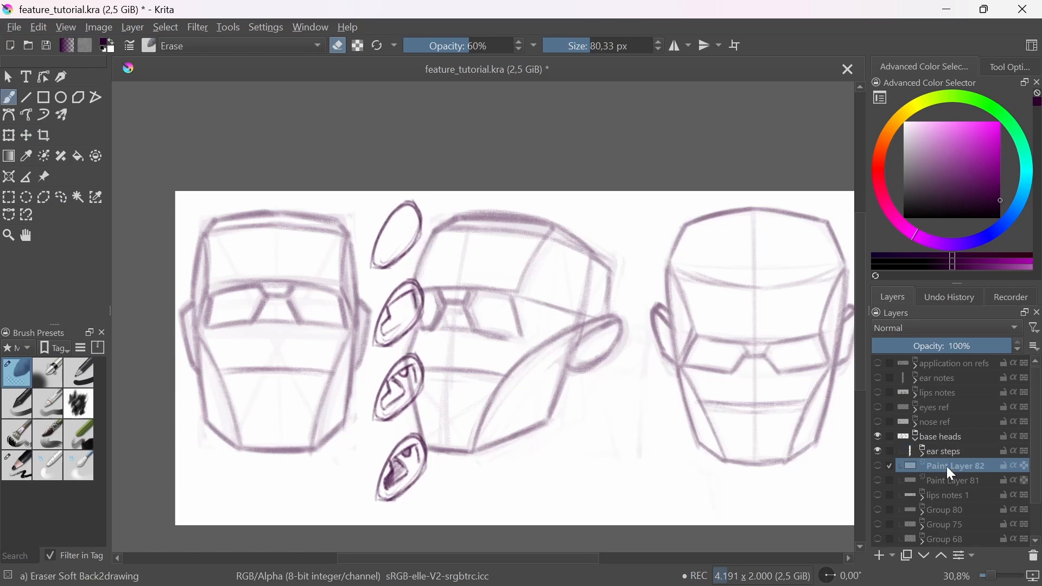
click(881, 556)
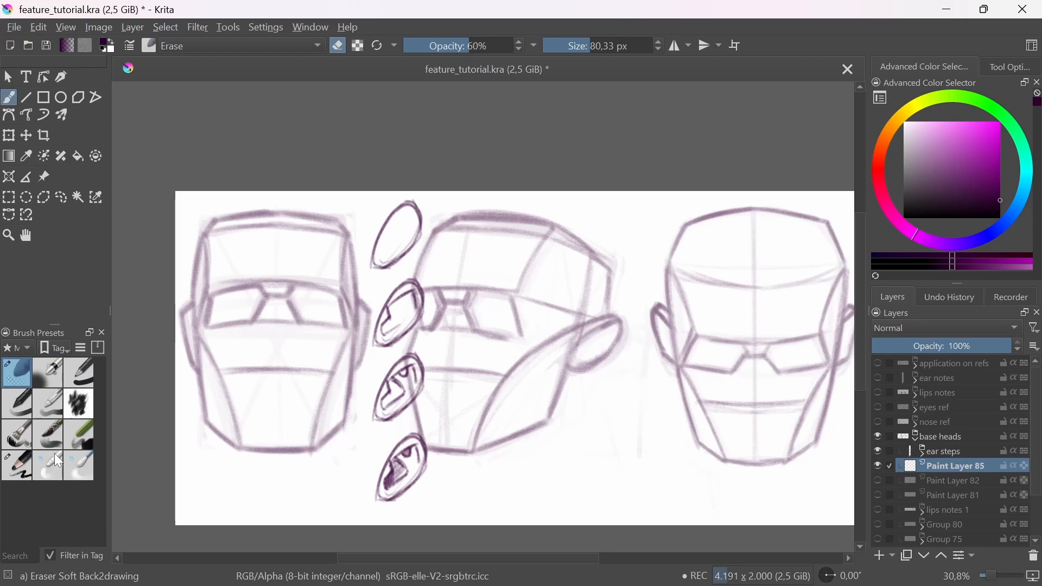
click(17, 465)
scroll(585, 325, up, 2)
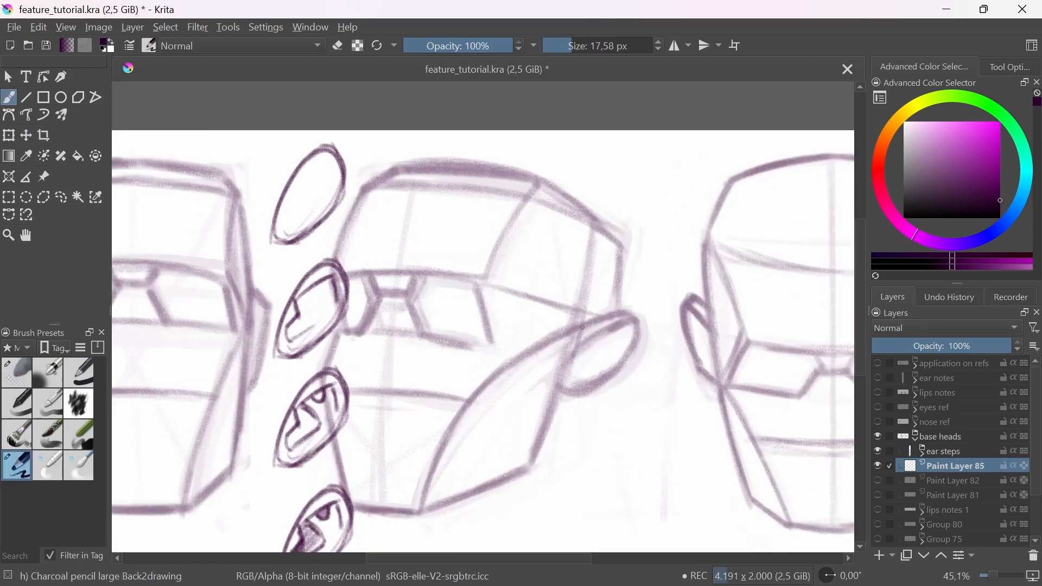
Step: Enlarge the brush to 30.28 px and outline the ear of the three-quarter head with darker strokes
key(bracketright)
mouse_move(583, 328)
mouse_down()
mouse_move(635, 318)
mouse_move(619, 352)
mouse_move(576, 391)
mouse_move(565, 386)
mouse_move(622, 349)
mouse_move(582, 391)
mouse_move(602, 375)
mouse_move(582, 386)
mouse_up()
key(bracketright)
key(bracketright)
mouse_move(592, 347)
mouse_down()
mouse_move(579, 349)
mouse_move(615, 325)
mouse_move(581, 347)
mouse_move(611, 327)
mouse_move(624, 341)
mouse_move(563, 395)
mouse_up()
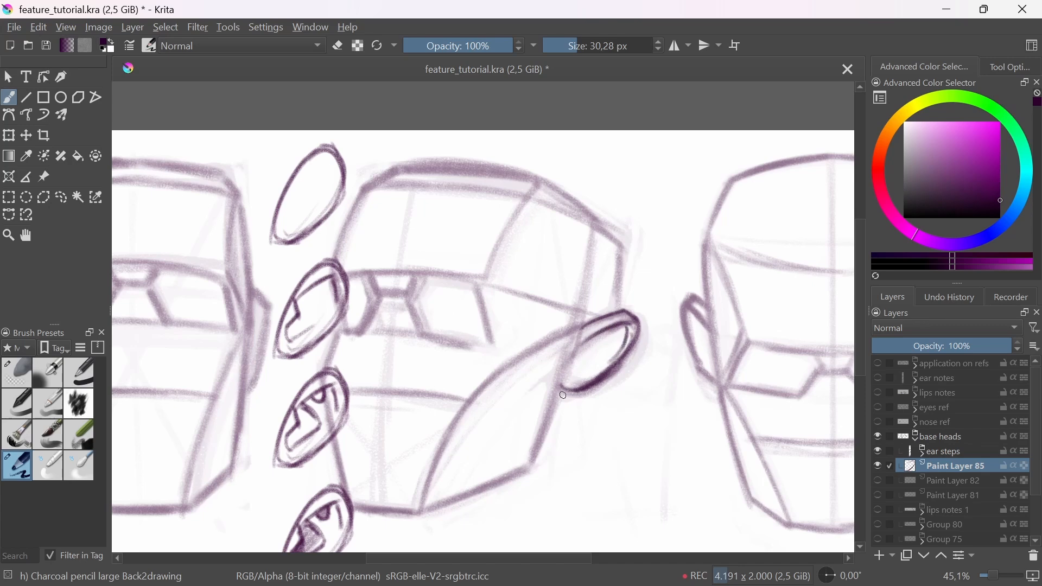
Step: Draw the angular inner folds of the three-quarter head's ear and shade the hollow
mouse_move(579, 345)
mouse_down()
mouse_move(575, 367)
mouse_move(582, 360)
mouse_move(562, 381)
mouse_move(567, 369)
mouse_move(572, 379)
mouse_move(595, 363)
mouse_up()
key(e)
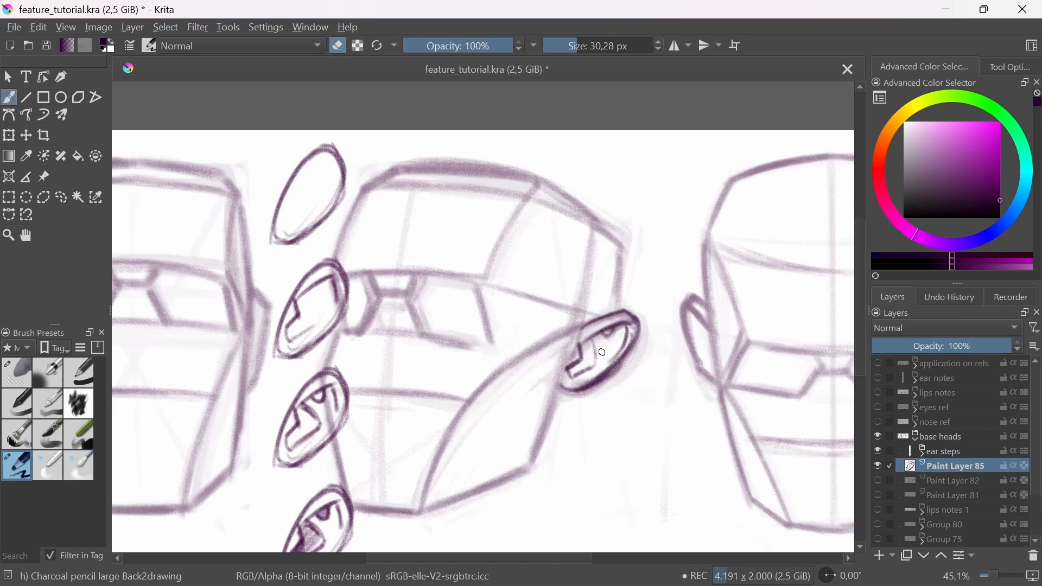
key(e)
mouse_move(586, 347)
mouse_down()
mouse_move(585, 368)
mouse_move(586, 345)
mouse_move(599, 350)
mouse_move(583, 375)
mouse_up()
drag(590, 347, 624, 396)
mouse_move(623, 398)
mouse_down()
mouse_move(556, 432)
mouse_move(565, 409)
mouse_move(530, 359)
mouse_move(534, 377)
mouse_up()
drag(543, 339, 544, 327)
mouse_move(498, 407)
mouse_down()
mouse_move(512, 382)
mouse_move(523, 391)
mouse_up()
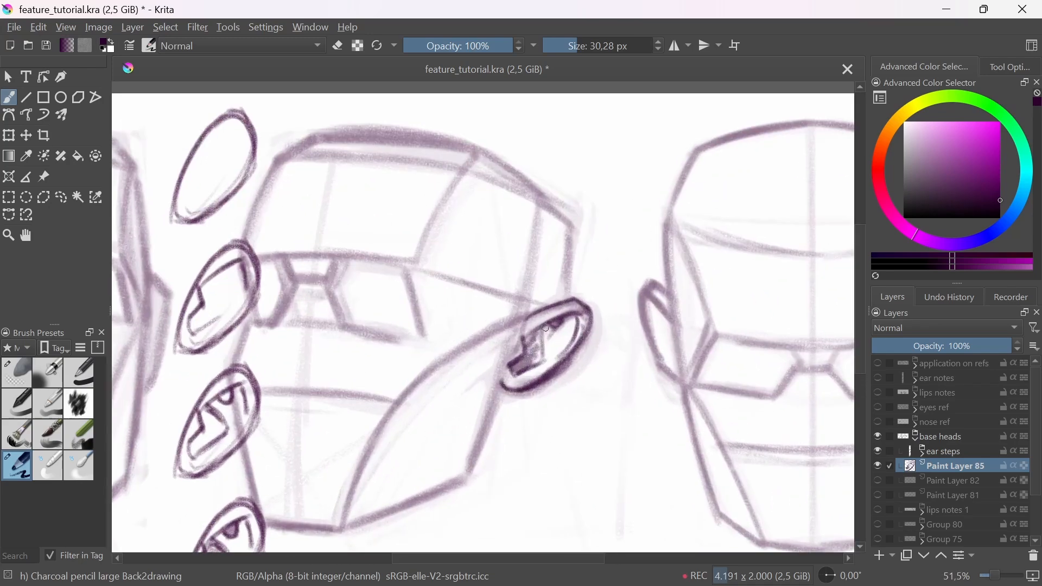
Step: Outline the right-hand ear of the first head with a dark, narrow angular contour
drag(541, 349, 575, 408)
drag(571, 408, 566, 391)
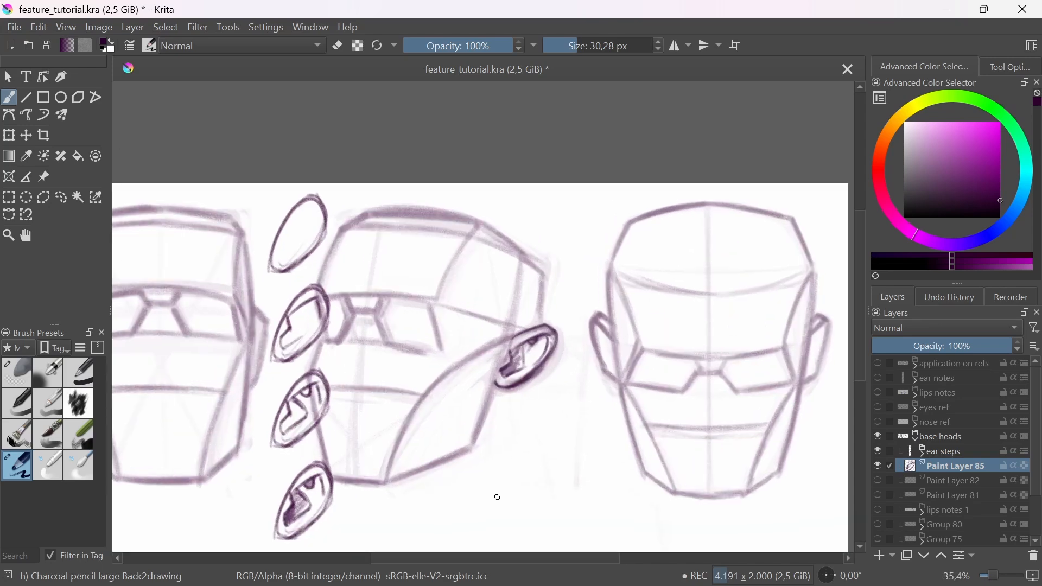
drag(498, 497, 521, 470)
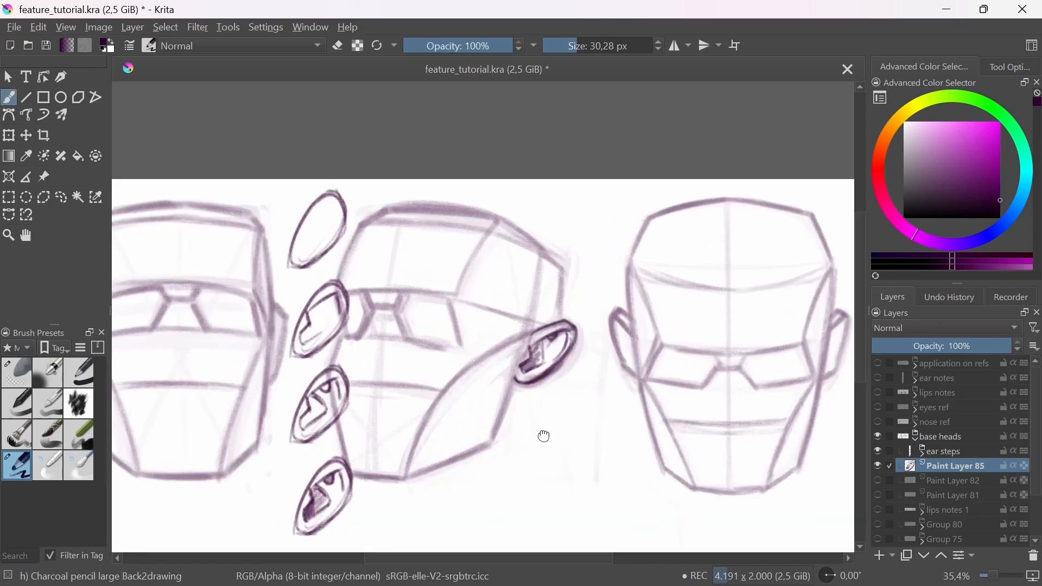
mouse_move(545, 437)
mouse_down()
mouse_move(550, 466)
mouse_move(542, 450)
mouse_up()
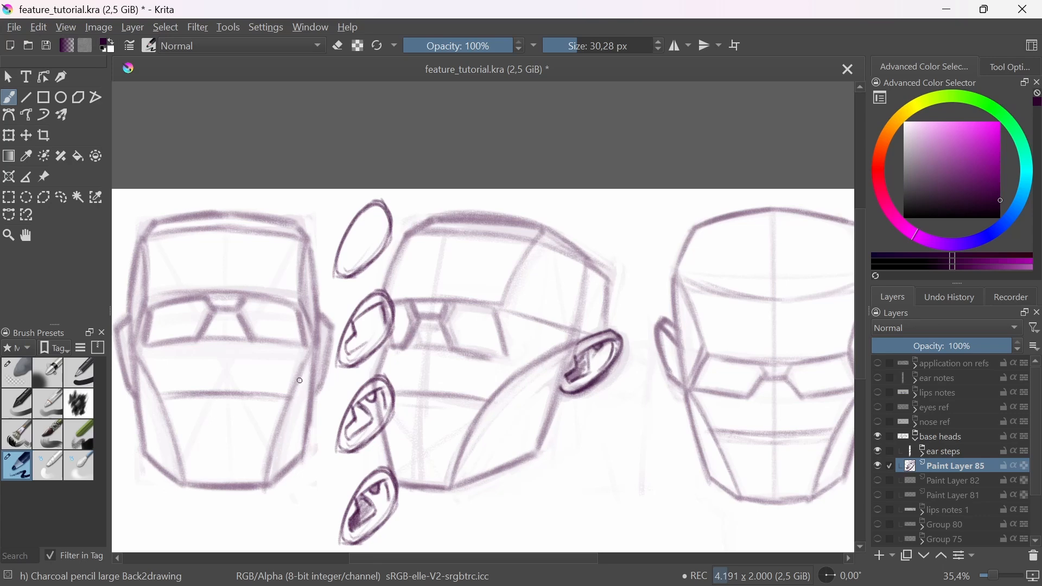
scroll(356, 353, up, 4)
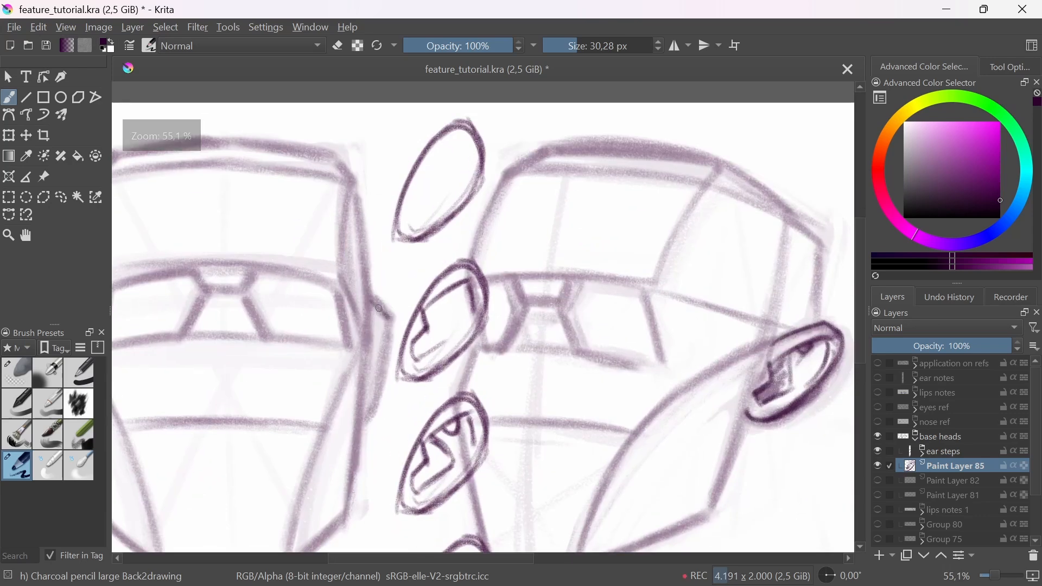
mouse_move(372, 301)
mouse_down()
mouse_move(391, 319)
mouse_move(375, 404)
mouse_move(359, 421)
mouse_up()
drag(365, 337, 358, 422)
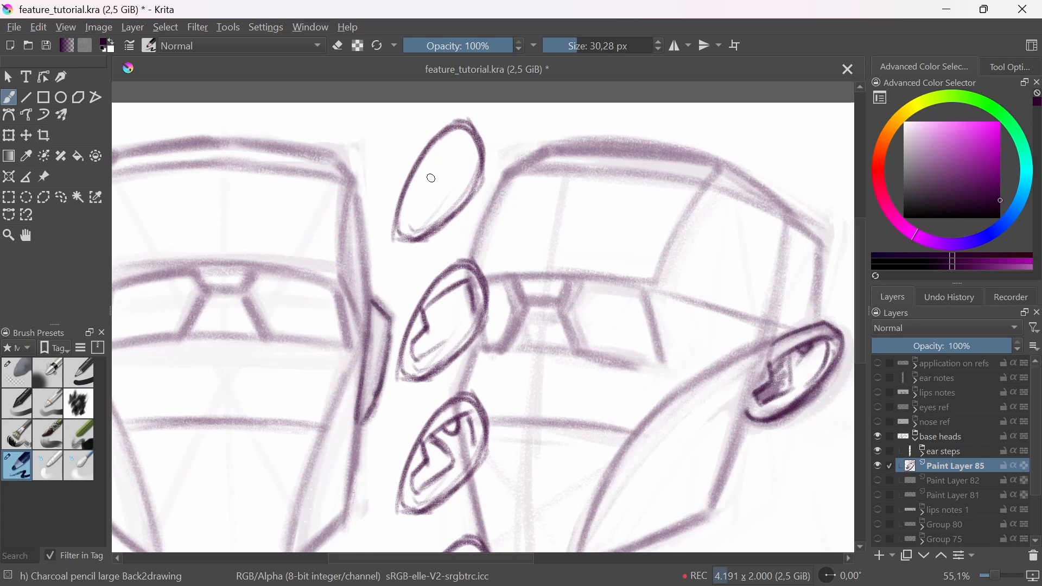
Step: Draw contour lines across the top ear study and an arrow to a narrow foreshortened ear sketched beside it
mouse_move(405, 236)
mouse_down()
mouse_move(461, 136)
mouse_move(409, 226)
mouse_move(435, 165)
mouse_move(411, 195)
mouse_move(426, 205)
mouse_move(462, 179)
mouse_move(443, 140)
mouse_move(416, 178)
mouse_move(417, 211)
mouse_move(516, 191)
mouse_move(579, 135)
mouse_move(553, 239)
mouse_move(576, 180)
mouse_up()
drag(580, 139, 556, 261)
mouse_move(581, 142)
mouse_down()
mouse_move(559, 228)
mouse_move(575, 146)
mouse_up()
mouse_move(540, 206)
mouse_down()
mouse_move(558, 205)
mouse_move(569, 178)
mouse_up()
drag(559, 150, 578, 148)
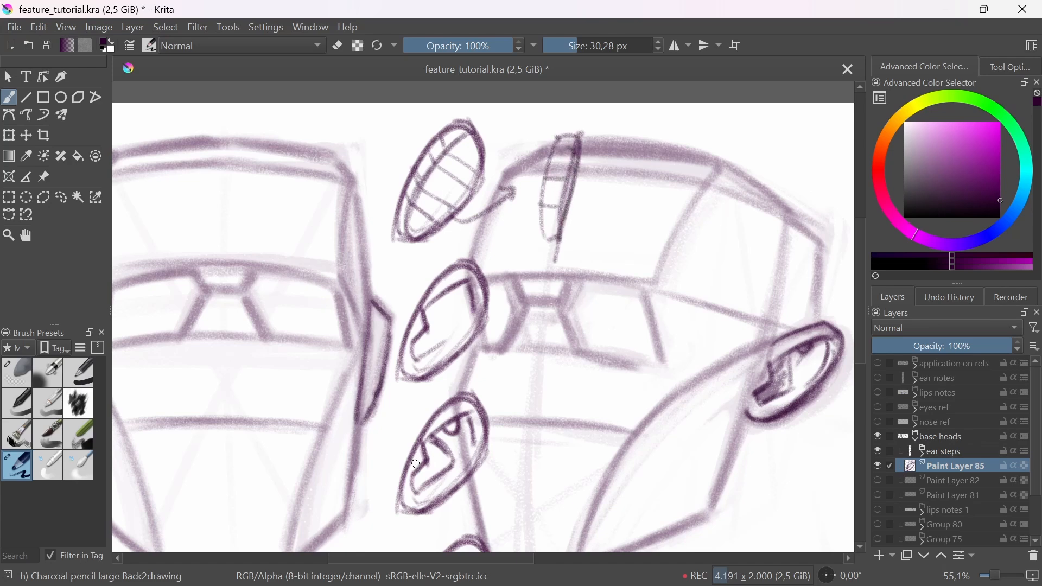
Step: Draw the inner folds of the first head's right-hand ear, shade them, and clean up with the eraser
drag(391, 320, 373, 365)
drag(419, 260, 439, 282)
mouse_move(371, 369)
mouse_down()
mouse_move(362, 392)
mouse_move(368, 385)
mouse_up()
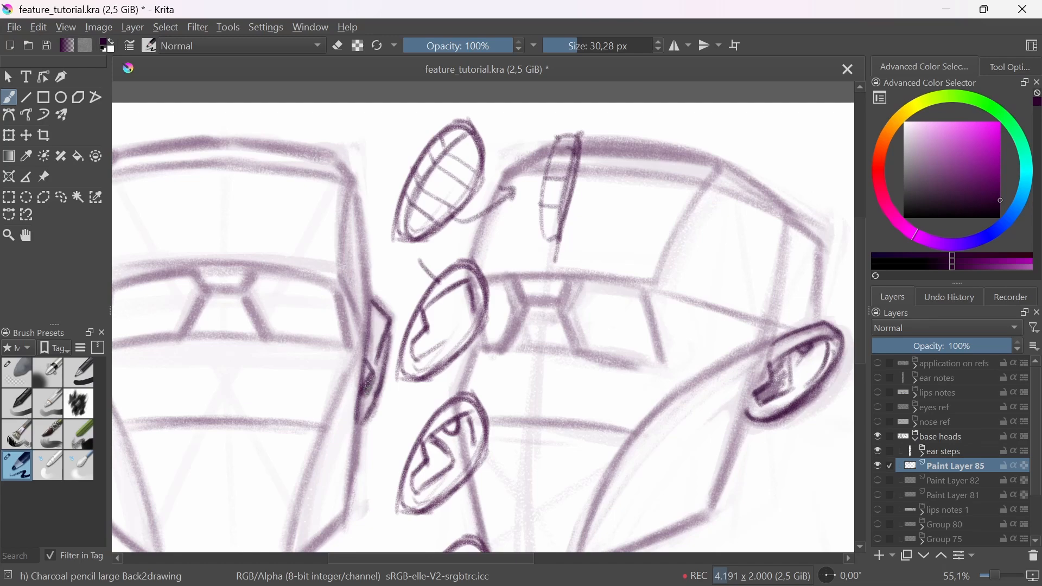
mouse_move(383, 350)
mouse_down()
mouse_move(435, 466)
mouse_move(380, 277)
mouse_up()
key(e)
mouse_move(395, 329)
mouse_down()
mouse_move(391, 374)
mouse_move(500, 486)
mouse_up()
key(e)
Step: Darken the outline of the third head's left-hand ear and draw its compressed inner folds
drag(562, 447, 502, 497)
mouse_move(519, 389)
mouse_down()
mouse_move(516, 332)
mouse_move(514, 365)
mouse_move(525, 377)
mouse_move(525, 358)
mouse_move(519, 401)
mouse_move(538, 422)
mouse_up()
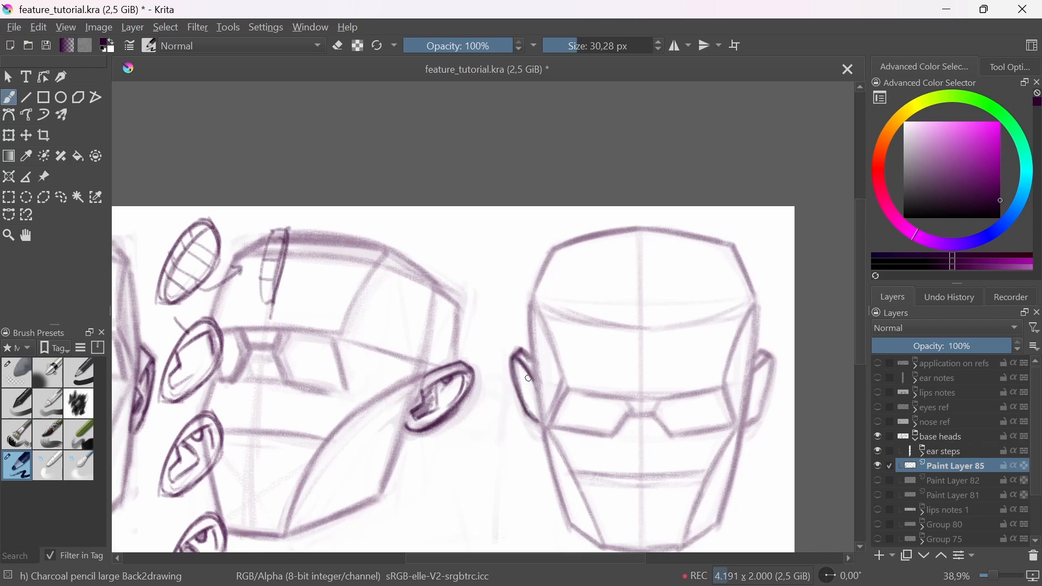
drag(520, 367, 518, 368)
mouse_move(526, 387)
mouse_down()
mouse_move(535, 421)
mouse_move(616, 354)
mouse_move(646, 400)
mouse_move(597, 338)
mouse_move(599, 324)
mouse_up()
mouse_move(606, 350)
mouse_down()
mouse_move(618, 415)
mouse_move(608, 384)
mouse_up()
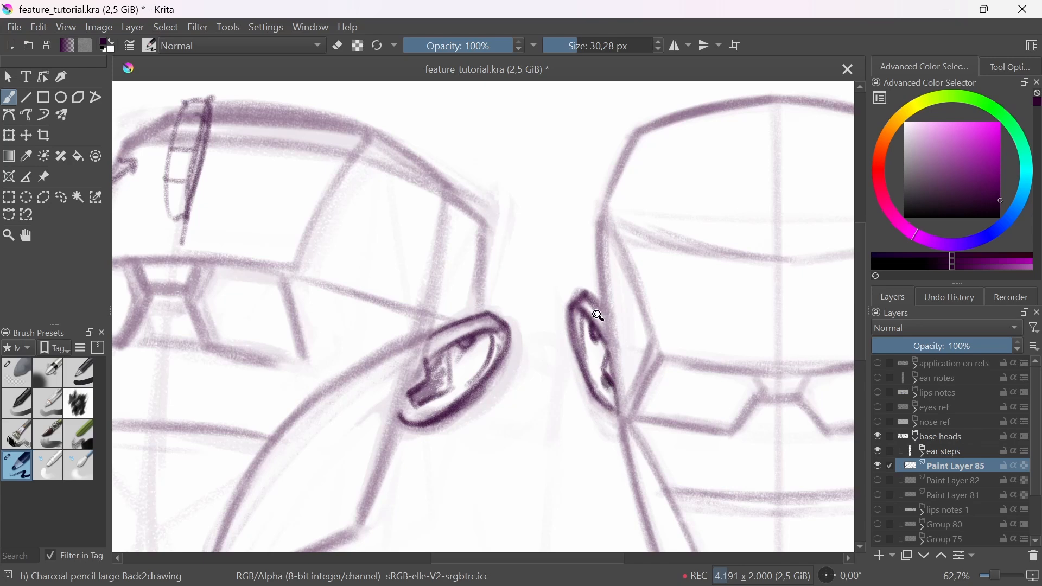
Step: Draw a downward arrow above the third head's left-hand ear and a narrow ellipse with contour lines beside the head
drag(599, 316, 659, 388)
mouse_move(662, 390)
mouse_down()
mouse_move(633, 451)
mouse_move(660, 435)
mouse_up()
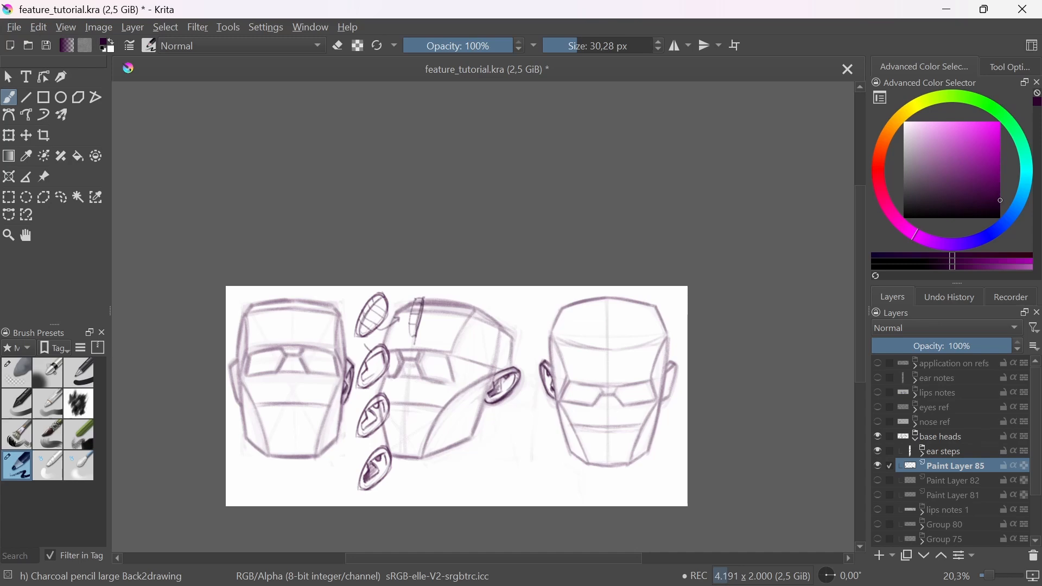
drag(355, 422, 437, 416)
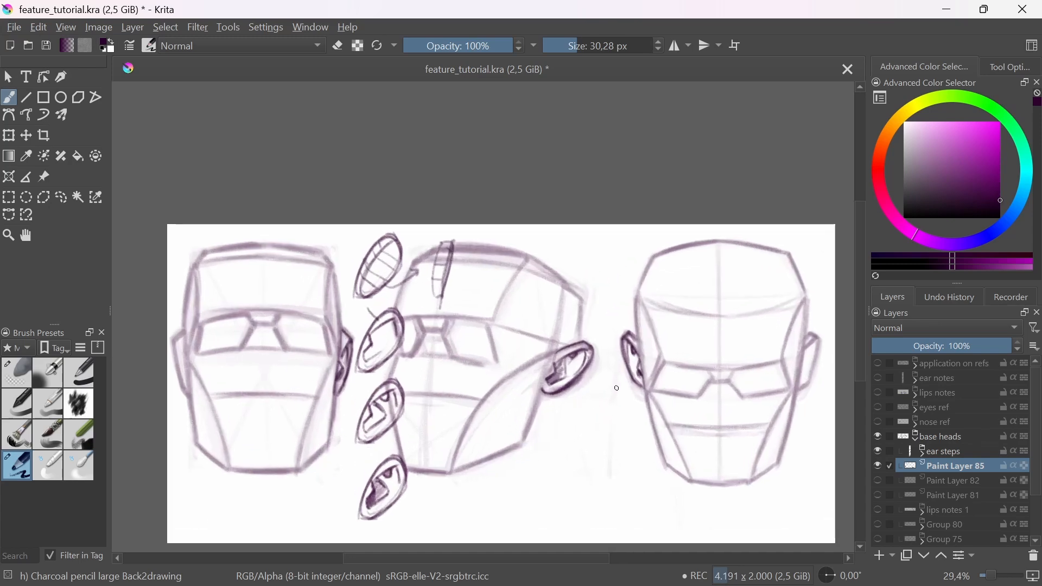
mouse_move(614, 277)
mouse_down()
mouse_move(620, 313)
mouse_move(645, 347)
mouse_up()
mouse_move(602, 476)
mouse_down()
mouse_move(596, 399)
mouse_move(608, 481)
mouse_up()
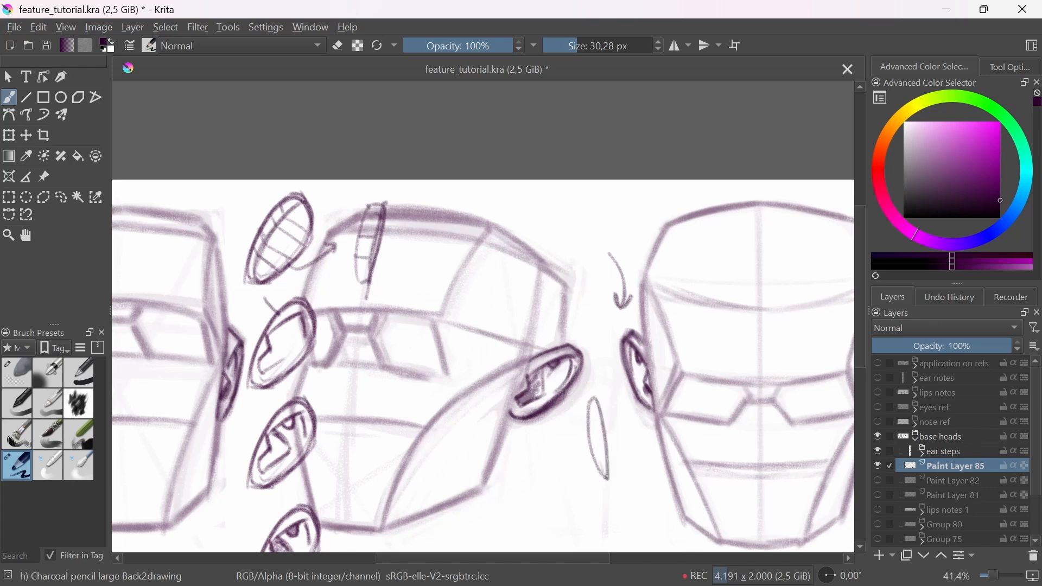
mouse_move(590, 394)
mouse_down()
mouse_move(610, 421)
mouse_move(611, 473)
mouse_up()
drag(602, 421, 610, 447)
drag(595, 406, 599, 438)
Step: Hide Paint Layer 85, show Group 68 instead of Group 69, and add a new layer above the hidden sketch layers
scroll(603, 454, down, 5)
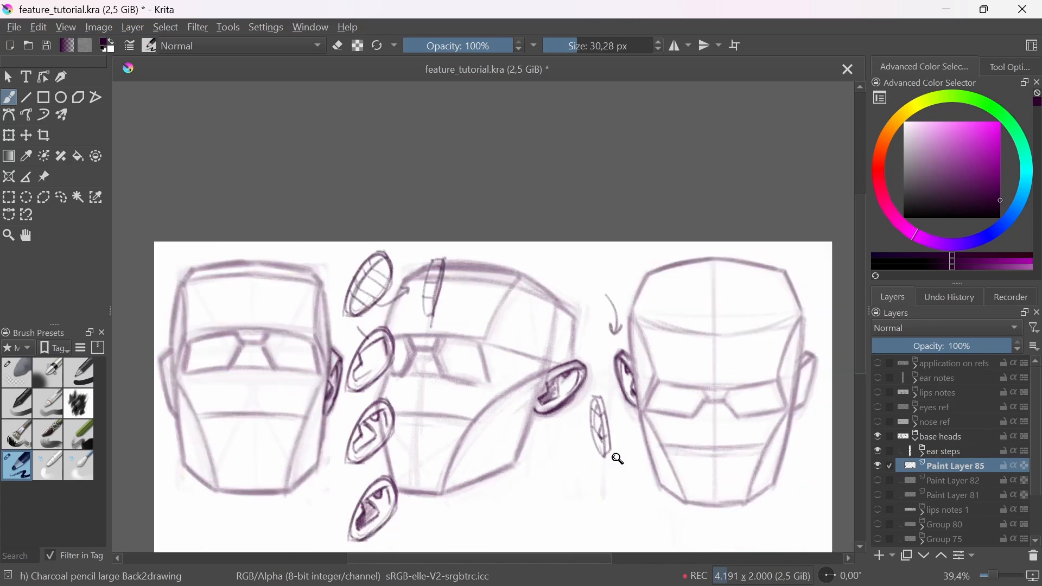
click(877, 466)
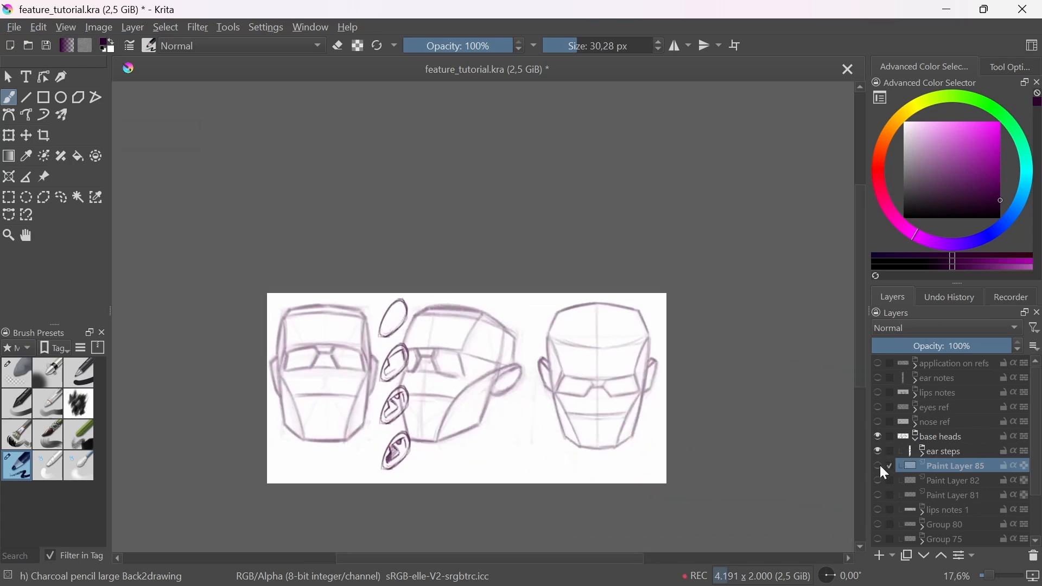
scroll(1018, 435, down, 2)
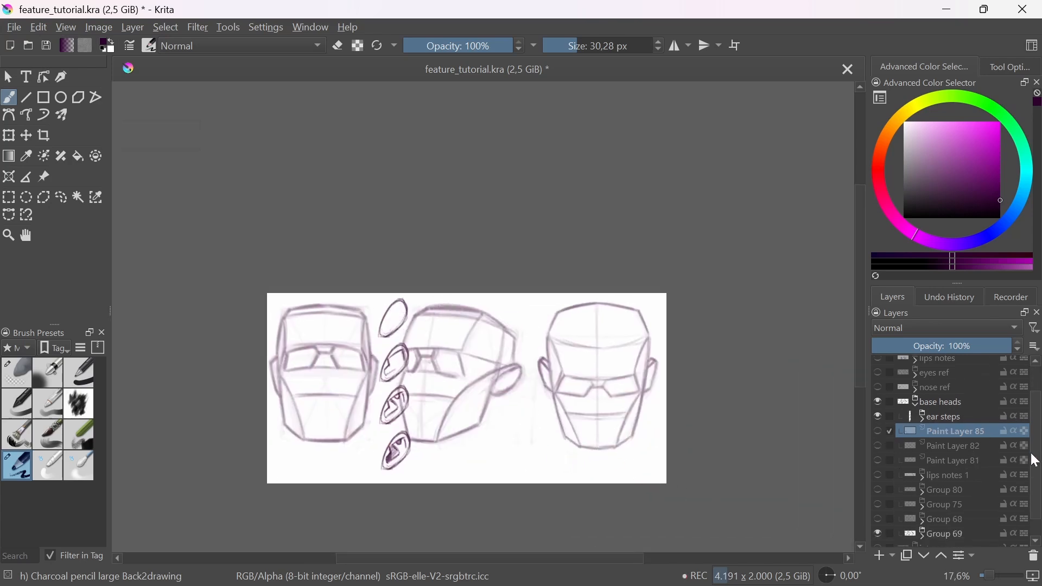
click(878, 496)
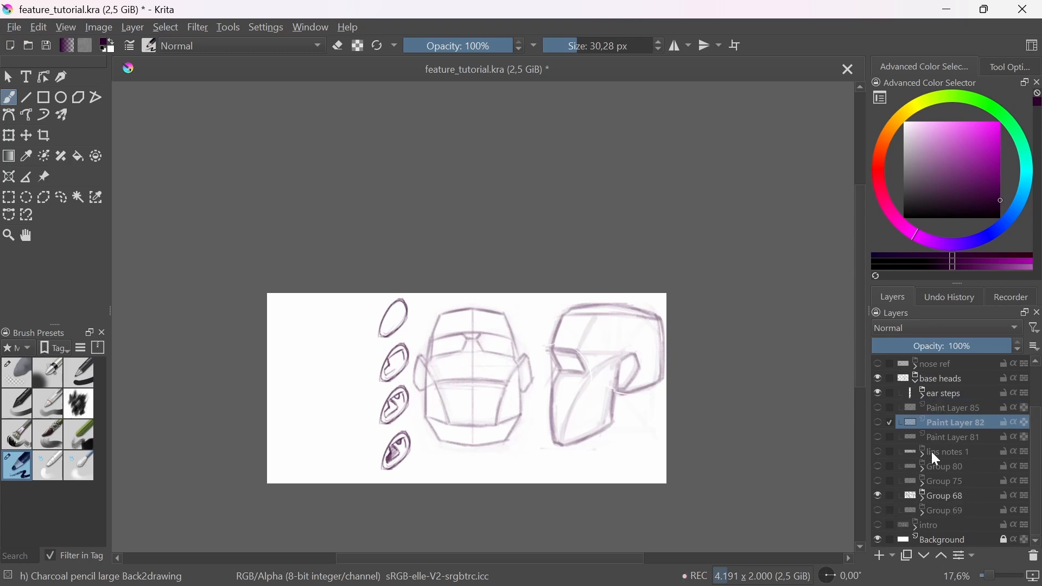
click(878, 555)
Step: Outline the right-hand ear of the front-view head with dark strokes on the new layer
scroll(485, 386, up, 4)
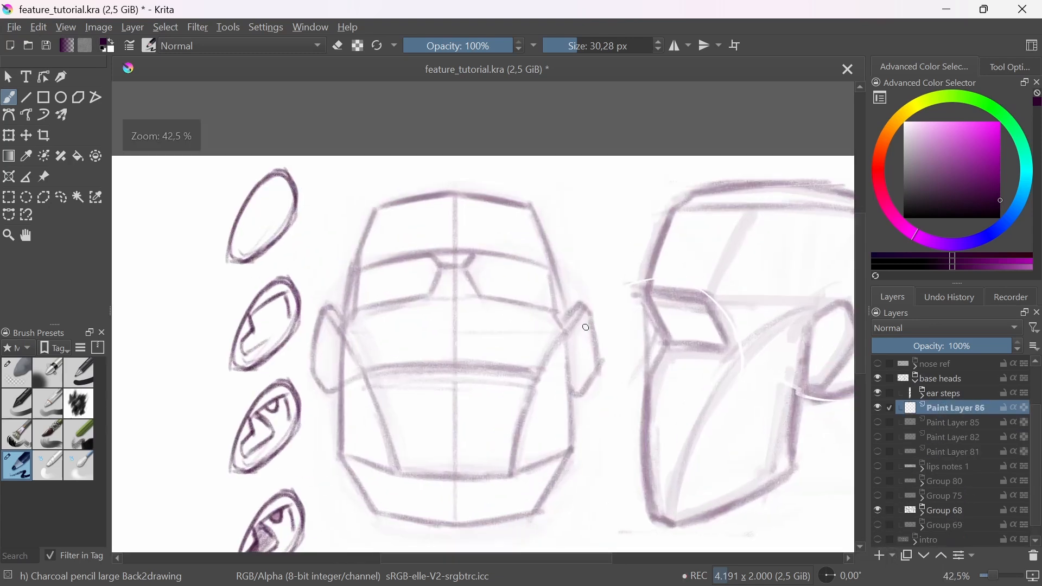
mouse_move(581, 303)
mouse_down()
mouse_move(599, 354)
mouse_move(594, 342)
mouse_move(574, 393)
mouse_up()
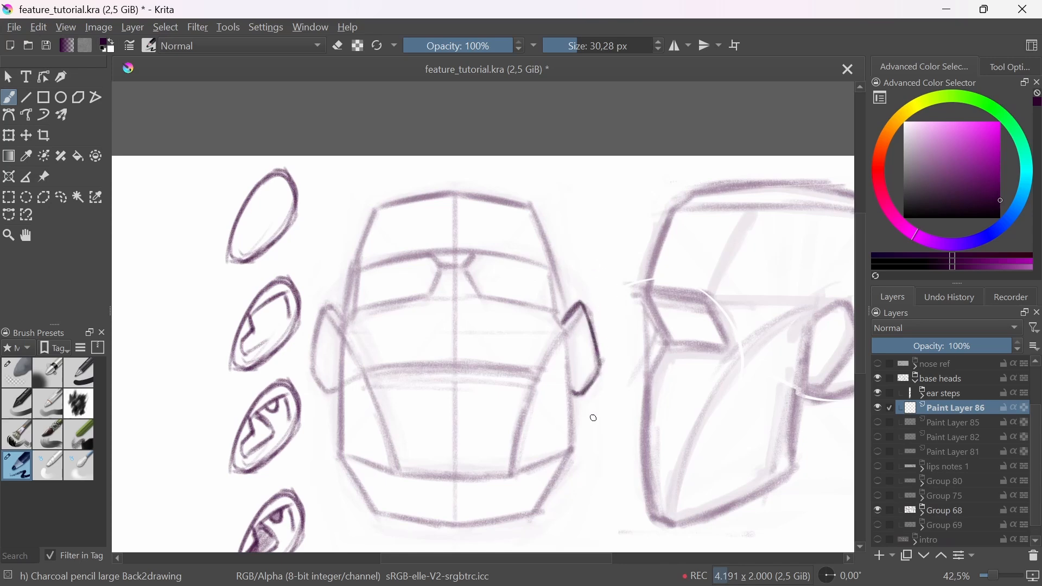
mouse_move(600, 432)
mouse_down()
mouse_move(596, 400)
mouse_move(592, 413)
mouse_up()
drag(328, 174, 301, 196)
mouse_move(303, 184)
mouse_down()
mouse_move(301, 195)
mouse_move(318, 190)
mouse_up()
key(ctrl+z)
key(ctrl+z)
key(ctrl+z)
key(ctrl+z)
key(ctrl+z)
key(ctrl+z)
key(ctrl+z)
Step: Darken the curved plane line running from the front-view head's right-hand ear down to the jaw
drag(566, 336, 580, 310)
drag(513, 477, 579, 305)
drag(522, 425, 577, 309)
drag(519, 432, 537, 388)
drag(578, 320, 530, 411)
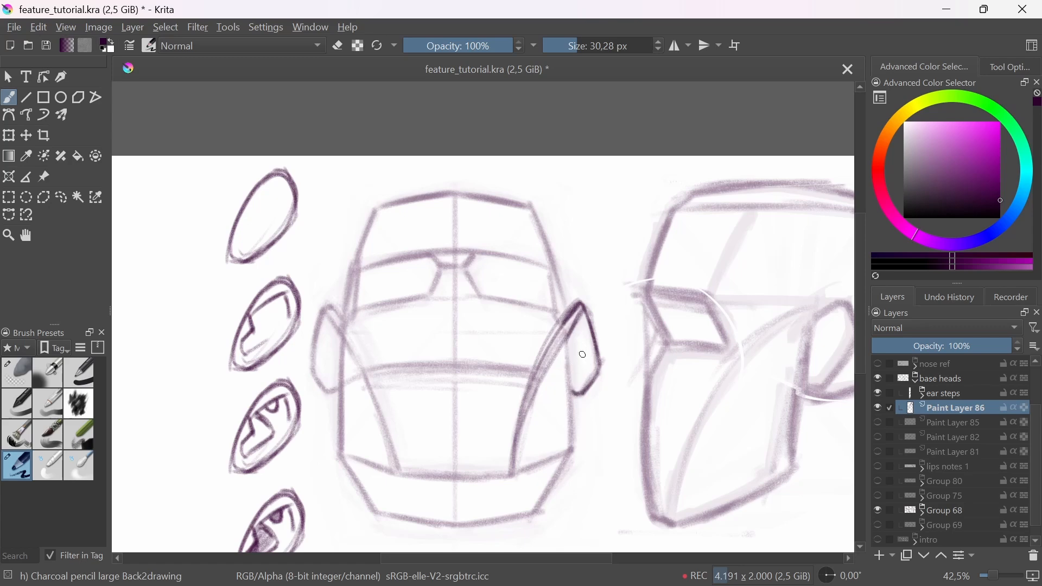
Step: Draw the angular inner folds inside the front-view head's right-hand ear and shade the hollows
mouse_move(570, 345)
mouse_down()
mouse_move(578, 373)
mouse_move(584, 346)
mouse_up()
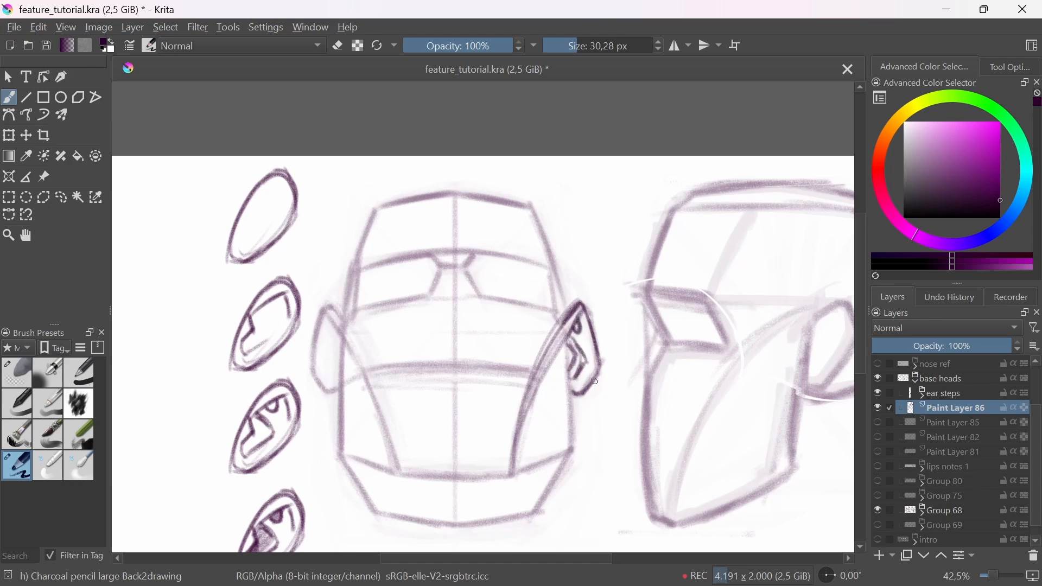
drag(576, 368, 586, 364)
mouse_move(572, 315)
mouse_down()
mouse_move(601, 381)
mouse_move(582, 296)
mouse_move(585, 321)
mouse_up()
drag(579, 278, 587, 329)
mouse_move(218, 375)
mouse_down()
mouse_move(211, 419)
mouse_move(194, 439)
mouse_up()
drag(584, 287, 592, 356)
Step: Outline the ear on the side-view head, then draw and shade its inner folds
drag(654, 398, 551, 476)
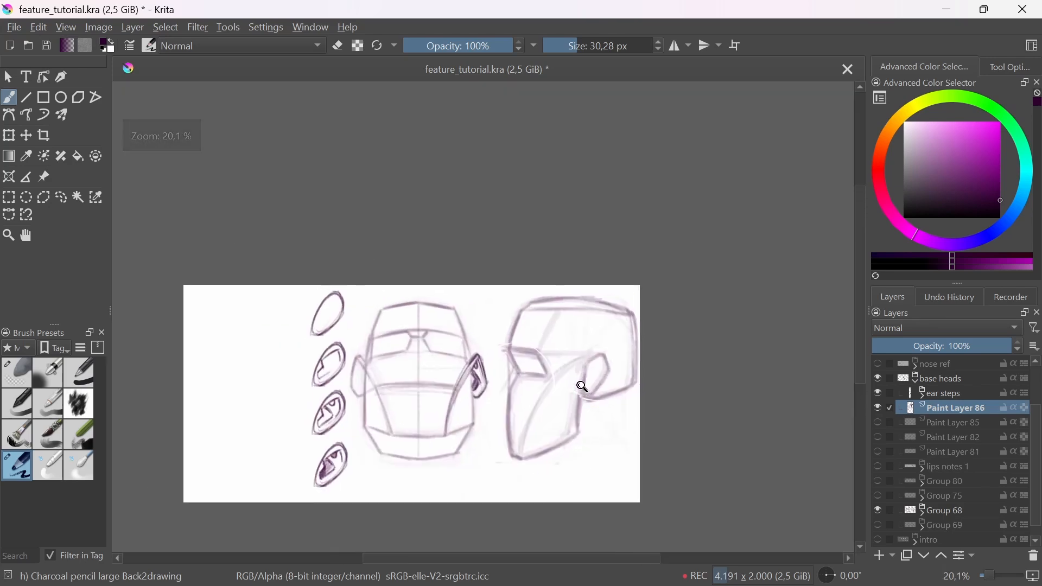
drag(586, 383, 628, 360)
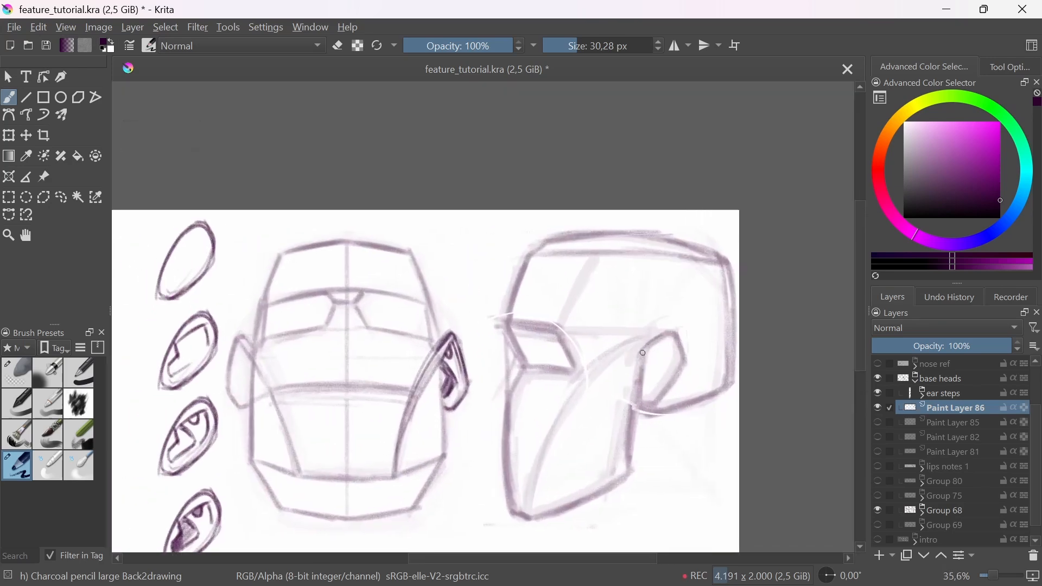
mouse_move(668, 332)
mouse_down()
mouse_move(672, 392)
mouse_move(638, 405)
mouse_move(641, 366)
mouse_move(628, 426)
mouse_move(639, 373)
mouse_up()
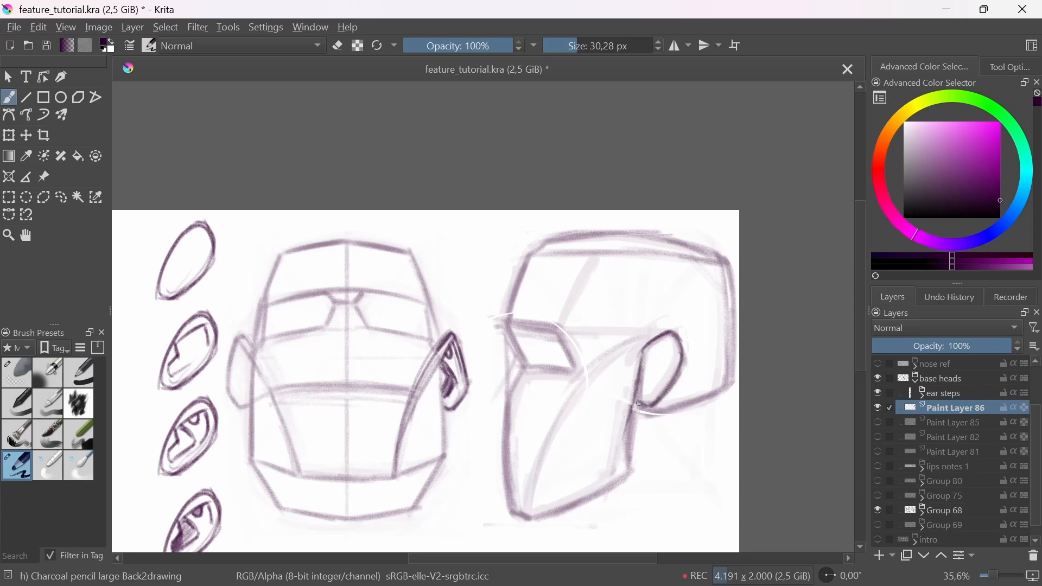
mouse_move(668, 341)
mouse_down()
mouse_move(648, 356)
mouse_move(668, 339)
mouse_move(677, 354)
mouse_move(657, 356)
mouse_move(642, 386)
mouse_move(657, 382)
mouse_move(644, 391)
mouse_move(659, 355)
mouse_move(664, 387)
mouse_move(672, 351)
mouse_up()
mouse_move(672, 366)
mouse_down()
mouse_move(685, 406)
mouse_move(640, 442)
mouse_move(641, 392)
mouse_up()
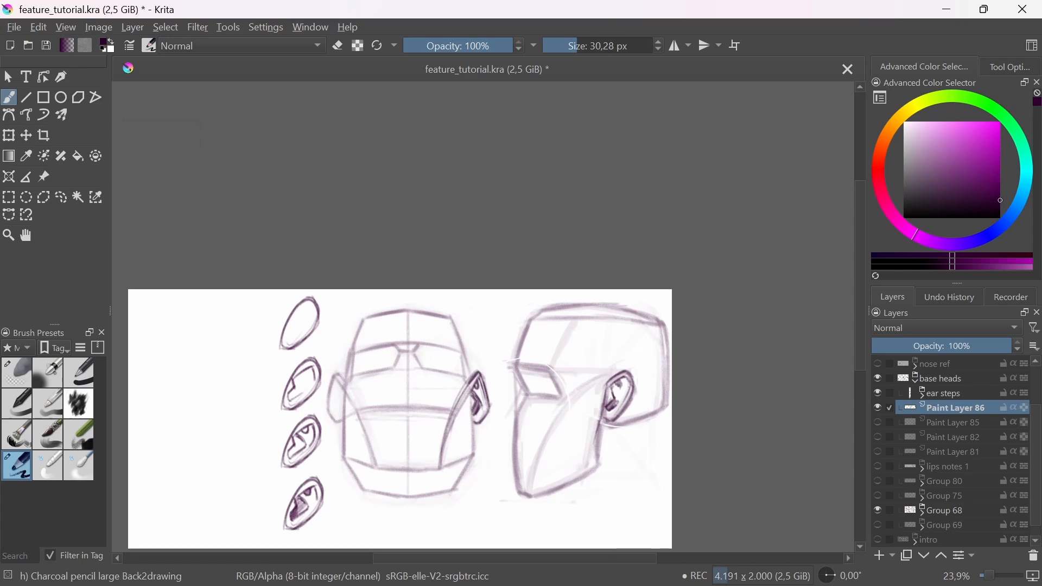
drag(552, 503, 581, 502)
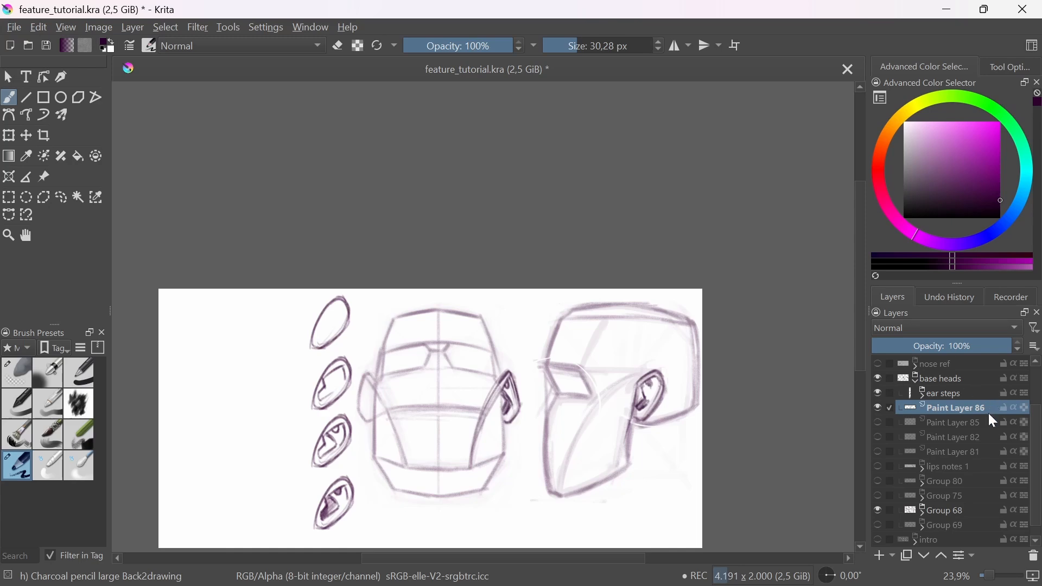
Step: Hide the base heads group, then show the ear notes group together with its Clipping Group 43
scroll(920, 415, up, 2)
click(917, 433)
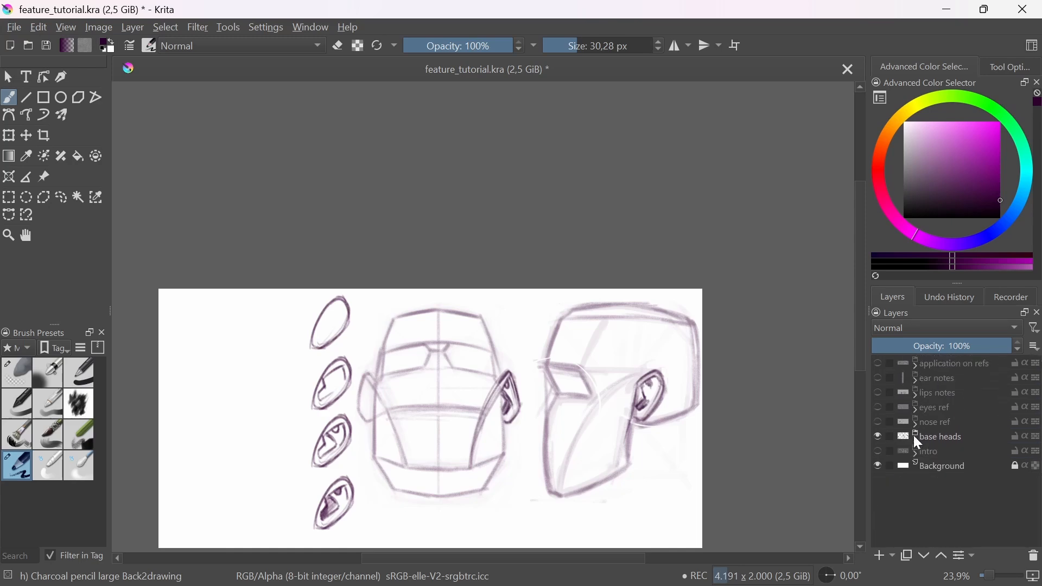
click(879, 437)
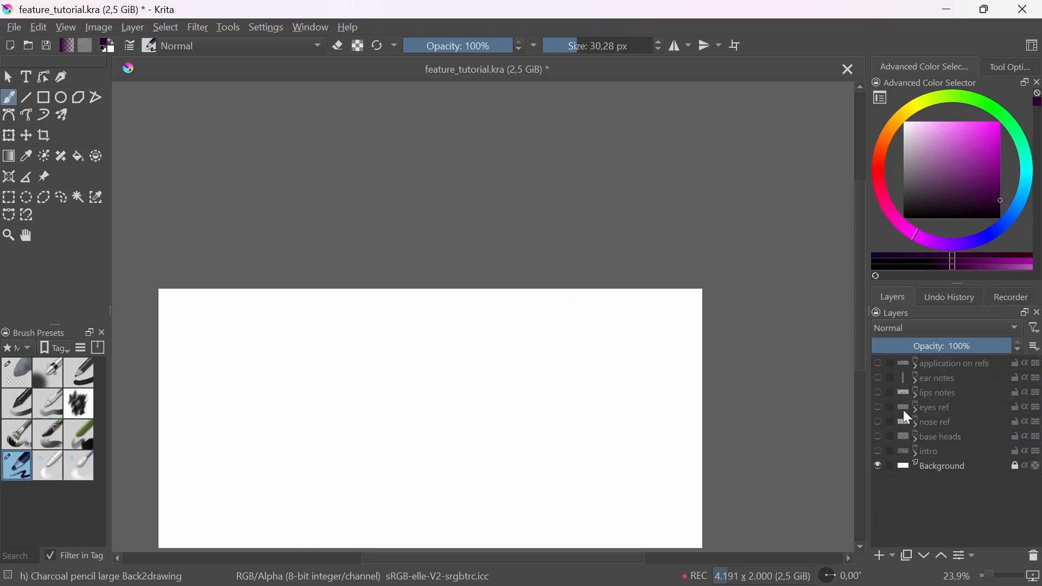
click(879, 378)
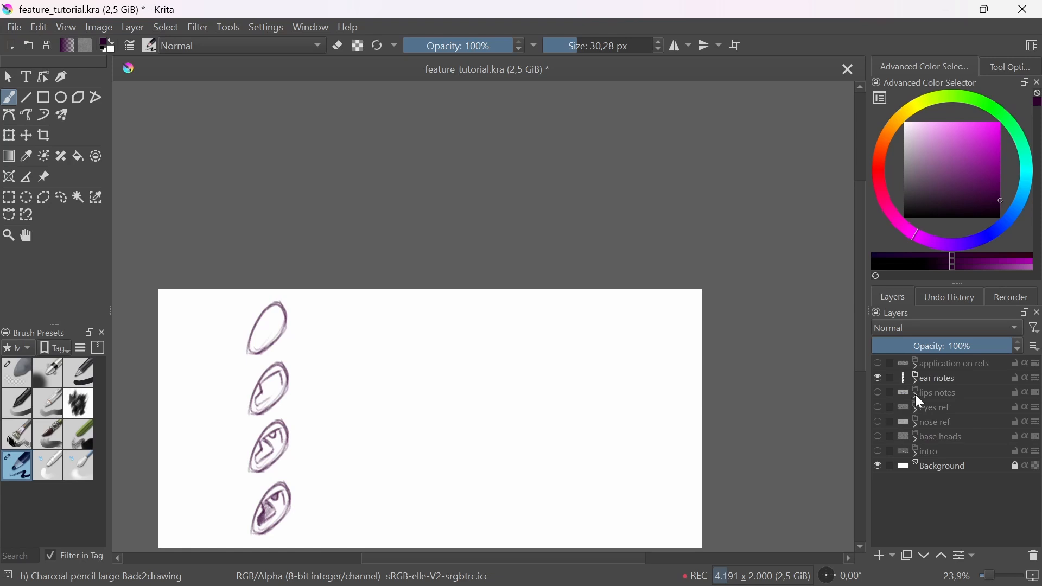
click(917, 380)
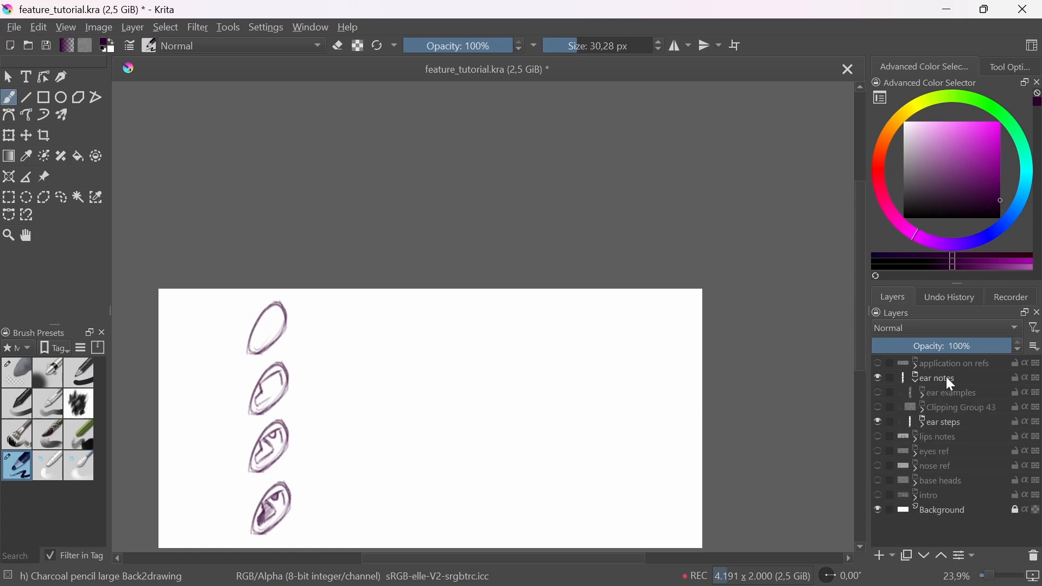
click(878, 407)
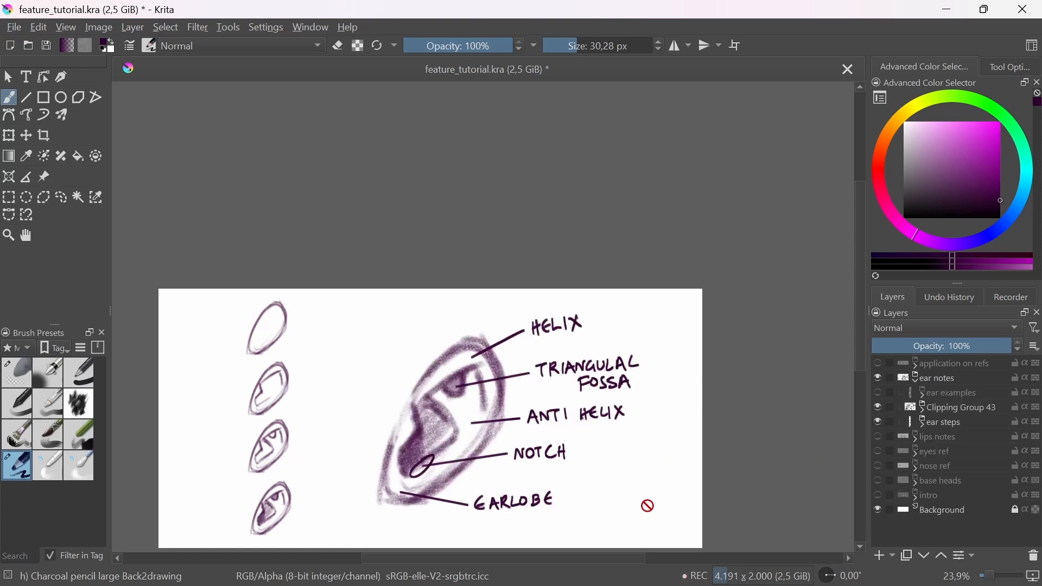
Step: Add a paint layer above Clipping Group 43 and mark the upper tip of the second ear study with a short slanted stroke
scroll(519, 444, up, 2)
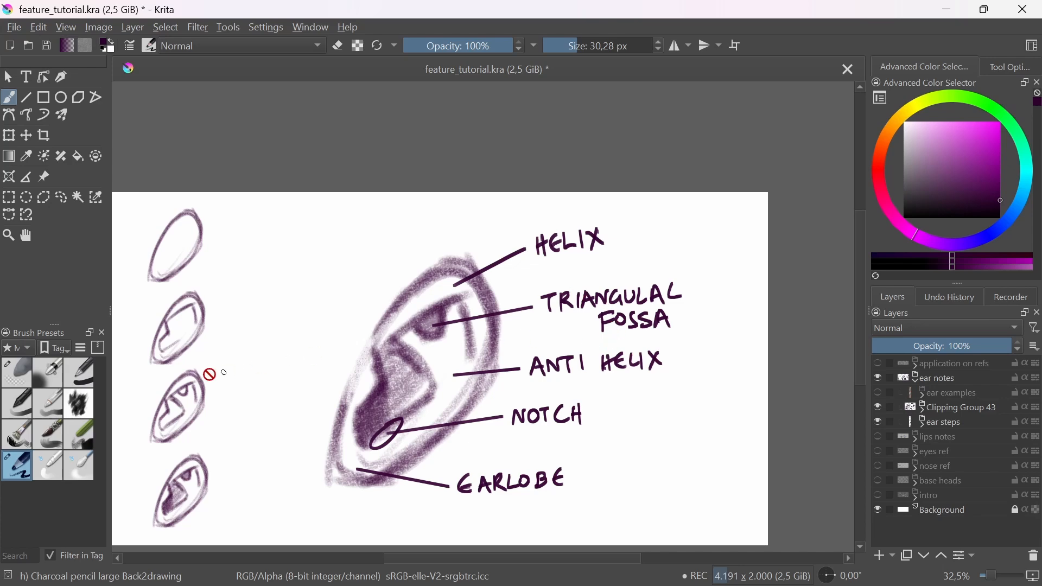
click(950, 408)
click(885, 556)
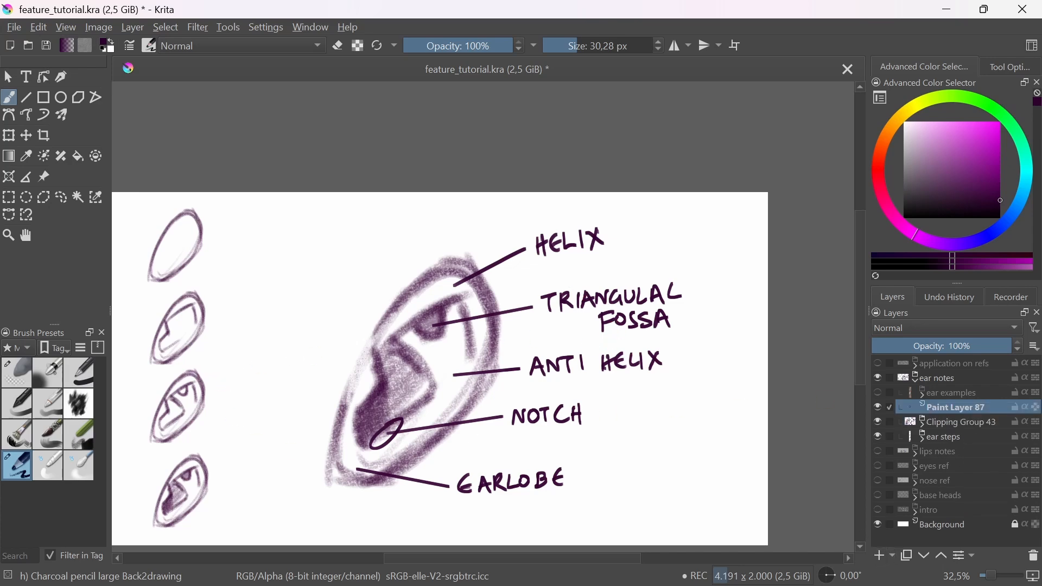
drag(210, 274, 185, 300)
drag(402, 319, 482, 302)
key(ctrl+z)
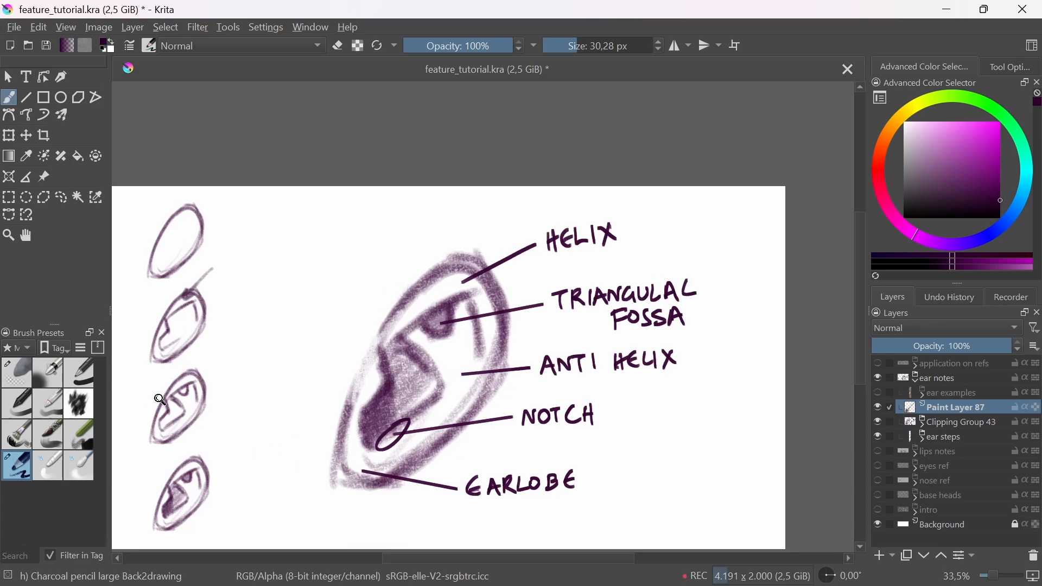
Step: Try circling the earlobe on the third ear study and on the large labelled ear, undoing the marks
scroll(168, 418, up, 3)
scroll(305, 505, down, 3)
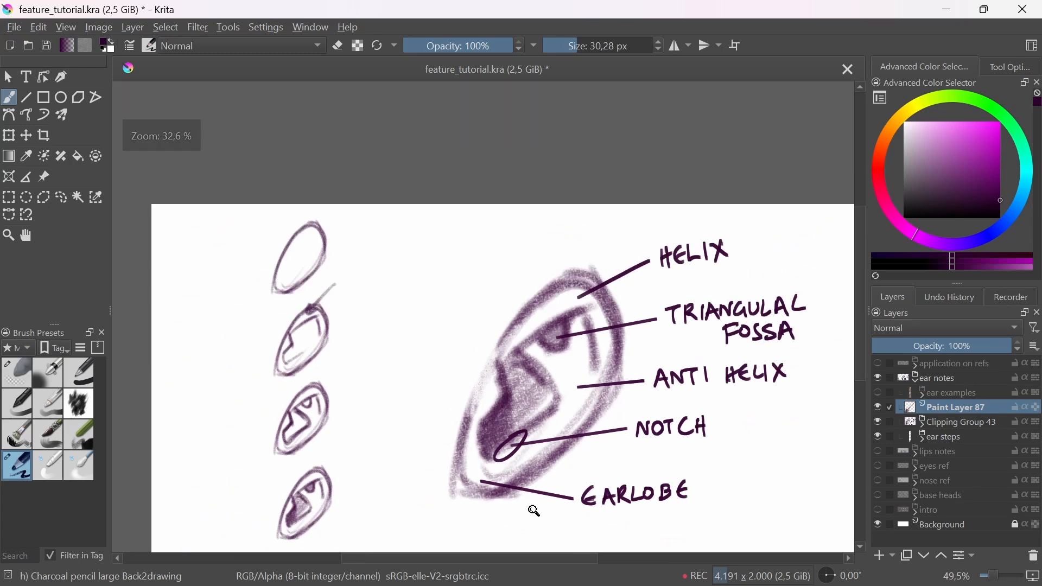
scroll(280, 466, up, 3)
drag(271, 438, 275, 434)
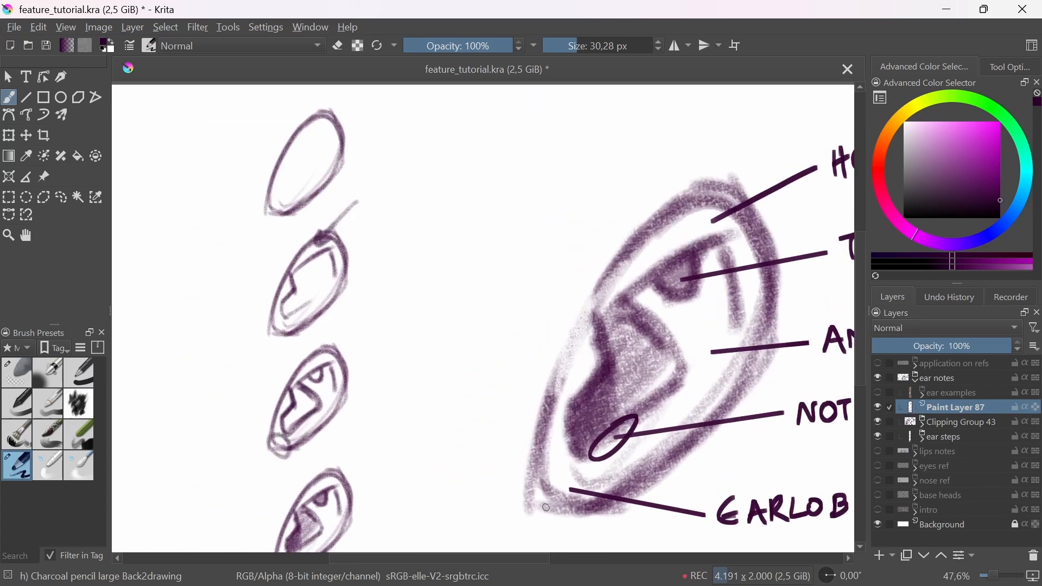
drag(547, 516, 480, 470)
key(ctrl+z)
mouse_move(457, 425)
mouse_down()
mouse_move(522, 485)
mouse_move(470, 490)
mouse_up()
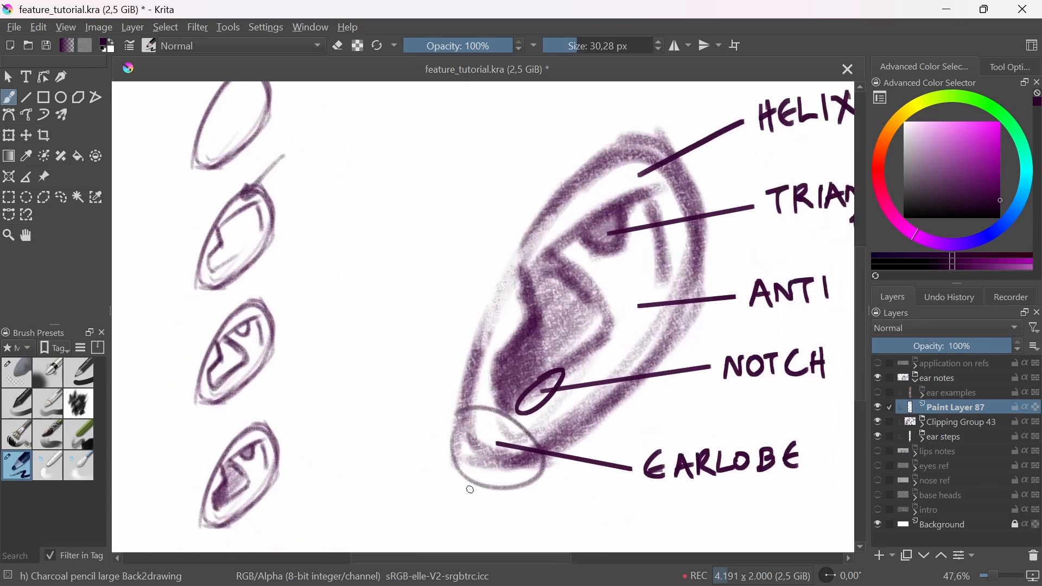
key(ctrl+z)
mouse_move(452, 438)
mouse_down()
mouse_move(526, 458)
mouse_move(455, 444)
mouse_move(499, 454)
mouse_move(474, 440)
mouse_move(456, 400)
mouse_move(467, 369)
mouse_move(459, 437)
mouse_move(542, 446)
mouse_move(569, 466)
mouse_move(517, 474)
mouse_move(526, 481)
mouse_move(480, 456)
mouse_move(503, 532)
mouse_up()
key(ctrl+z)
key(ctrl+z)
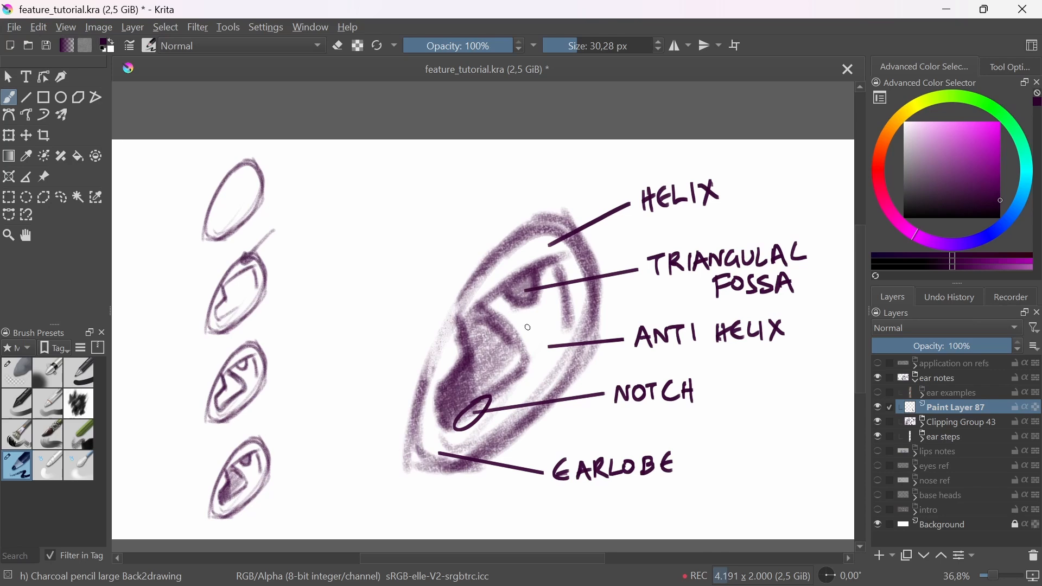
Step: Add a curved stroke below the triangular fossa of the labelled ear and fold strokes inside the second ear study
mouse_move(516, 325)
mouse_down()
mouse_move(547, 296)
mouse_move(543, 312)
mouse_up()
mouse_move(261, 304)
mouse_down()
mouse_move(304, 367)
mouse_move(274, 318)
mouse_move(294, 336)
mouse_move(283, 343)
mouse_move(300, 332)
mouse_move(298, 358)
mouse_up()
drag(308, 313, 373, 421)
drag(512, 422, 510, 452)
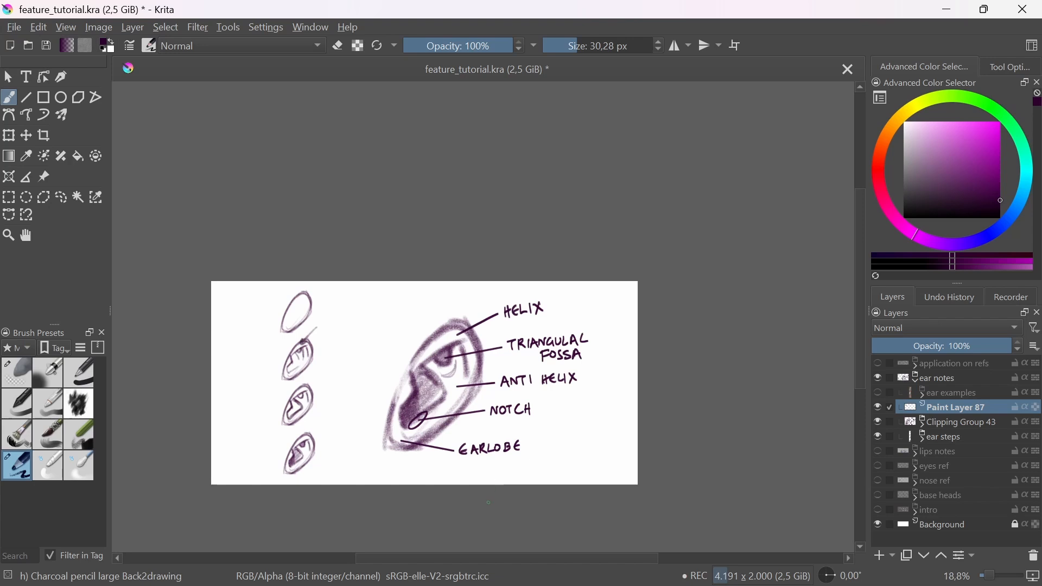
drag(562, 429, 647, 437)
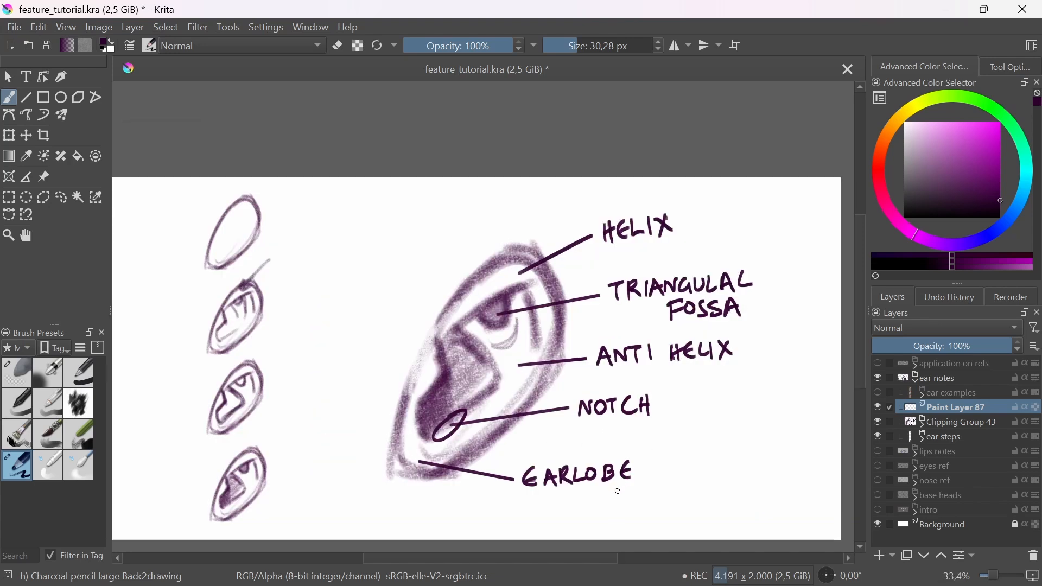
mouse_move(518, 254)
mouse_down()
mouse_move(451, 319)
mouse_move(445, 307)
mouse_up()
key(ctrl+z)
Step: Sketch a small angular ear between the step studies and the labelled ear, with shaded inner hollows and a reinforced outline
mouse_move(328, 344)
mouse_down()
mouse_move(357, 278)
mouse_move(380, 334)
mouse_move(331, 357)
mouse_up()
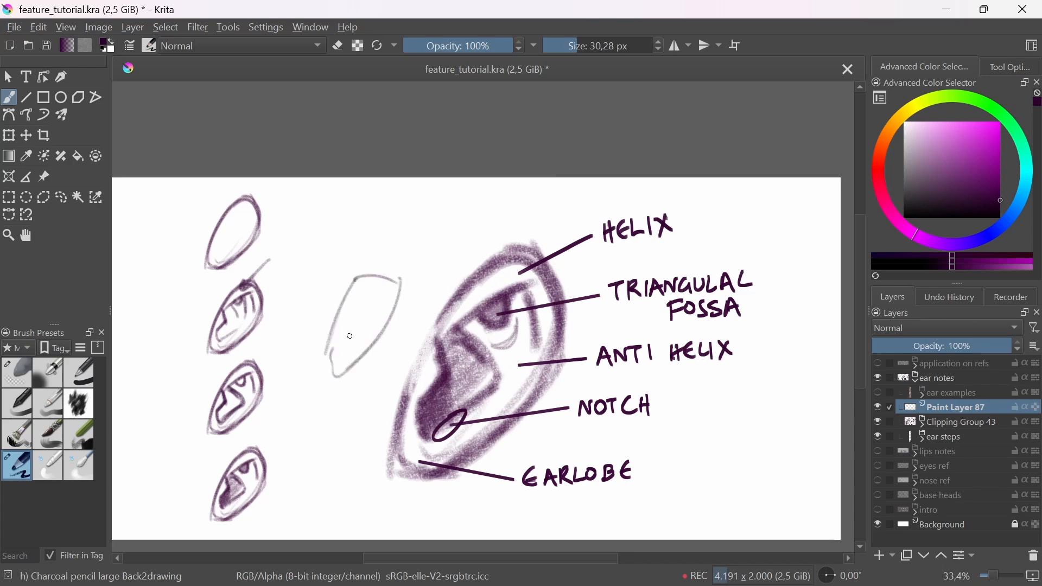
mouse_move(356, 292)
mouse_down()
mouse_move(388, 294)
mouse_move(386, 307)
mouse_move(359, 299)
mouse_move(369, 295)
mouse_move(336, 334)
mouse_move(358, 341)
mouse_up()
drag(365, 296, 369, 297)
mouse_move(330, 352)
mouse_down()
mouse_move(348, 369)
mouse_move(391, 309)
mouse_move(355, 294)
mouse_move(338, 311)
mouse_move(401, 281)
mouse_up()
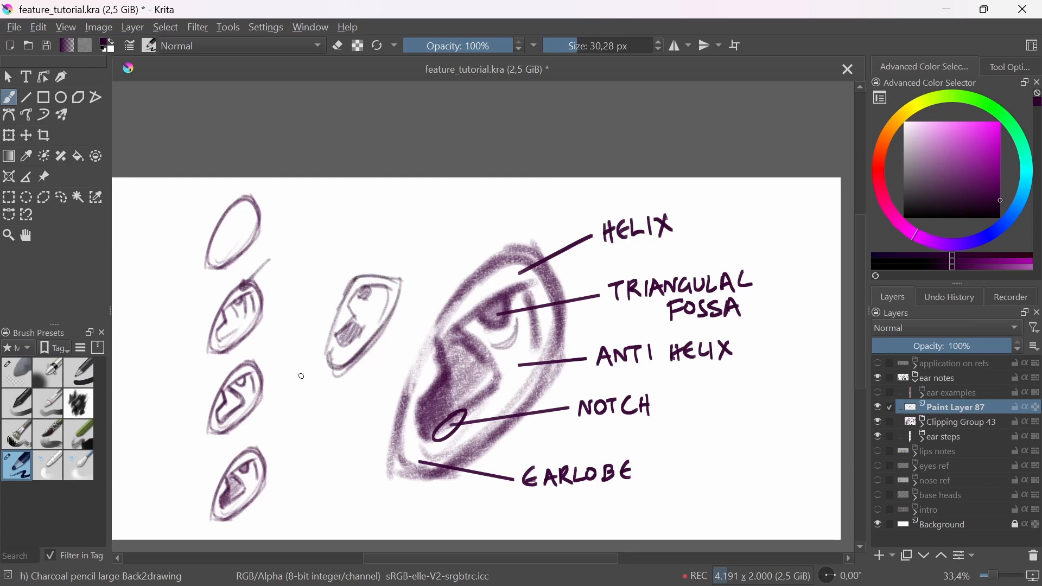
mouse_move(384, 330)
mouse_down()
mouse_move(404, 488)
mouse_move(408, 370)
mouse_up()
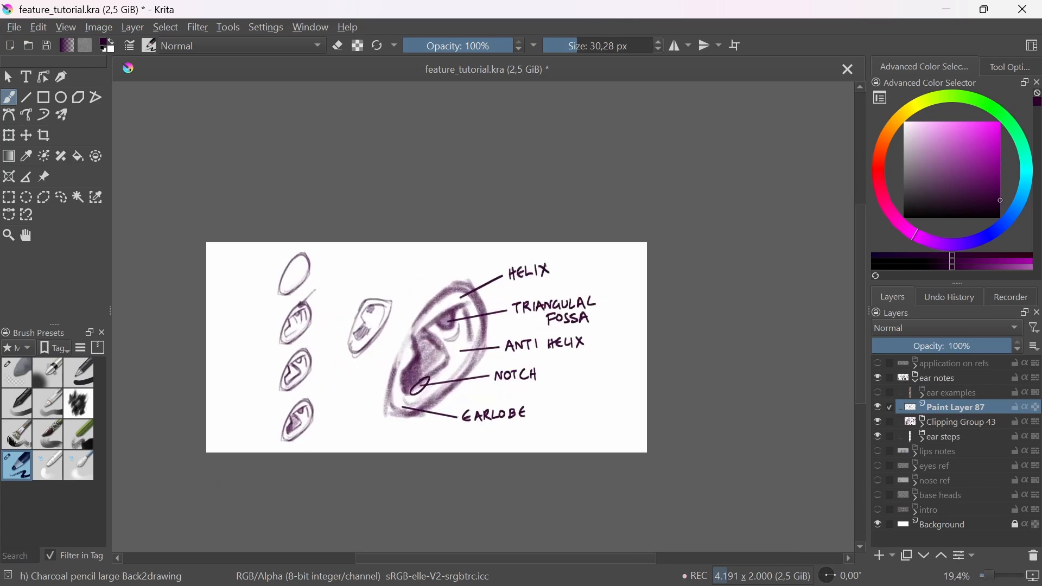
Step: Hide Paint Layer 87 and show the ear examples group with the reference photos
click(877, 407)
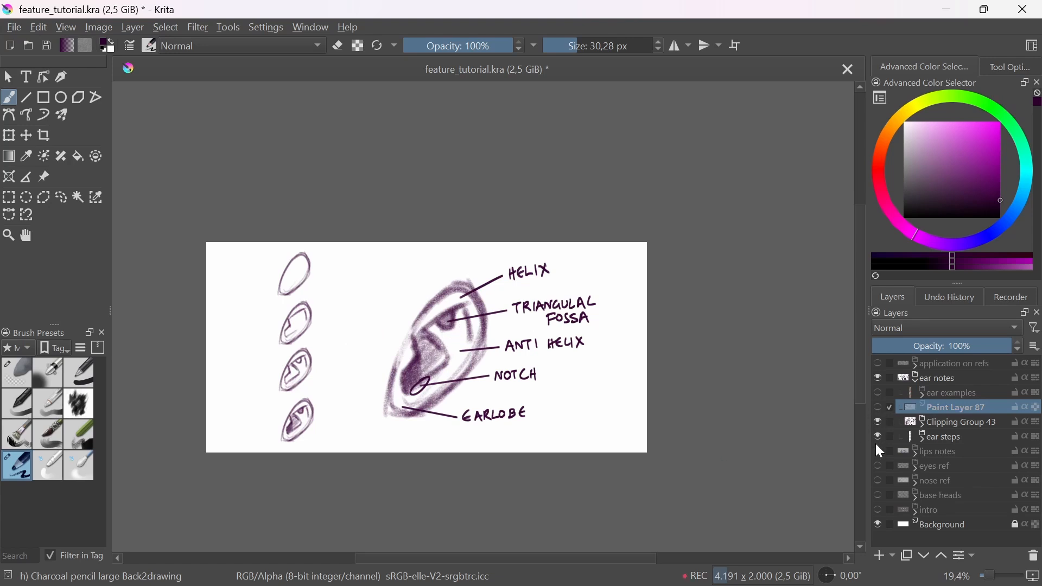
click(879, 393)
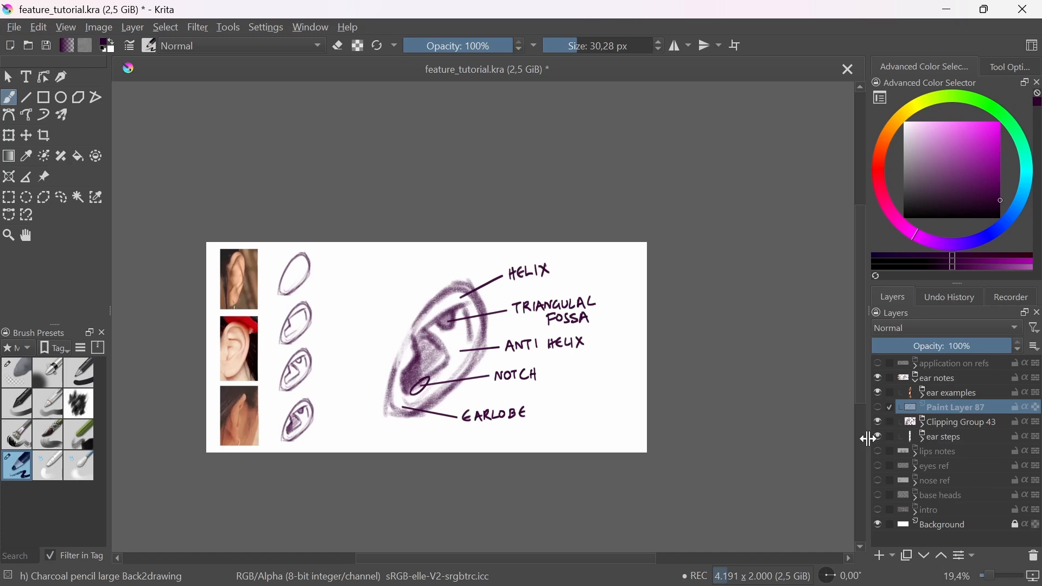
drag(313, 340, 321, 331)
drag(349, 379, 396, 362)
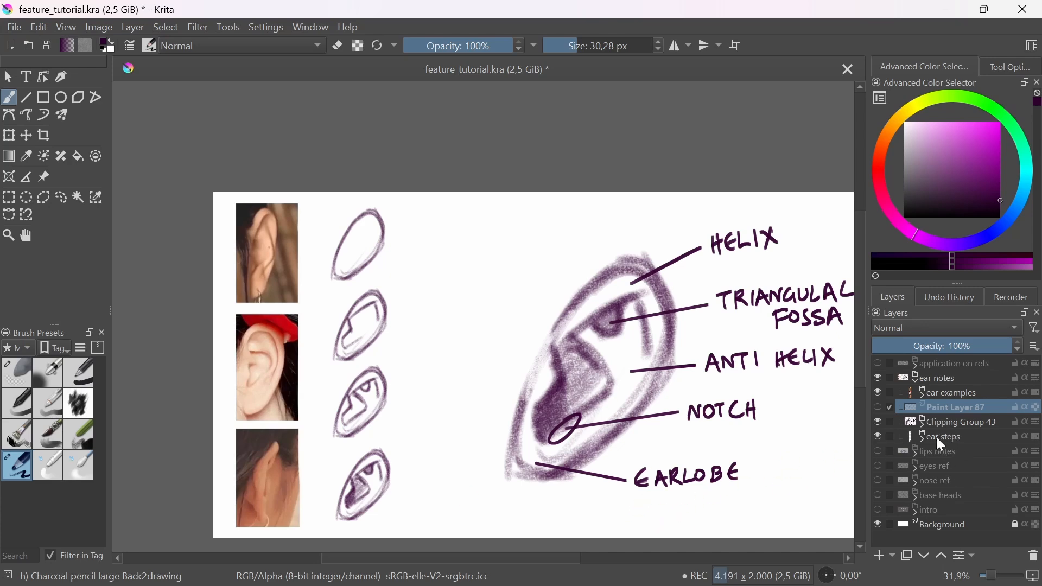
Step: Hide Clipping Group 43 and move the ear steps group to the right, leaving drawing space beside the ear photos
click(950, 437)
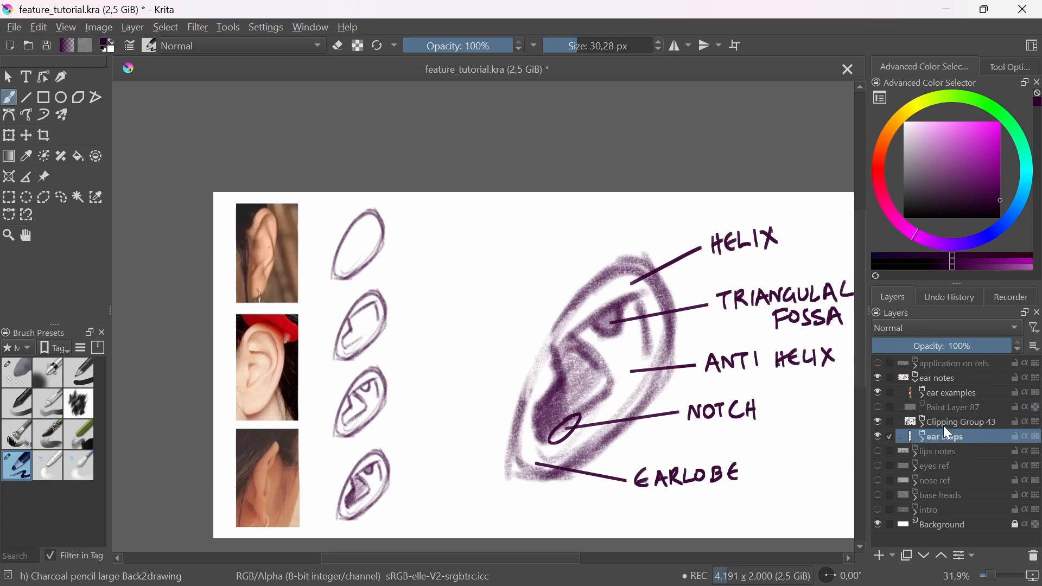
click(882, 421)
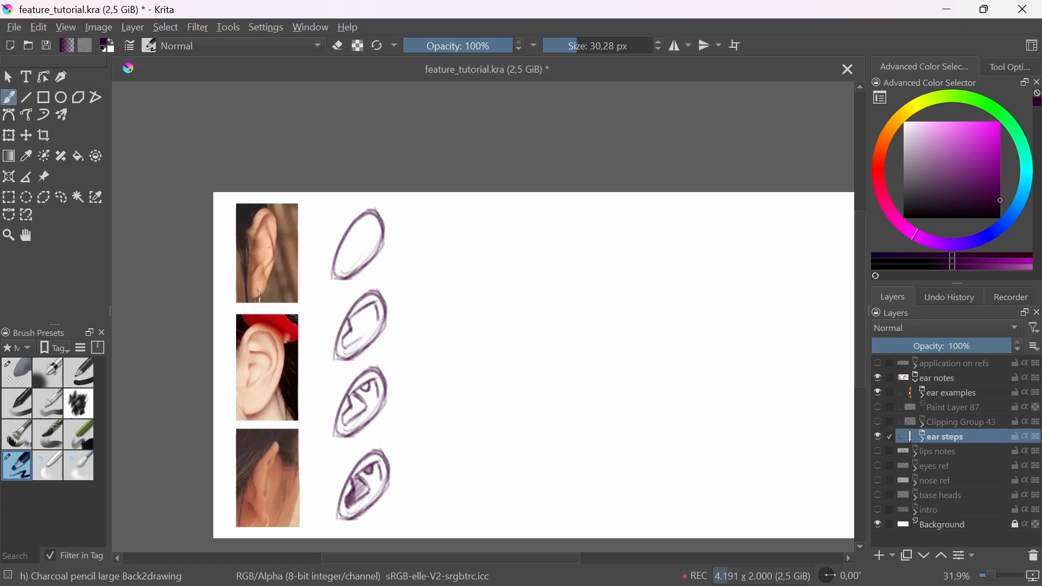
key(t)
drag(619, 440, 693, 437)
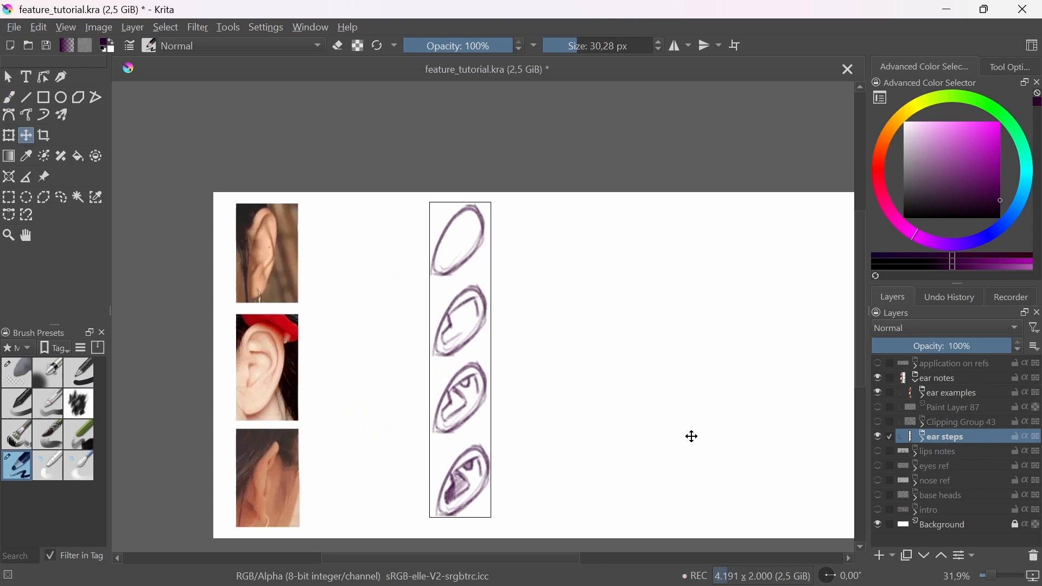
key(b)
Step: On a new layer above ear steps, sketch a narrow tapered block with a lengthwise plane line beside the first ear photo
mouse_move(330, 243)
mouse_down()
mouse_move(372, 228)
mouse_move(376, 294)
mouse_up()
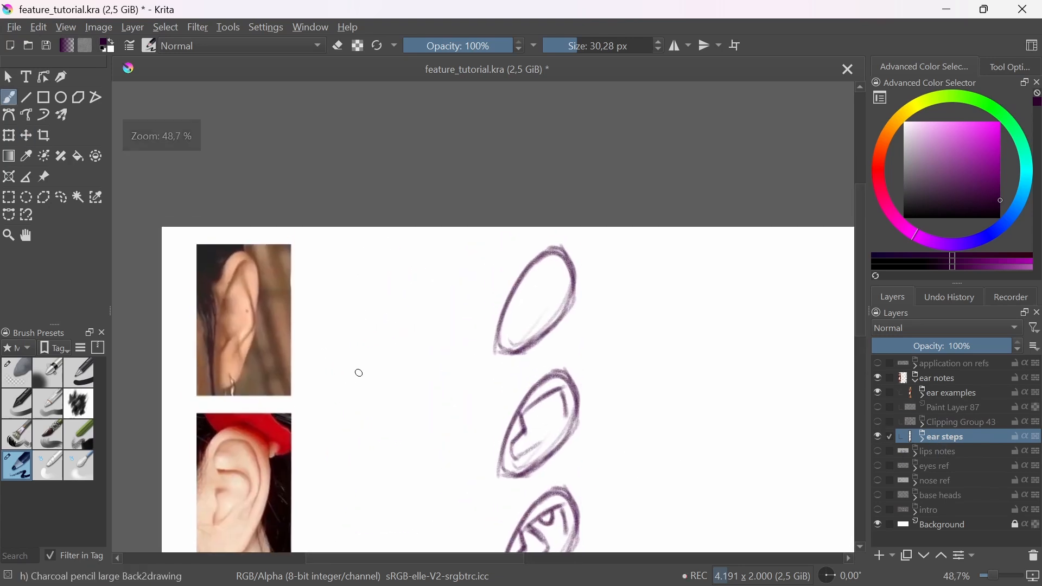
click(884, 558)
drag(369, 255, 357, 375)
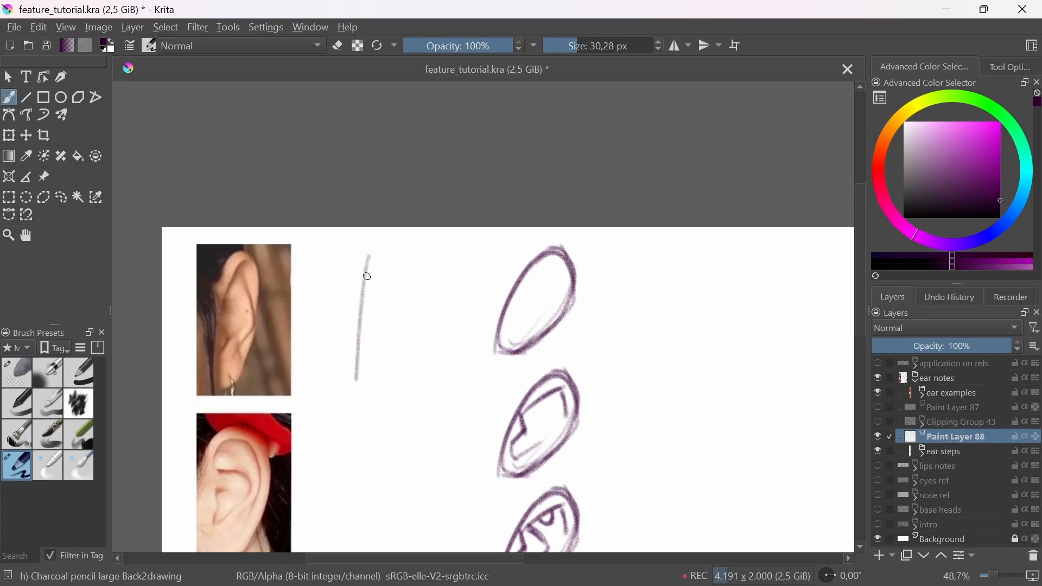
mouse_move(368, 258)
mouse_down()
mouse_move(422, 262)
mouse_move(419, 254)
mouse_move(388, 383)
mouse_up()
mouse_move(415, 264)
mouse_down()
mouse_move(390, 375)
mouse_move(386, 384)
mouse_move(362, 374)
mouse_up()
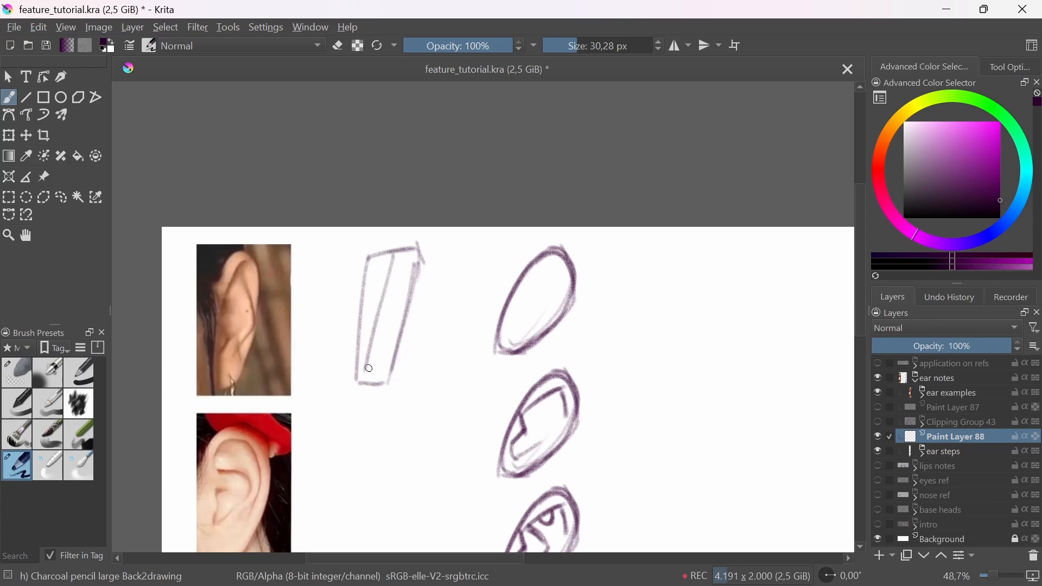
key(ctrl+z)
drag(401, 253, 373, 383)
mouse_move(400, 251)
mouse_down()
mouse_move(427, 263)
mouse_move(404, 250)
mouse_up()
key(e)
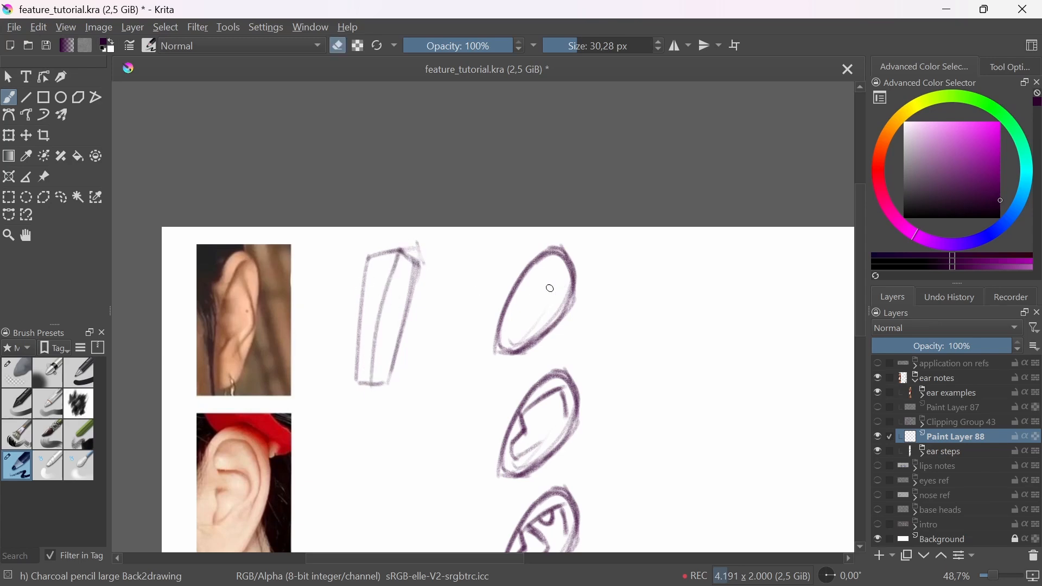
key(e)
Step: Draw cross-contour lines over the first ear study and matching angled contours across both planes of the tapered block
drag(522, 274, 577, 270)
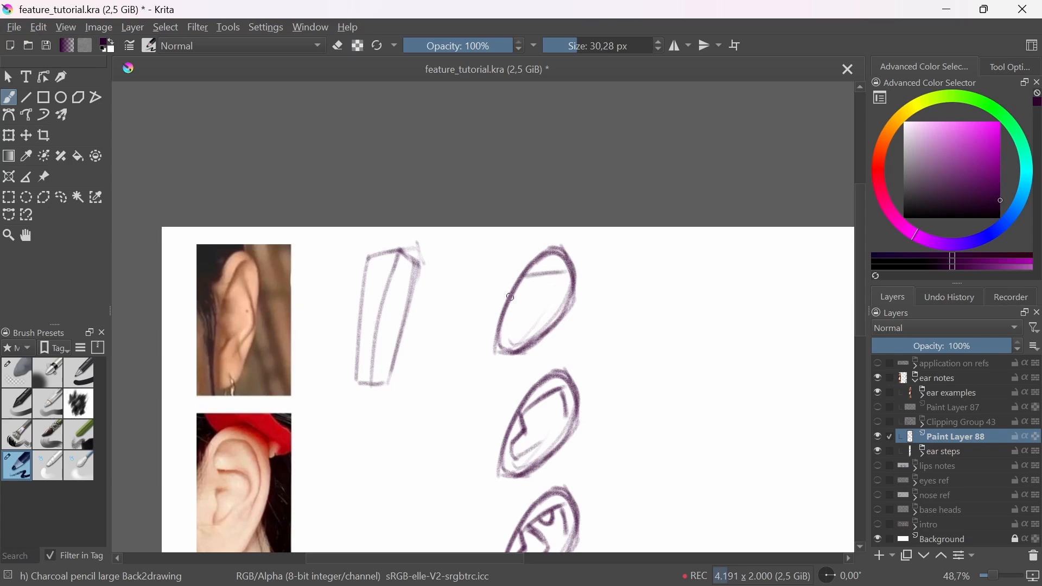
drag(510, 297, 570, 286)
mouse_move(503, 314)
mouse_down()
mouse_move(557, 304)
mouse_move(532, 319)
mouse_up()
mouse_move(367, 283)
mouse_down()
mouse_move(402, 277)
mouse_move(415, 300)
mouse_move(365, 316)
mouse_move(401, 334)
mouse_move(384, 298)
mouse_up()
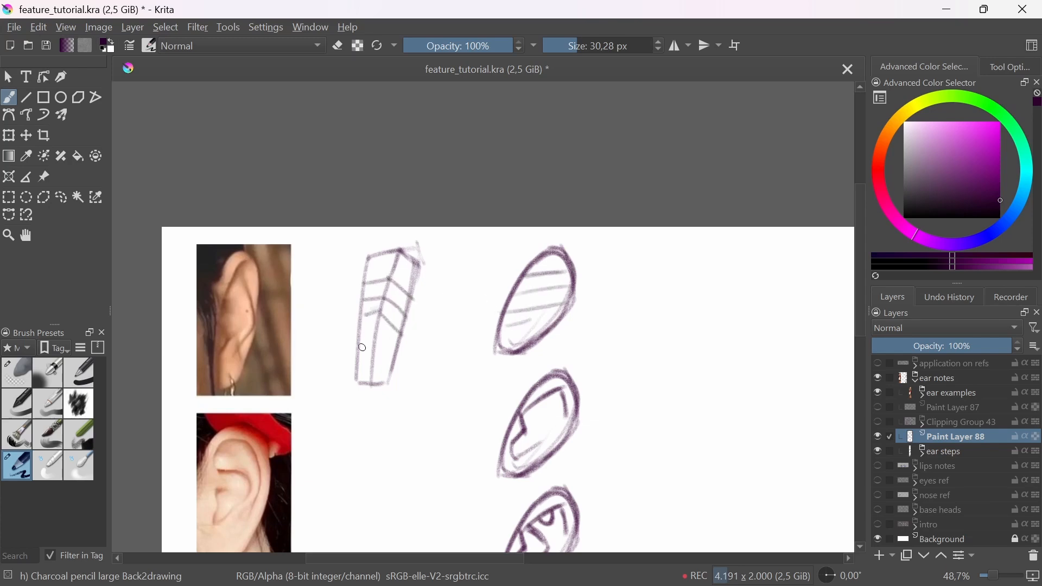
drag(355, 342, 374, 336)
drag(374, 335, 388, 353)
Step: Fade the tapered block sketch with the Eraser Soft brush and enlarge the eraser to about 199 px
click(22, 380)
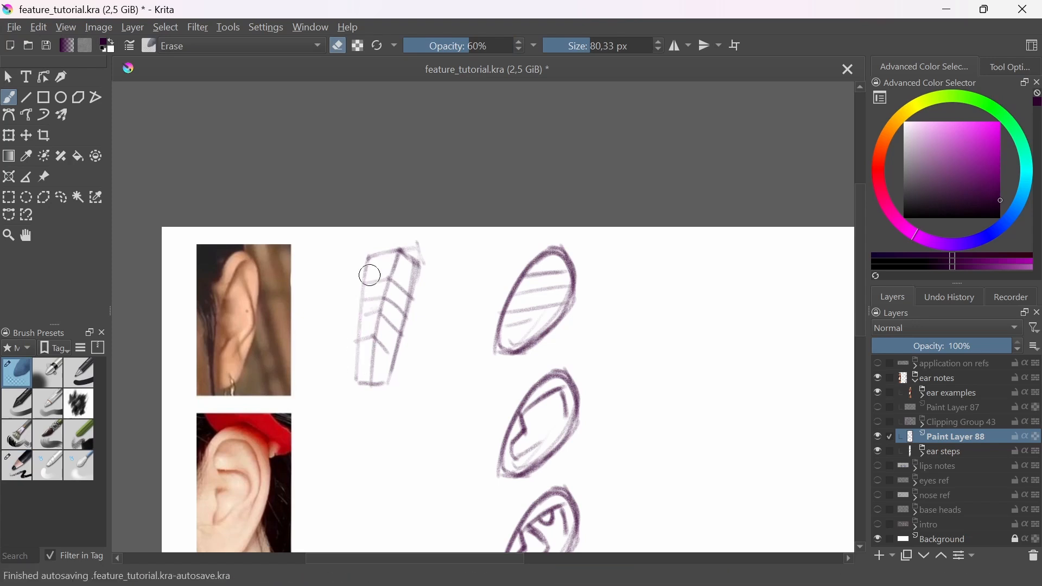
mouse_move(367, 272)
mouse_down()
mouse_move(365, 361)
mouse_move(382, 355)
mouse_move(380, 388)
mouse_up()
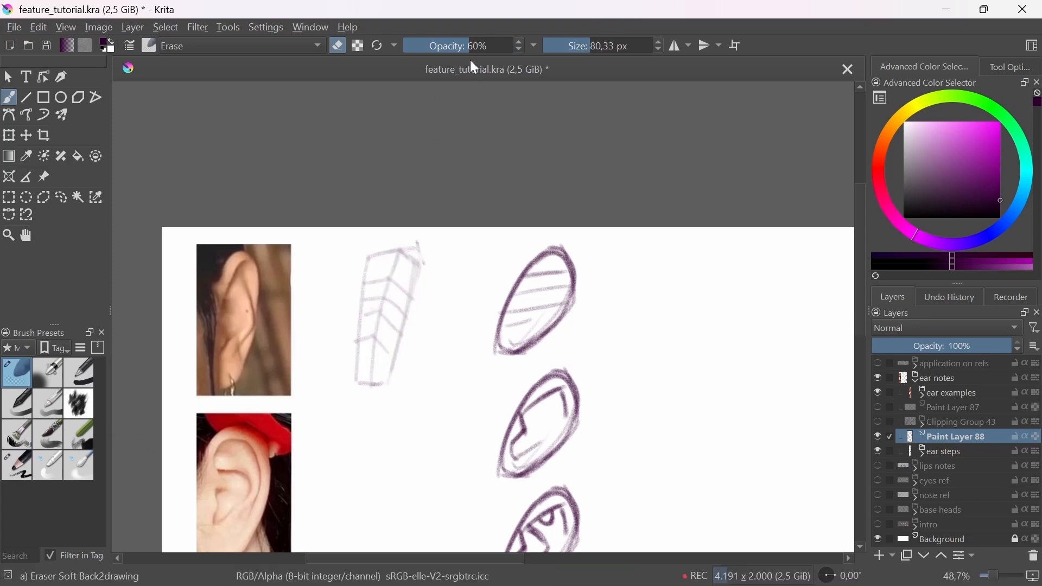
click(607, 45)
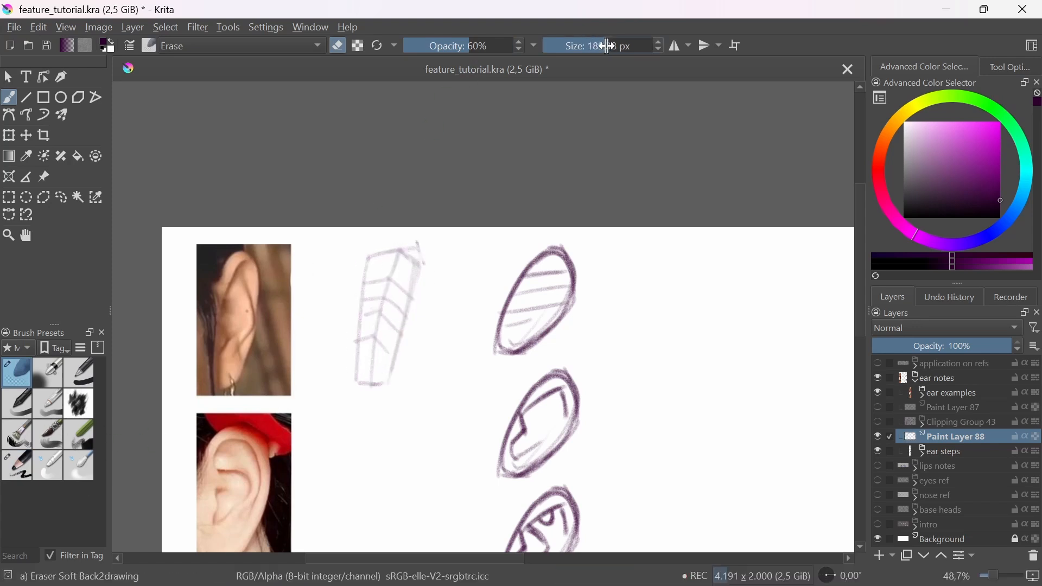
Step: Draw the first photo's ear over the faded block with the large charcoal pencil, adding its rim, inner folds, shaded hollow and lobe
click(19, 466)
mouse_move(361, 298)
mouse_down()
mouse_move(385, 254)
mouse_move(404, 254)
mouse_move(392, 265)
mouse_move(400, 250)
mouse_move(412, 259)
mouse_move(411, 306)
mouse_up()
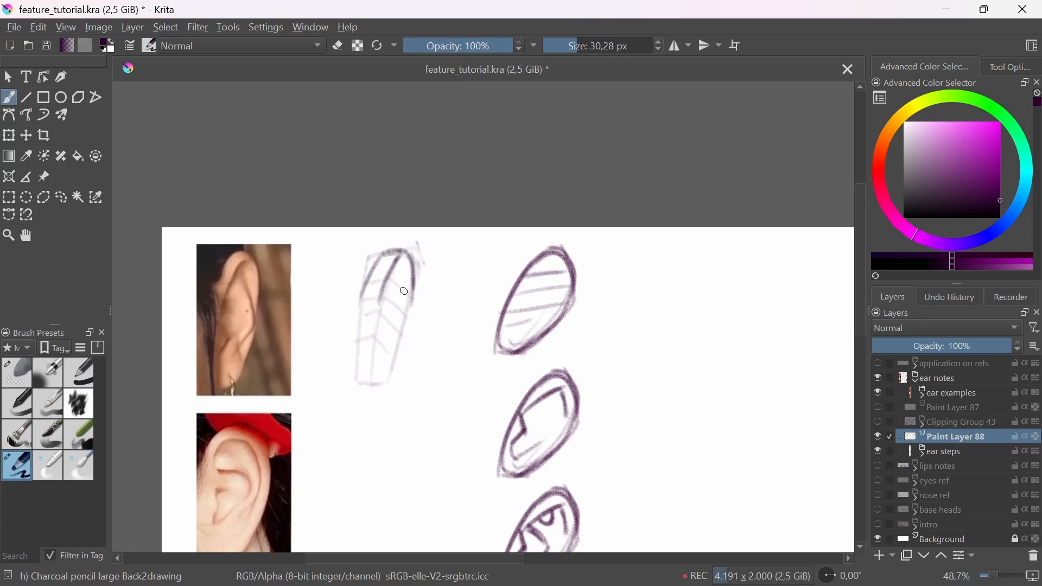
drag(403, 259, 412, 289)
mouse_move(393, 268)
mouse_down()
mouse_move(381, 303)
mouse_move(384, 283)
mouse_move(406, 312)
mouse_move(379, 318)
mouse_move(364, 344)
mouse_up()
mouse_move(362, 384)
mouse_down()
mouse_move(397, 334)
mouse_move(394, 343)
mouse_move(389, 320)
mouse_move(387, 332)
mouse_move(393, 293)
mouse_move(398, 318)
mouse_move(375, 355)
mouse_up()
mouse_move(390, 285)
mouse_down()
mouse_move(391, 323)
mouse_move(398, 318)
mouse_move(366, 354)
mouse_move(368, 339)
mouse_move(370, 360)
mouse_move(382, 329)
mouse_up()
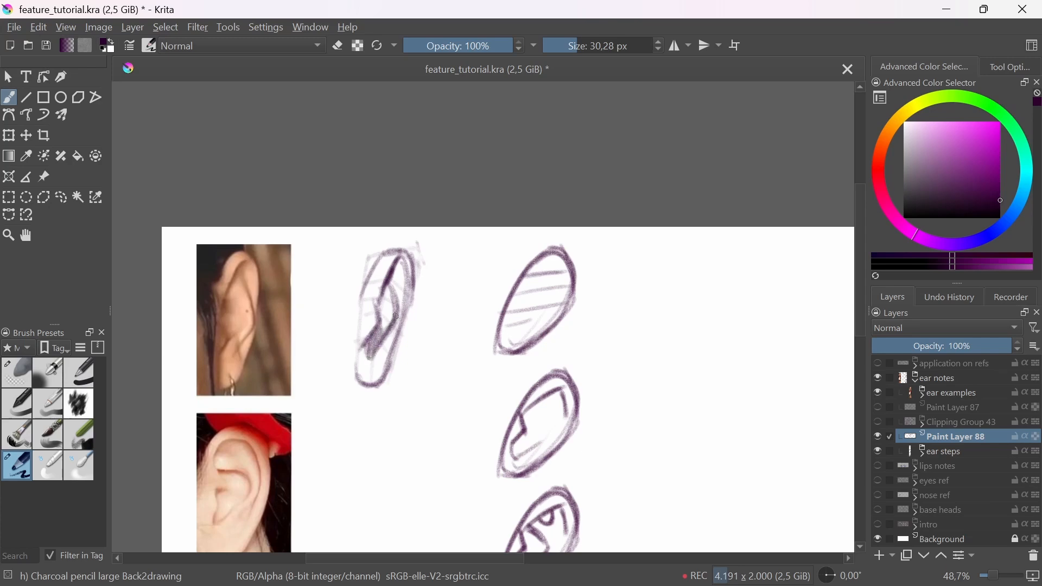
drag(421, 253, 432, 423)
scroll(433, 423, down, 3)
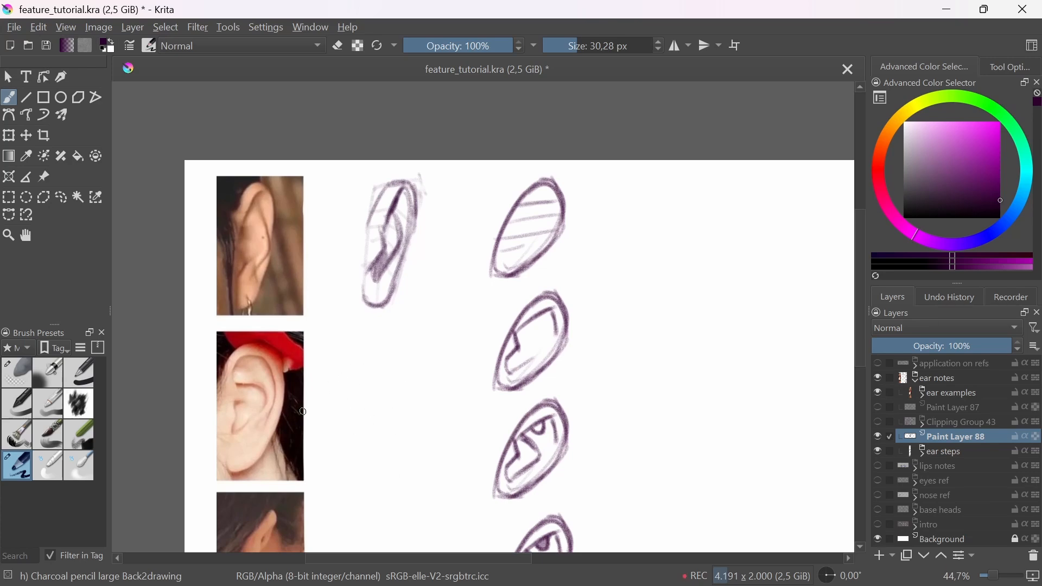
mouse_move(350, 382)
mouse_down()
mouse_move(414, 377)
mouse_move(354, 420)
mouse_up()
drag(402, 464, 418, 407)
key(ctrl+z)
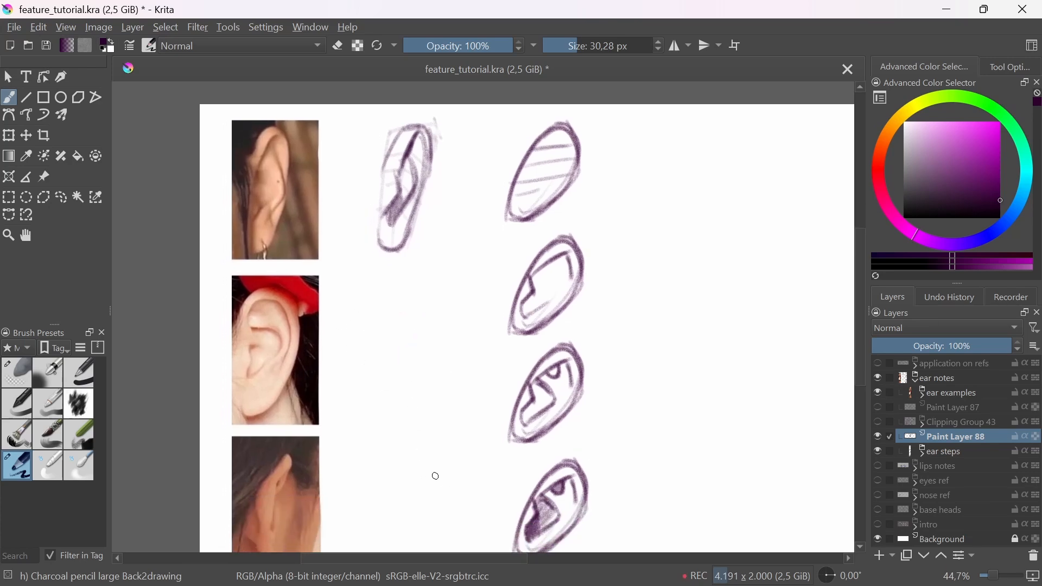
Step: Sketch a tall narrow strip split lengthwise beside the third ear photo and attach a triangular wedge for the back of the ear
drag(421, 535, 417, 429)
drag(414, 378, 405, 414)
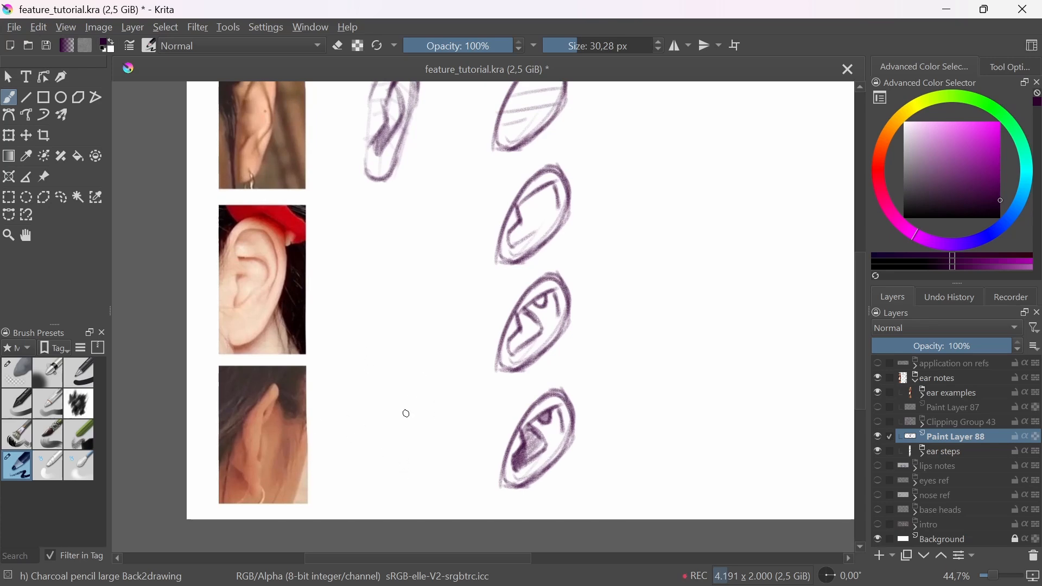
drag(428, 398, 419, 438)
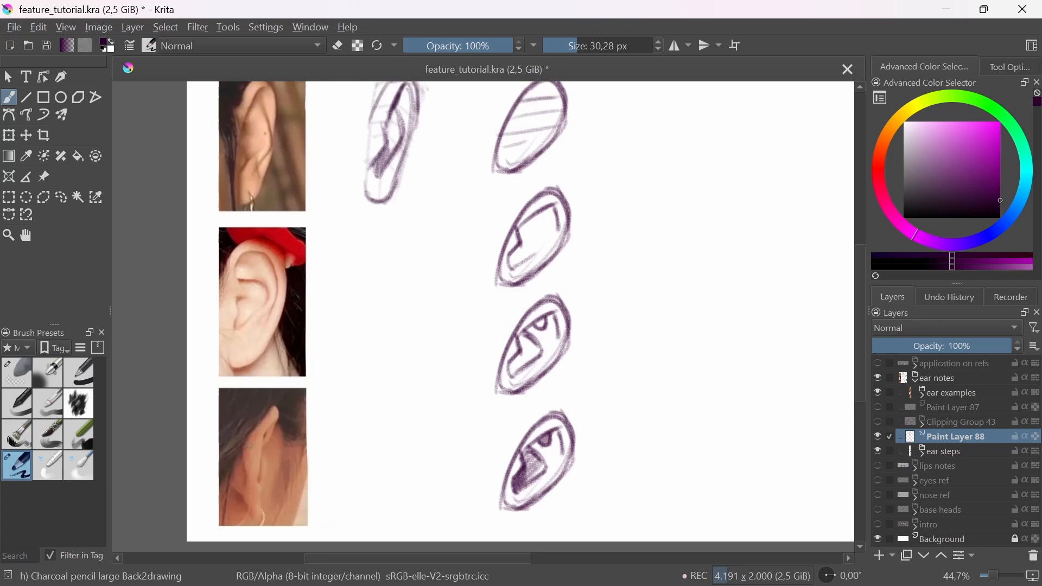
drag(417, 386, 409, 511)
drag(392, 393, 428, 392)
mouse_move(402, 385)
mouse_down()
mouse_move(393, 506)
mouse_move(411, 510)
mouse_up()
mouse_move(417, 390)
mouse_down()
mouse_move(404, 483)
mouse_move(383, 509)
mouse_move(394, 509)
mouse_up()
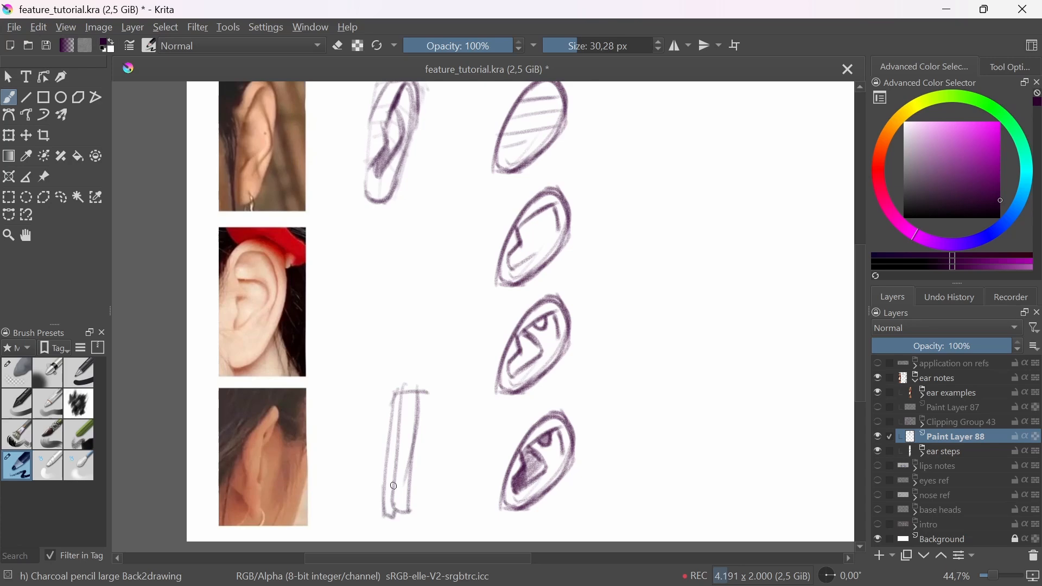
mouse_move(398, 394)
mouse_down()
mouse_move(366, 442)
mouse_move(387, 493)
mouse_up()
drag(360, 457, 386, 505)
mouse_move(397, 397)
mouse_down()
mouse_move(387, 500)
mouse_move(389, 384)
mouse_move(407, 437)
mouse_move(398, 400)
mouse_up()
Step: Fade the wedge sketch with Eraser Soft and redraw the third ear's back contour, rim and lobe with the large charcoal pencil
click(30, 374)
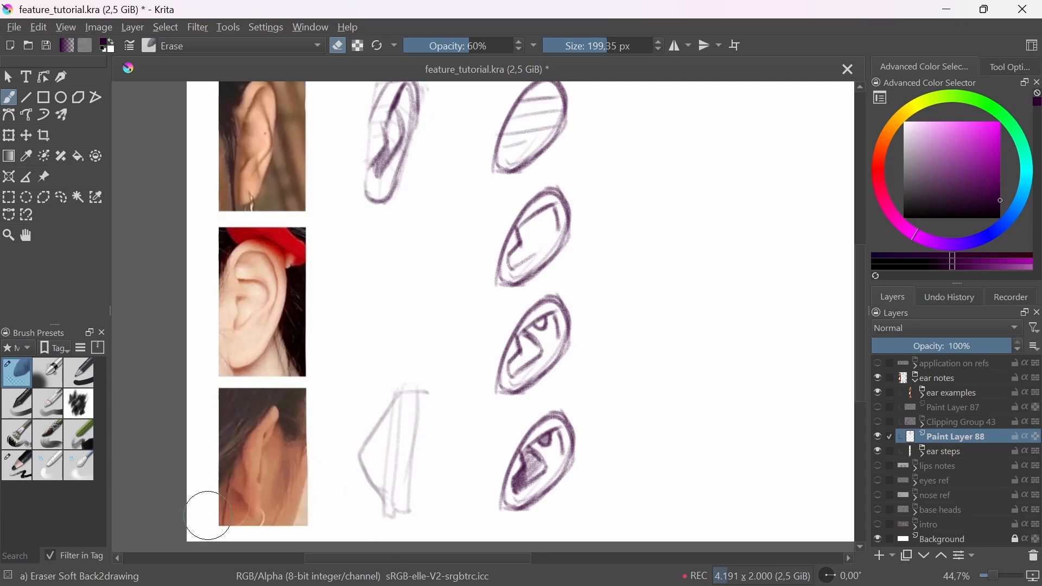
click(28, 461)
mouse_move(353, 455)
mouse_down()
mouse_move(397, 397)
mouse_move(362, 435)
mouse_move(356, 478)
mouse_move(388, 501)
mouse_up()
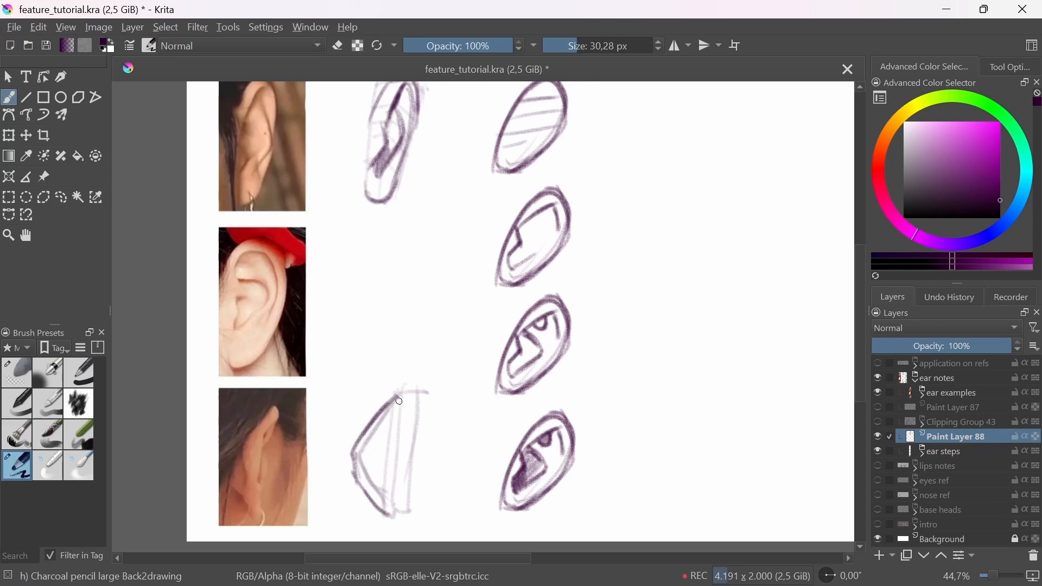
mouse_move(399, 401)
mouse_down()
mouse_move(423, 429)
mouse_move(398, 521)
mouse_up()
mouse_move(399, 395)
mouse_down()
mouse_move(387, 514)
mouse_move(388, 494)
mouse_up()
mouse_move(426, 399)
mouse_down()
mouse_move(408, 432)
mouse_move(406, 481)
mouse_up()
drag(410, 432, 405, 496)
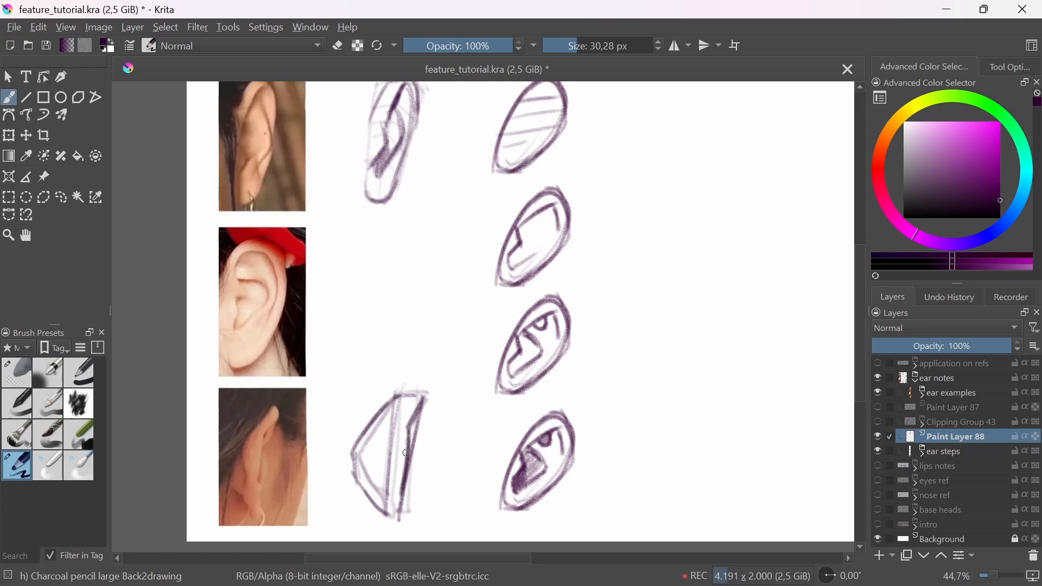
drag(407, 450, 402, 528)
mouse_move(406, 390)
mouse_down()
mouse_move(389, 428)
mouse_move(426, 391)
mouse_move(408, 461)
mouse_up()
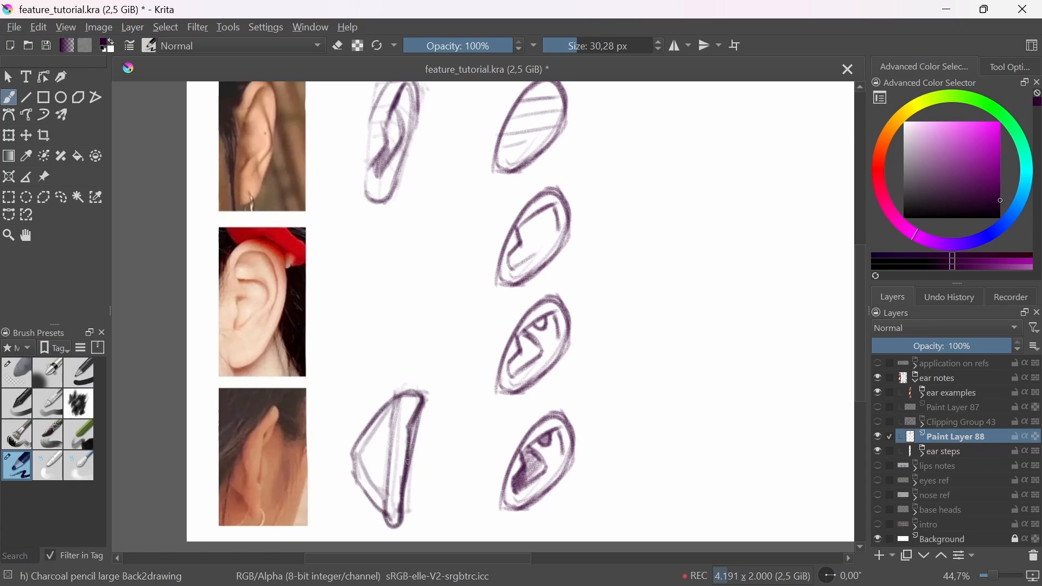
drag(427, 349, 408, 408)
drag(543, 176, 547, 212)
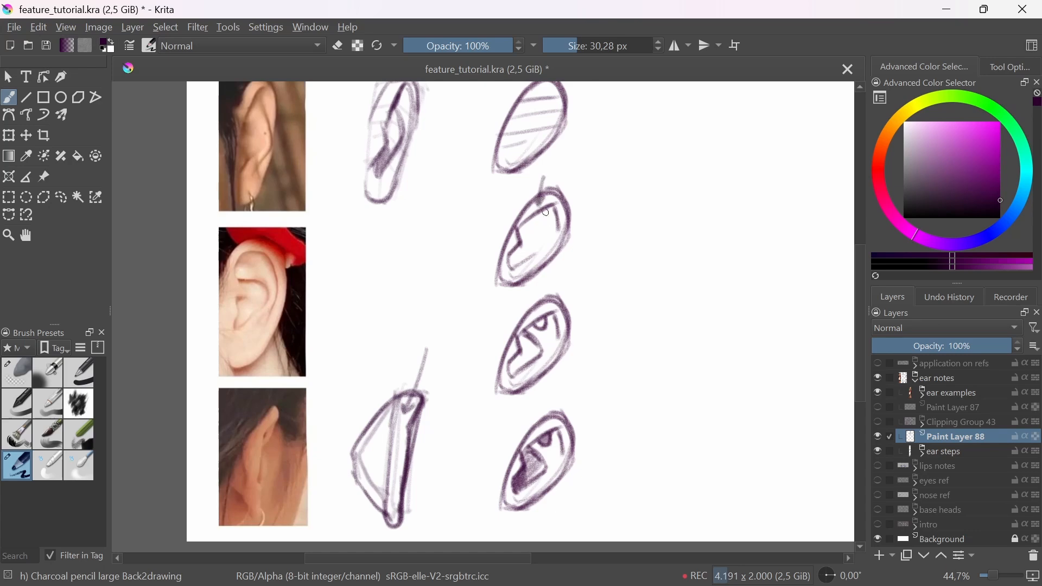
key(ctrl+z)
key(ctrl+z)
Step: Add an inner fold to the third ear study, fade the drawing with Eraser Soft and re-outline the ear with the large charcoal pencil
mouse_move(399, 399)
mouse_down()
mouse_move(382, 451)
mouse_move(383, 504)
mouse_move(381, 446)
mouse_move(383, 489)
mouse_move(372, 465)
mouse_move(388, 516)
mouse_move(377, 473)
mouse_up()
click(17, 373)
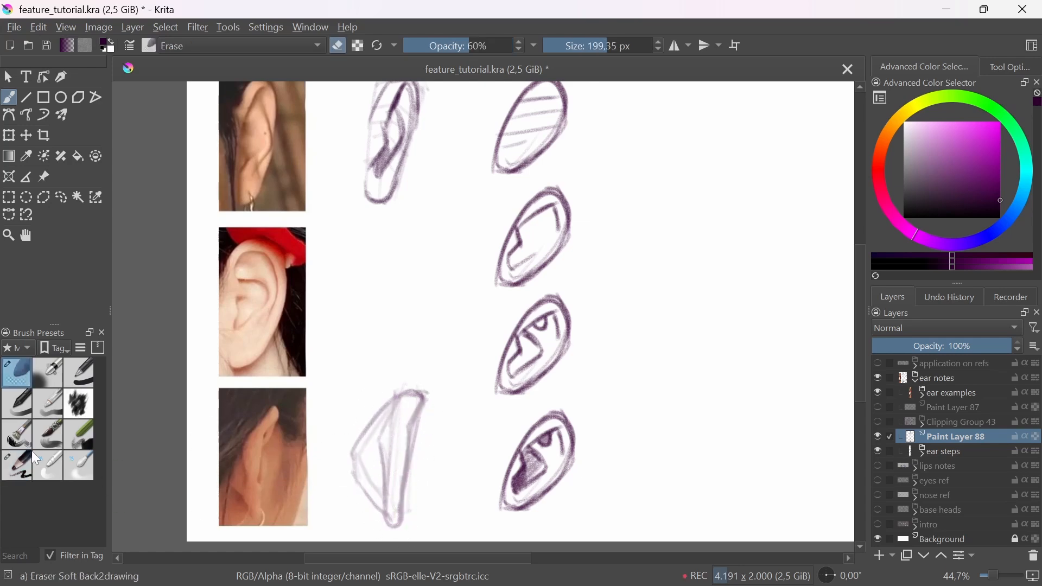
click(17, 466)
mouse_move(396, 403)
mouse_down()
mouse_move(355, 446)
mouse_move(399, 396)
mouse_move(422, 394)
mouse_move(389, 525)
mouse_move(367, 496)
mouse_up()
drag(349, 369, 373, 451)
key(ctrl+z)
drag(413, 415, 399, 504)
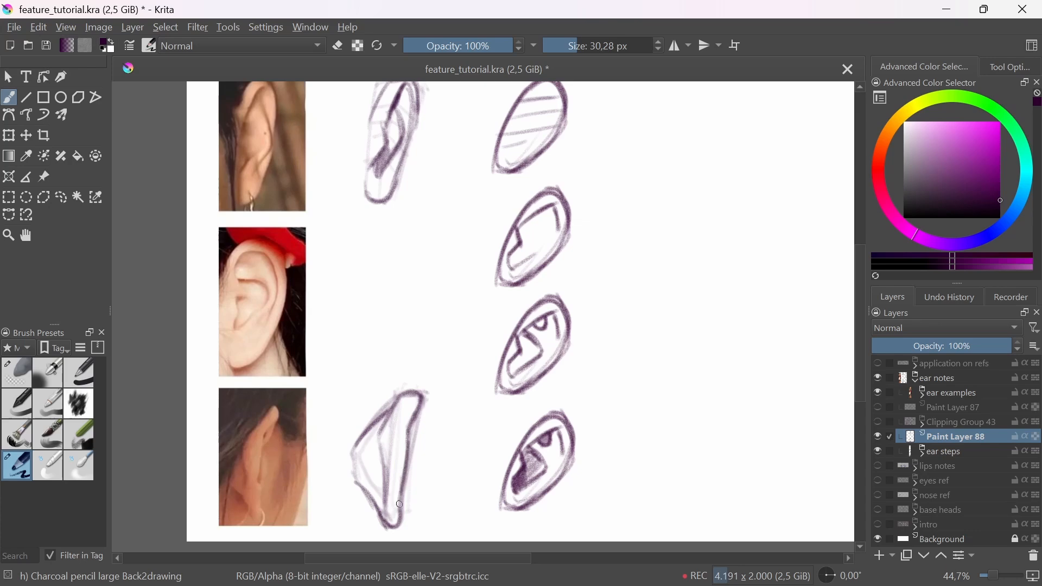
Step: Darken the third ear study's outer rim, add a bump along that edge and mark the matching upper rim on the second step ear
mouse_move(440, 363)
mouse_down()
mouse_move(461, 472)
mouse_move(442, 320)
mouse_up()
mouse_move(419, 389)
mouse_down()
mouse_move(420, 353)
mouse_move(419, 410)
mouse_up()
drag(426, 367, 419, 409)
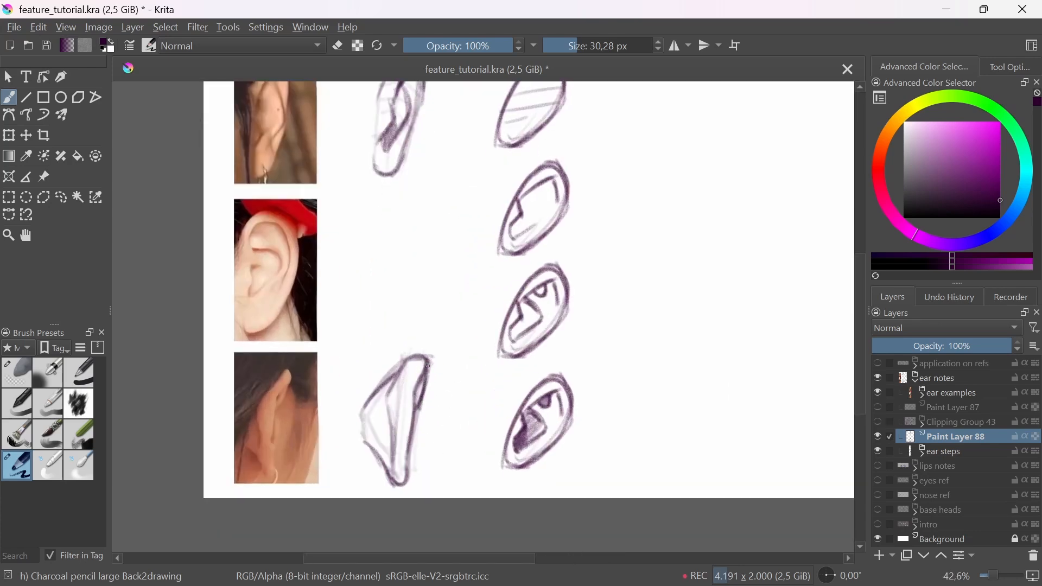
drag(551, 252, 535, 299)
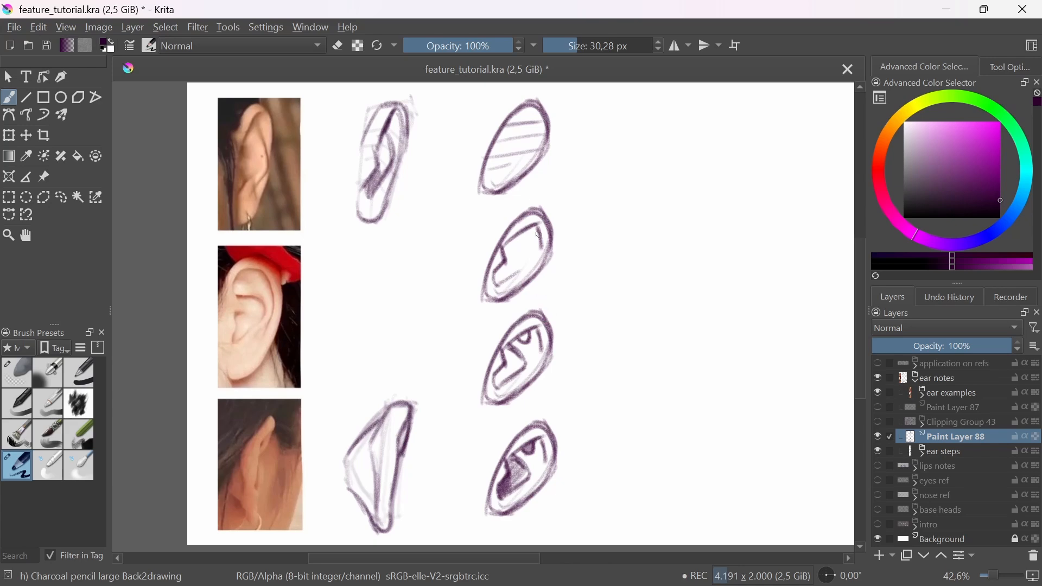
drag(554, 209, 546, 236)
key(ctrl+z)
drag(407, 461, 401, 486)
drag(487, 449, 494, 470)
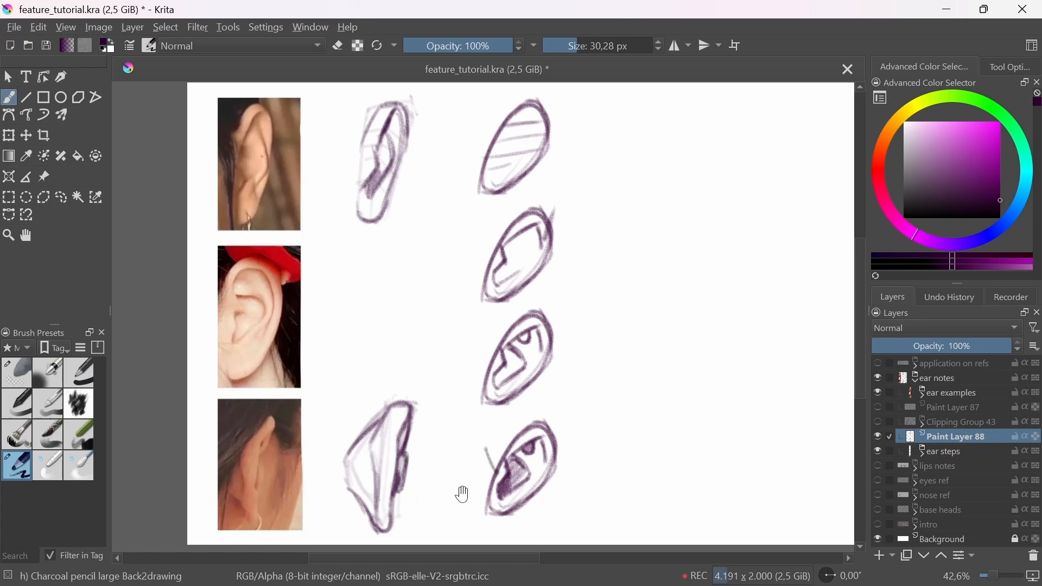
key(ctrl+z)
Step: Draw a diagonal arrow just below the first ear study, pointing up towards the first ear photo
drag(408, 367, 433, 408)
drag(374, 189, 340, 206)
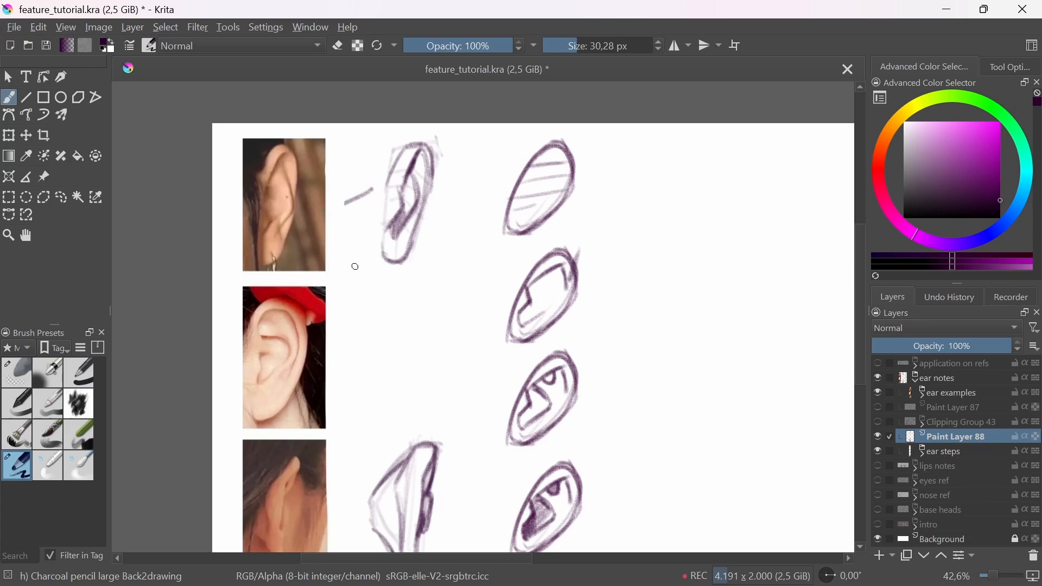
key(ctrl+z)
drag(359, 275, 373, 288)
mouse_move(345, 267)
mouse_down()
mouse_move(389, 303)
mouse_move(372, 258)
mouse_up()
key(ctrl+z)
key(ctrl+z)
Step: Soften the bump on the third ear study with Eraser Soft and redefine the ear's outer edge with the large charcoal pencil
drag(483, 493, 487, 434)
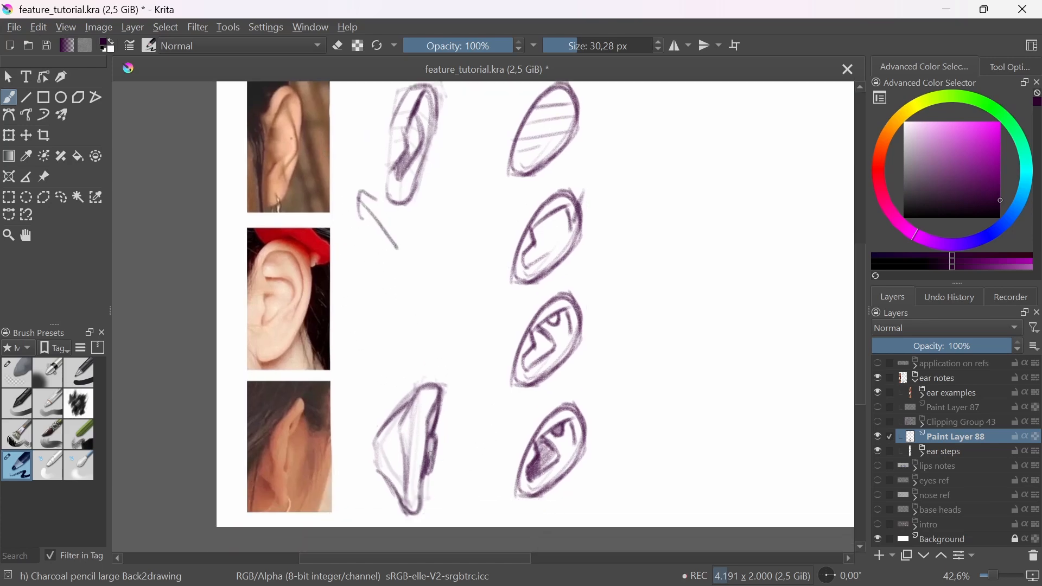
drag(430, 453, 417, 505)
scroll(435, 434, down, 3)
scroll(442, 410, up, 4)
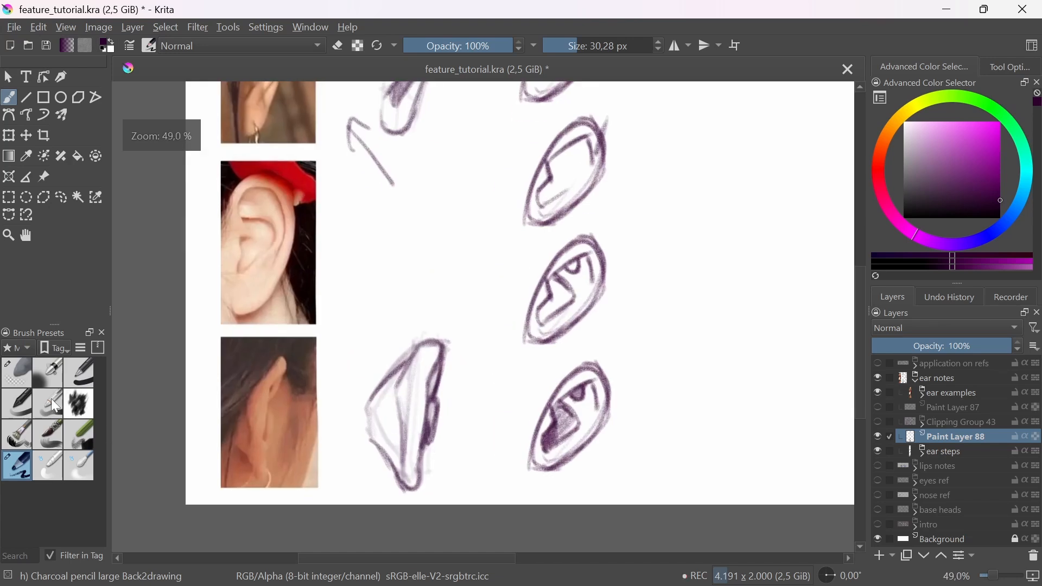
click(16, 373)
mouse_move(464, 451)
mouse_down()
mouse_move(449, 443)
mouse_move(458, 410)
mouse_move(446, 447)
mouse_move(431, 375)
mouse_move(415, 470)
mouse_up()
click(17, 466)
drag(440, 359, 423, 428)
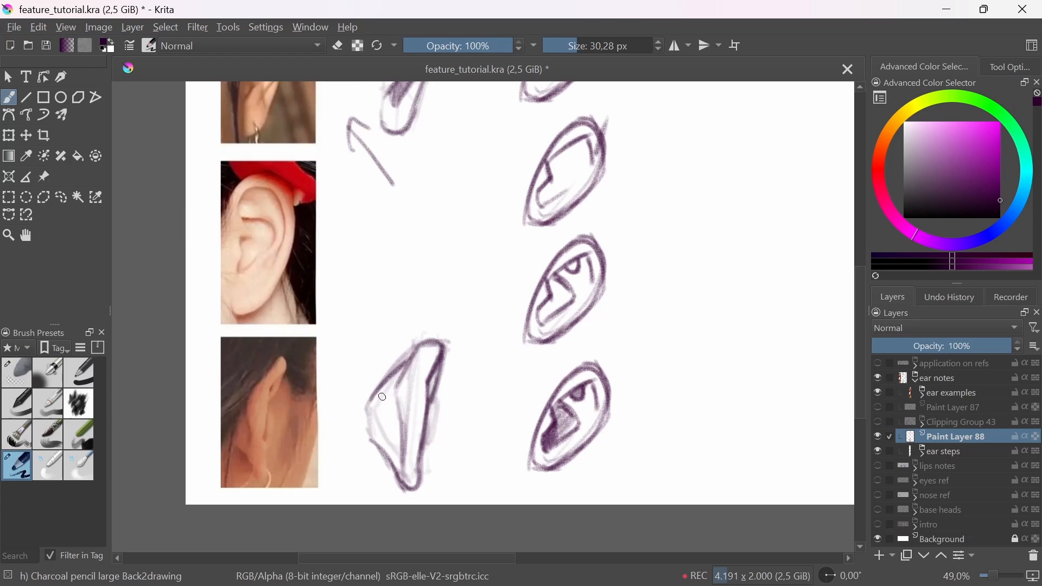
mouse_move(382, 392)
mouse_down()
mouse_move(413, 355)
mouse_move(401, 364)
mouse_move(461, 468)
mouse_move(453, 489)
mouse_up()
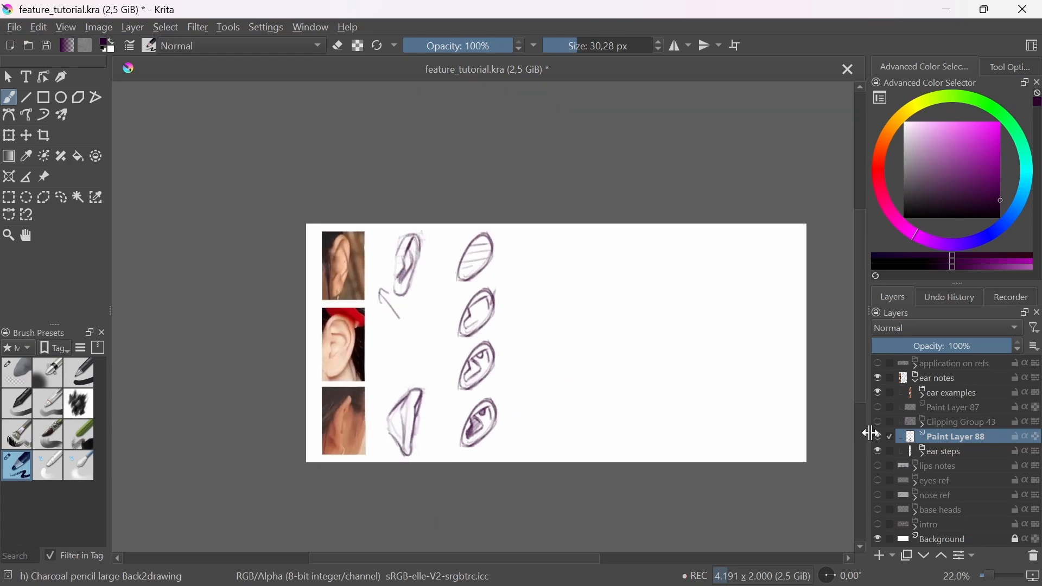
Step: Hide the ear notes group, show and expand application on refs, and make Paint Layers 79, 74 and 84 visible
click(917, 380)
click(879, 380)
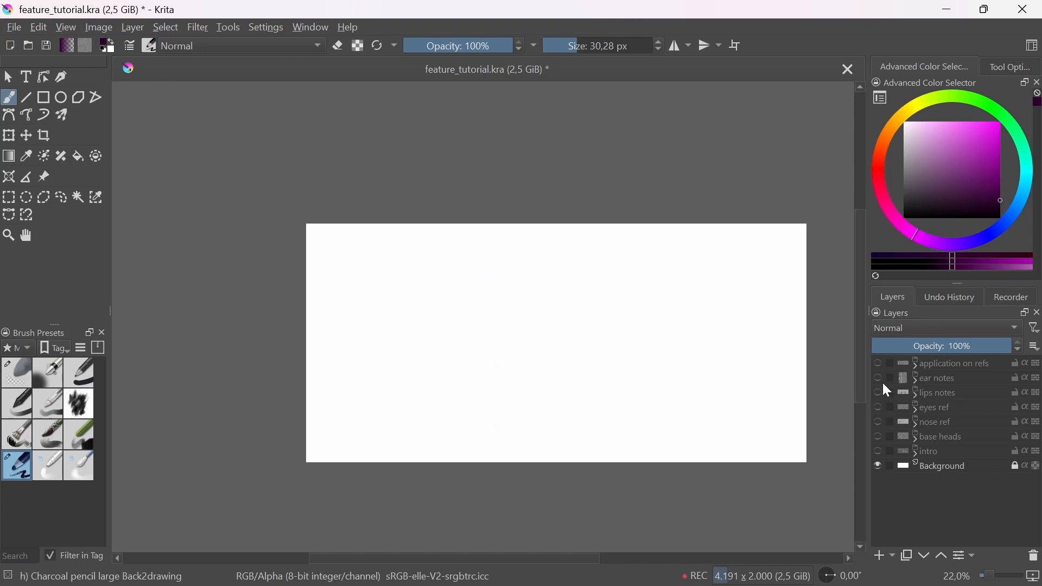
click(879, 364)
click(916, 365)
click(916, 367)
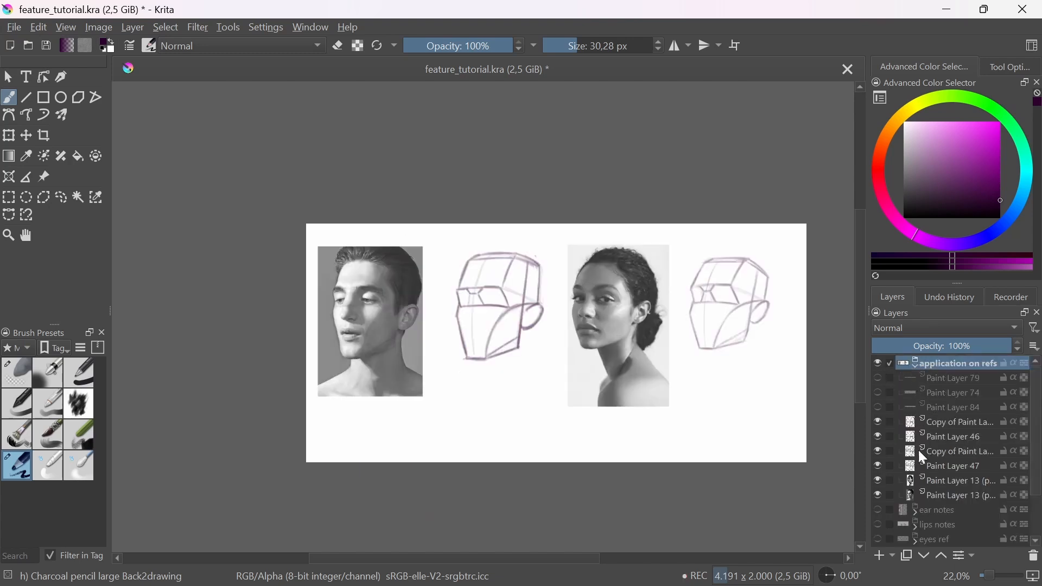
drag(879, 379, 861, 421)
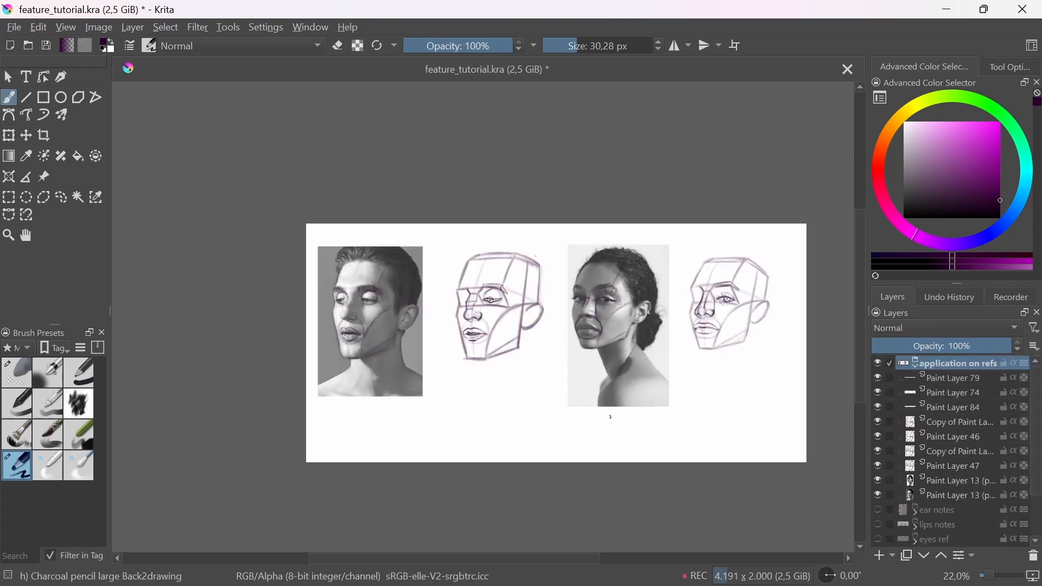
Step: On a new layer above the copied head sketch, draw a thick ear outline on the first base head
drag(610, 417, 599, 438)
click(931, 421)
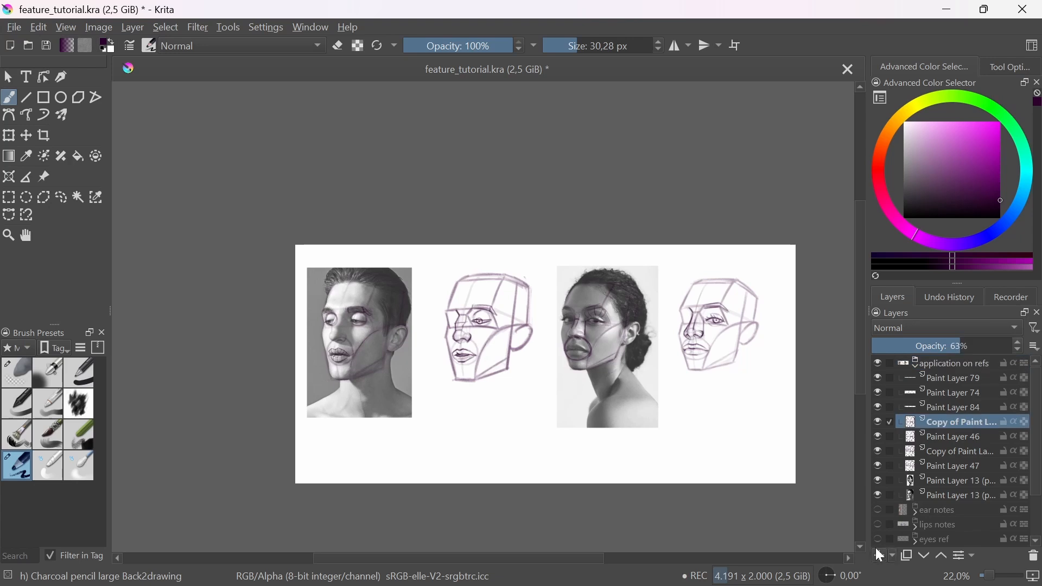
click(885, 556)
scroll(576, 401, up, 5)
drag(596, 435, 542, 458)
drag(634, 492, 594, 491)
drag(479, 425, 549, 418)
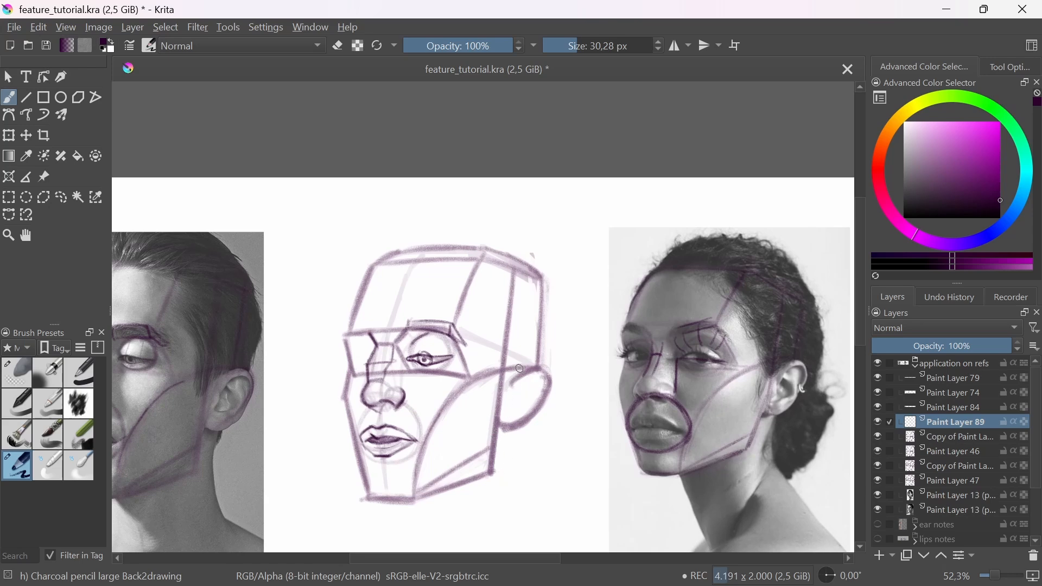
mouse_move(503, 382)
mouse_down()
mouse_move(539, 365)
mouse_move(551, 381)
mouse_move(515, 433)
mouse_up()
mouse_move(552, 375)
mouse_down()
mouse_move(533, 416)
mouse_move(552, 380)
mouse_up()
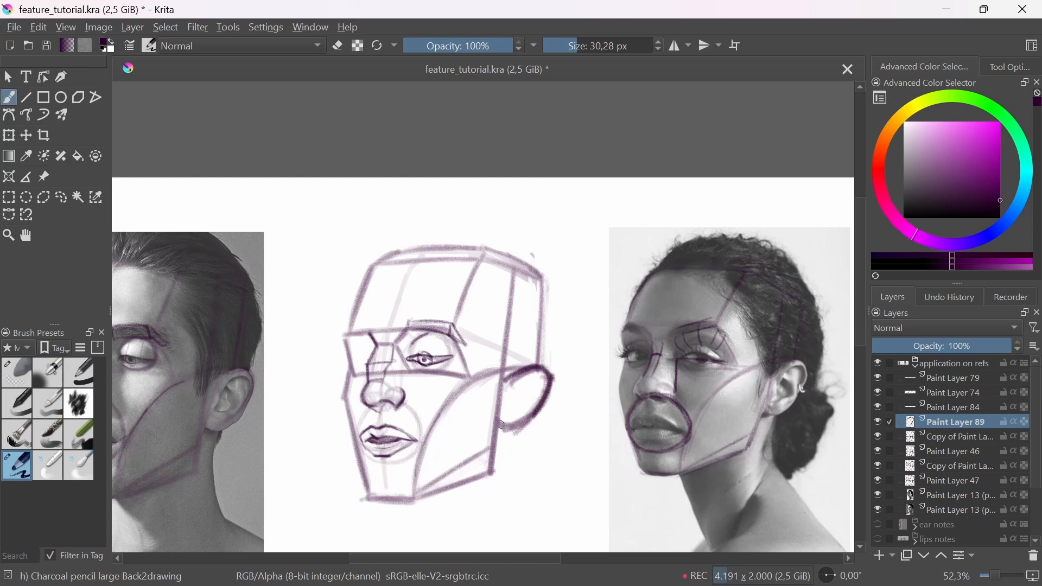
mouse_move(502, 425)
mouse_down()
mouse_move(529, 426)
mouse_move(543, 411)
mouse_up()
scroll(196, 443, up, 3)
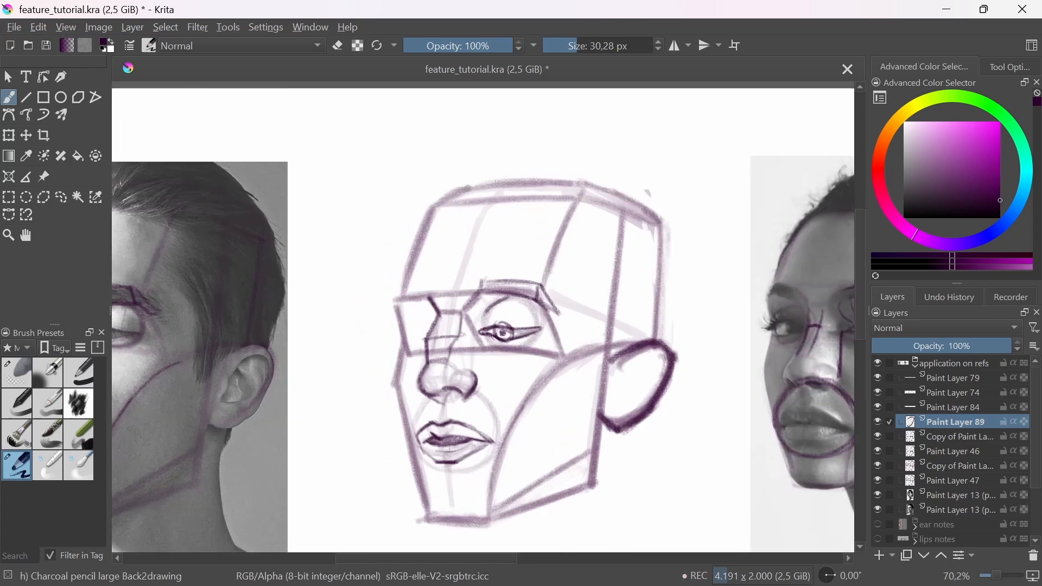
drag(235, 416, 248, 438)
key(ctrl+z)
drag(226, 402, 226, 429)
key(ctrl+z)
Step: Reduce the brush to 19,48 px and draw the first head's inner ear rim, folds and shaded hollow
key(bracketleft)
key(bracketleft)
key(bracketleft)
drag(617, 371, 664, 356)
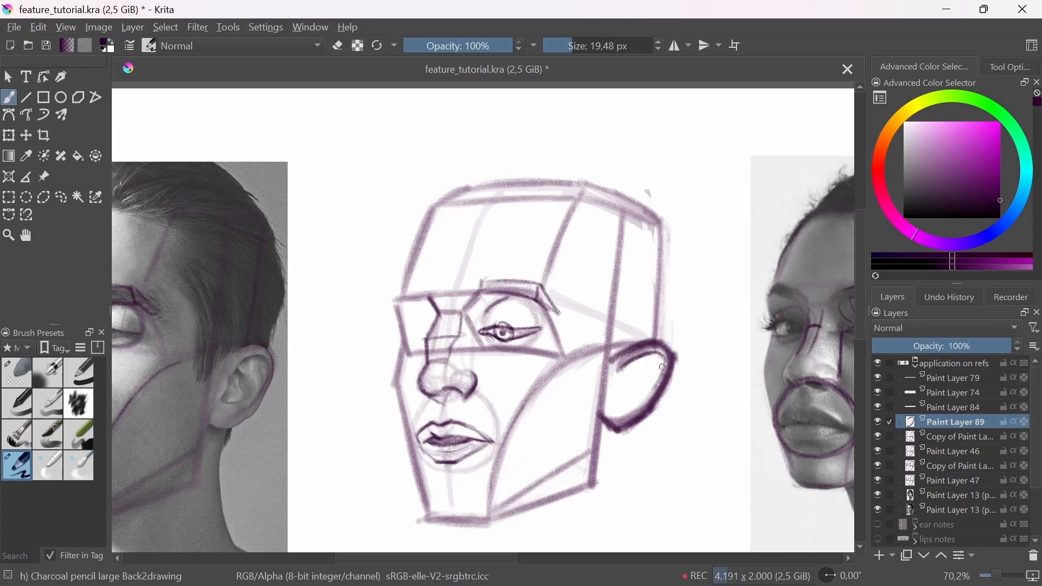
mouse_move(615, 377)
mouse_down()
mouse_move(615, 391)
mouse_move(637, 361)
mouse_up()
mouse_move(609, 400)
mouse_down()
mouse_move(628, 398)
mouse_move(622, 404)
mouse_move(645, 383)
mouse_move(614, 407)
mouse_up()
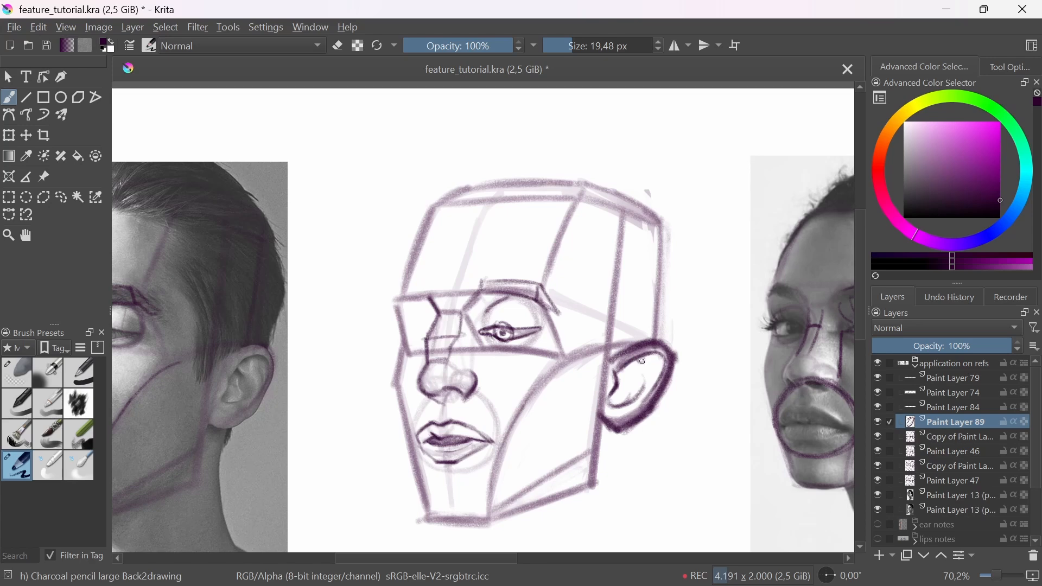
drag(631, 364, 644, 380)
mouse_move(644, 380)
mouse_down()
mouse_move(640, 405)
mouse_move(592, 433)
mouse_move(601, 395)
mouse_move(633, 364)
mouse_move(613, 402)
mouse_up()
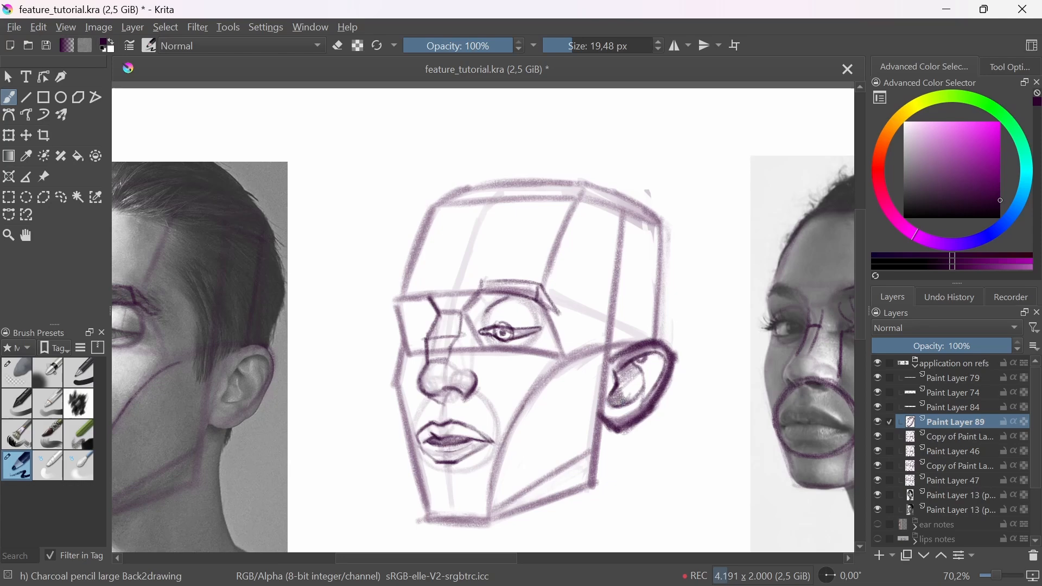
Step: Draw the ear on the second base head with its outer rim, inner fold and shaded hollow
drag(639, 350, 516, 438)
mouse_move(677, 439)
mouse_down()
mouse_move(575, 442)
mouse_move(488, 425)
mouse_move(600, 396)
mouse_move(642, 353)
mouse_move(676, 353)
mouse_move(686, 367)
mouse_move(659, 413)
mouse_move(636, 422)
mouse_move(663, 406)
mouse_move(648, 418)
mouse_move(631, 380)
mouse_move(618, 401)
mouse_move(633, 408)
mouse_move(653, 399)
mouse_move(633, 379)
mouse_move(639, 406)
mouse_move(649, 399)
mouse_move(636, 376)
mouse_move(669, 355)
mouse_move(670, 385)
mouse_up()
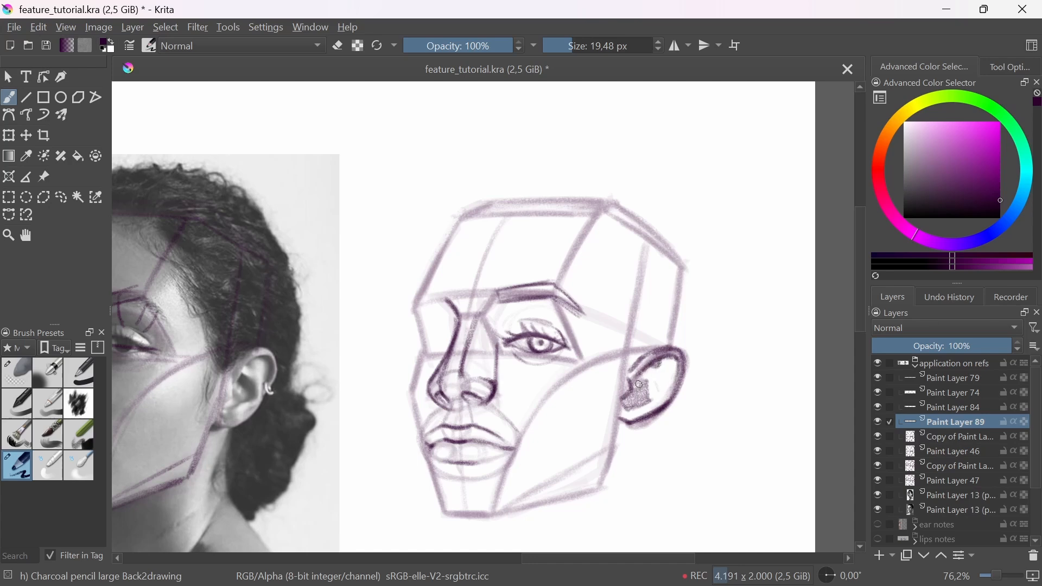
mouse_move(639, 384)
mouse_down()
mouse_move(652, 375)
mouse_move(651, 393)
mouse_move(640, 380)
mouse_move(651, 383)
mouse_move(649, 396)
mouse_move(657, 382)
mouse_move(609, 439)
mouse_move(618, 407)
mouse_move(609, 431)
mouse_move(607, 415)
mouse_move(595, 422)
mouse_move(638, 419)
mouse_up()
key(e)
key(e)
key(e)
key(e)
drag(637, 419, 607, 454)
drag(561, 505, 562, 419)
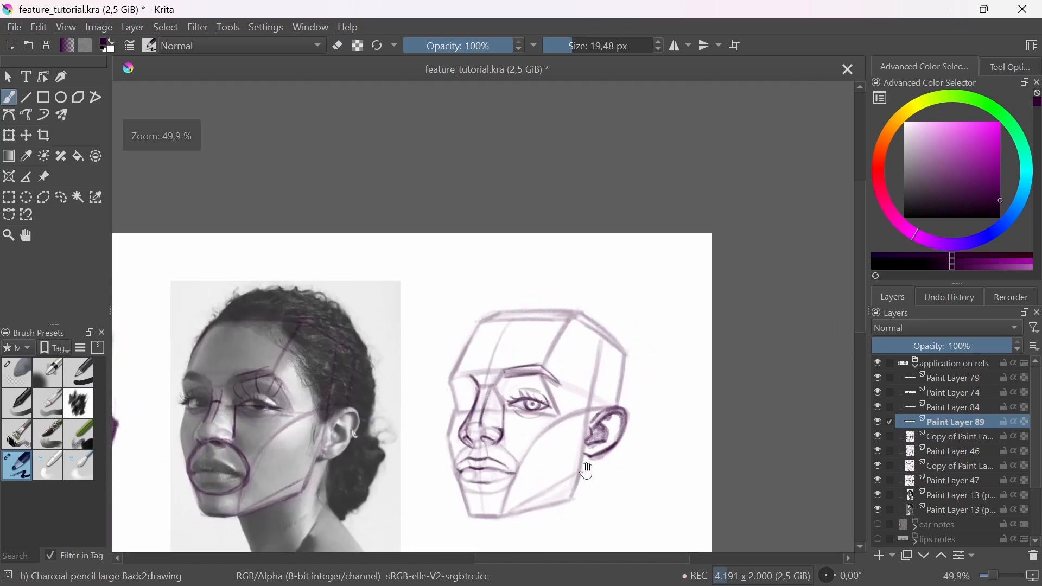
Step: Add a small earring on the outer rim of the second base head's ear
drag(586, 471, 616, 450)
drag(619, 451, 631, 430)
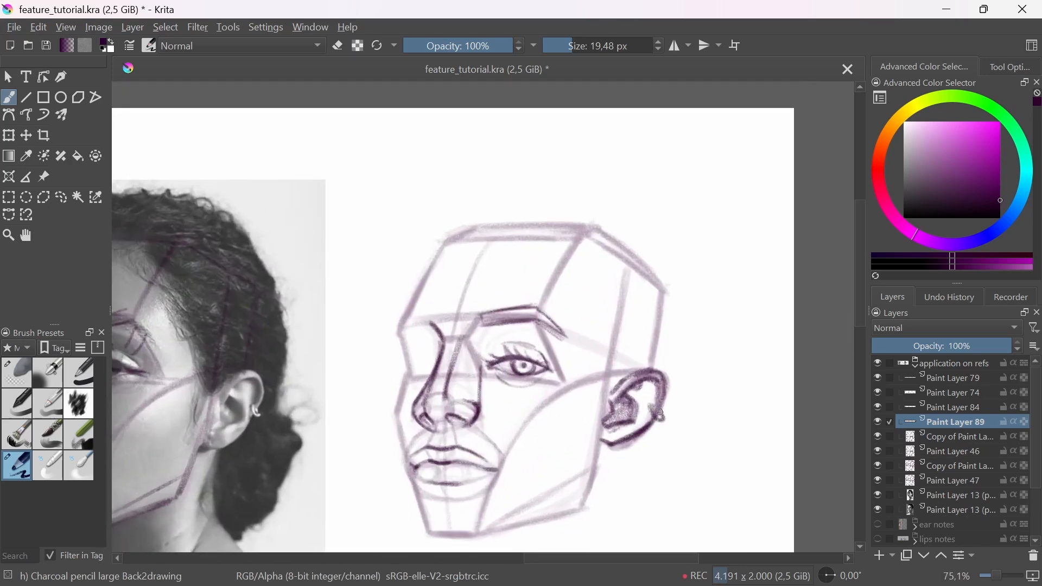
drag(661, 328, 629, 510)
mouse_move(618, 464)
mouse_down()
mouse_move(630, 417)
mouse_move(653, 440)
mouse_move(731, 417)
mouse_up()
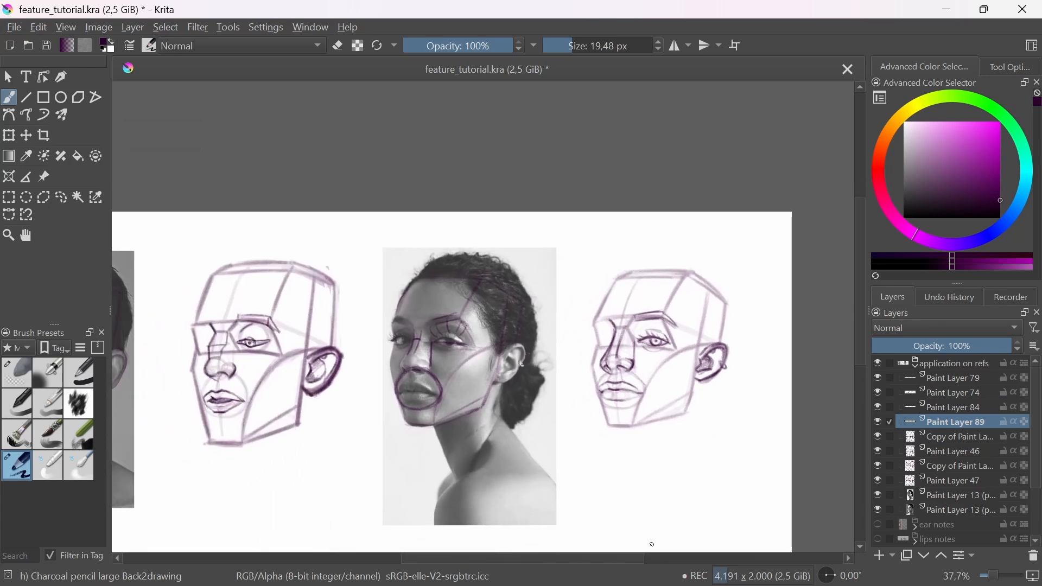
drag(649, 461, 691, 430)
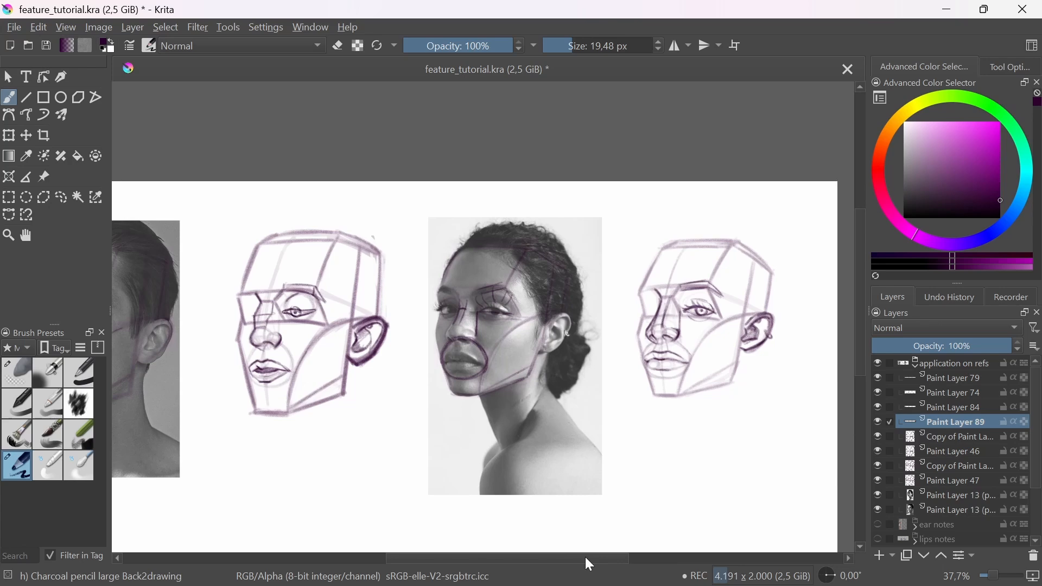